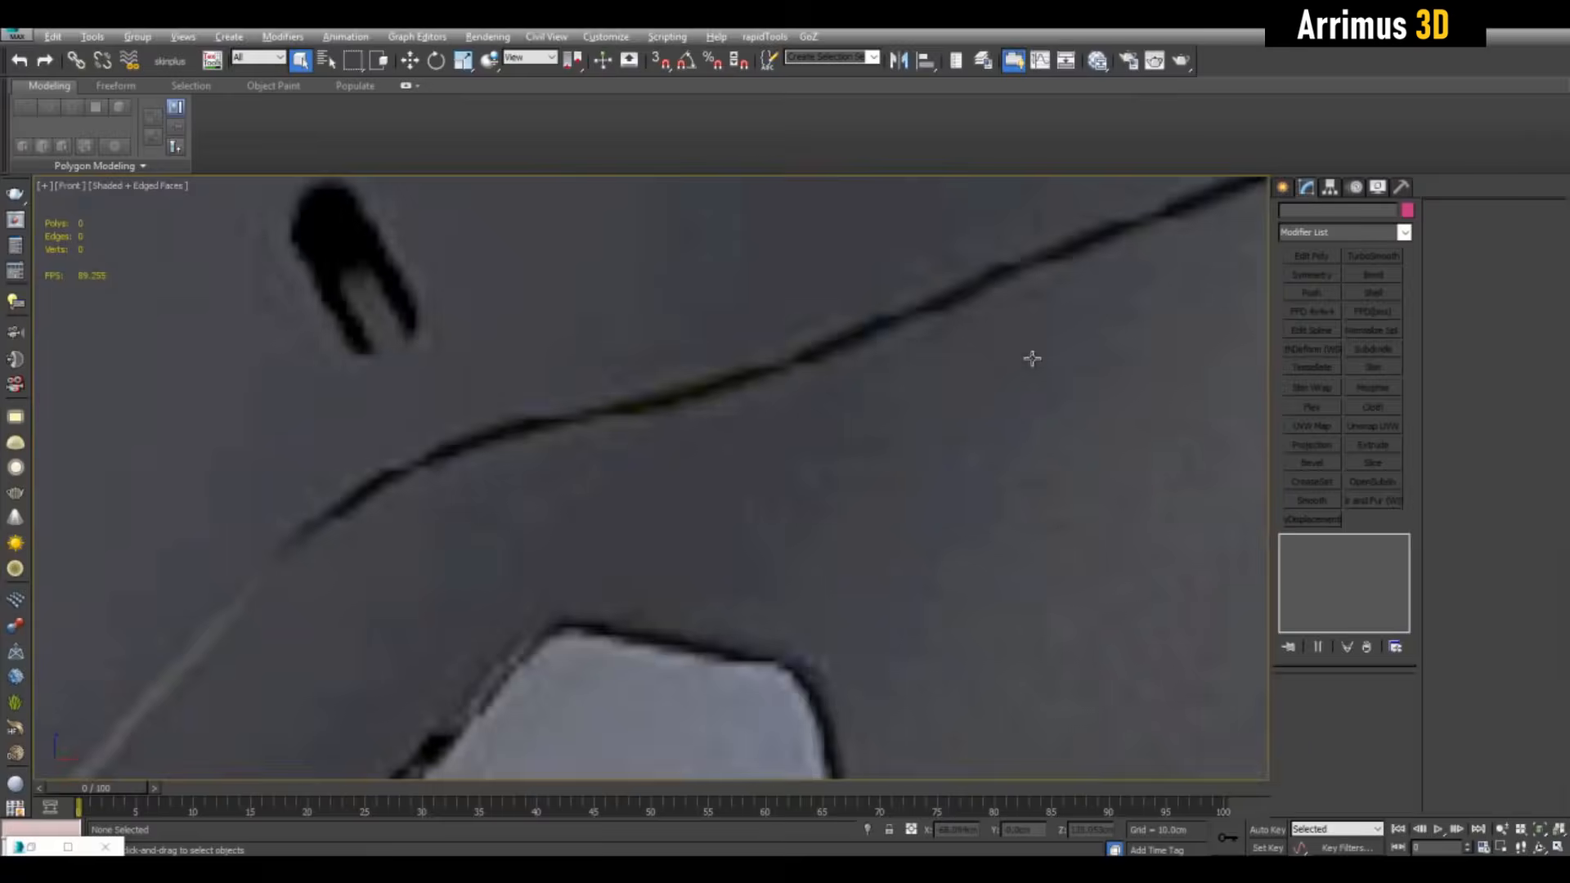
Draw a roughly 21.95 × 12.63 cm plane, Plane034, left of the helmet's latch pocket in the Front view
scroll(1034, 359, down, 10)
middle_drag(1042, 362, 664, 390)
middle_drag(1143, 439, 577, 415)
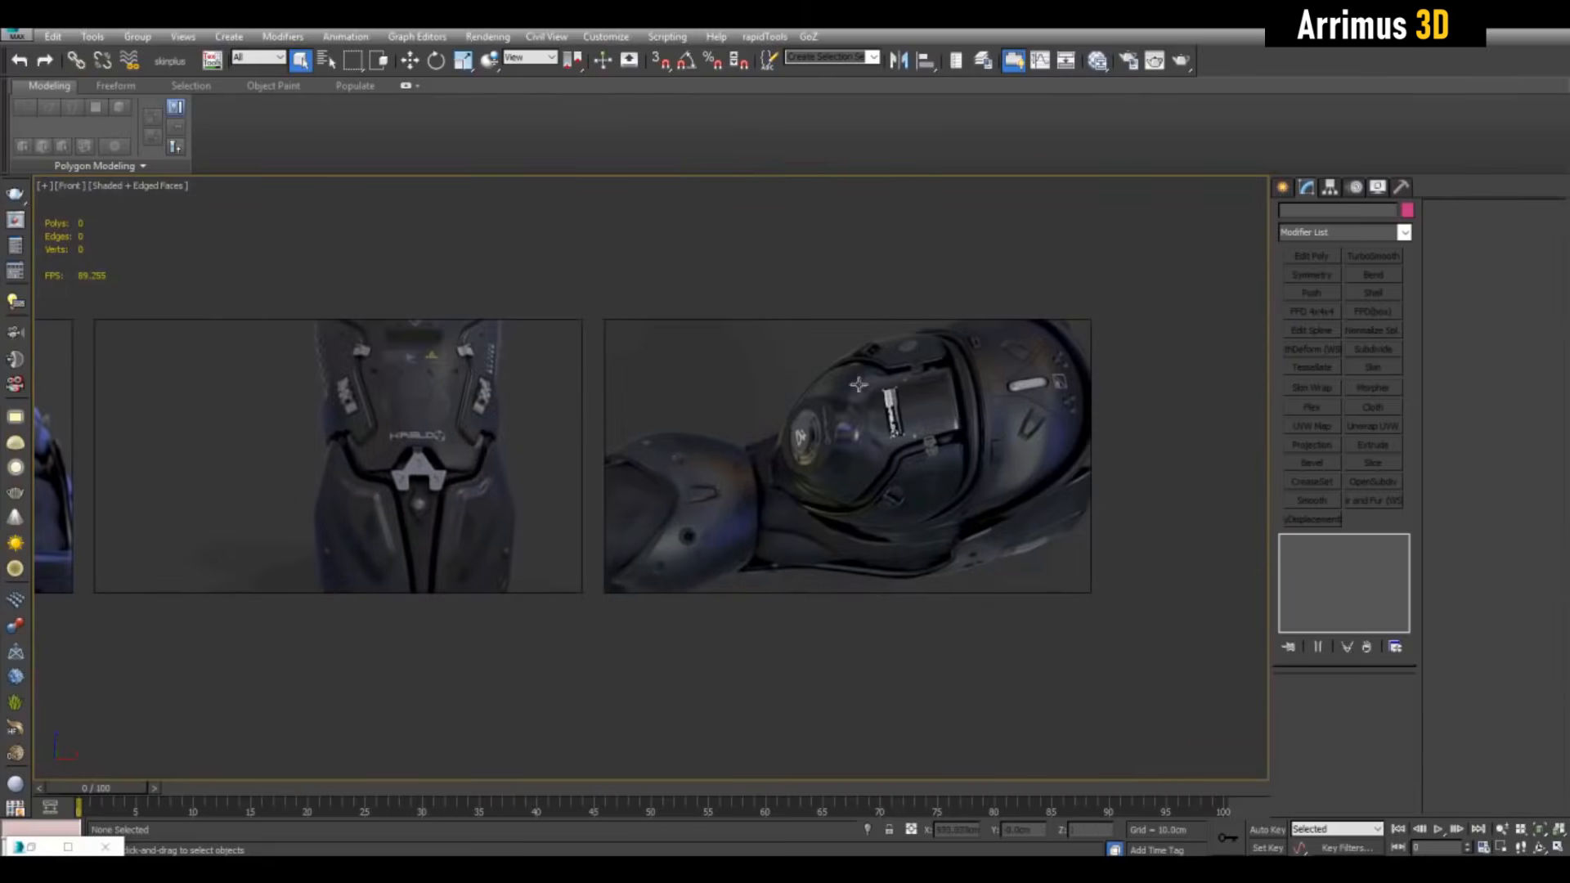
click(1283, 188)
click(1375, 360)
scroll(860, 467, up, 8)
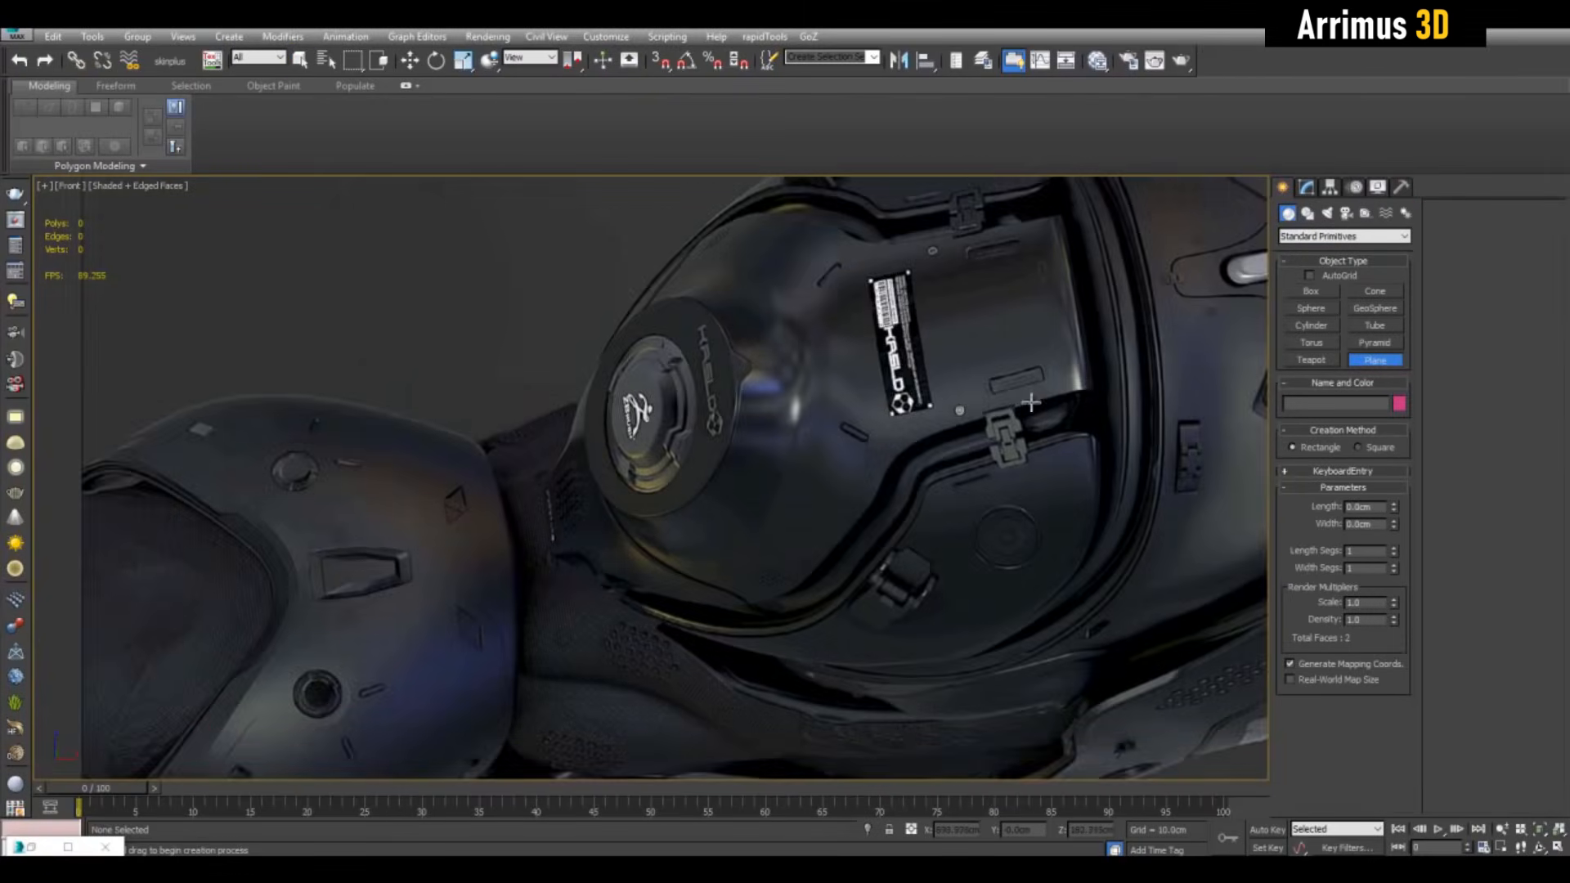
scroll(859, 467, up, 3)
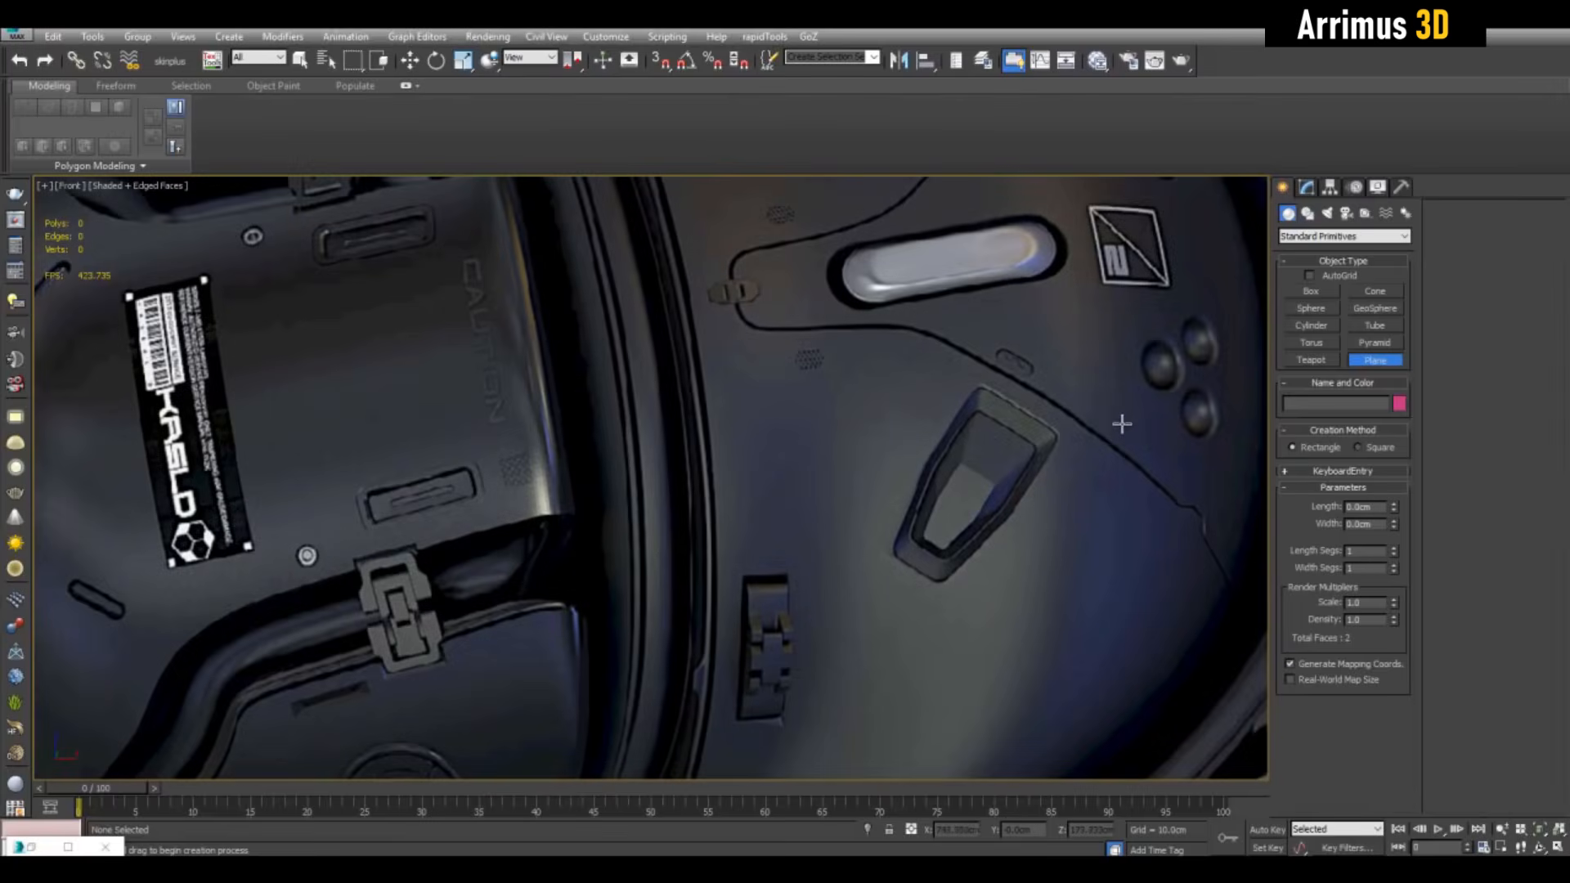
scroll(926, 388, up, 2)
middle_drag(1122, 424, 881, 393)
middle_drag(696, 469, 745, 459)
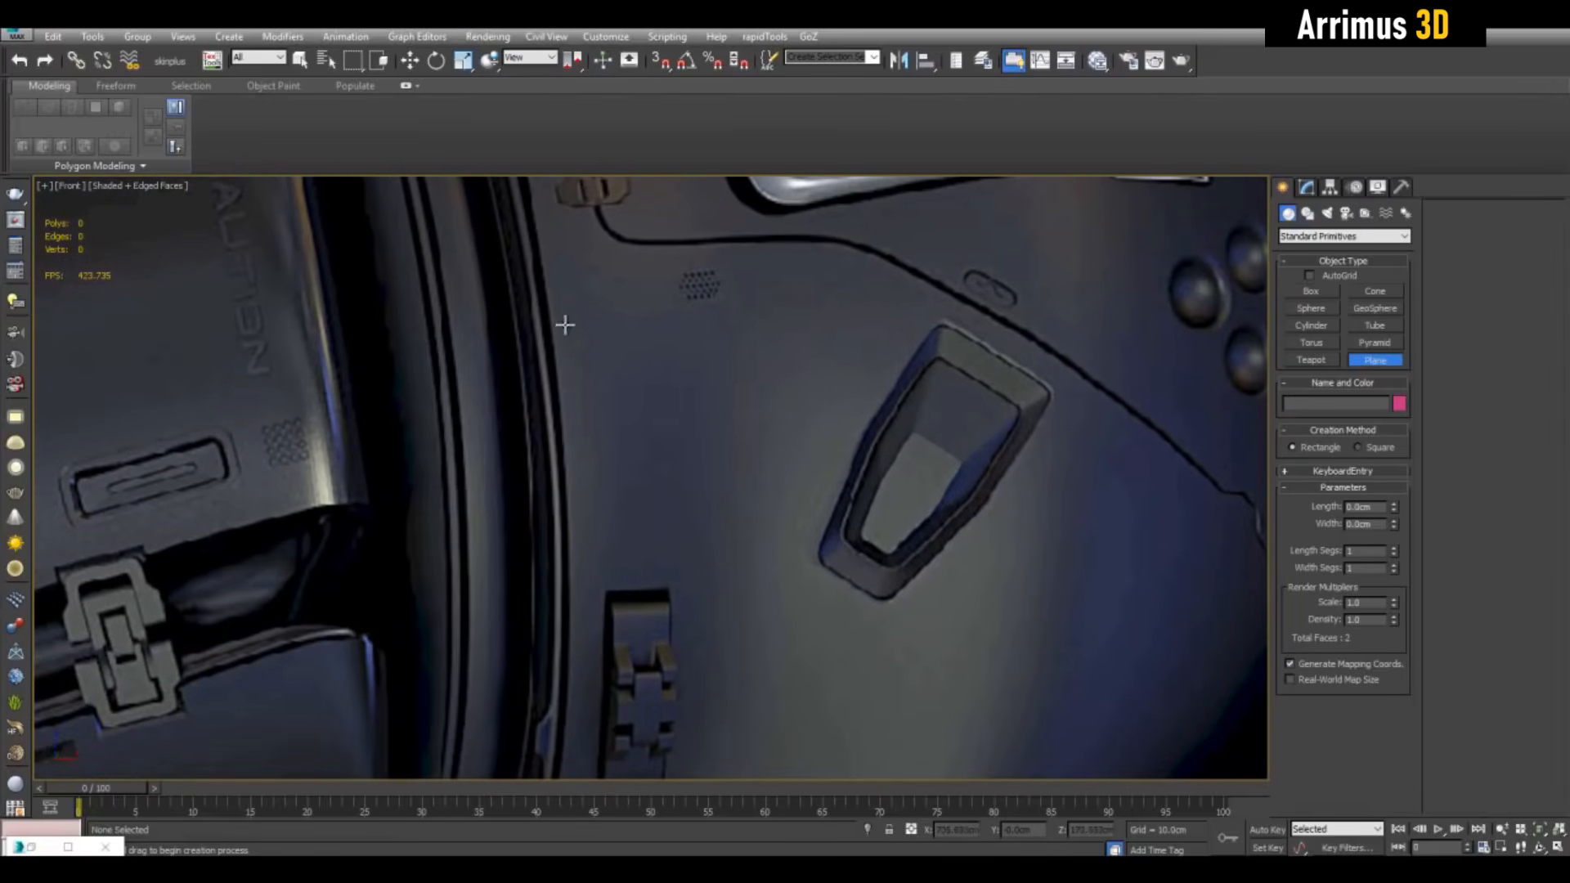
drag(554, 295, 720, 584)
Finish creating planes and add an Edit Poly modifier to Plane034
right_click(856, 446)
click(1306, 188)
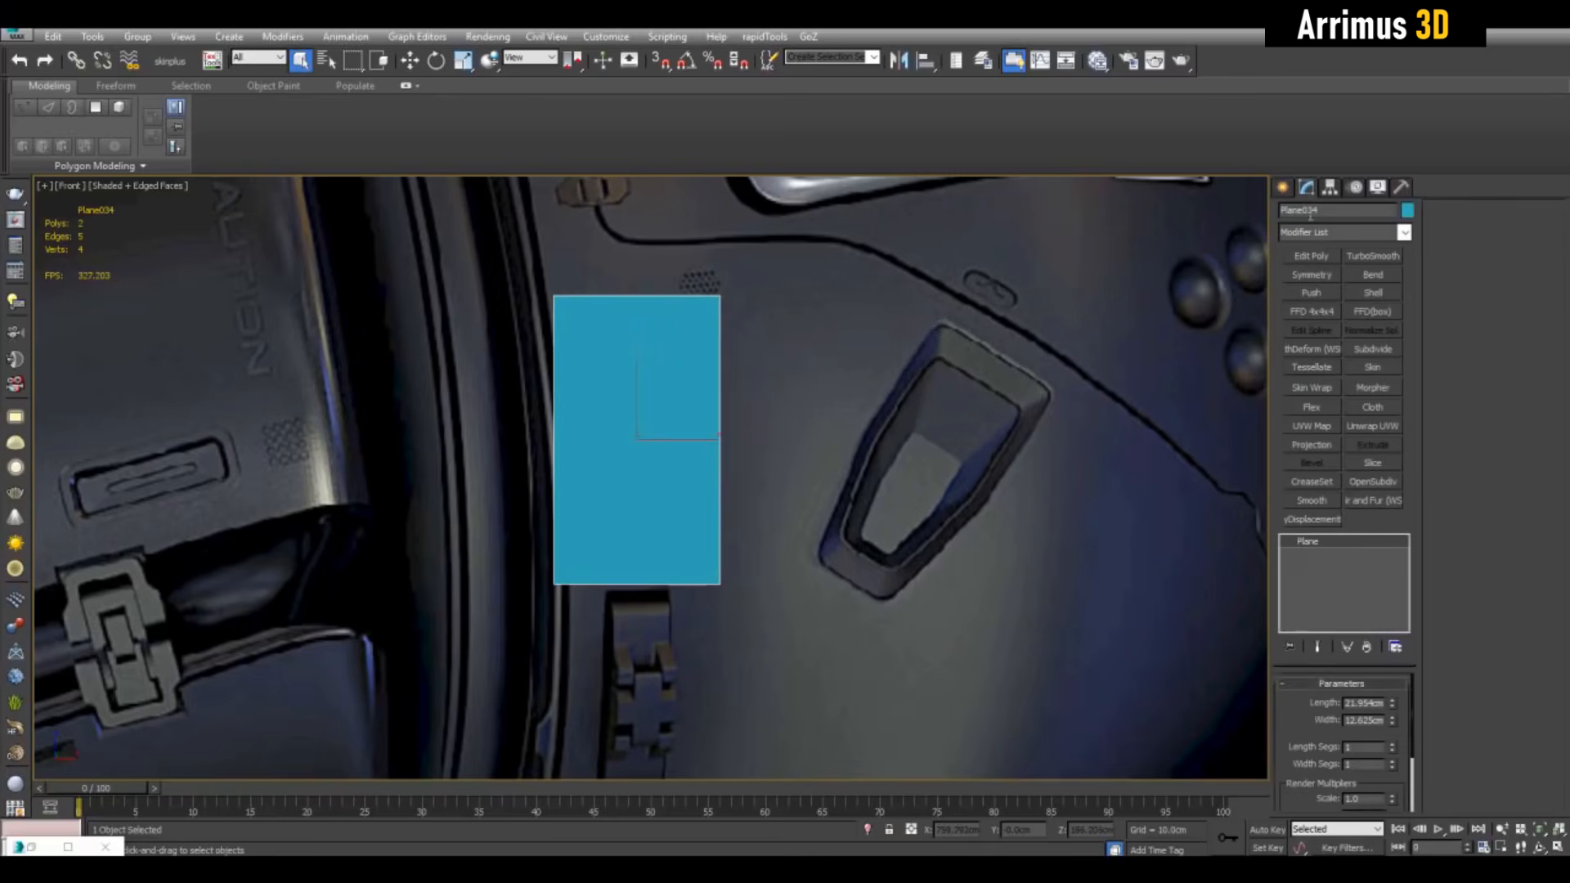
click(1311, 256)
middle_drag(1010, 361, 1031, 354)
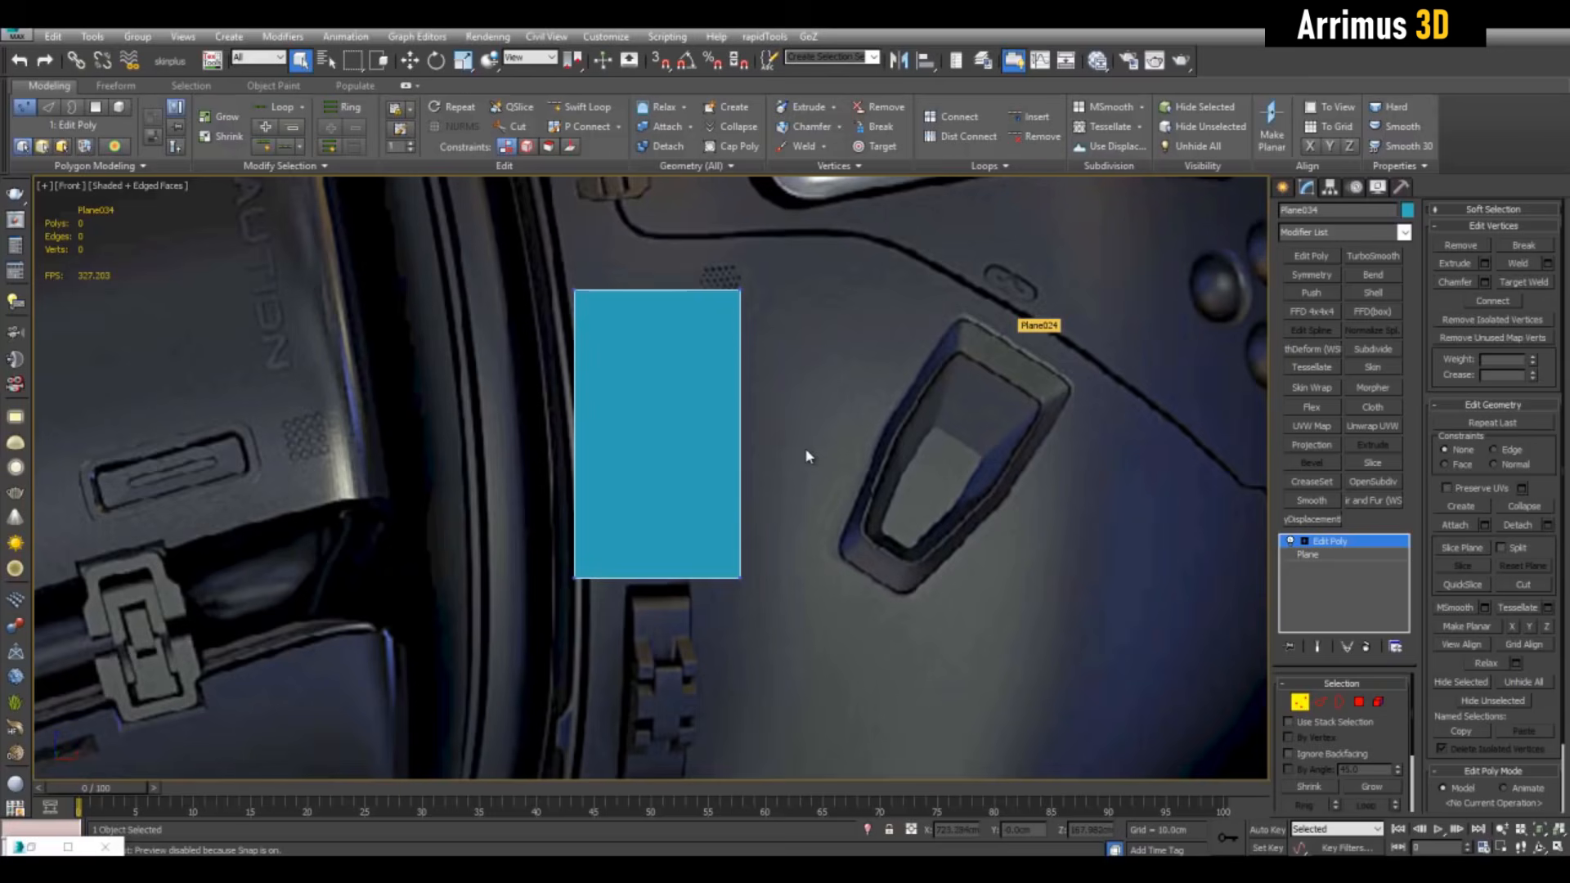
Add Edit Poly to the reference plane and Swift Loop vertical and horizontal cuts around the pocket
scroll(818, 449, down, 3)
click(903, 440)
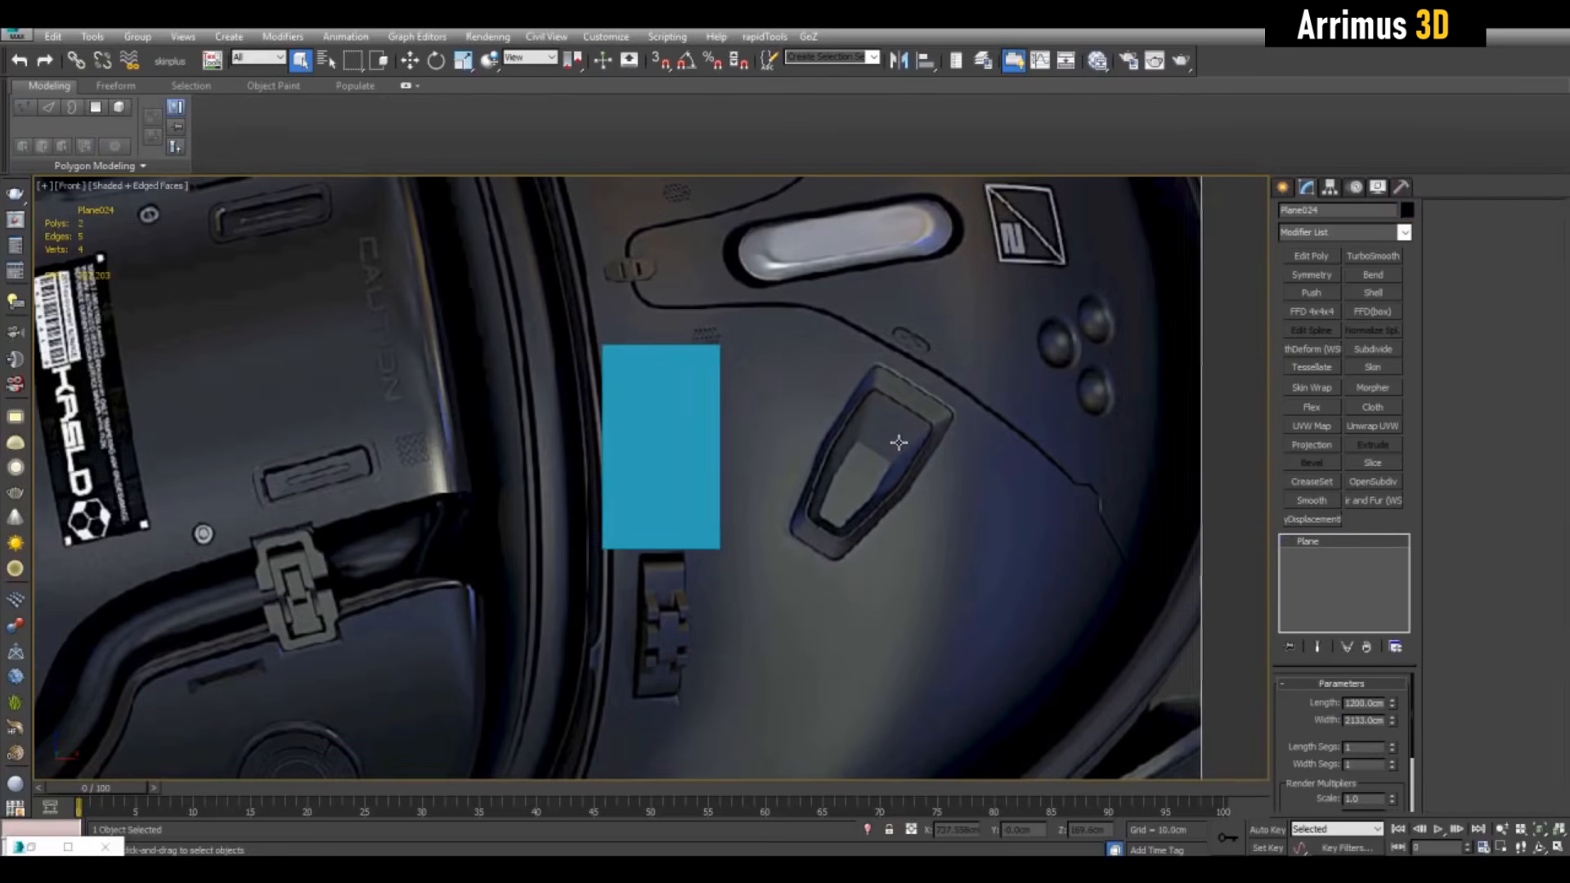
click(1338, 257)
scroll(952, 481, down, 6)
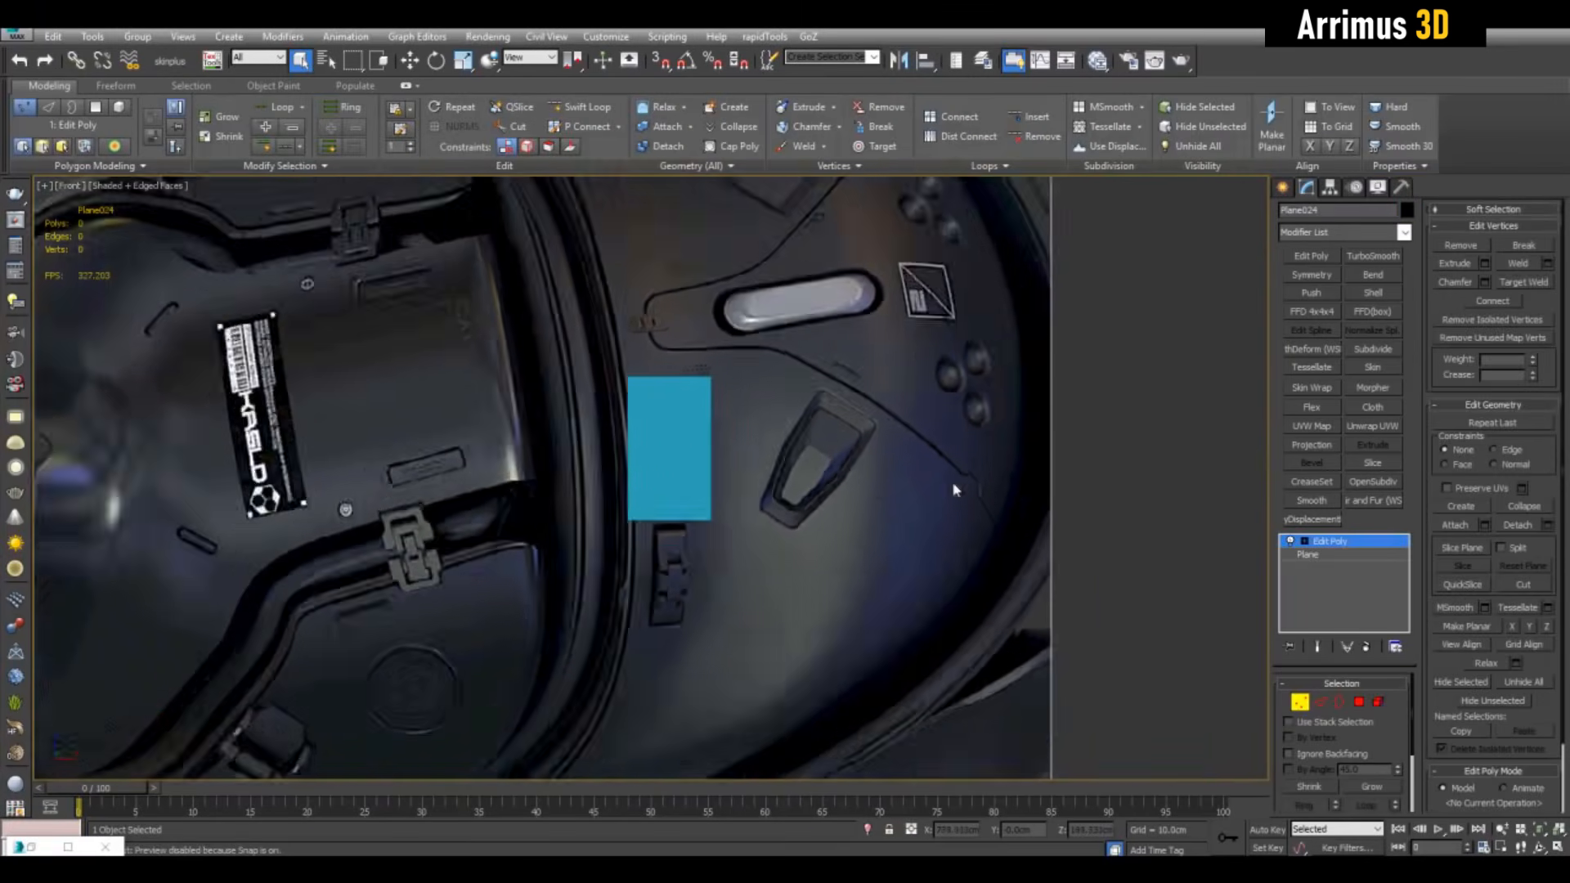
click(826, 634)
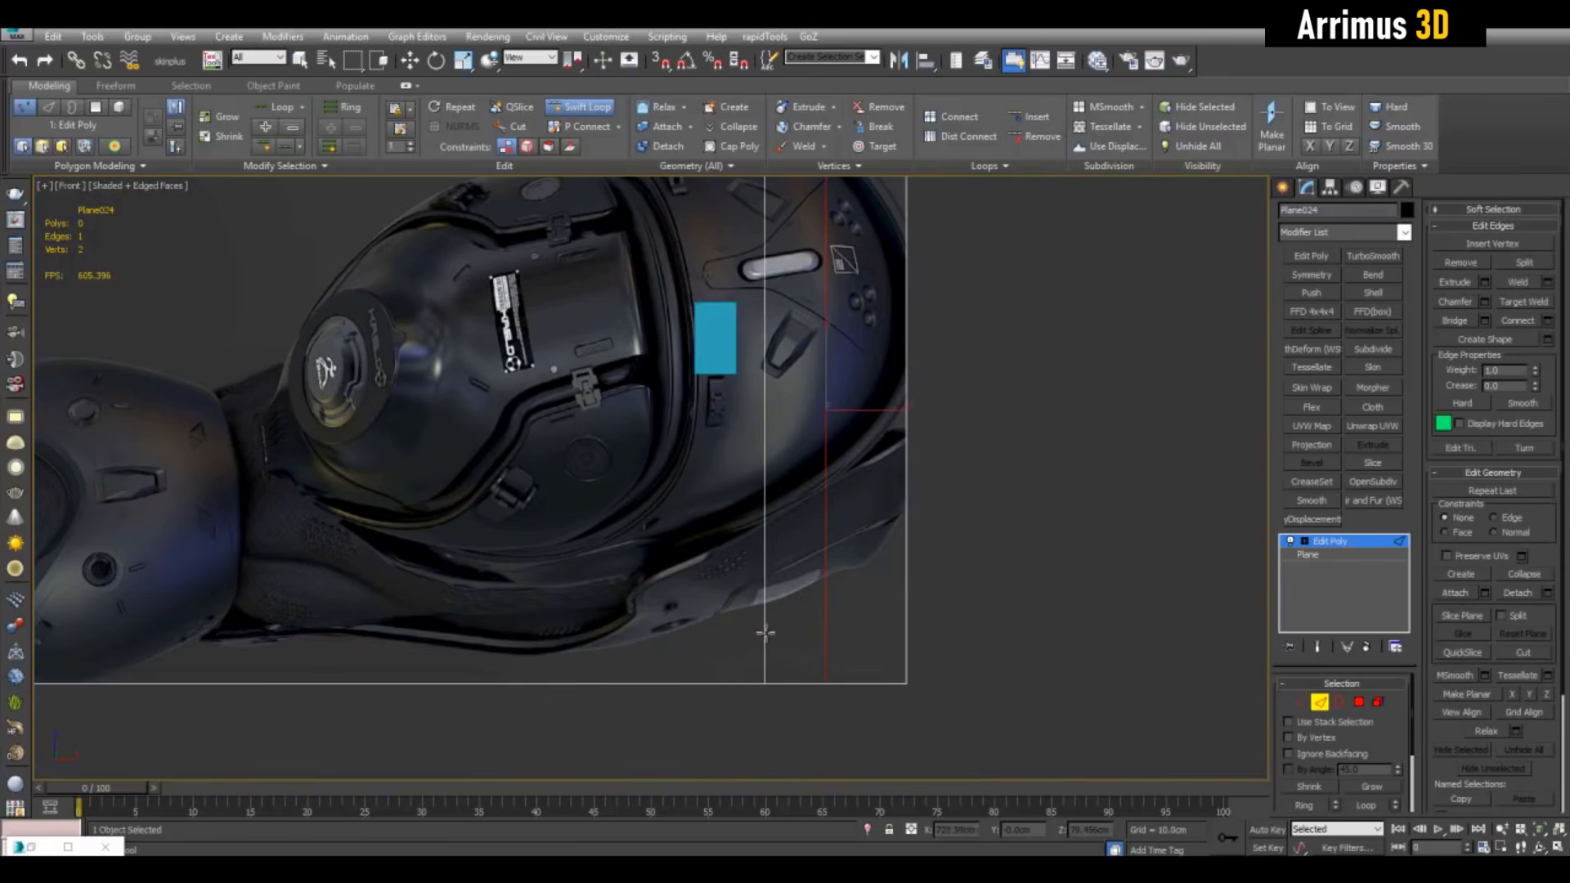
click(827, 391)
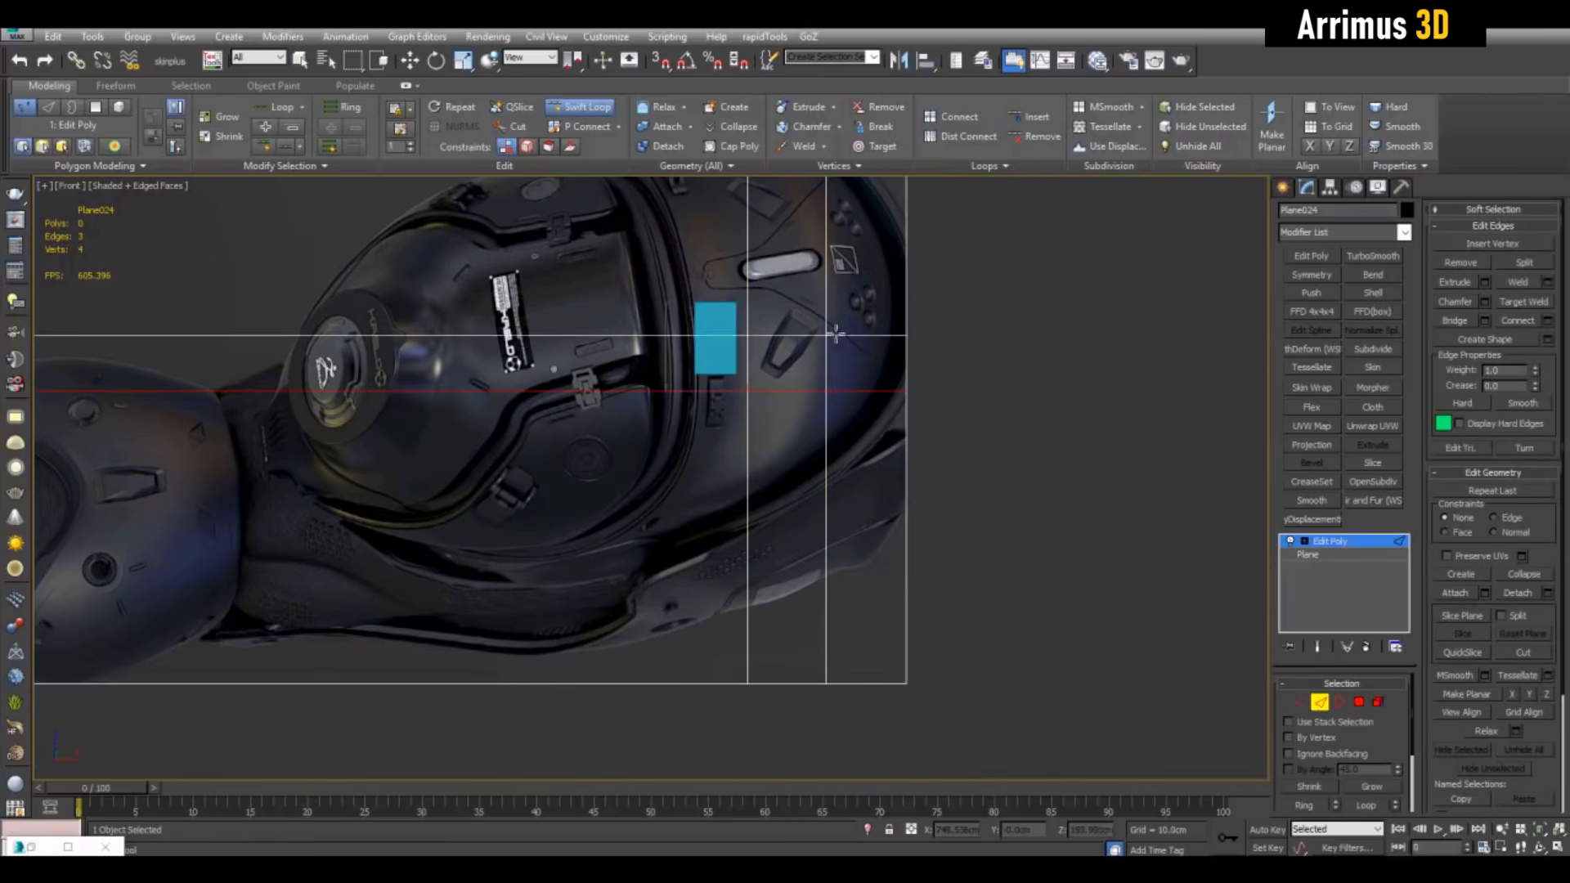
Keep only the latch-pocket tile by inverting the face selection and deleting the rest
key(4)
click(805, 333)
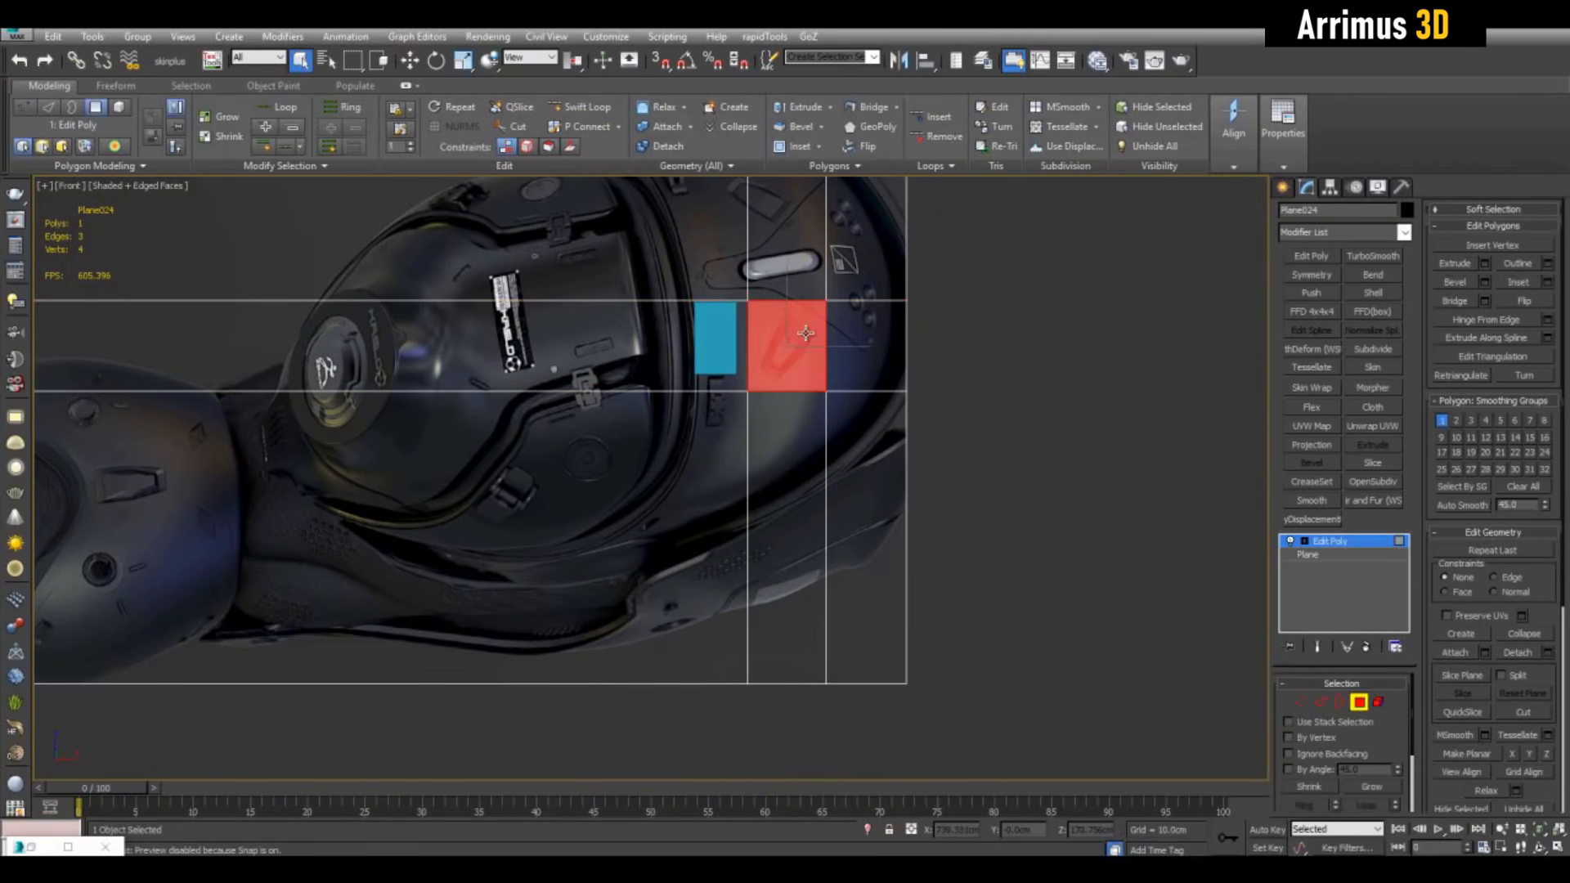
key(ctrl+i)
key(Delete)
Rotate the pocket tile about 34° so it stands upright
middle_drag(1017, 322, 905, 446)
scroll(945, 377, up, 3)
click(843, 423)
scroll(884, 395, up, 4)
key(e)
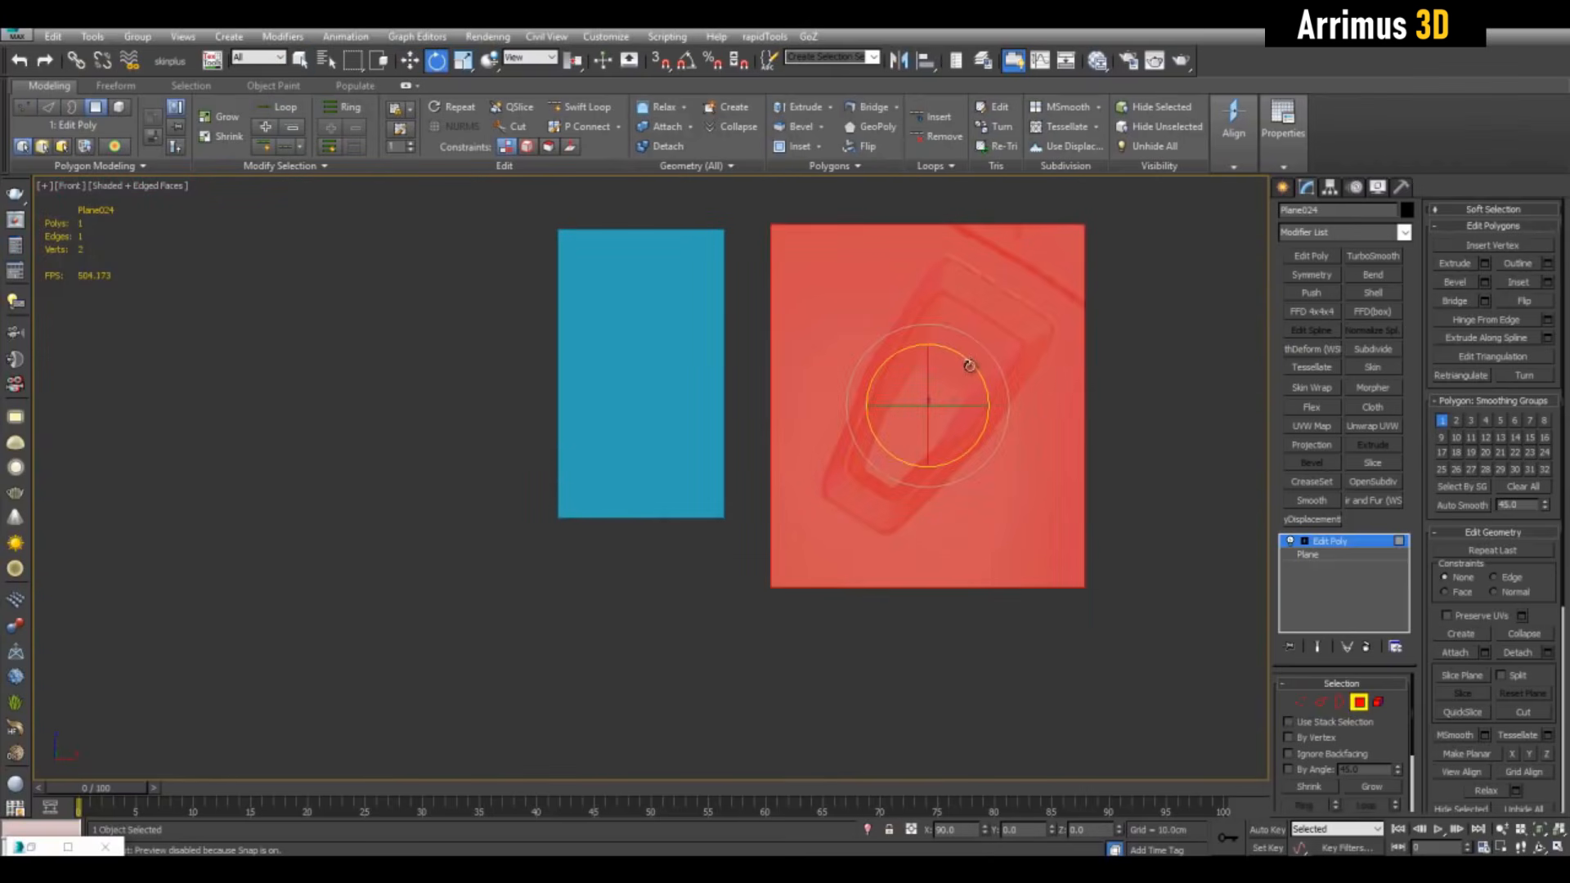
drag(969, 365, 956, 303)
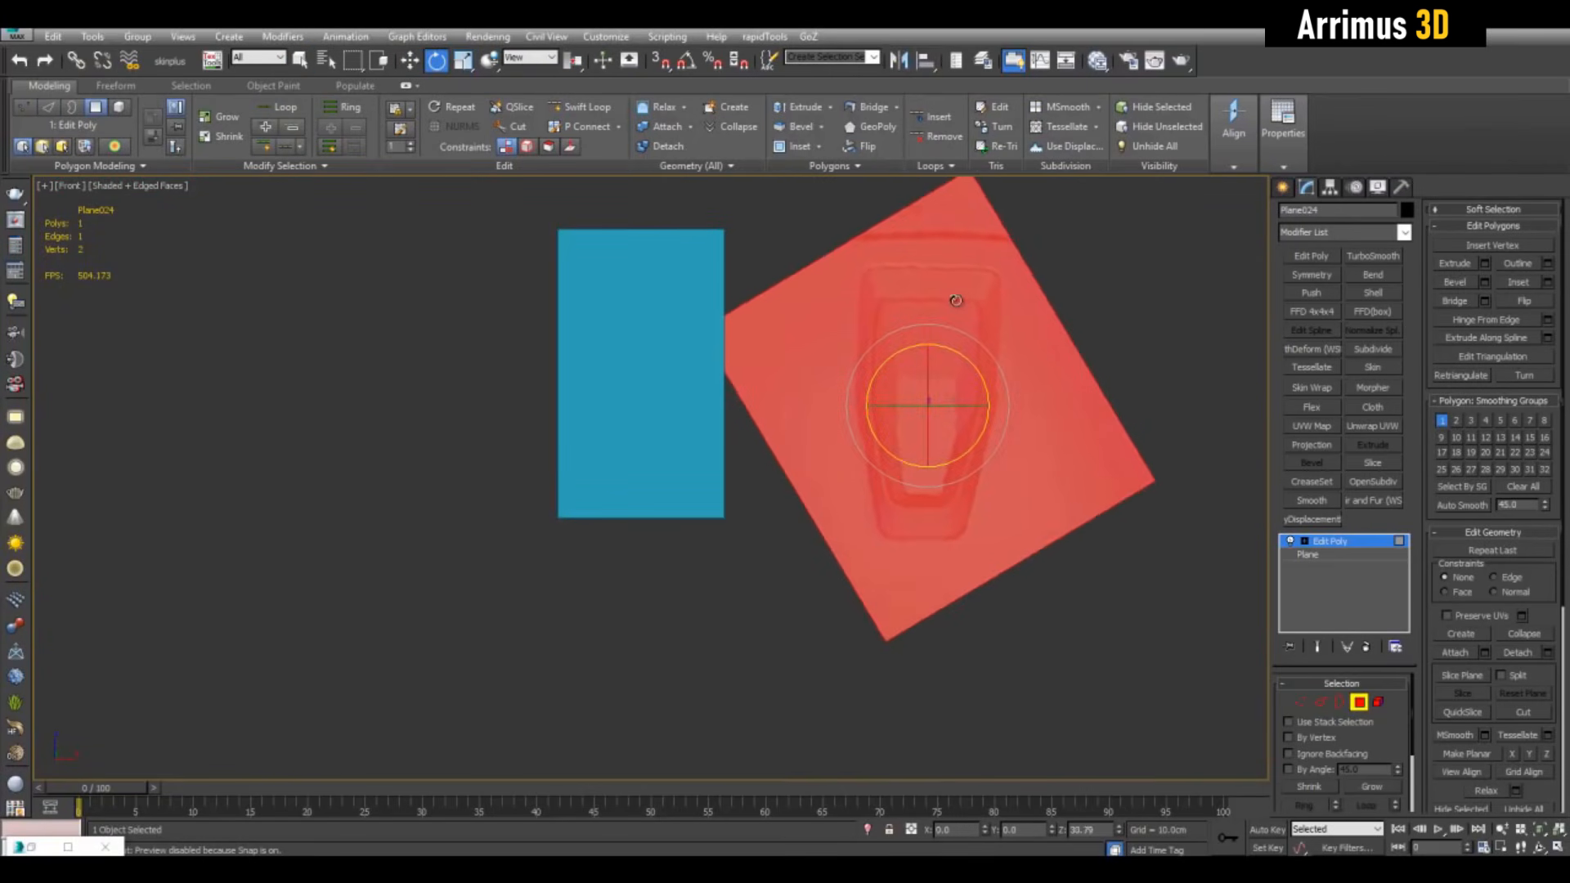
Move Plane034 over the latch pocket and make it see-through with Alt+X
key(4)
click(659, 355)
key(w)
drag(656, 355, 915, 398)
key(alt+x)
scroll(933, 380, up, 2)
Cut a horizontal loop across Plane034 and scale its bottom edge to about half width
middle_drag(915, 398, 825, 415)
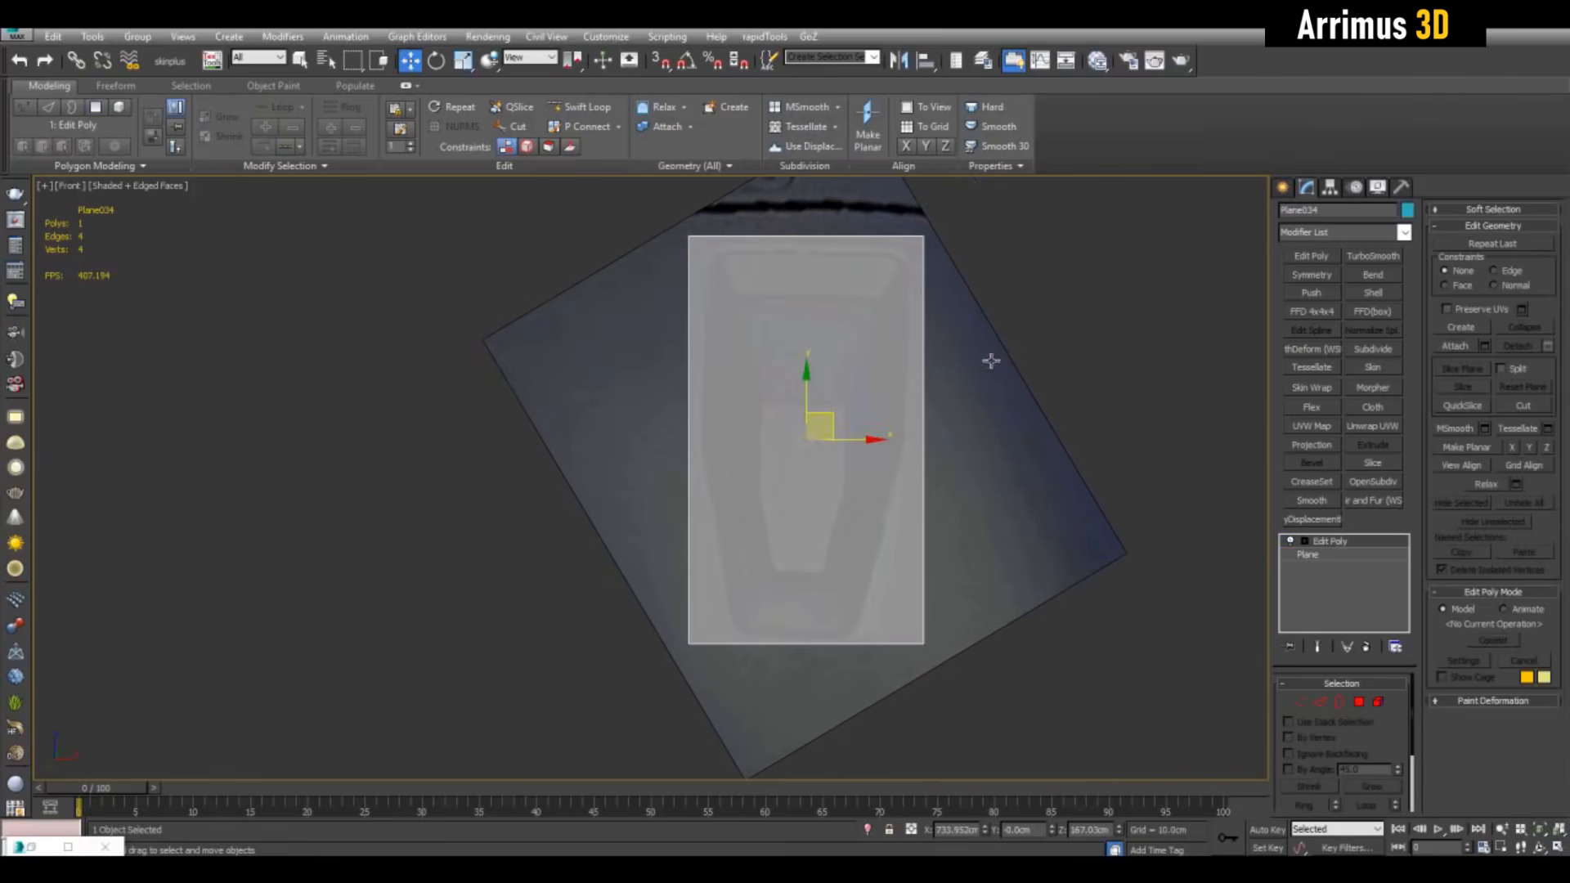
key(alt+1)
click(924, 442)
key(2)
click(826, 644)
key(r)
drag(863, 646, 814, 648)
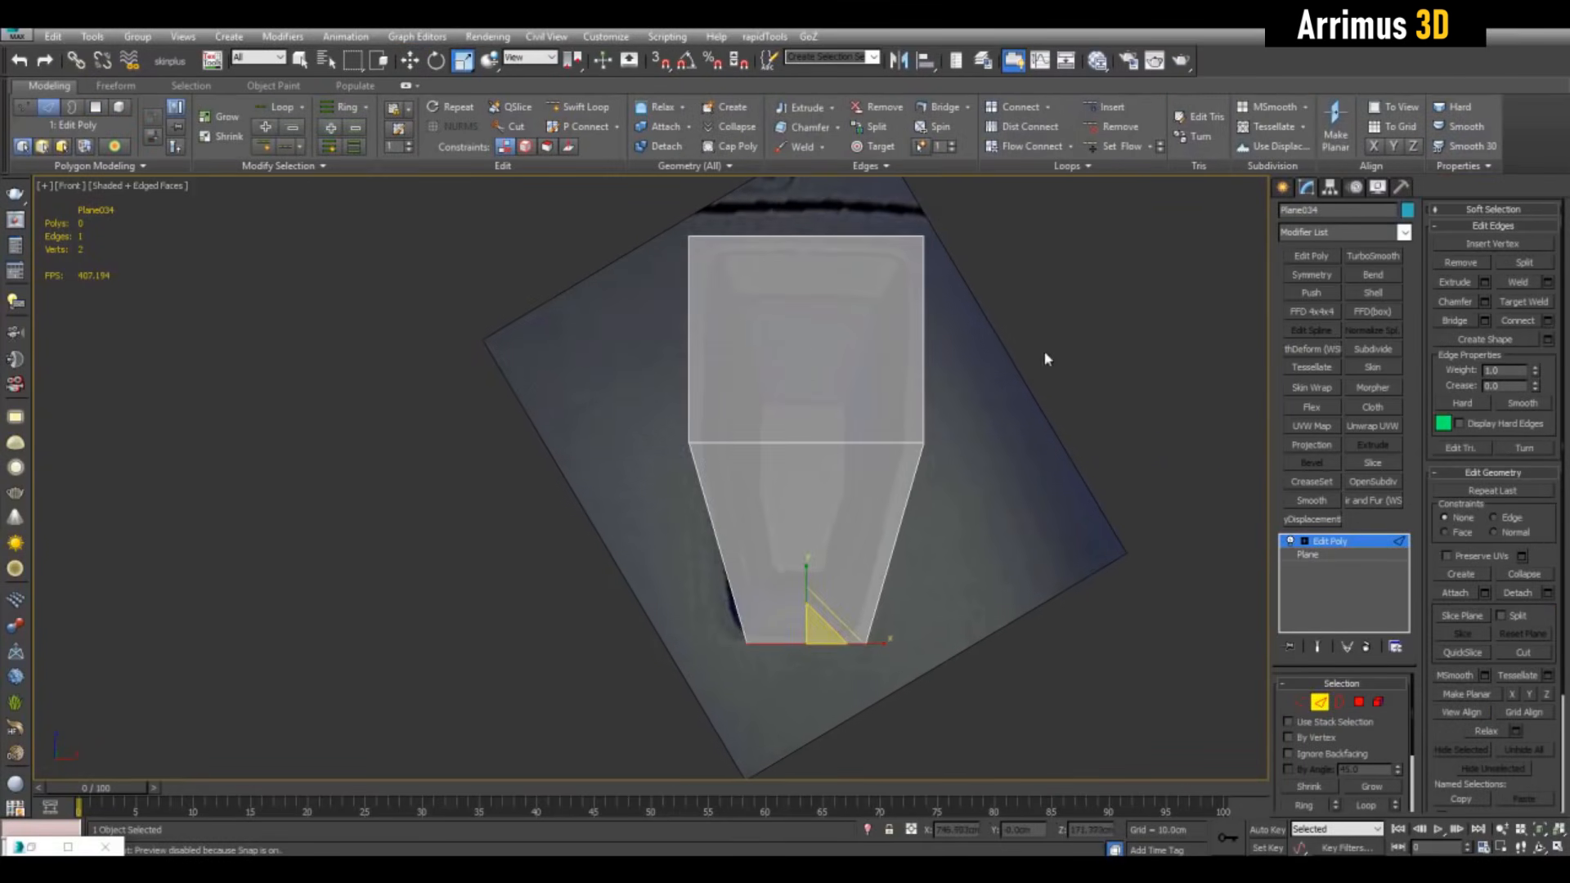
Position the tapered plane right beside the reference tile
middle_drag(1047, 360, 1011, 385)
key(2)
key(w)
drag(843, 470, 835, 470)
key(p)
key(z)
alt+middle_drag(949, 553, 929, 522)
scroll(929, 522, down, 4)
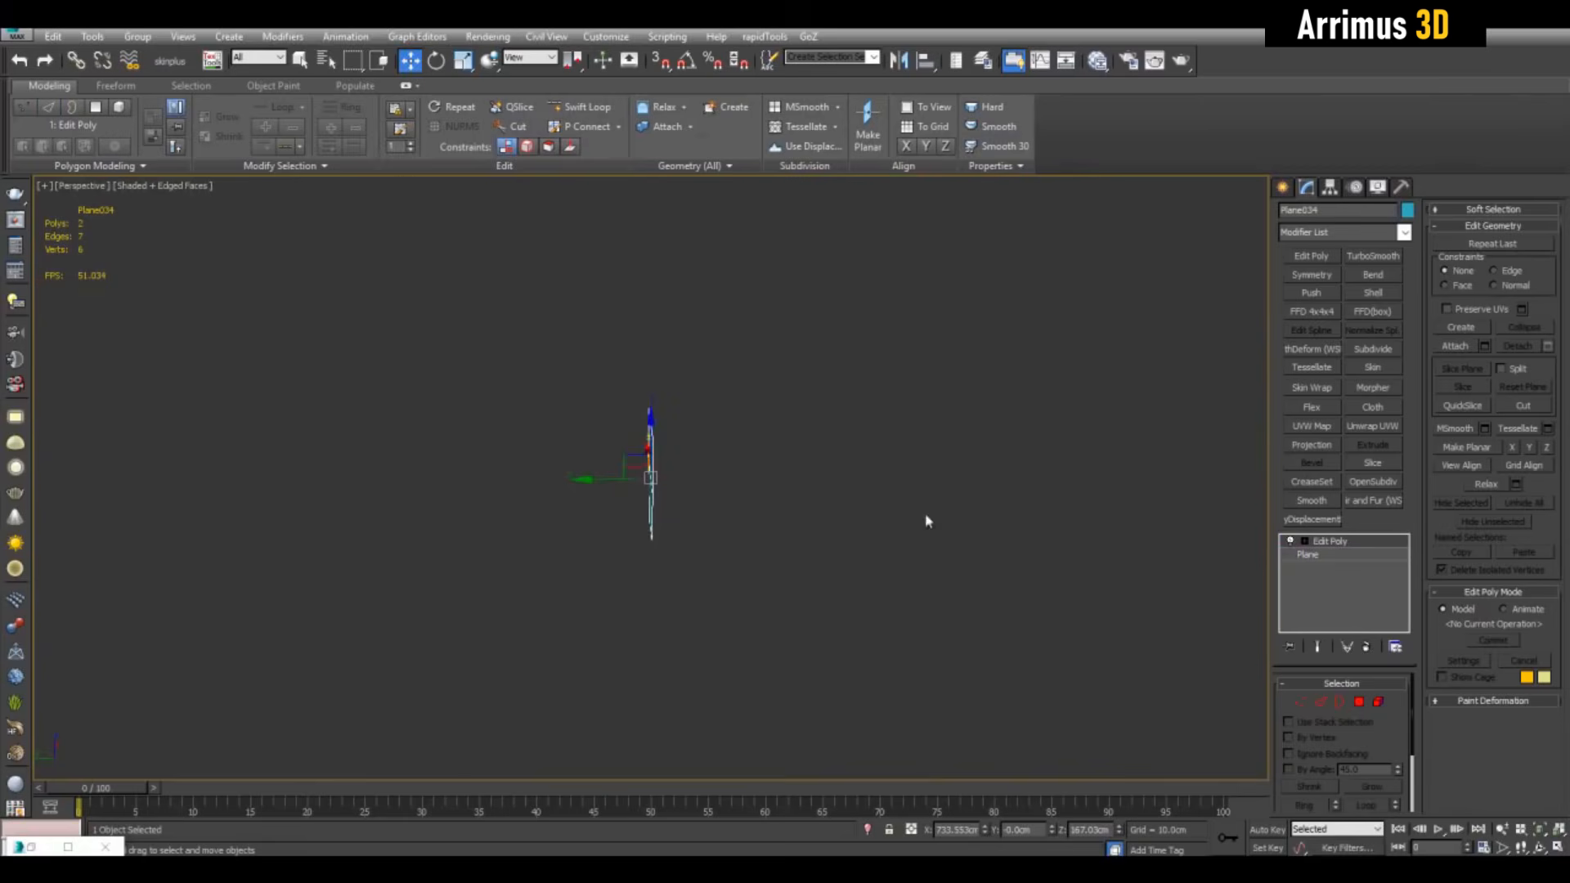
key(z)
alt+middle_drag(391, 514, 661, 477)
scroll(661, 477, down, 5)
drag(721, 474, 890, 466)
scroll(926, 446, up, 2)
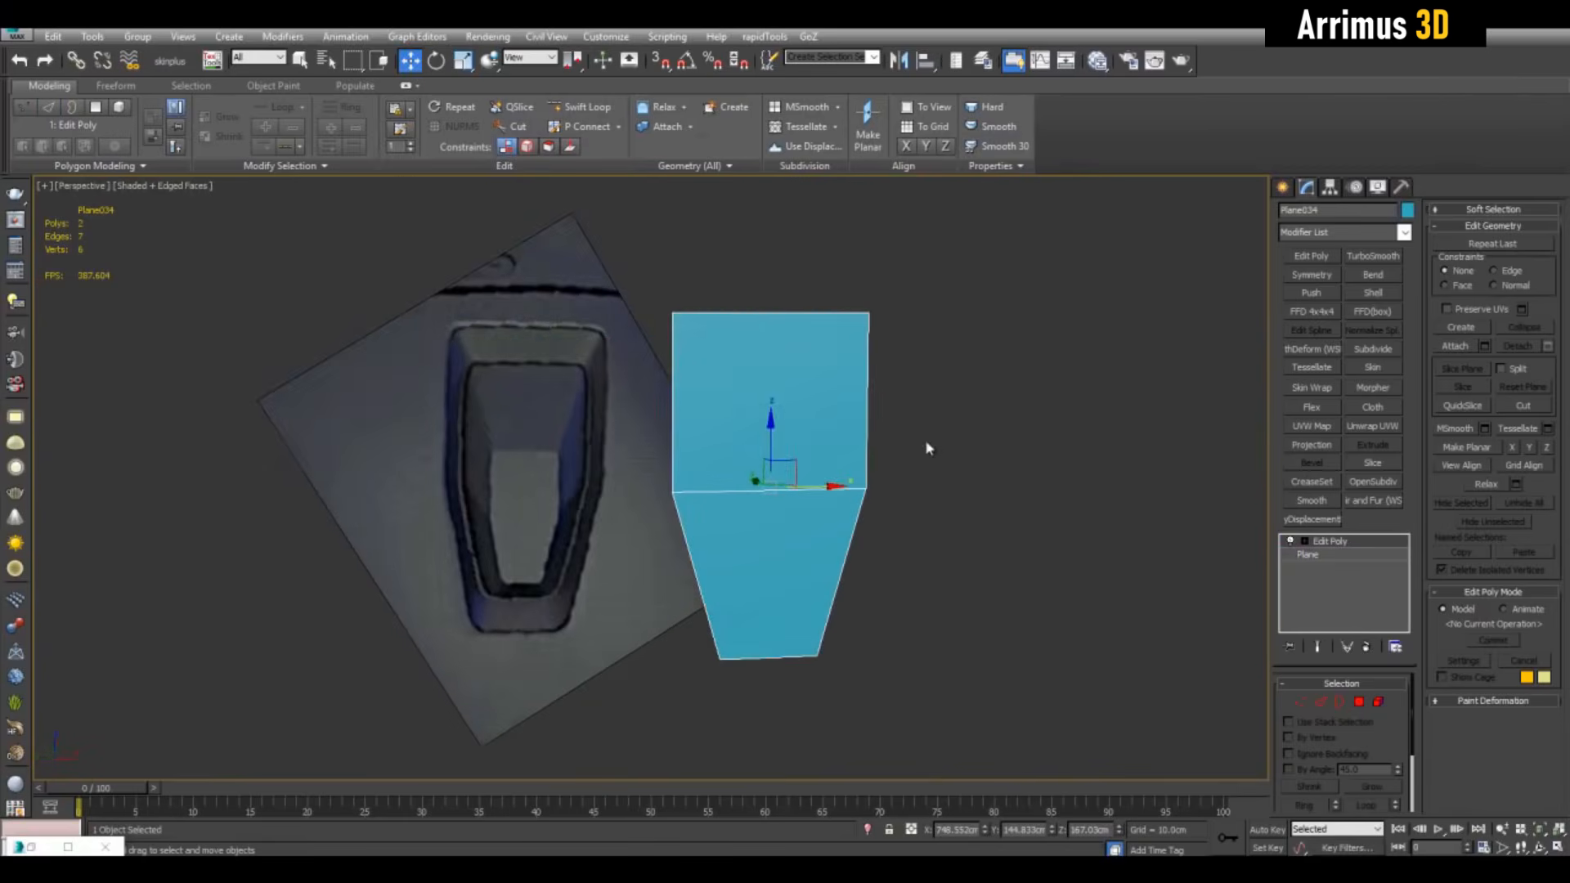
scroll(942, 442, up, 3)
middle_drag(827, 455, 886, 451)
Bevel both faces inward into a frame and shrink the inner faces
key(4)
key(q)
key(ctrl+a)
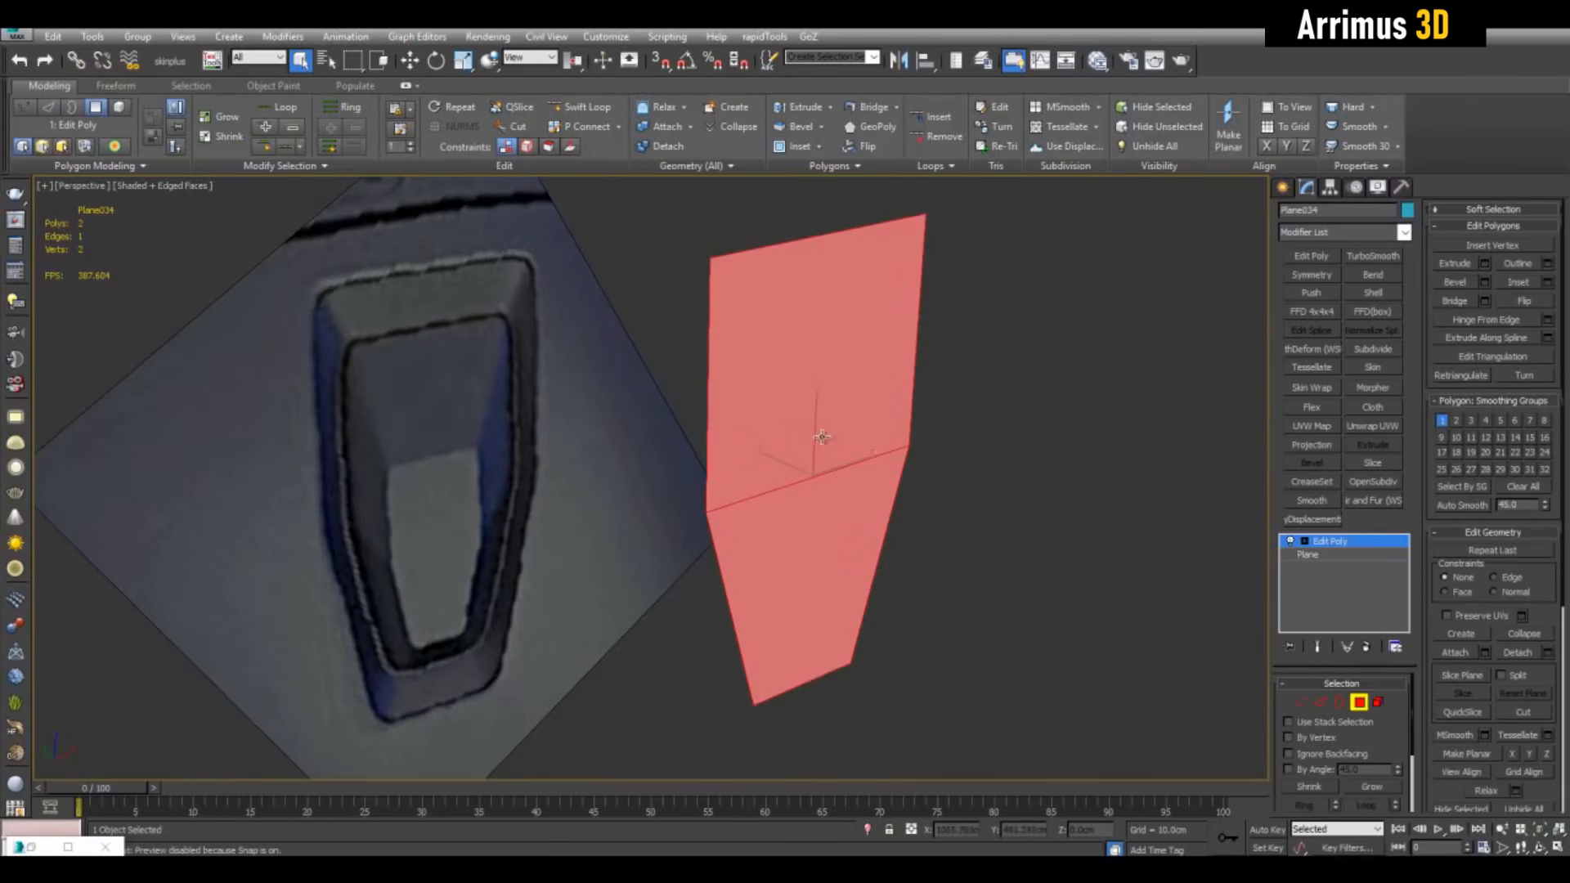
key(ctrl+shift+b)
drag(823, 438, 828, 468)
click(828, 469)
key(q)
alt+middle_drag(828, 469, 789, 433)
key(r)
drag(840, 476, 845, 500)
Shorten the inner faces vertically and adjust their width within the bevelled frame
alt+middle_drag(846, 500, 865, 451)
middle_drag(615, 577, 553, 485)
drag(823, 348, 826, 375)
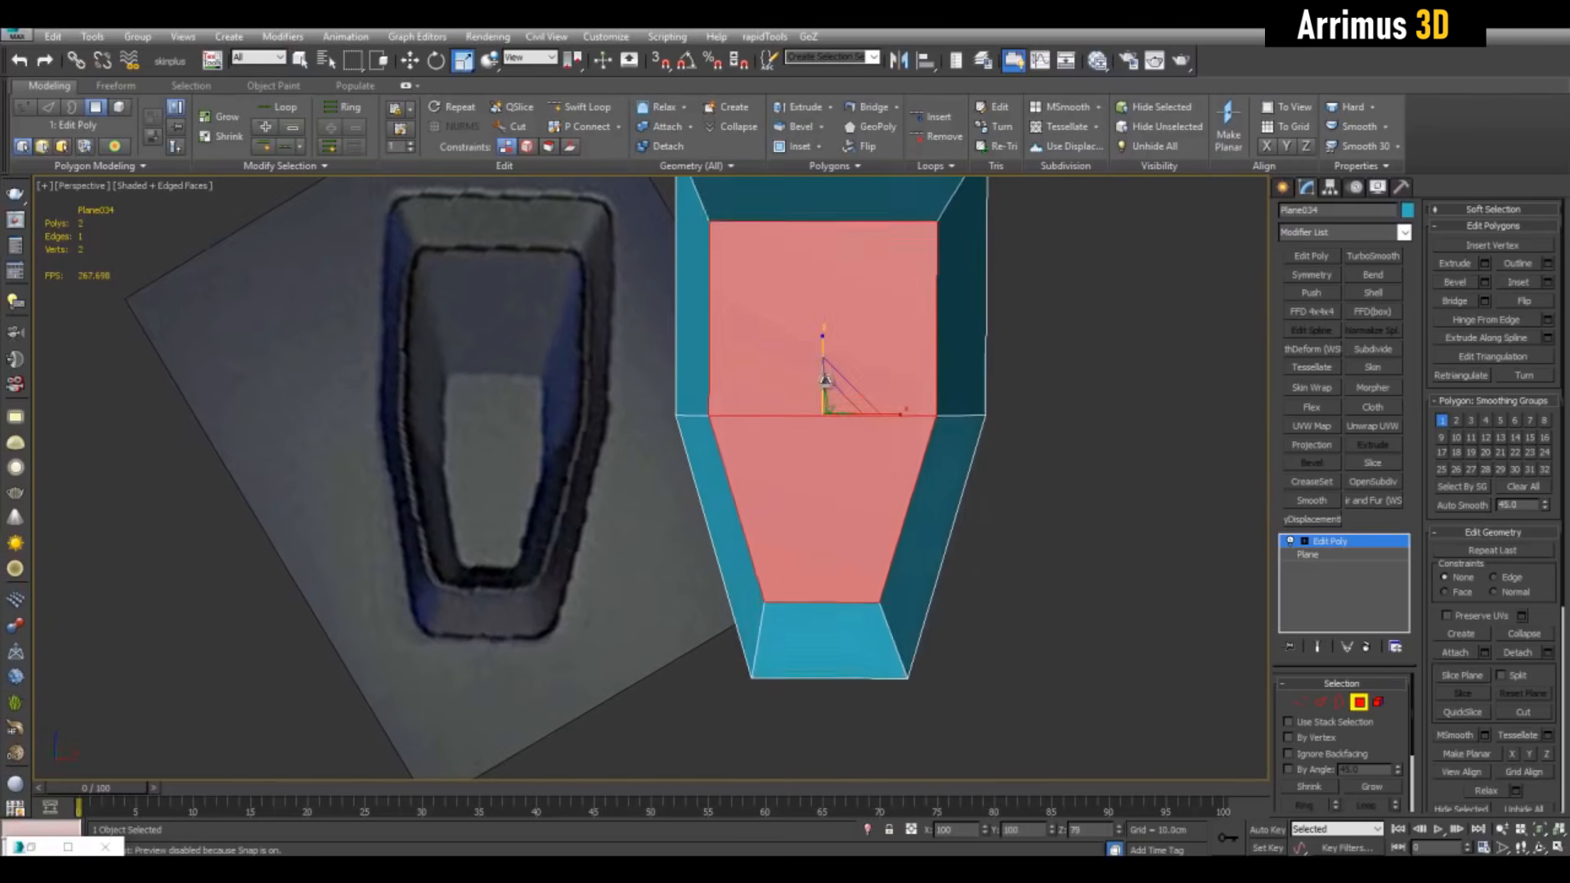
scroll(826, 375, down, 3)
middle_drag(826, 374, 831, 435)
drag(848, 500, 859, 498)
key(q)
alt+middle_drag(862, 497, 939, 477)
scroll(942, 484, up, 3)
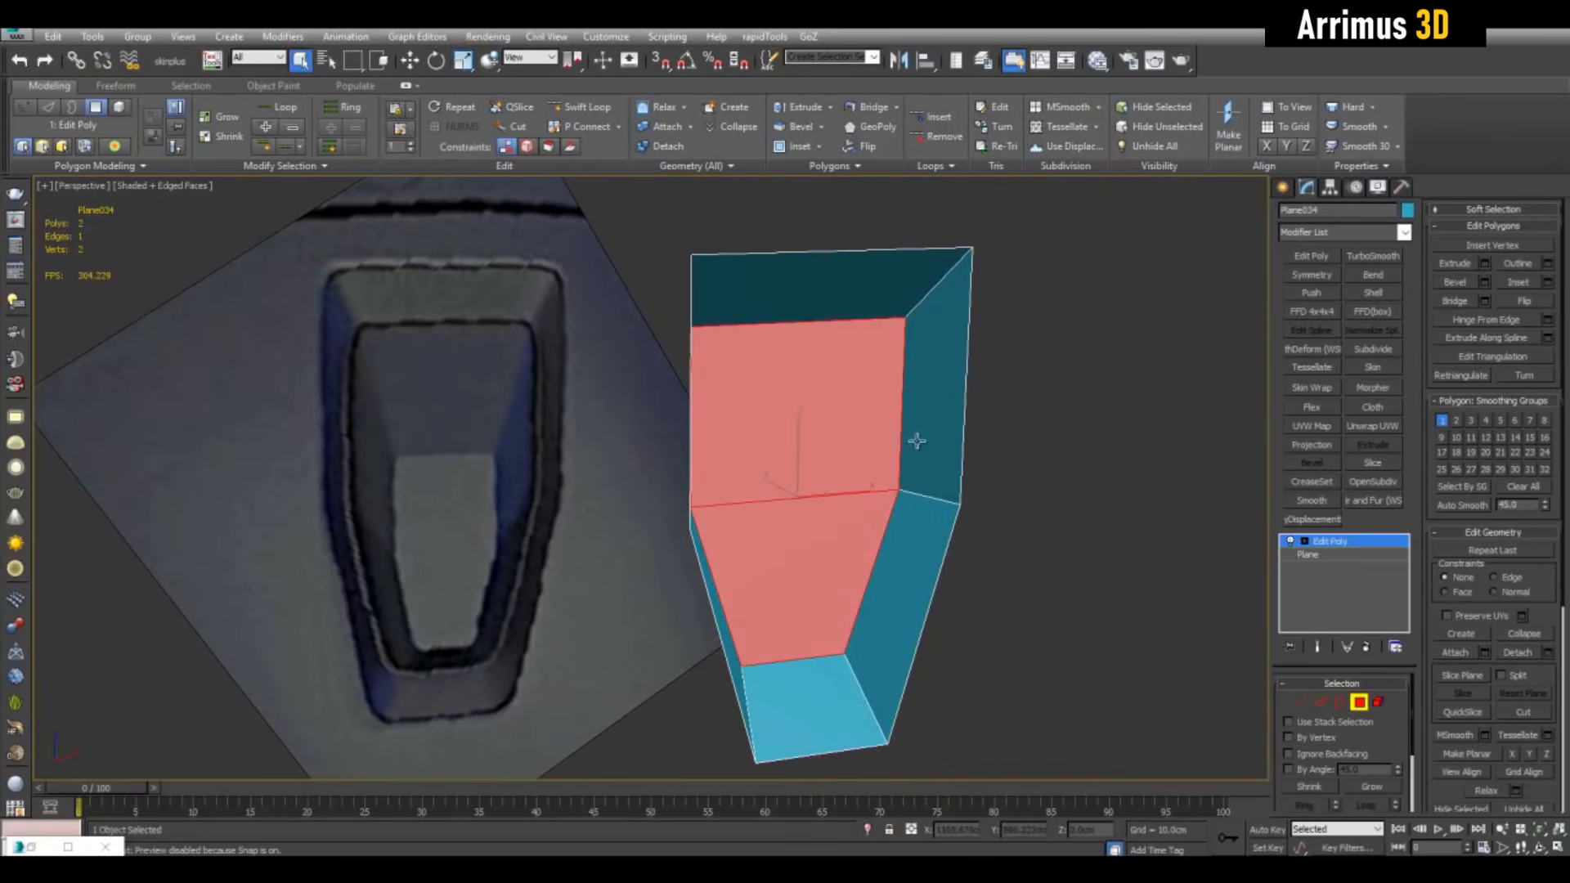
alt+middle_drag(1098, 490, 943, 470)
Make the frame see-through and align it over the reference latch pocket
key(4)
key(alt+w)
middle_click(1055, 361)
key(alt+w)
middle_drag(1055, 361, 940, 323)
key(alt+x)
key(w)
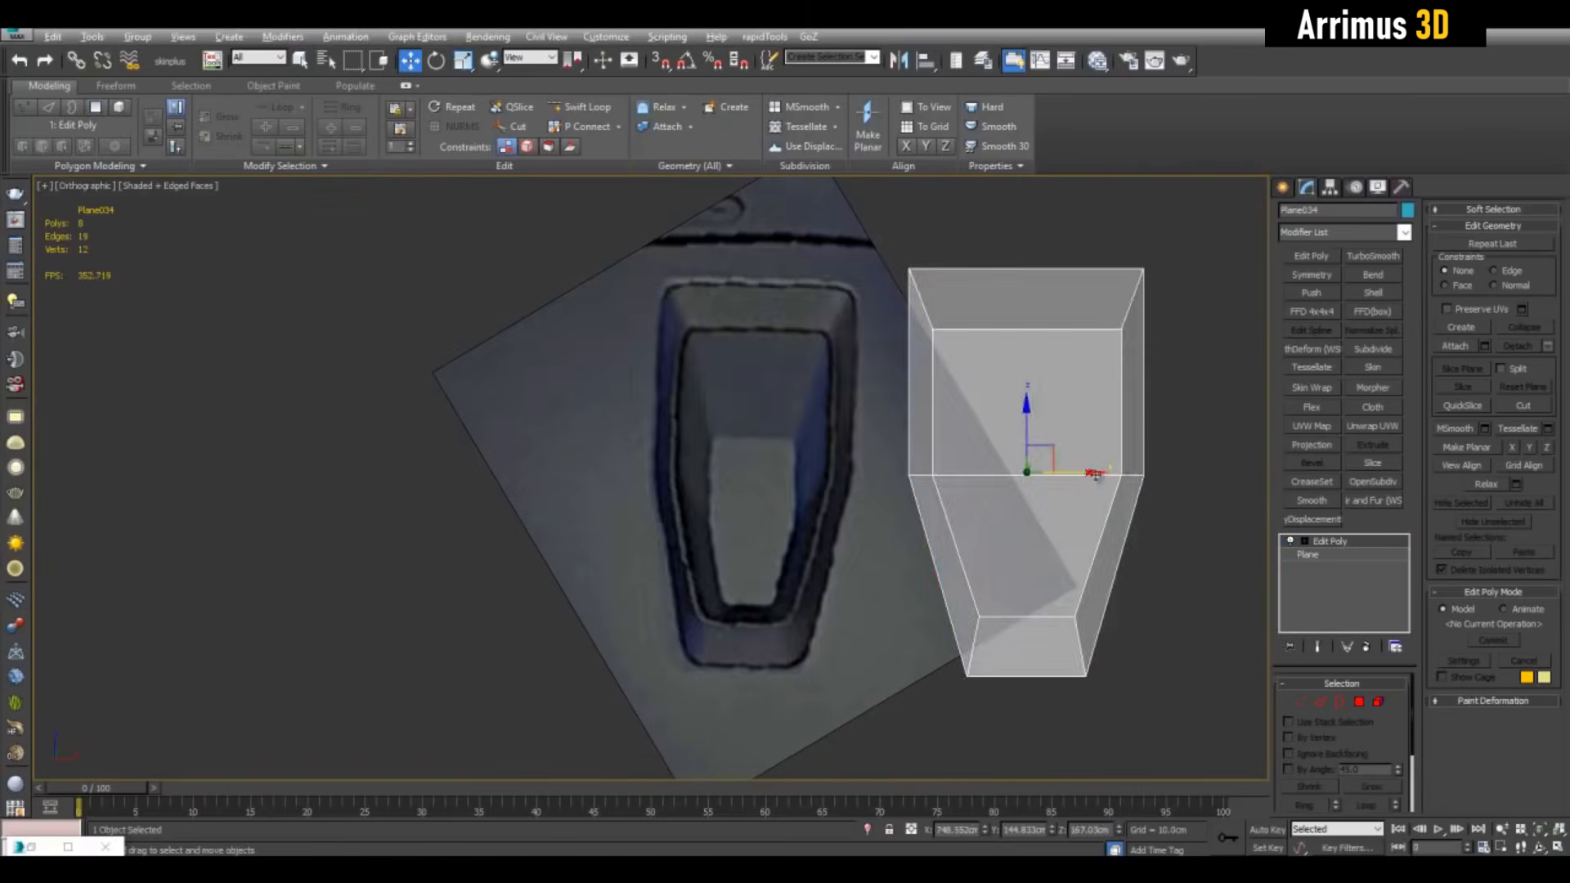
drag(1082, 468, 1082, 426)
key(1)
drag(876, 247, 1187, 535)
Narrow the frame's upper vertices to match the pocket's tapered outline
middle_drag(1188, 535, 1178, 536)
key(r)
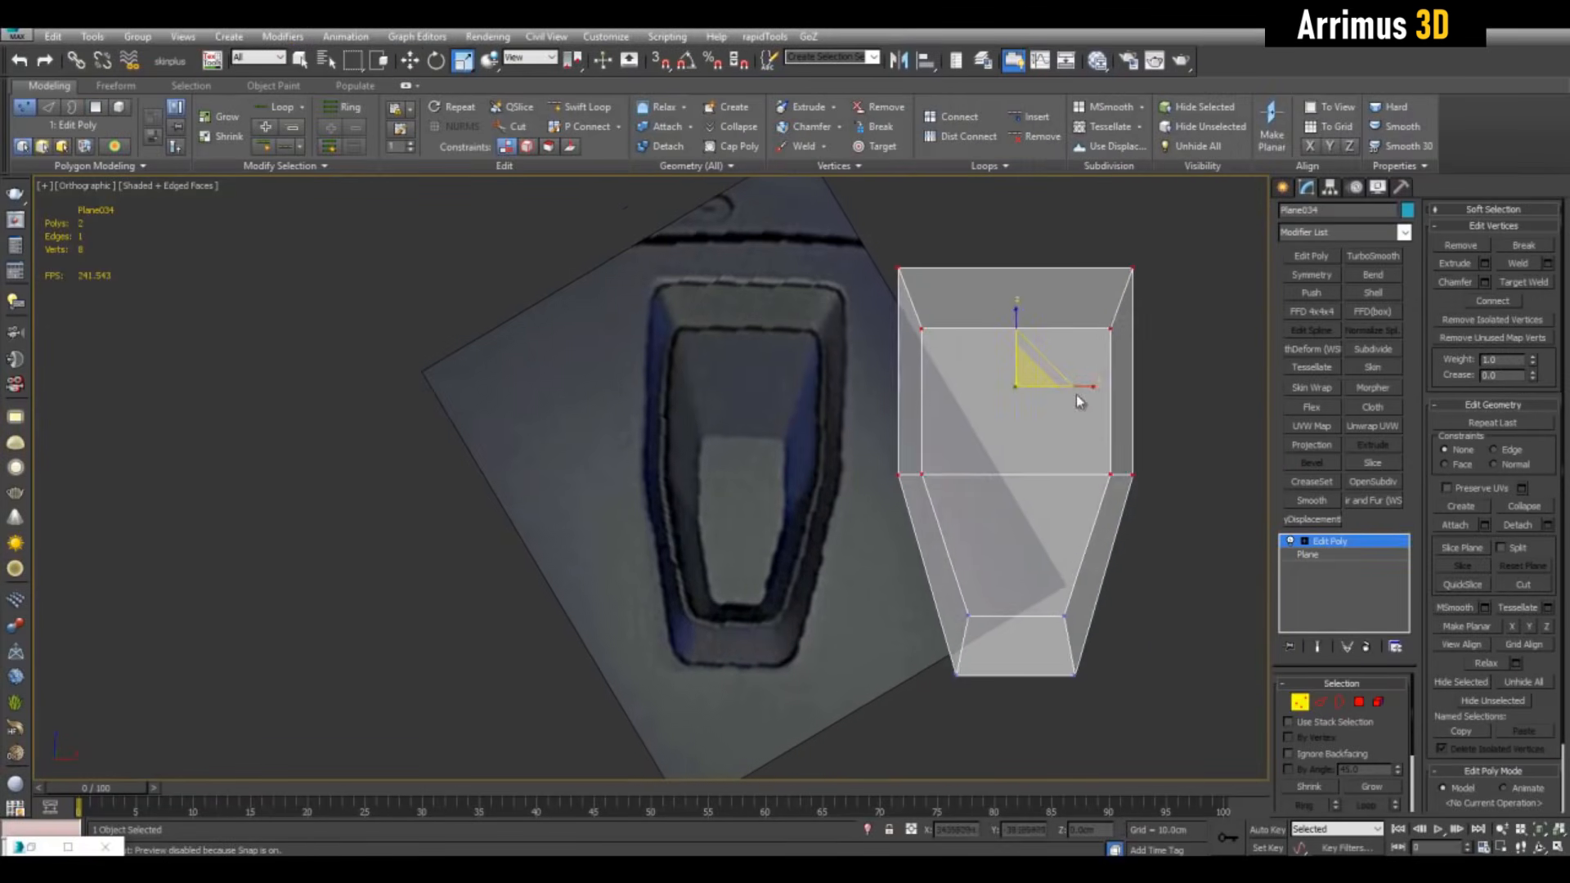
drag(1078, 395, 1063, 401)
middle_drag(1194, 460, 1113, 464)
key(1)
key(alt+w)
middle_click(1140, 617)
key(alt+w)
key(alt+x)
Detach the frame's inner faces as a separate object, Object007
key(q)
key(4)
alt+middle_drag(767, 537, 883, 556)
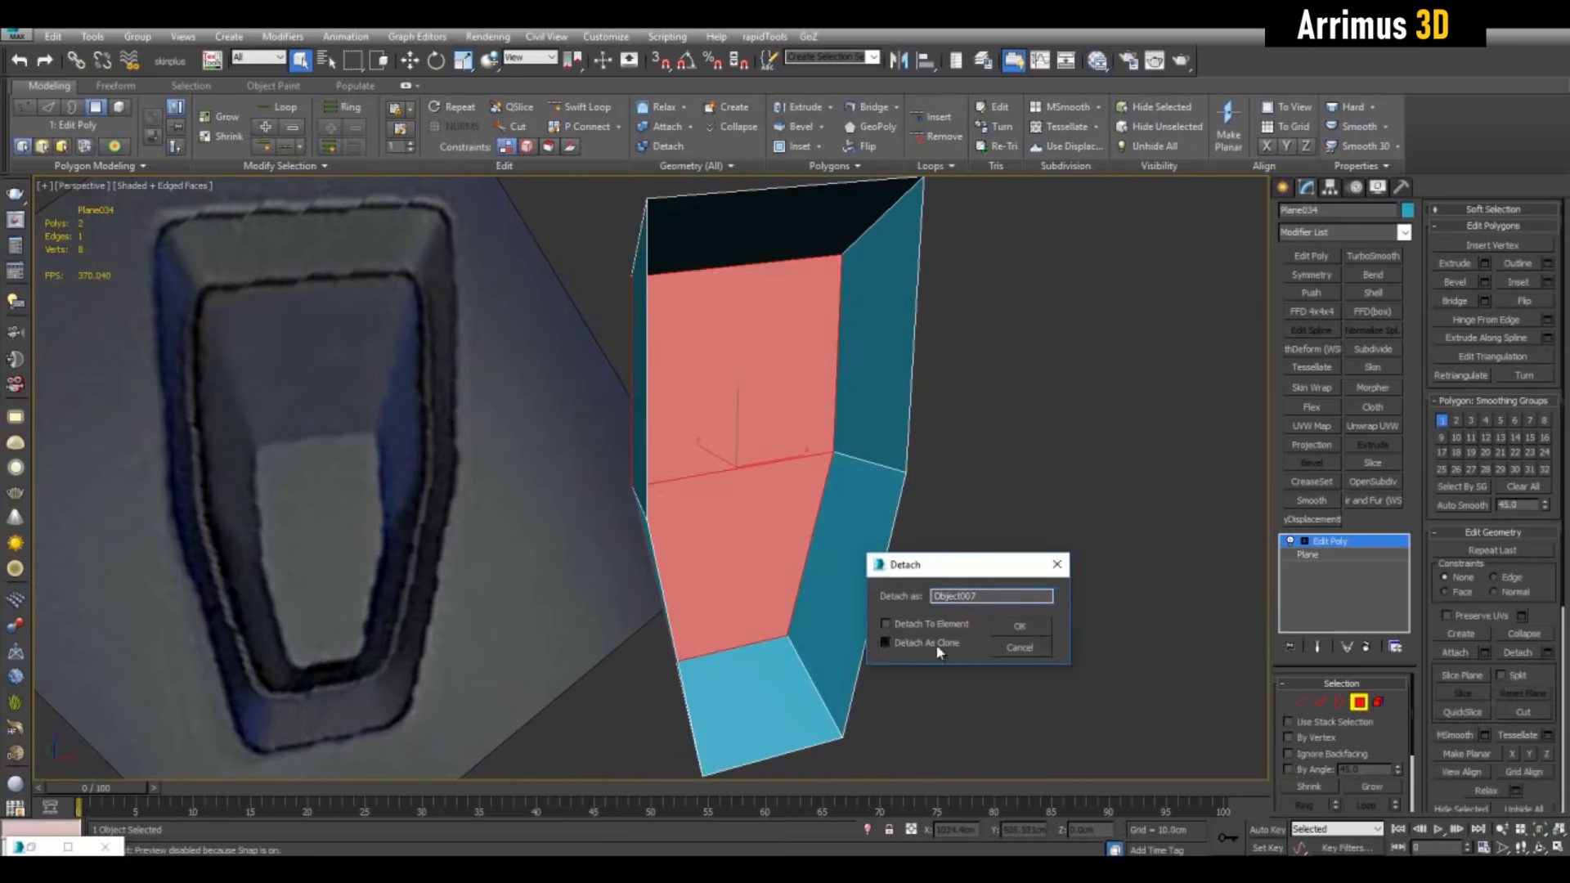
click(1020, 626)
key(4)
drag(985, 310, 786, 494)
Give Object007 a thick Shell modifier and add Edit Poly on top
click(773, 501)
click(1373, 293)
middle_drag(818, 491, 908, 474)
click(1312, 256)
Shrink the insert's two central faces and lower them into the insert
key(4)
click(1084, 409)
ctrl+click(1068, 572)
key(r)
drag(885, 489, 888, 576)
key(w)
drag(865, 445, 867, 472)
alt+middle_drag(924, 491, 822, 458)
Move the insert's side edges inward and widen its top edge
key(2)
key(r)
click(874, 425)
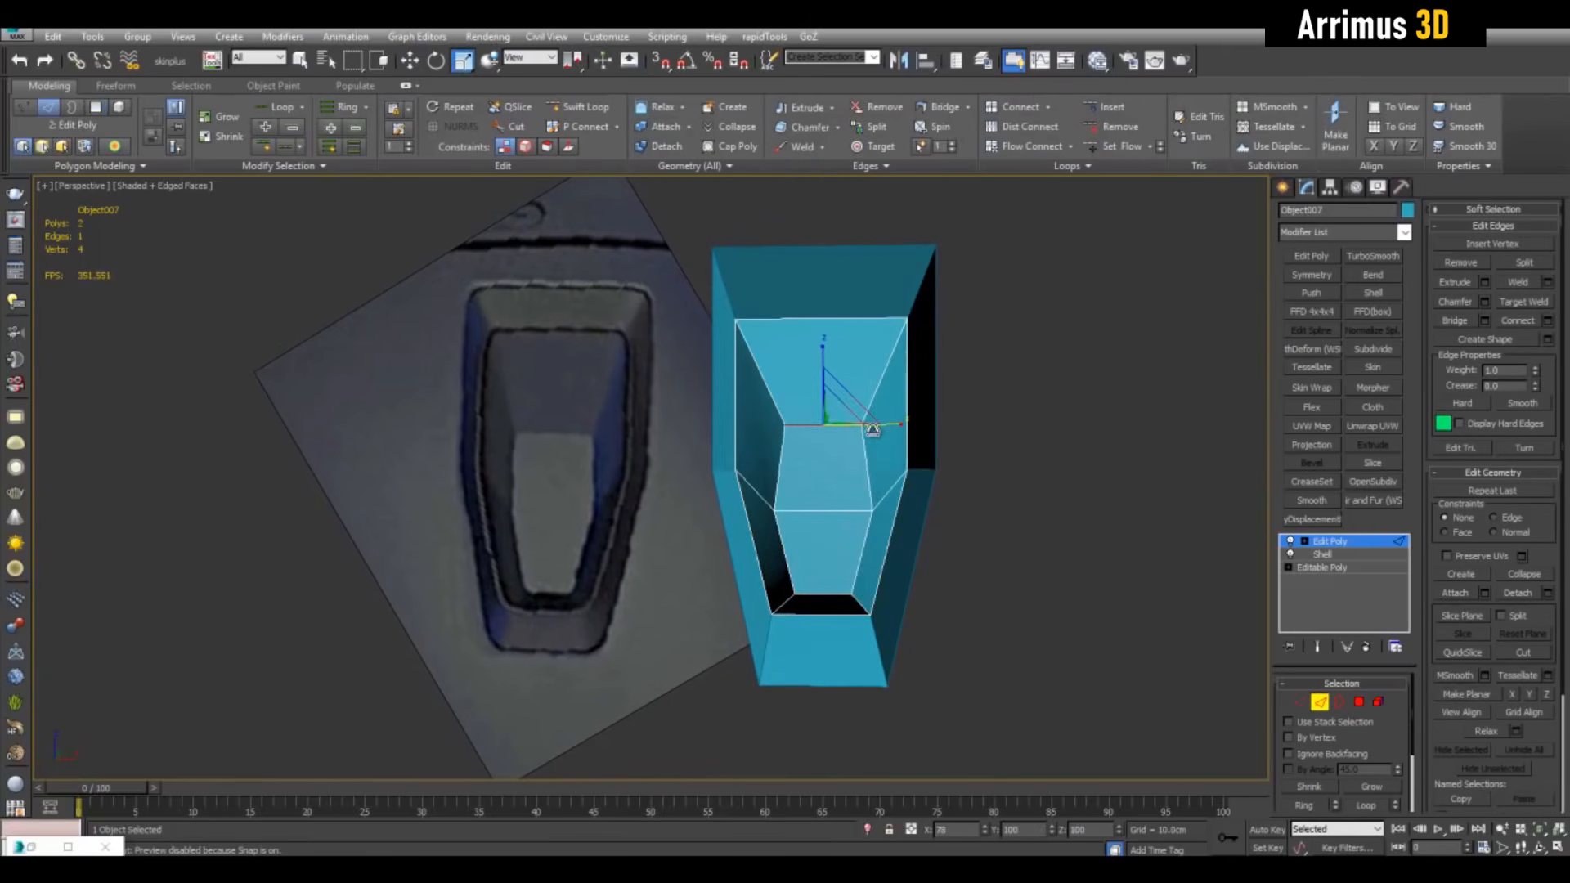
key(w)
click(779, 463)
drag(890, 469, 812, 467)
alt+middle_drag(842, 425, 852, 413)
click(854, 428)
key(r)
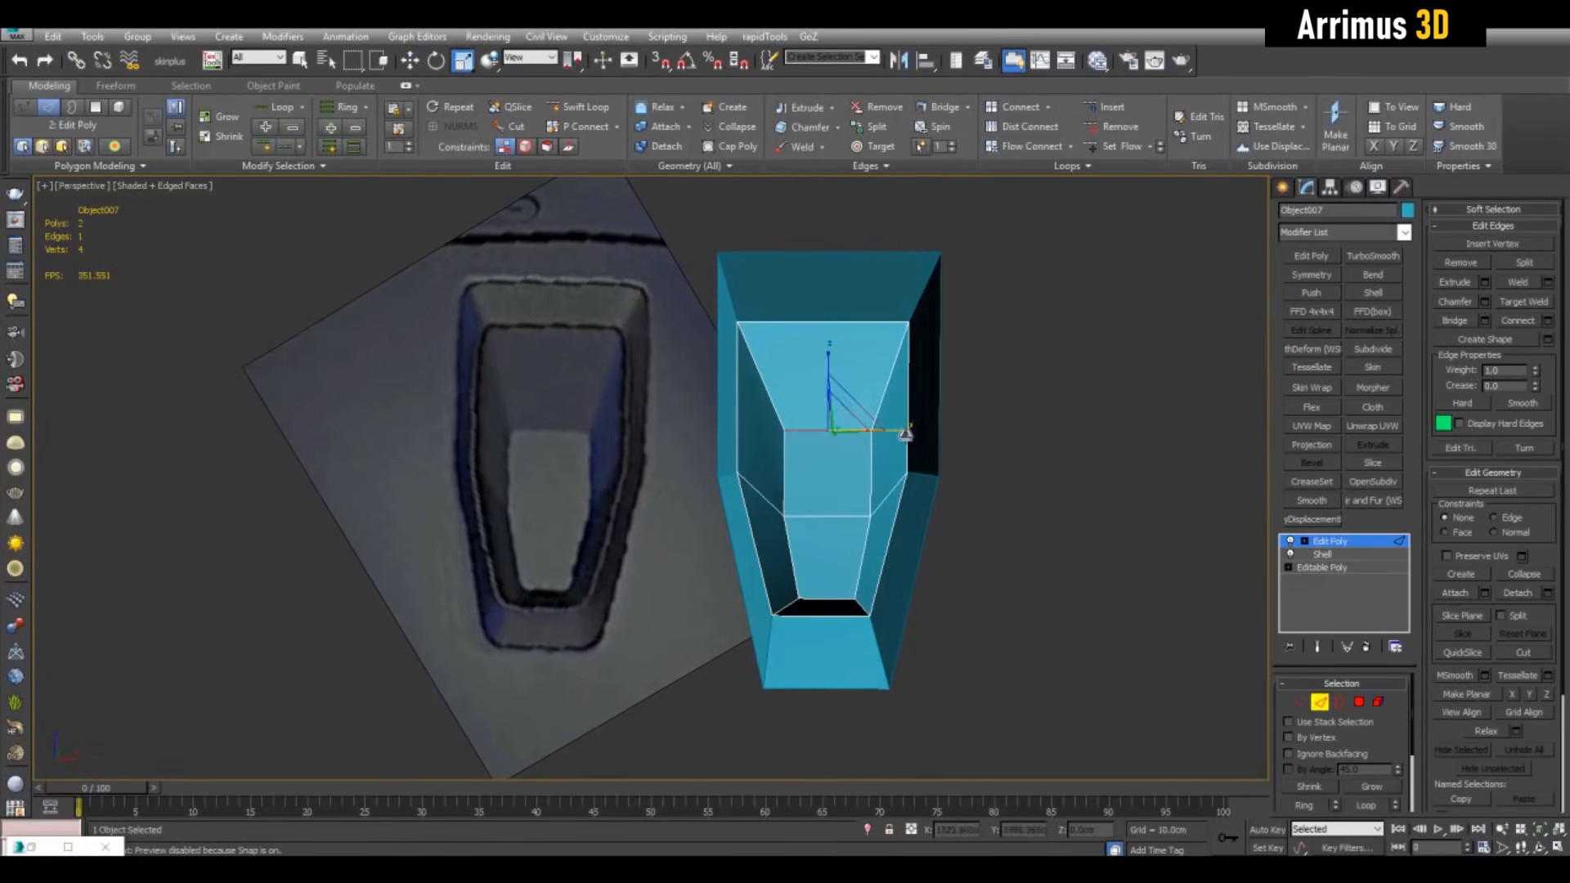
drag(904, 432, 924, 434)
Orbit around the insert, frame and reference tile to inspect the shelled result
middle_drag(992, 524, 987, 450)
scroll(981, 458, up, 3)
key(2)
key(q)
scroll(1027, 446, down, 3)
middle_drag(1049, 408, 973, 483)
scroll(997, 447, down, 3)
scroll(1014, 470, up, 5)
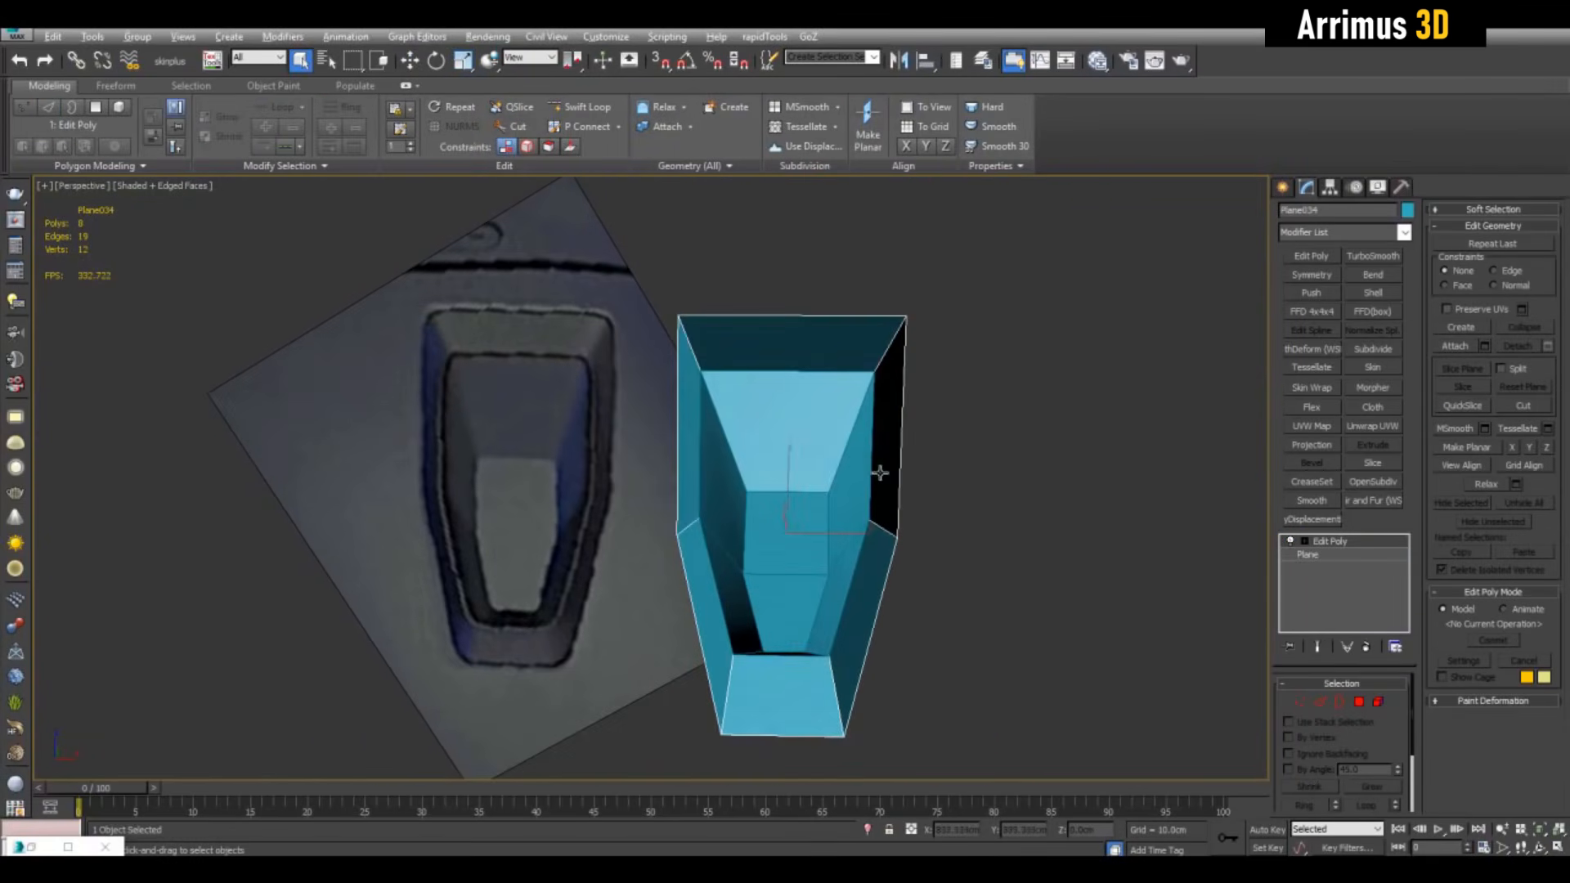
alt+middle_drag(880, 473, 792, 375)
key(2)
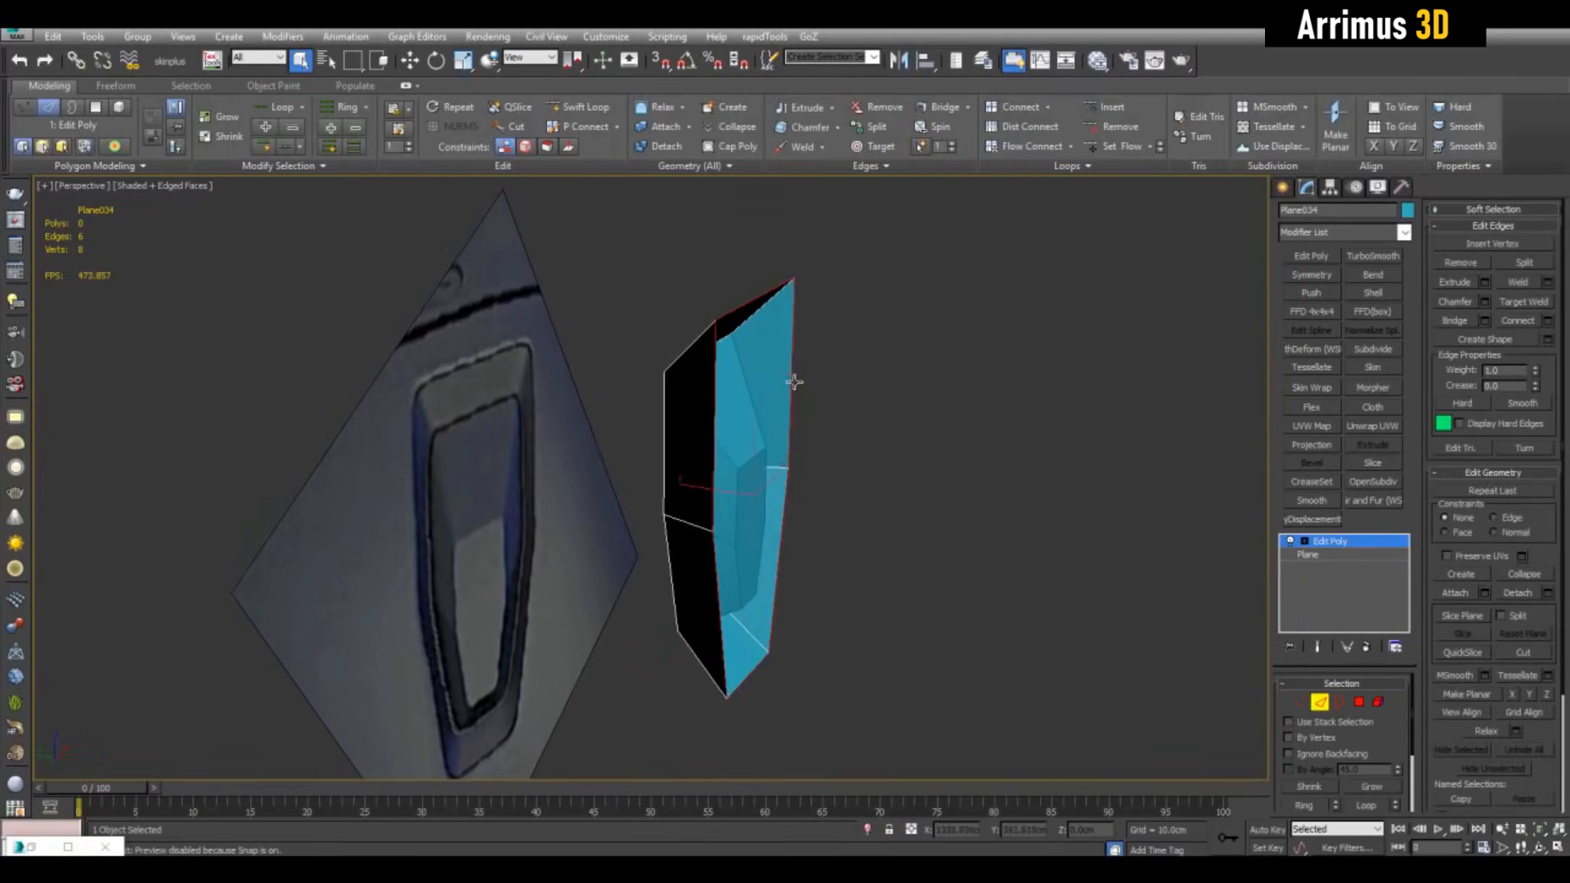
alt+middle_drag(703, 487, 857, 444)
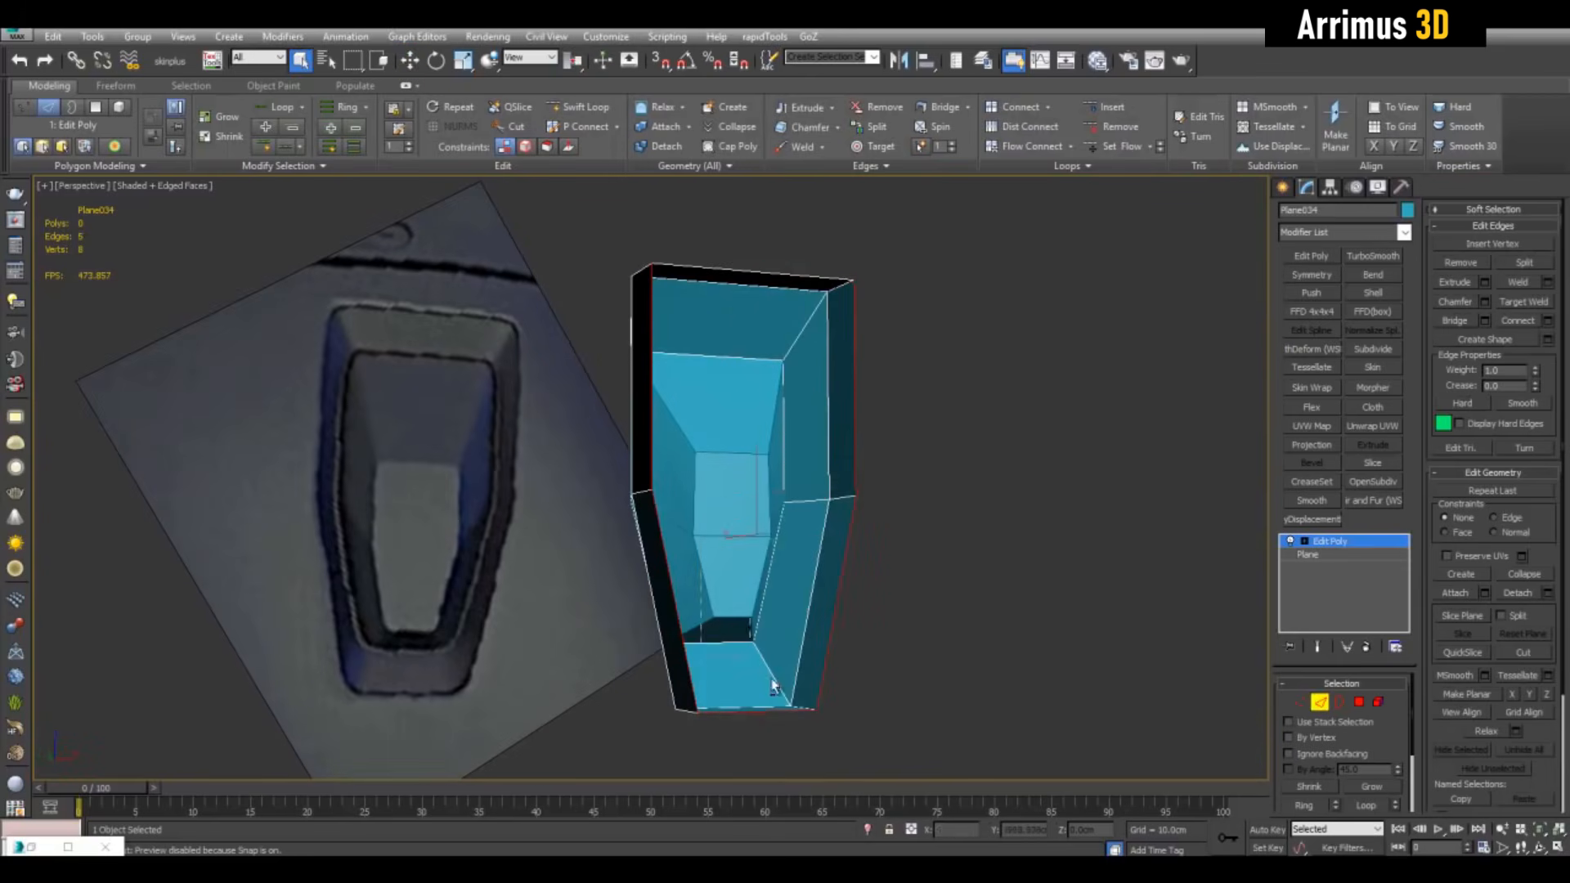
Cap the frame's front by bridging its open edges, then flip all its face normals
click(887, 566)
click(1007, 704)
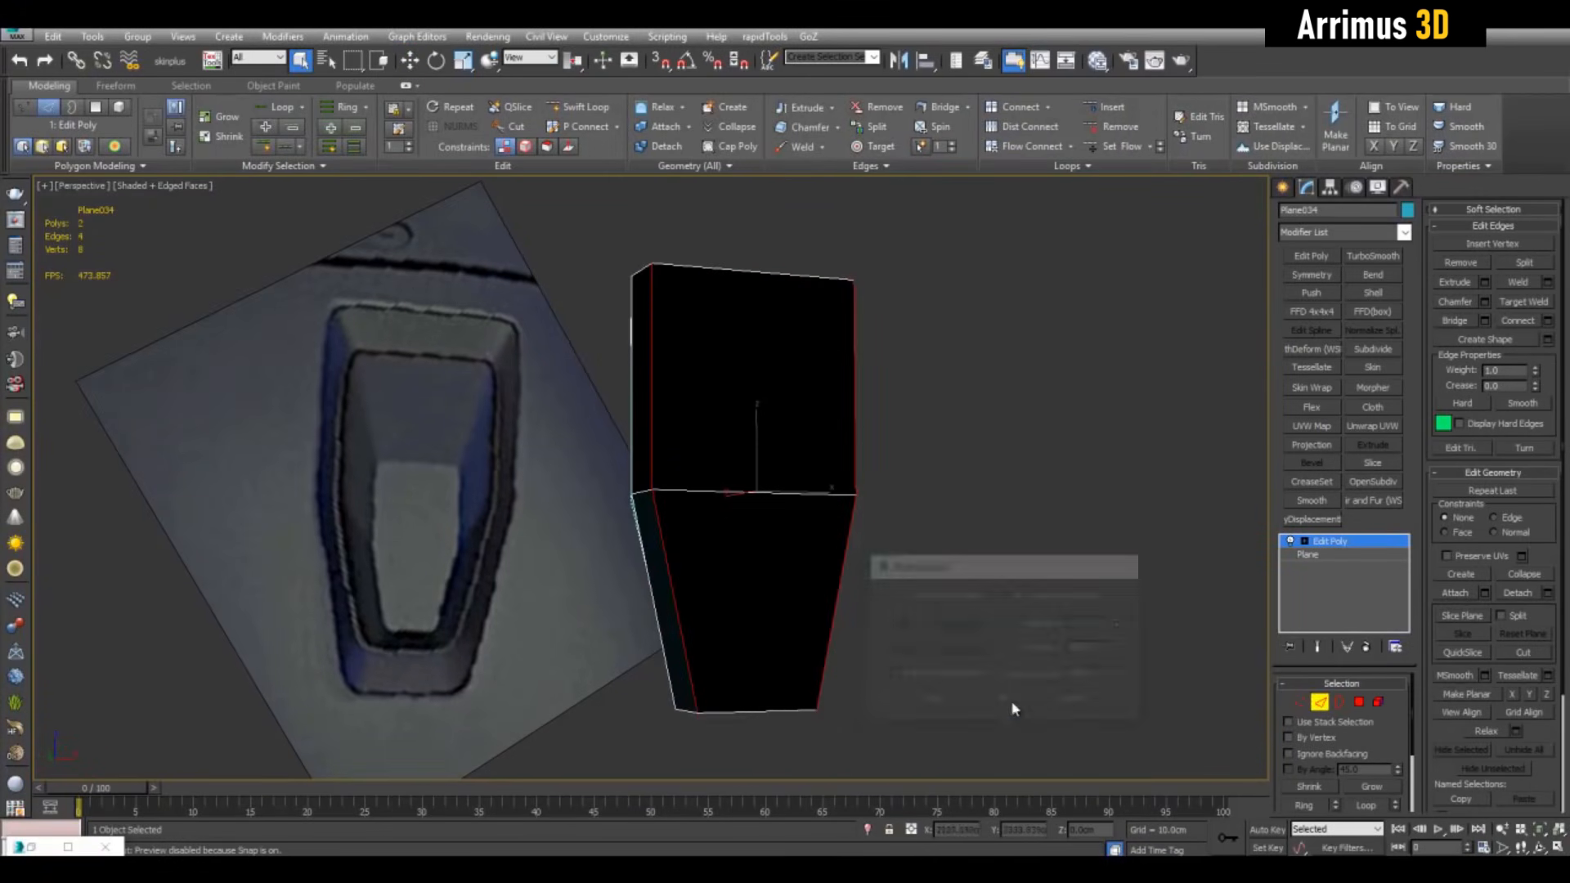
key(4)
key(ctrl+a)
click(1524, 301)
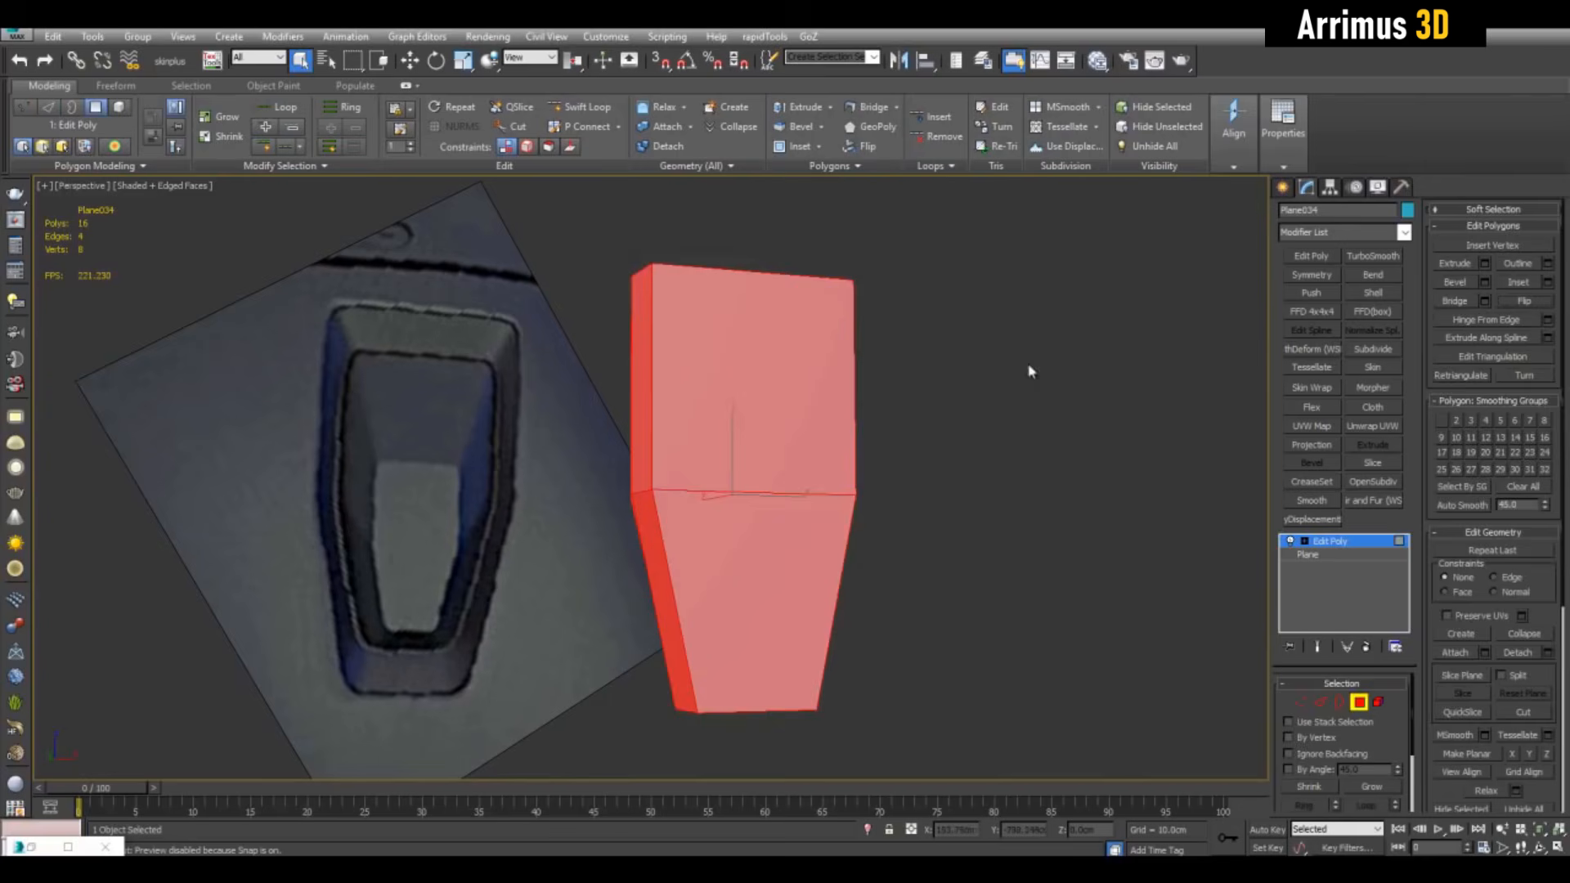
key(4)
alt+middle_drag(991, 389, 908, 558)
Clone the frame, align the copy with the original along X, and select both parts
key(w)
mouse_move(848, 547)
shift+mouse_down()
mouse_move(1149, 528)
mouse_move(1043, 543)
shift+mouse_up()
alt+middle_drag(1043, 543, 1041, 483)
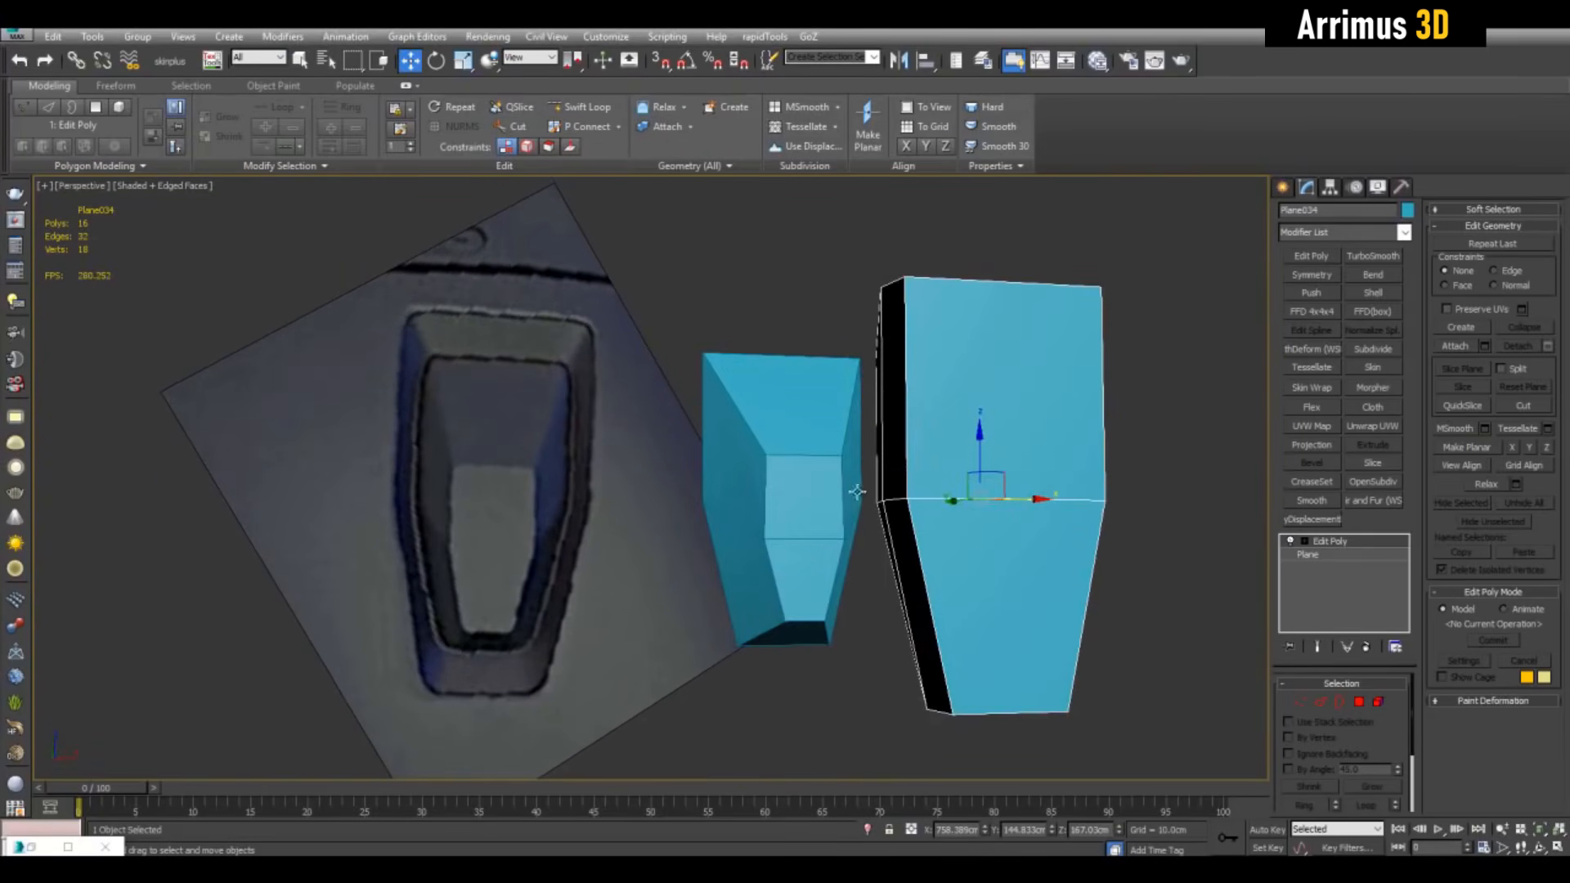
alt+middle_drag(942, 529, 1002, 503)
drag(1002, 463, 818, 467)
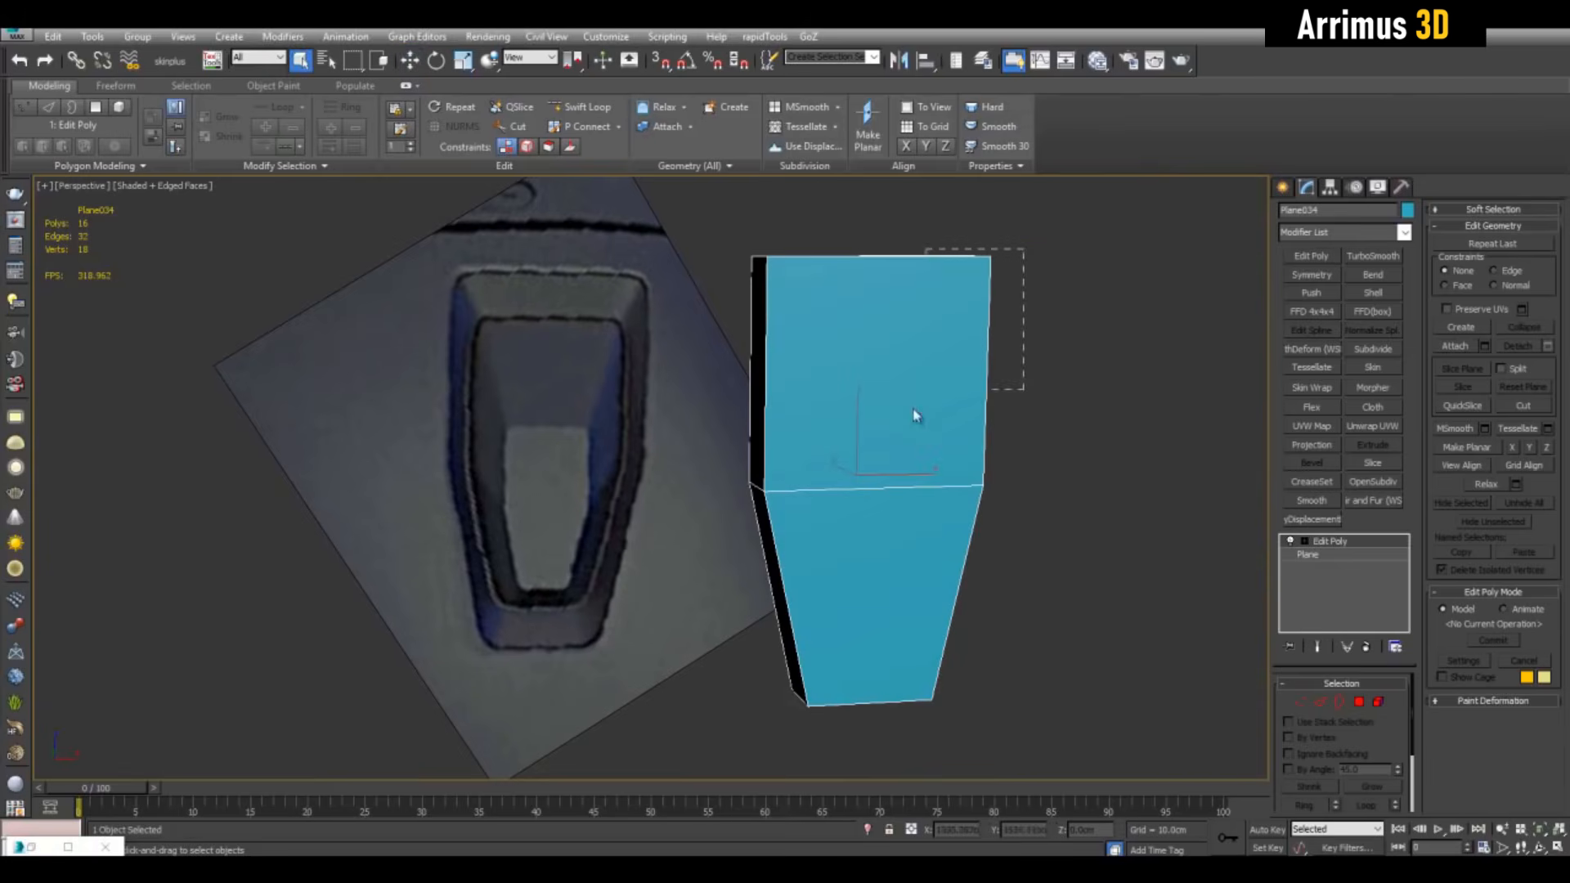
drag(916, 415, 859, 449)
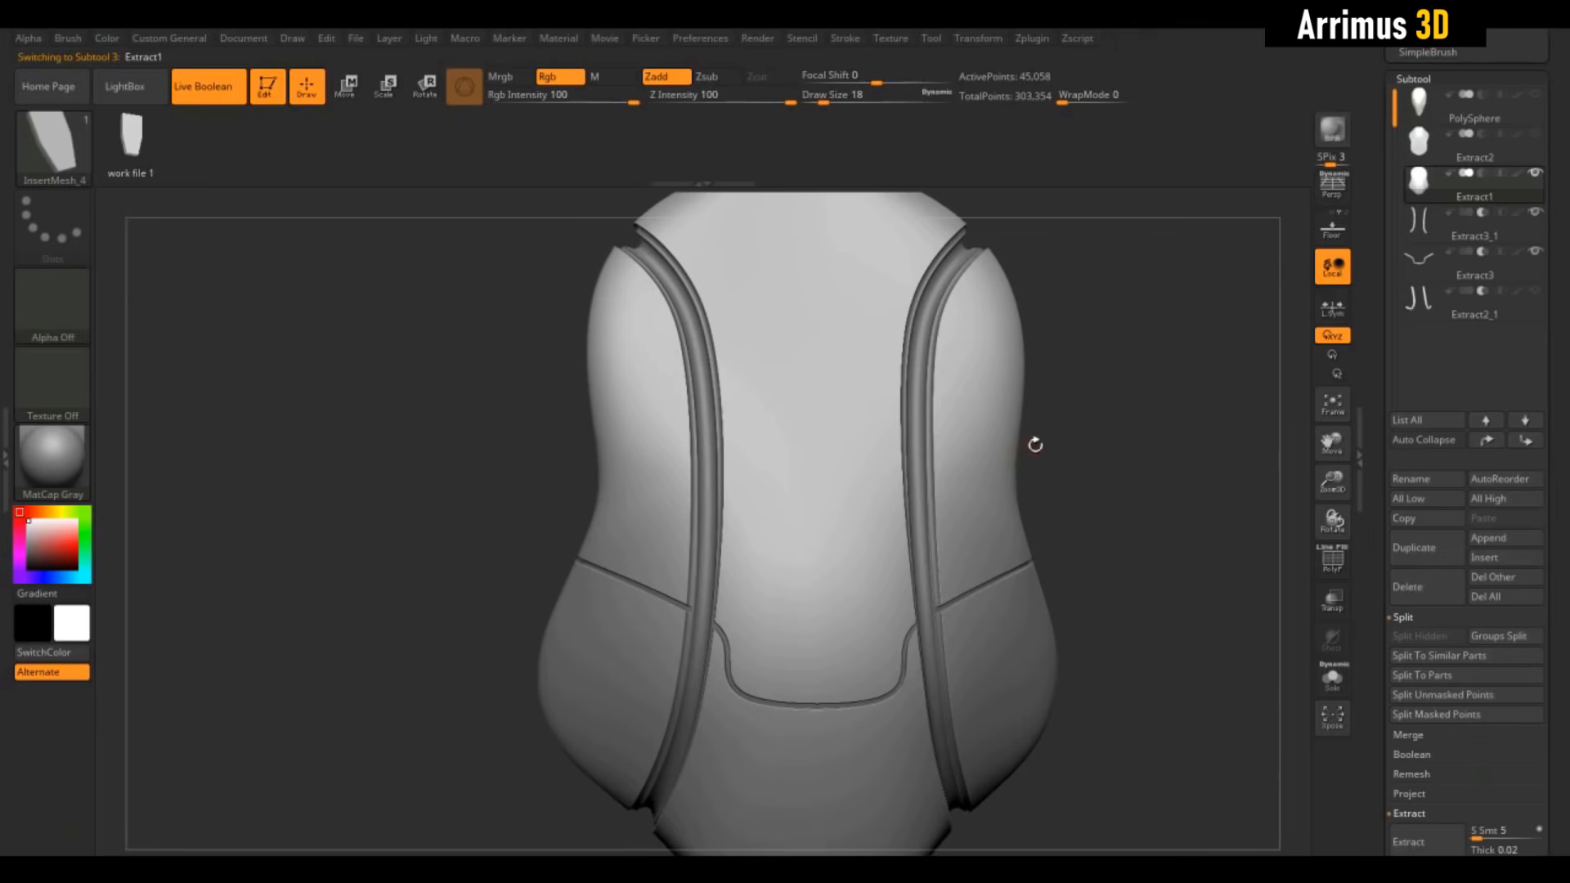
drag(1086, 419, 1163, 412)
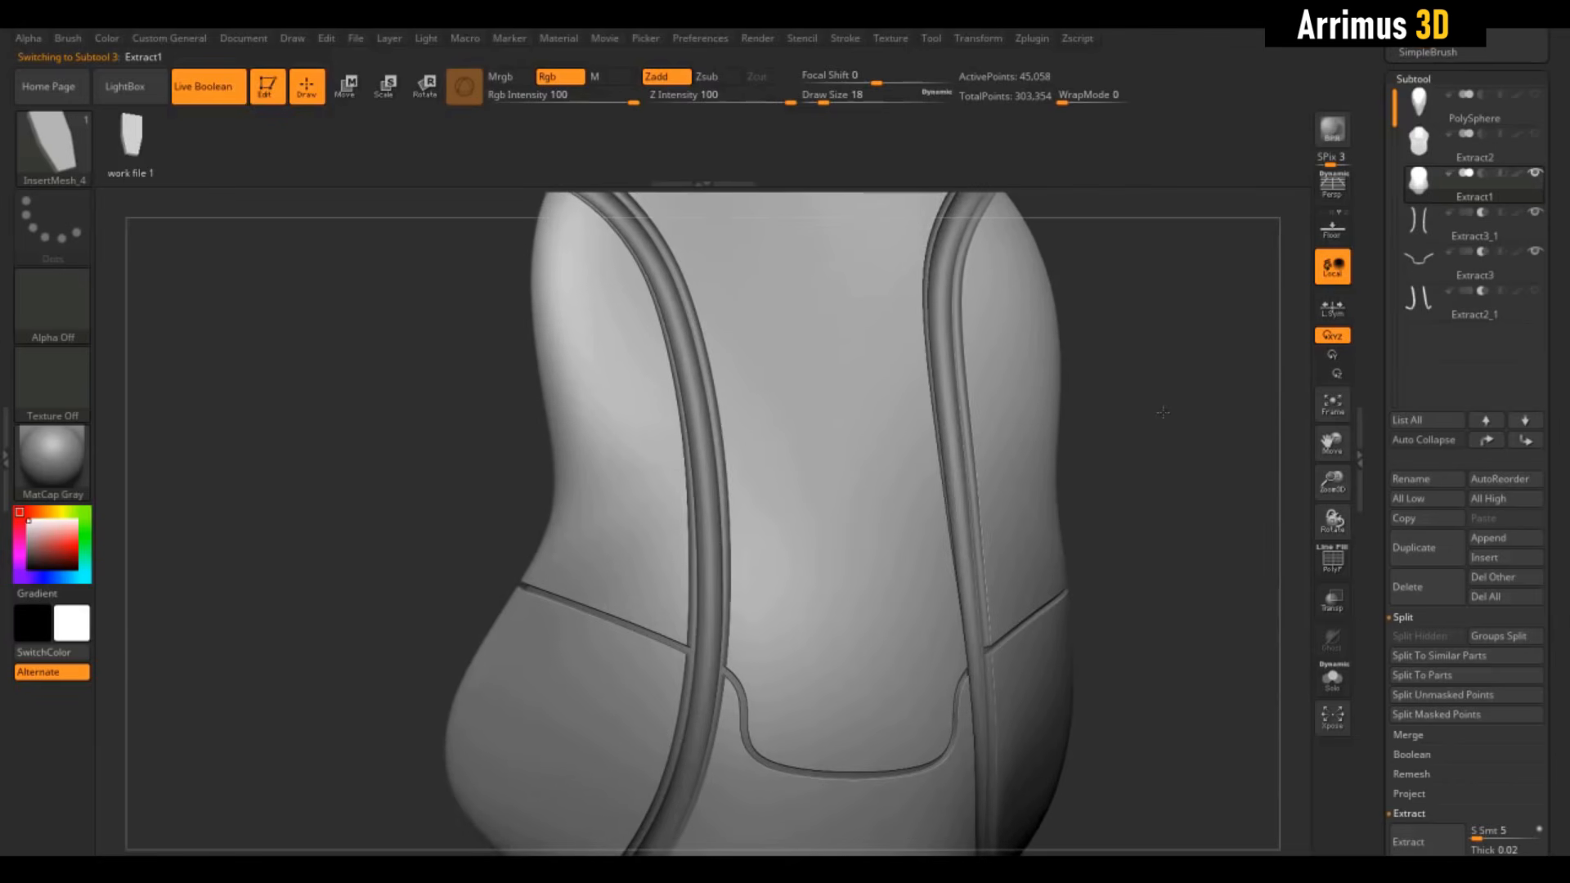
click(1332, 189)
drag(789, 426, 826, 491)
mouse_move(1121, 372)
mouse_down()
mouse_move(1155, 378)
mouse_move(1225, 327)
mouse_move(1145, 446)
mouse_move(1100, 408)
mouse_move(1115, 411)
mouse_move(1094, 458)
mouse_move(1087, 425)
mouse_move(1009, 430)
mouse_up()
key(ctrl+z)
drag(772, 497, 766, 544)
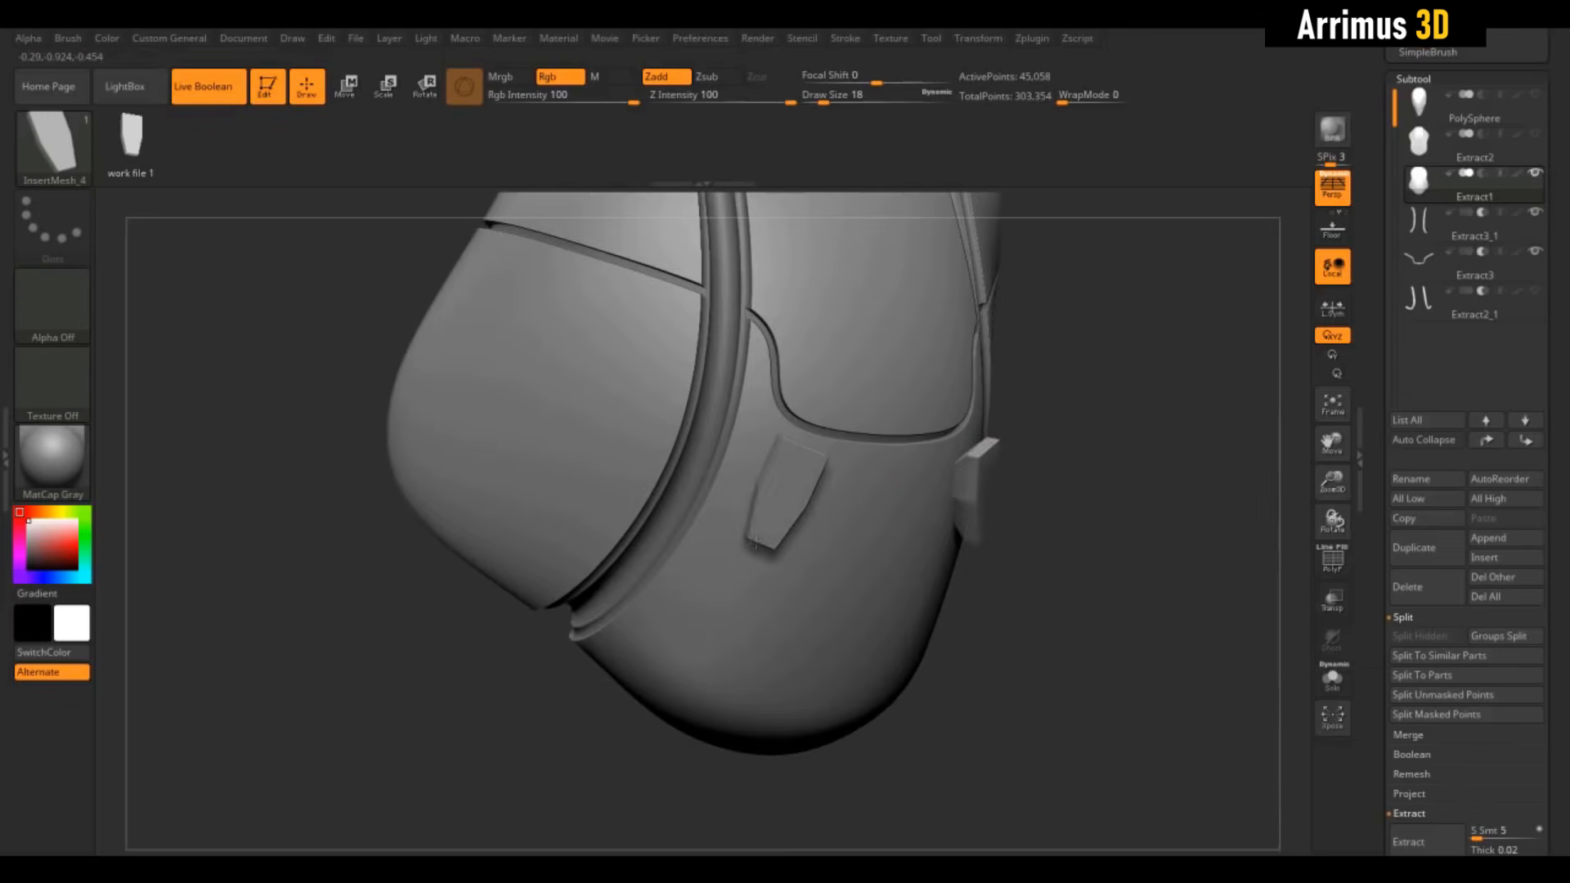
drag(1134, 449, 1077, 525)
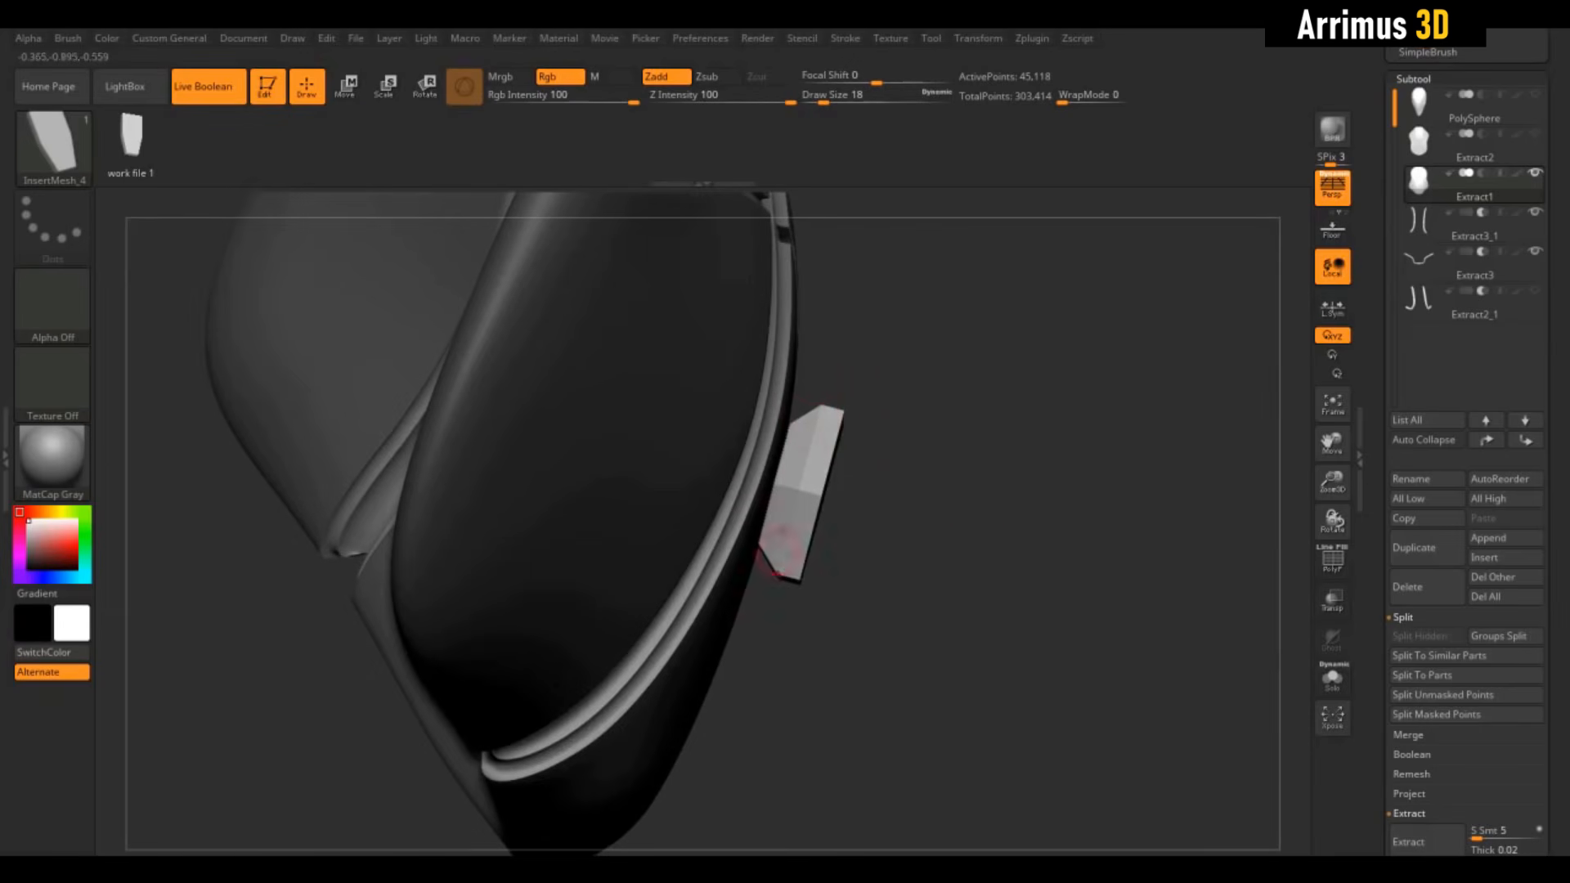
drag(937, 470, 1027, 443)
key(ctrl+z)
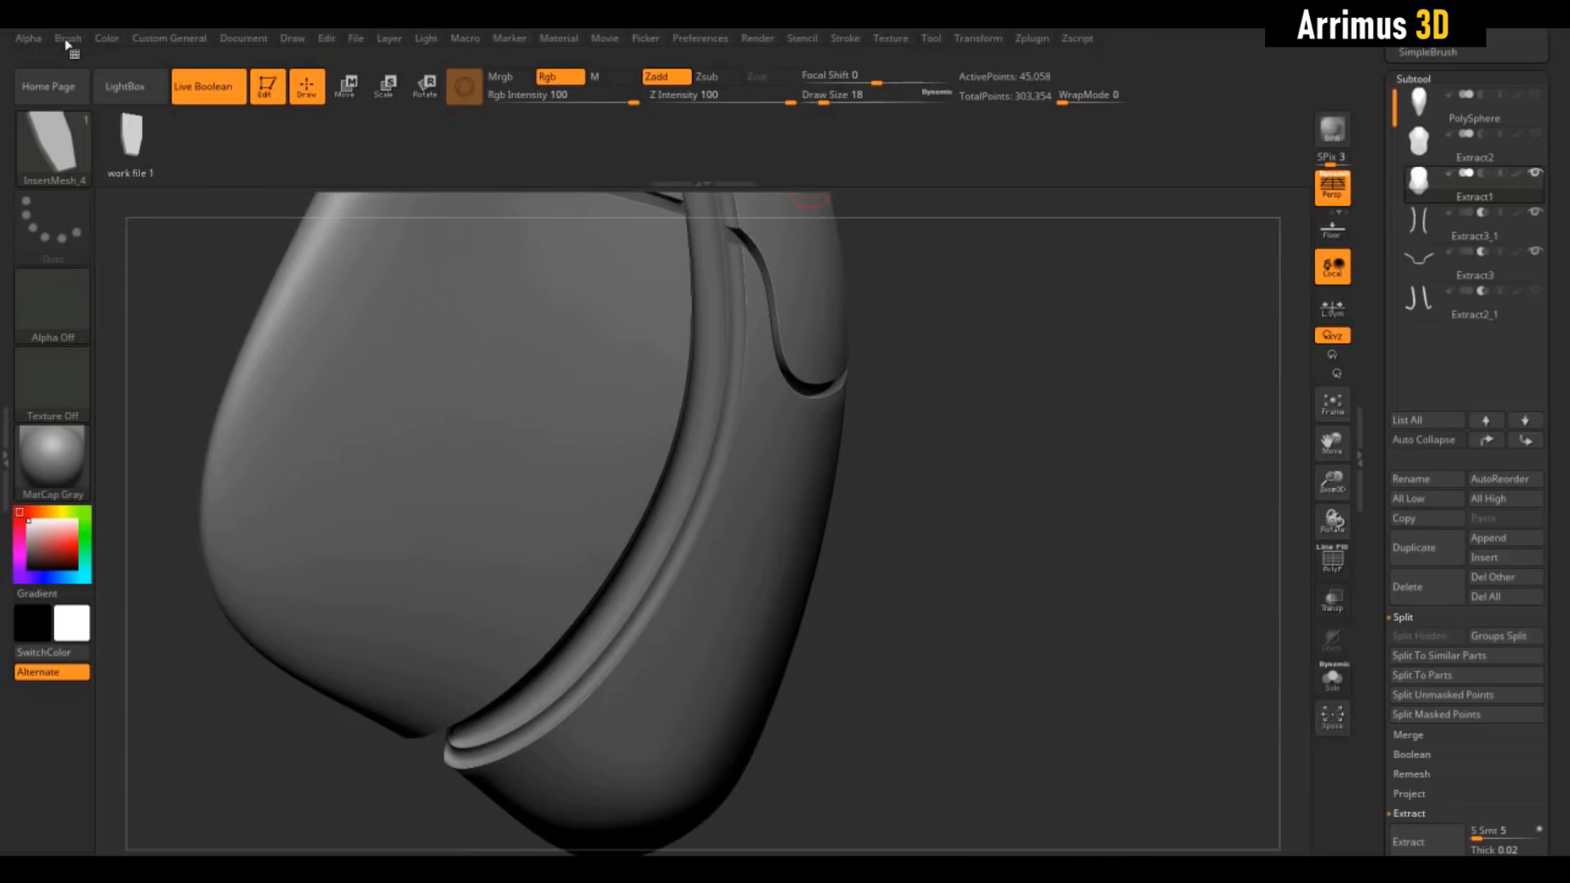
Raise the insert brush's Modifiers > Projection Strength to 100
click(68, 39)
drag(219, 782, 214, 643)
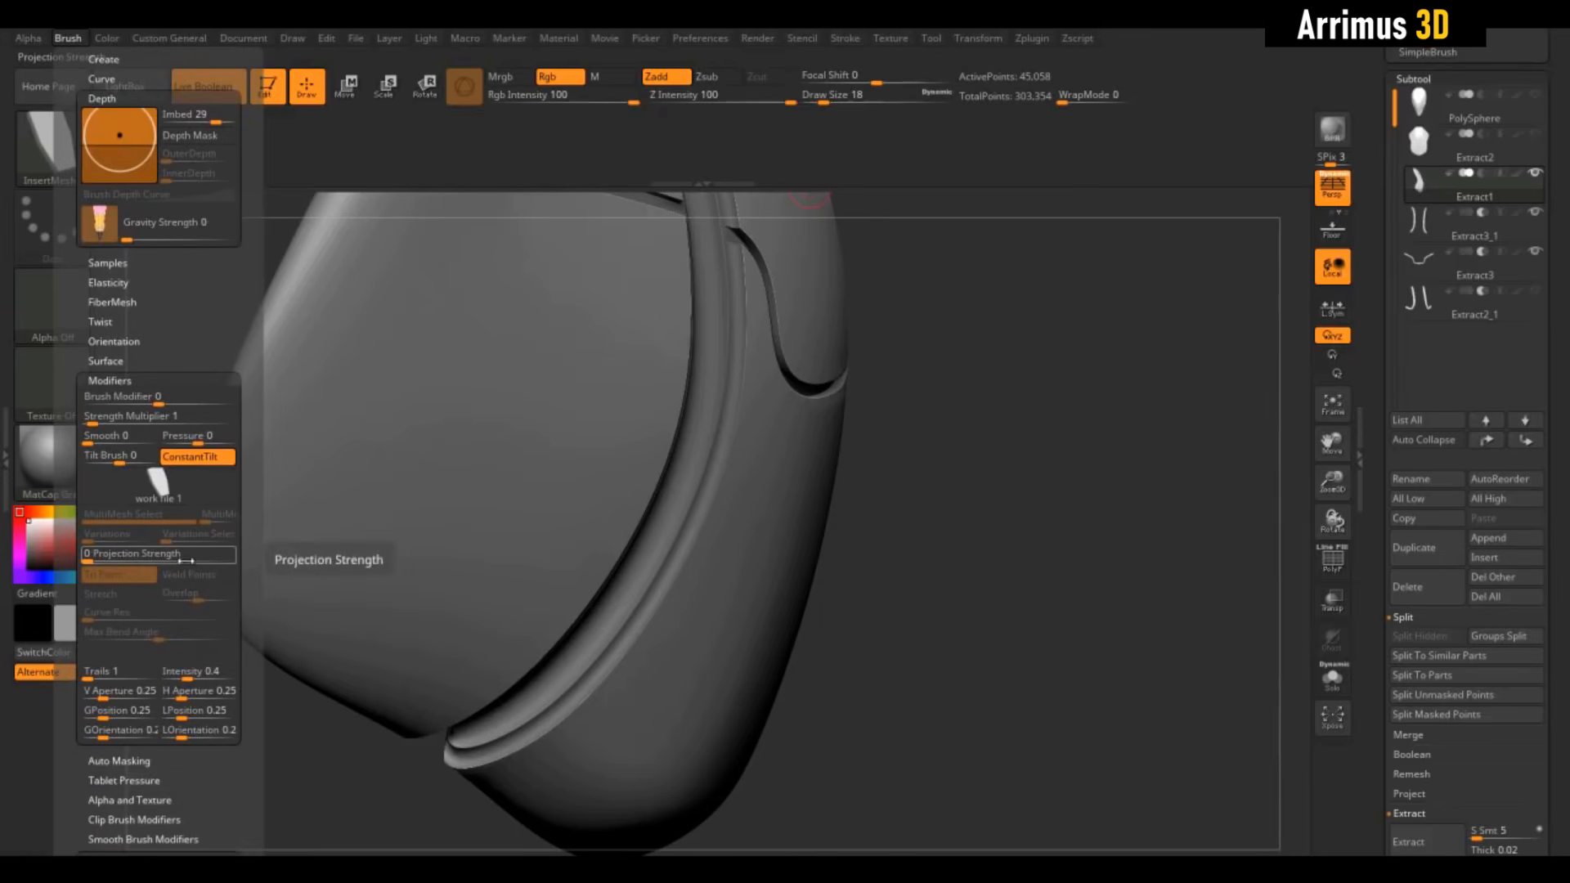
drag(166, 557, 221, 559)
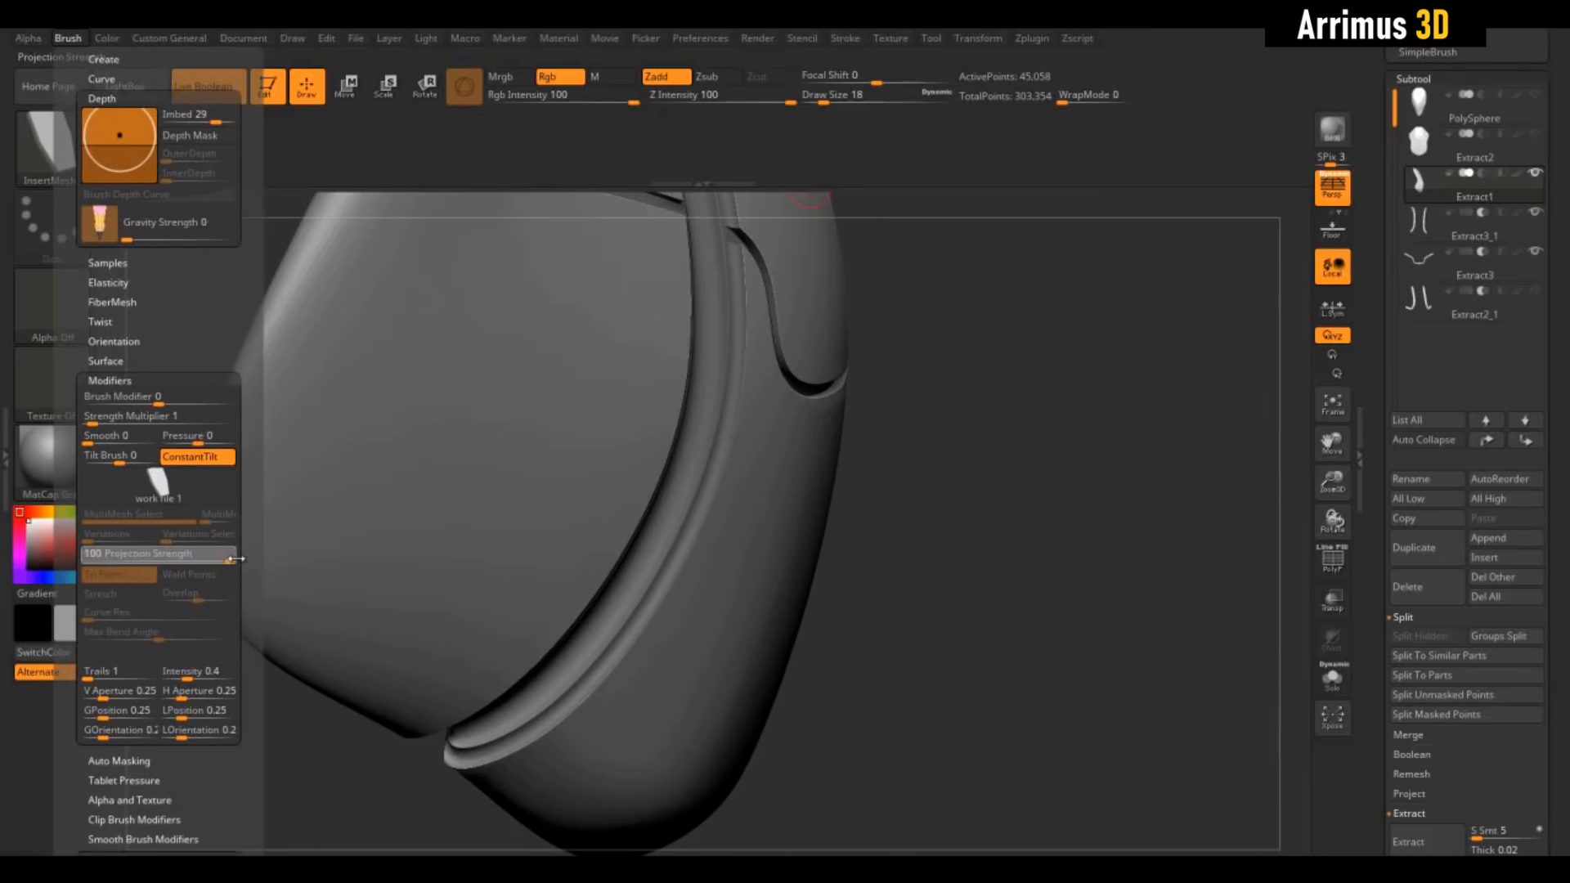
Test a mirrored latch block insert on the suit, inspect it, then undo it
mouse_move(949, 535)
mouse_down()
mouse_move(830, 524)
mouse_move(790, 598)
mouse_up()
drag(1170, 469, 1248, 411)
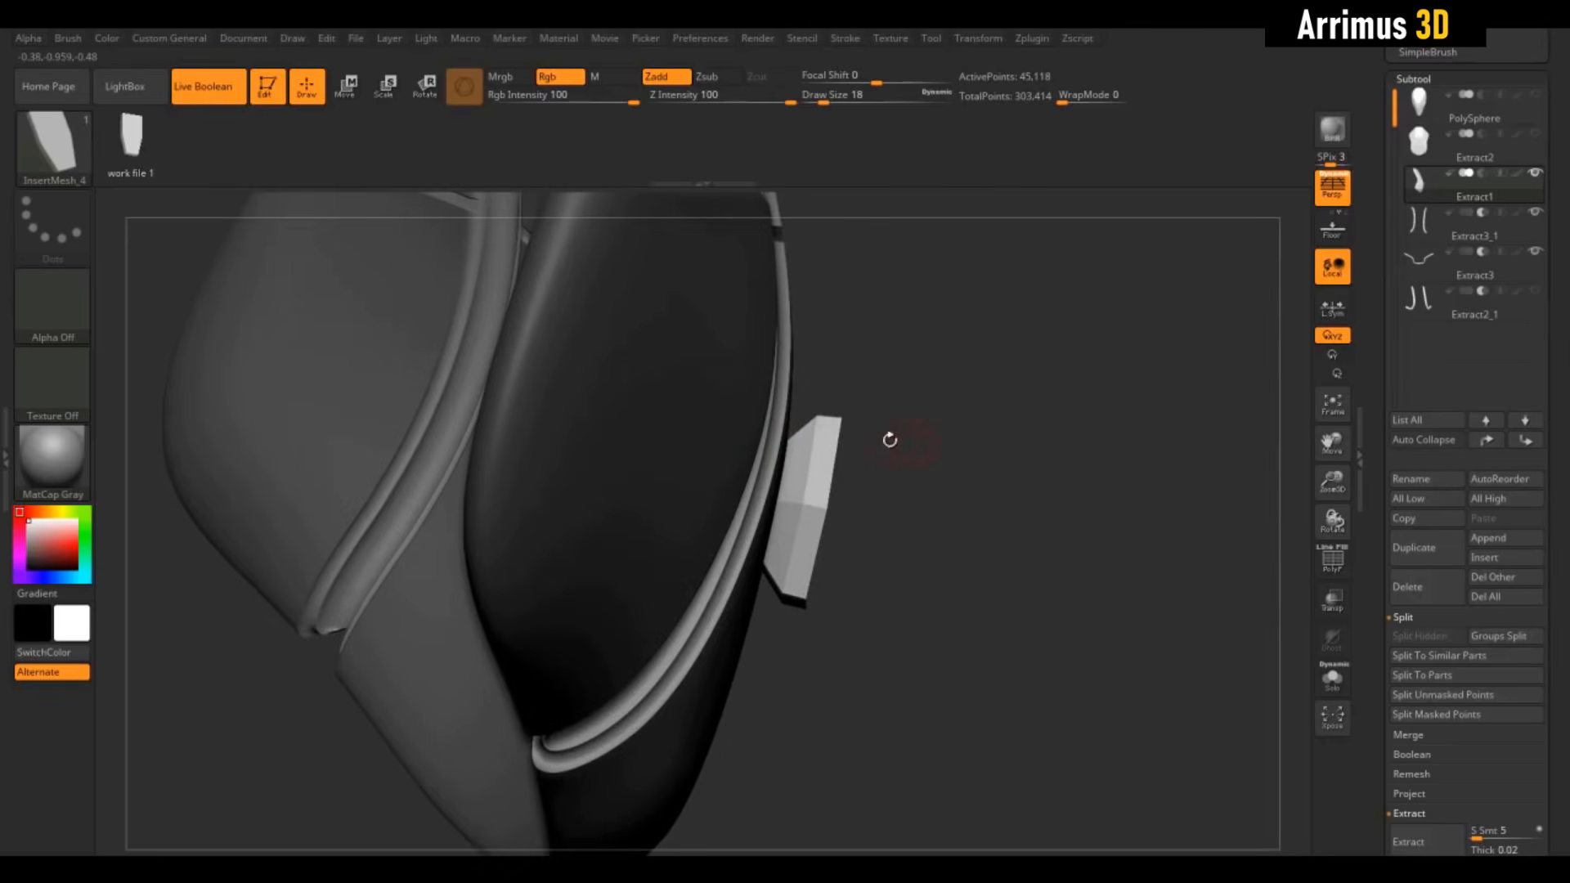
drag(1065, 495, 1127, 565)
drag(1245, 641, 1174, 539)
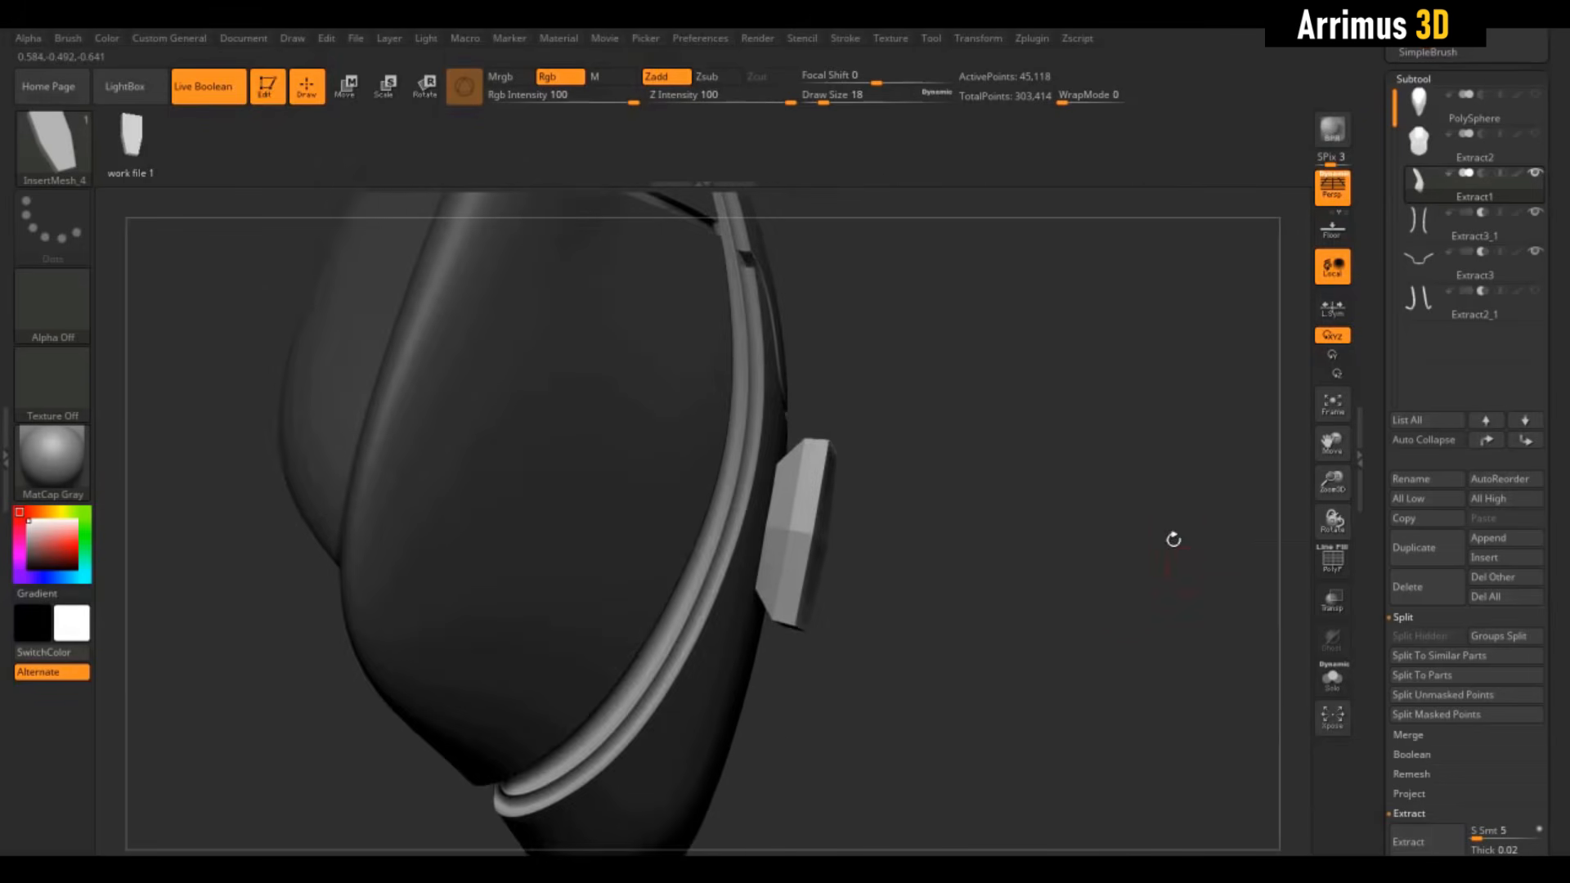
key(ctrl+z)
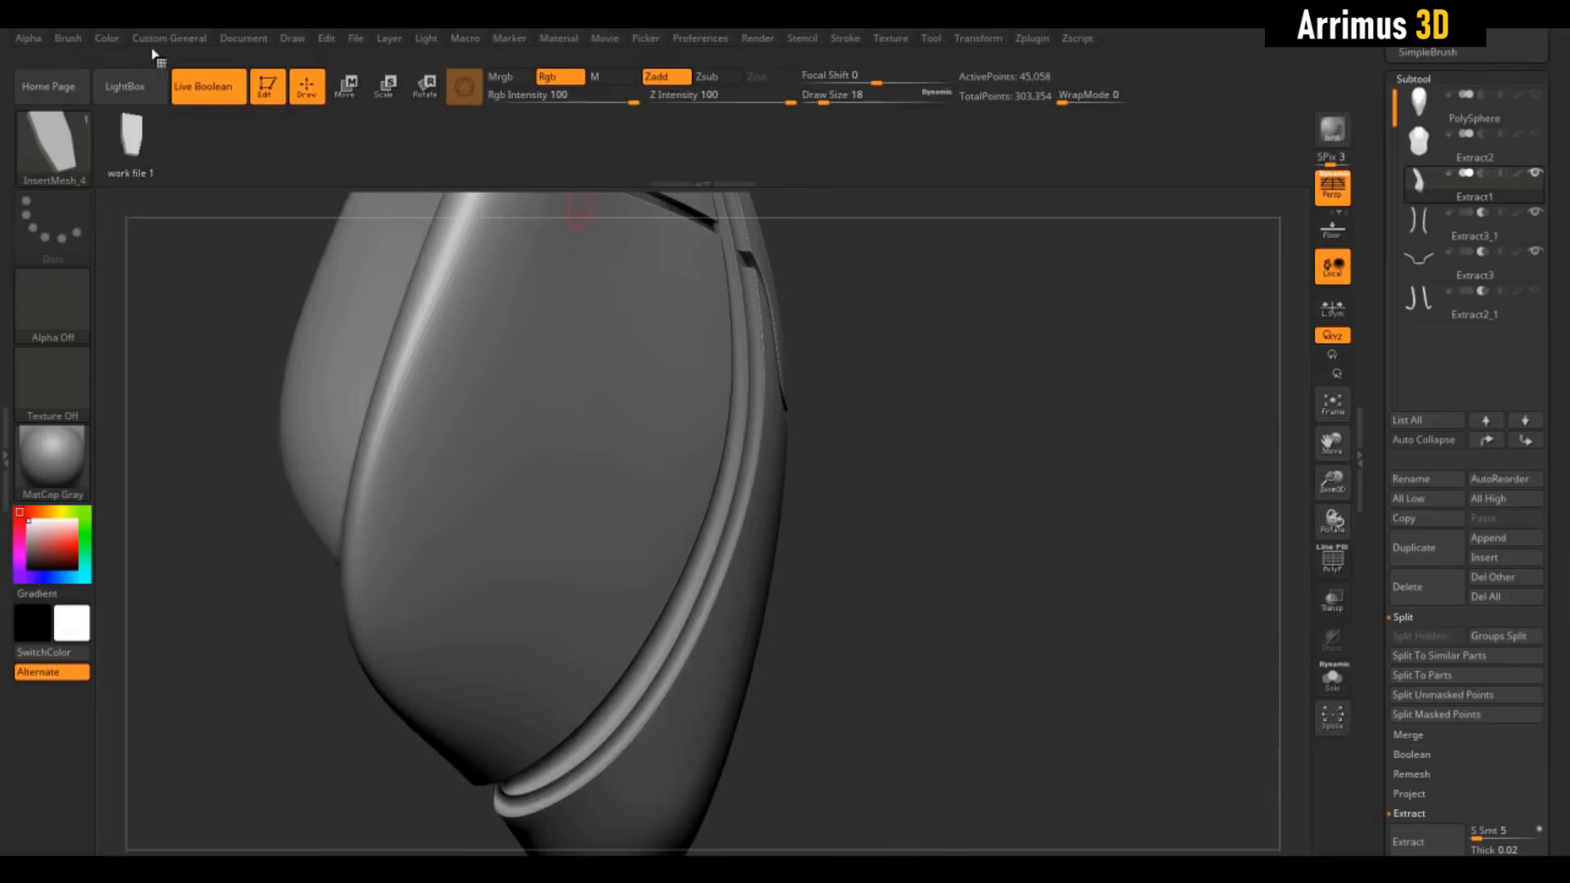
Draw InsertMesh_4 latch blocks with Brush Imbed into the strap pockets on both sides
click(68, 40)
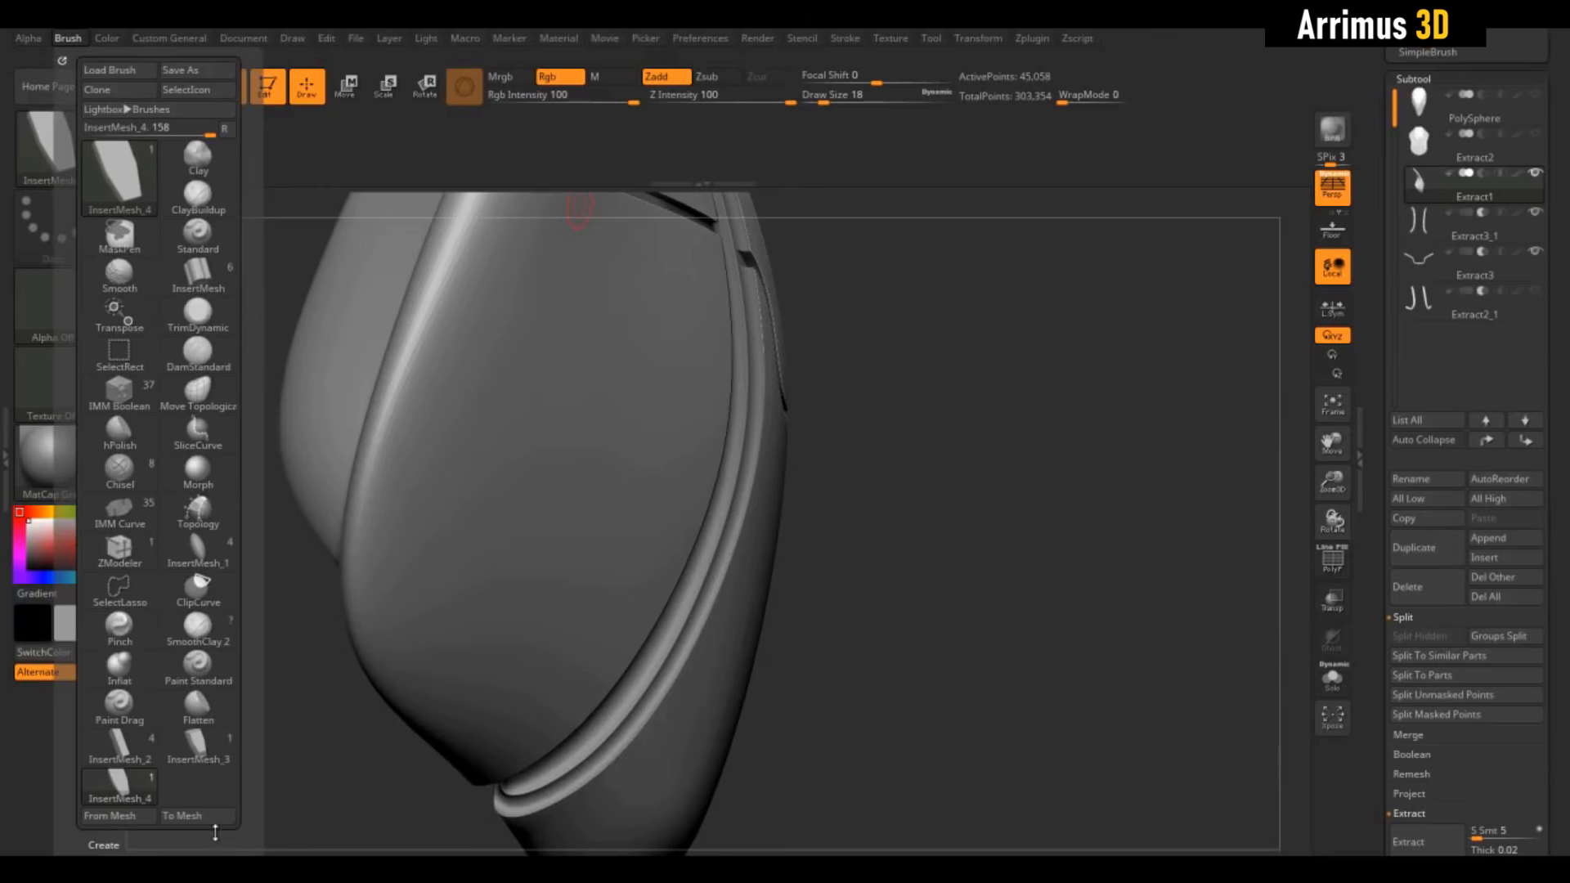
scroll(215, 833, down, 5)
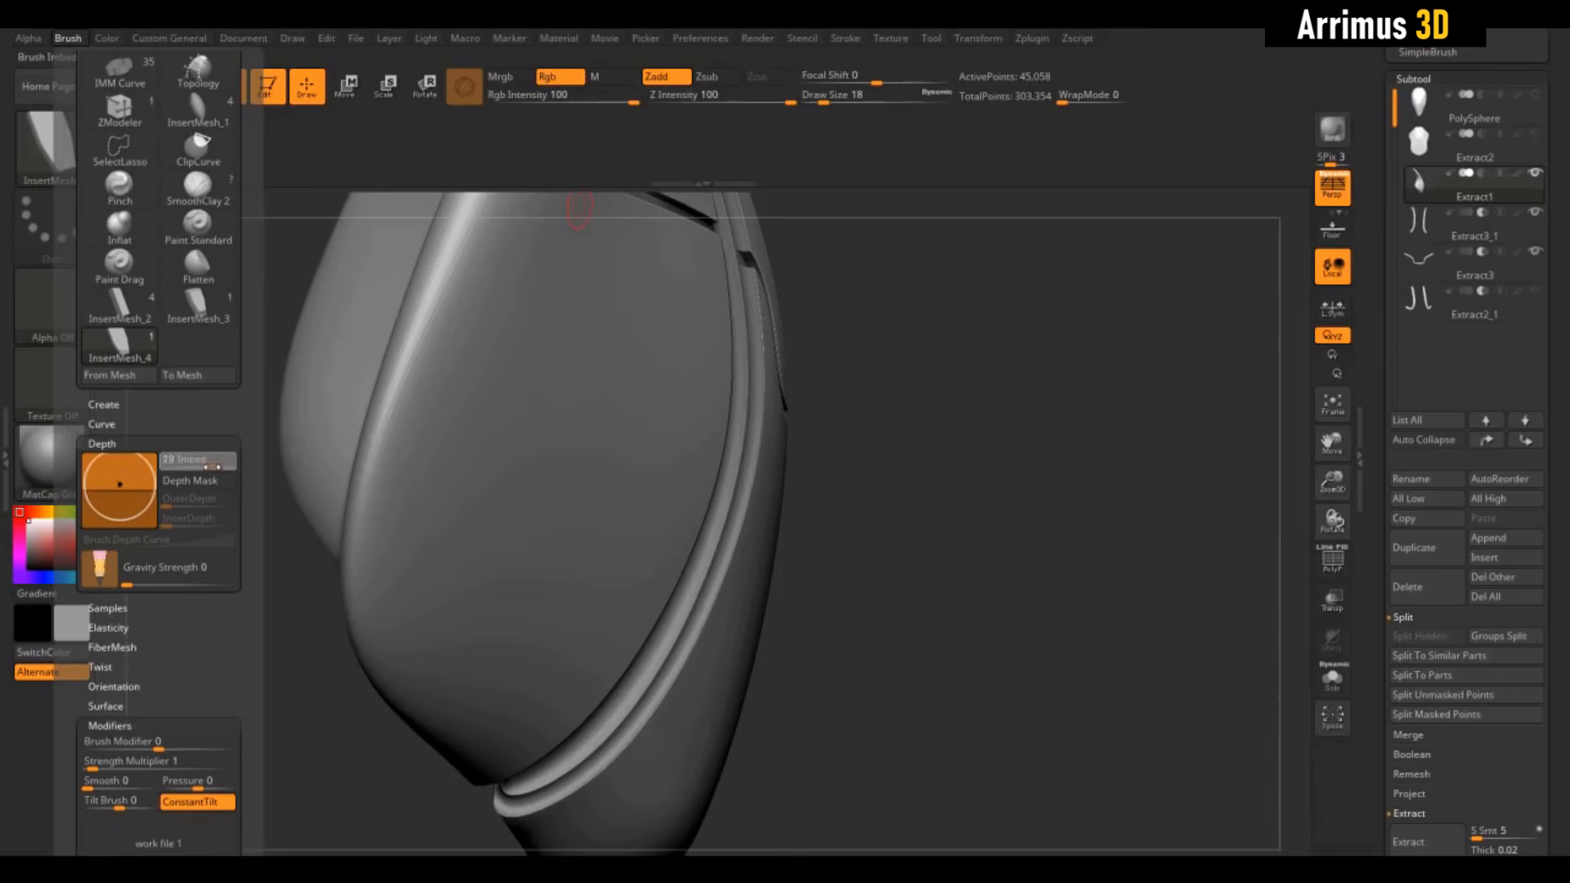
mouse_move(818, 507)
right_down()
mouse_move(719, 516)
mouse_move(740, 564)
right_up()
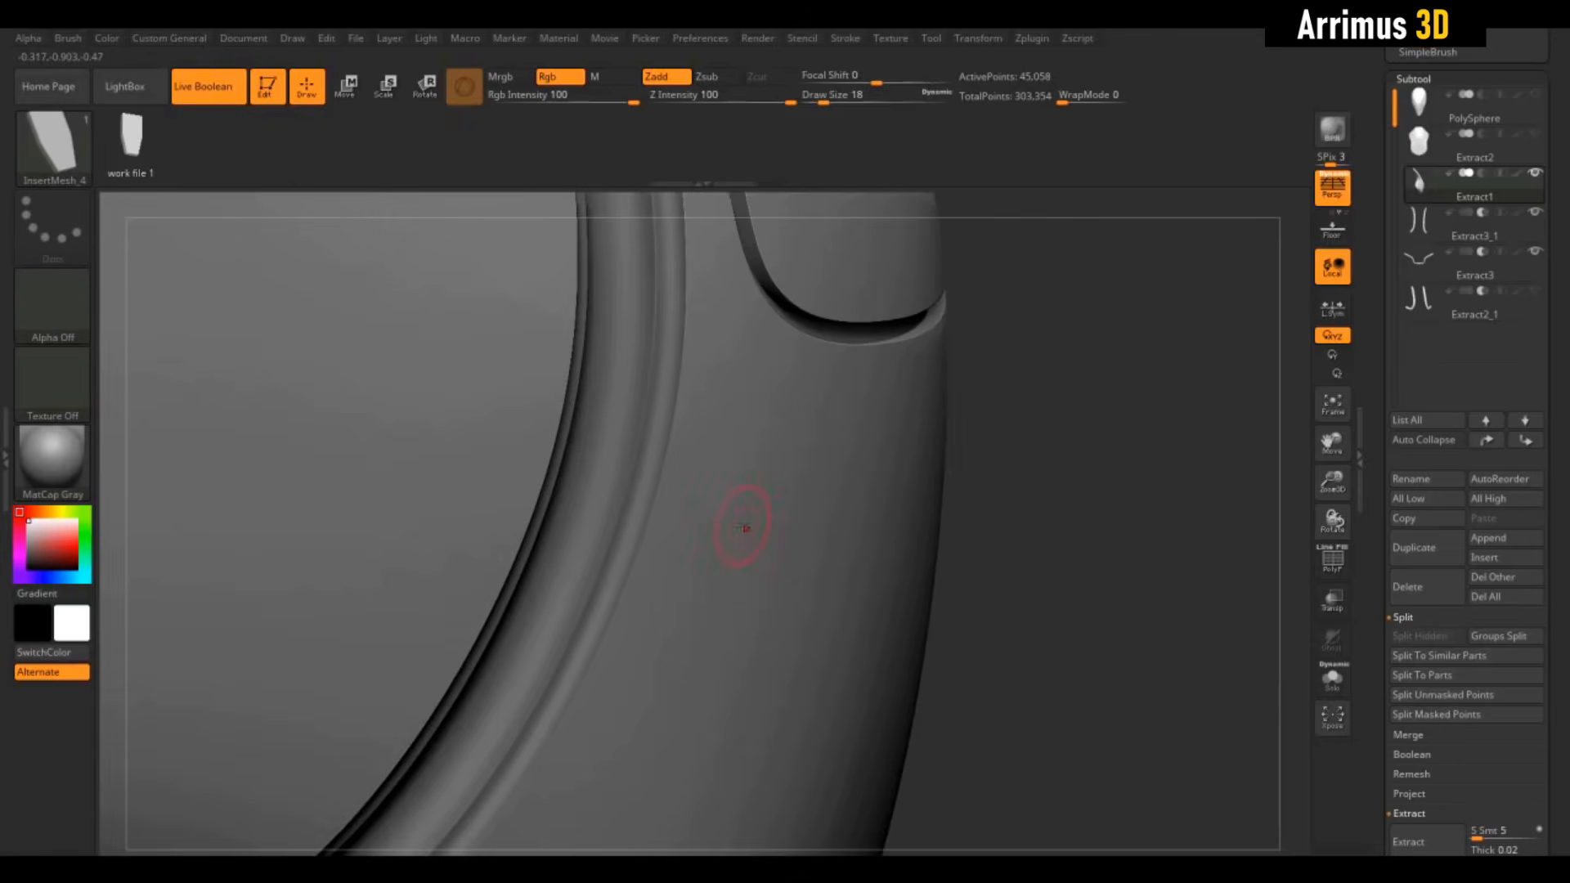
drag(756, 530, 725, 623)
right_drag(622, 328, 780, 297)
right_drag(1117, 540, 1029, 398)
ctrl+right_drag(1029, 398, 1005, 328)
right_drag(1097, 523, 1288, 232)
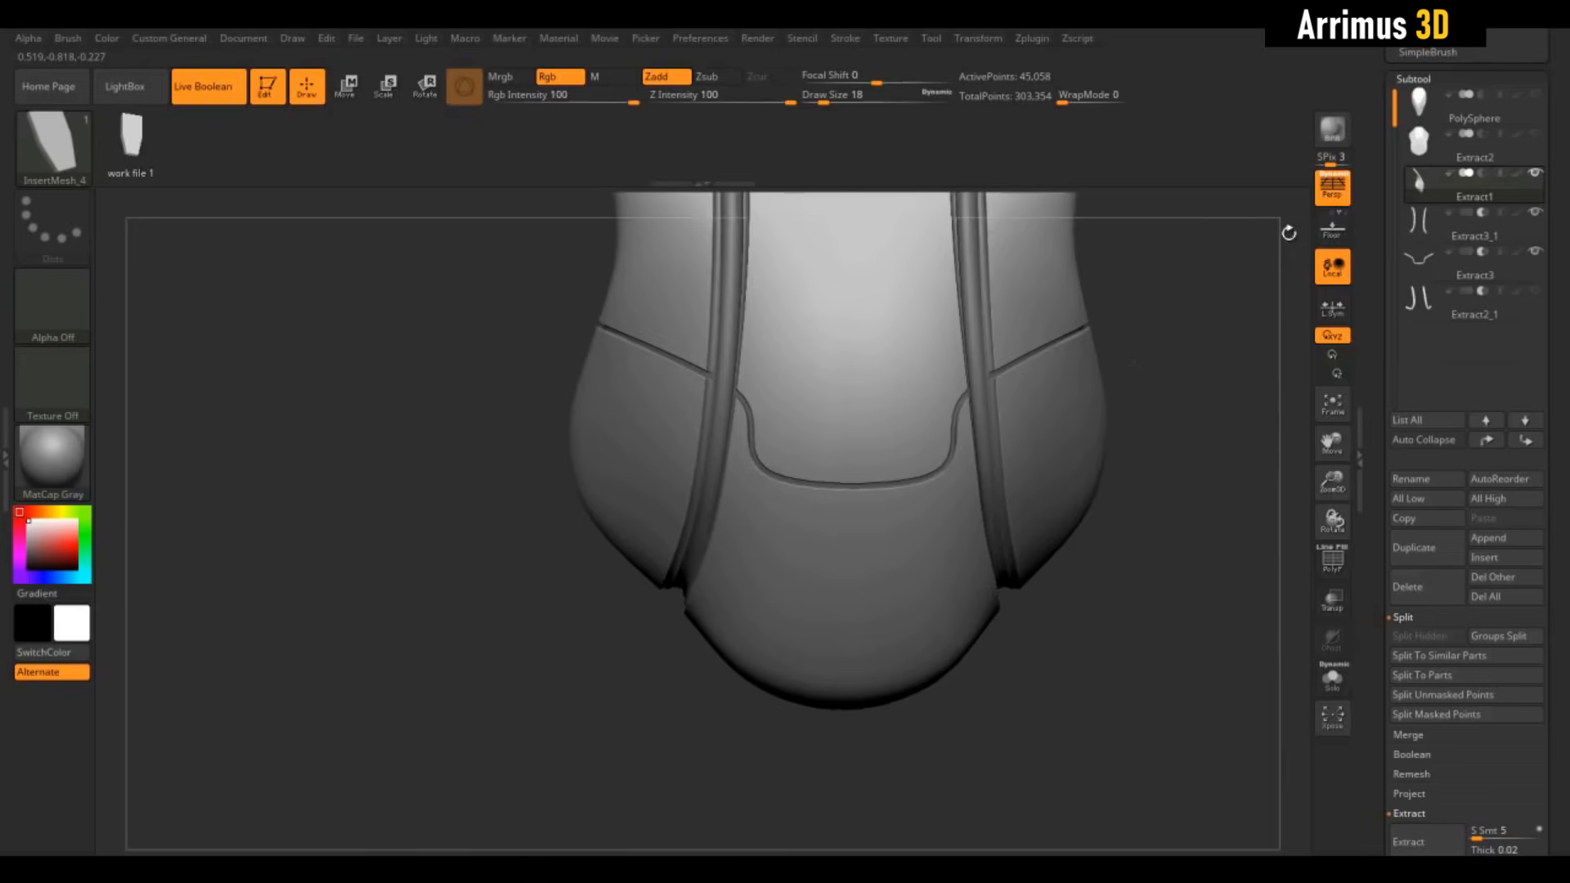
right_drag(1137, 334, 1219, 366)
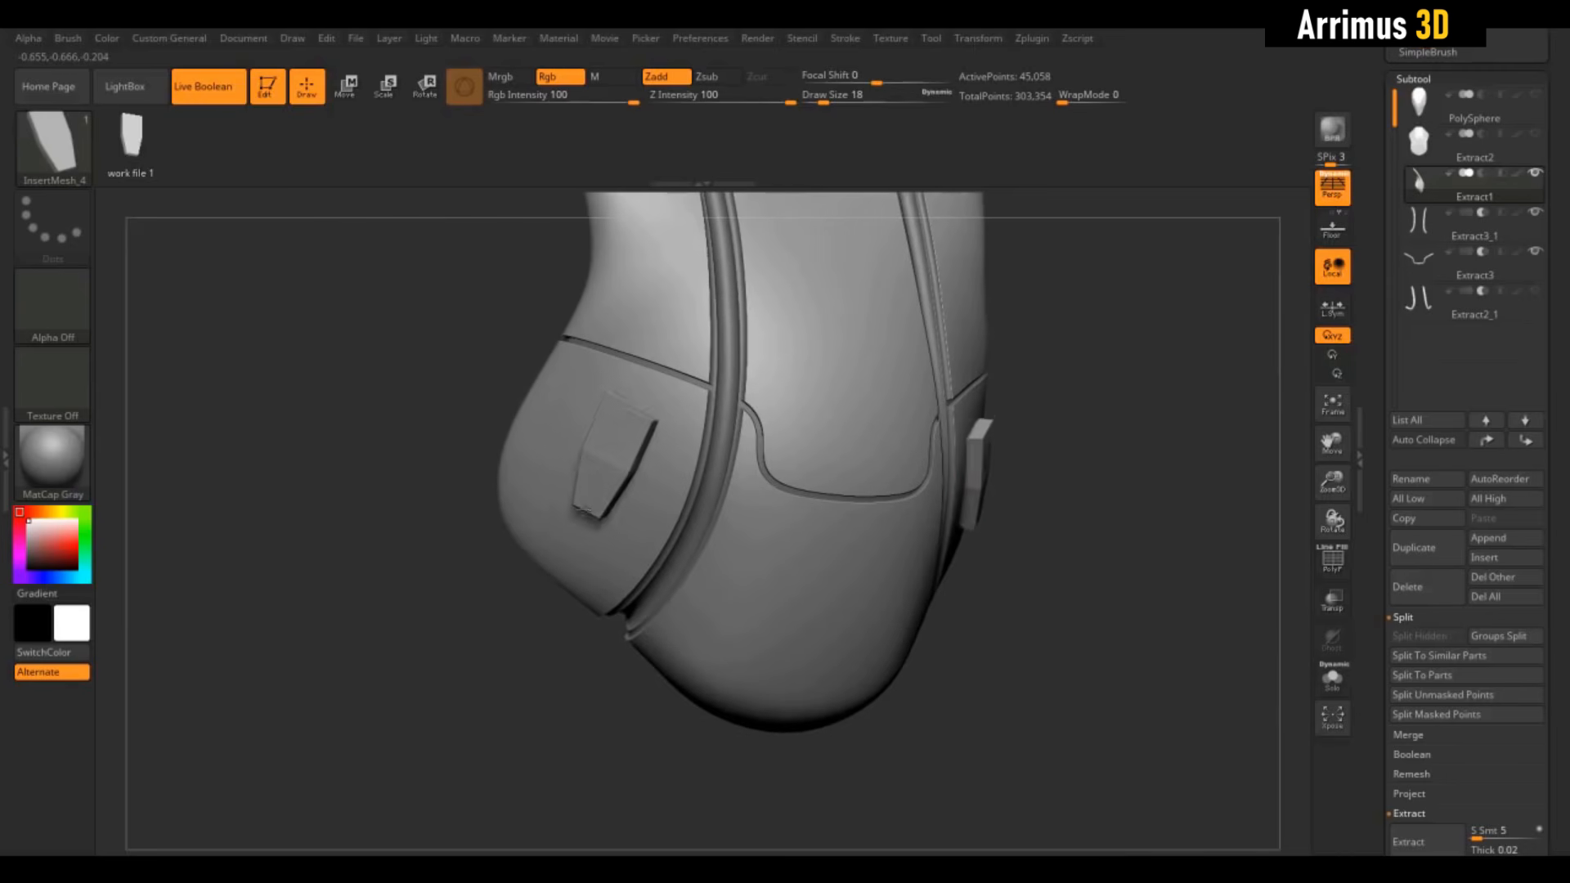
drag(581, 517, 582, 518)
right_drag(1122, 382, 1166, 428)
Split the blocks into subtool Extract2_2 and show it alone with Solo and PolyF
key(space)
click(1046, 125)
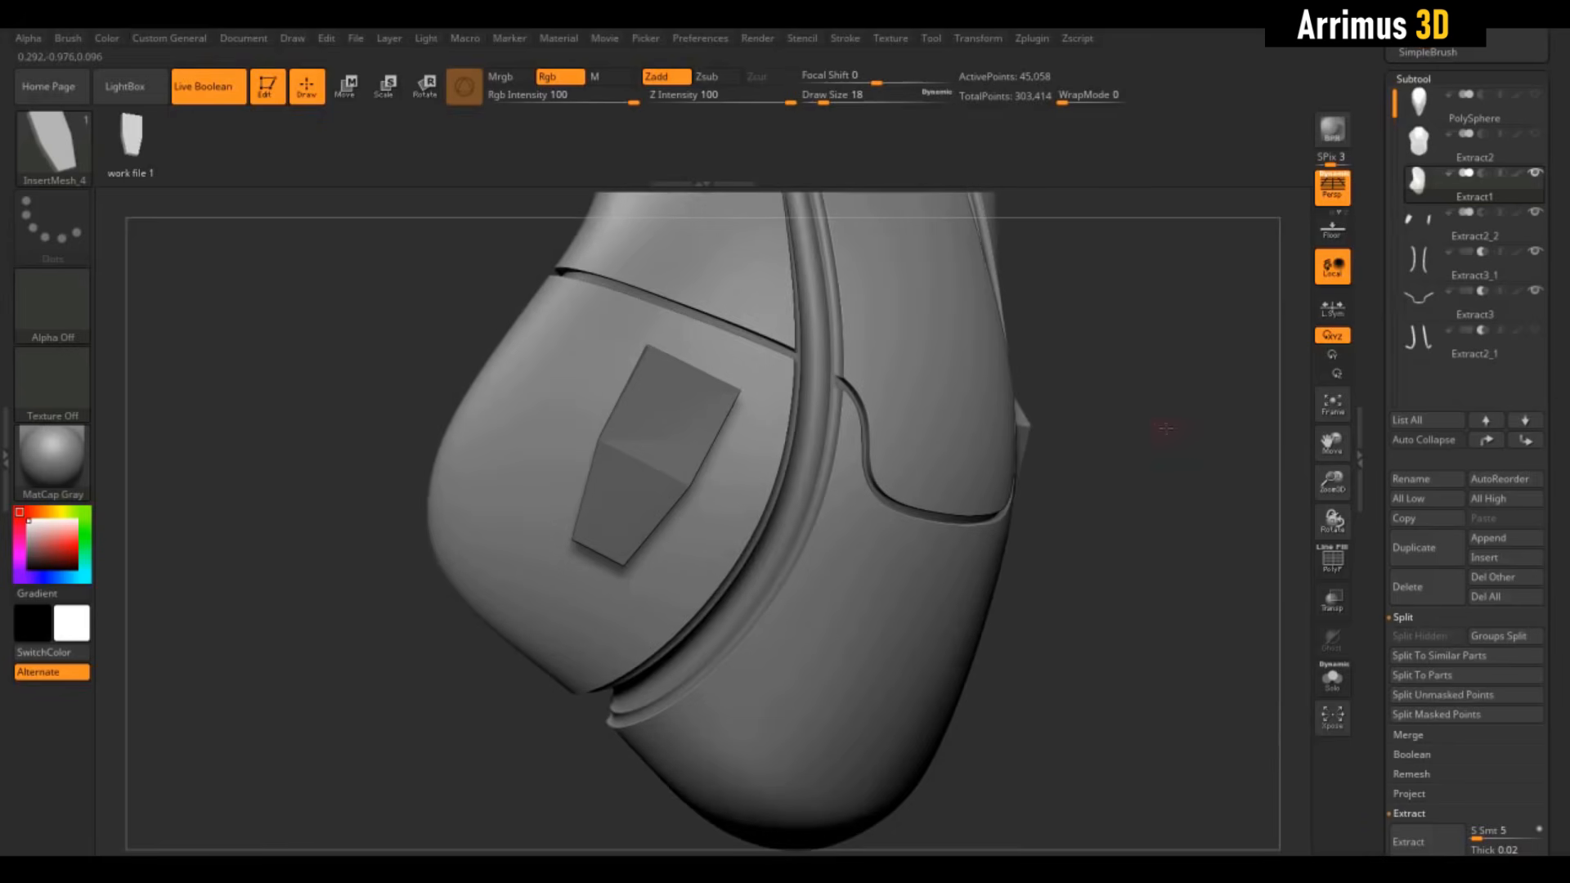
click(1434, 224)
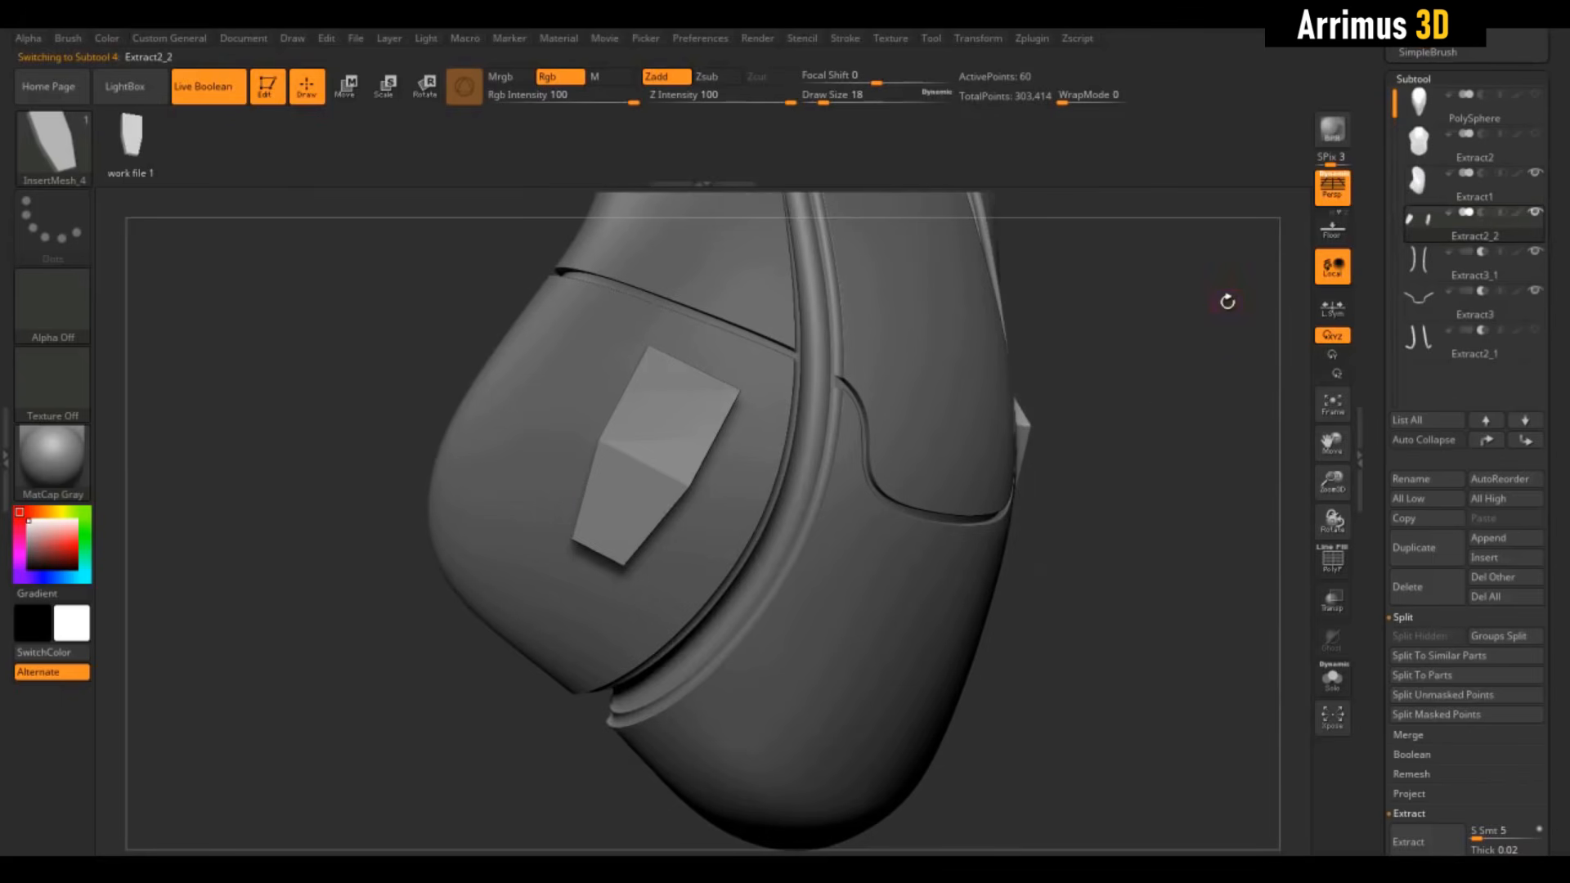
right_drag(1227, 302, 1236, 422)
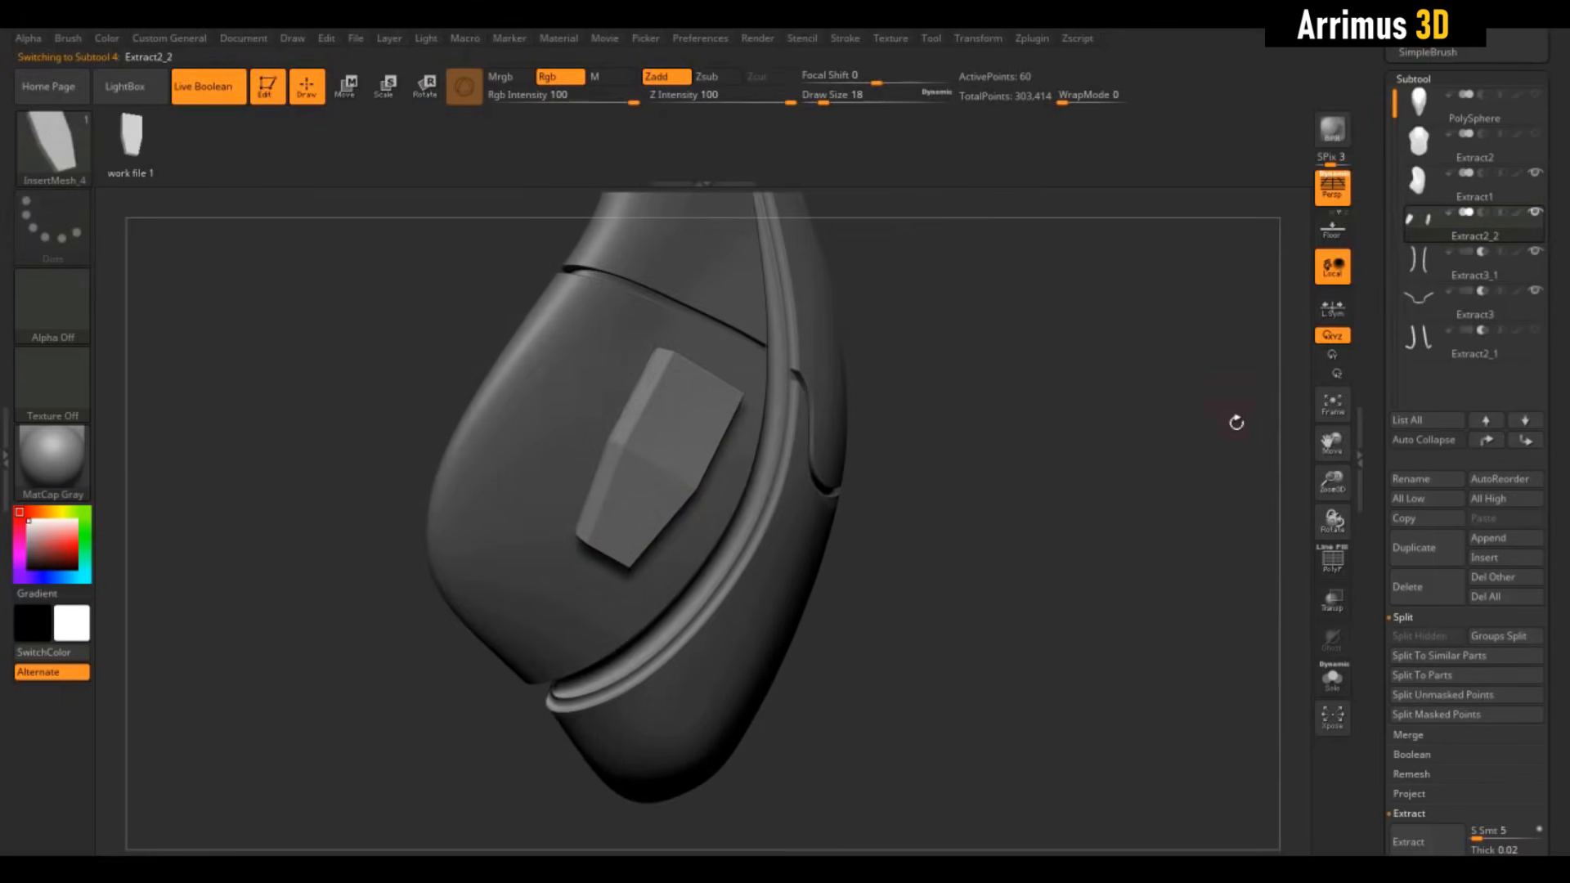
click(1339, 683)
key(shift+f)
right_drag(1062, 482, 950, 495)
key(1)
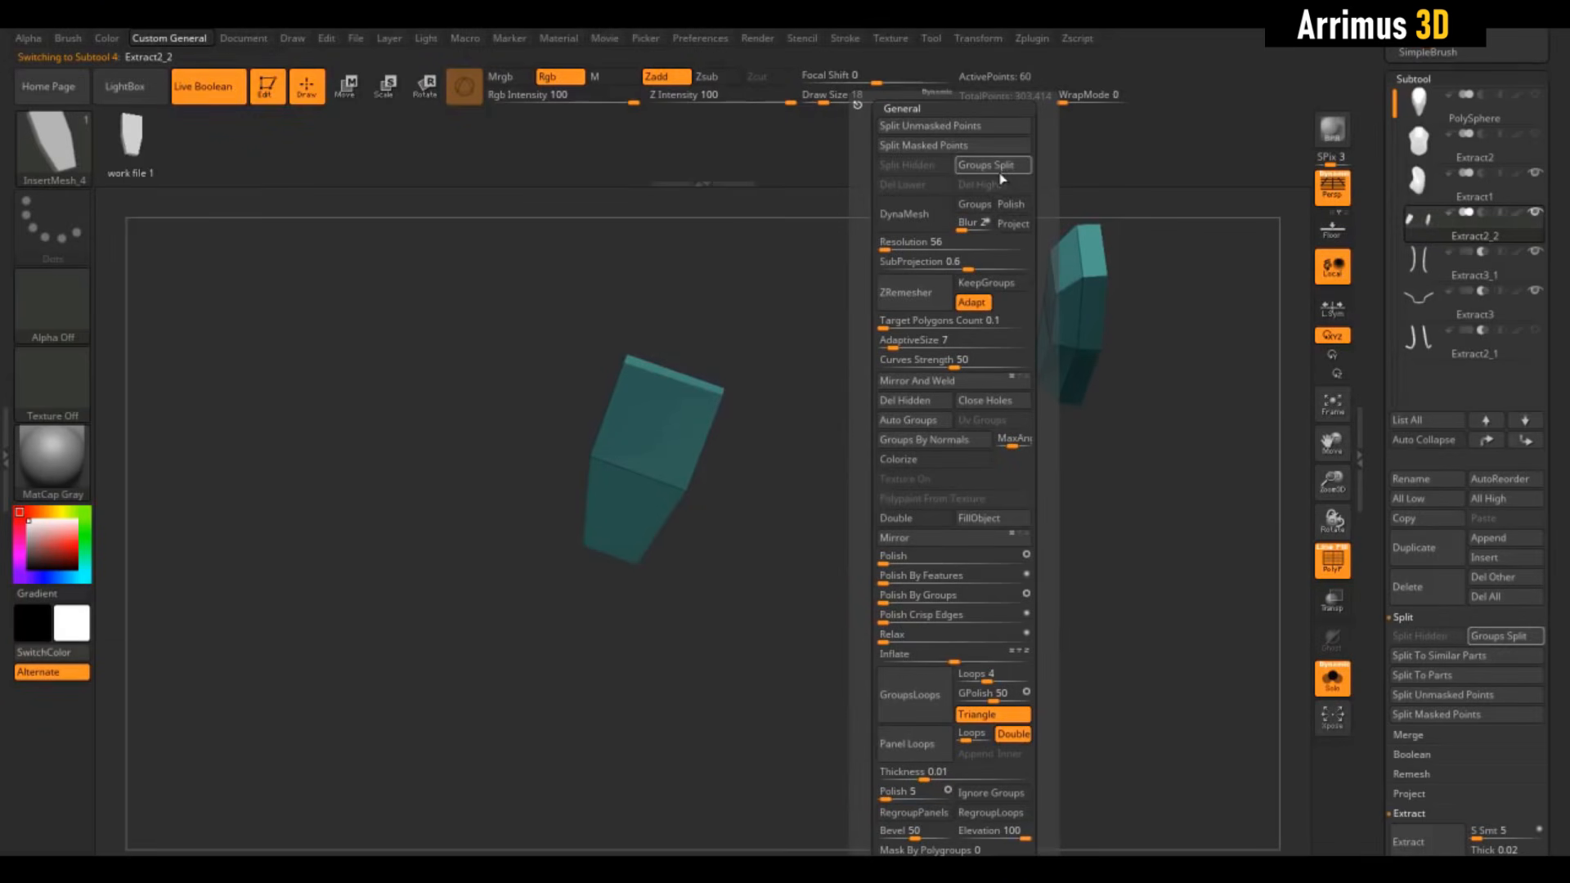
Split the latch blocks by group into separate subtools Extract2_3 and Extract2_2
click(1420, 264)
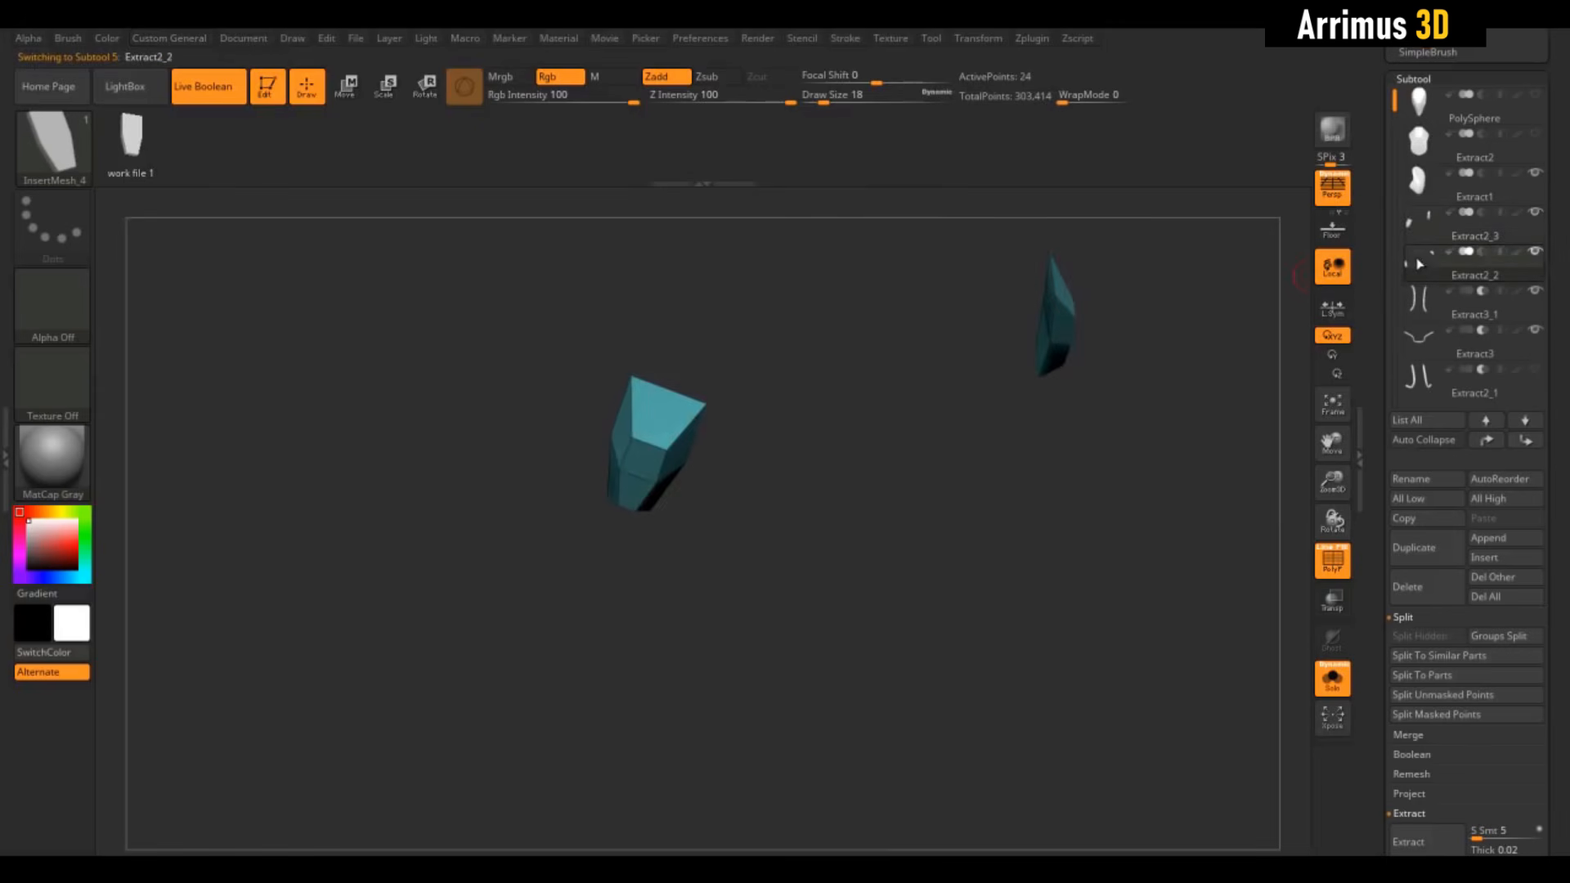
right_drag(973, 523, 1014, 501)
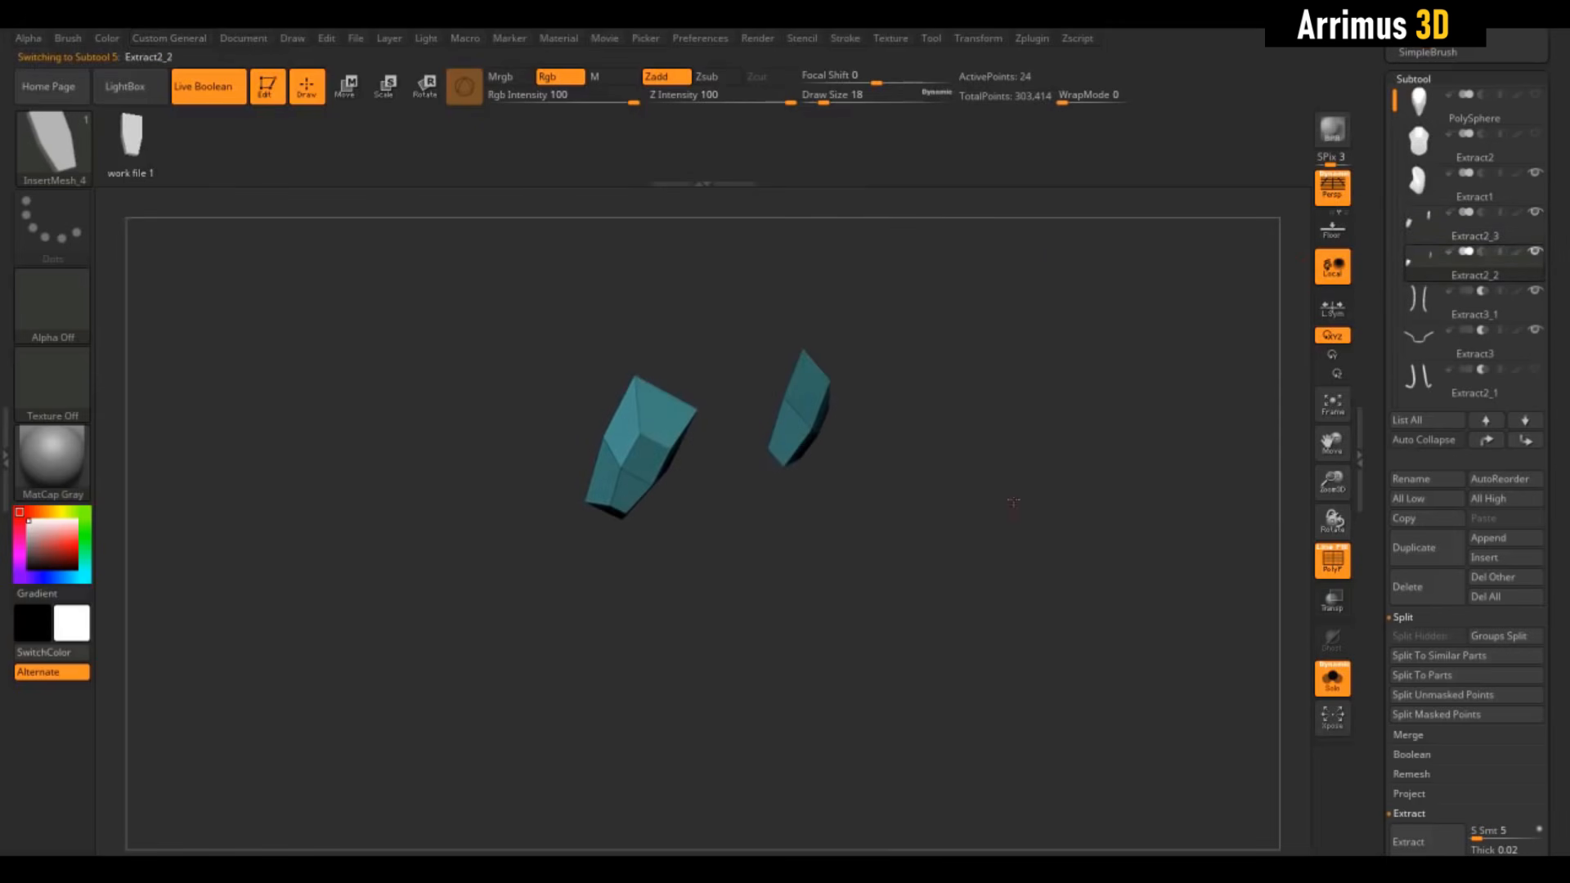
click(1408, 238)
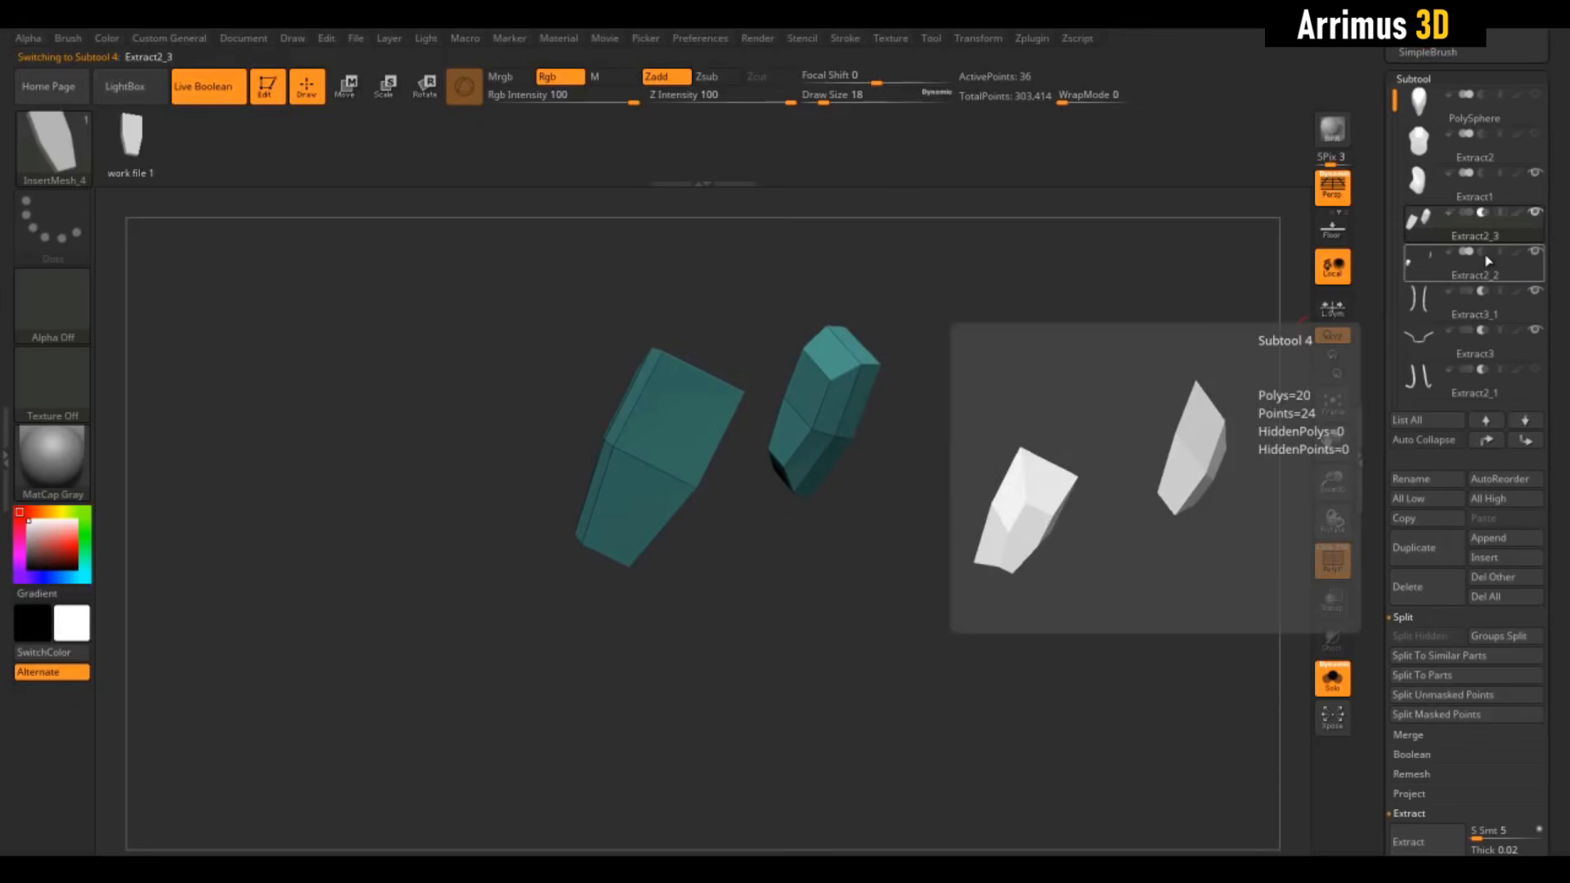
Move Extract2_2 to the bottom of the subtool list, below Extract2_1
click(1427, 263)
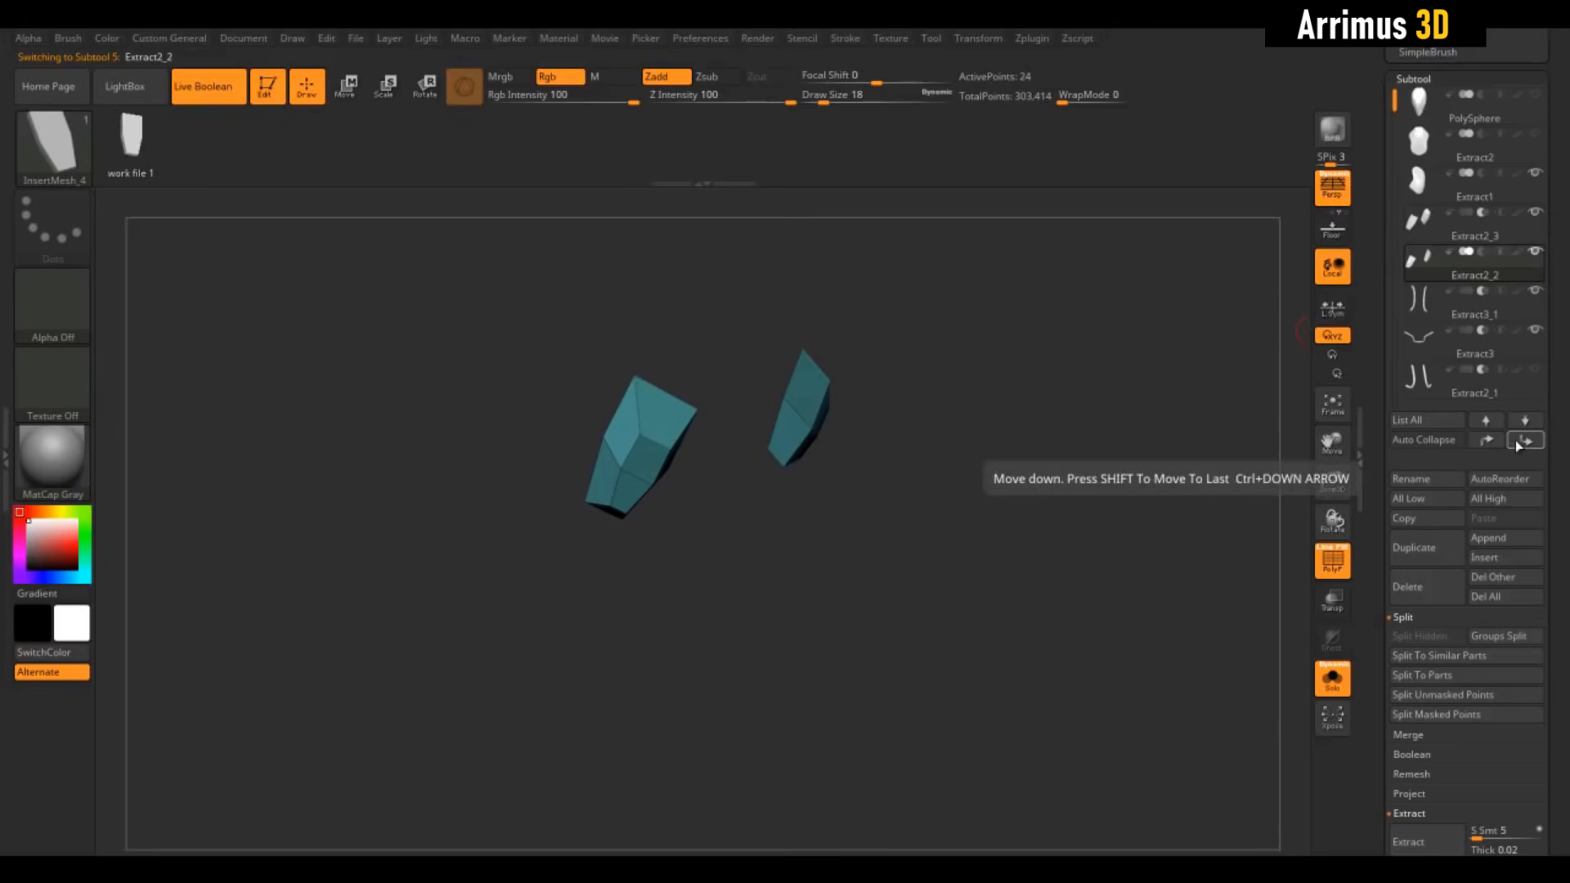
shift+click(1514, 440)
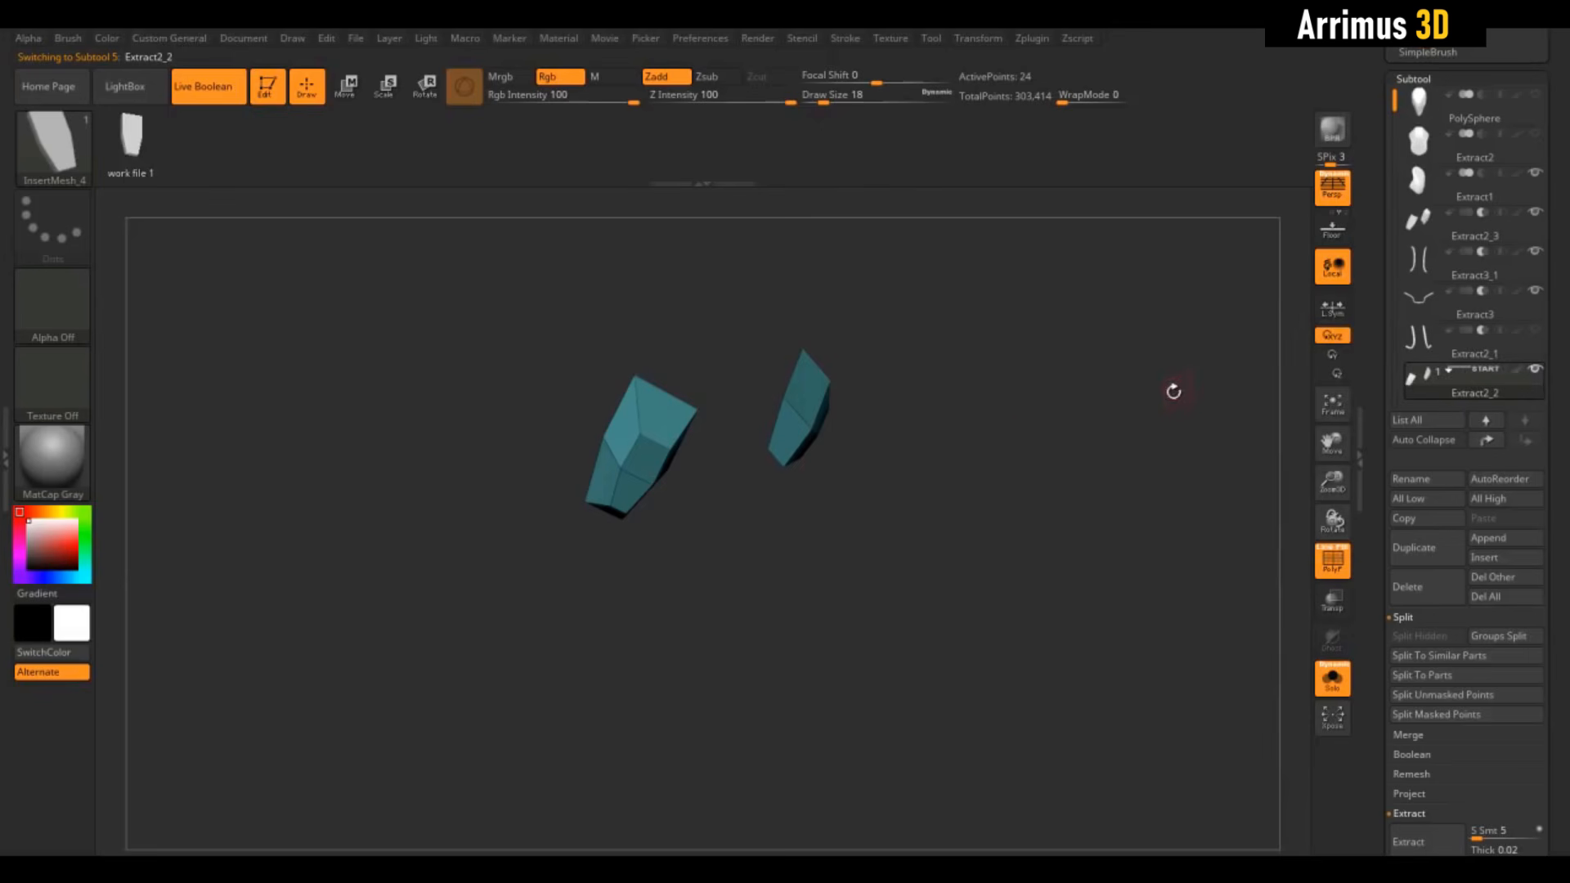
alt+drag(1037, 443, 1002, 548)
drag(741, 396, 665, 296)
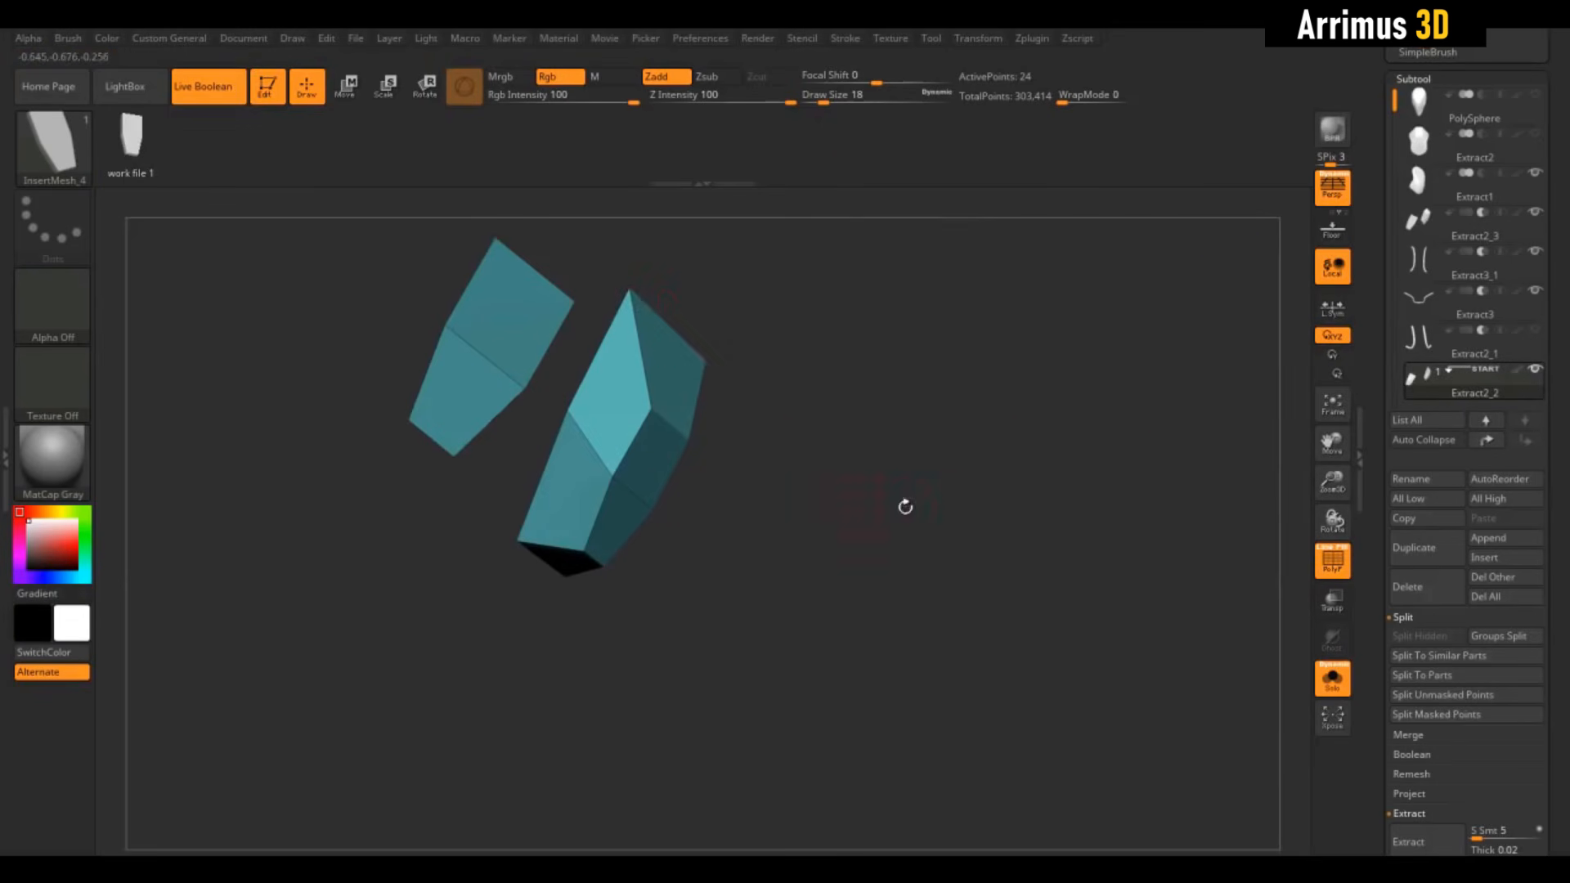
Turn off Solo and PolyF to show the whole suit, then select Extract2_3
click(1329, 690)
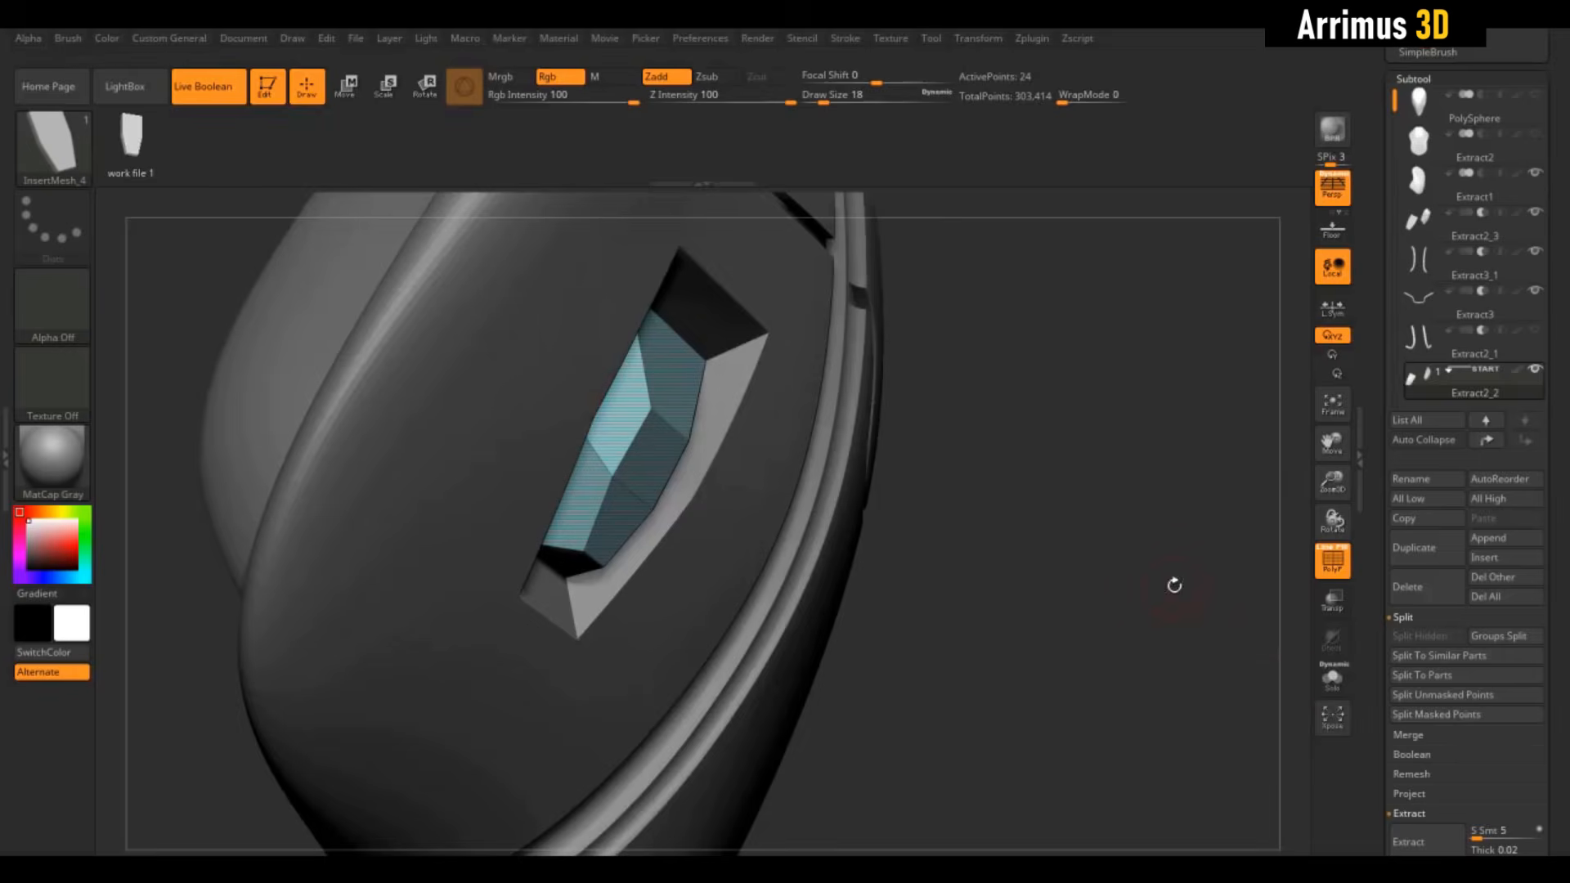
drag(1175, 585, 1038, 548)
key(shift+f)
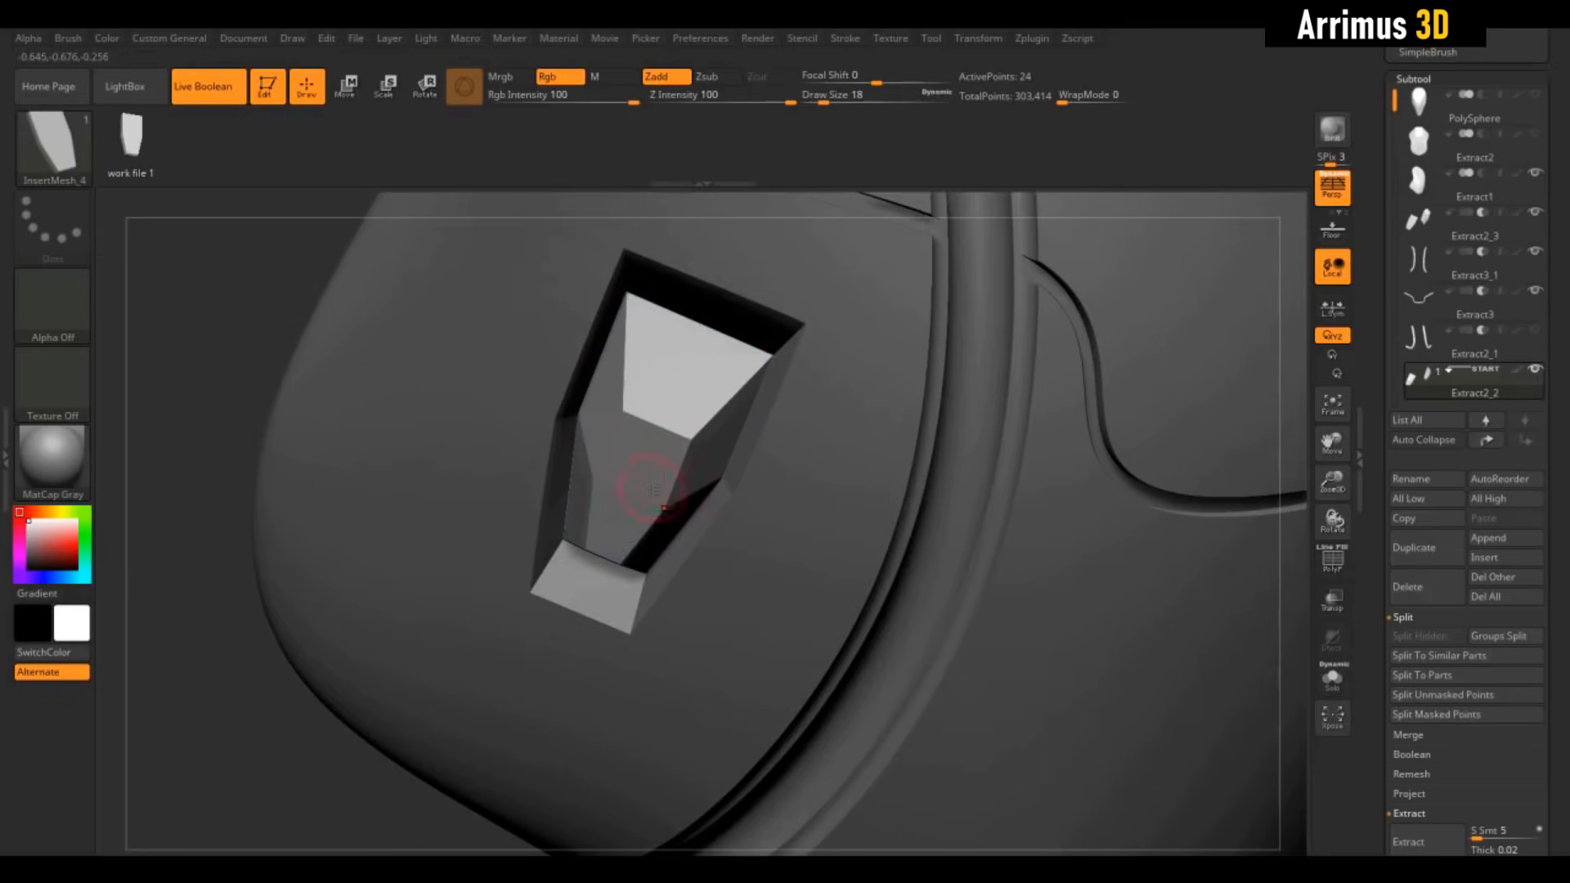
drag(1286, 443, 834, 399)
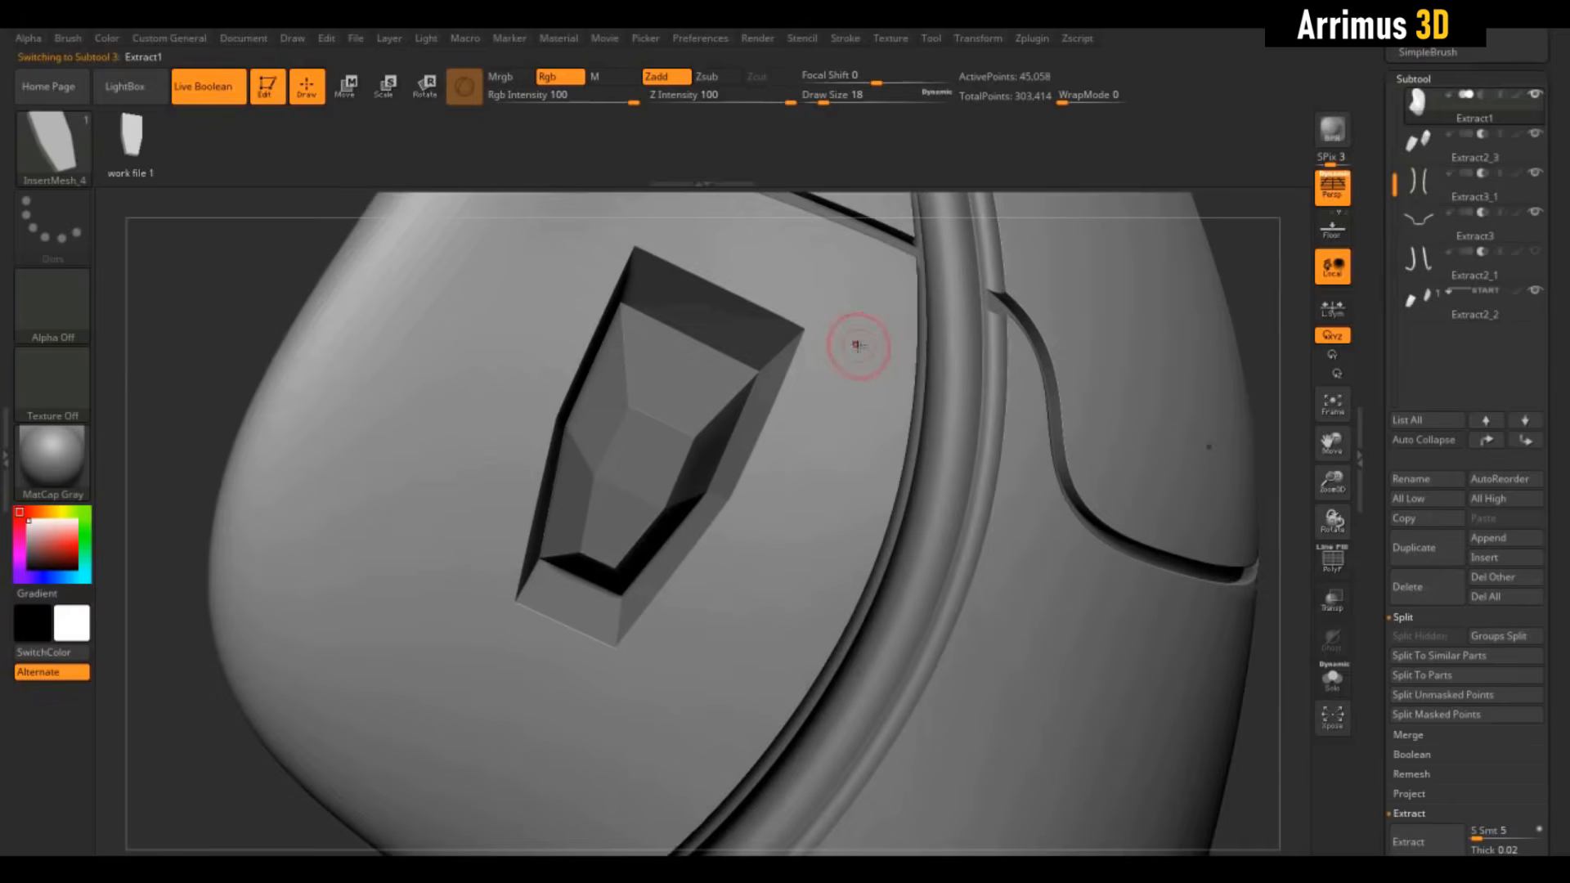
alt+click(897, 417)
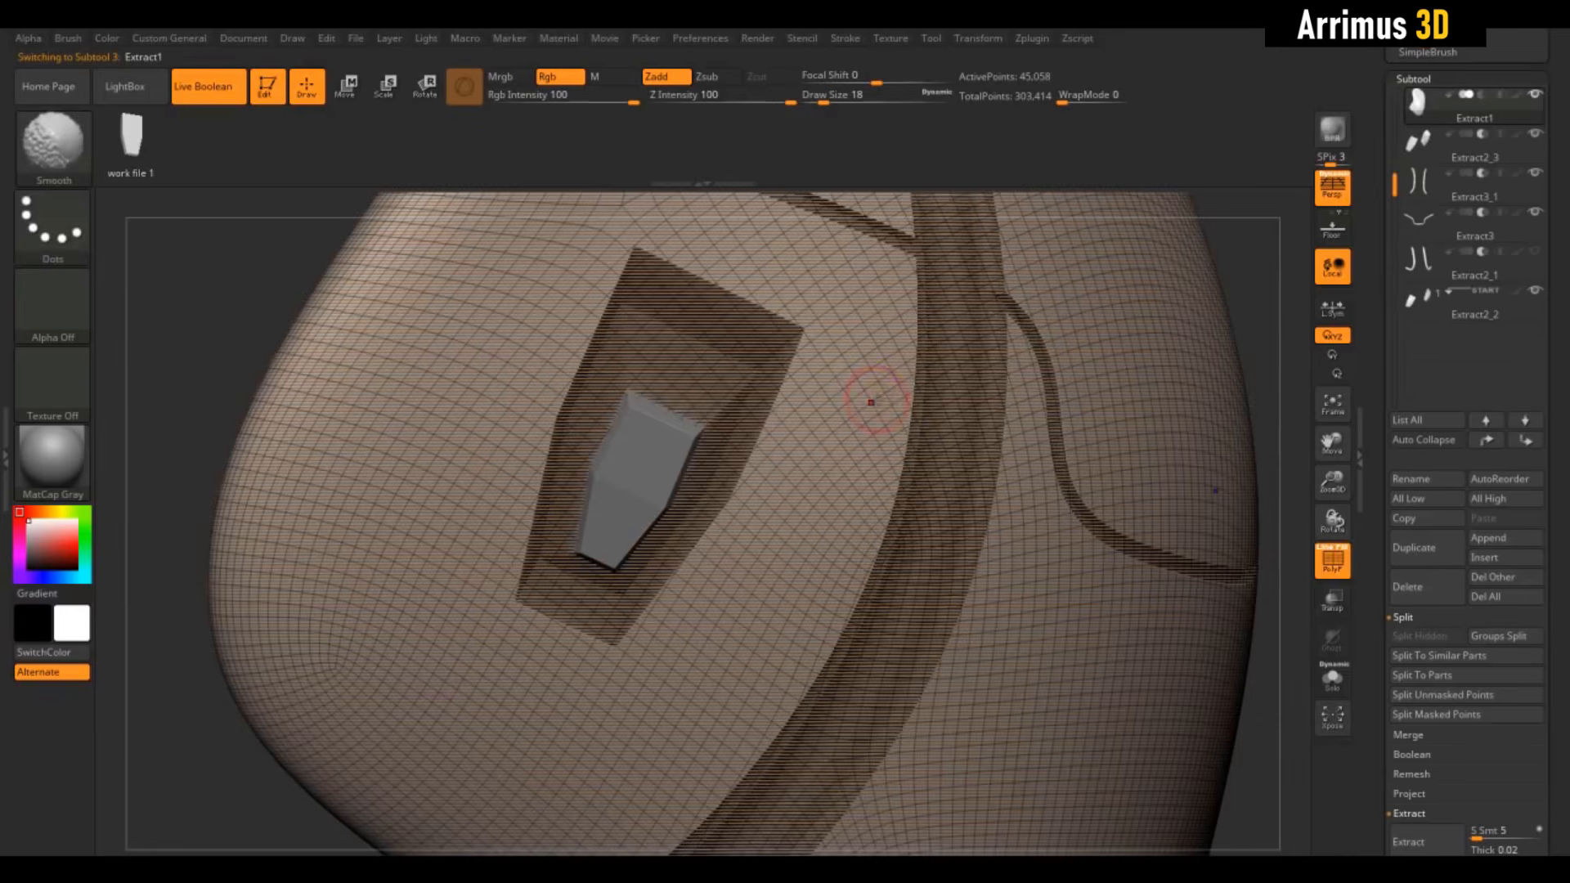
alt+drag(1298, 285, 1192, 372)
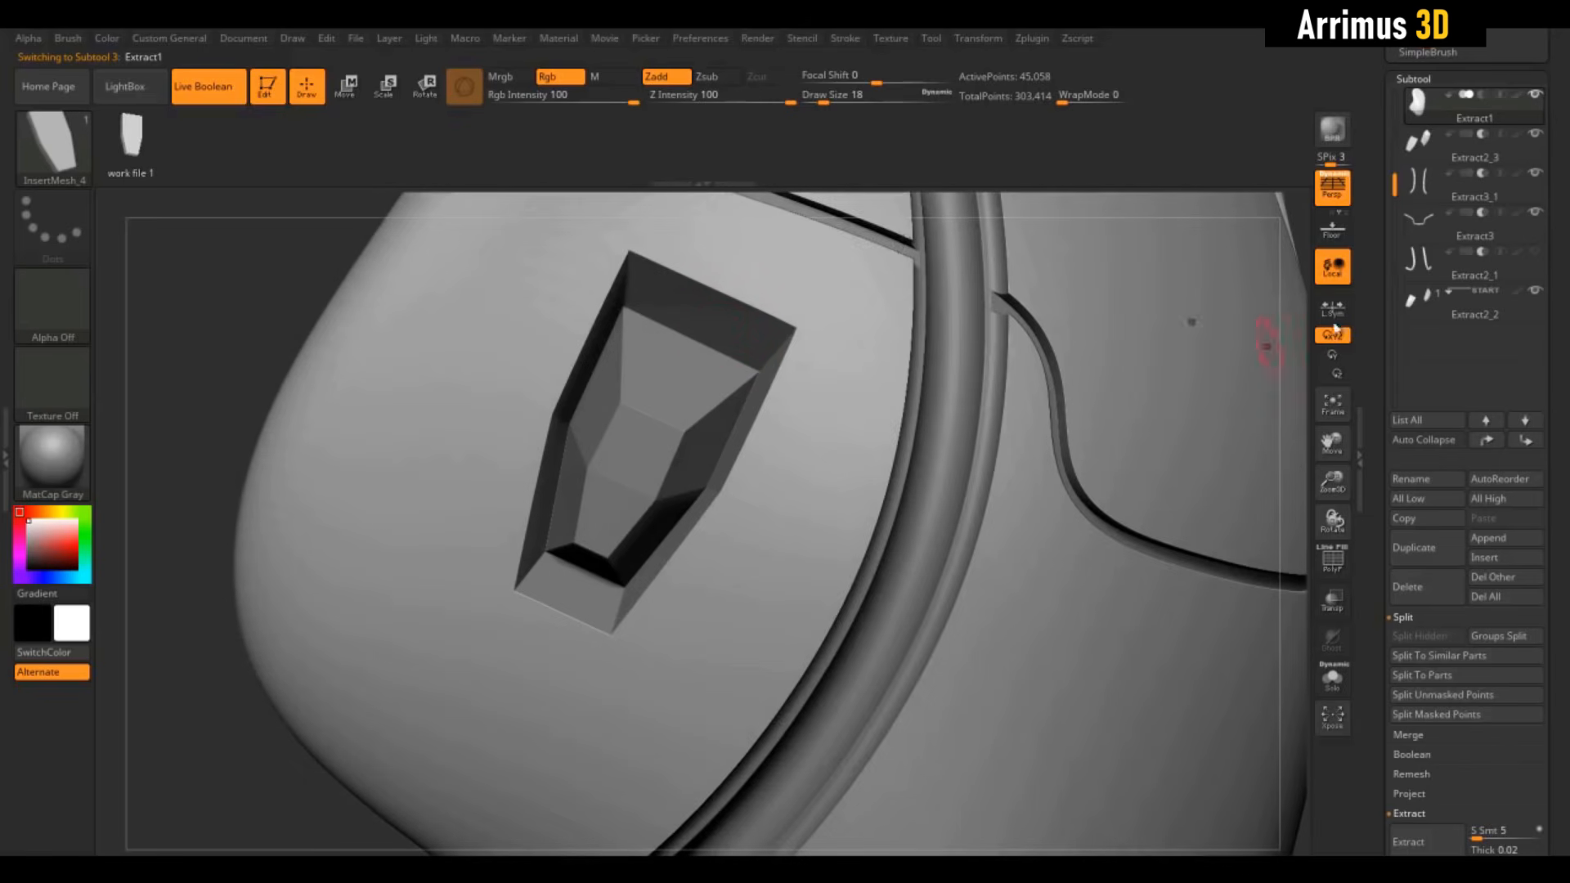
click(1428, 143)
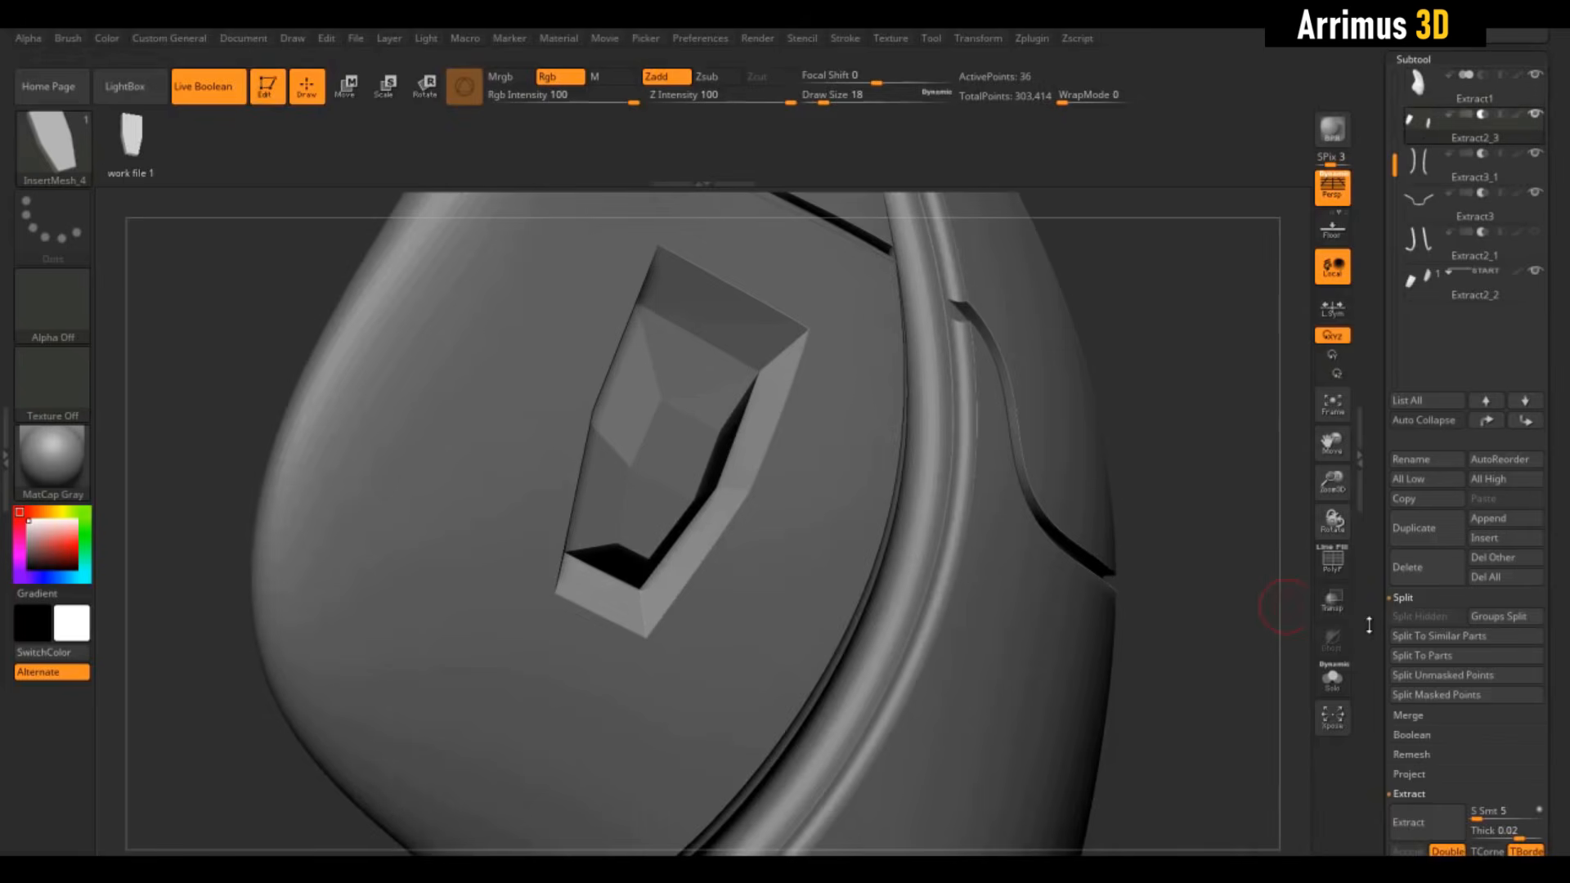
drag(1370, 628, 1352, 447)
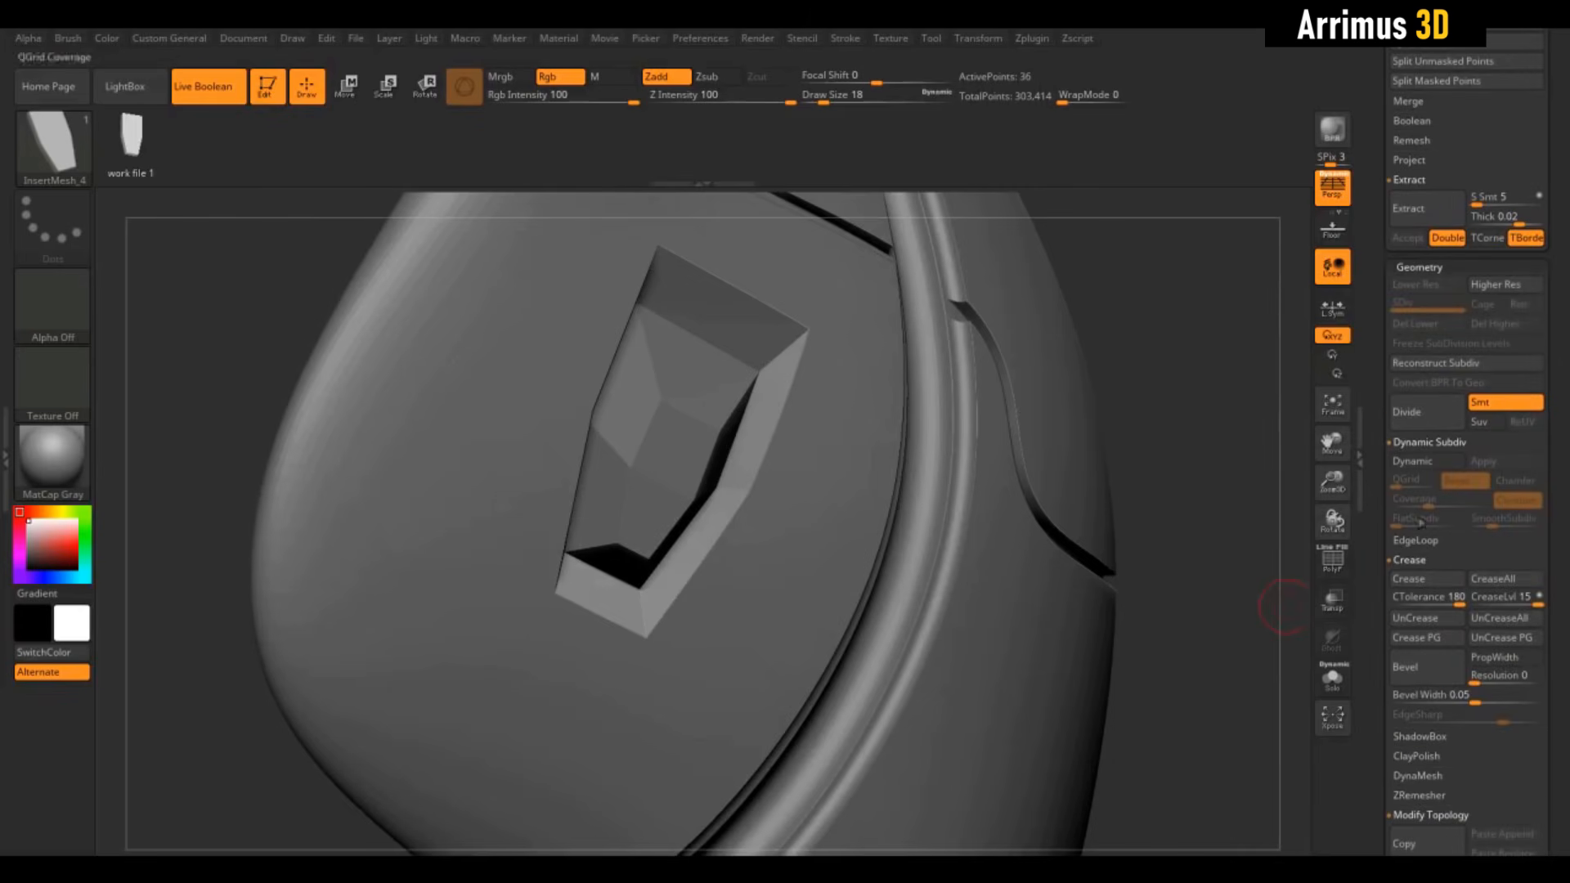
Enable Dynamic Subdiv on Extract2_3 and crease its edges at CTolerance 63
drag(1370, 564, 1370, 515)
drag(1459, 556, 1427, 556)
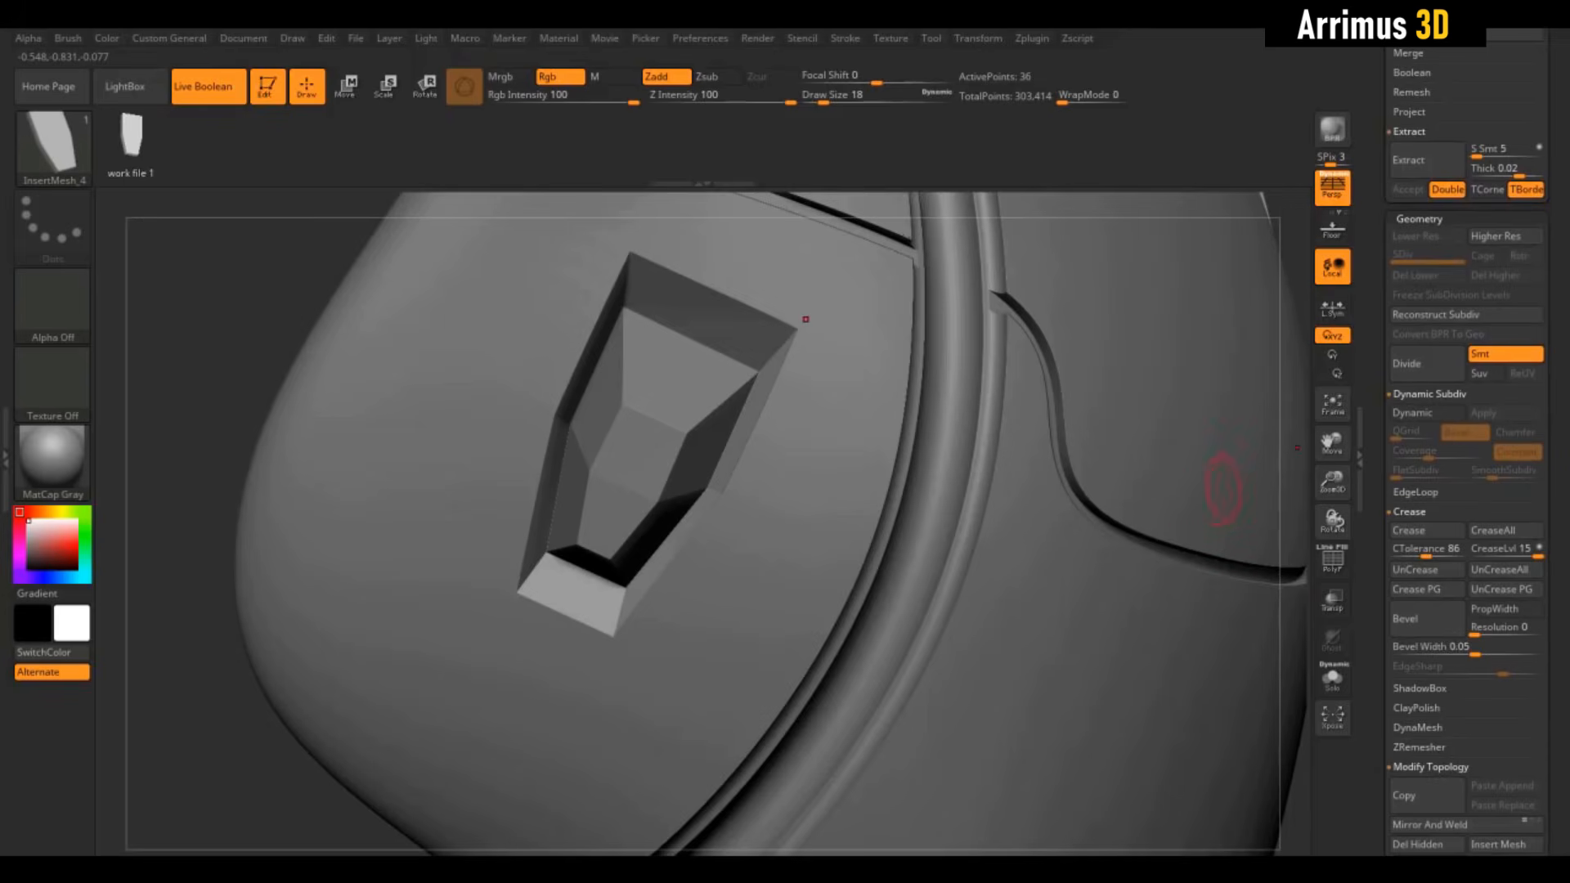
click(1419, 415)
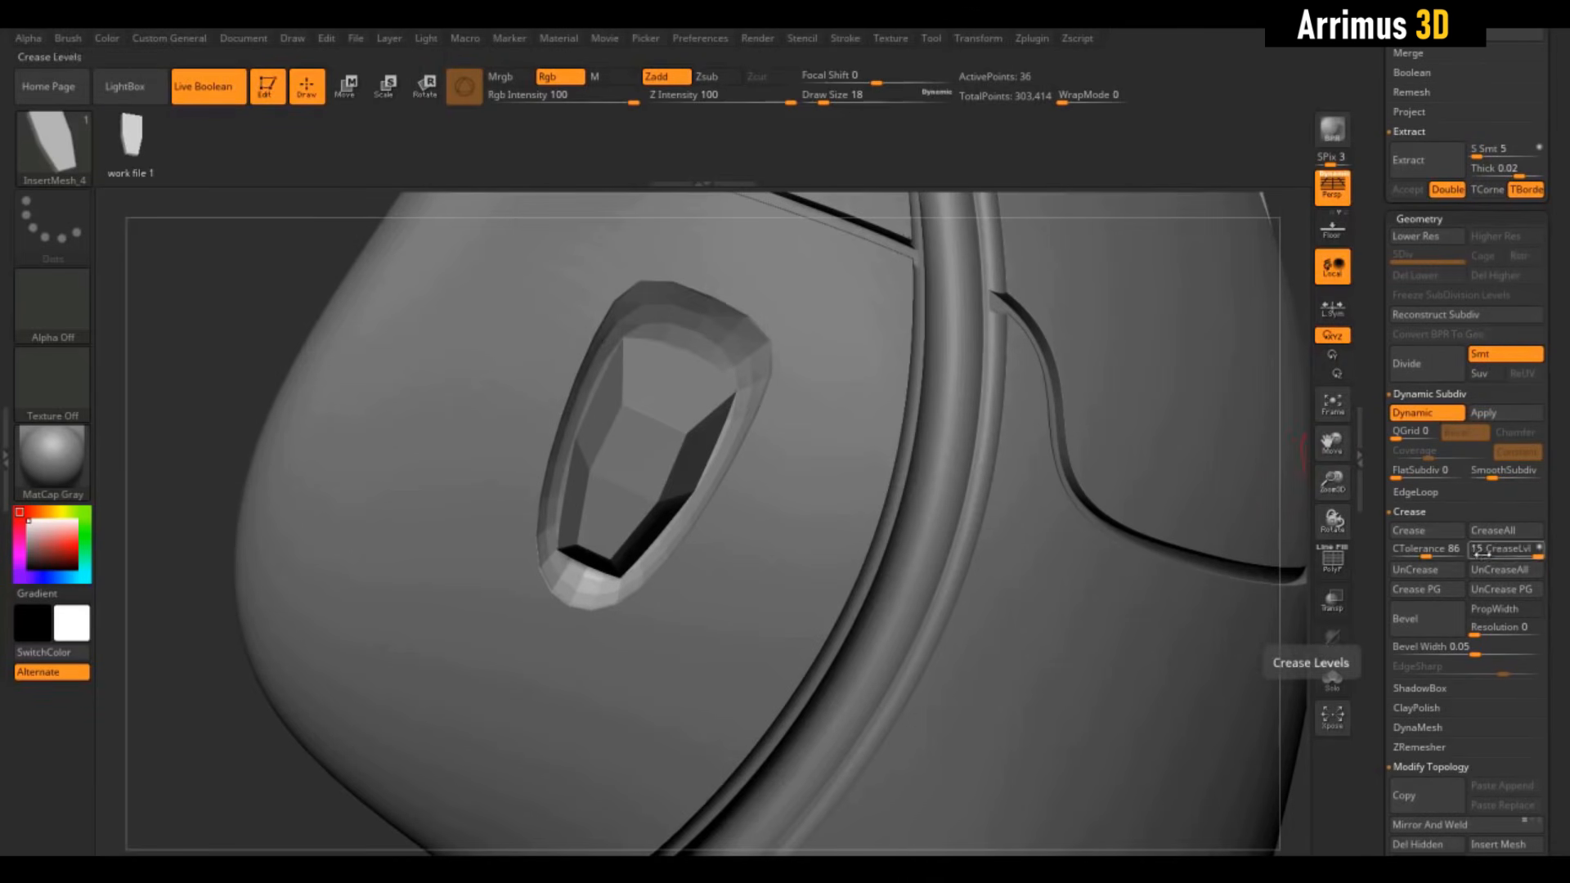
click(1431, 548)
text(22)
key(Return)
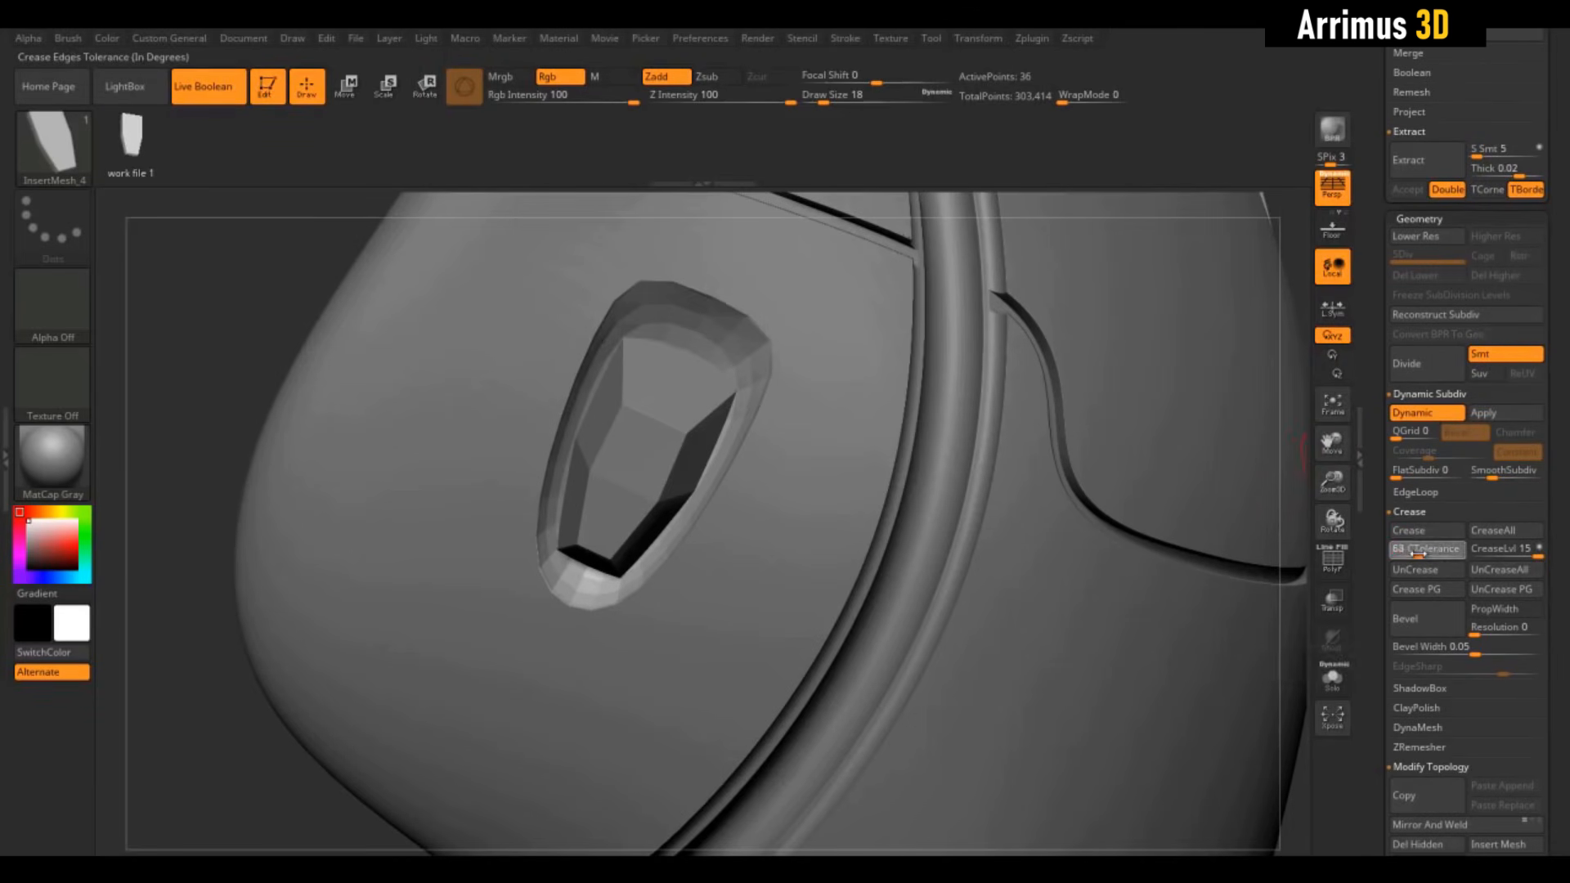
drag(1417, 553, 1416, 554)
click(1424, 531)
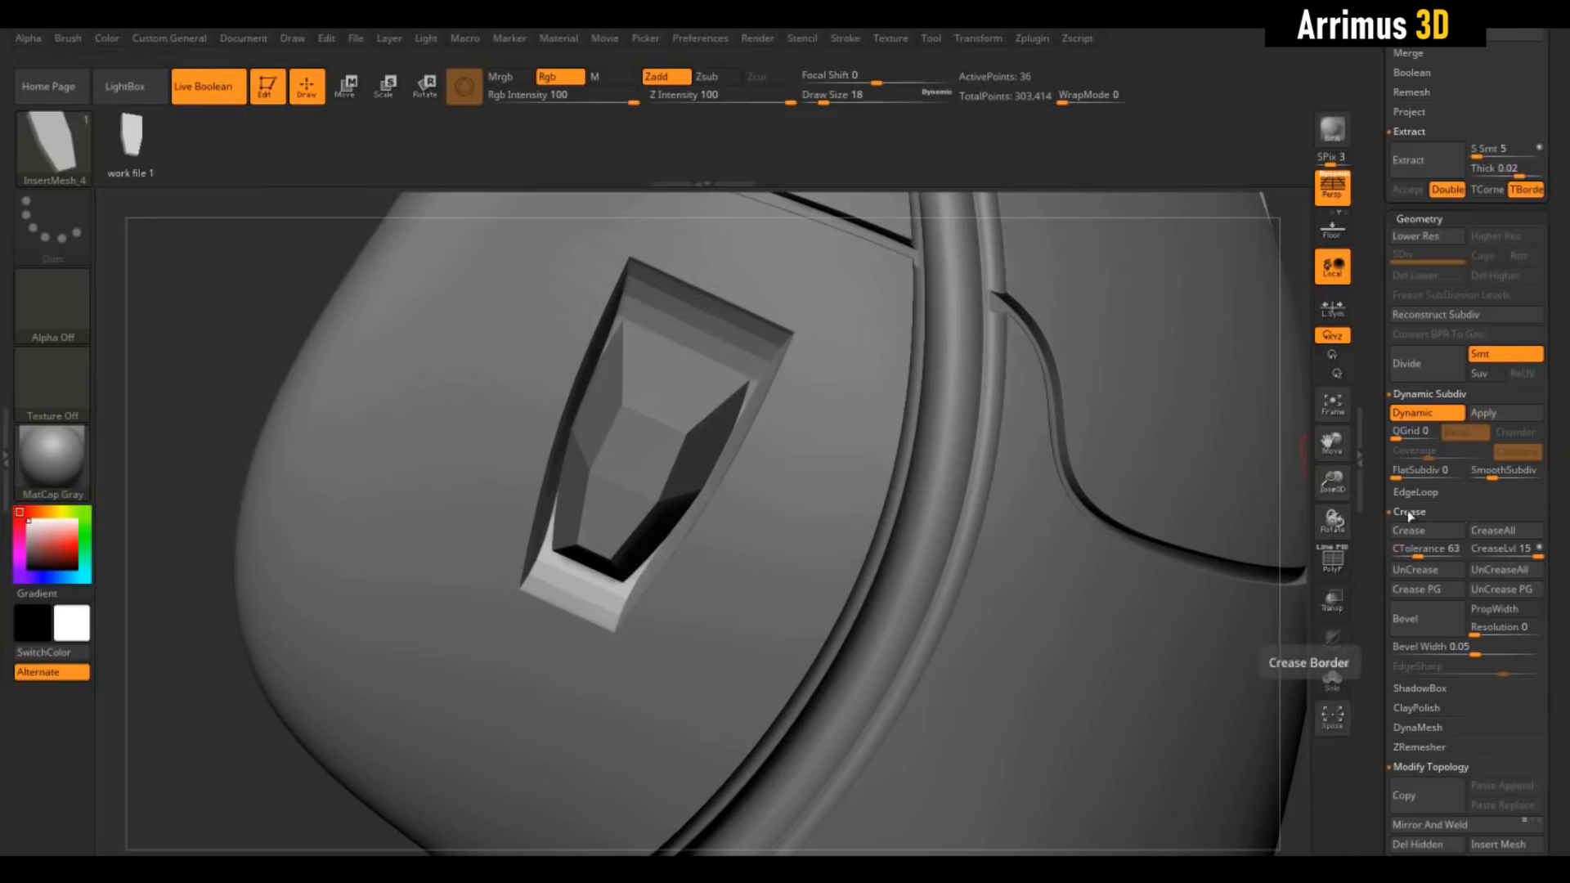
Set SmoothSubdiv to 3 and CreaseLvl to 3 to slightly round the rim
drag(1491, 477, 1504, 478)
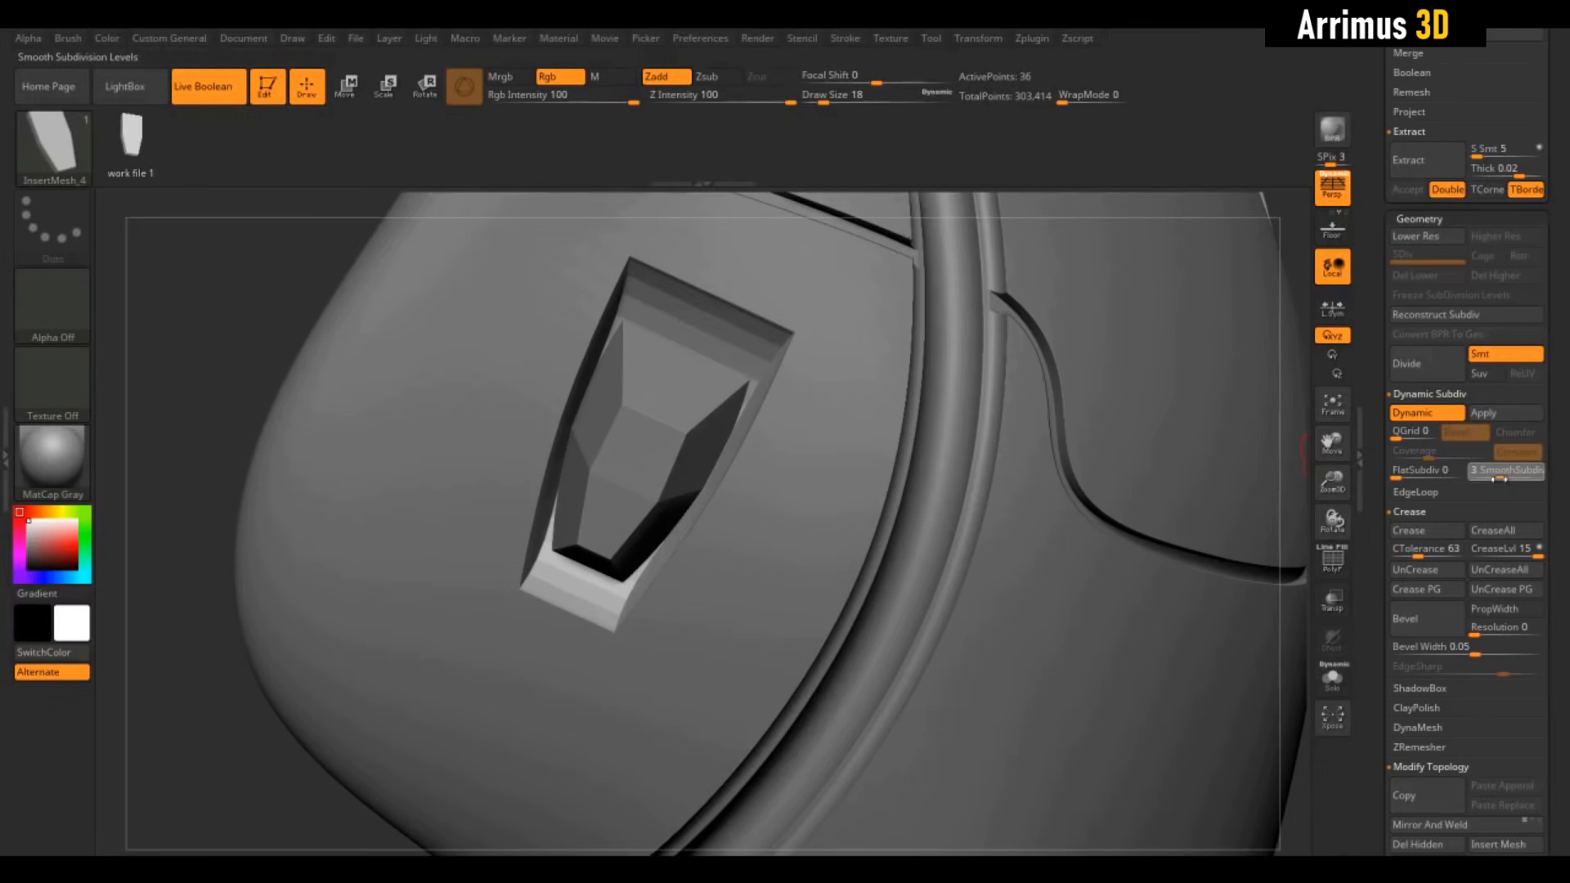
click(1501, 480)
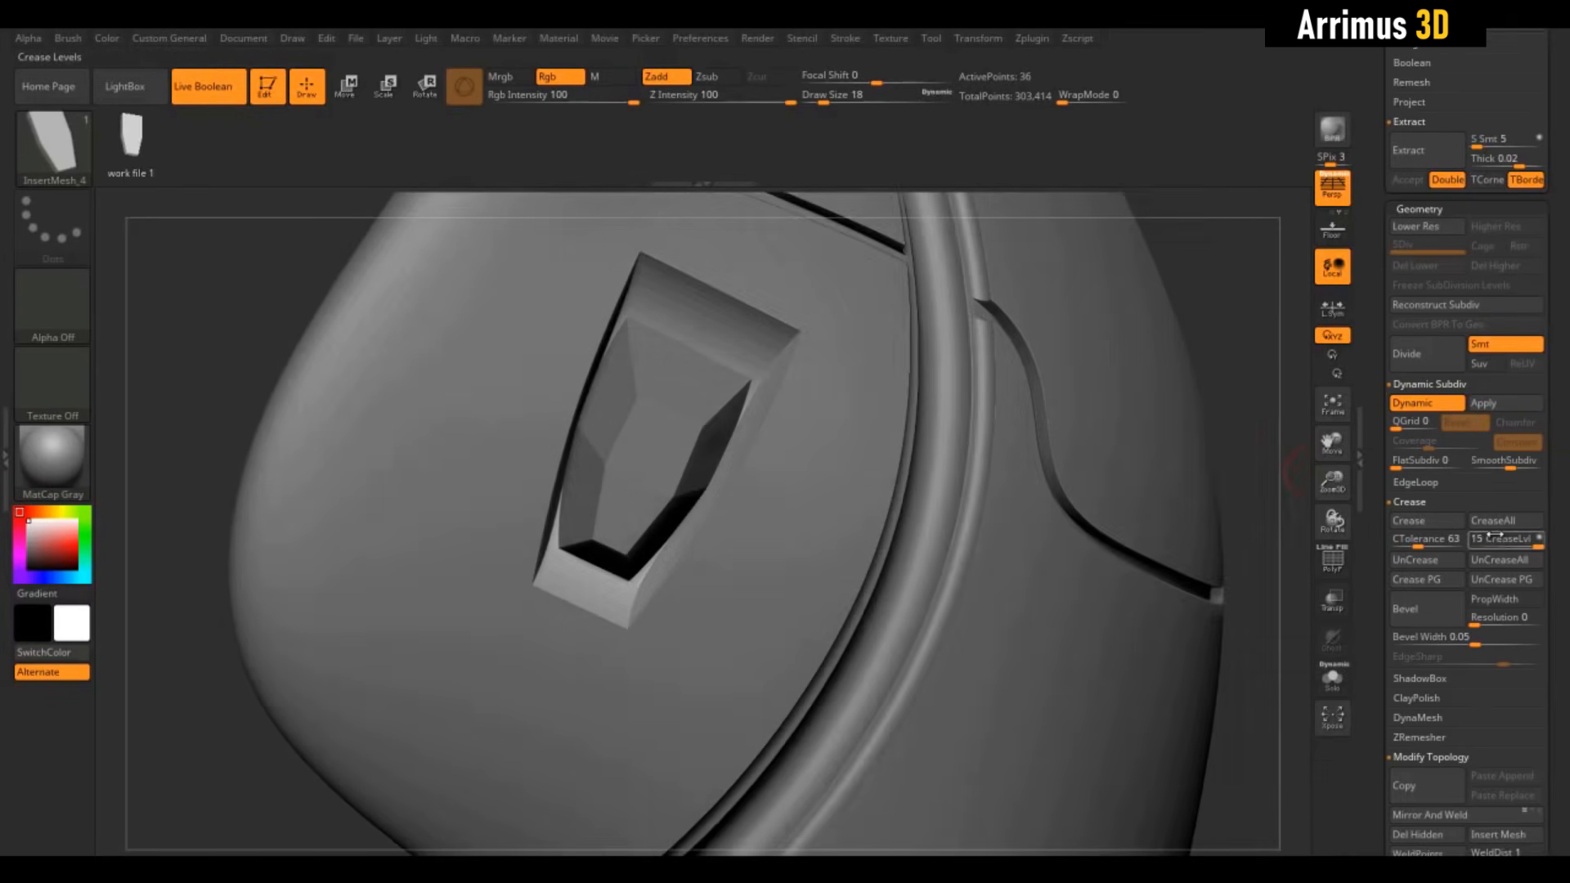
drag(1500, 546, 1498, 545)
click(1411, 531)
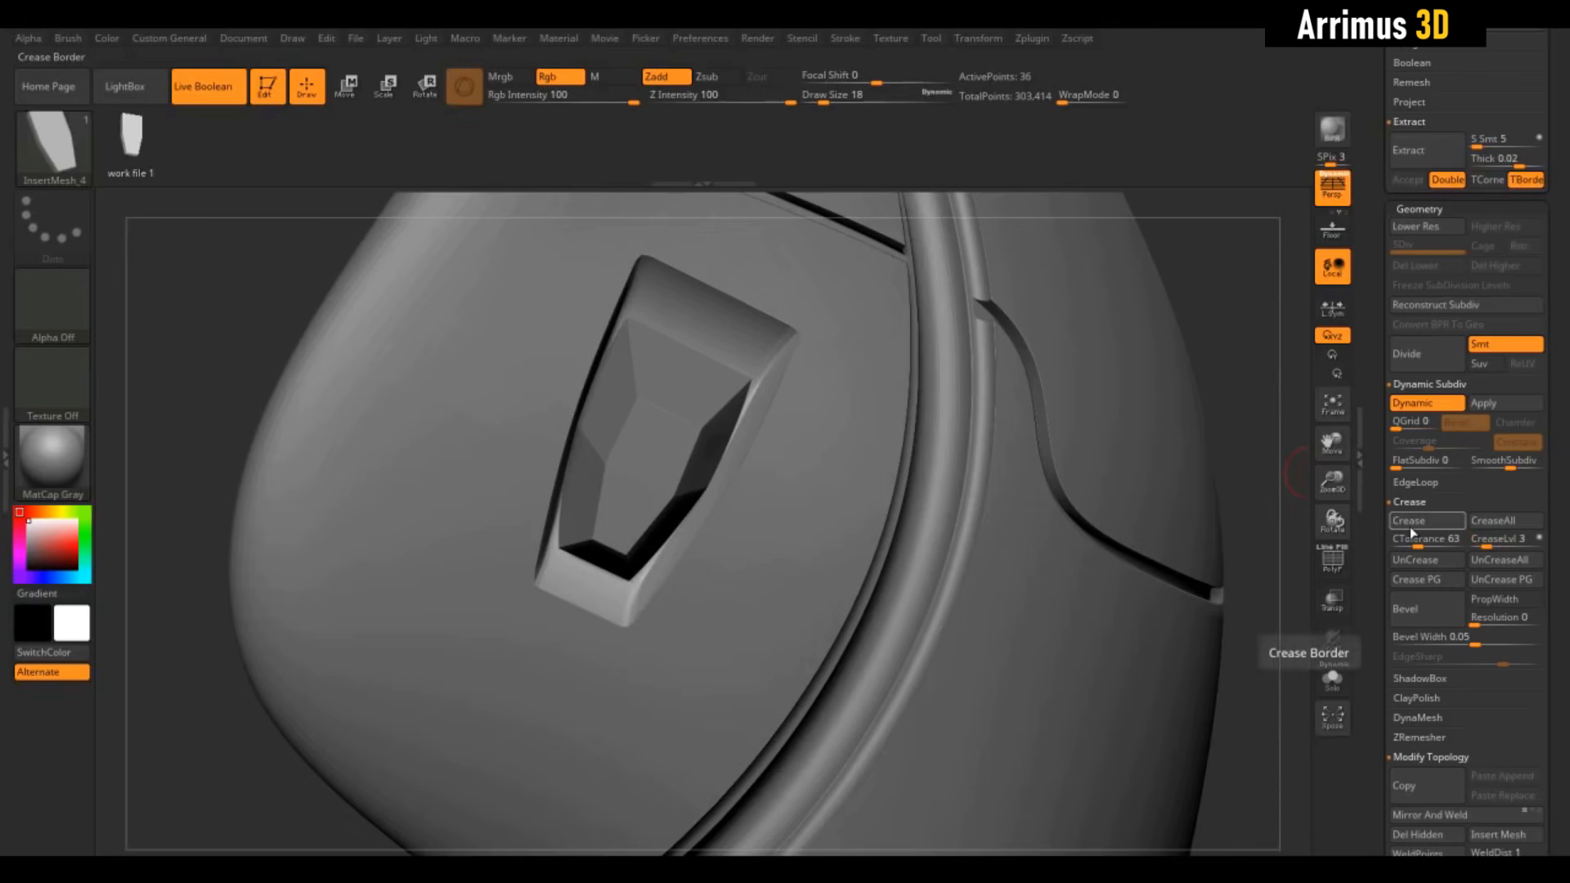
Hide Extract2_2 and re-crease the pocket edges at CTolerance 40
drag(1236, 312, 1212, 324)
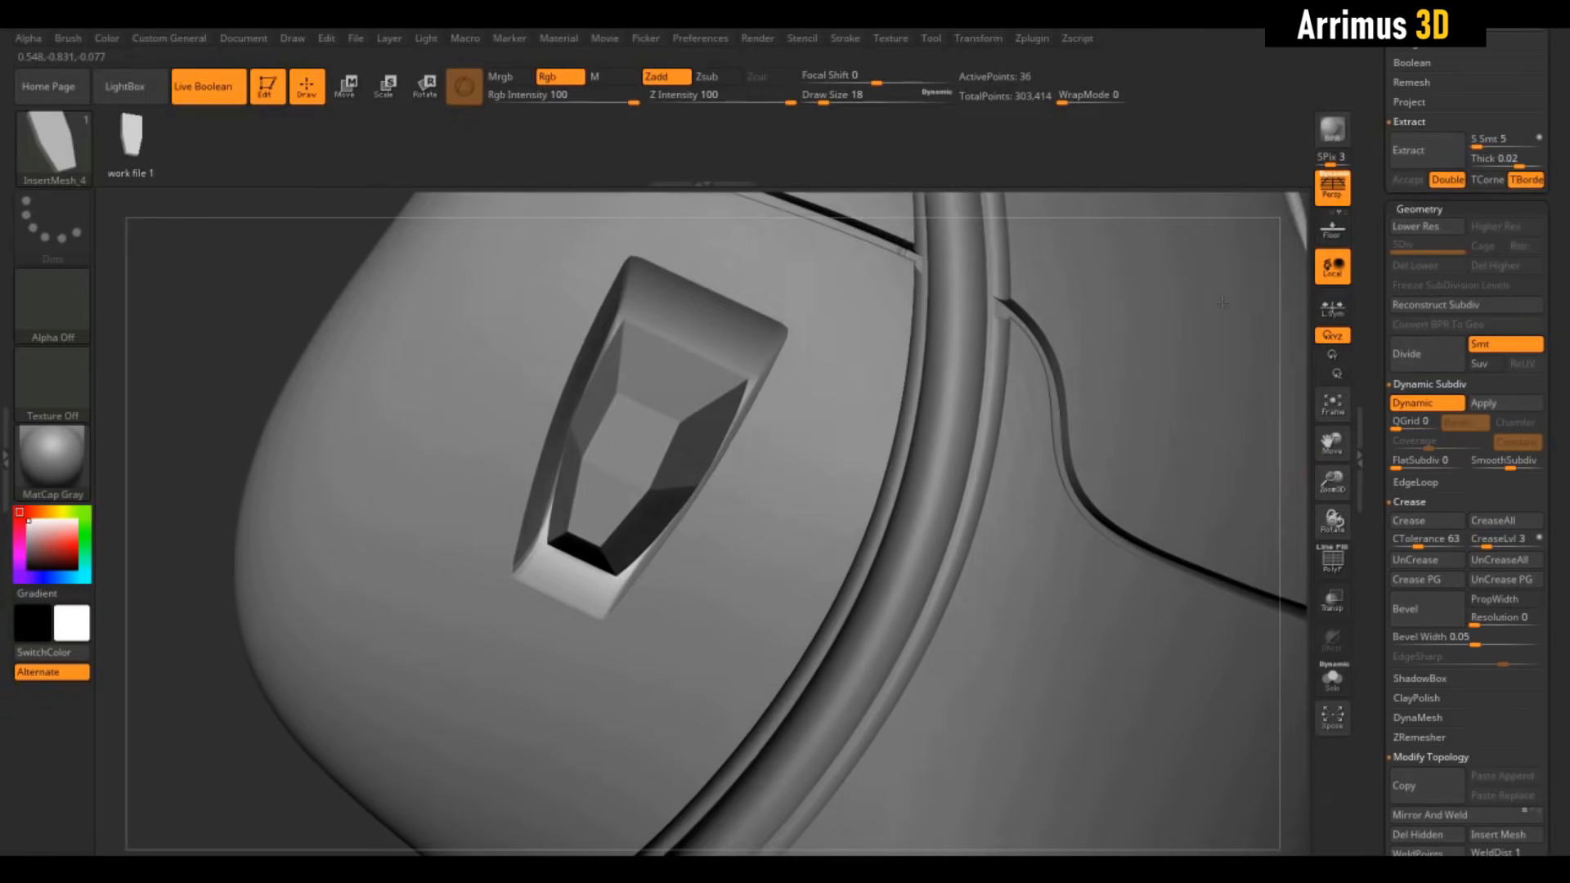
drag(1376, 355, 1380, 542)
click(1534, 333)
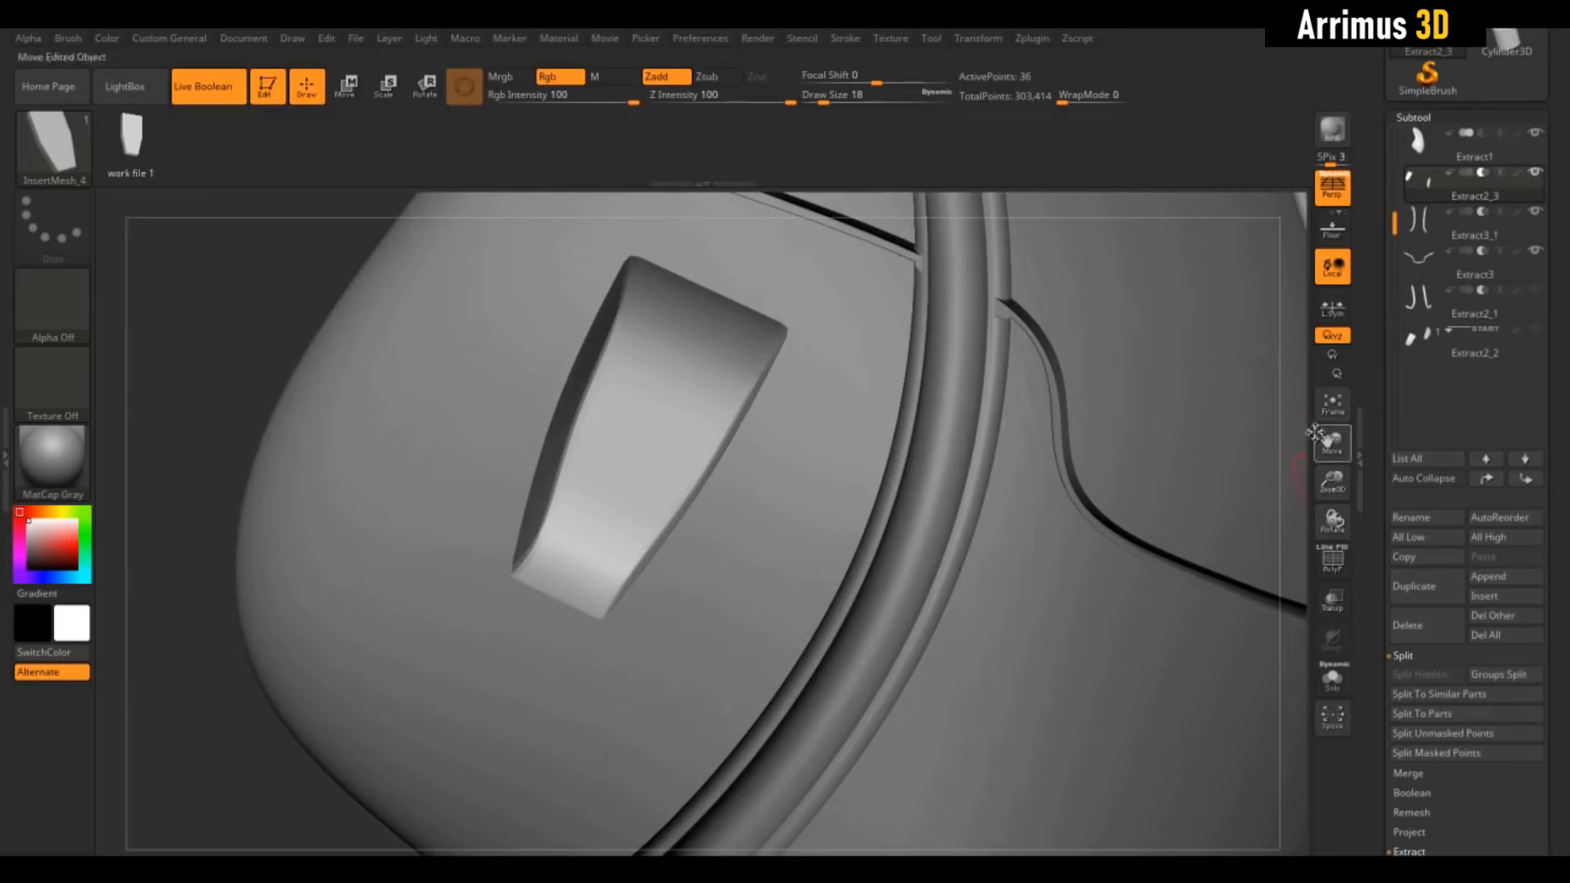
mouse_move(1294, 437)
mouse_down()
mouse_move(1336, 435)
mouse_move(1119, 418)
mouse_up()
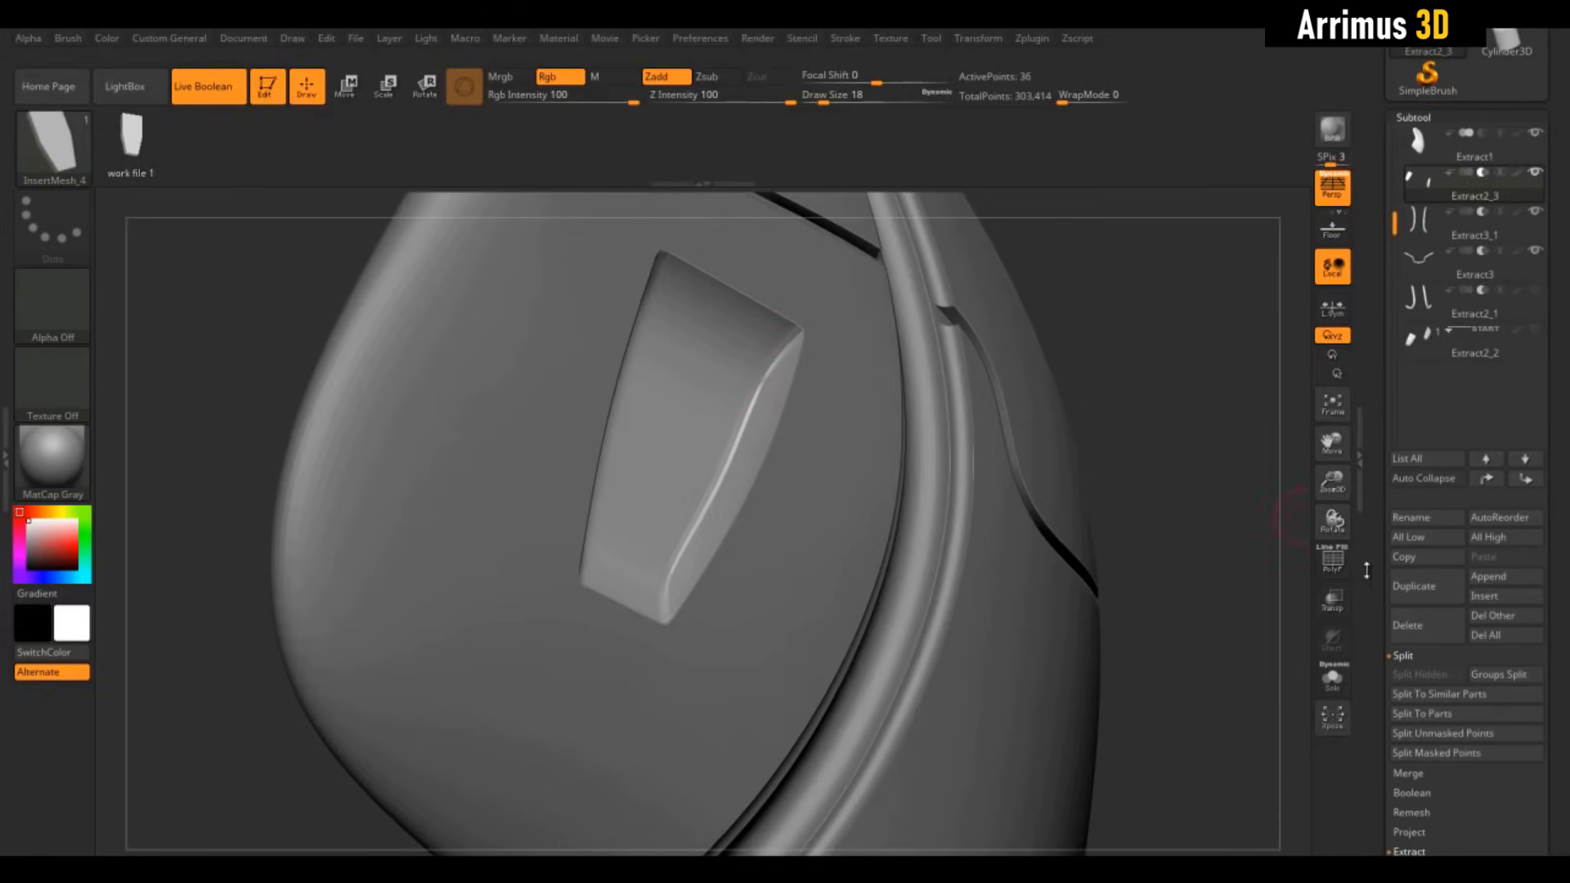
scroll(1392, 392, down, 10)
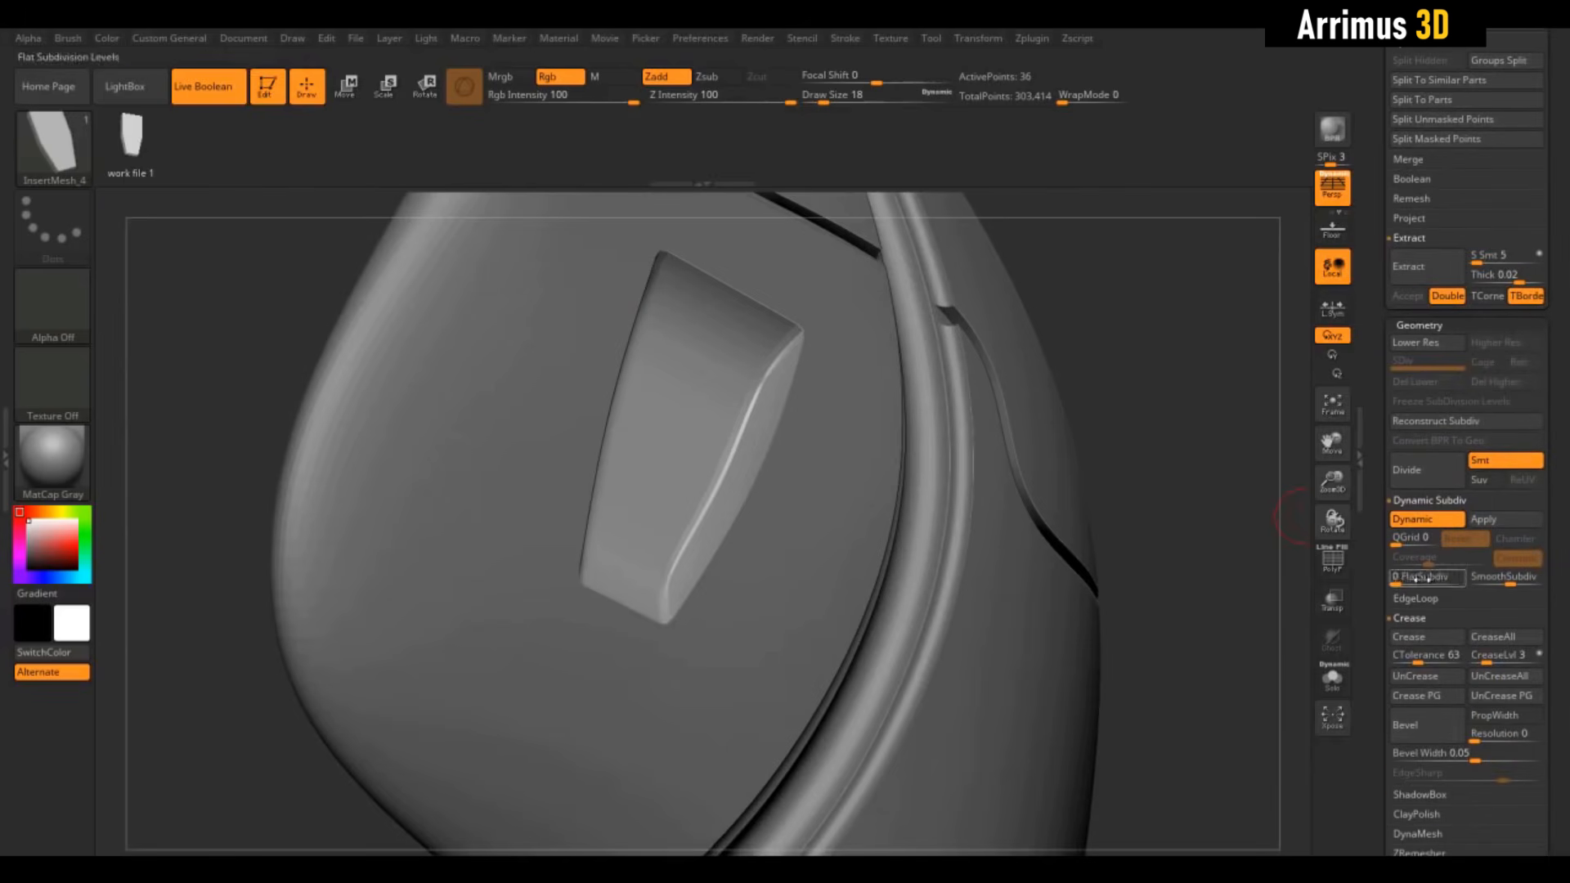
drag(1423, 659, 1408, 660)
click(1419, 643)
drag(1243, 540, 1227, 368)
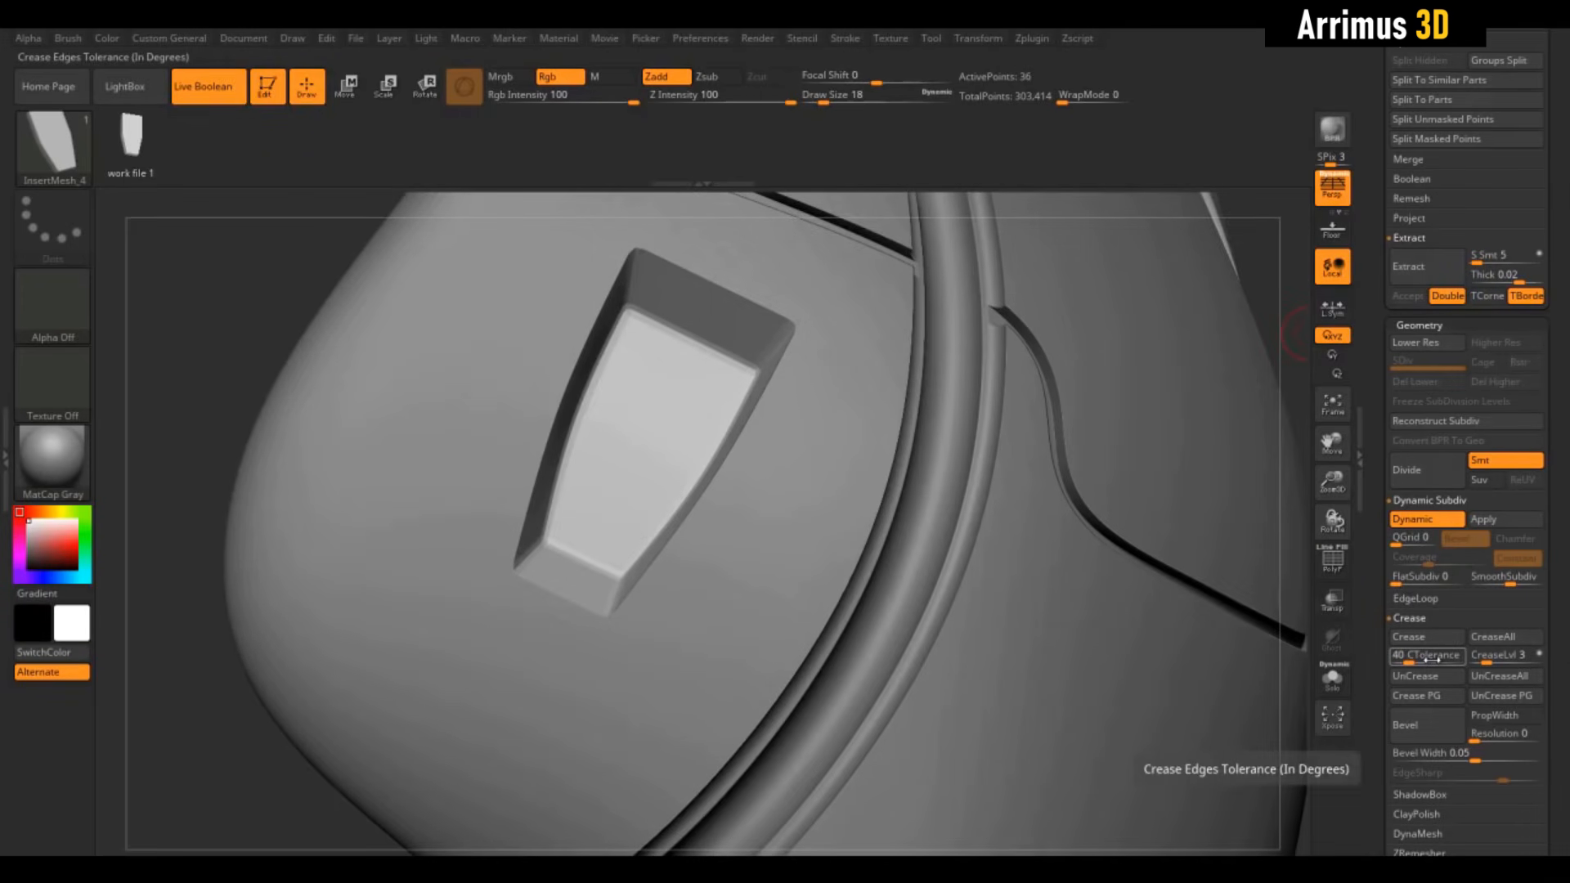
scroll(1421, 462, up, 10)
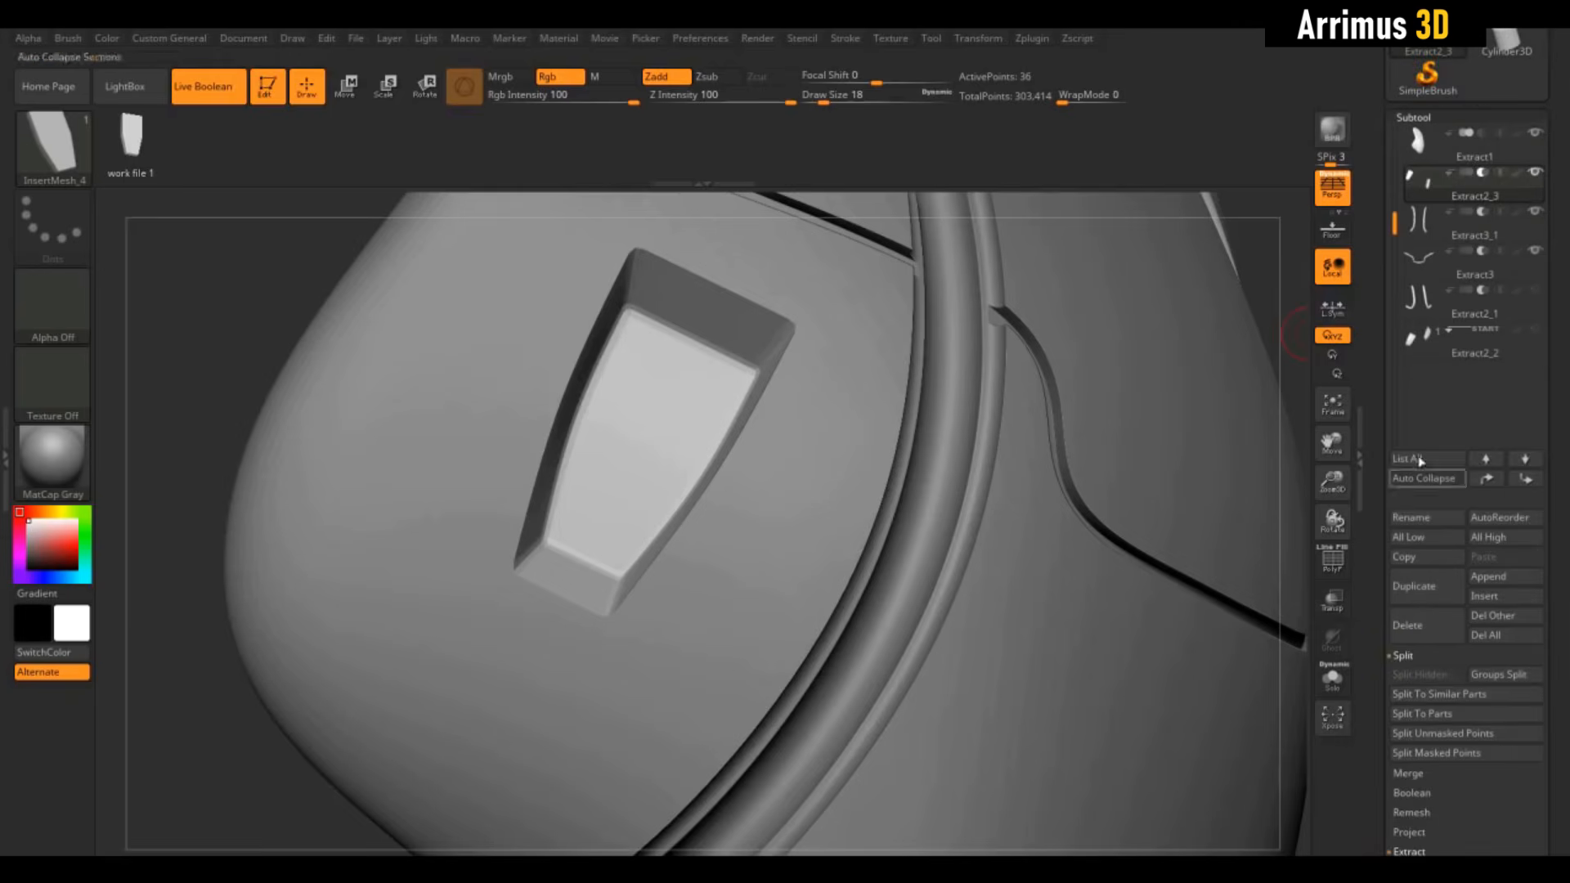
Select Extract2_2, enable Dynamic Subdiv, and crease its edges at CTolerance 22
click(1468, 346)
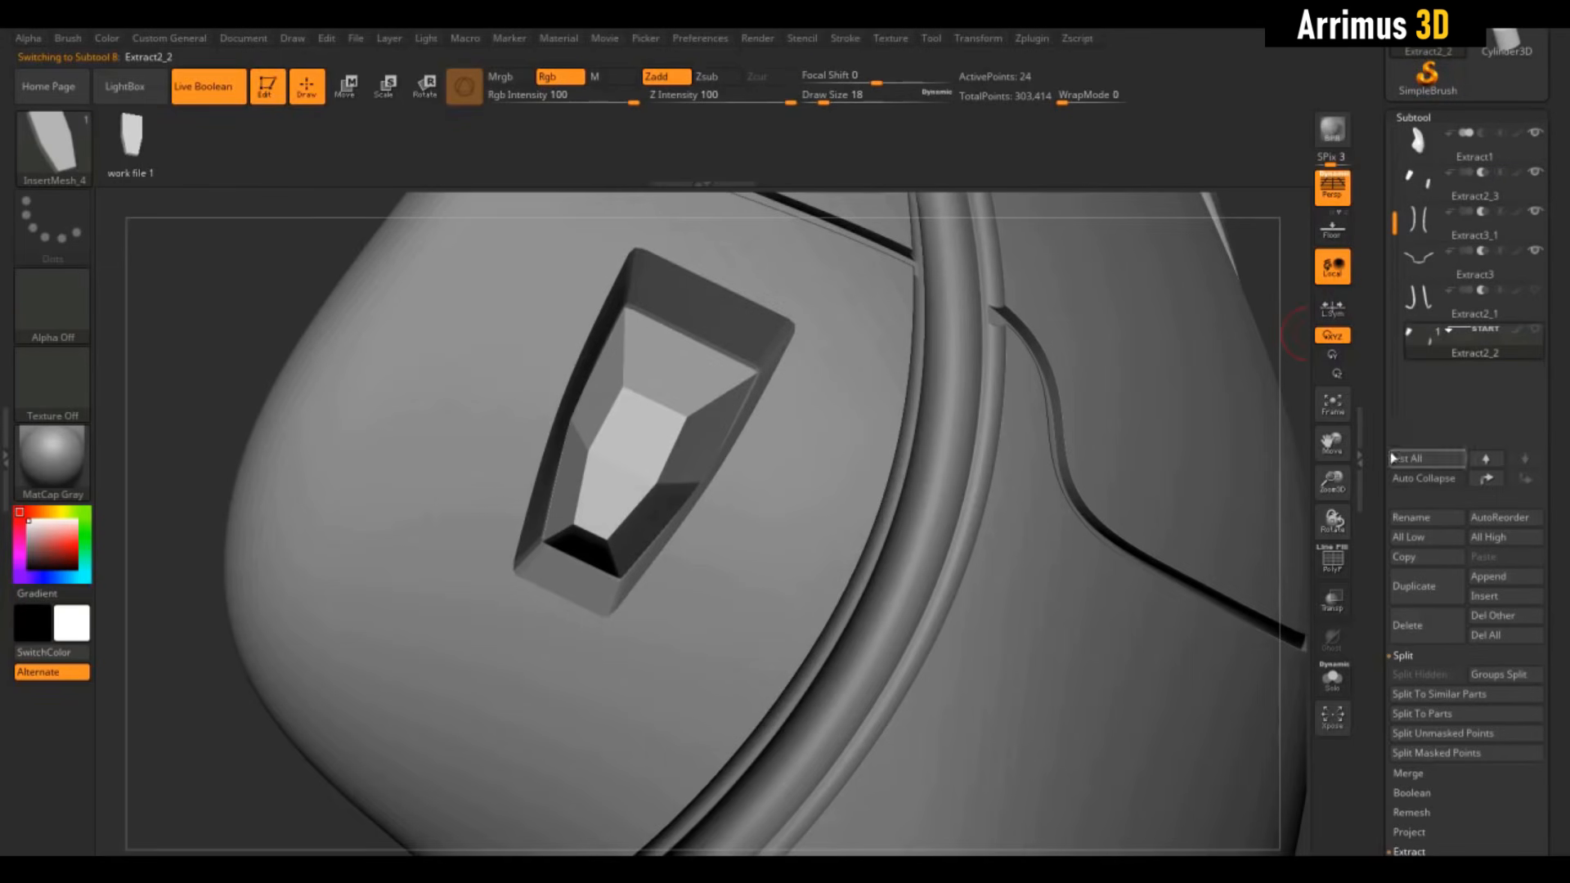
scroll(1393, 458, down, 10)
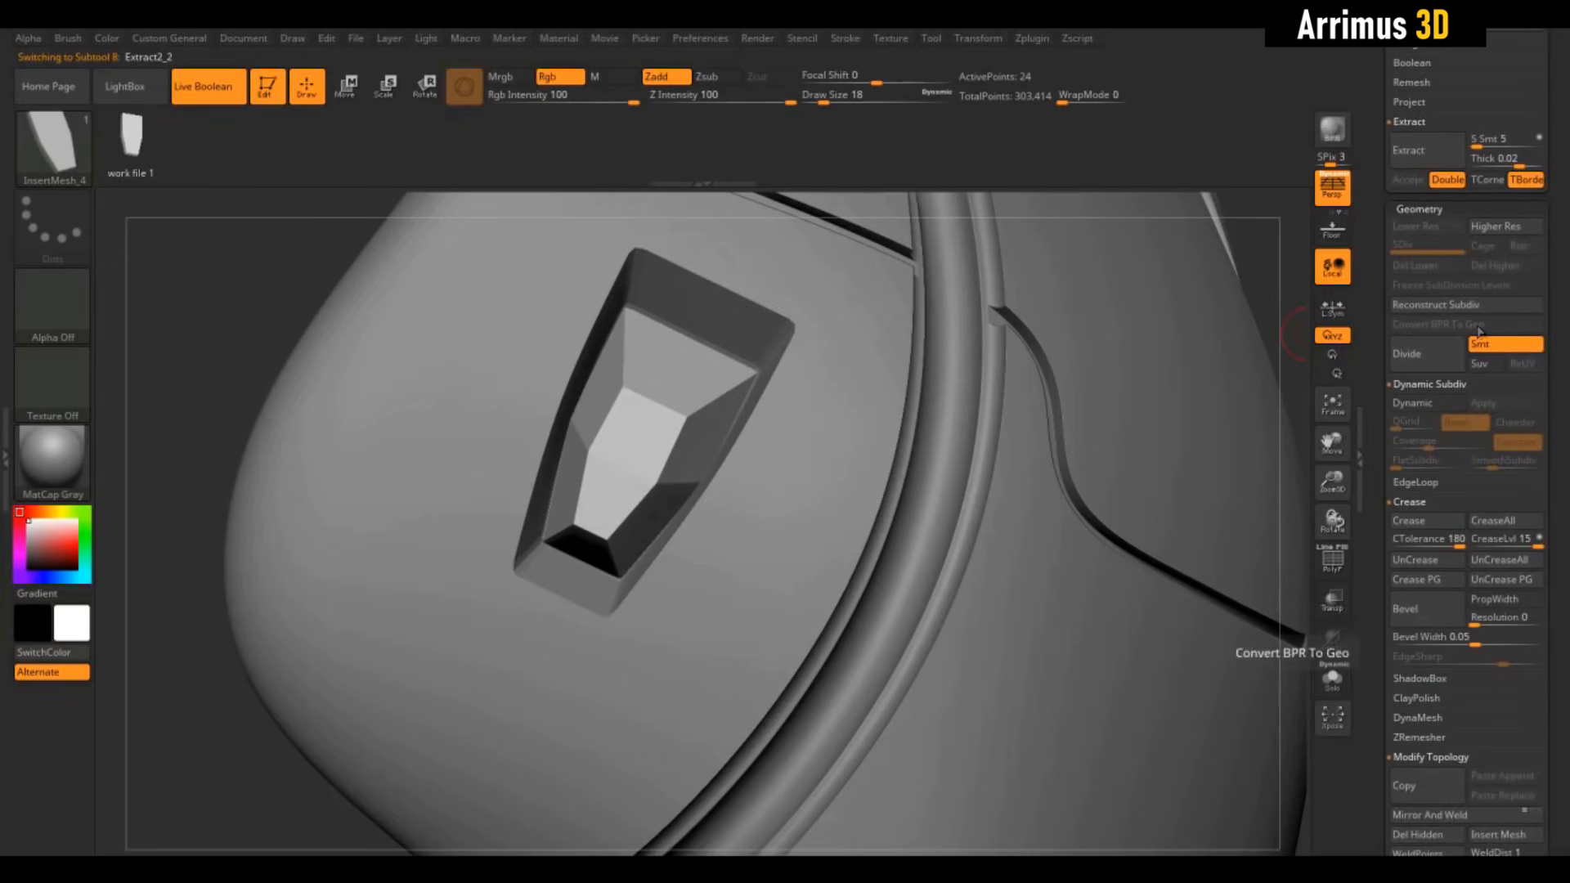
click(1437, 404)
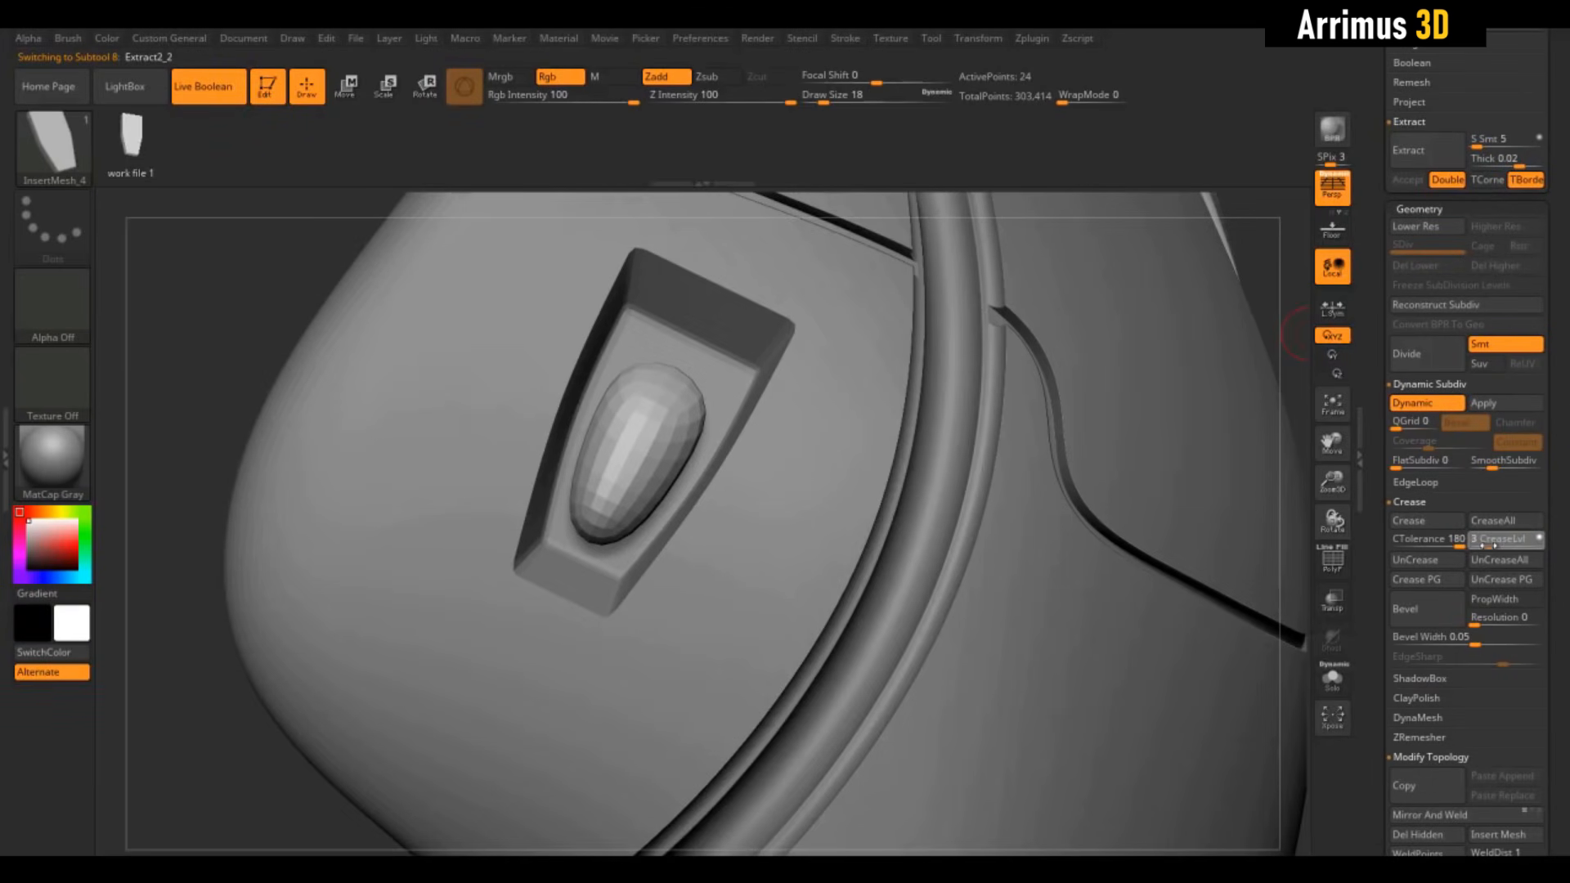
click(1400, 543)
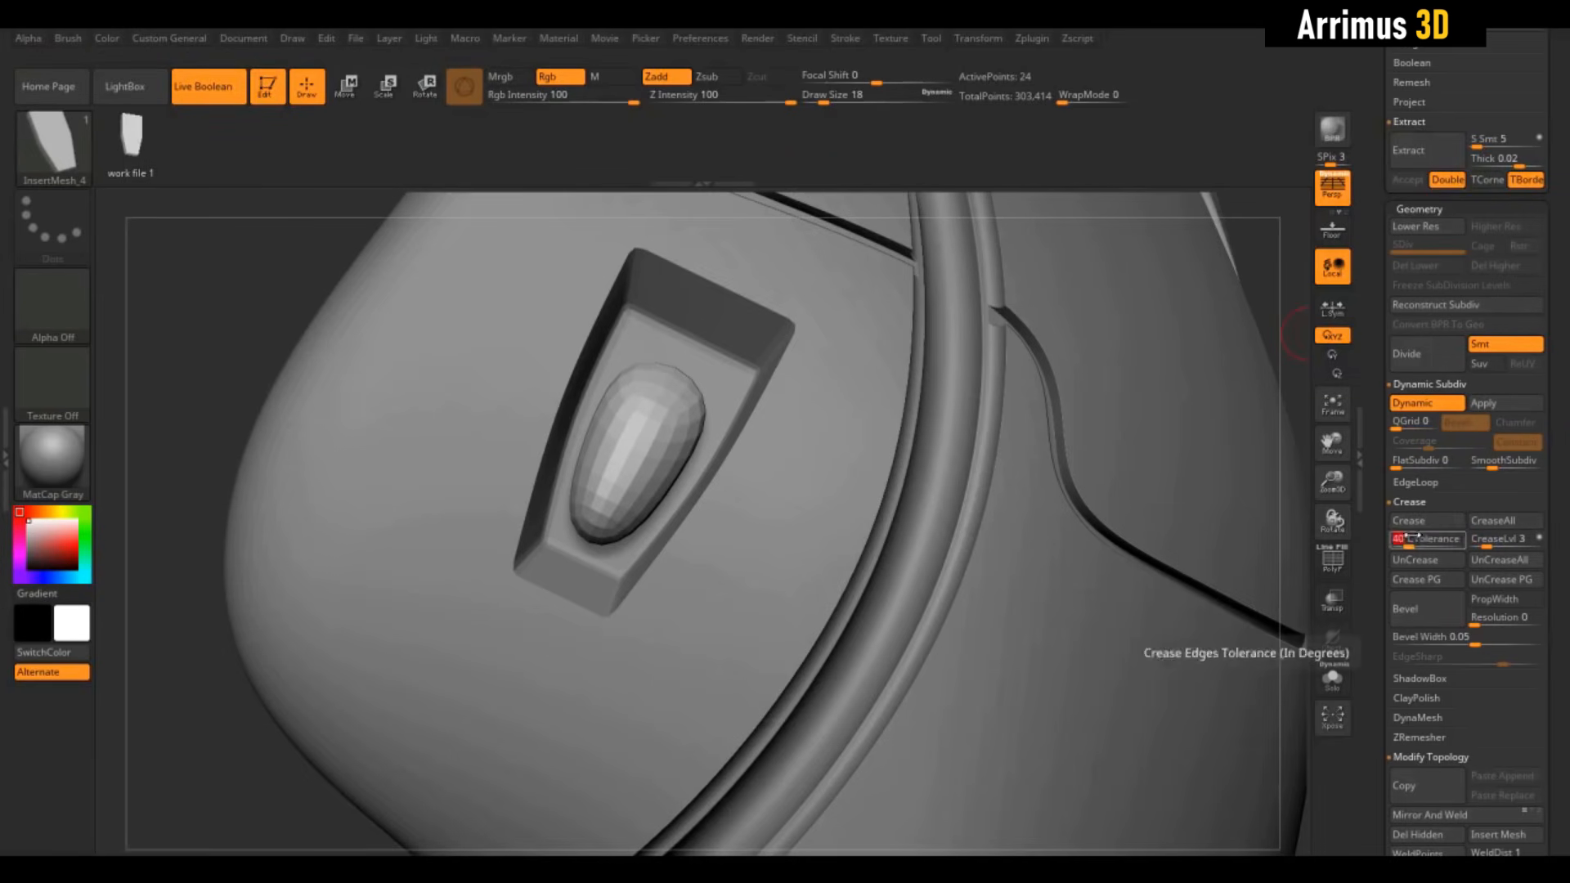
click(1408, 521)
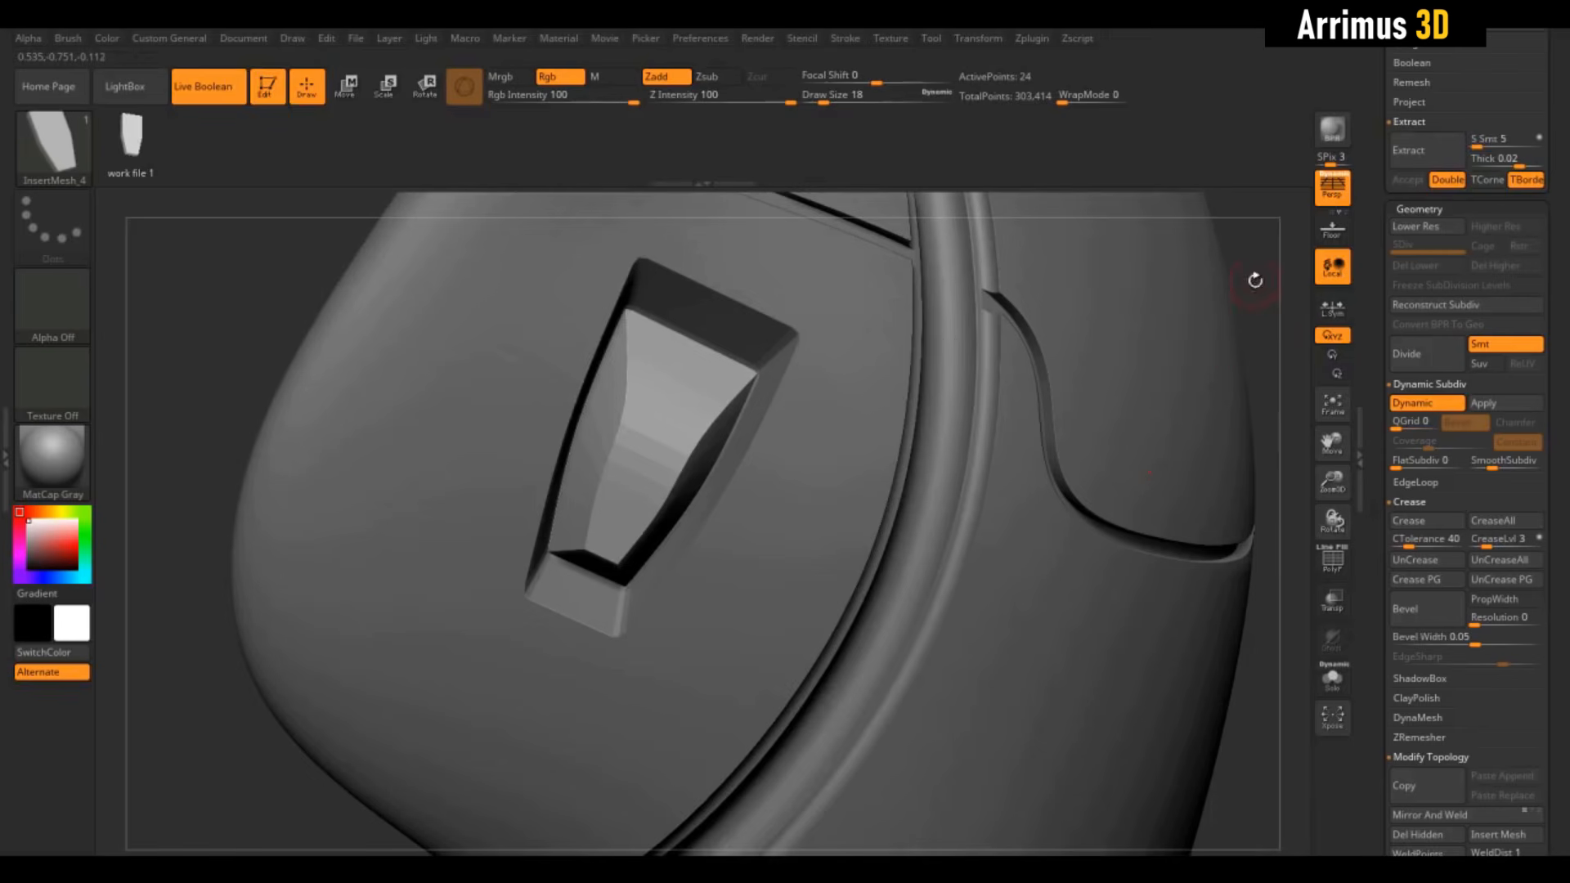
drag(1256, 281, 1017, 333)
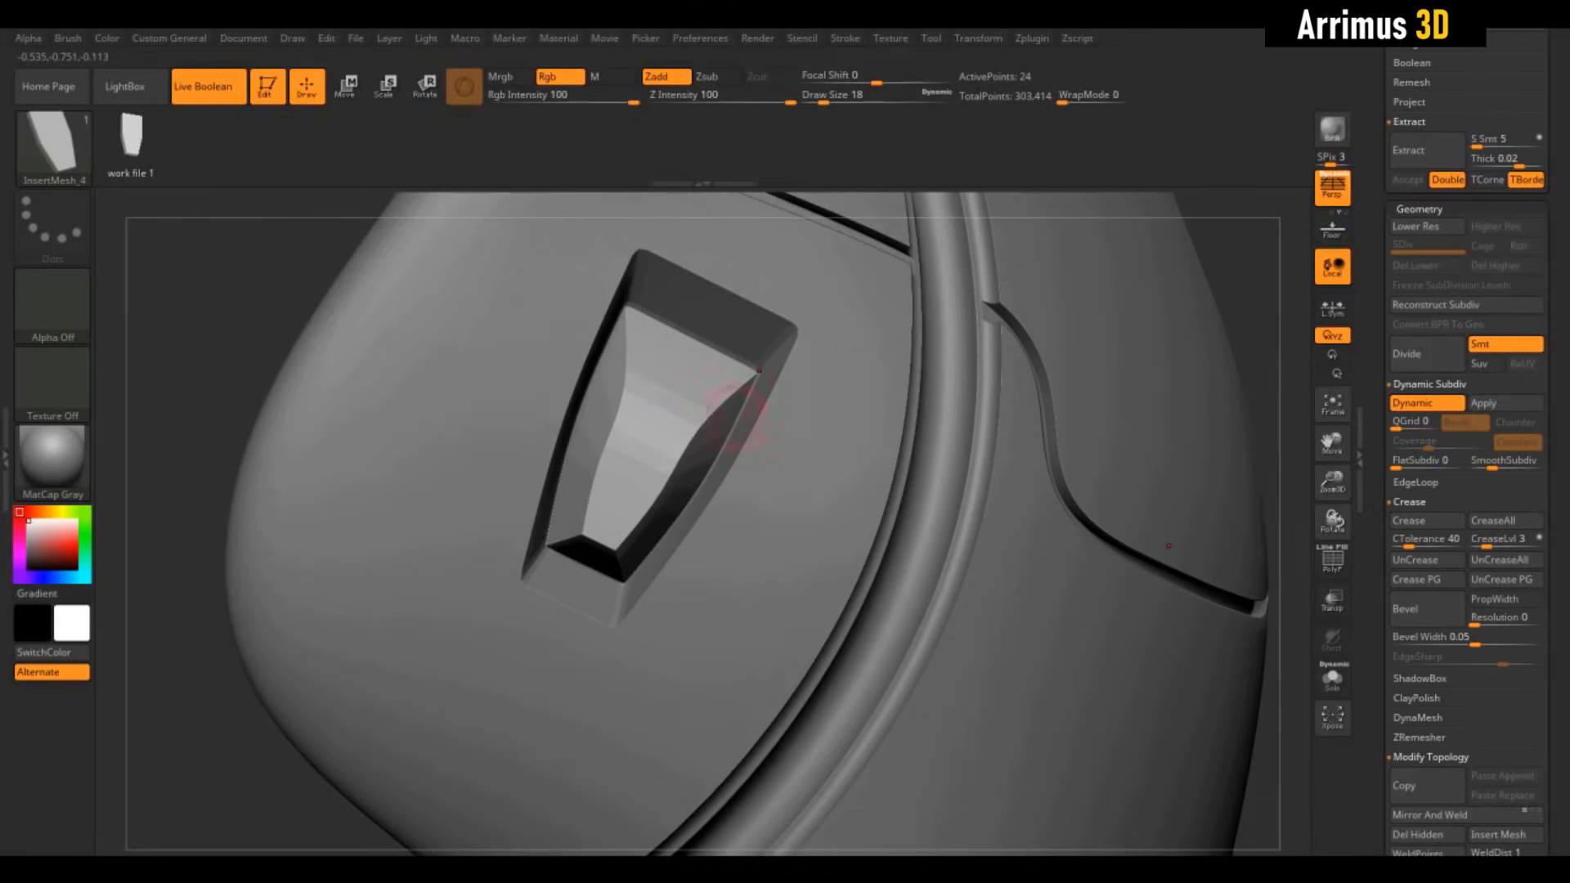
drag(1408, 543, 1403, 542)
click(1414, 528)
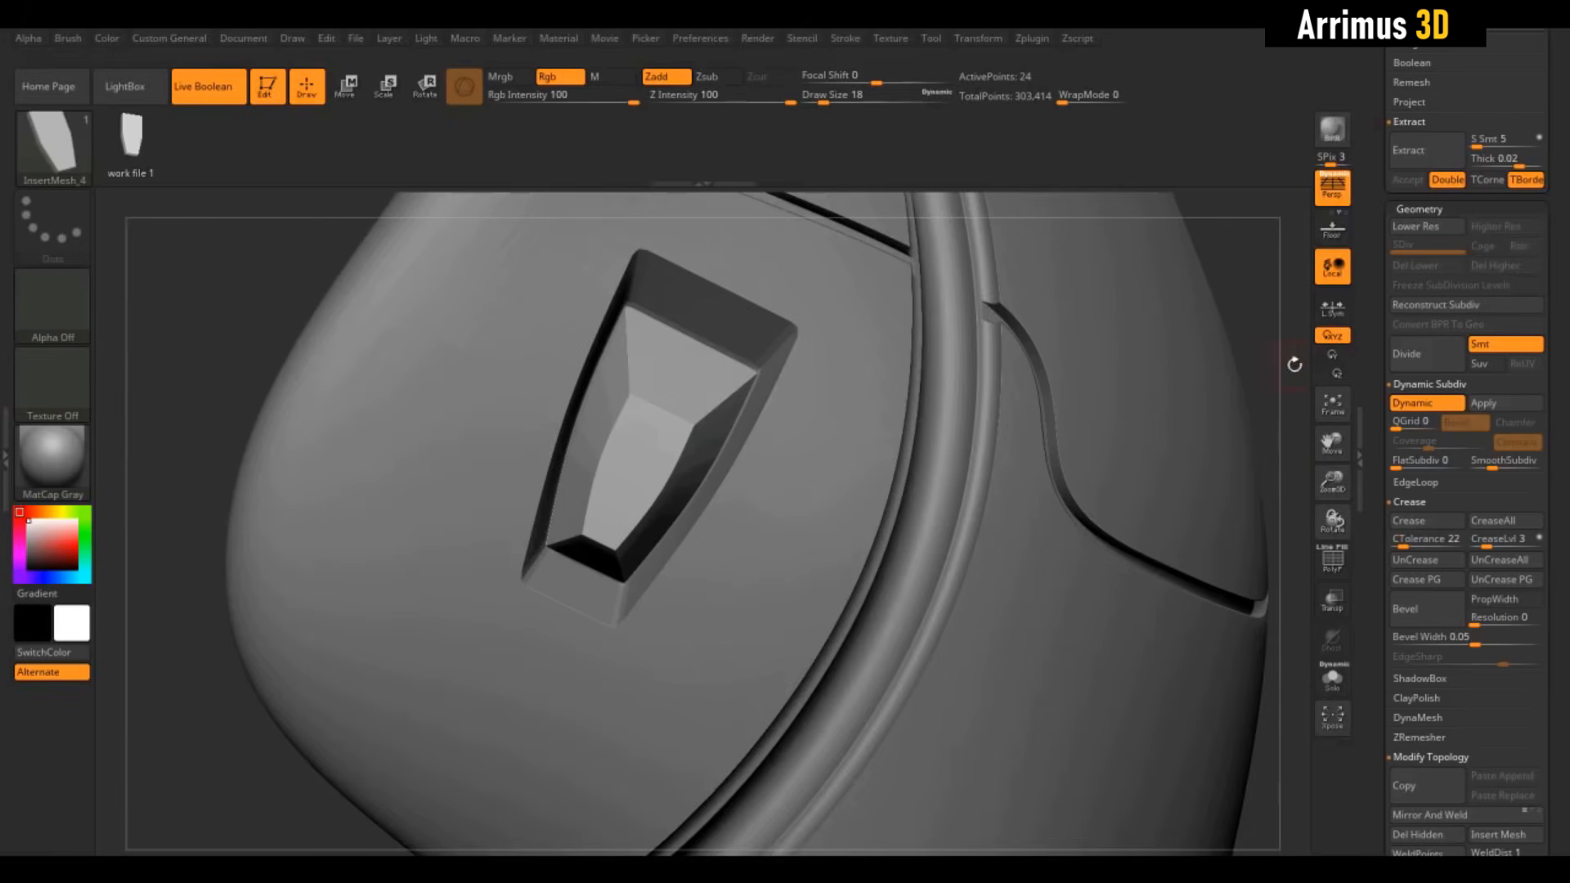
mouse_move(1258, 344)
mouse_down()
mouse_move(1254, 319)
mouse_move(1267, 344)
mouse_up()
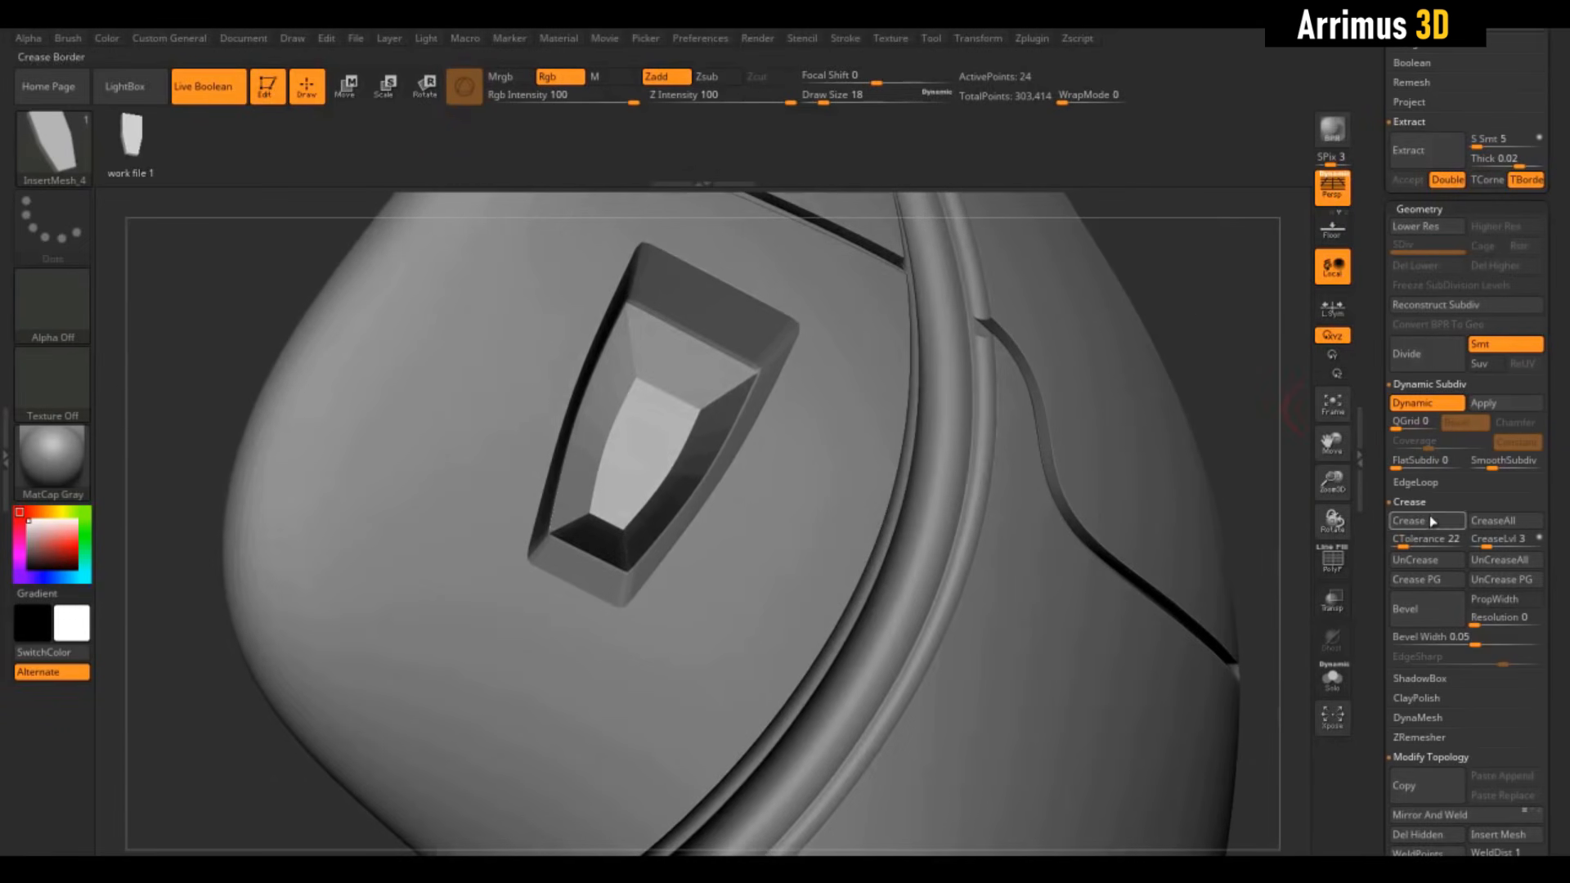
Set the latch insert's SmoothSubdiv to 3 and CreaseLvl to 3
drag(1495, 464, 1511, 467)
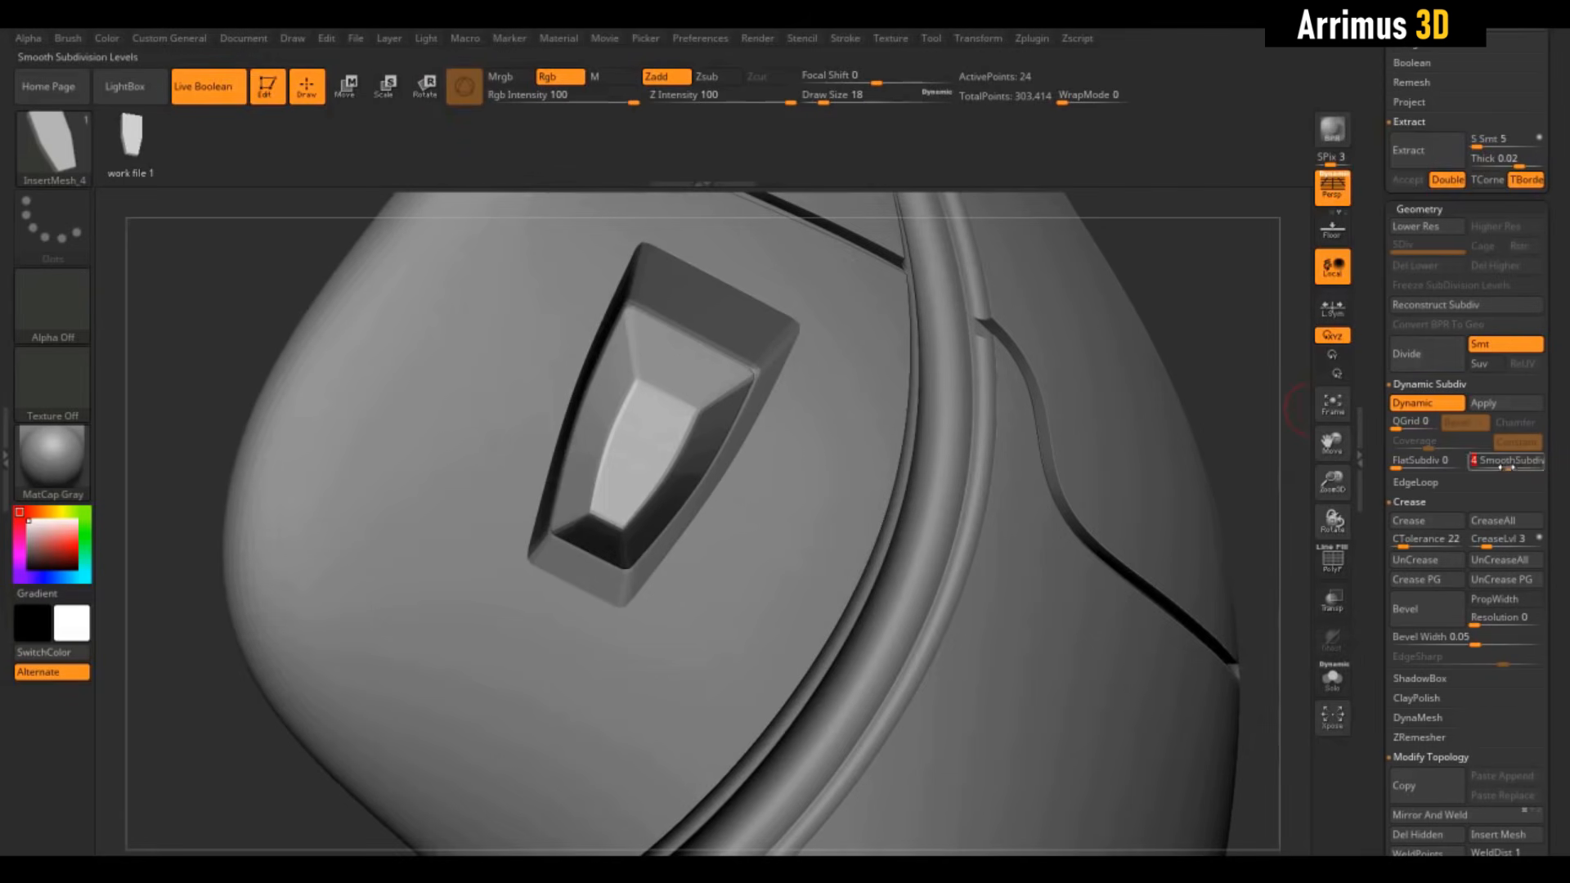
click(1489, 544)
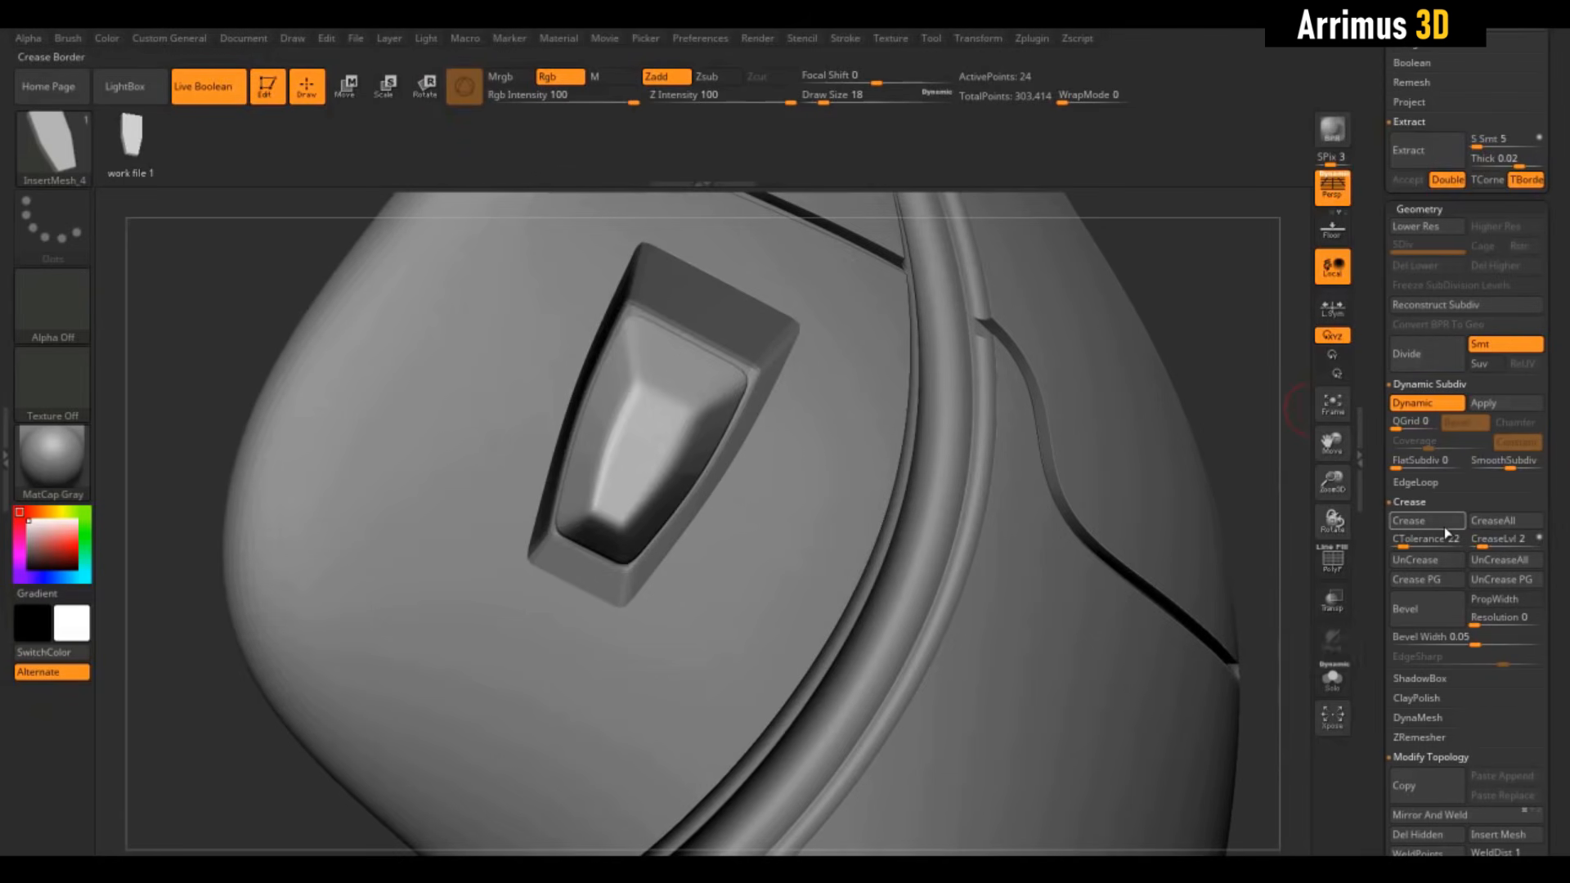
drag(1483, 543, 1488, 543)
drag(1274, 371, 1195, 515)
Select Extract1 and insert a mirrored pair of box blocks beside the straps
drag(1372, 222, 1377, 402)
click(1418, 268)
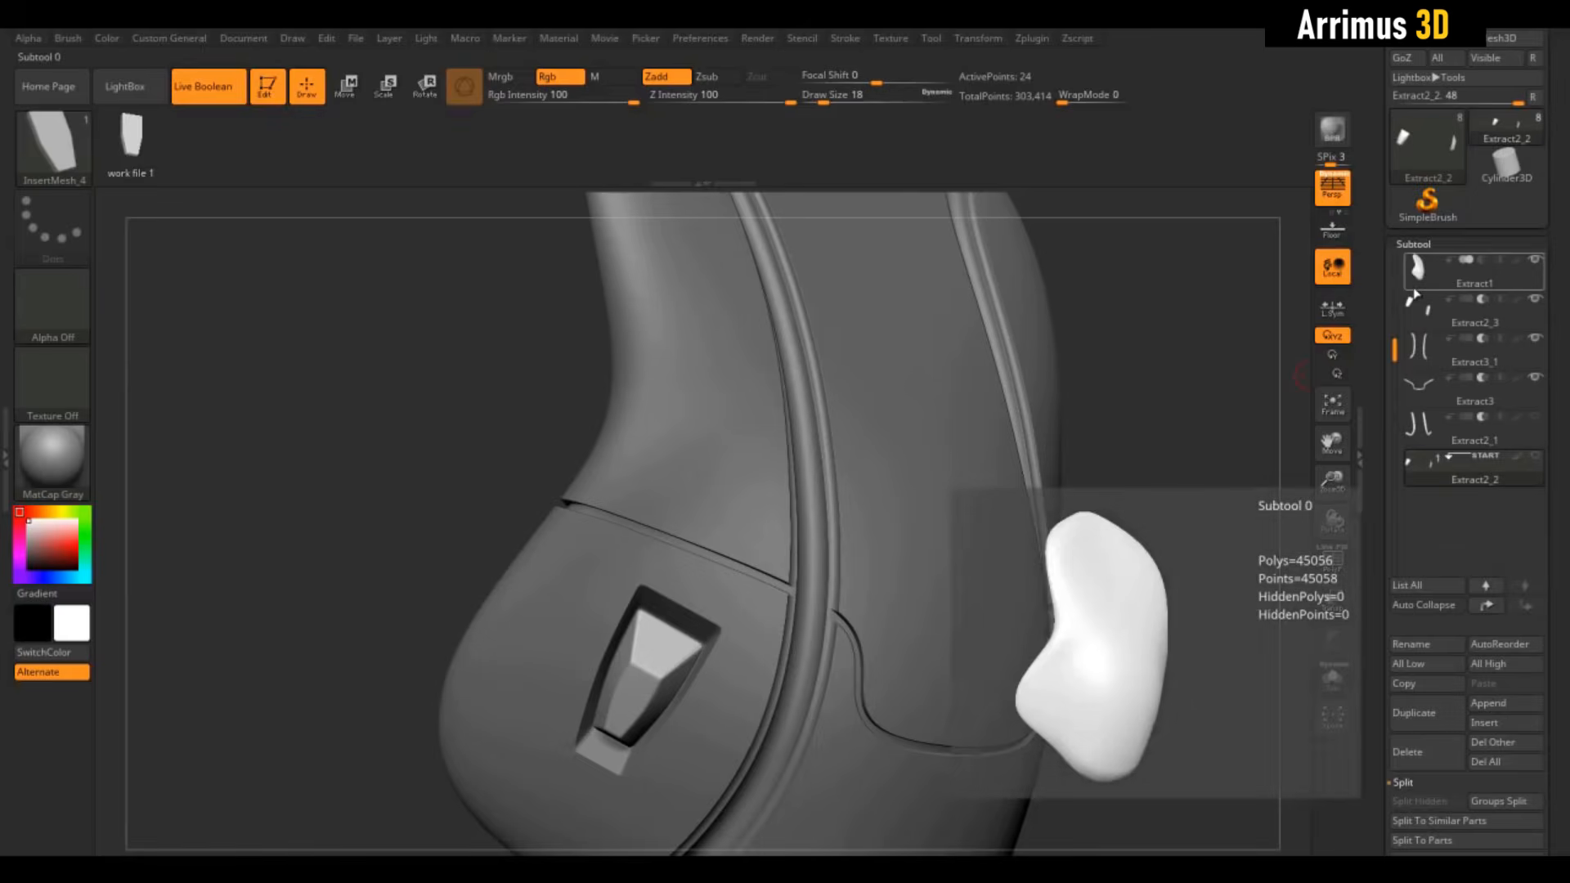
drag(1195, 332, 1166, 389)
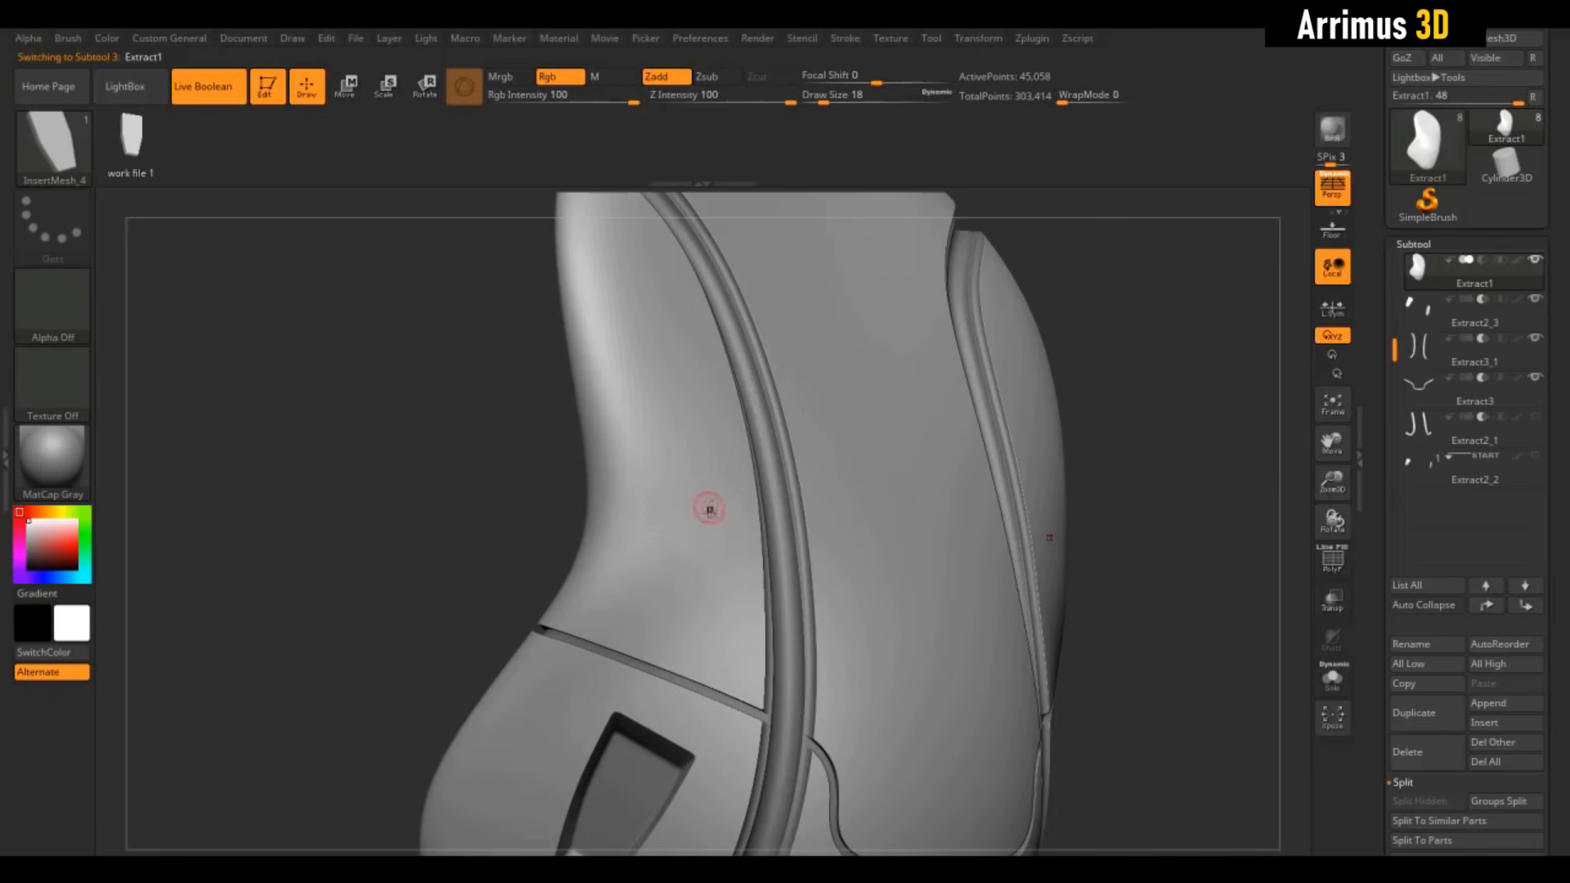
drag(705, 509, 688, 582)
drag(1192, 386, 1156, 319)
drag(1181, 499, 998, 218)
Lower Z Intensity to 32 and add two more mirrored insert pairs higher up
drag(777, 96, 735, 99)
drag(754, 345, 787, 414)
drag(940, 385, 1087, 238)
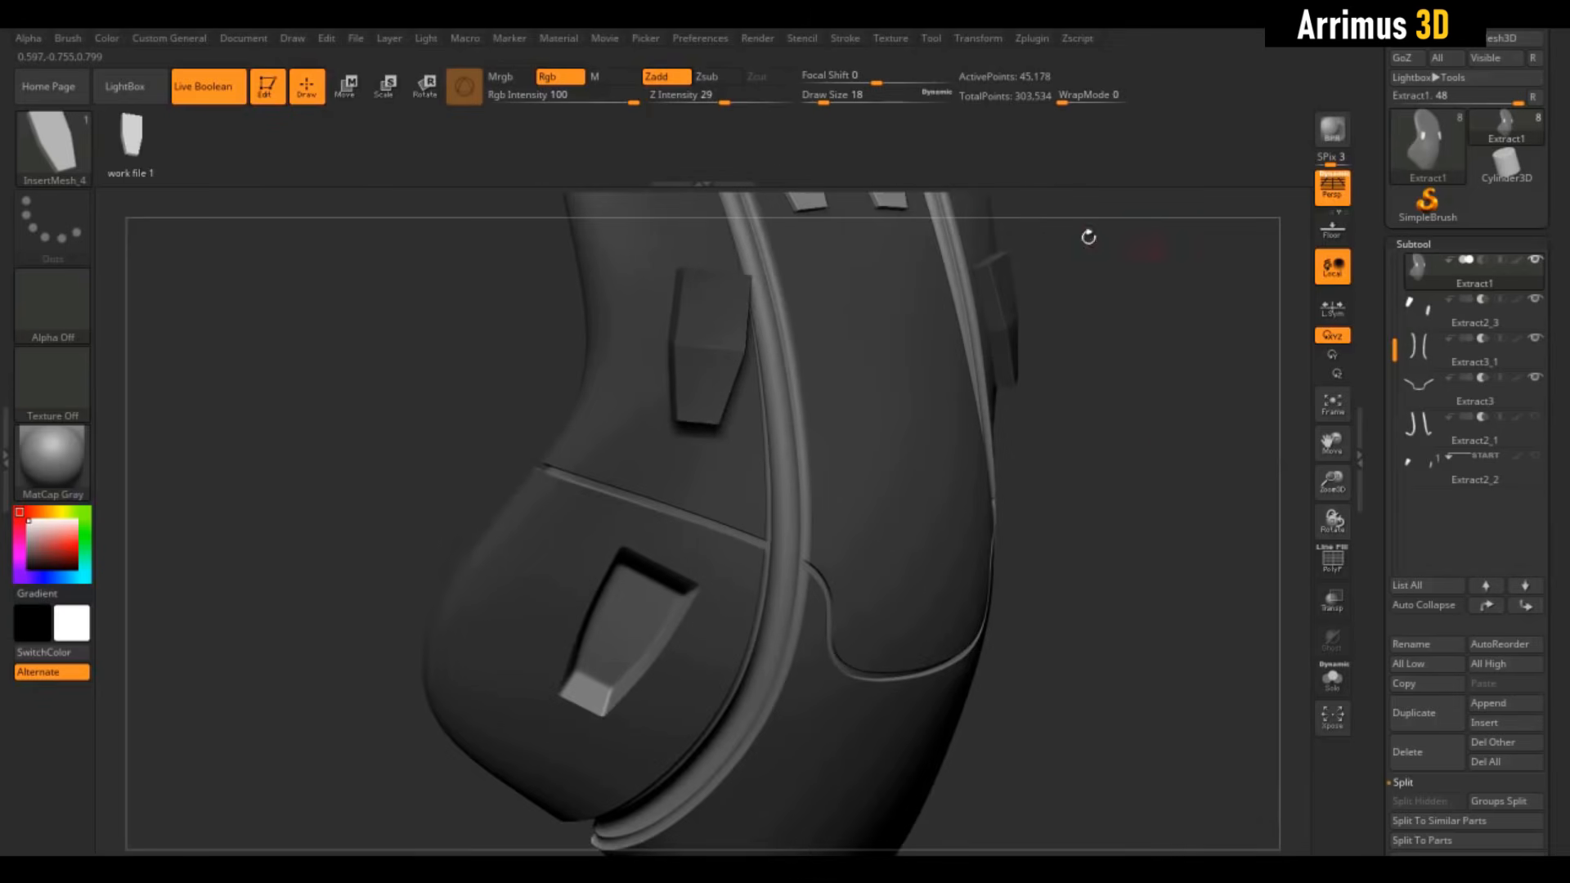
Undo the trial box inserts and place one new mirrored tapered plate lower on the suit
key(ctrl+z)
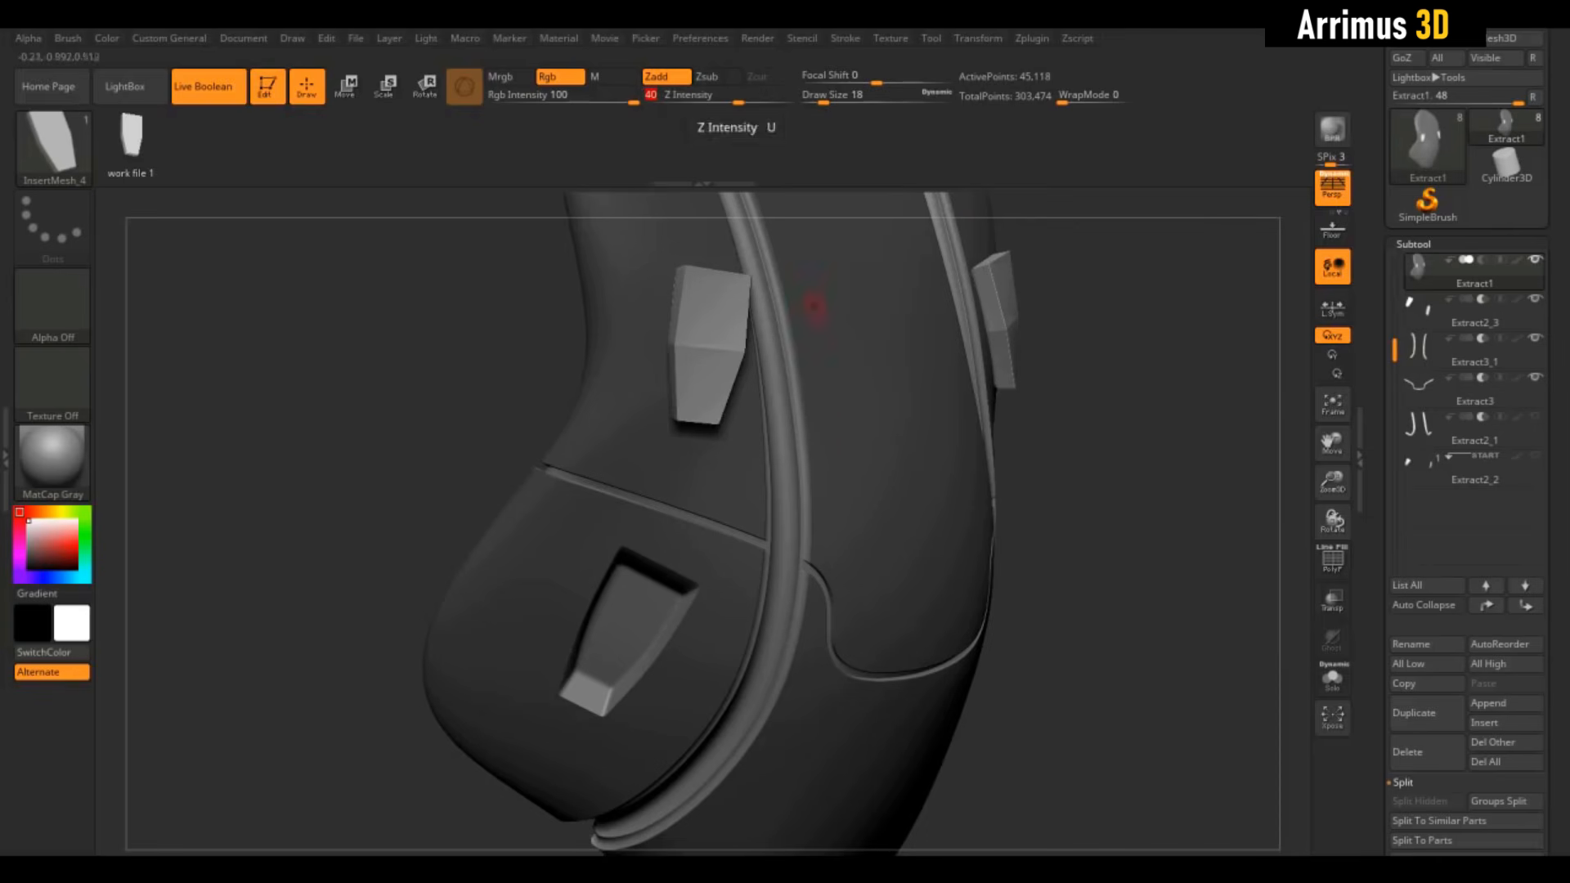
drag(849, 448, 854, 501)
drag(1054, 458, 1130, 448)
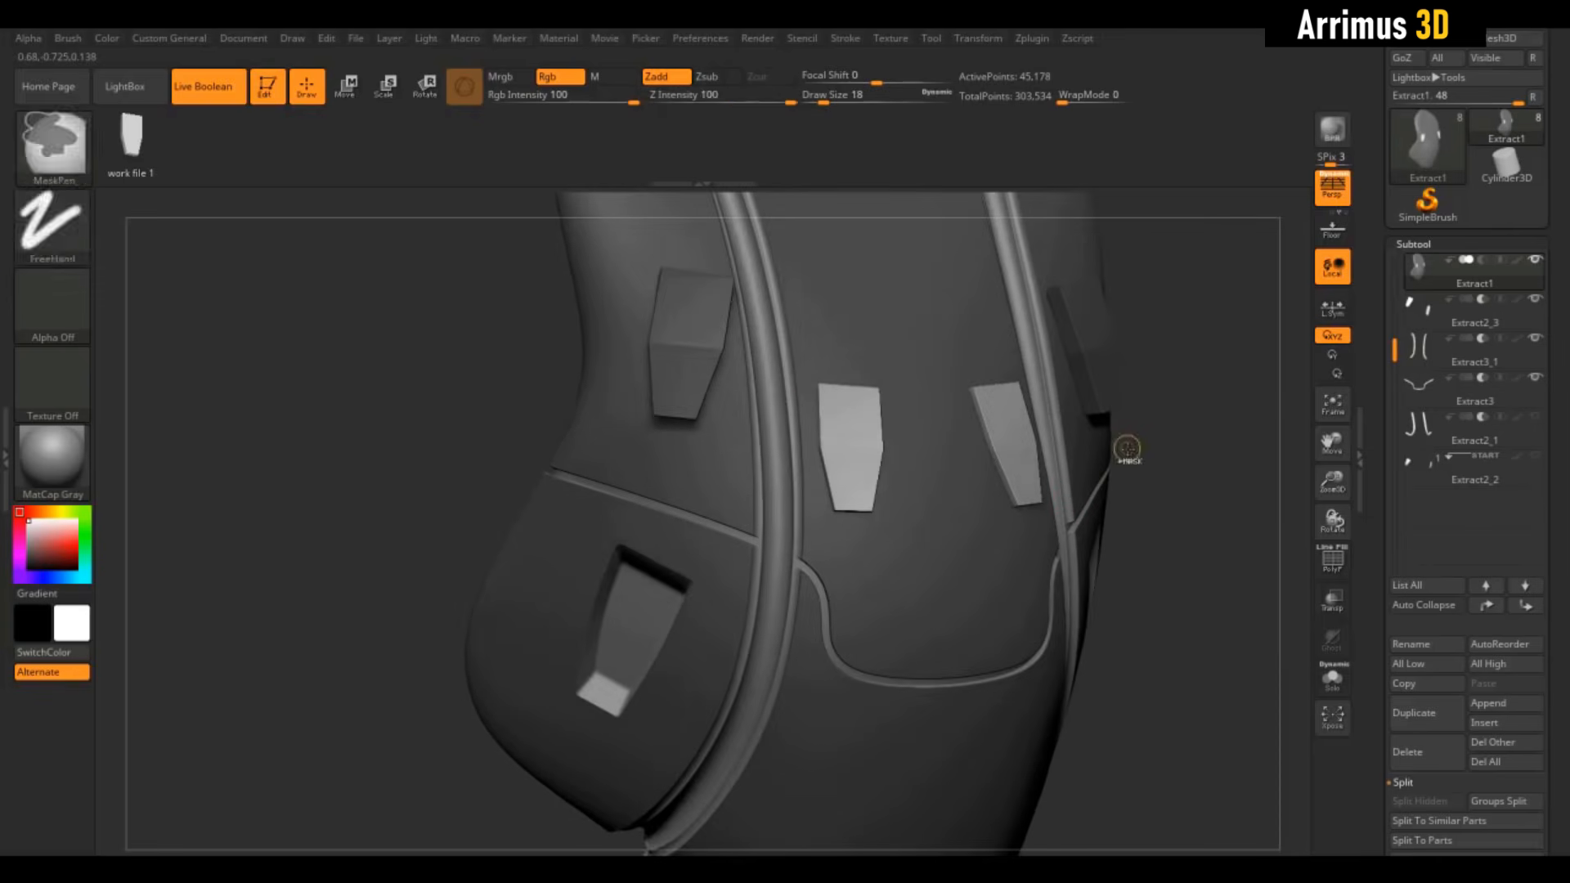
key(ctrl+z)
drag(1226, 578, 1169, 344)
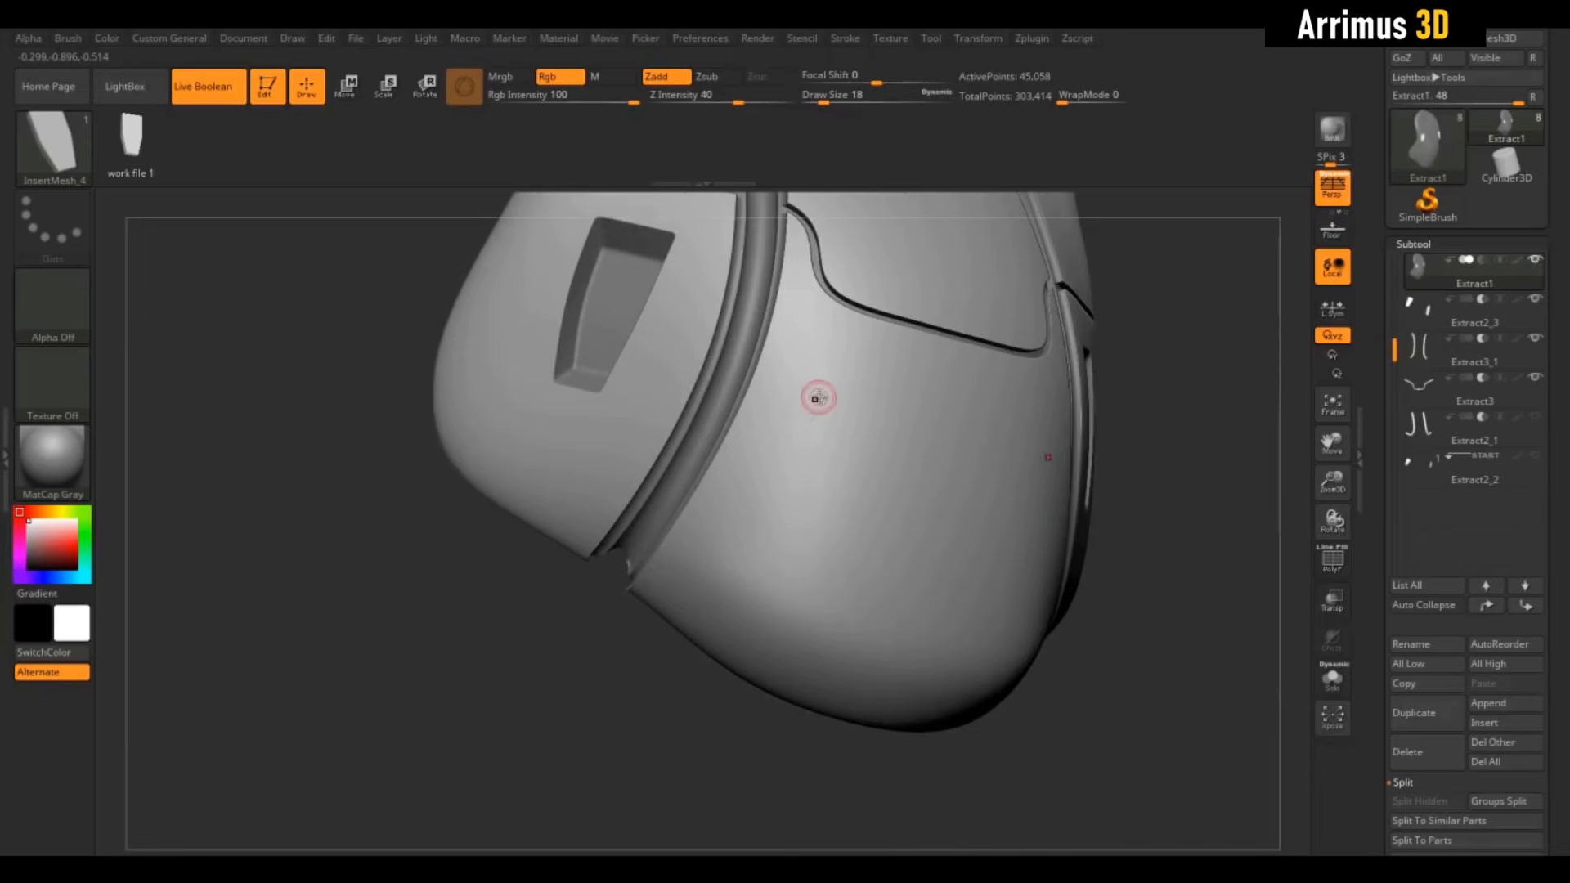
drag(817, 396, 797, 464)
drag(1172, 371, 1180, 372)
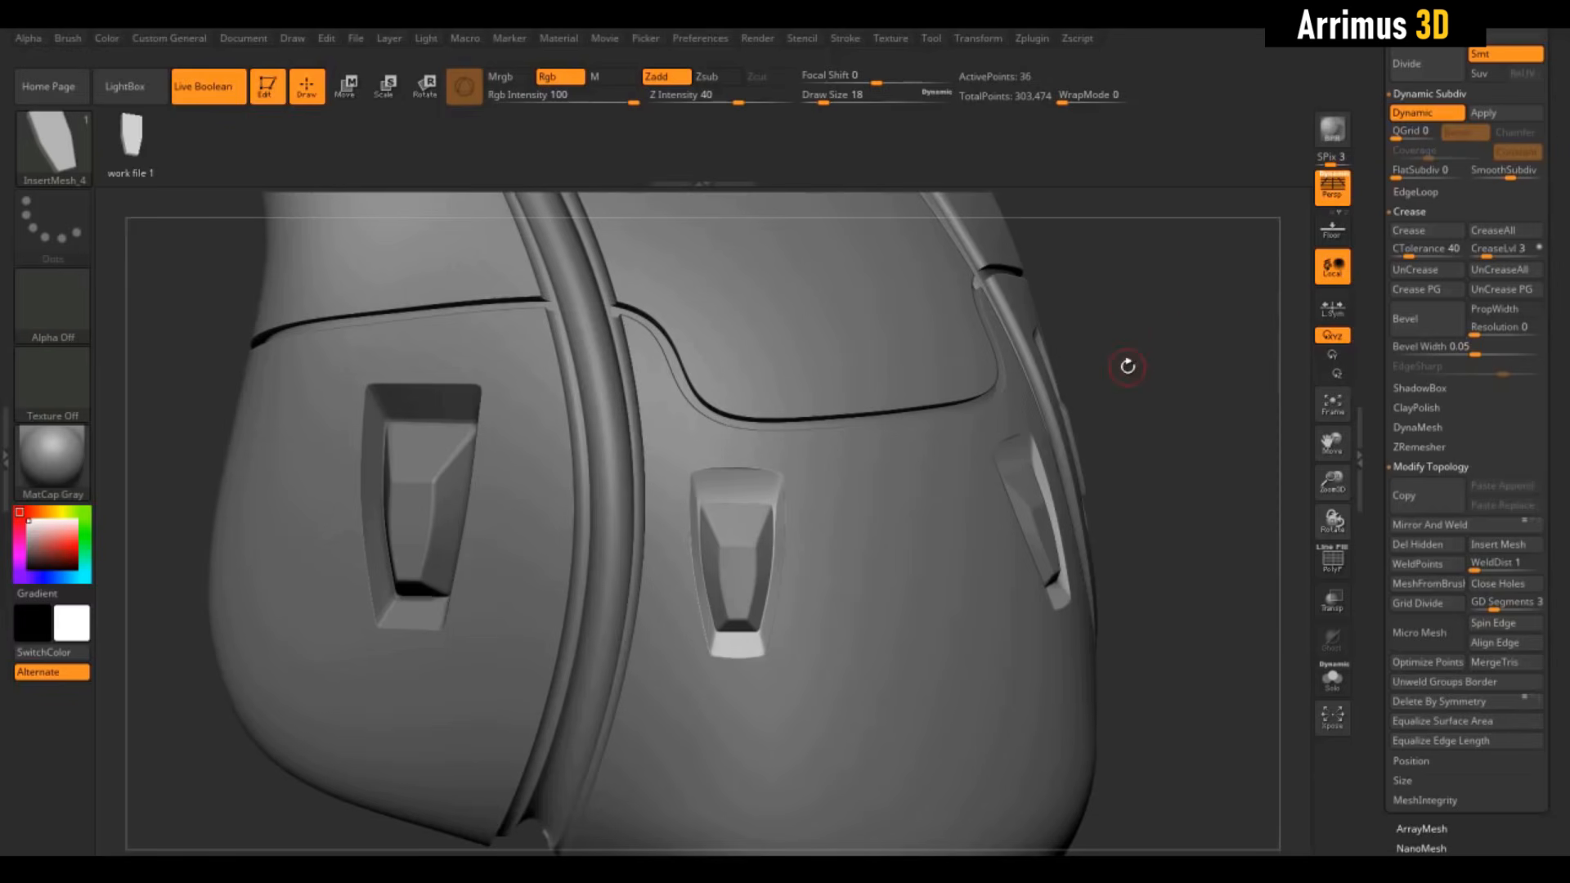
alt+drag(1173, 351, 1170, 421)
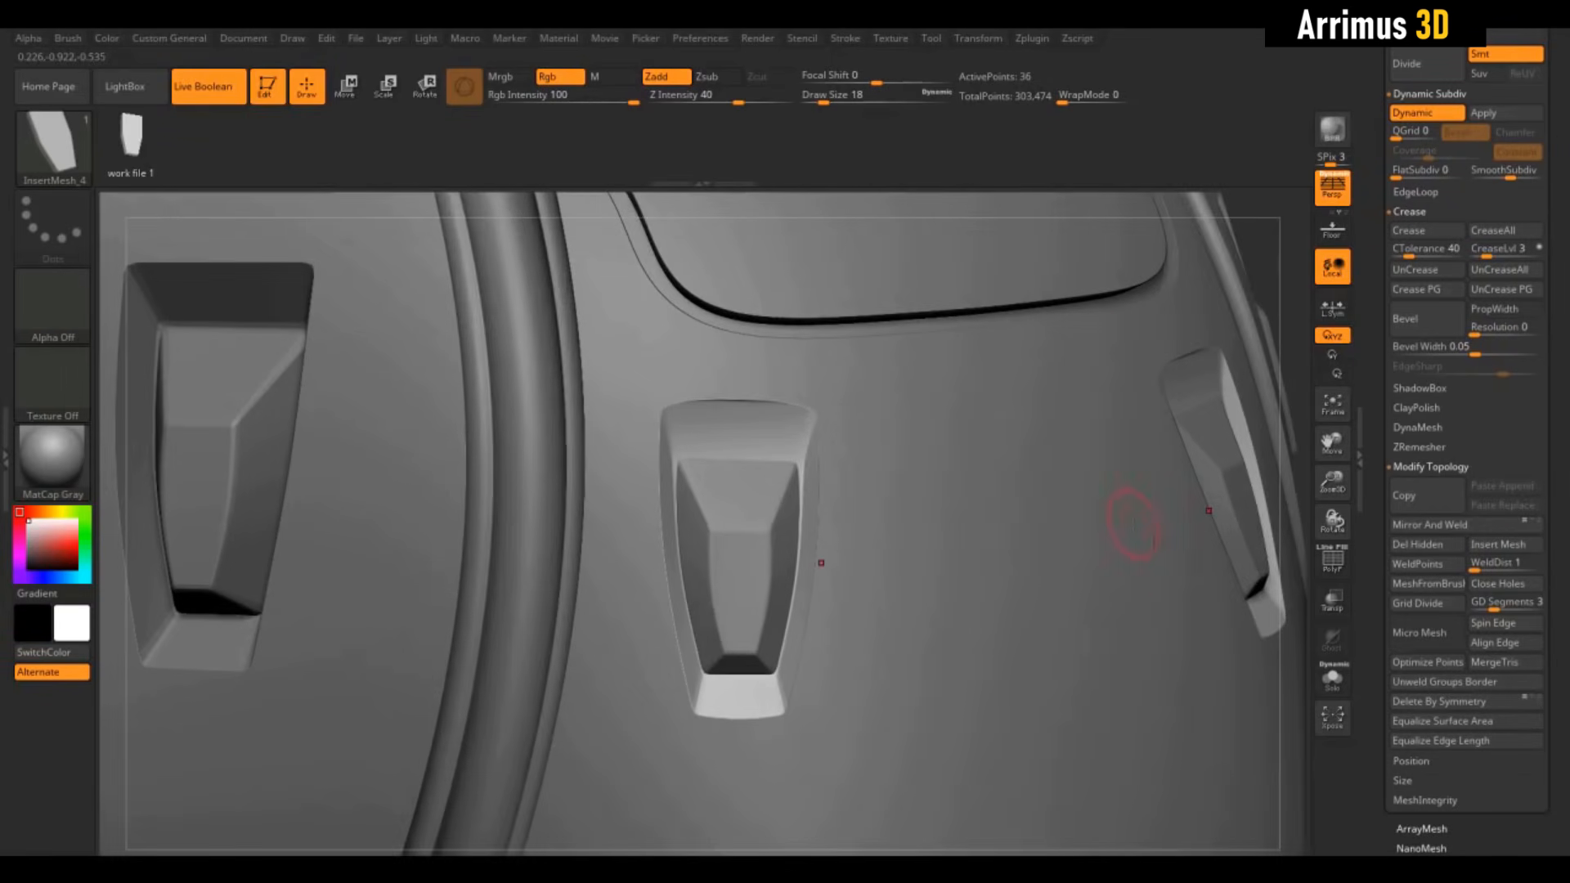
Isolate the central insert plate with Solo and crease its edges at tolerance 3
click(1333, 677)
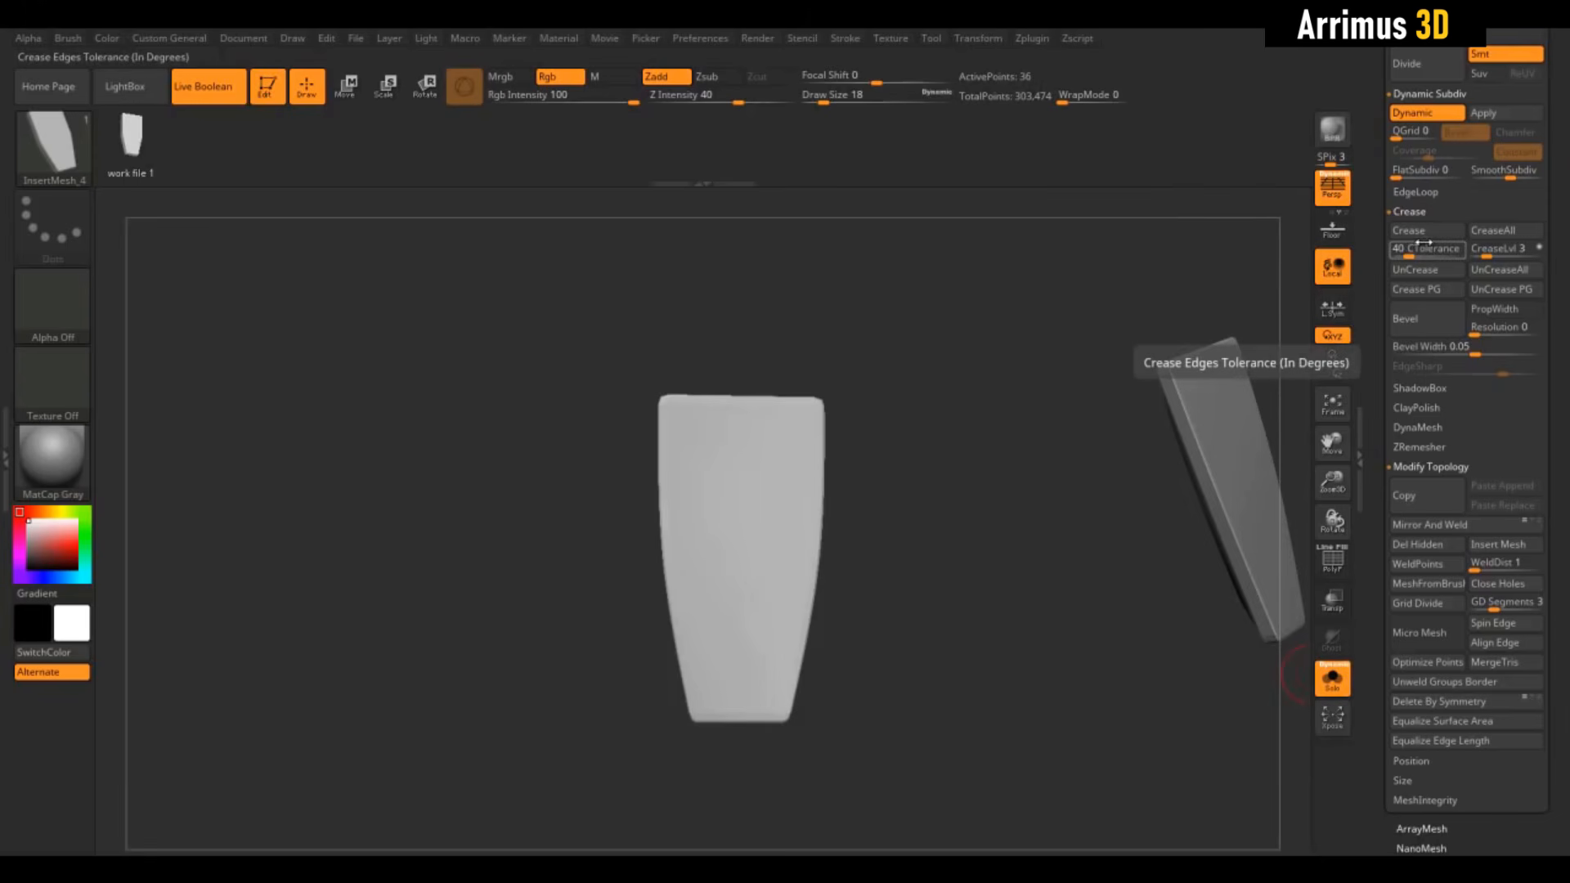
drag(1210, 425, 1065, 443)
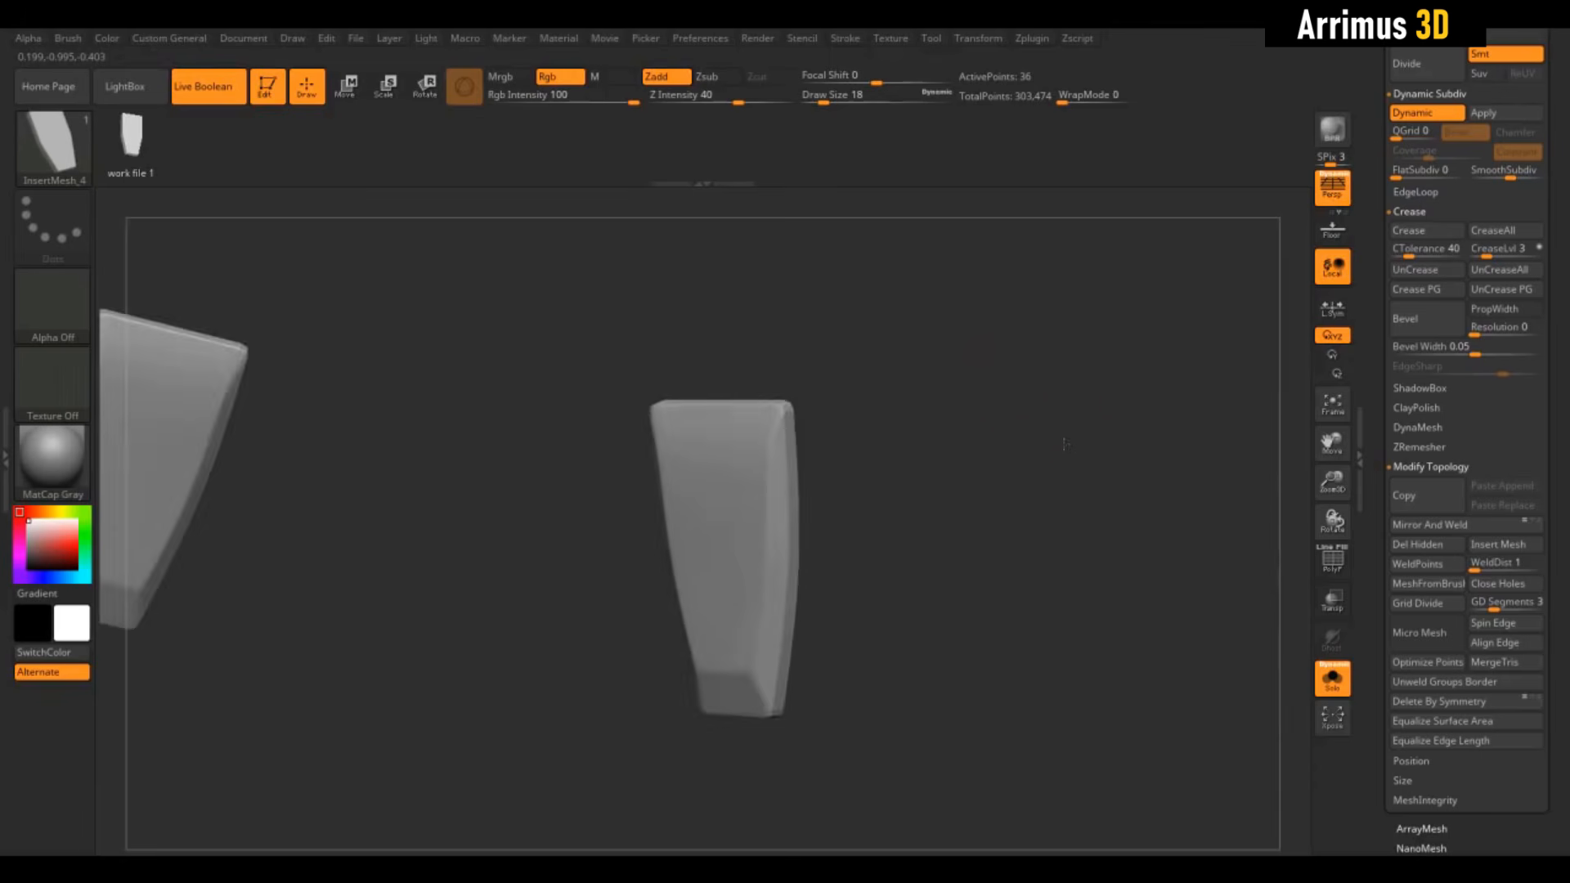
key(f)
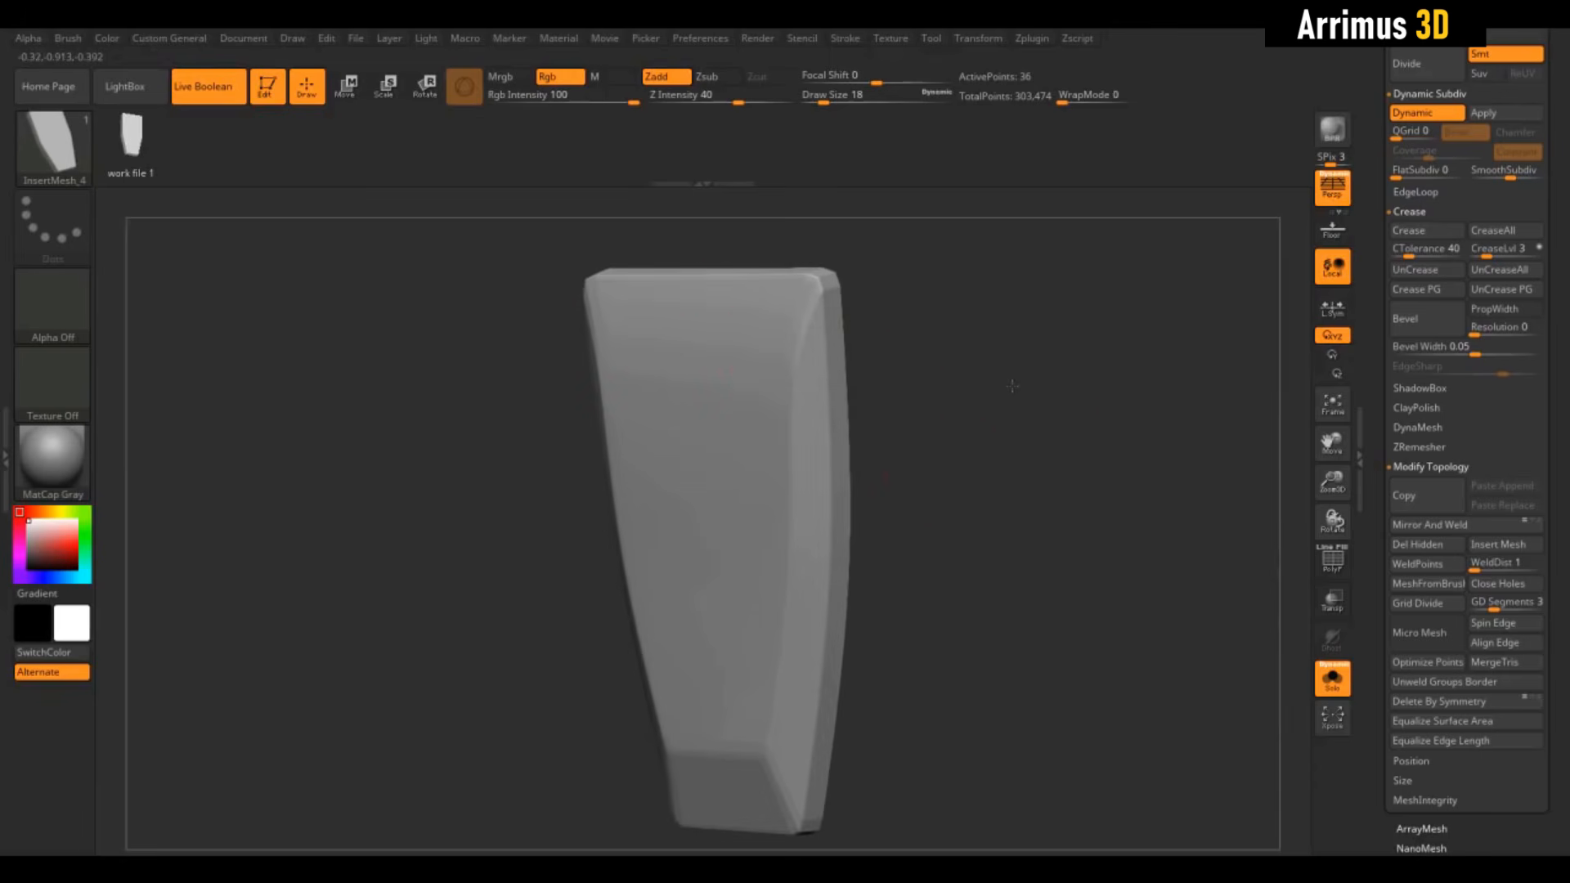
drag(1013, 385, 958, 382)
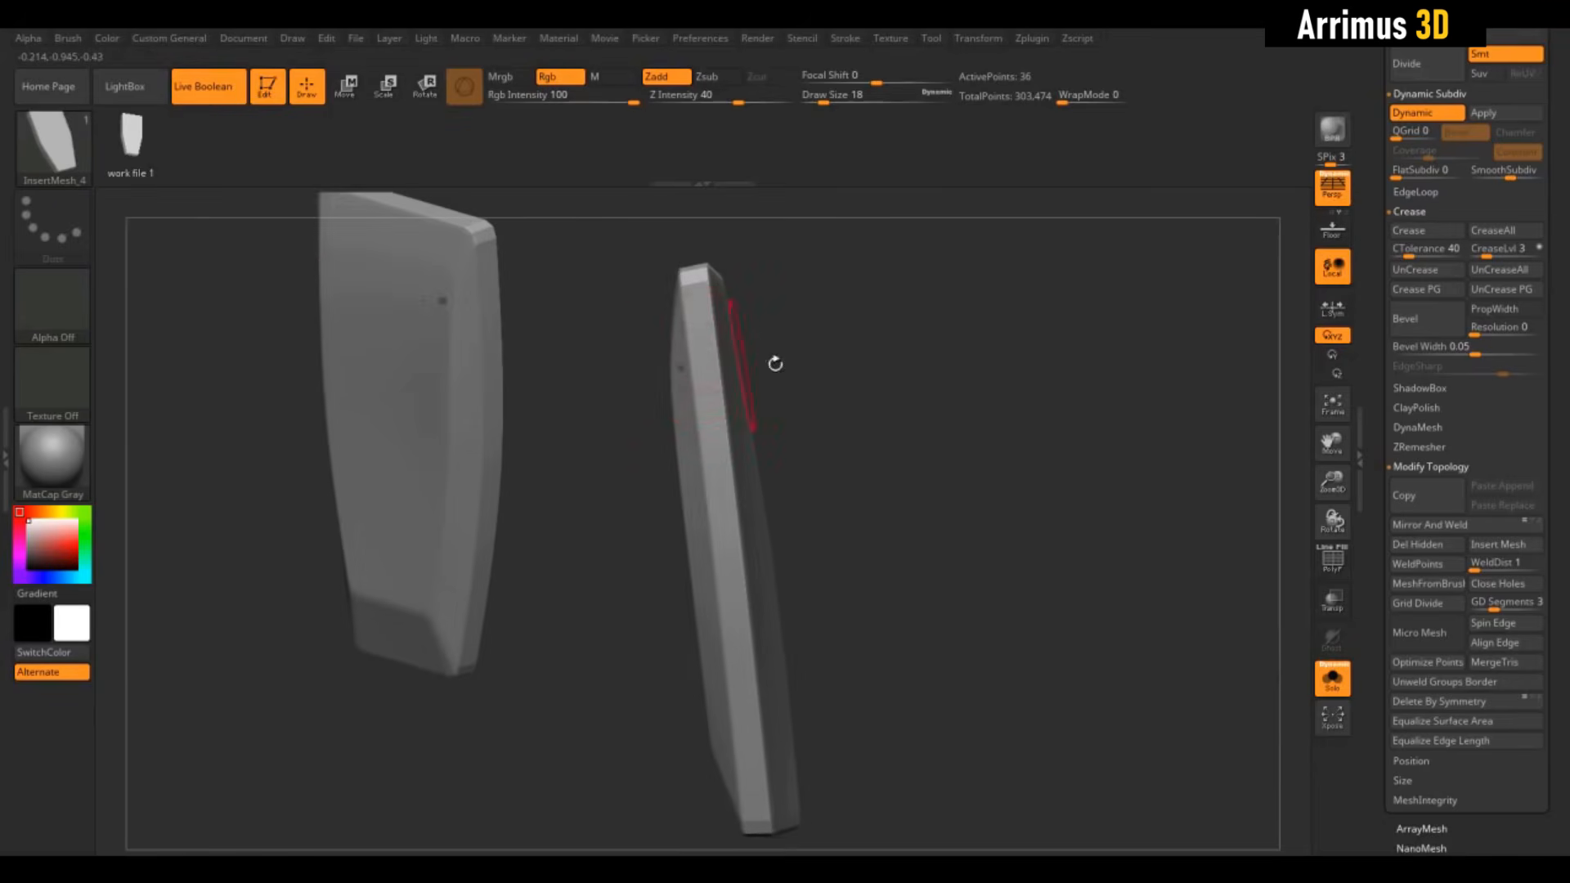
drag(775, 363, 747, 361)
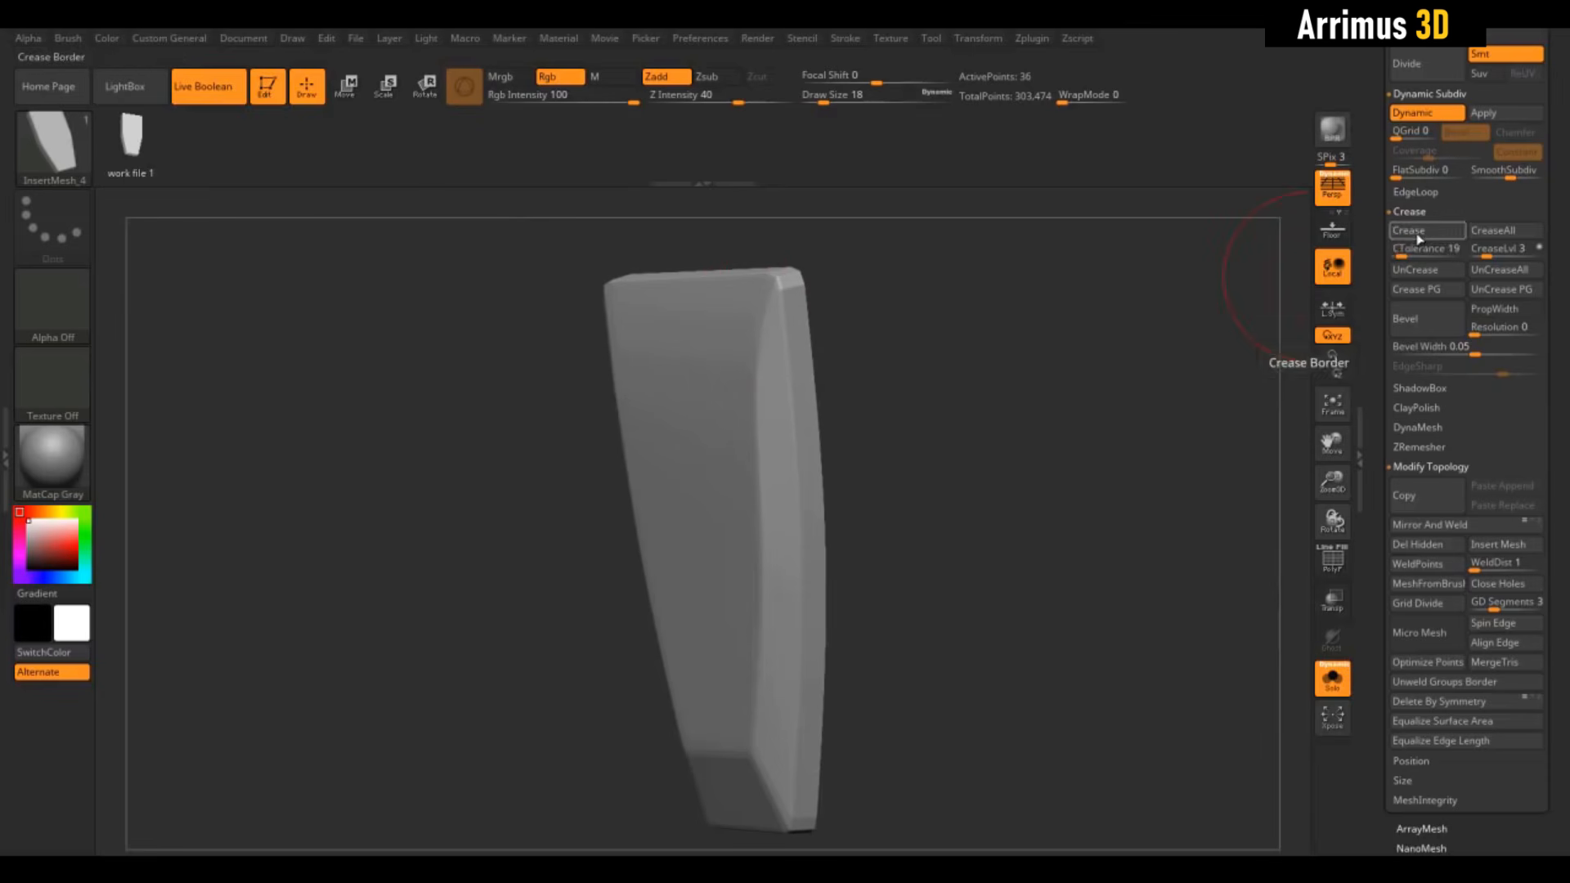
click(1414, 240)
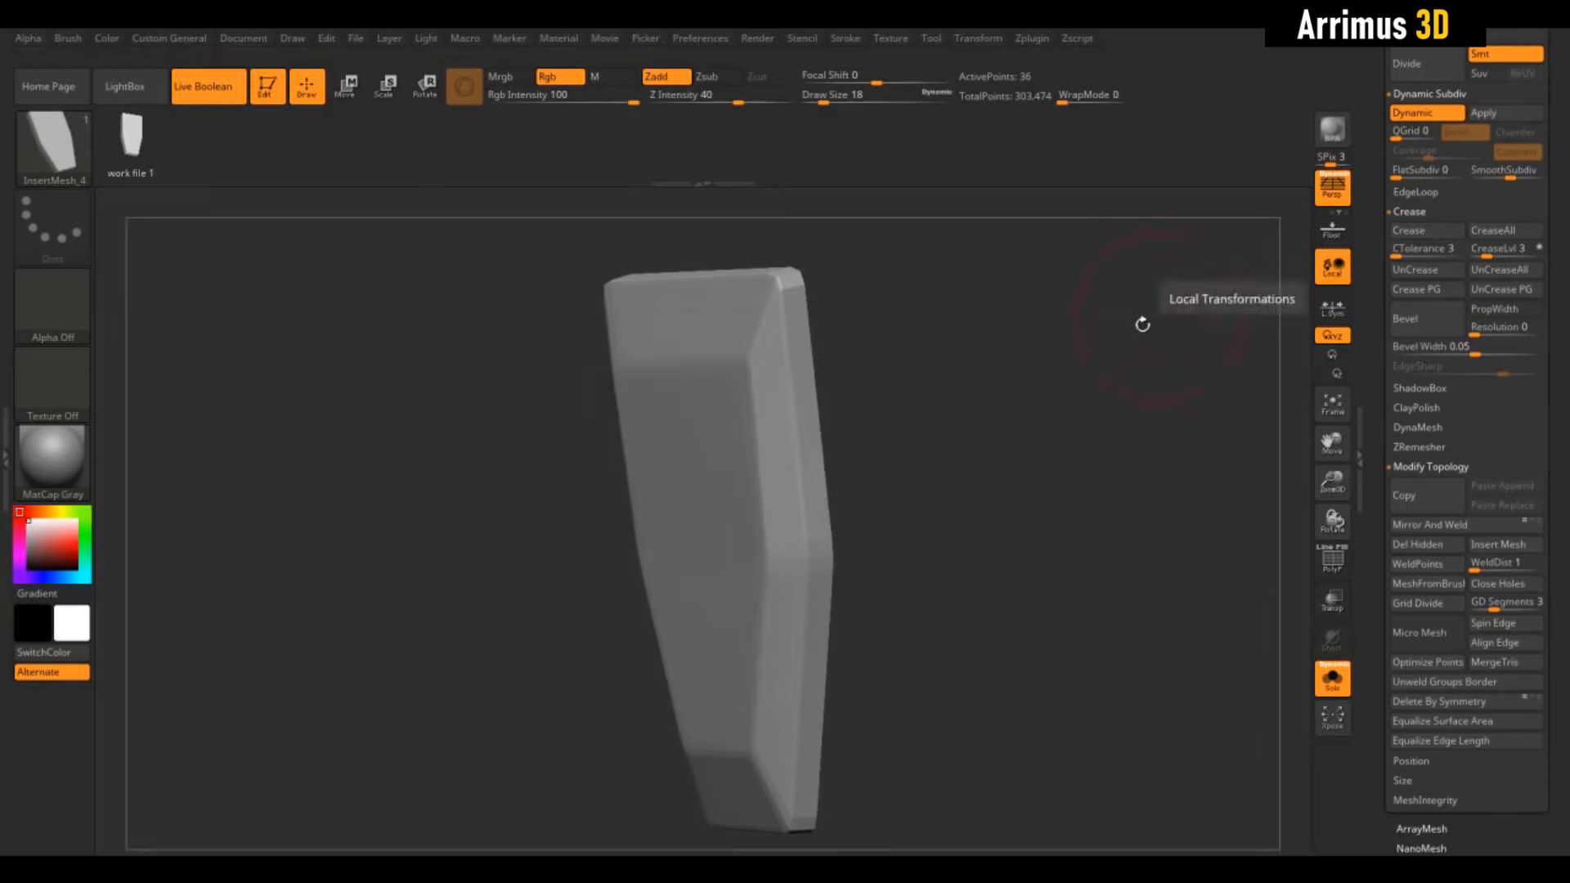
drag(1139, 322, 1047, 331)
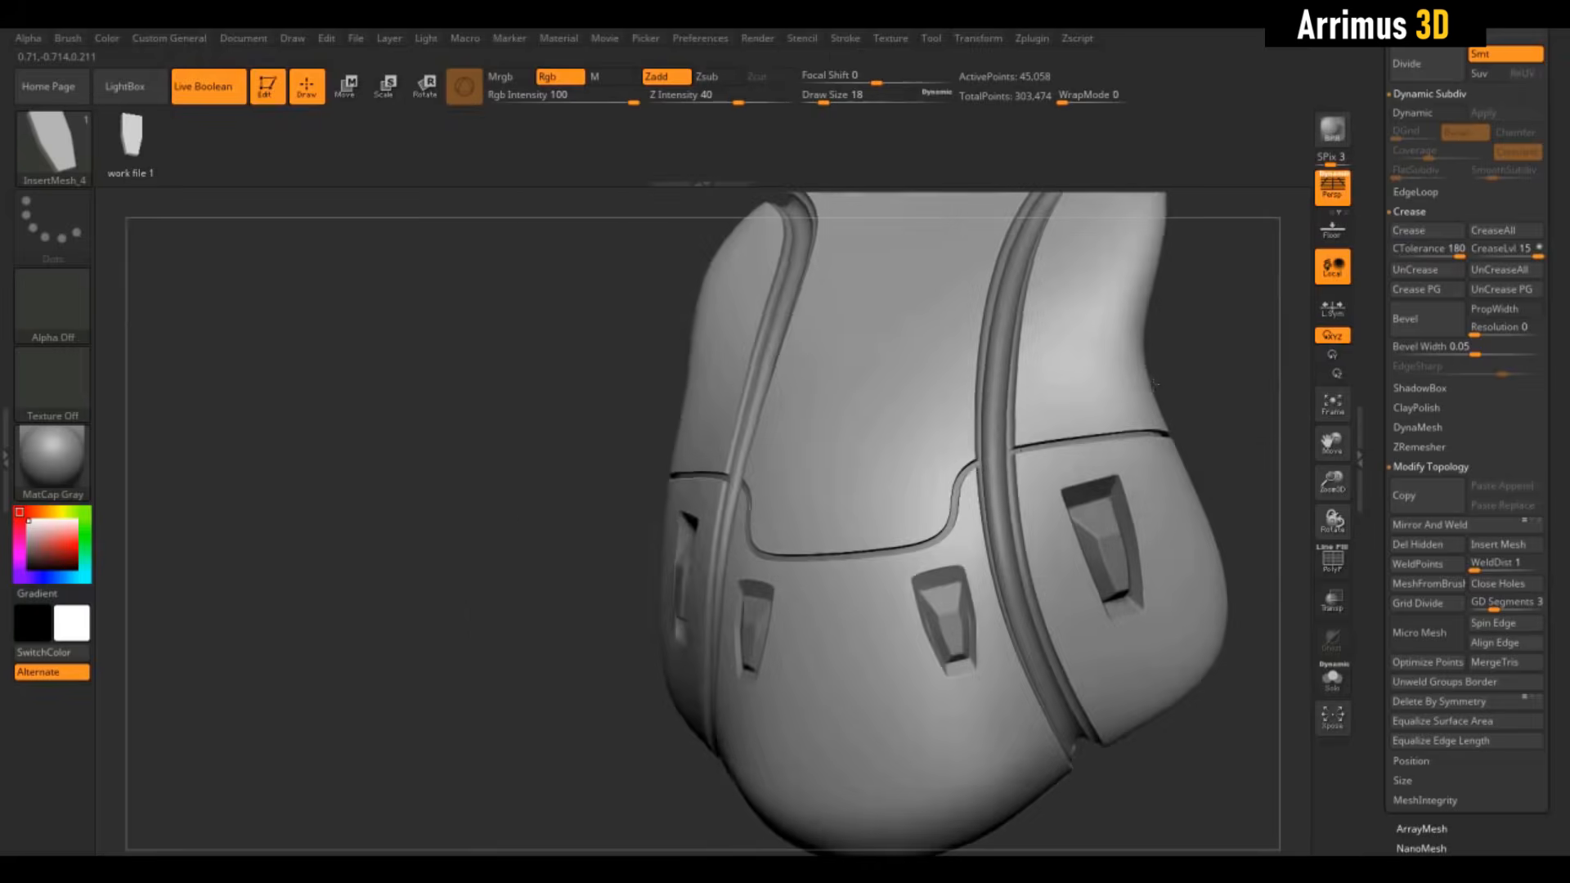
drag(1154, 384, 1076, 558)
Raise Z Intensity to 100
drag(1150, 365, 1203, 413)
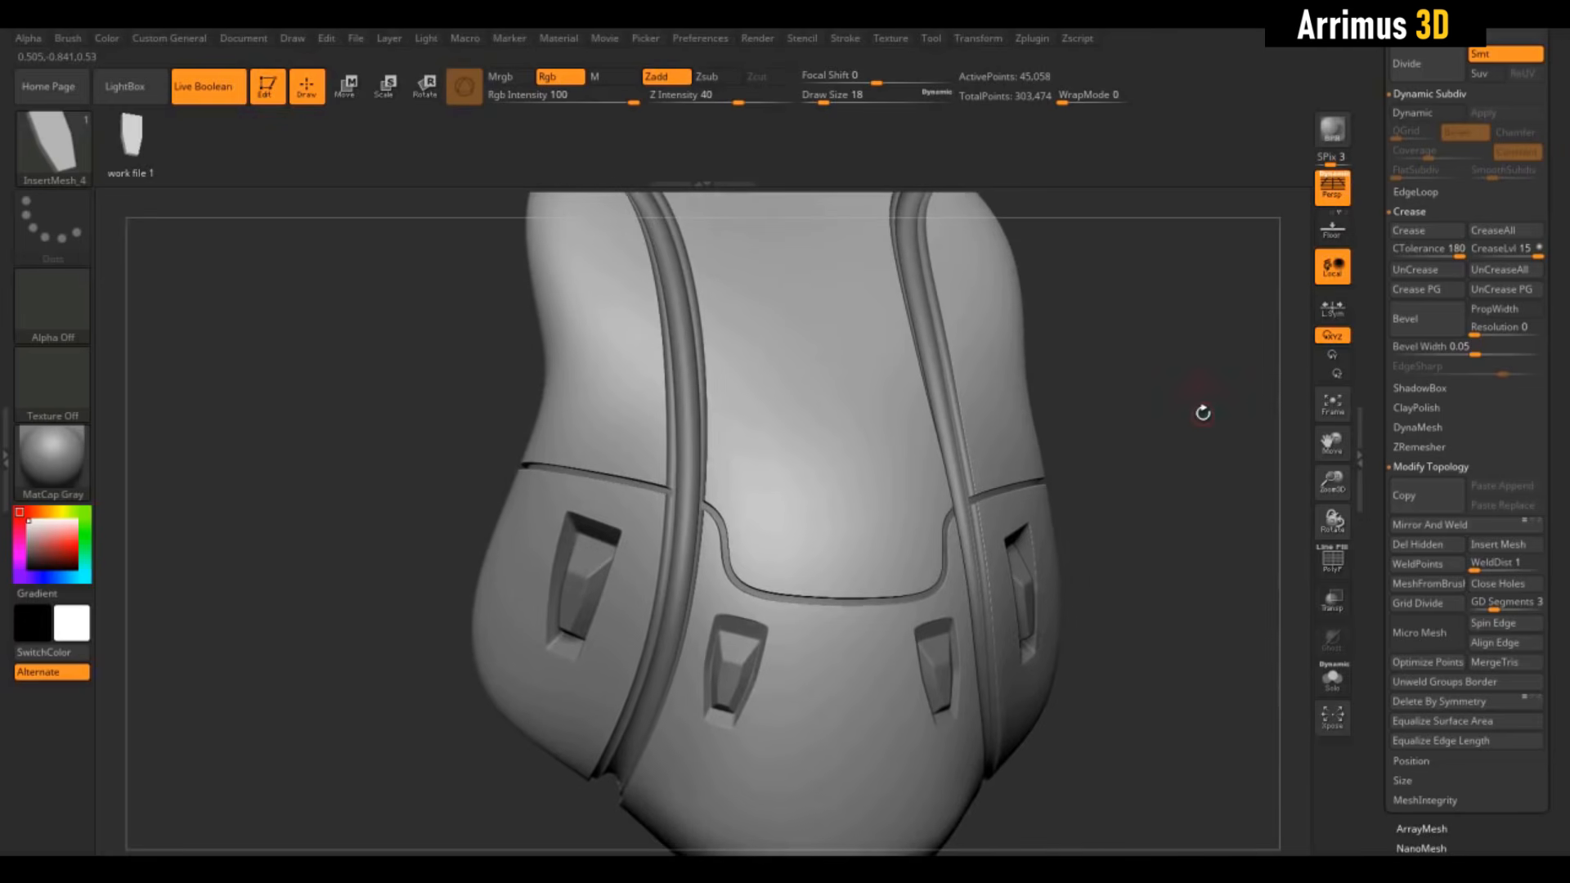
drag(1043, 418, 858, 176)
drag(739, 102, 700, 99)
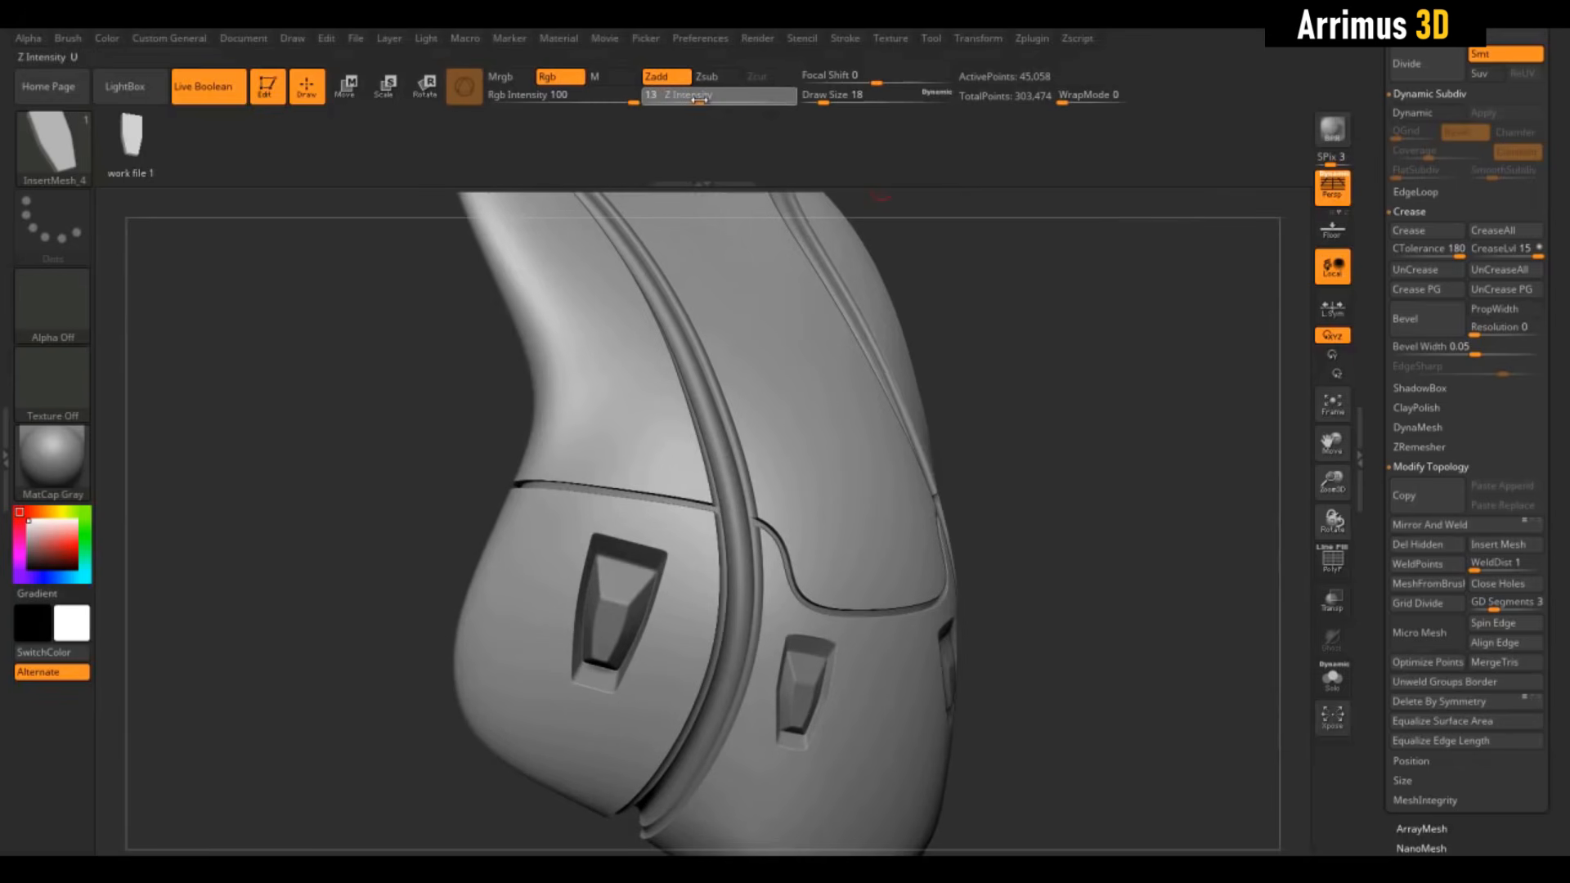
drag(800, 109, 799, 109)
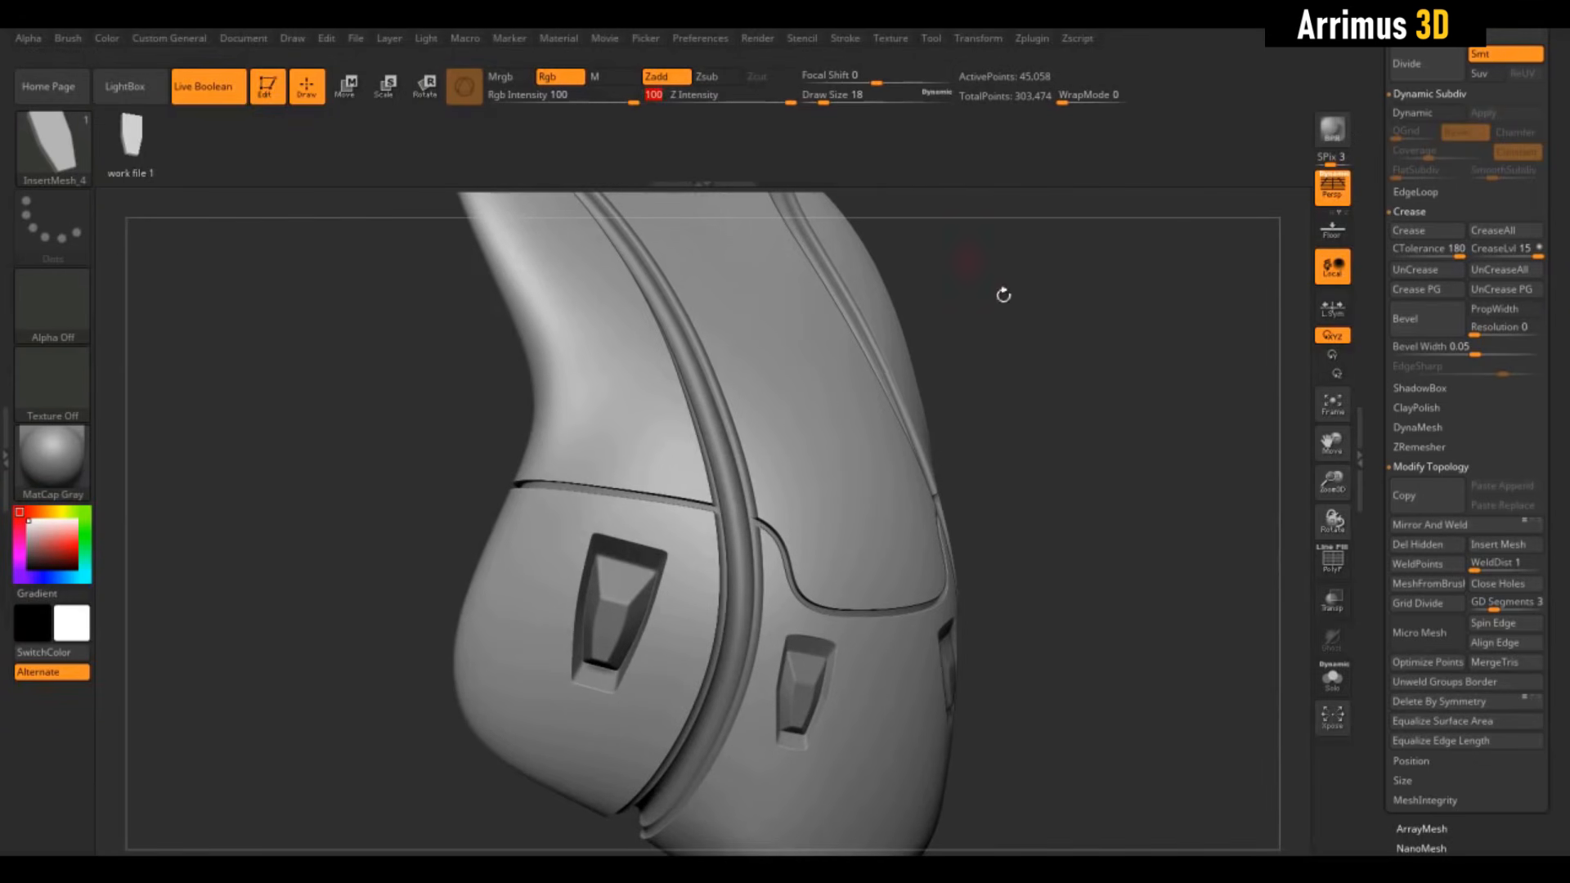
drag(1003, 295, 1059, 342)
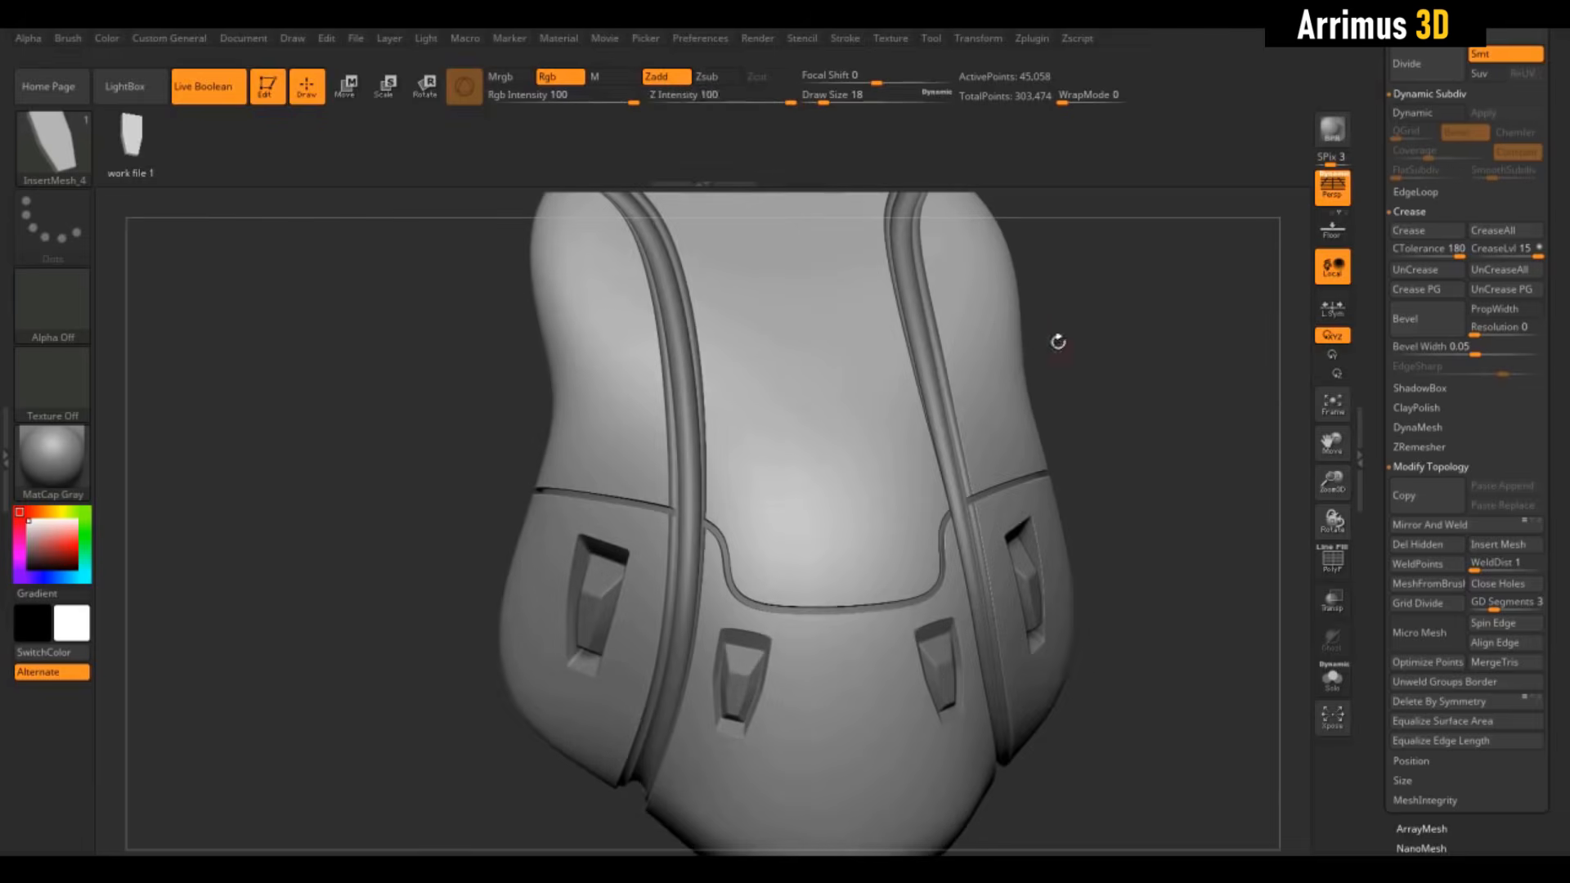
Set the brush Strength Multiplier to 5 under Brush > Modifiers
click(72, 40)
scroll(203, 650, down, 5)
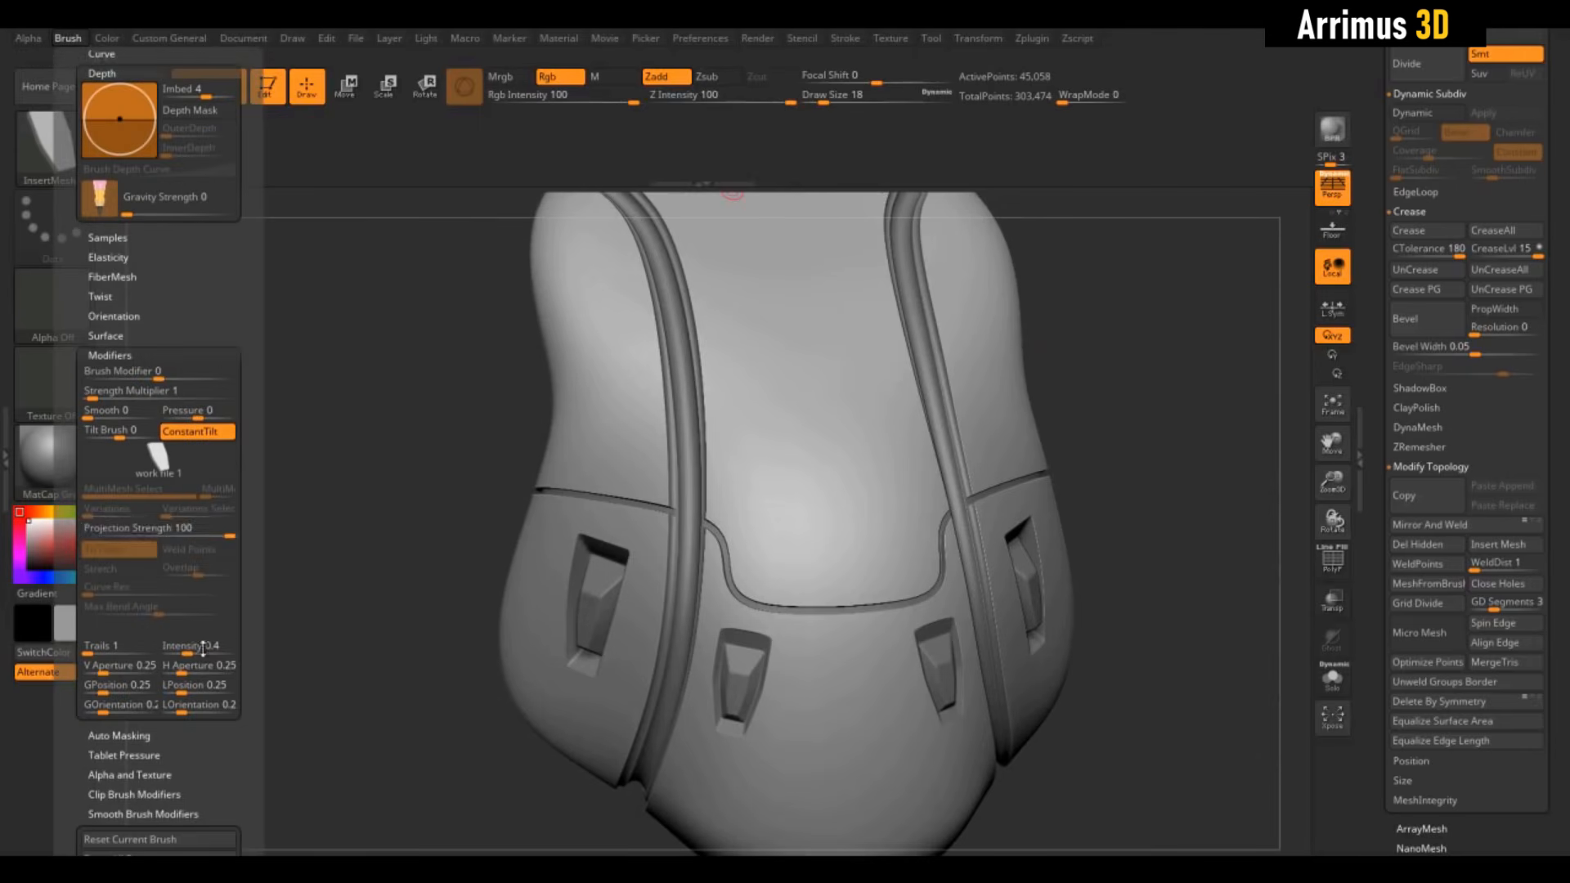
click(124, 392)
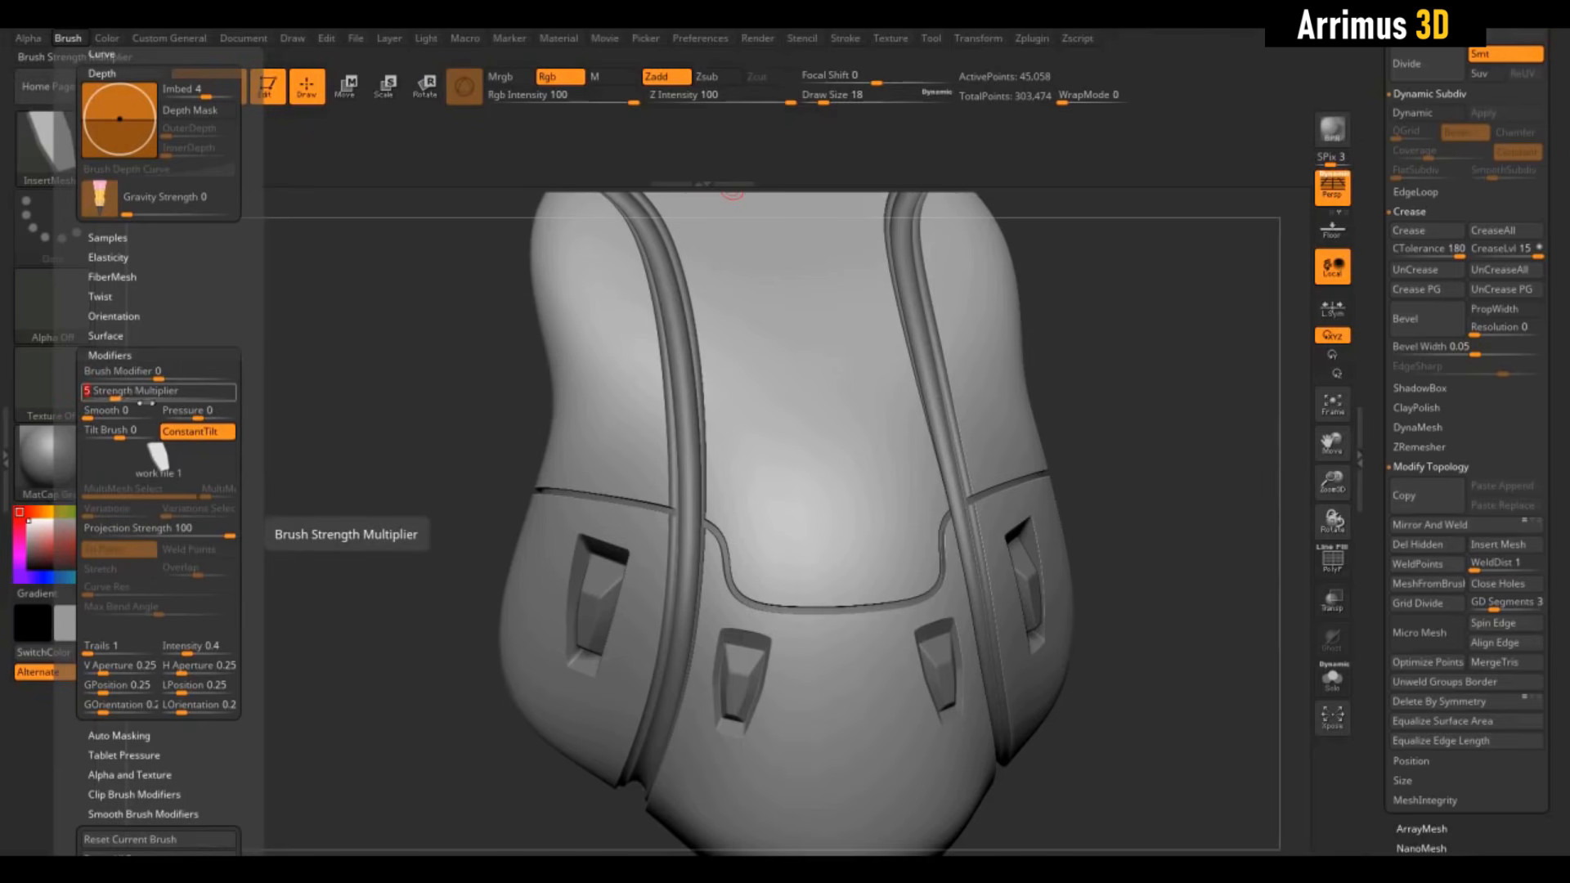
text(5)
key(Return)
Test the insert brush with mirrored blocks on the chest, then undo them
drag(1214, 365, 1278, 363)
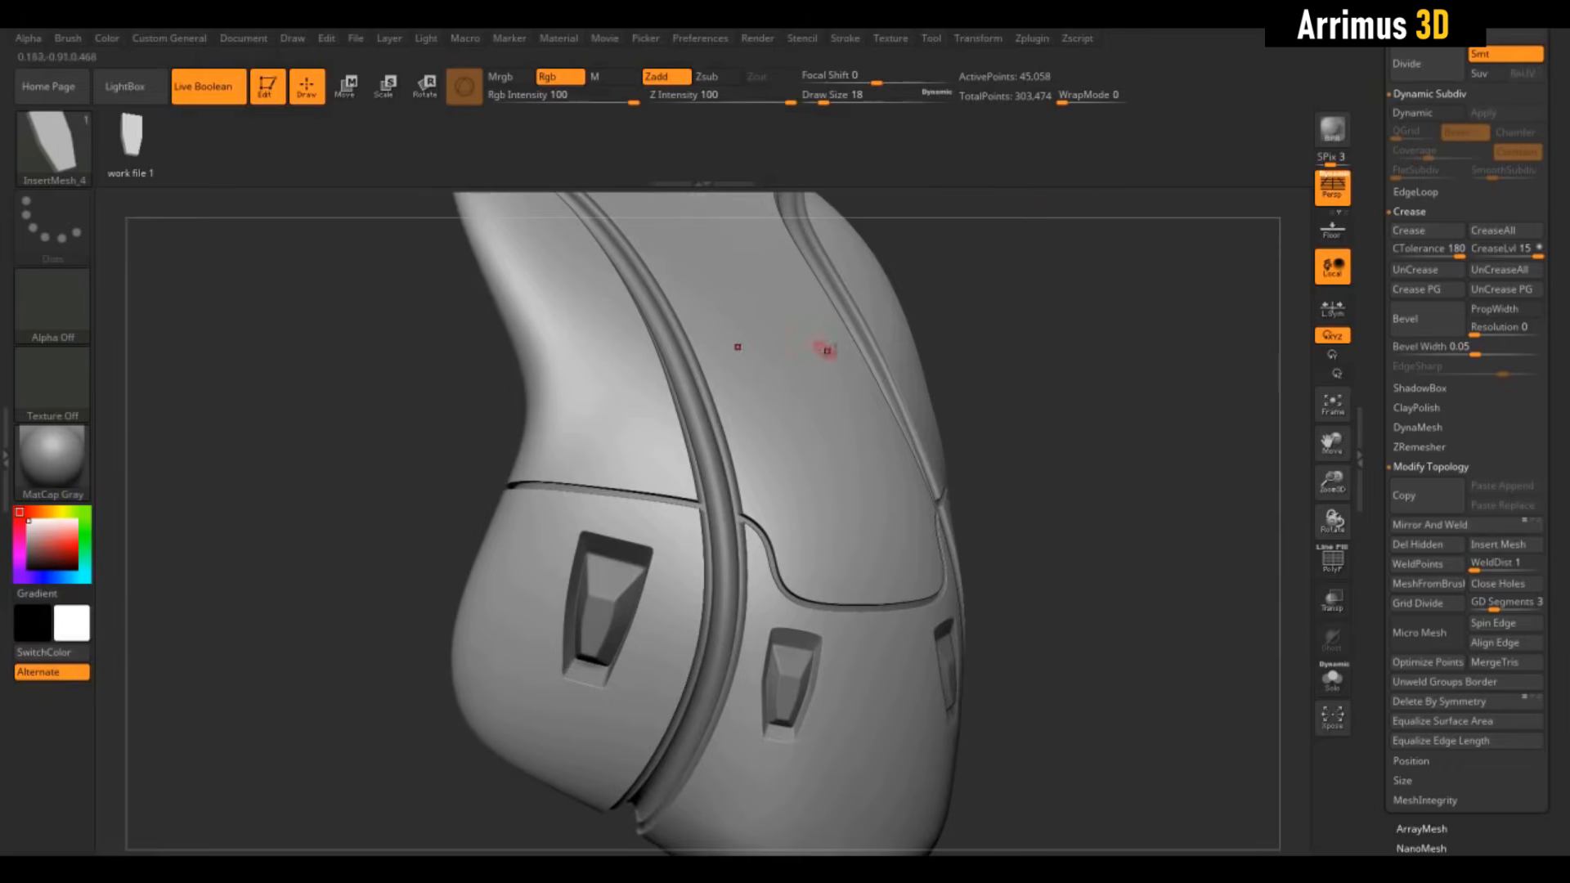
drag(1138, 407, 1084, 411)
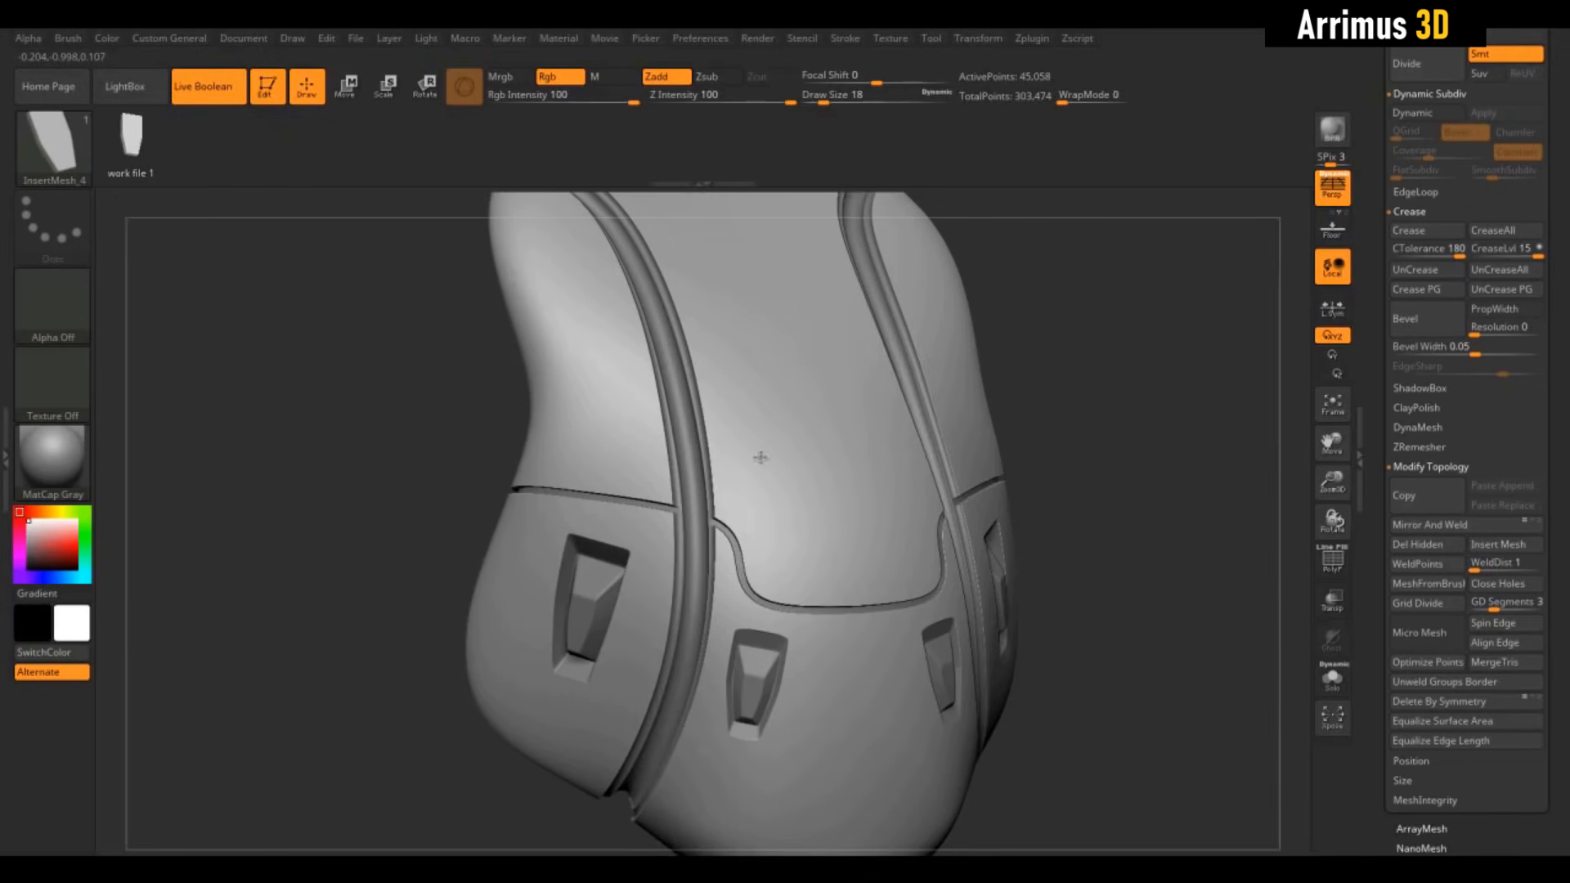
drag(765, 474, 756, 516)
drag(1043, 397, 1164, 361)
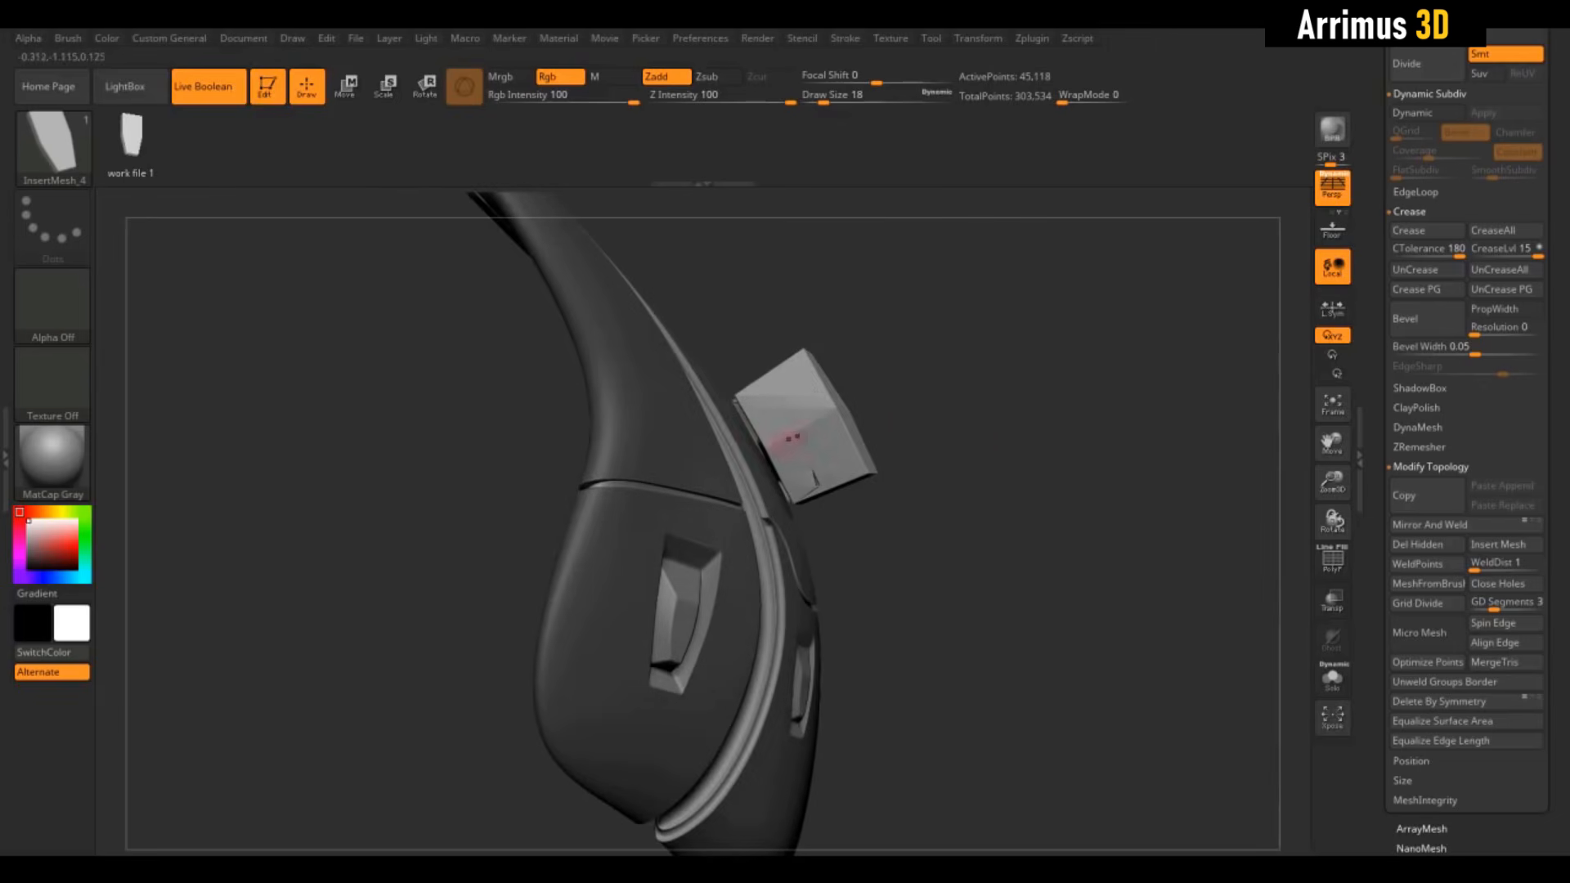
drag(987, 449, 654, 442)
key(ctrl+z)
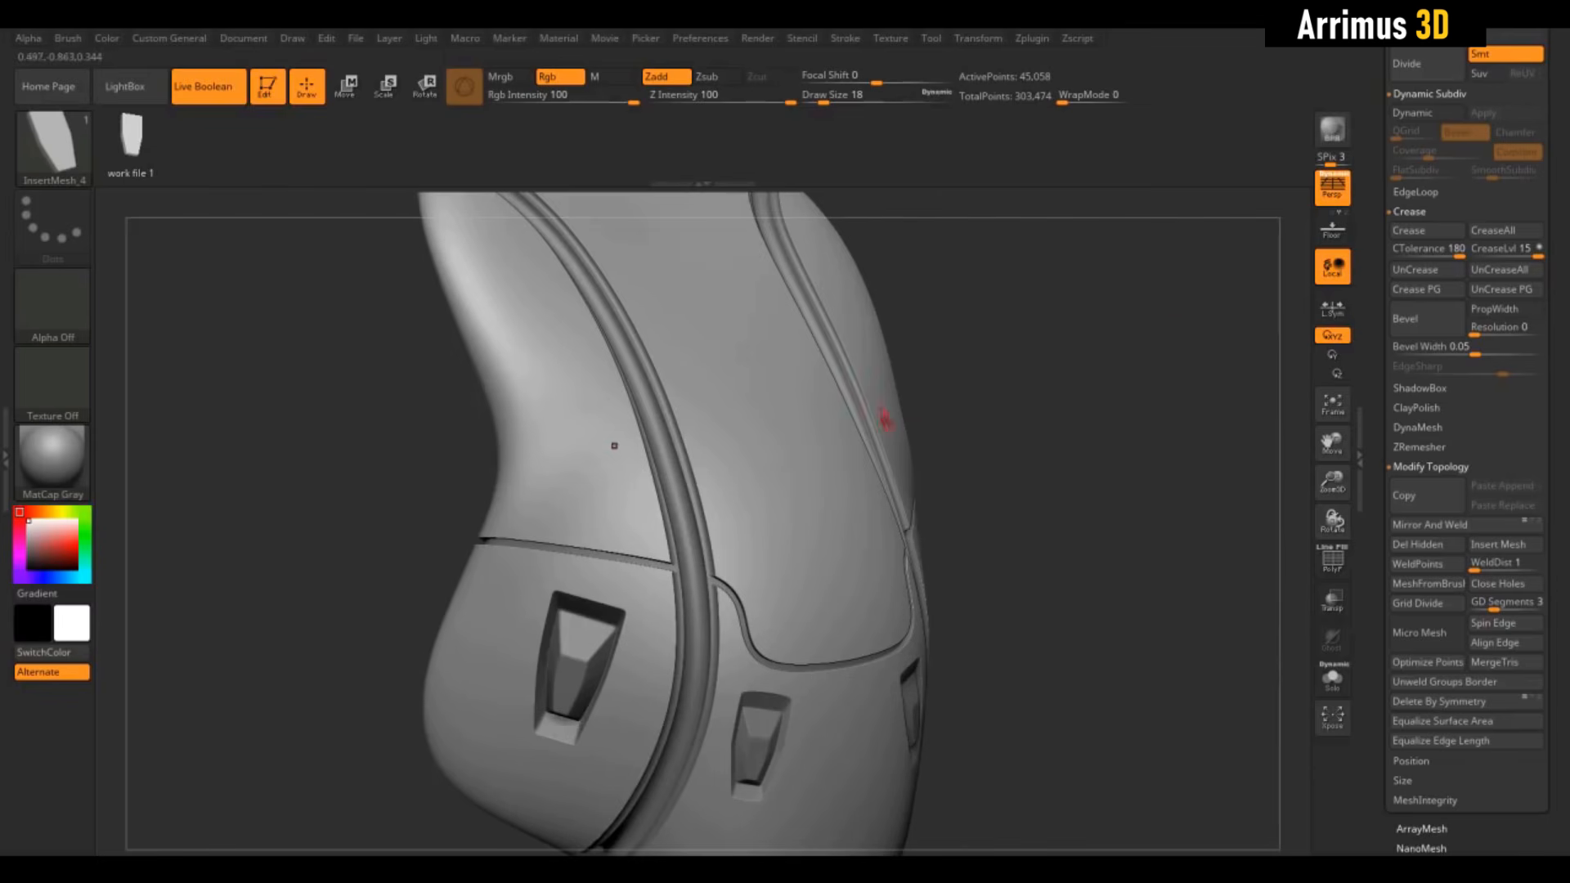
drag(1112, 370, 1090, 369)
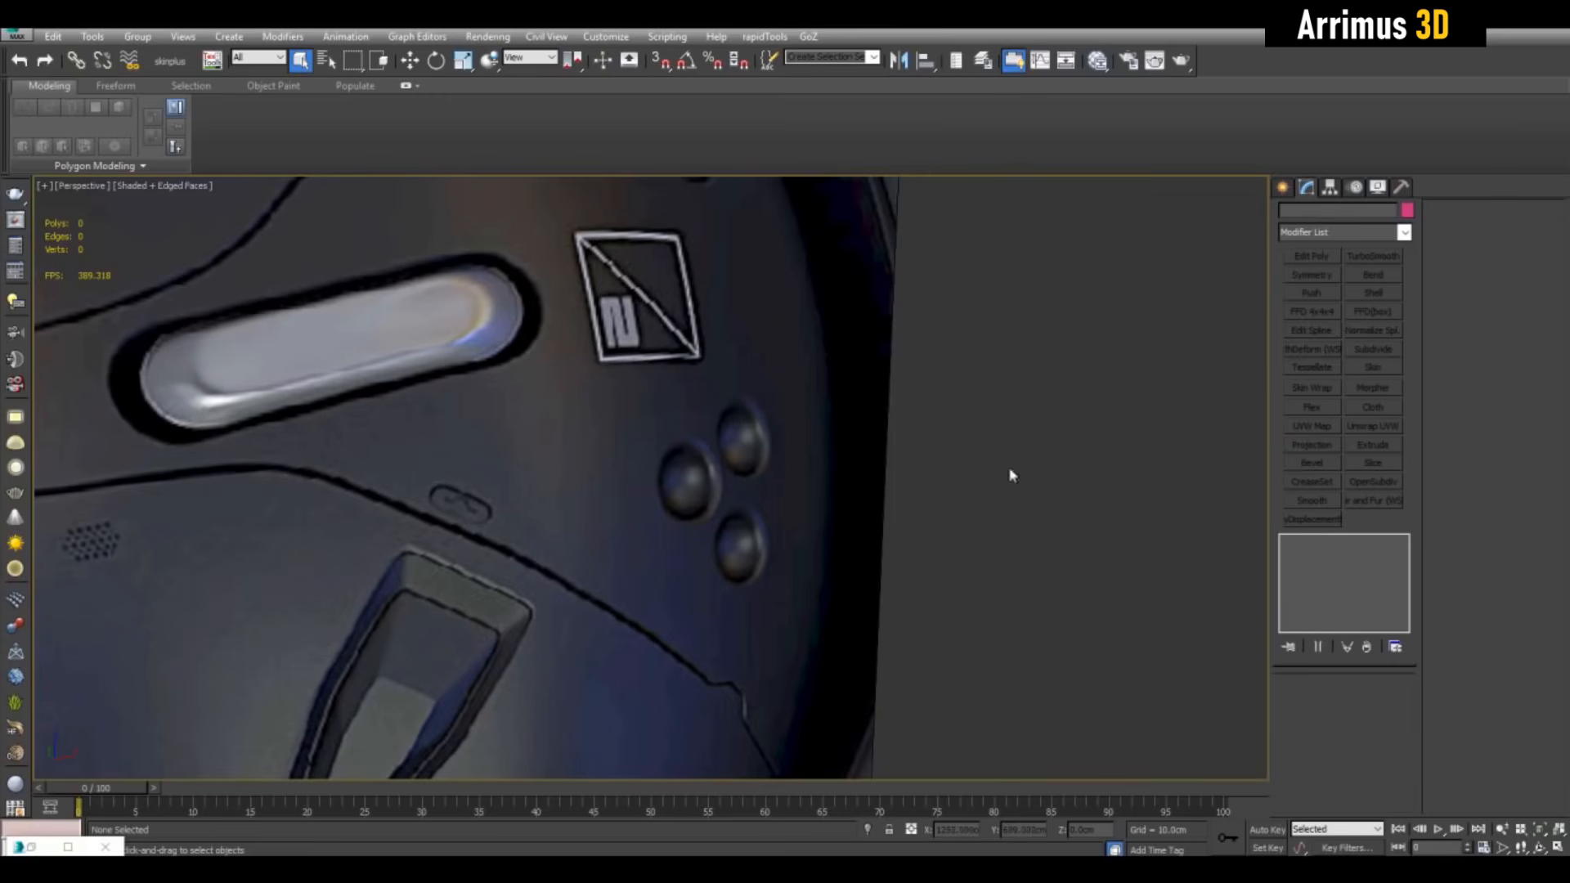
mouse_move(1012, 473)
middle_down()
mouse_move(1056, 422)
mouse_move(1028, 449)
middle_up()
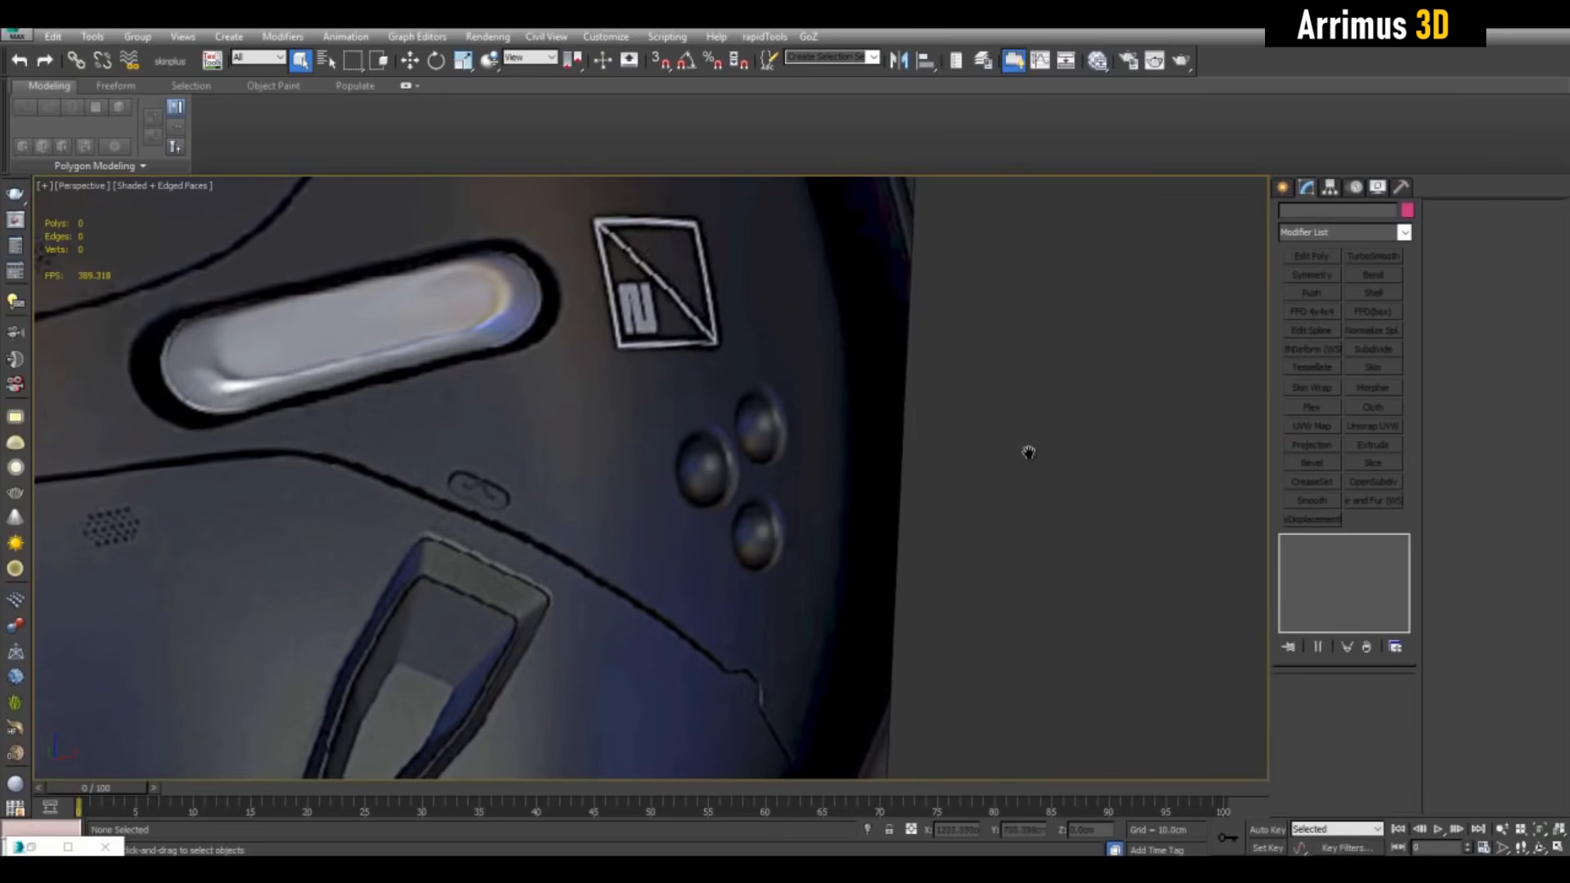
Draw a sphere over a reference button in the maximized Front view
scroll(965, 446, up, 3)
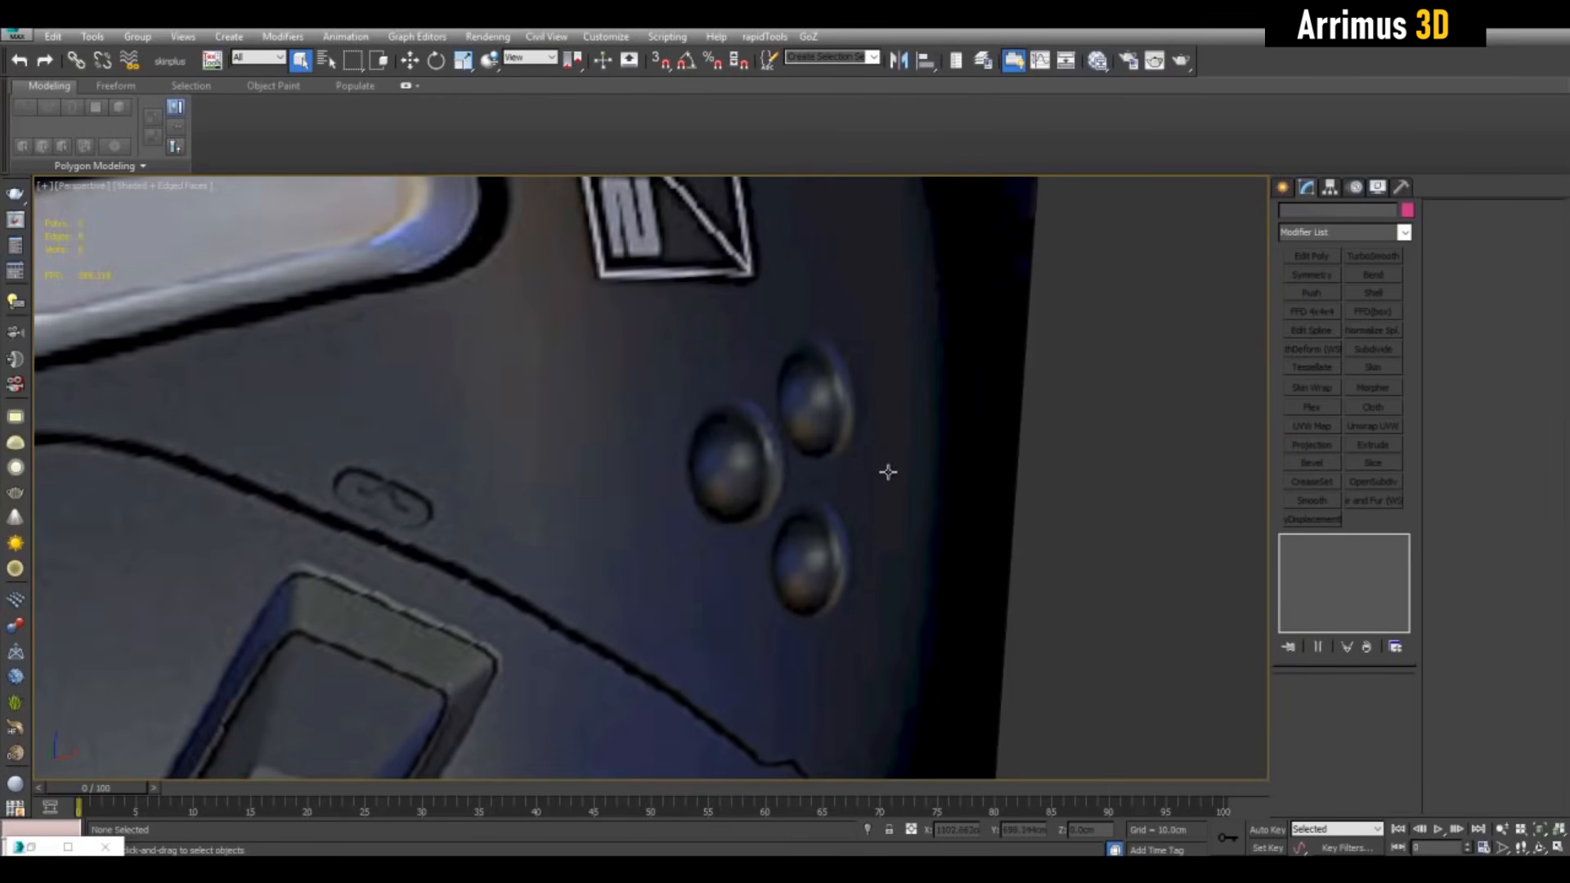
alt+middle_drag(888, 472, 771, 431)
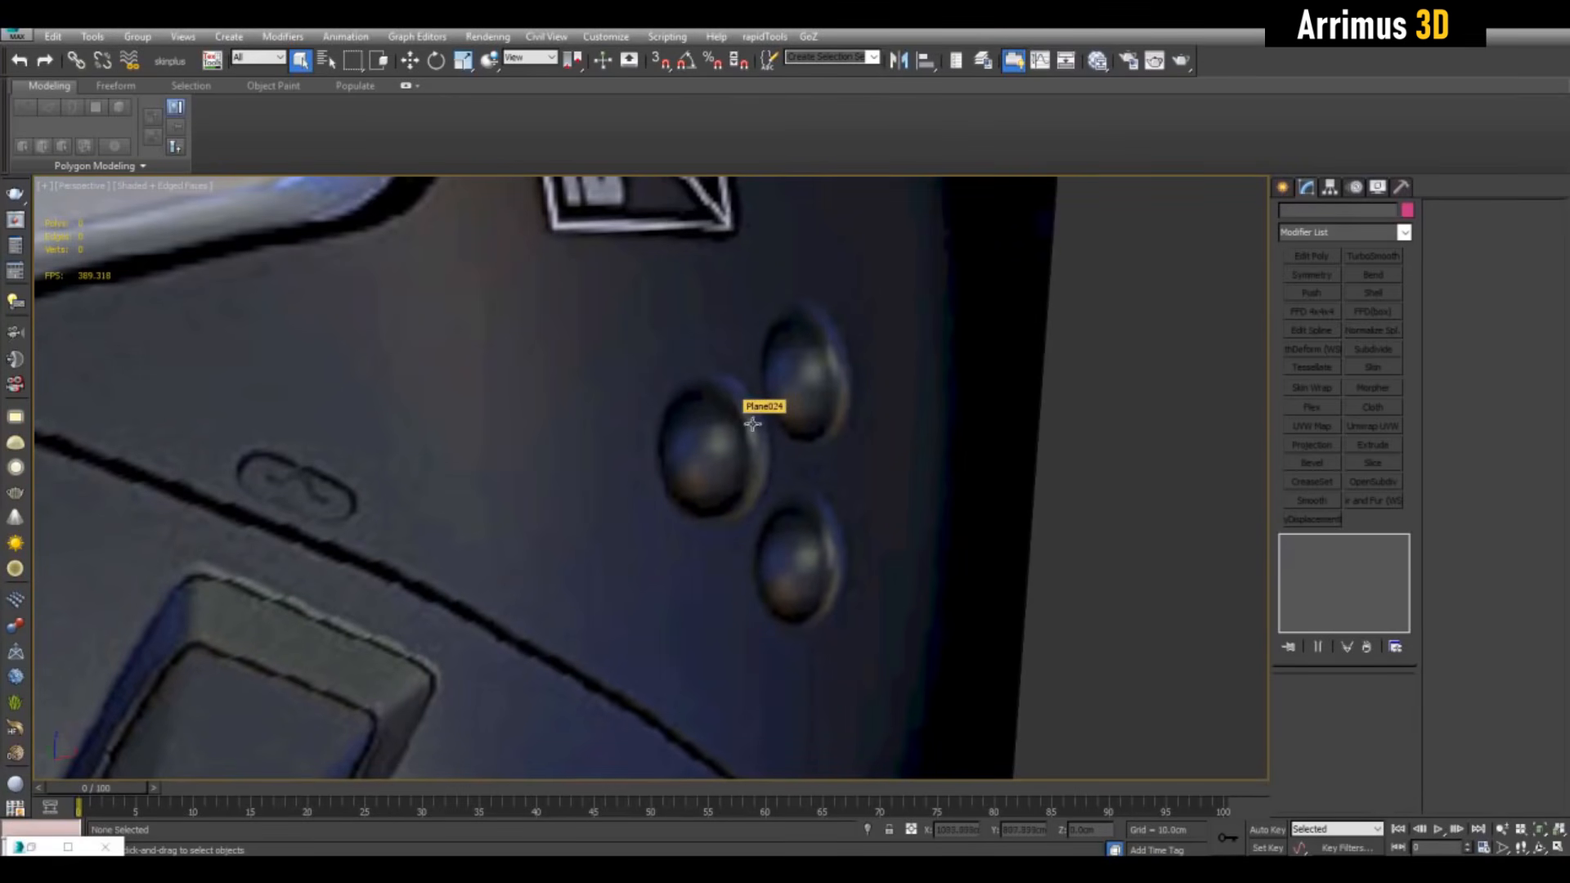
scroll(752, 425, down, 1)
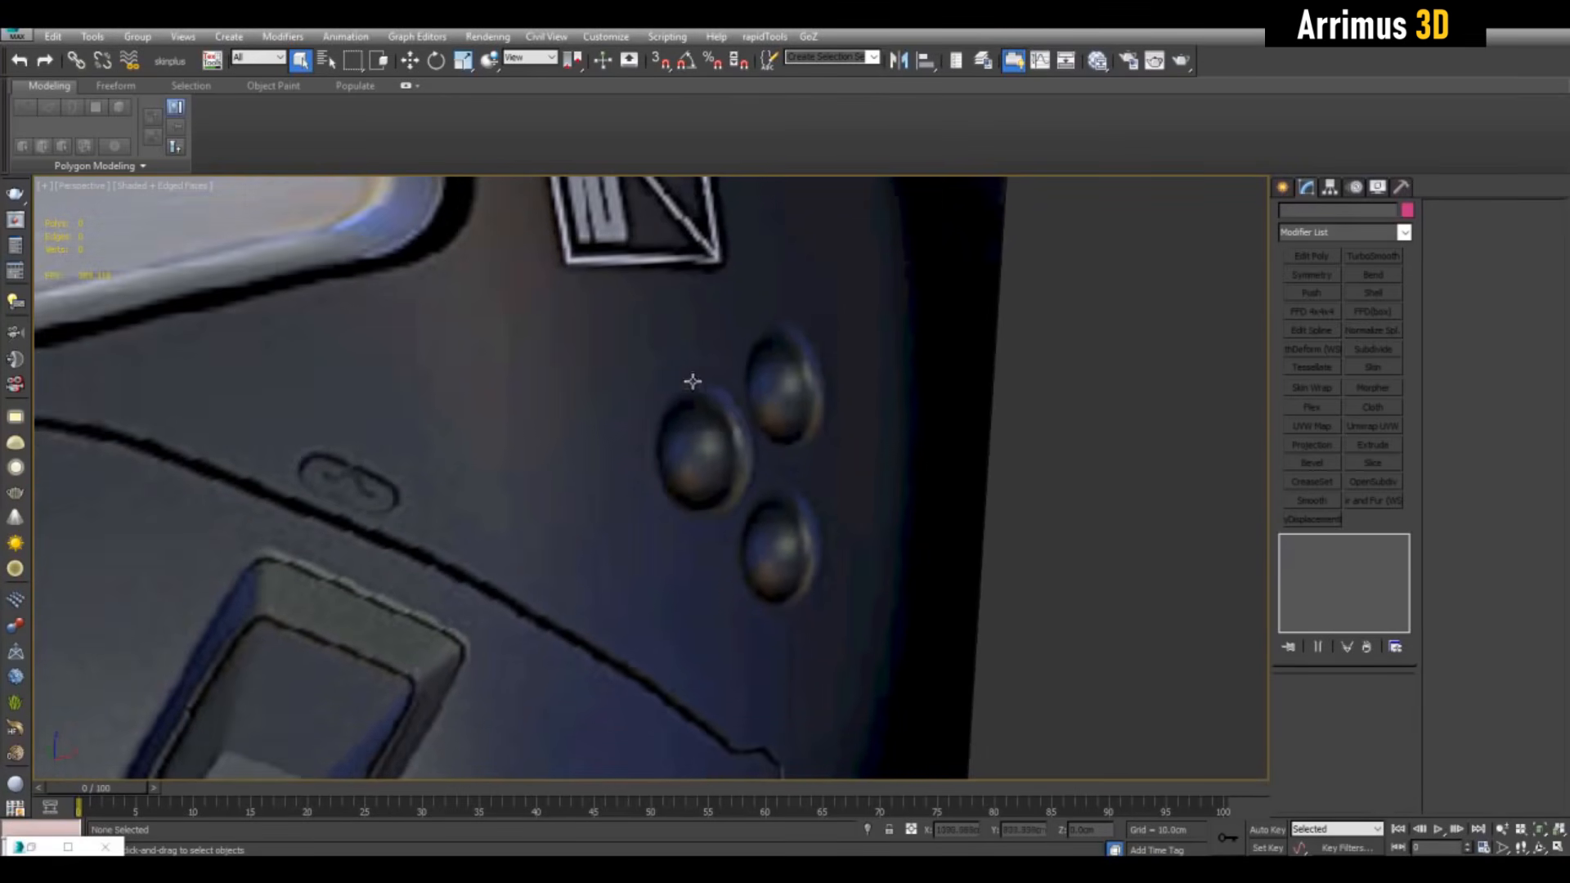
click(1283, 193)
key(alt+w)
right_click(1143, 323)
key(alt+w)
click(1311, 309)
scroll(940, 450, up, 4)
drag(664, 428, 708, 495)
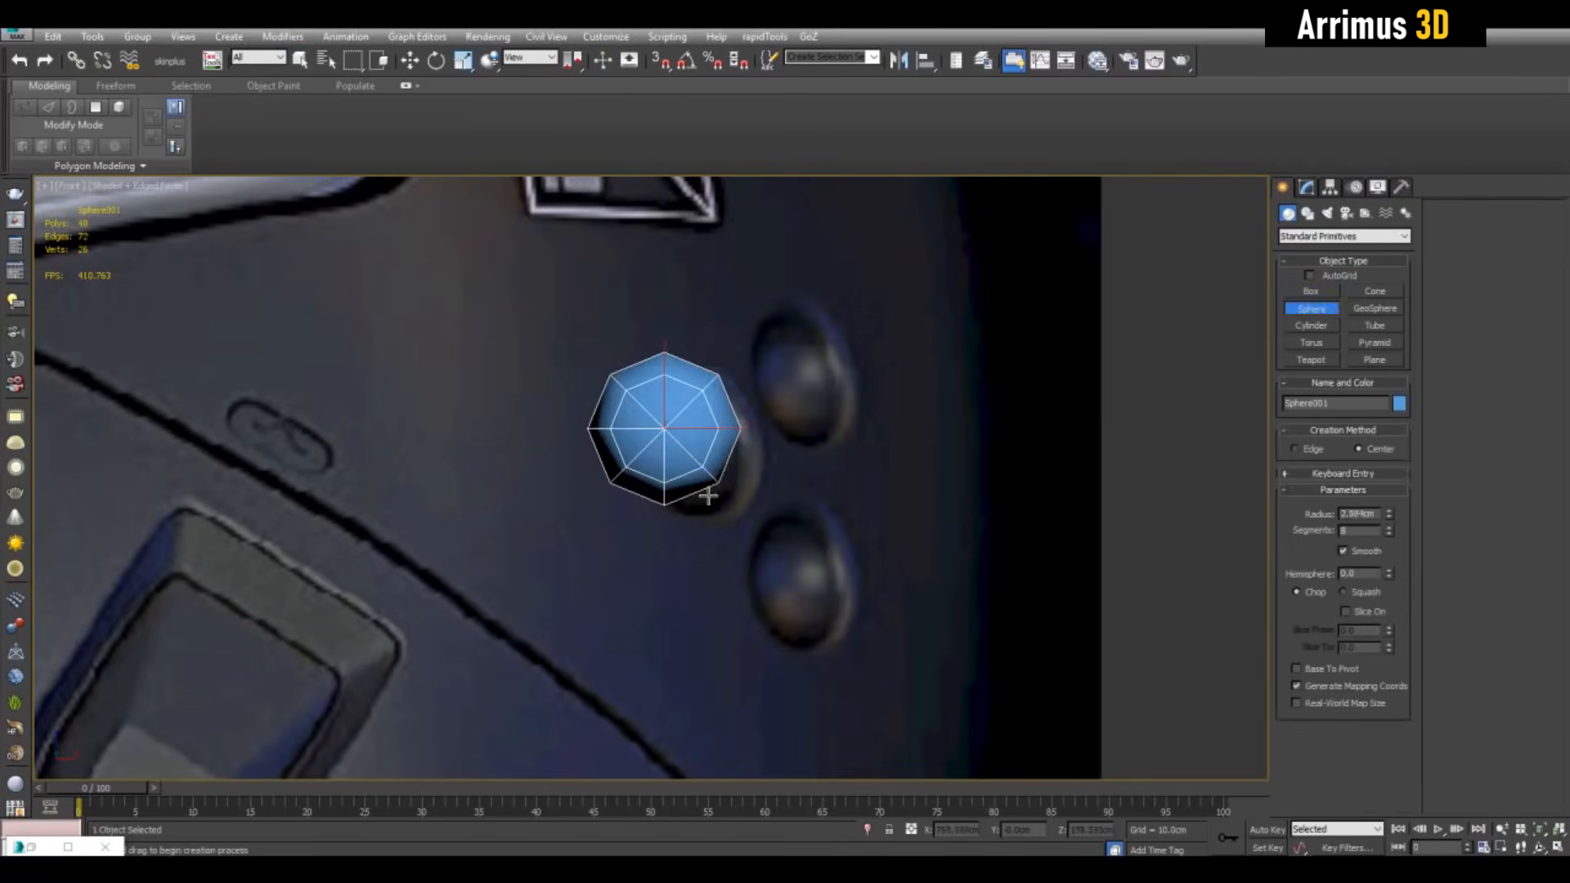
right_click(709, 497)
Set the sphere's Segments to 8
click(1307, 187)
middle_drag(1088, 562, 1093, 572)
scroll(1093, 572, up, 2)
drag(1354, 725, 1310, 720)
text(32)
key(Return)
middle_drag(1047, 615, 1031, 600)
drag(1361, 725, 1227, 683)
text(8)
key(Return)
Add Edit Poly and remove the selected edges from the sphere
click(1311, 256)
scroll(654, 298, up, 2)
middle_drag(654, 298, 697, 415)
key(2)
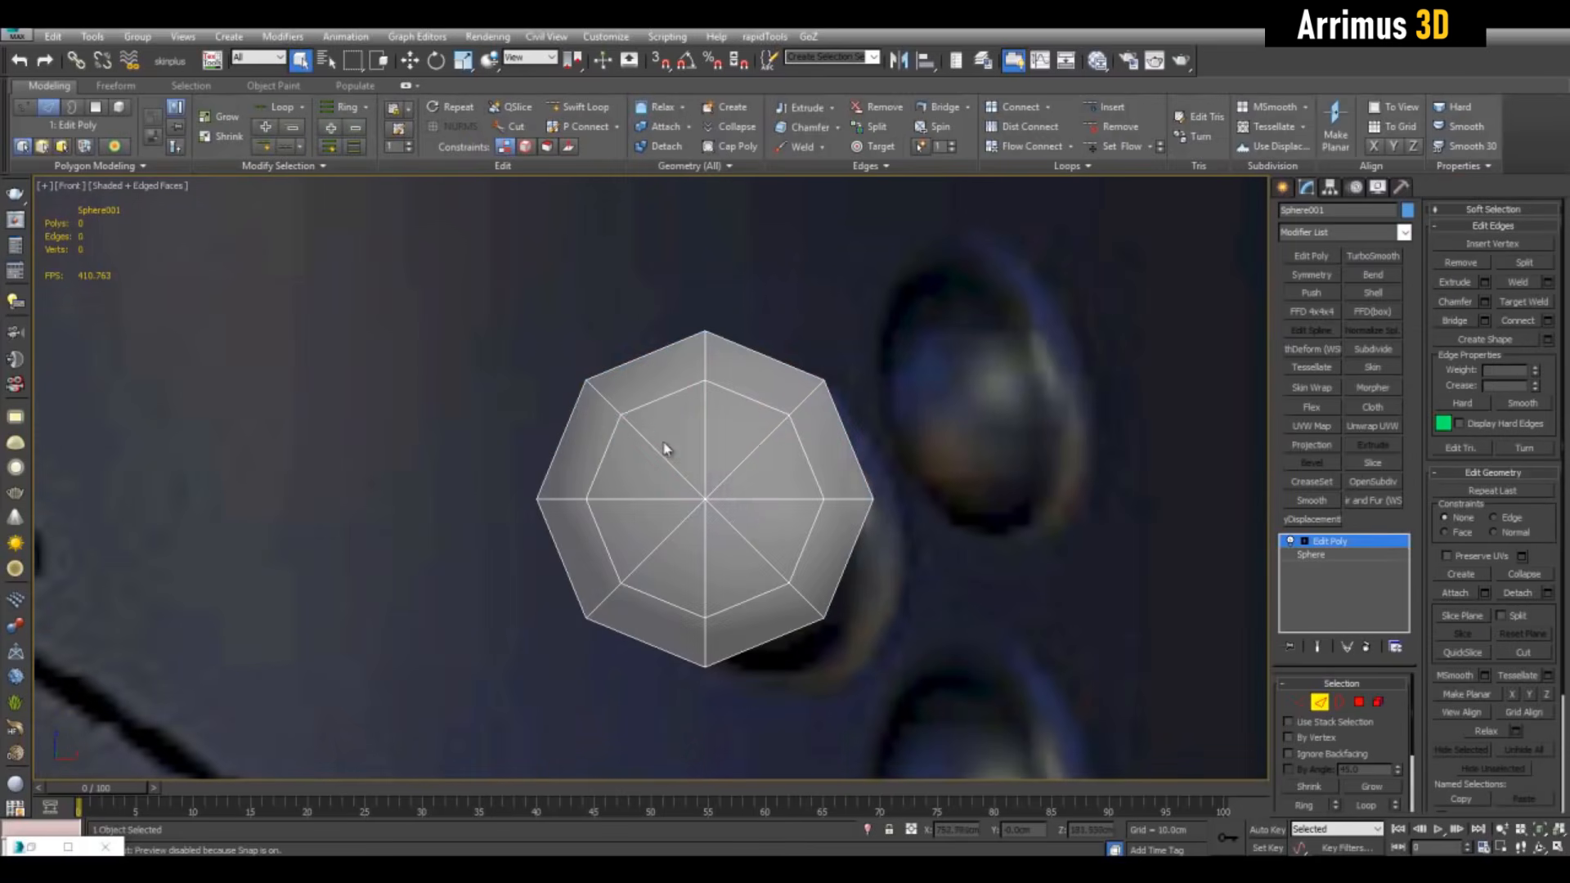
key(ctrl+BackSpace)
key(2)
Apply TurboSmooth to the sphere, viewed in perspective
key(alt+w)
right_click(1102, 544)
key(alt+w)
key(z)
alt+middle_drag(1102, 543, 1136, 532)
click(1379, 260)
Add Spherify and another Edit Poly modifier to Sphere001
click(1403, 232)
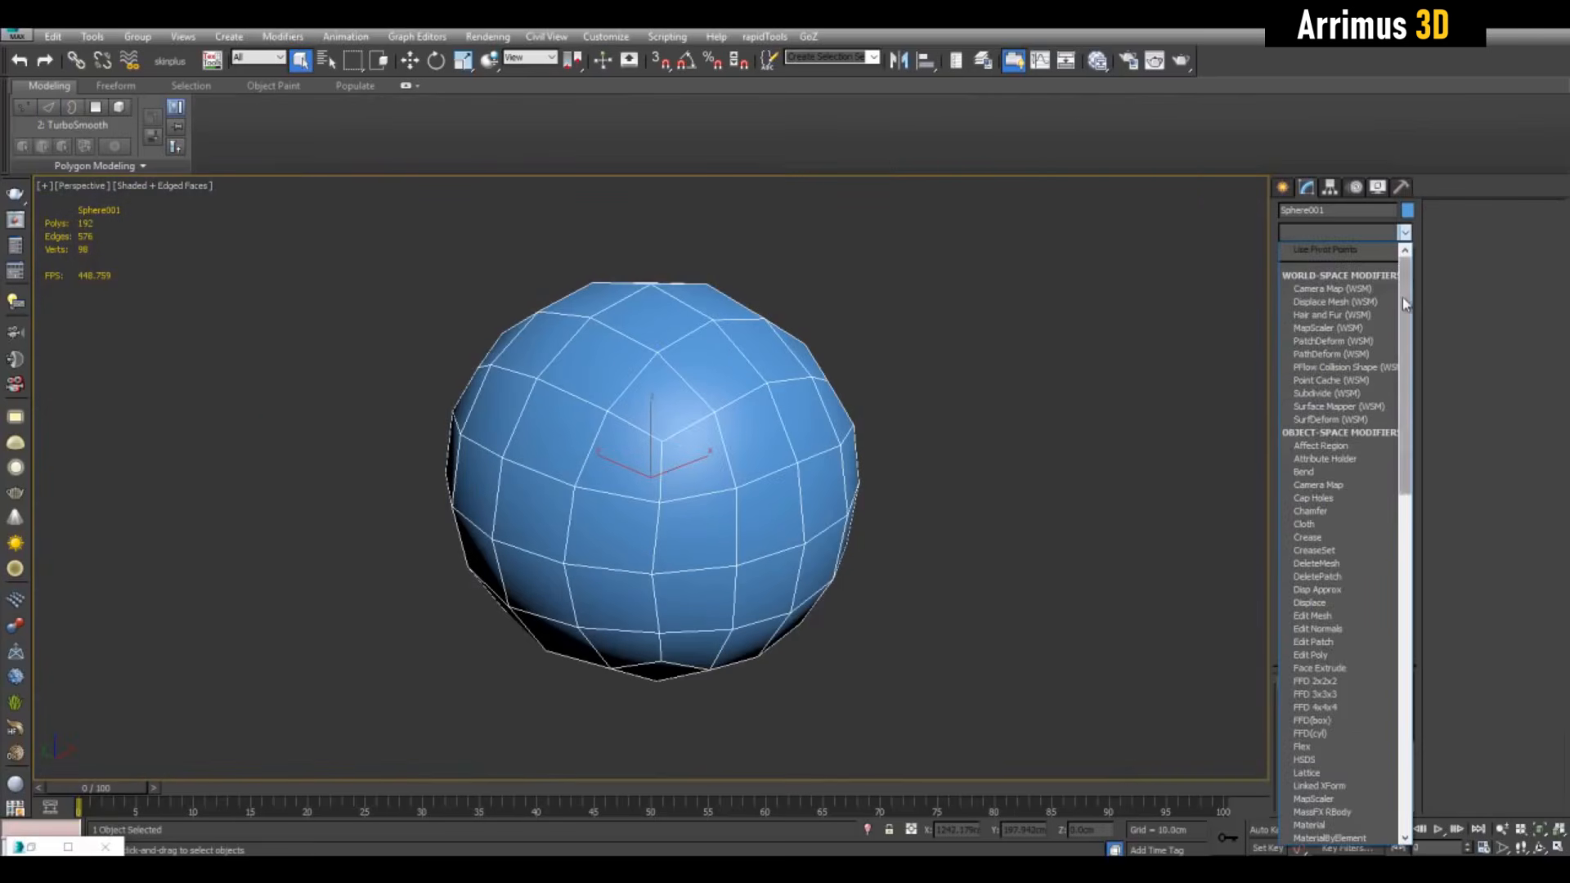
drag(1402, 297, 1377, 626)
click(1338, 471)
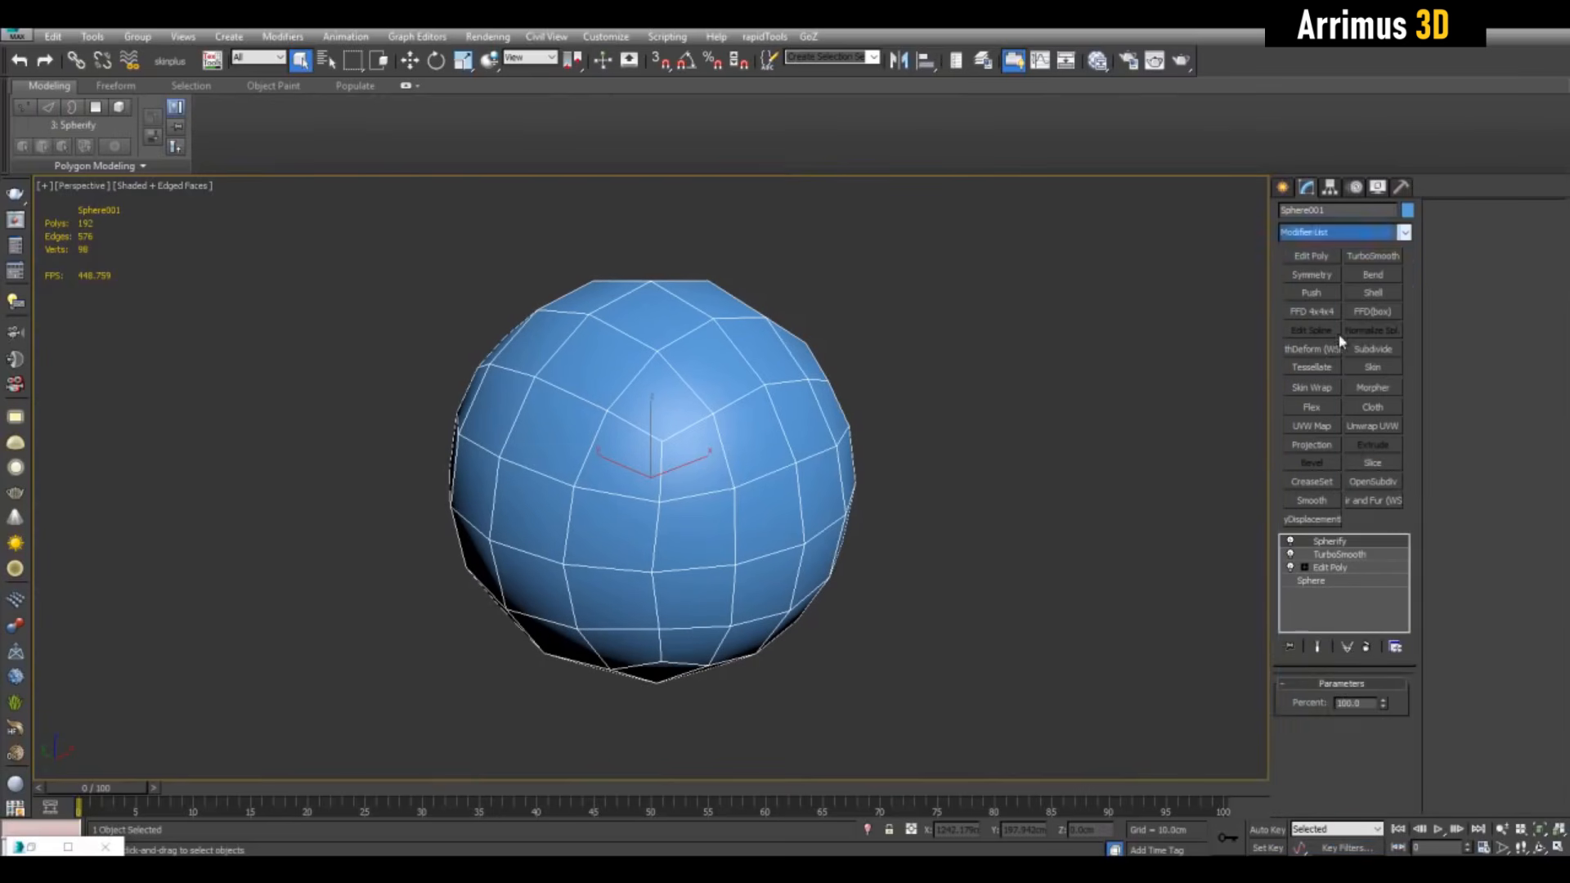
click(1311, 256)
Select the right half's vertices and scale them up to about 145%
alt+middle_drag(849, 458, 945, 466)
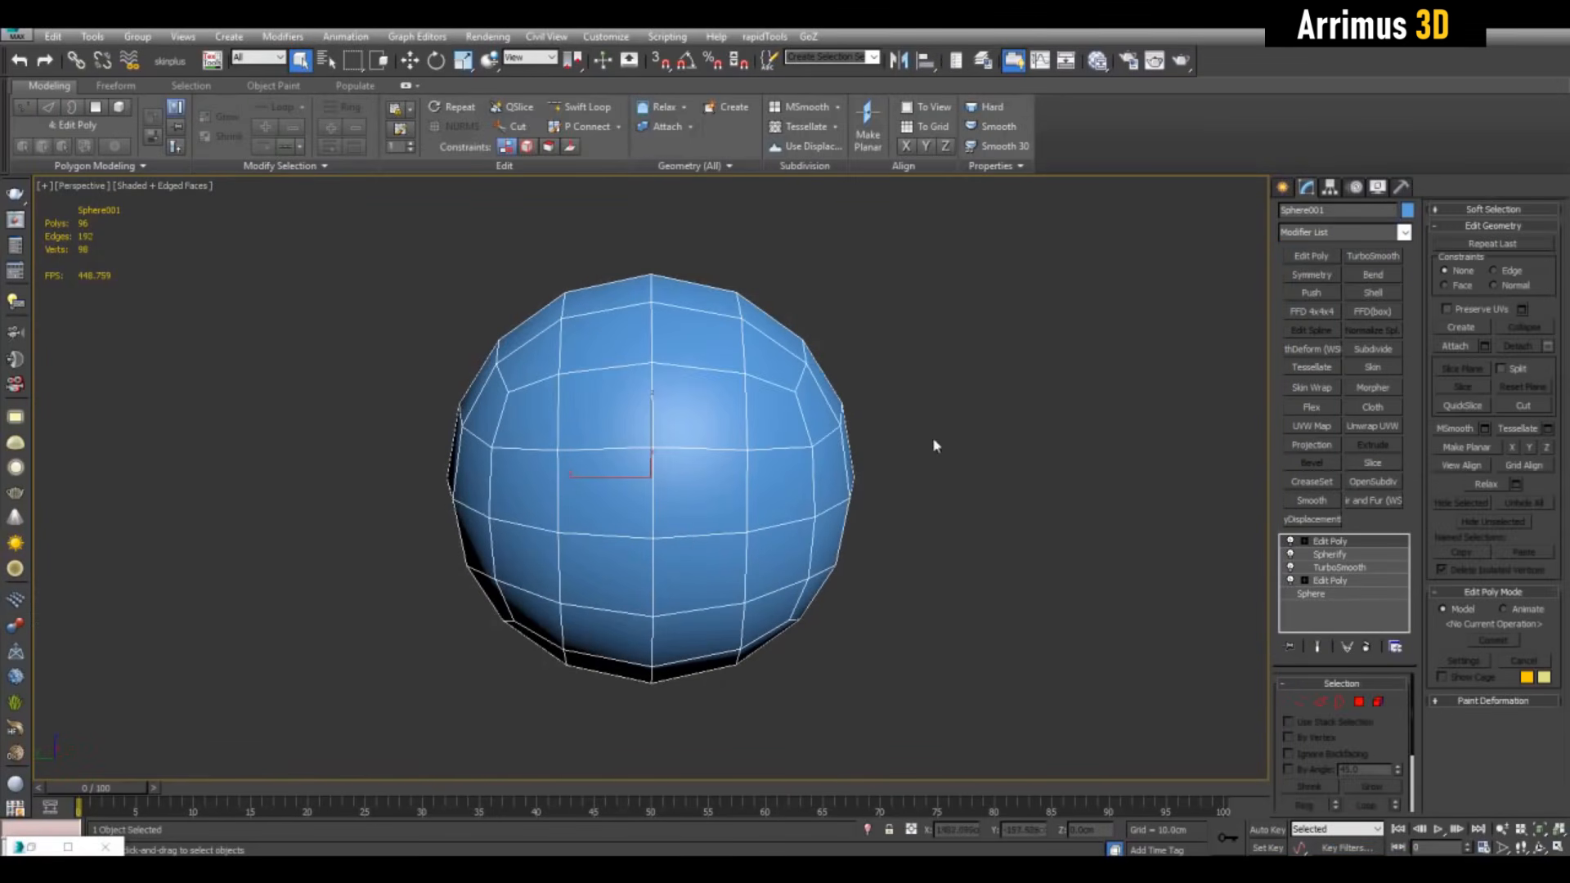
key(4)
alt+middle_drag(855, 380, 850, 377)
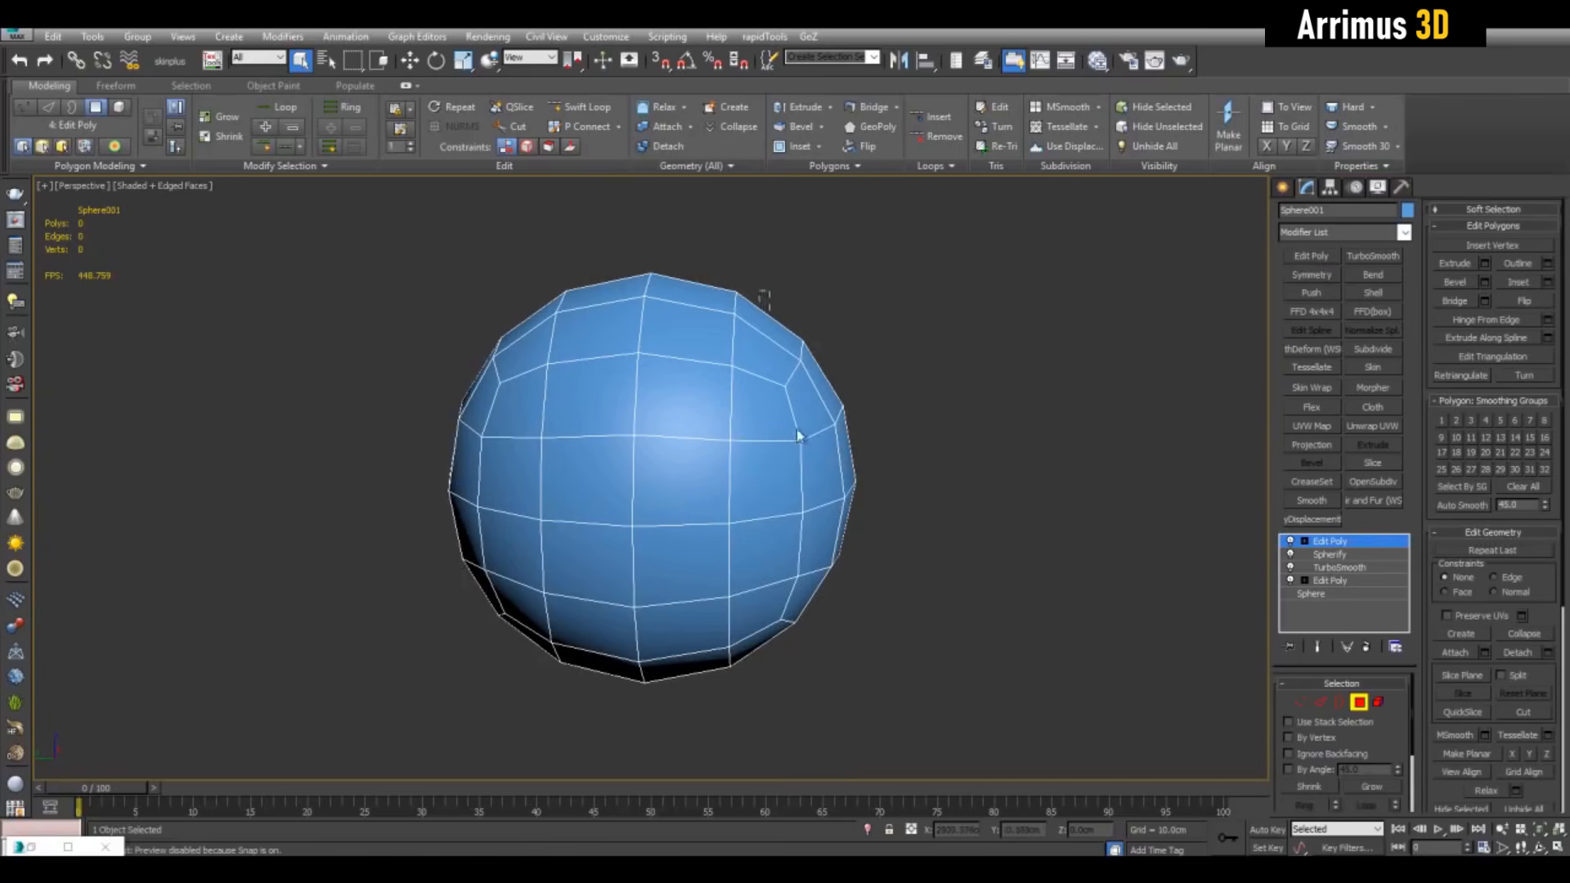
drag(763, 296, 957, 724)
alt+middle_drag(957, 501, 869, 420)
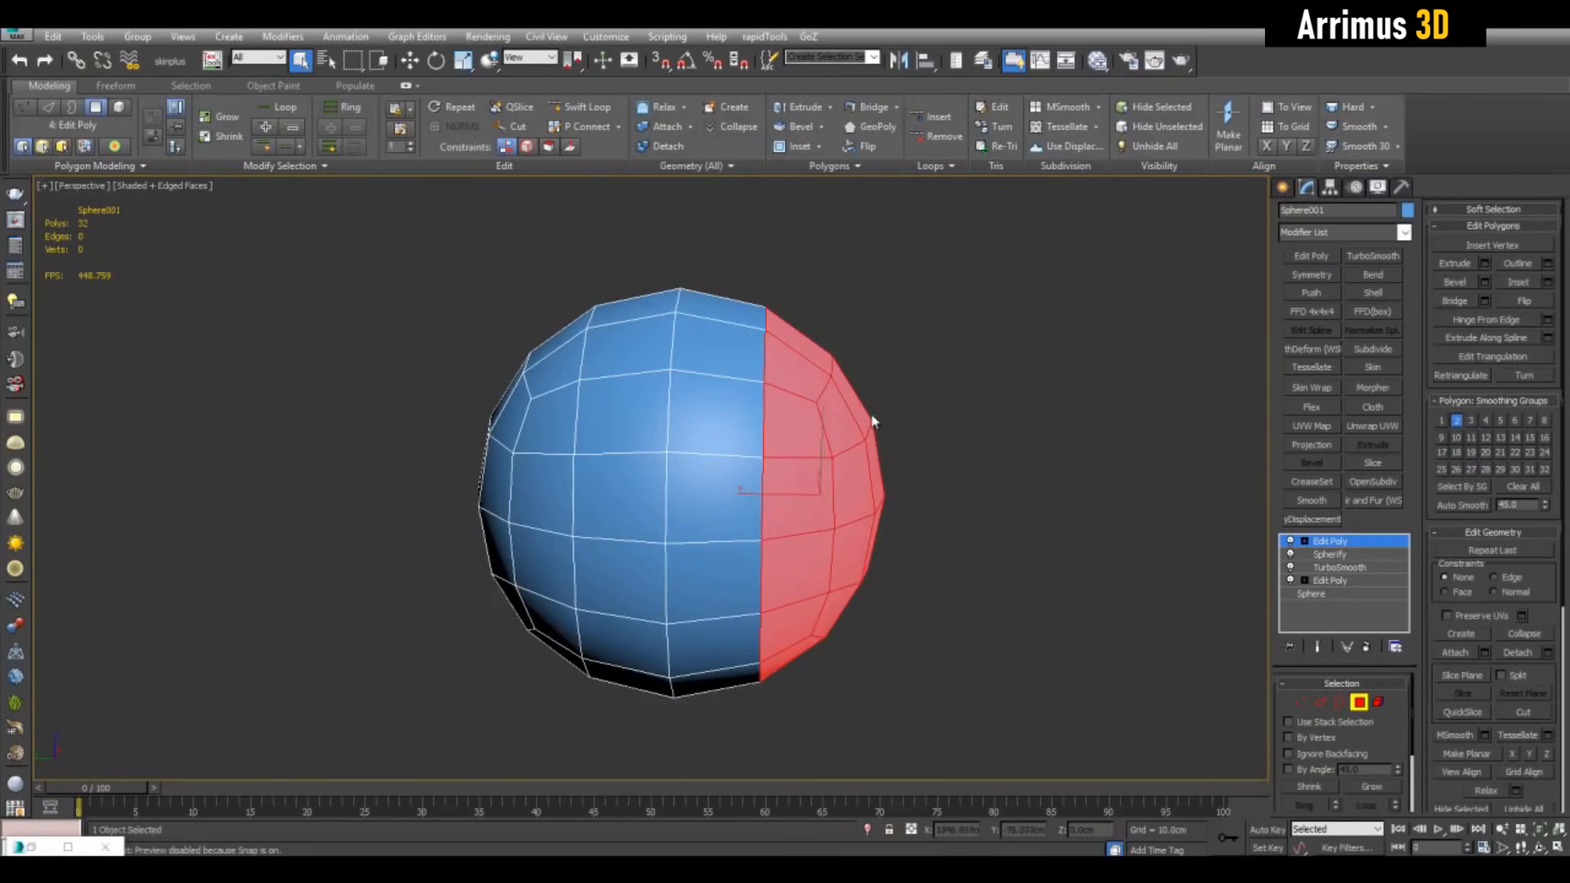
key(1)
drag(959, 742, 959, 742)
key(r)
alt+middle_drag(852, 491, 811, 501)
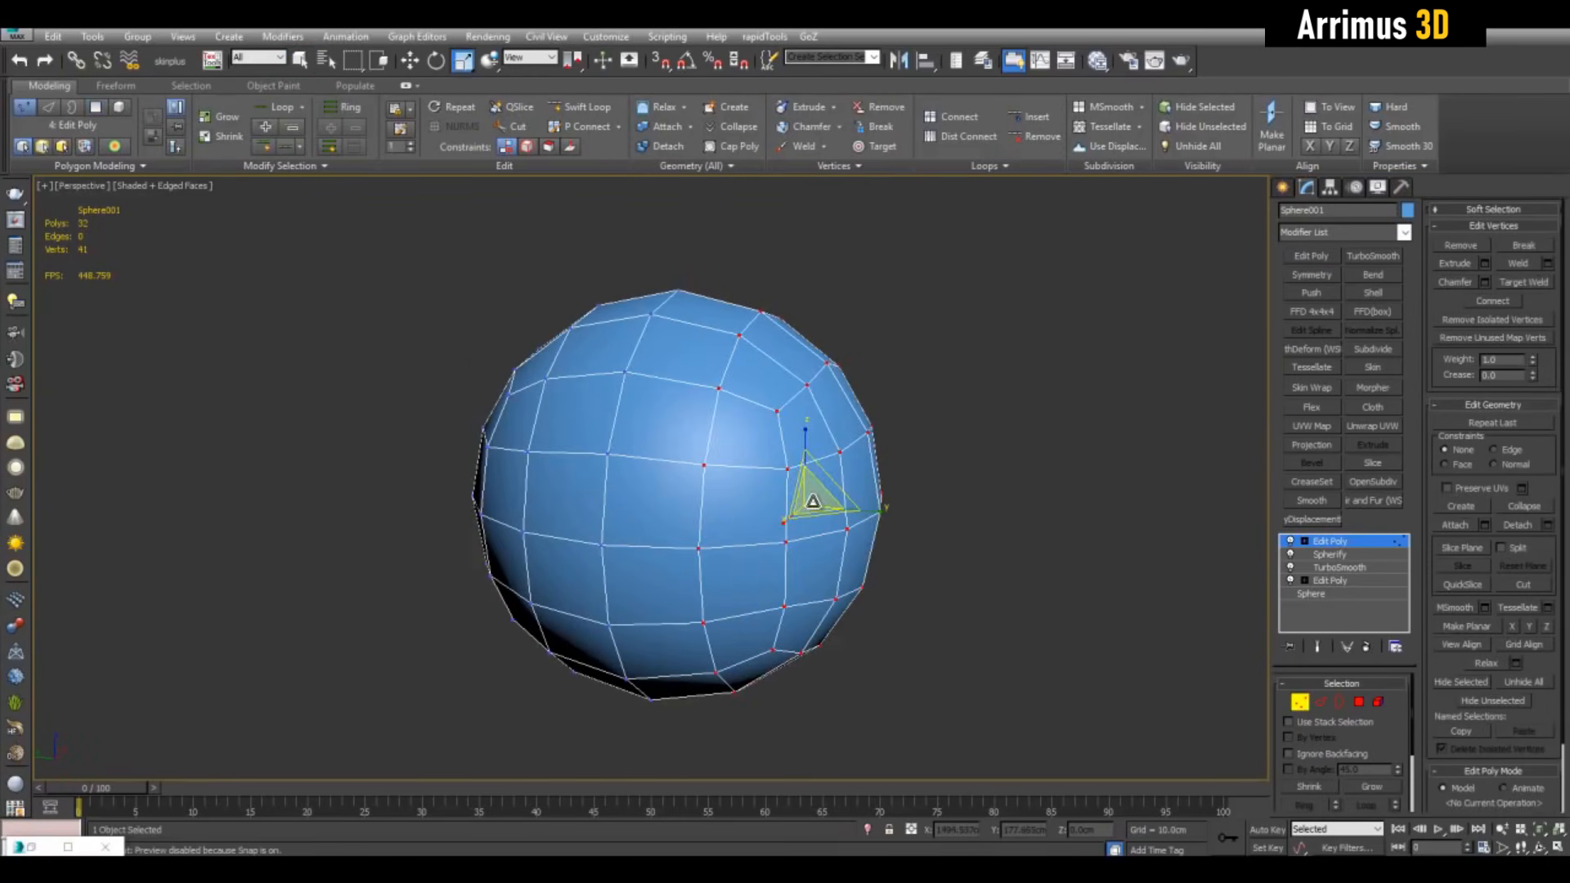
drag(809, 500, 792, 457)
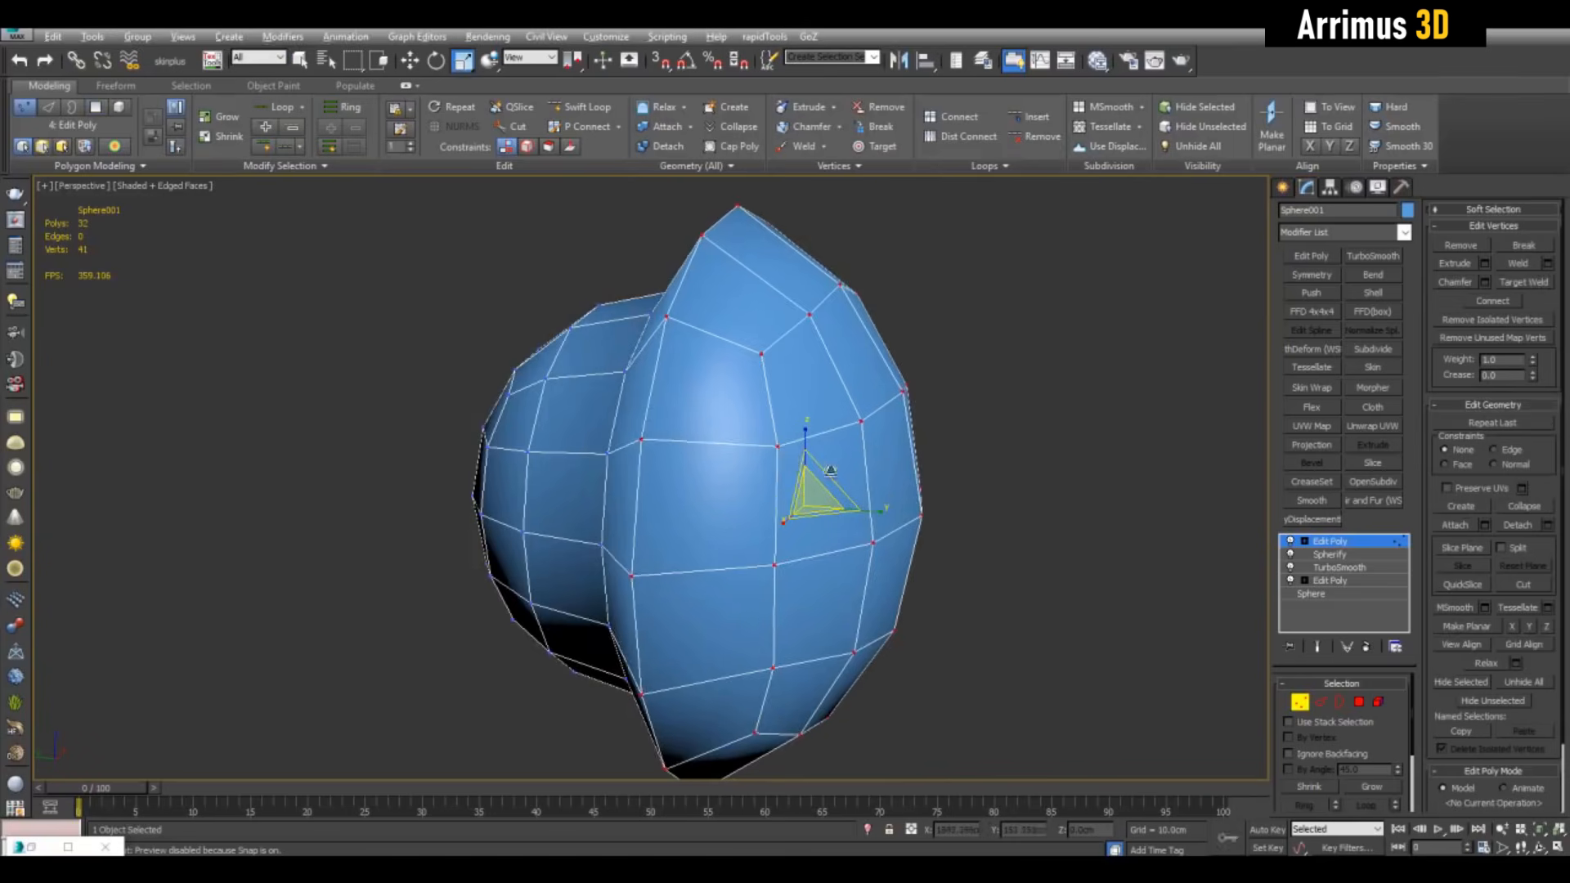
alt+middle_drag(829, 471, 779, 517)
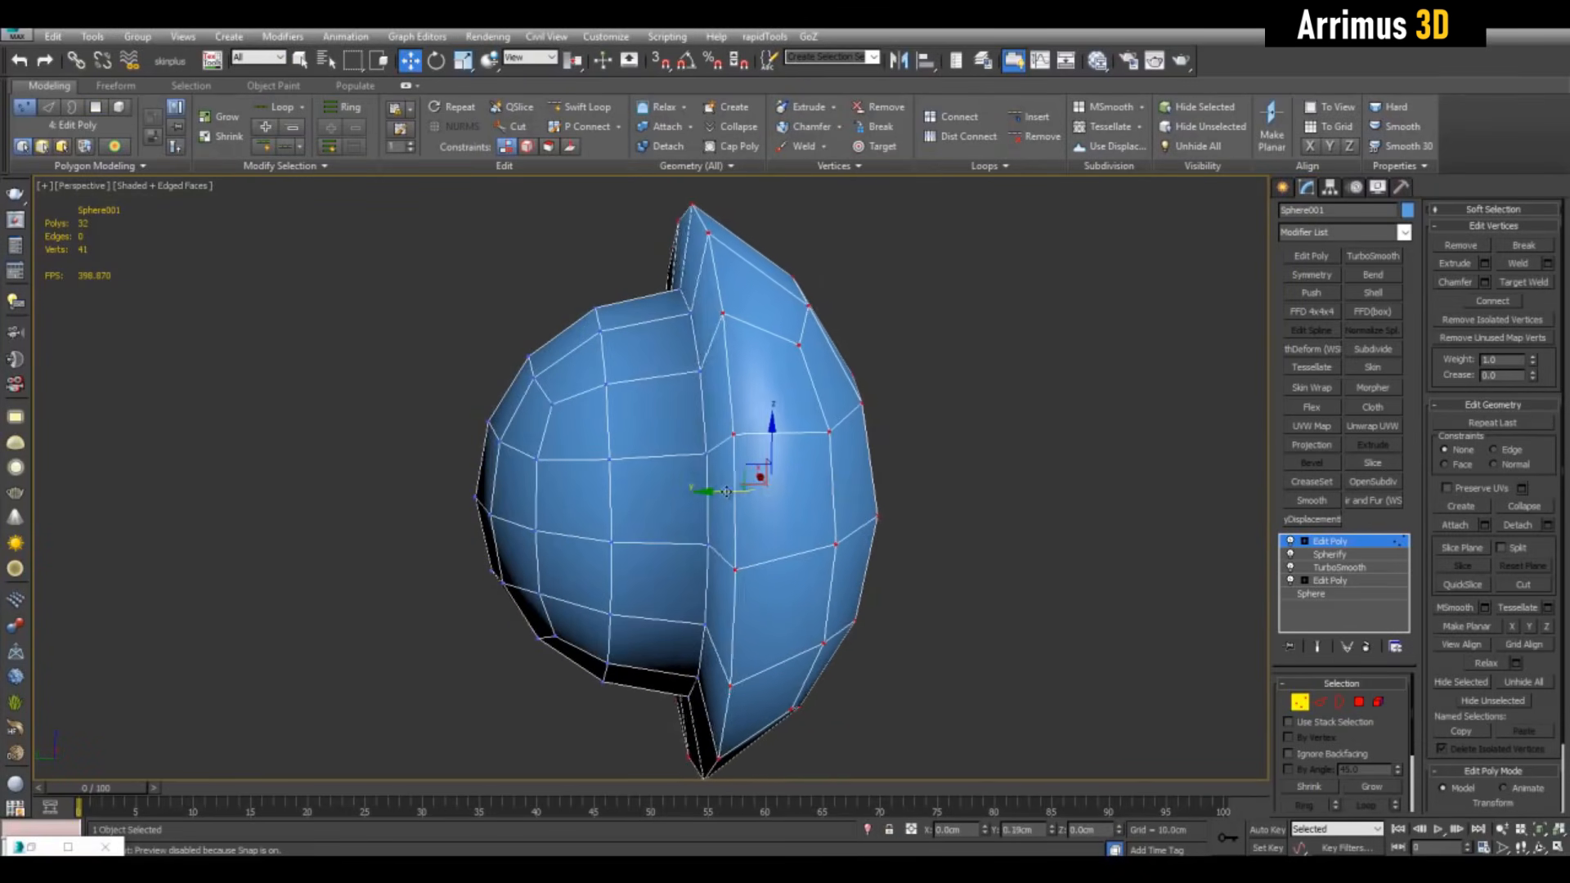
Select the vertical edge loop at the seam between the halves
key(2)
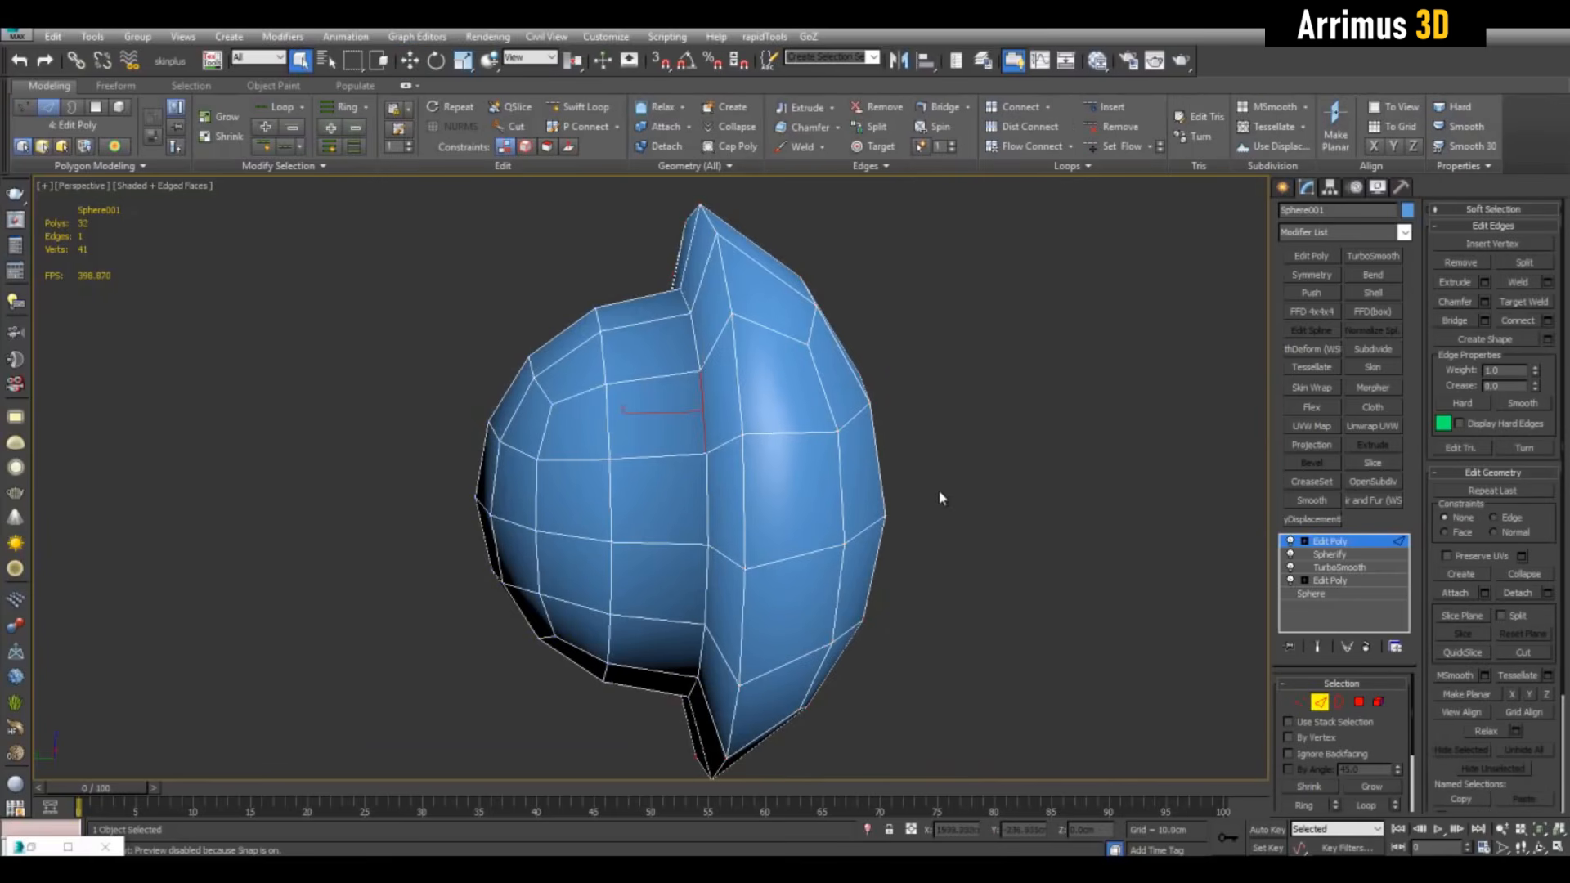
key(alt+l)
alt+middle_drag(983, 476, 959, 483)
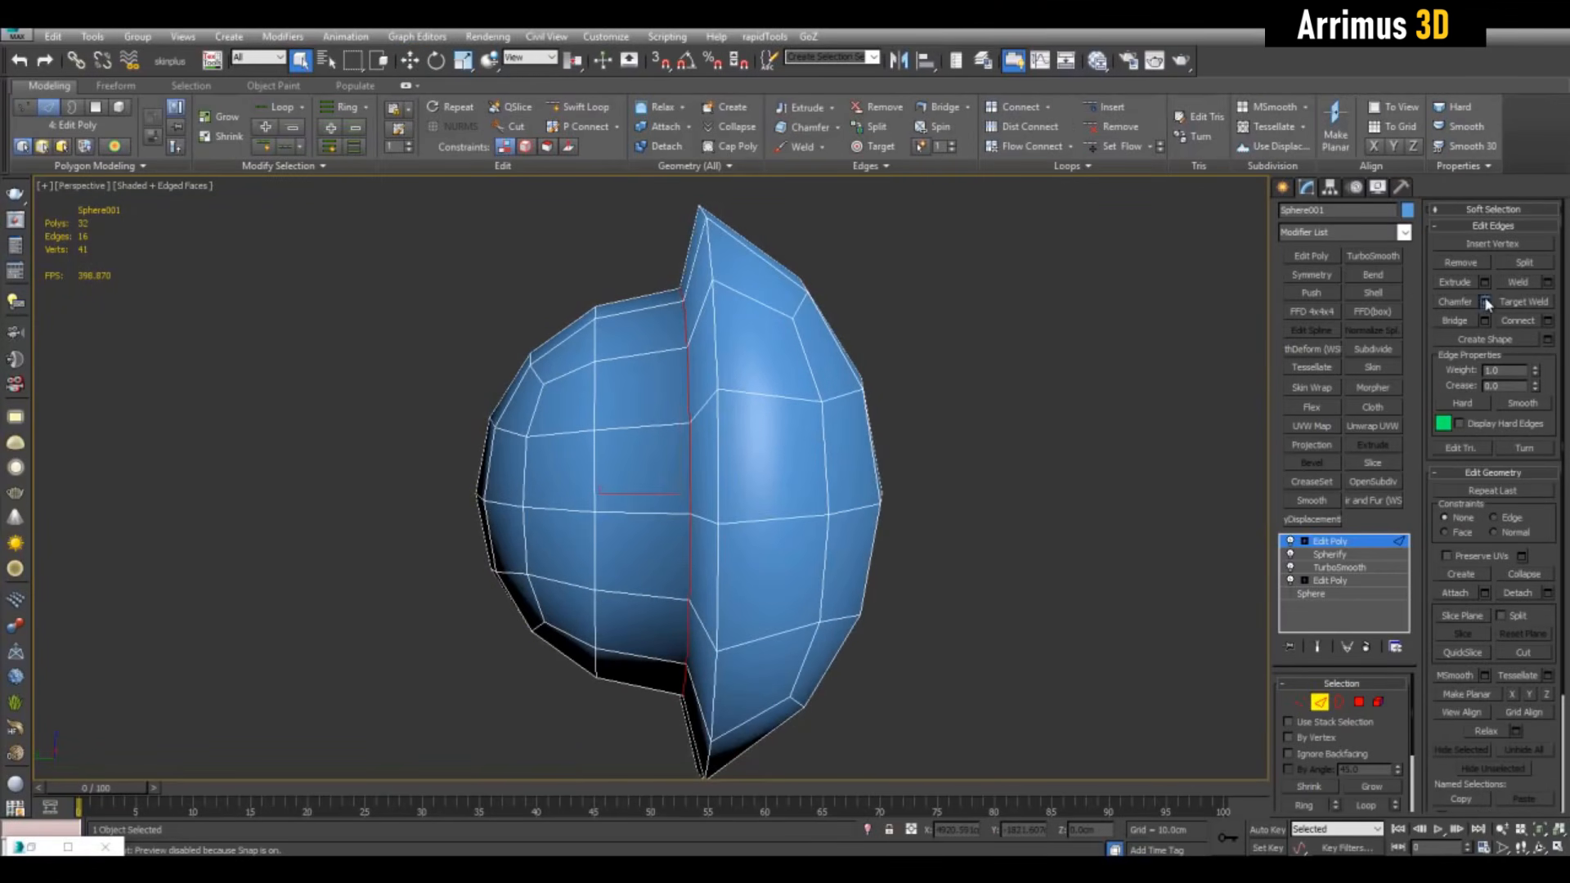
Chamfer the seam edge loop with 8 segments and a 0.5cm amount
click(1484, 302)
click(1014, 626)
click(1015, 625)
click(1015, 626)
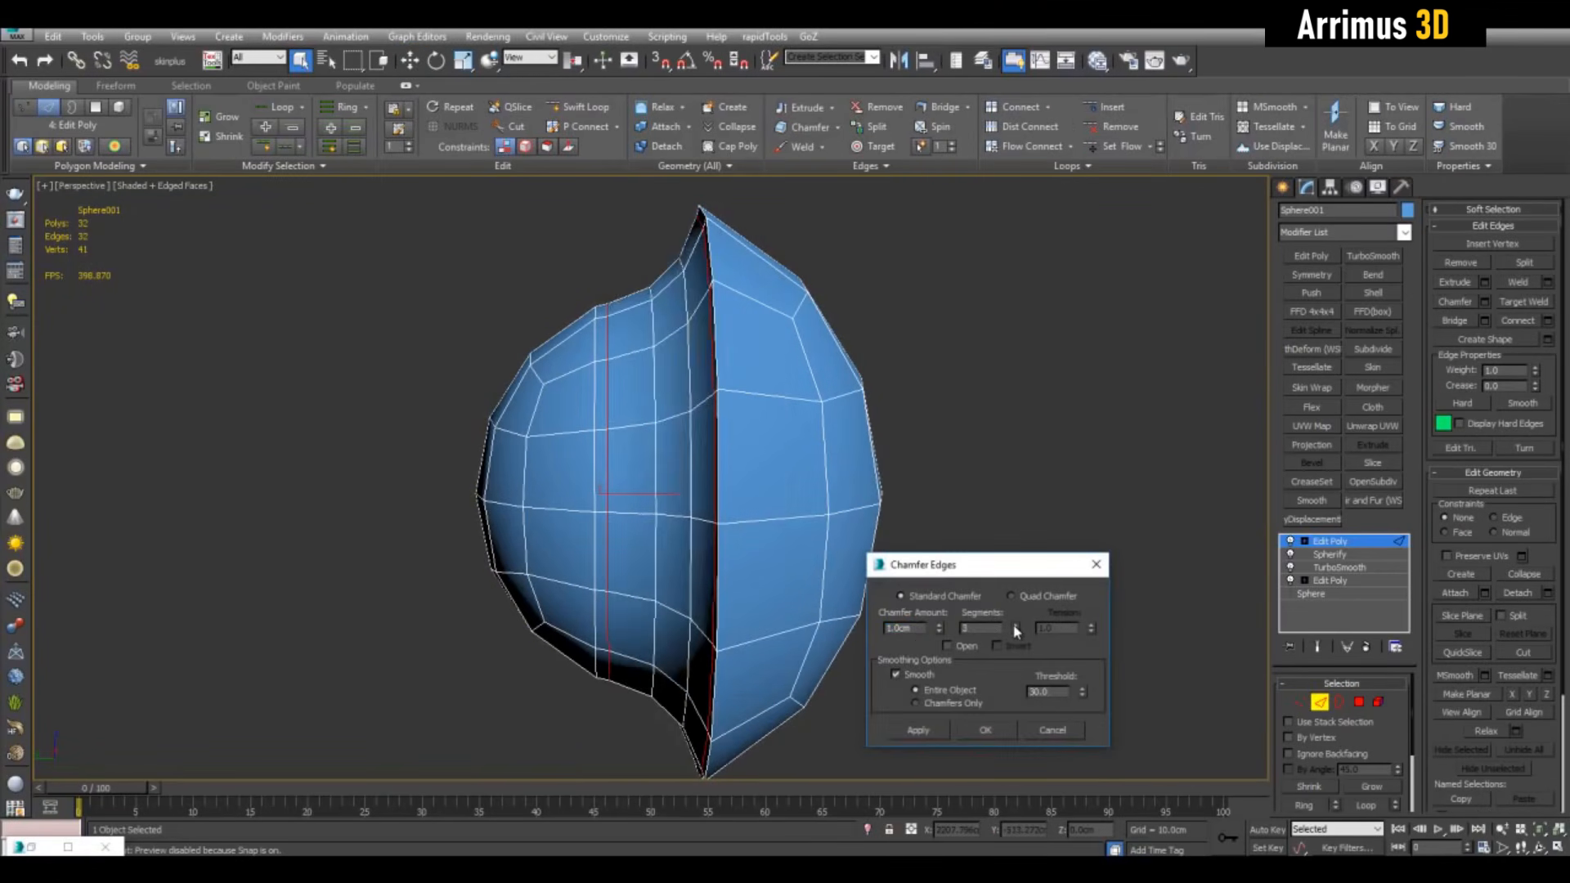
click(1015, 625)
click(1014, 626)
click(1015, 626)
click(1015, 626)
drag(940, 630, 951, 666)
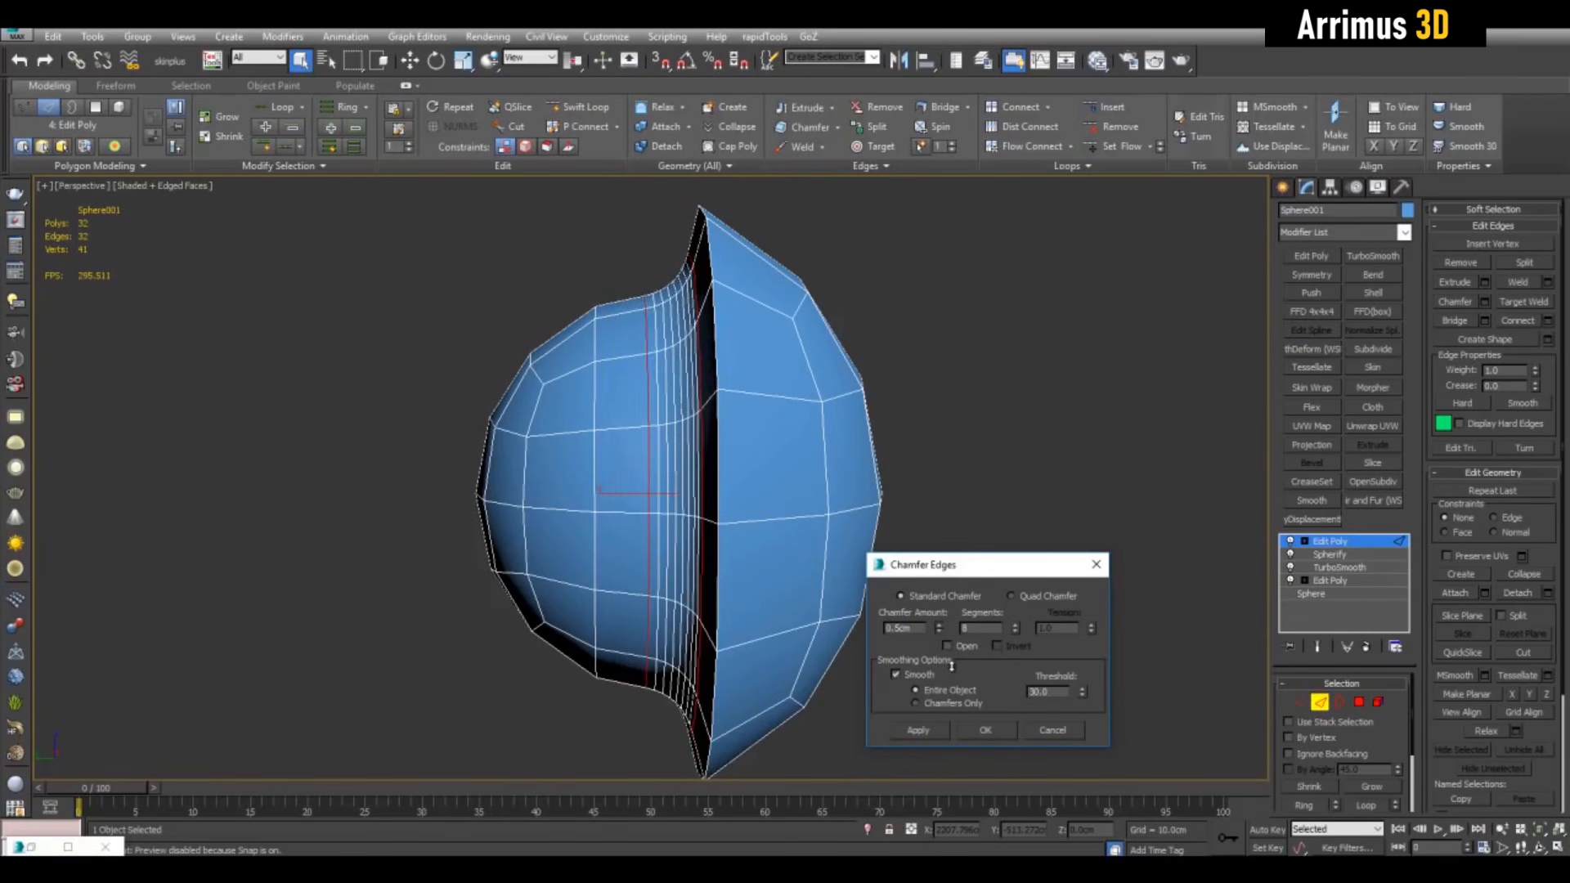
click(987, 730)
alt+middle_drag(964, 427, 801, 305)
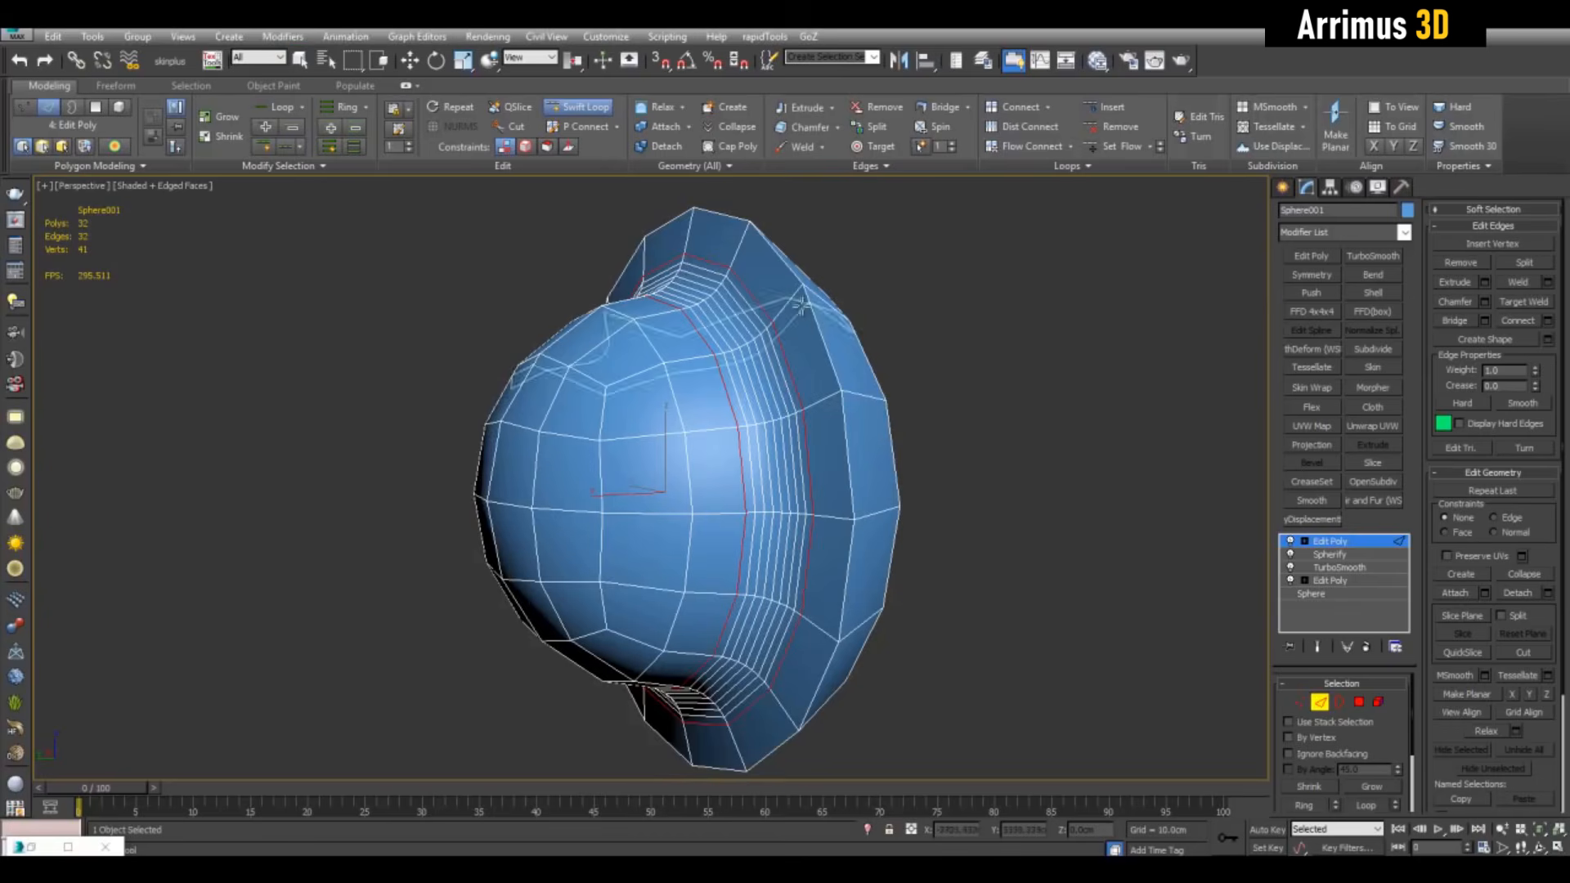
Add a supporting SwiftLoop edge loop near the rim
click(794, 291)
key(w)
click(1017, 350)
key(2)
key(q)
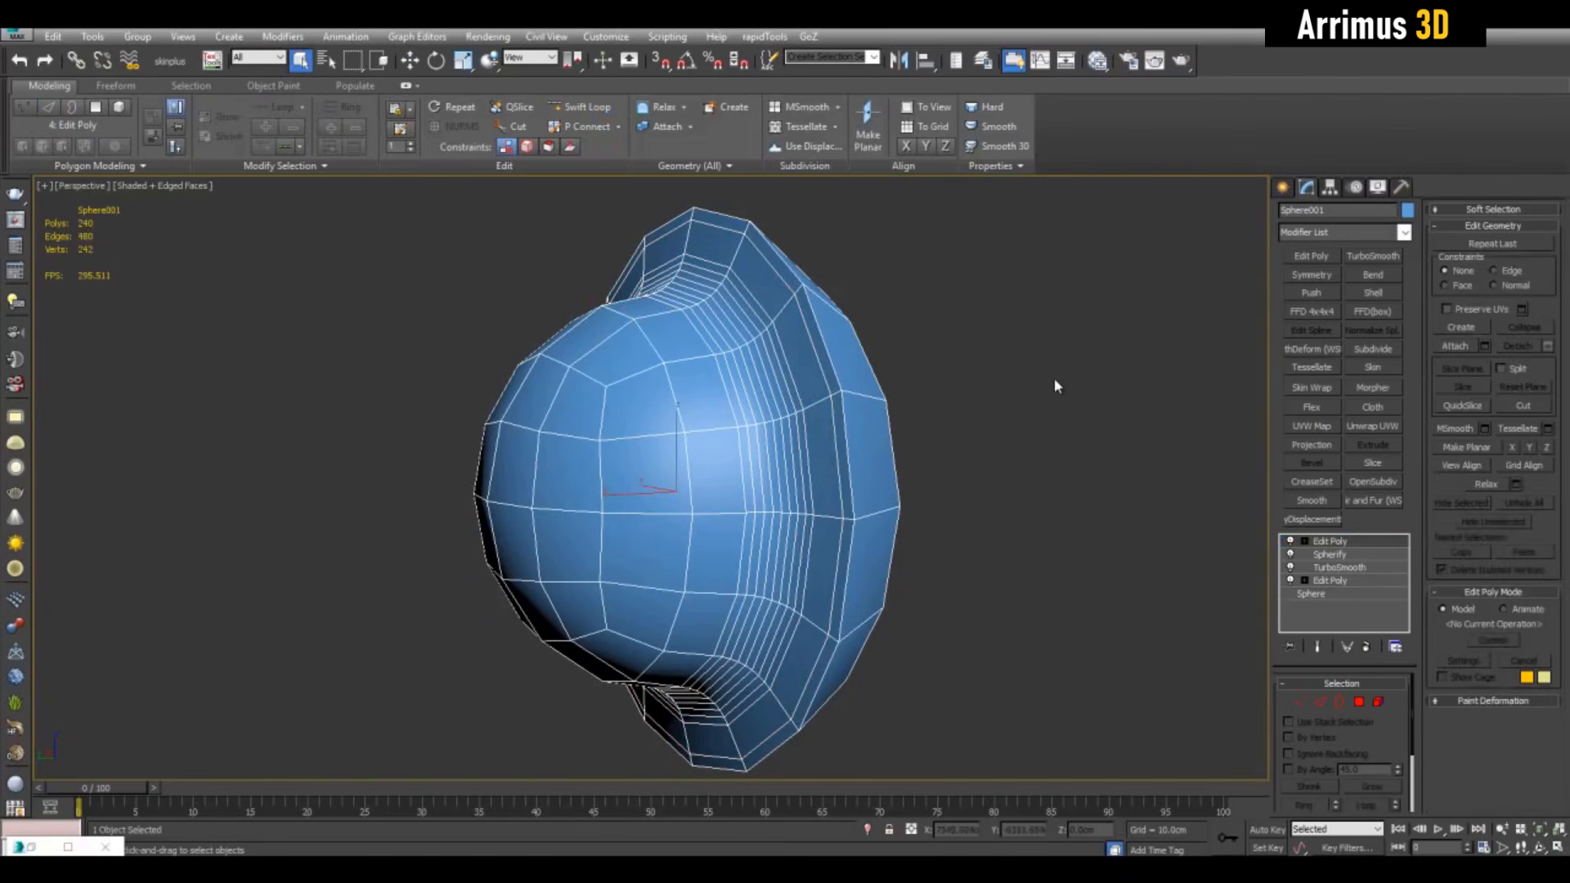
Preview TurboSmooth at 2 iterations, then delete the modifier
click(1373, 255)
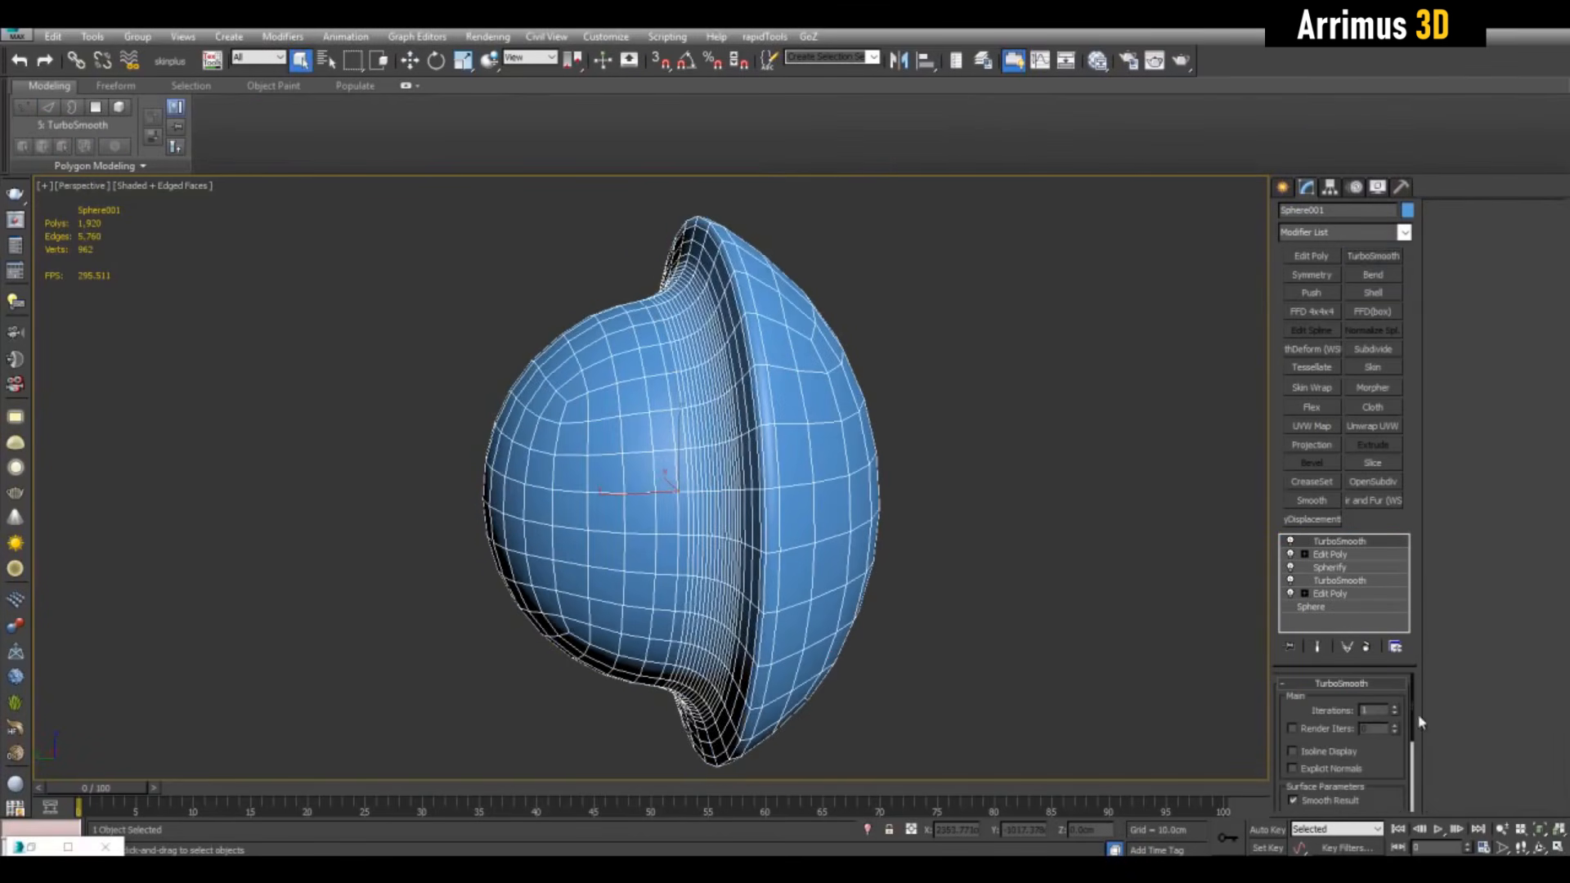
click(1395, 707)
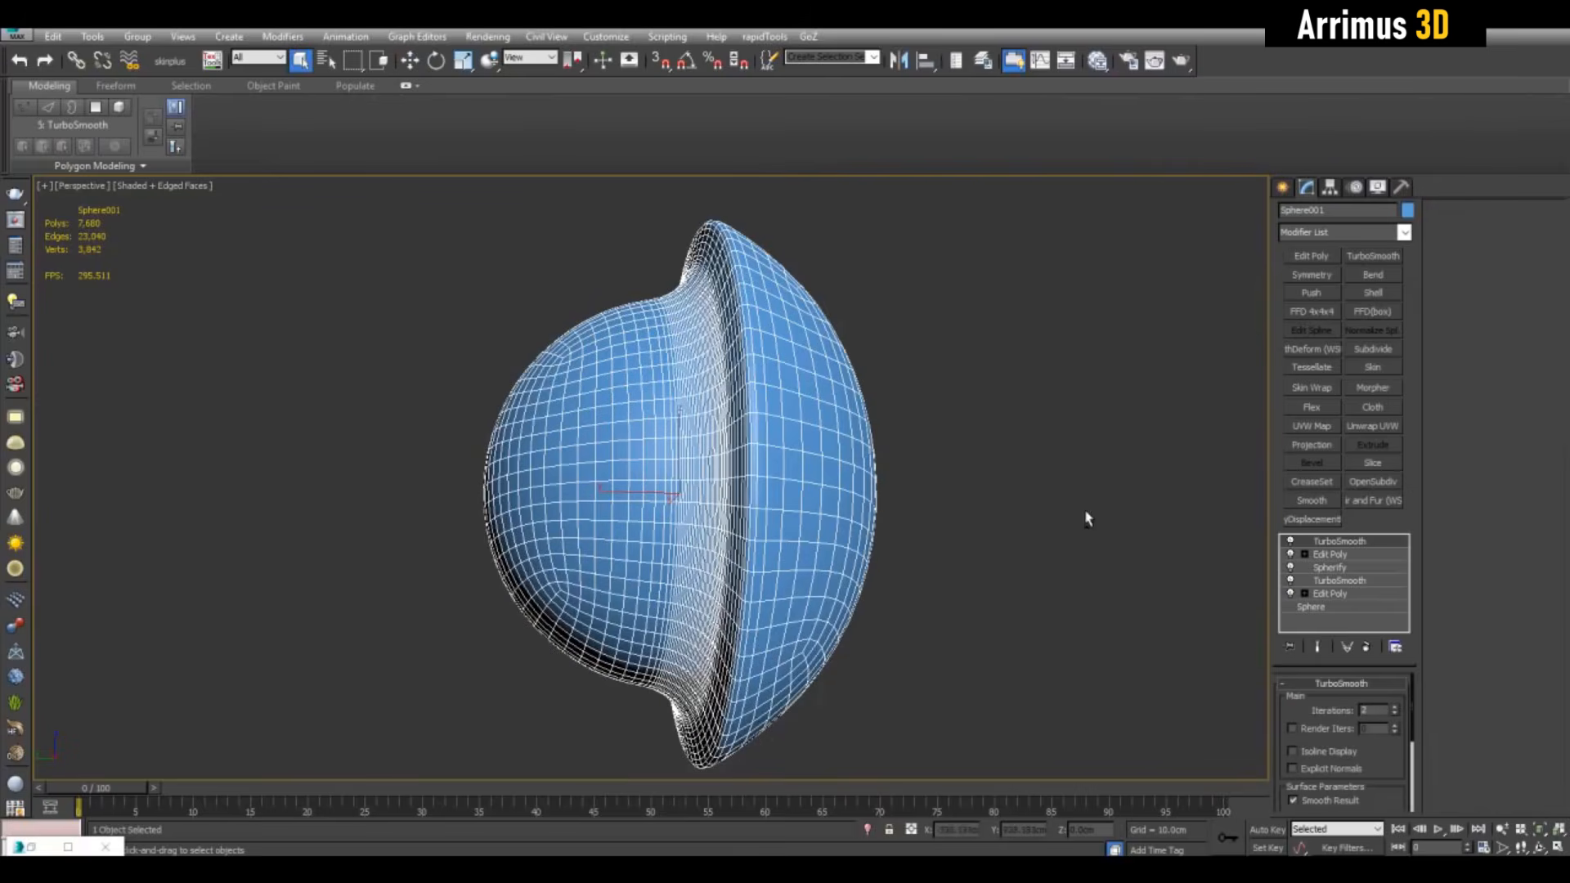
right_click(1362, 546)
click(1390, 211)
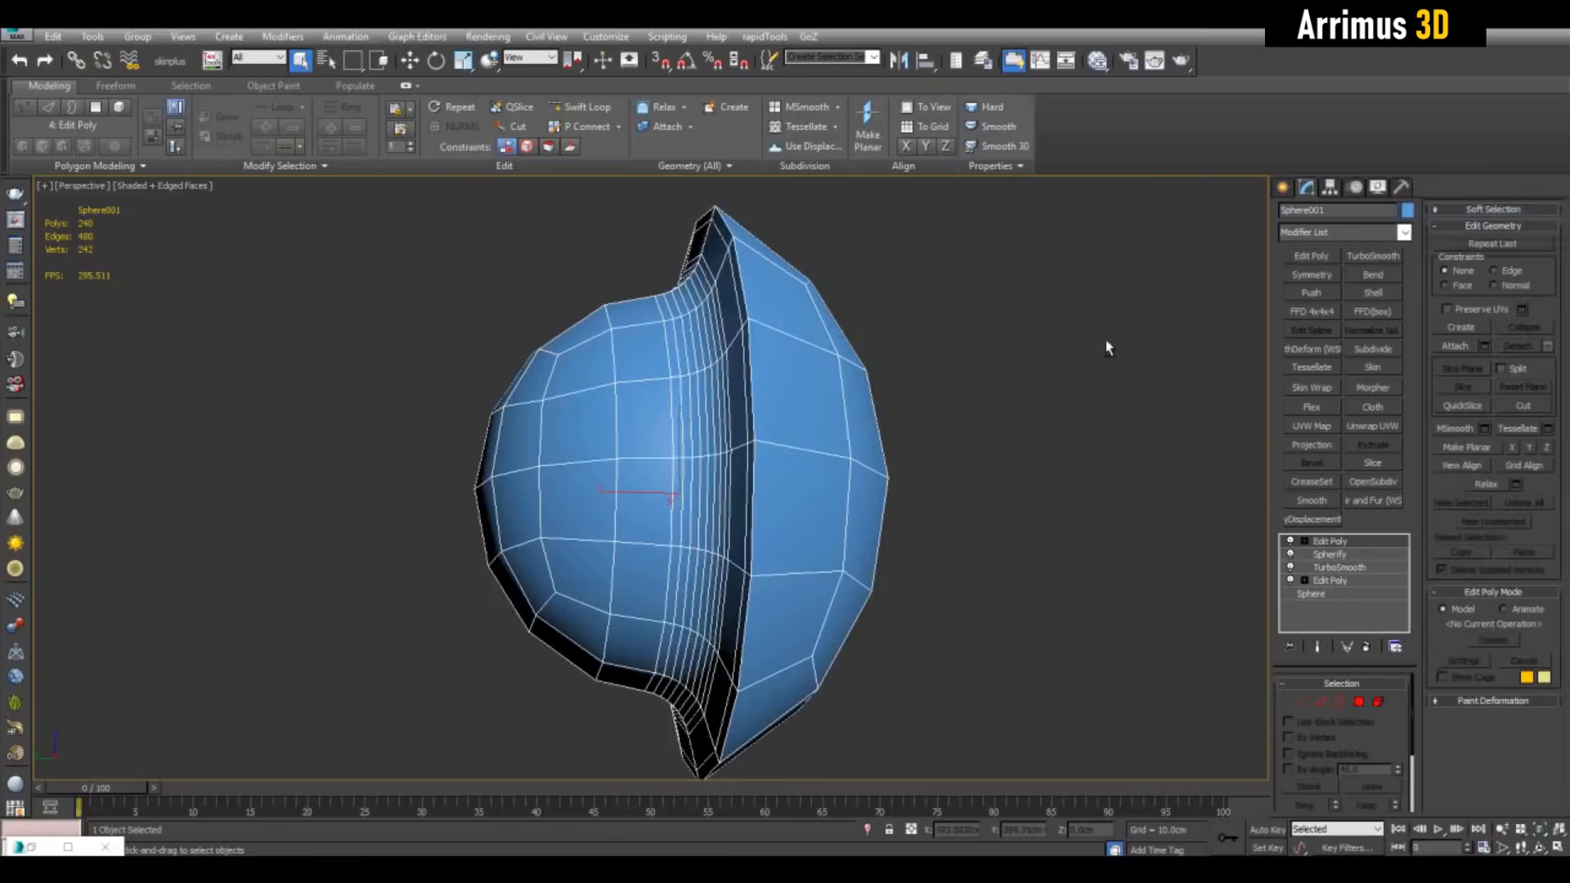
alt+middle_drag(1107, 344, 931, 401)
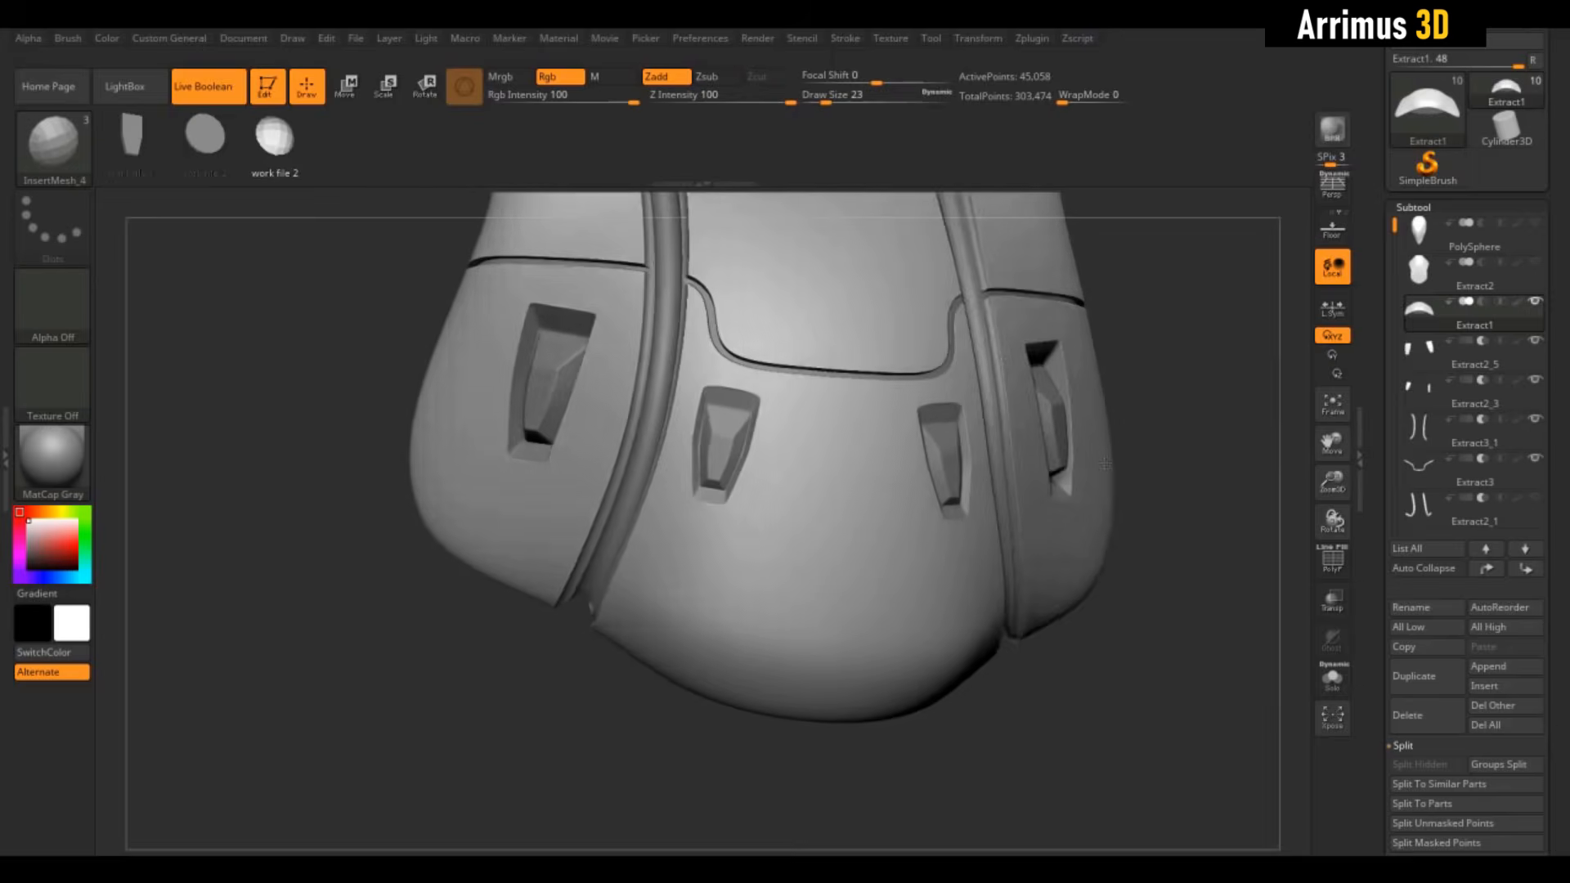
Try inserting a sphere on the strap, then undo it
drag(1105, 464, 1166, 490)
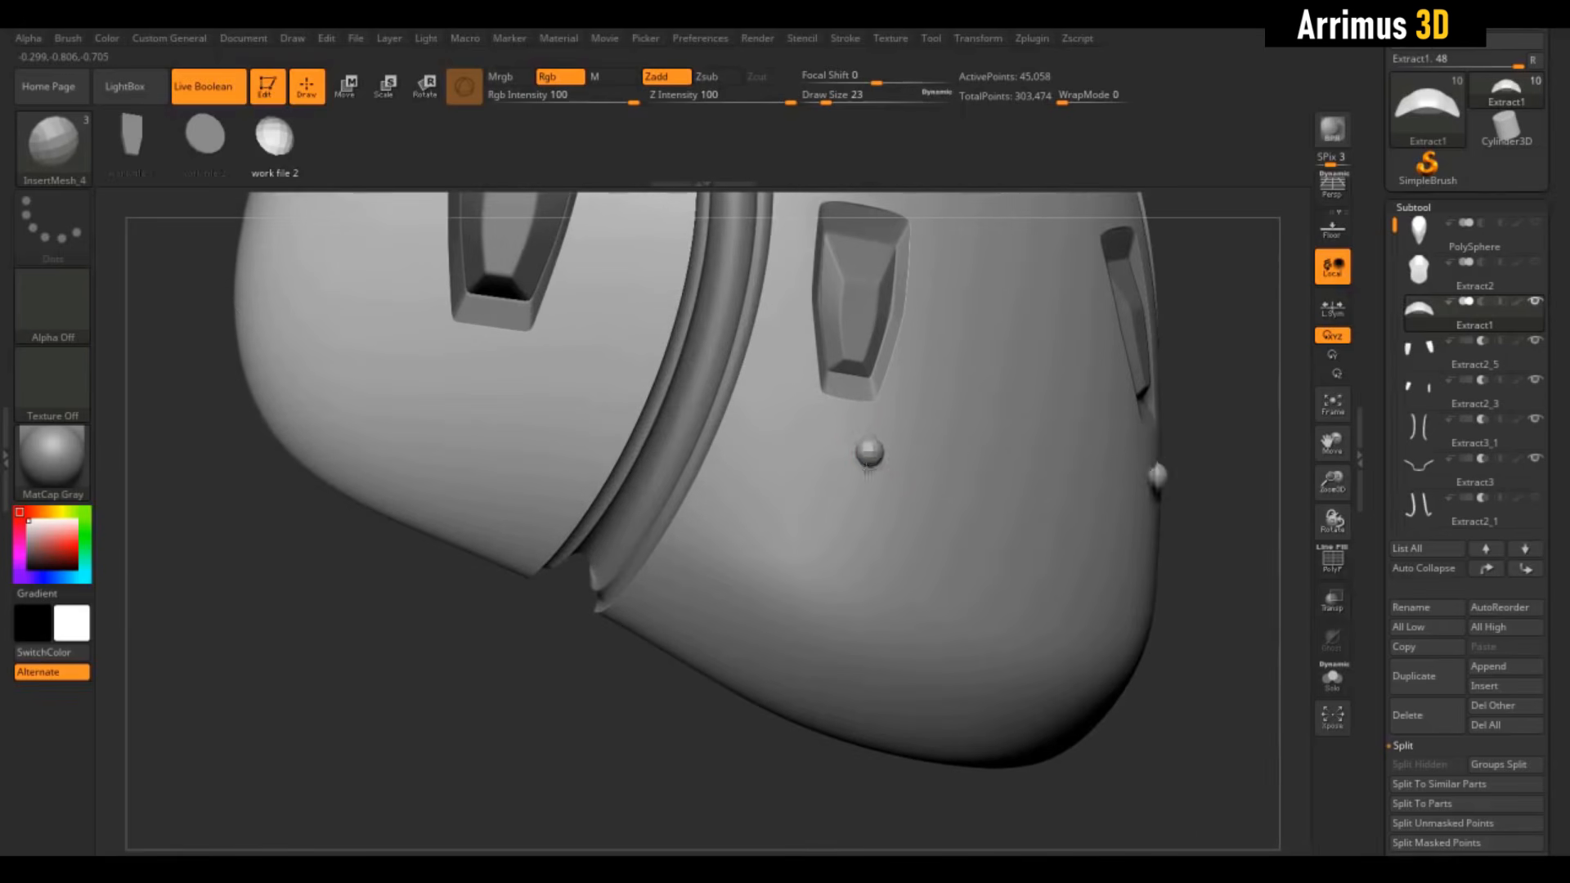
drag(869, 470, 875, 505)
drag(1195, 344, 1097, 389)
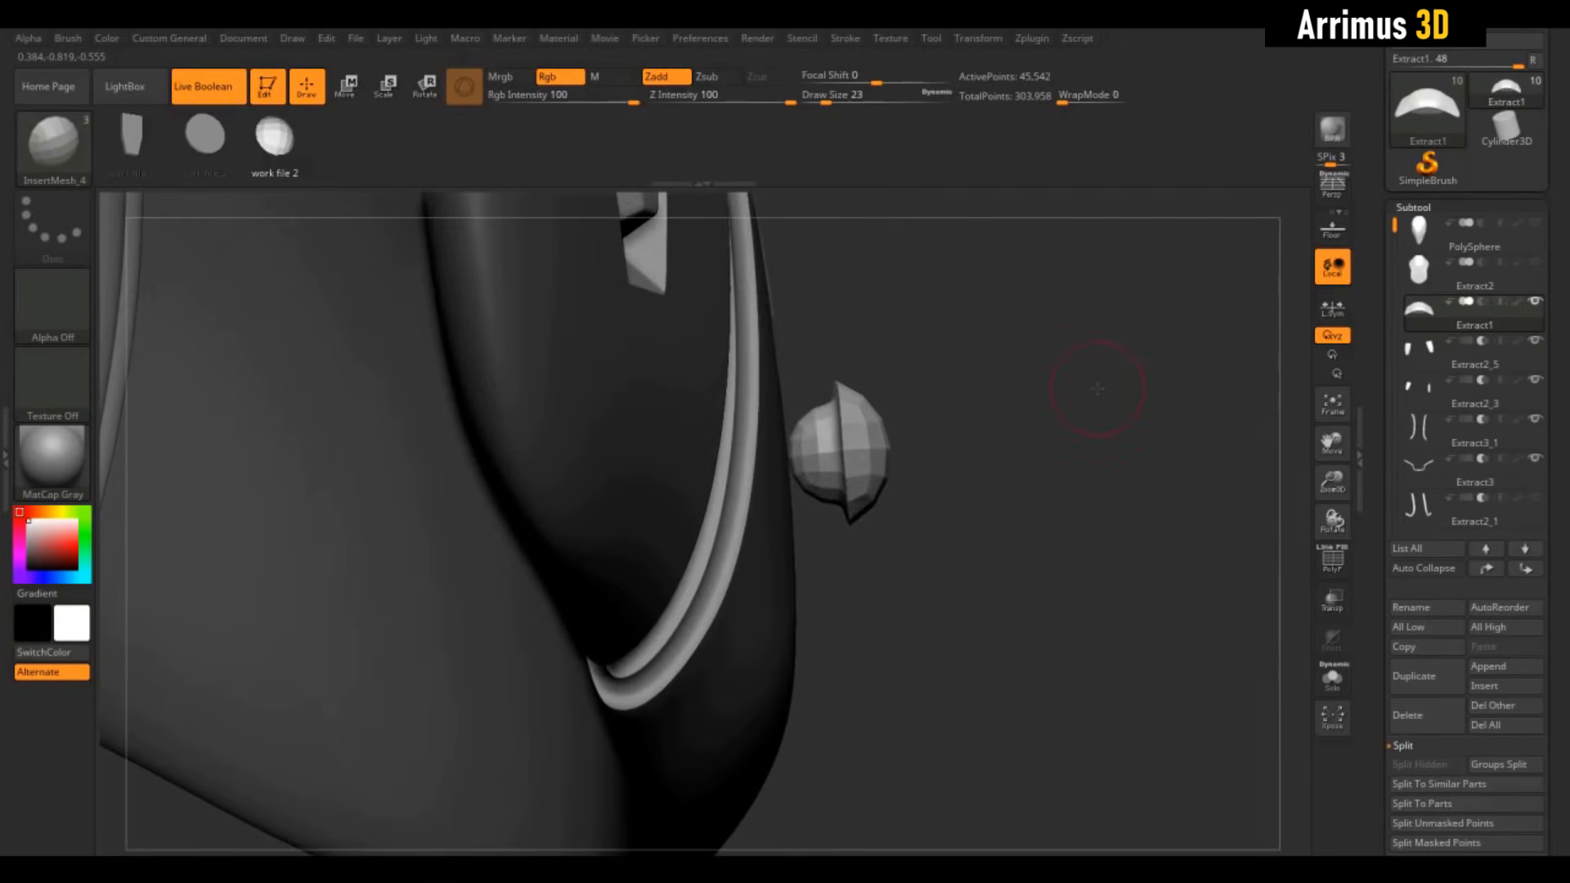
key(ctrl+z)
Pick the InsertMesh sphere brush and turn the model to face the strap
click(69, 38)
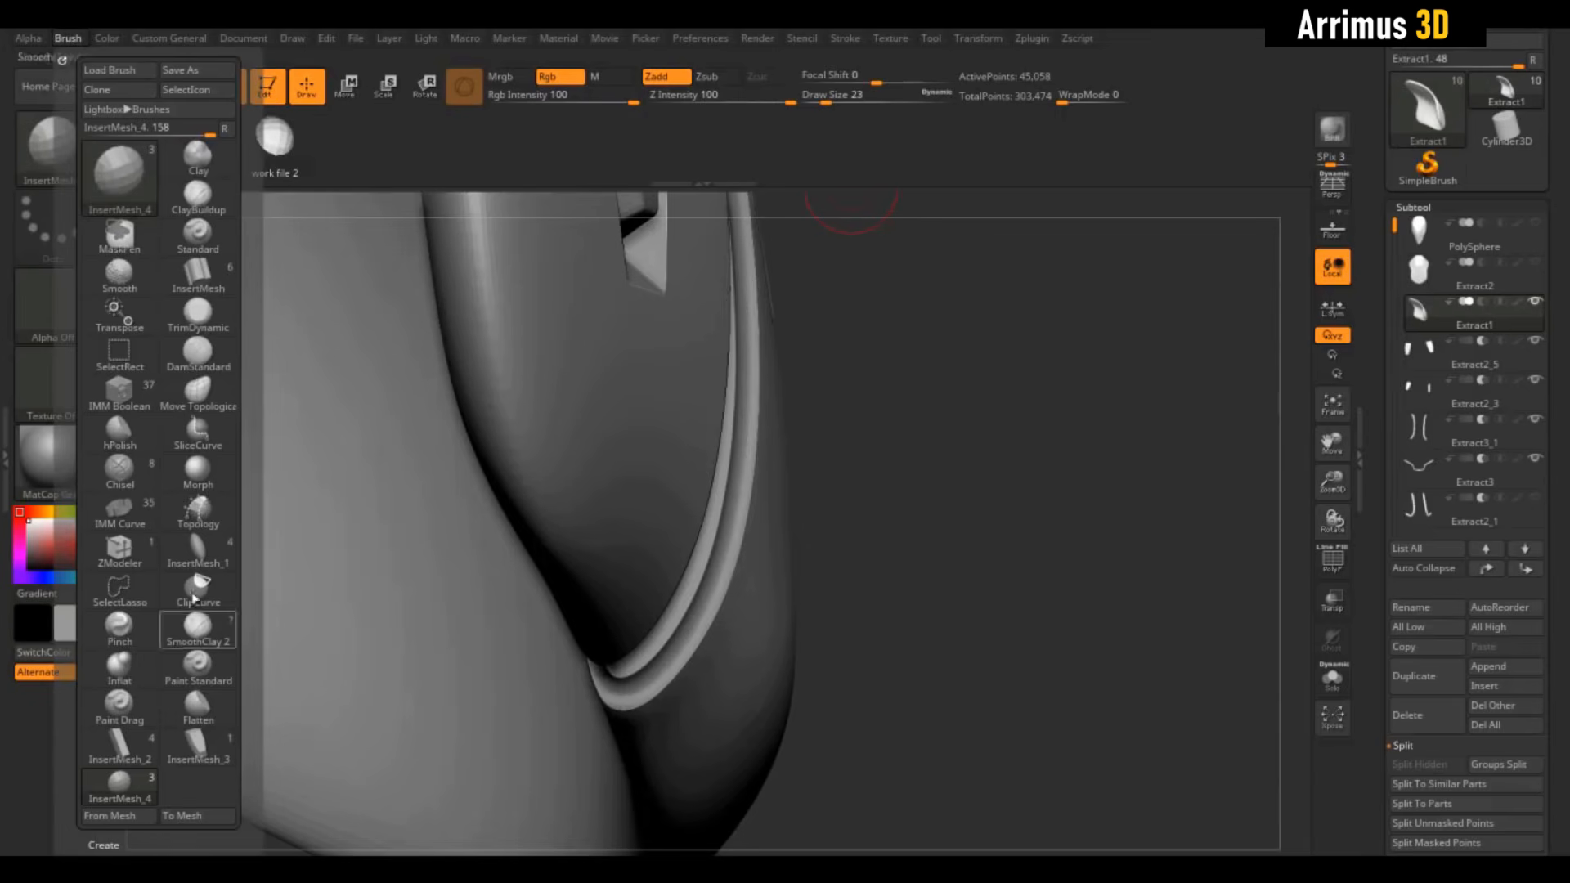
drag(198, 832, 216, 718)
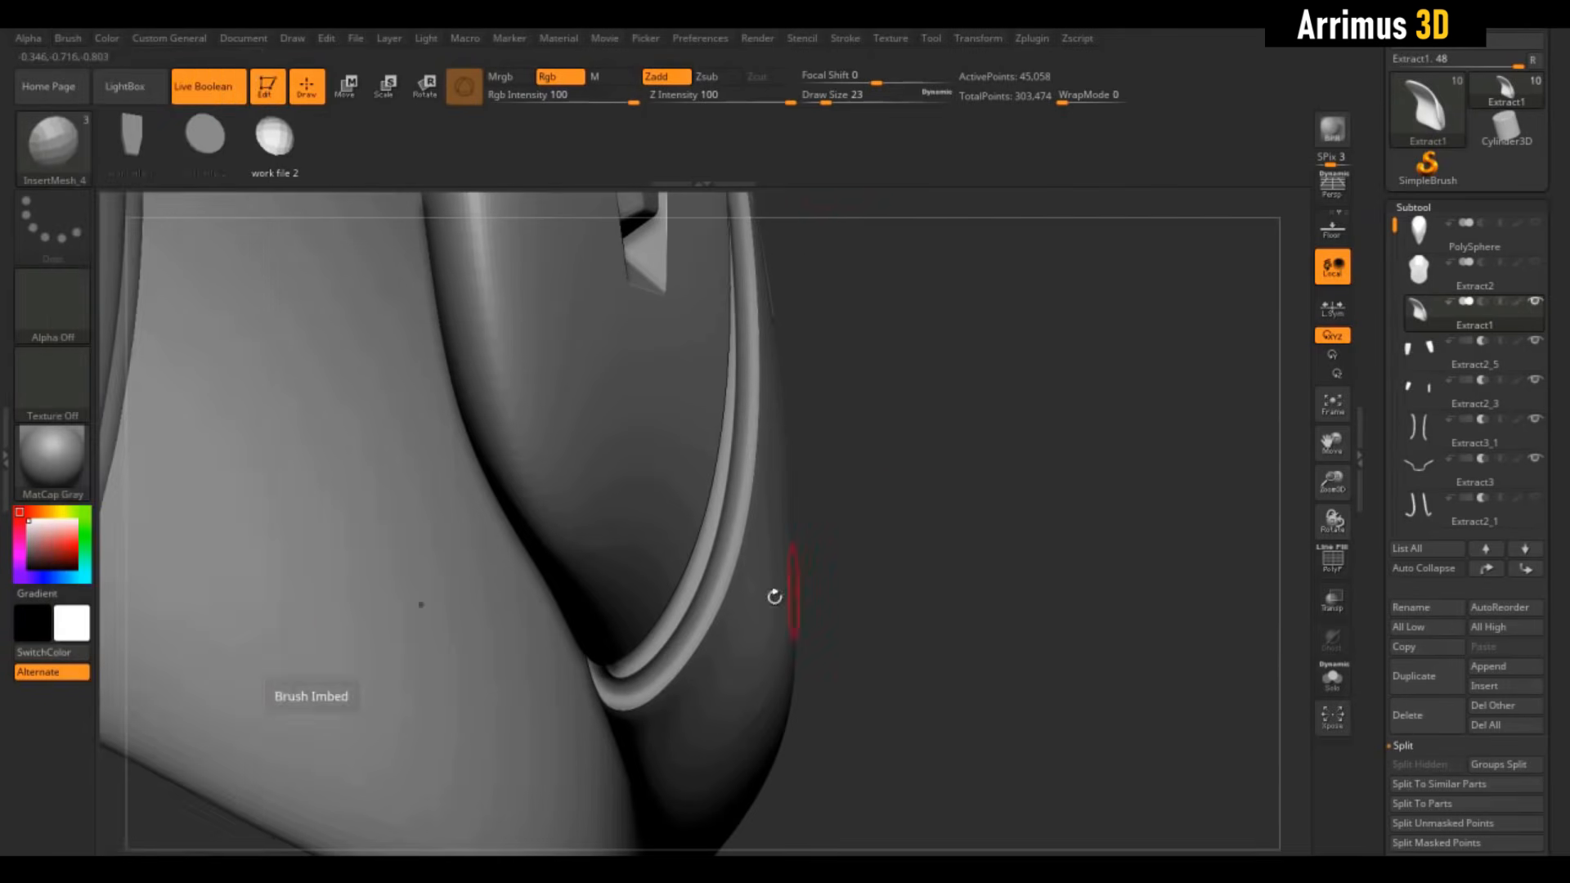
drag(826, 585, 891, 512)
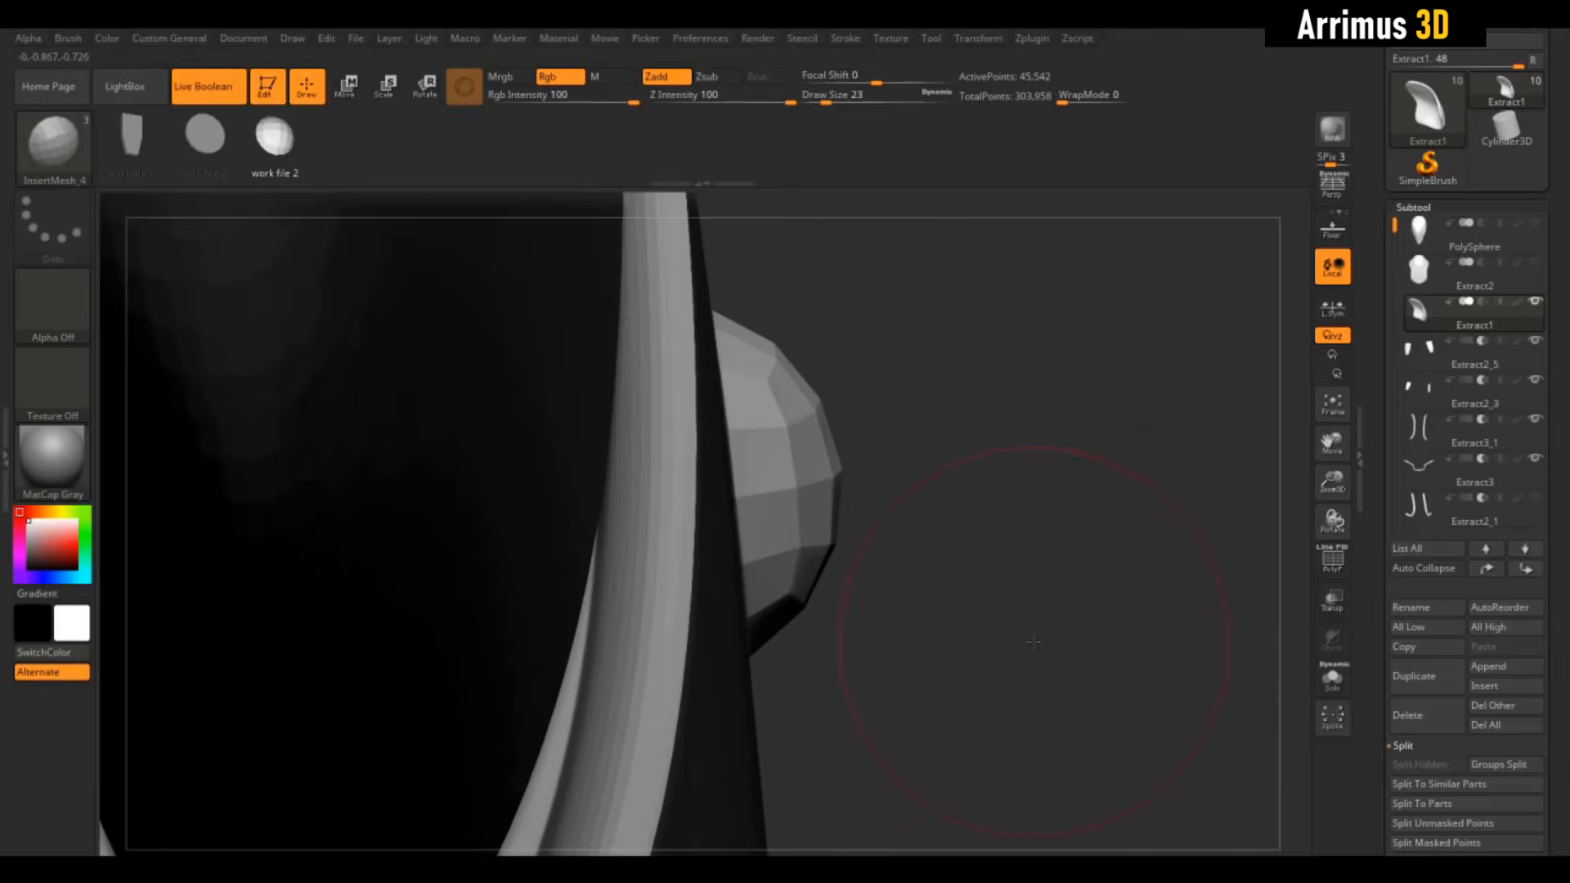
drag(1024, 611, 1116, 601)
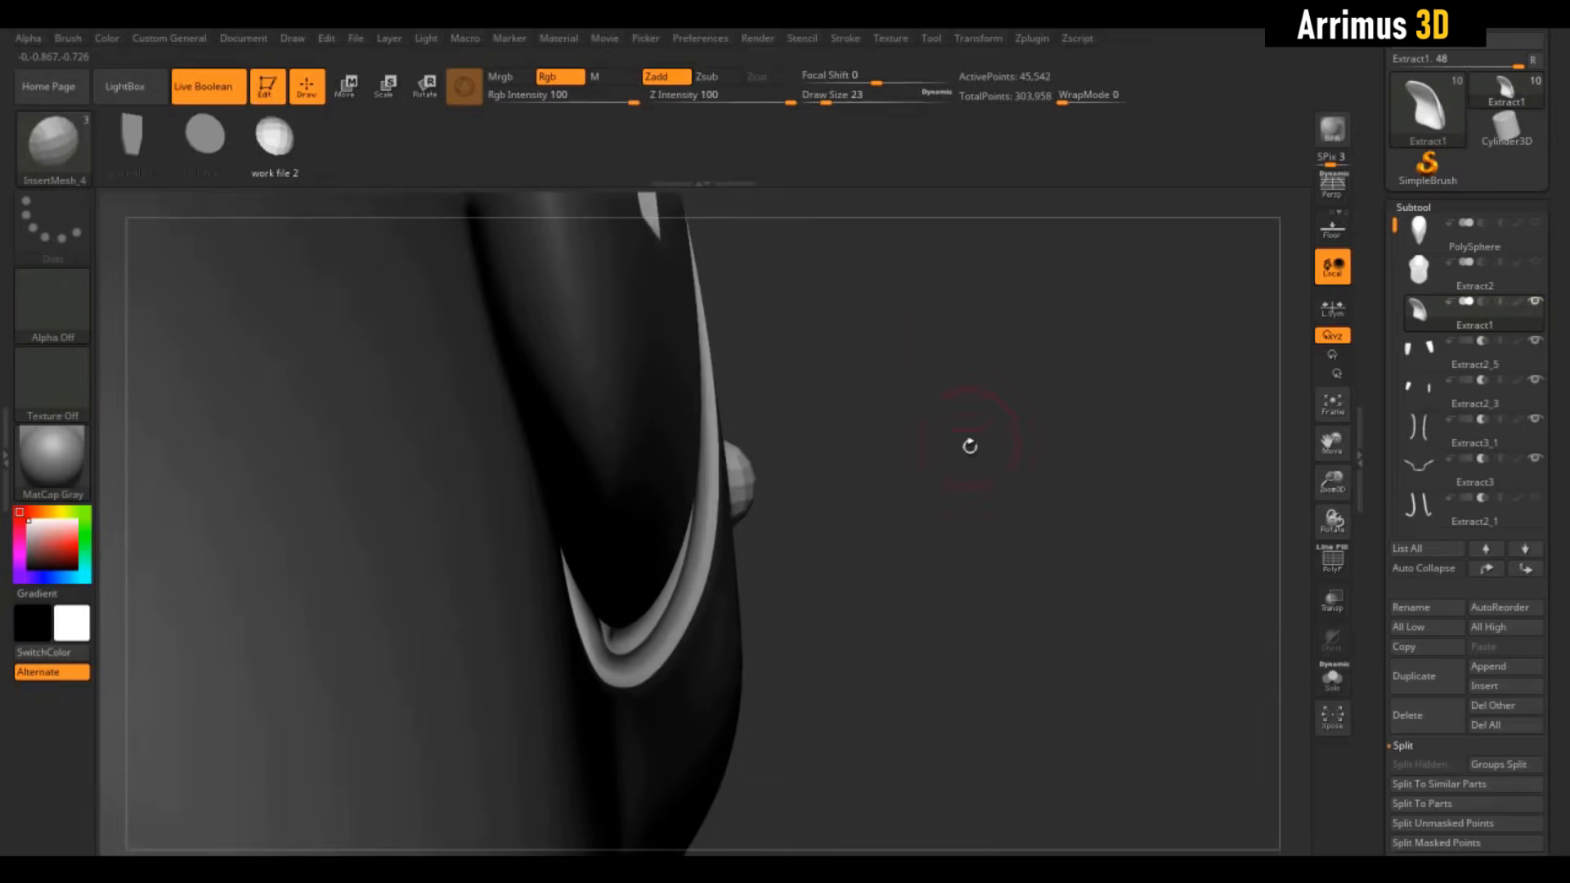
drag(968, 445, 1158, 391)
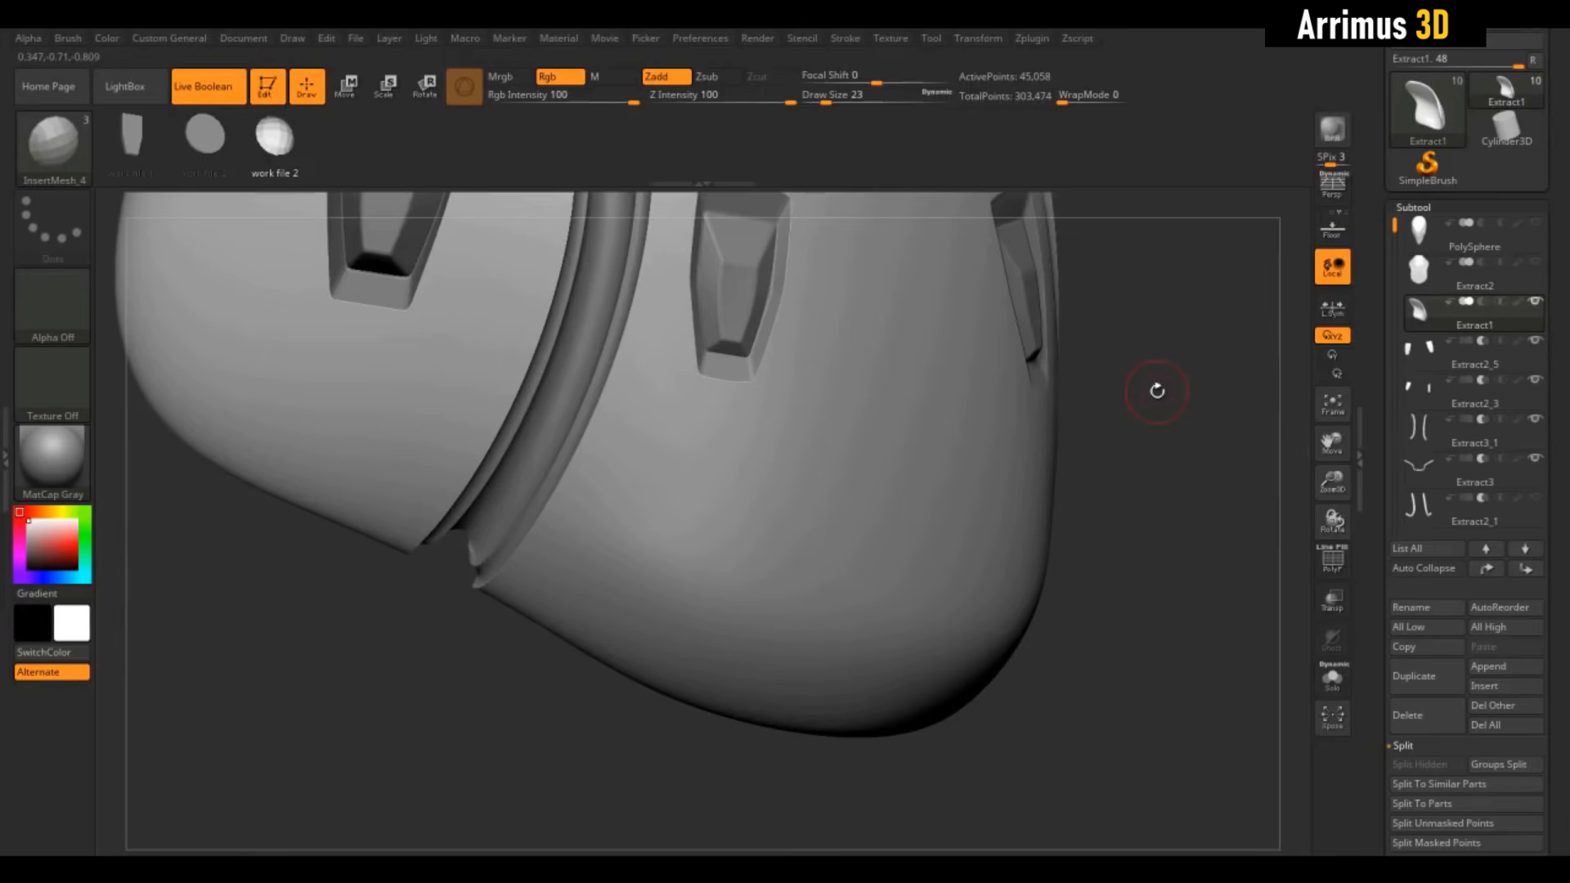
Try placing sphere pairs below the pocket, undoing the oversized attempts
mouse_move(720, 464)
mouse_down()
mouse_move(713, 528)
mouse_move(670, 537)
mouse_move(676, 558)
mouse_up()
key(ctrl+z)
key(ctrl+z)
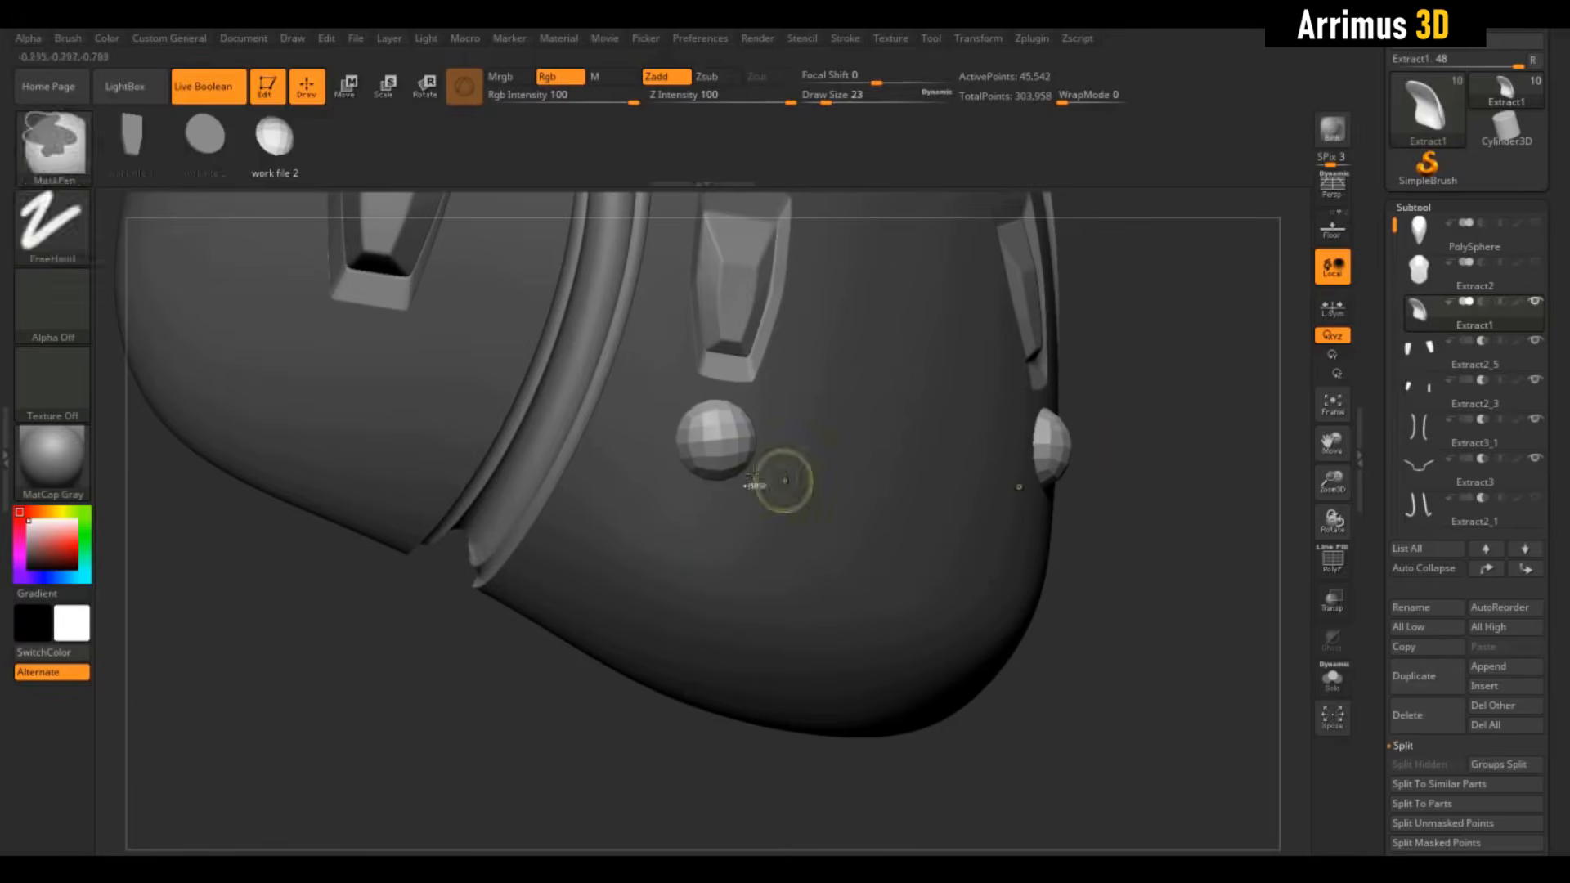
key(ctrl+z)
key(ctrl+shift+z)
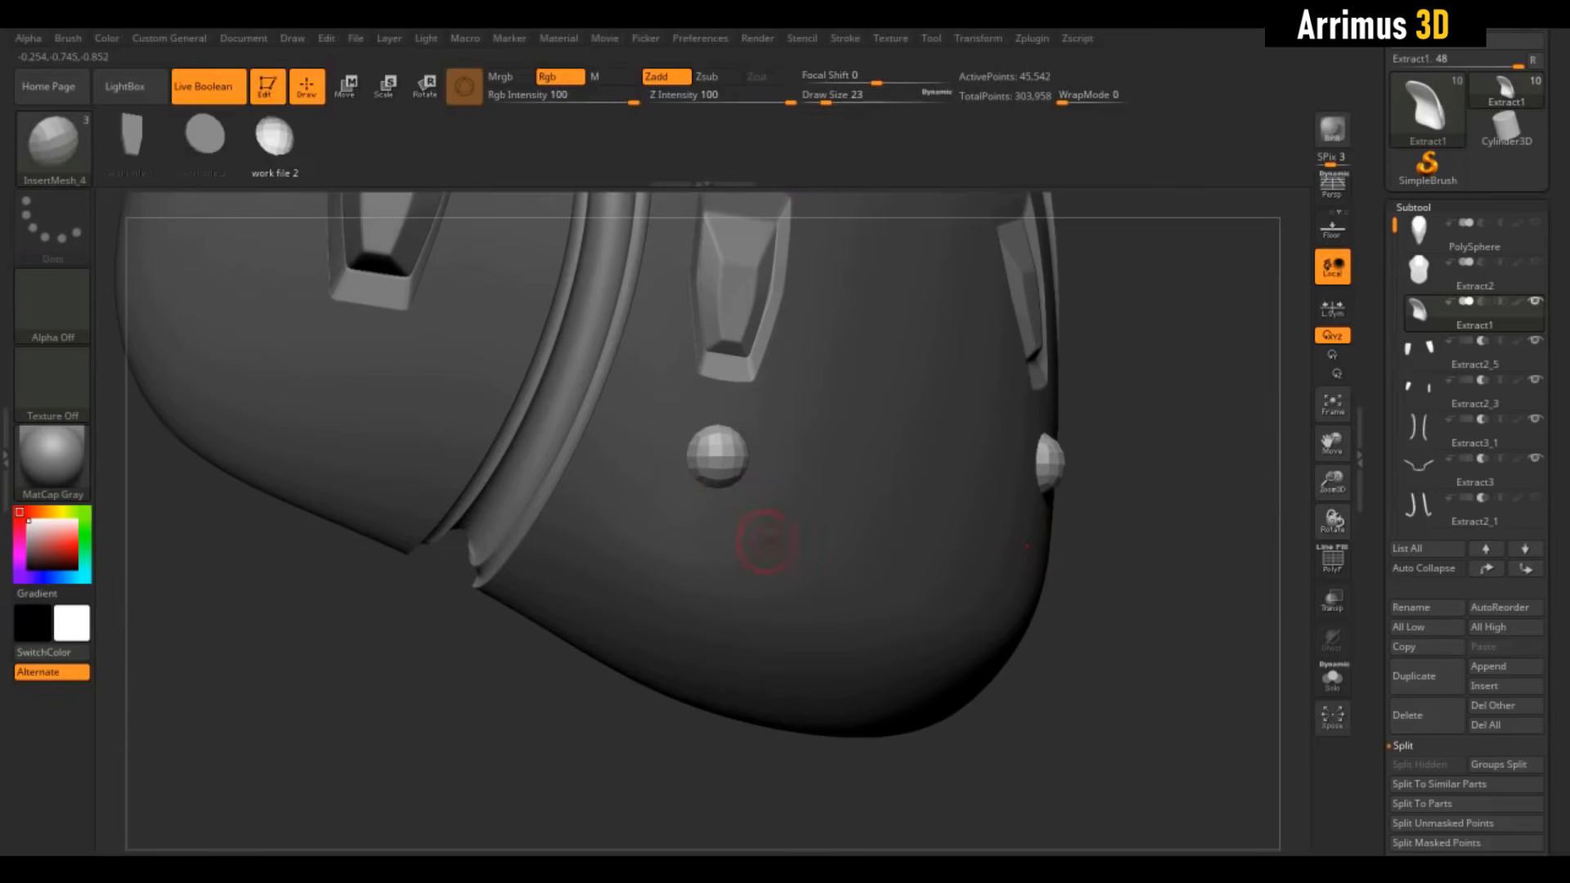
drag(655, 531, 683, 517)
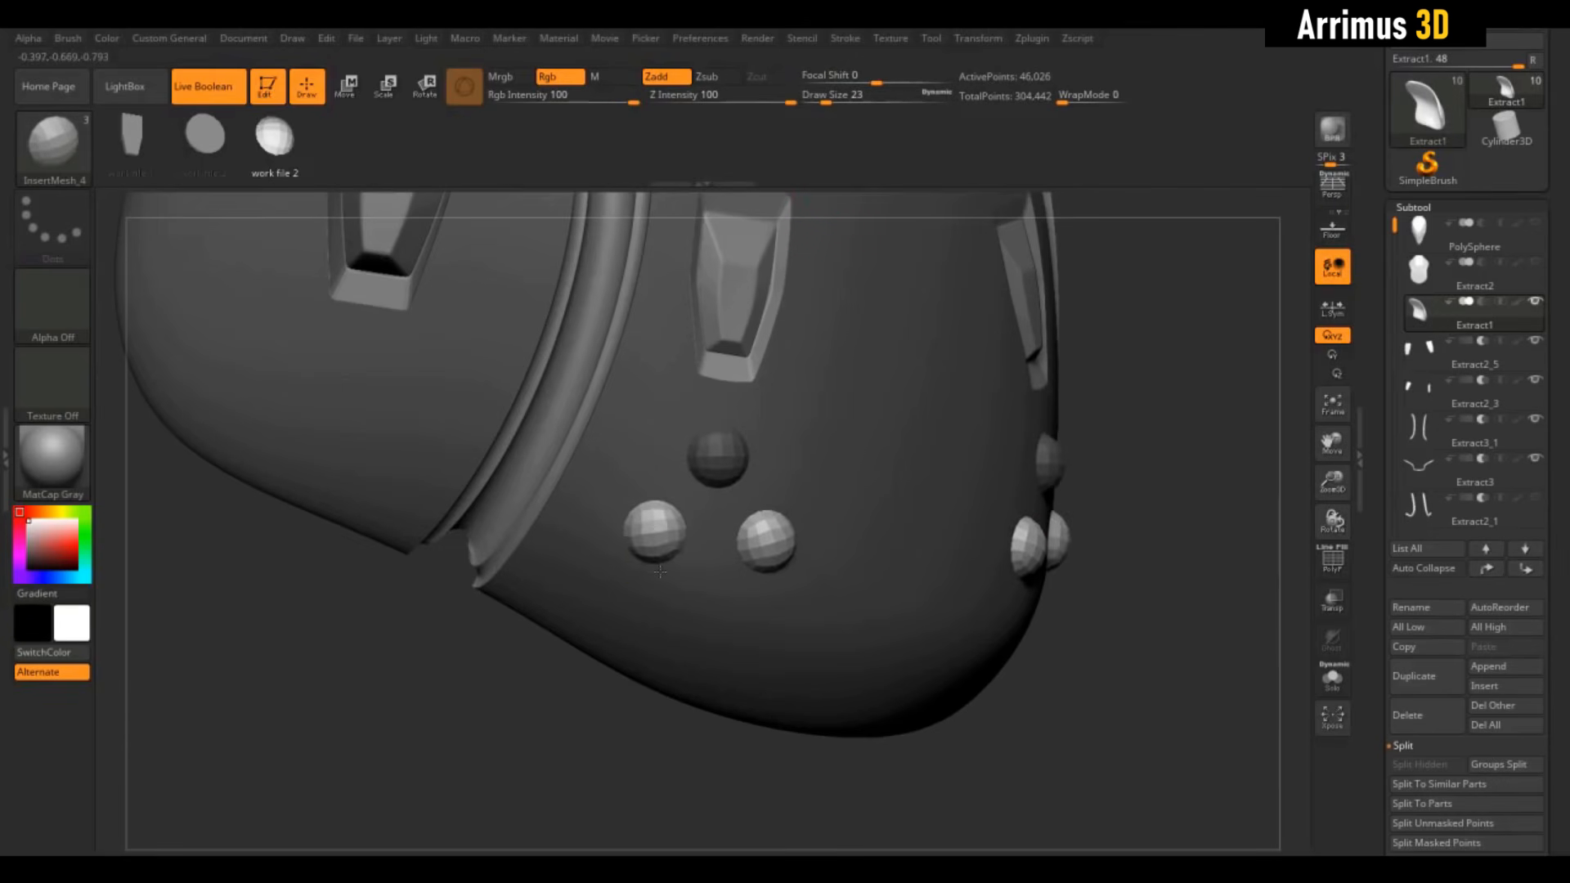
drag(660, 571, 660, 572)
drag(1225, 374, 1139, 385)
key(ctrl+z)
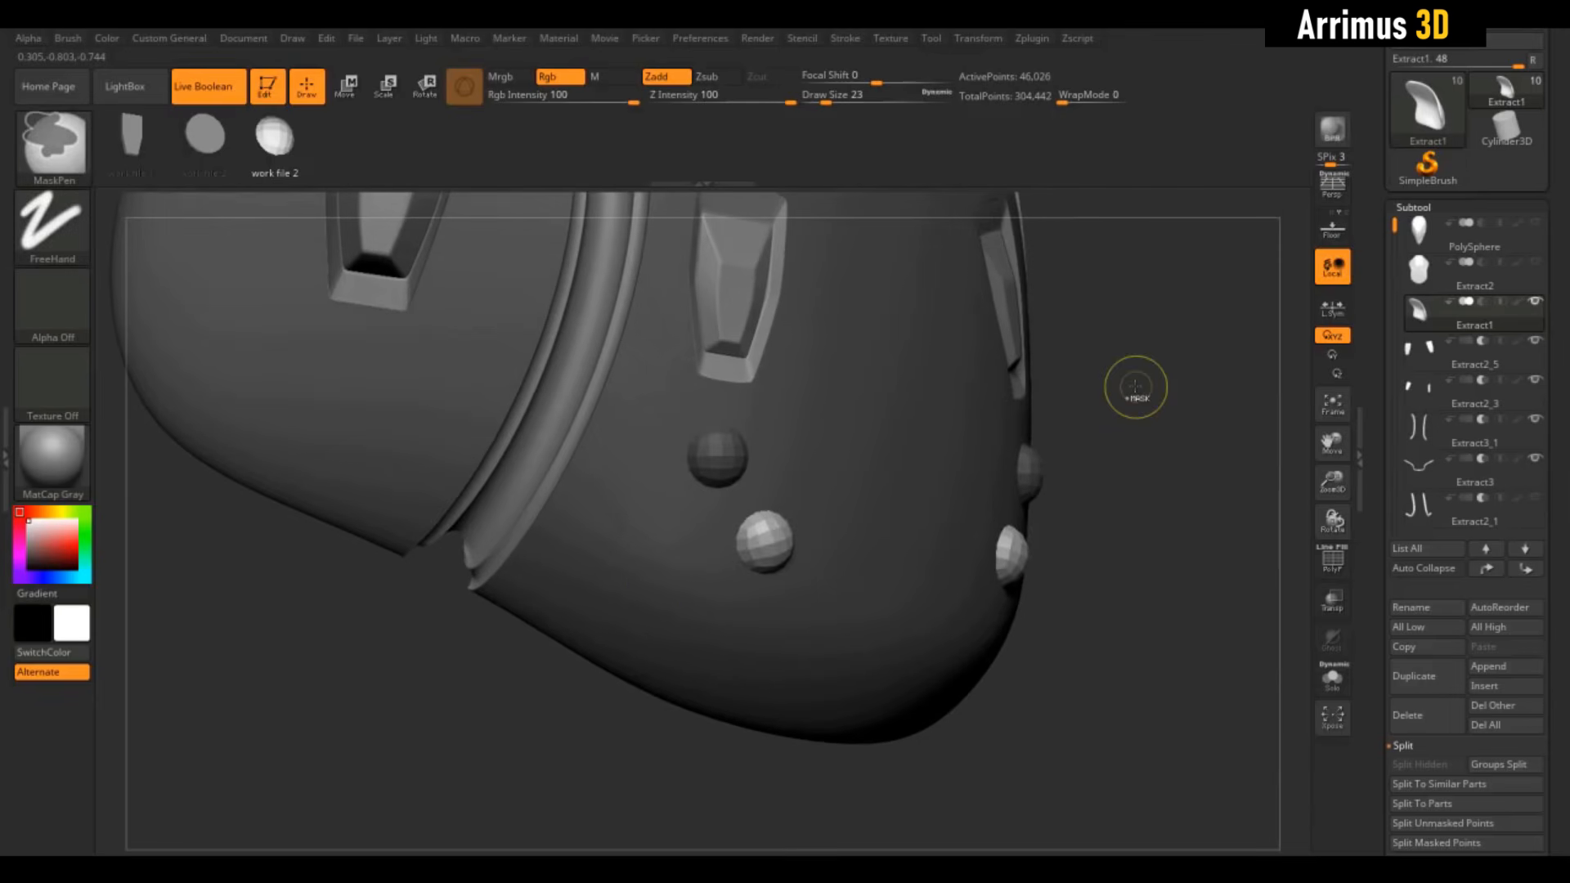
key(ctrl+z)
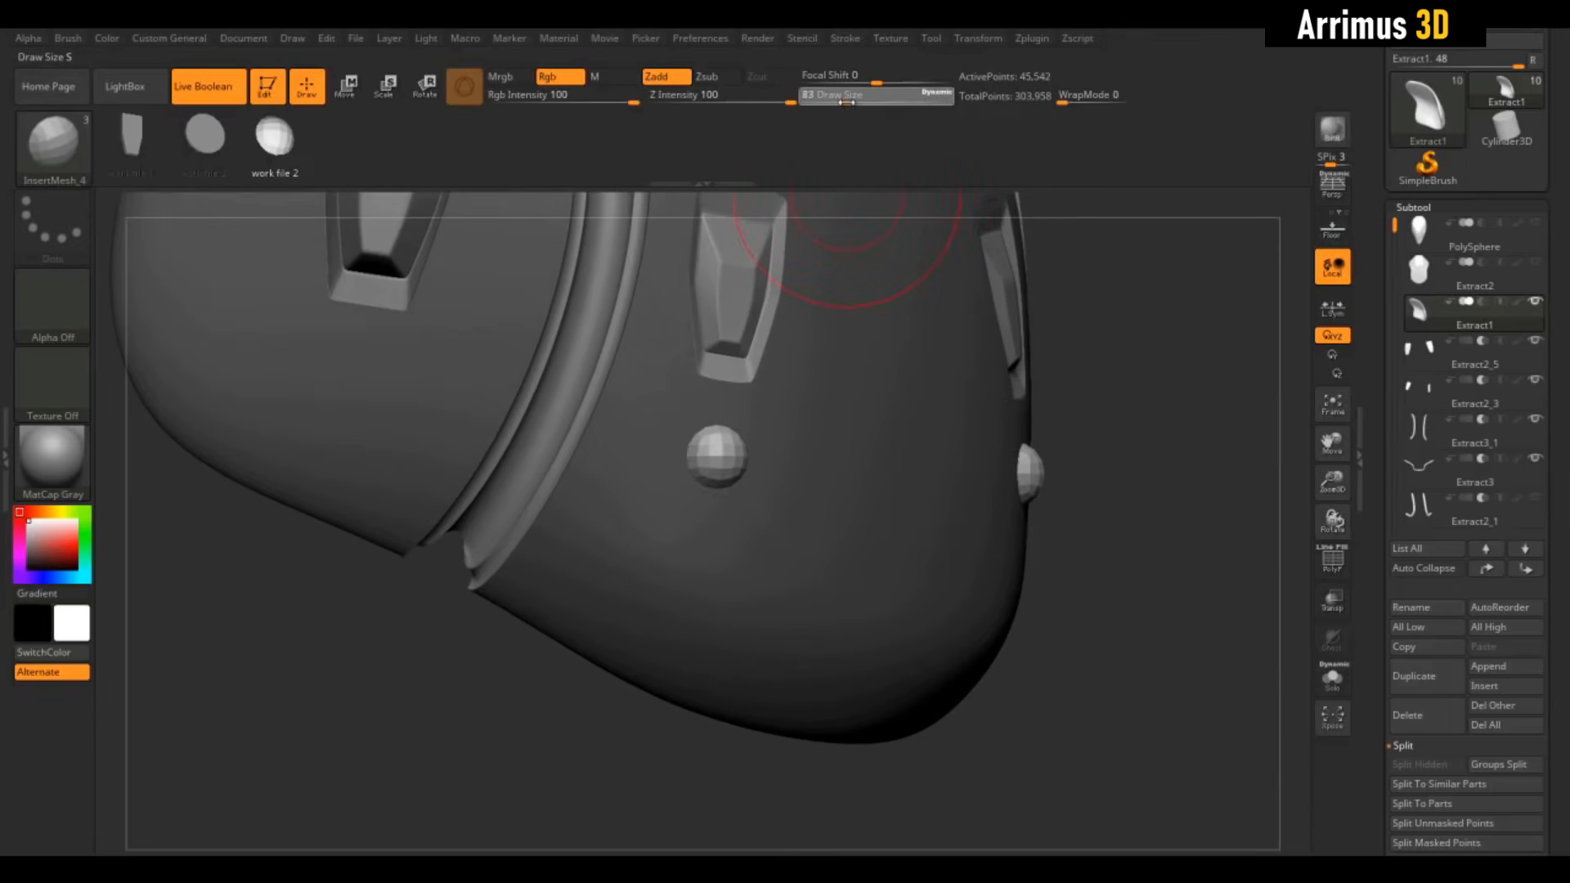
ctrl+drag(810, 540, 810, 542)
ctrl+drag(619, 560, 621, 564)
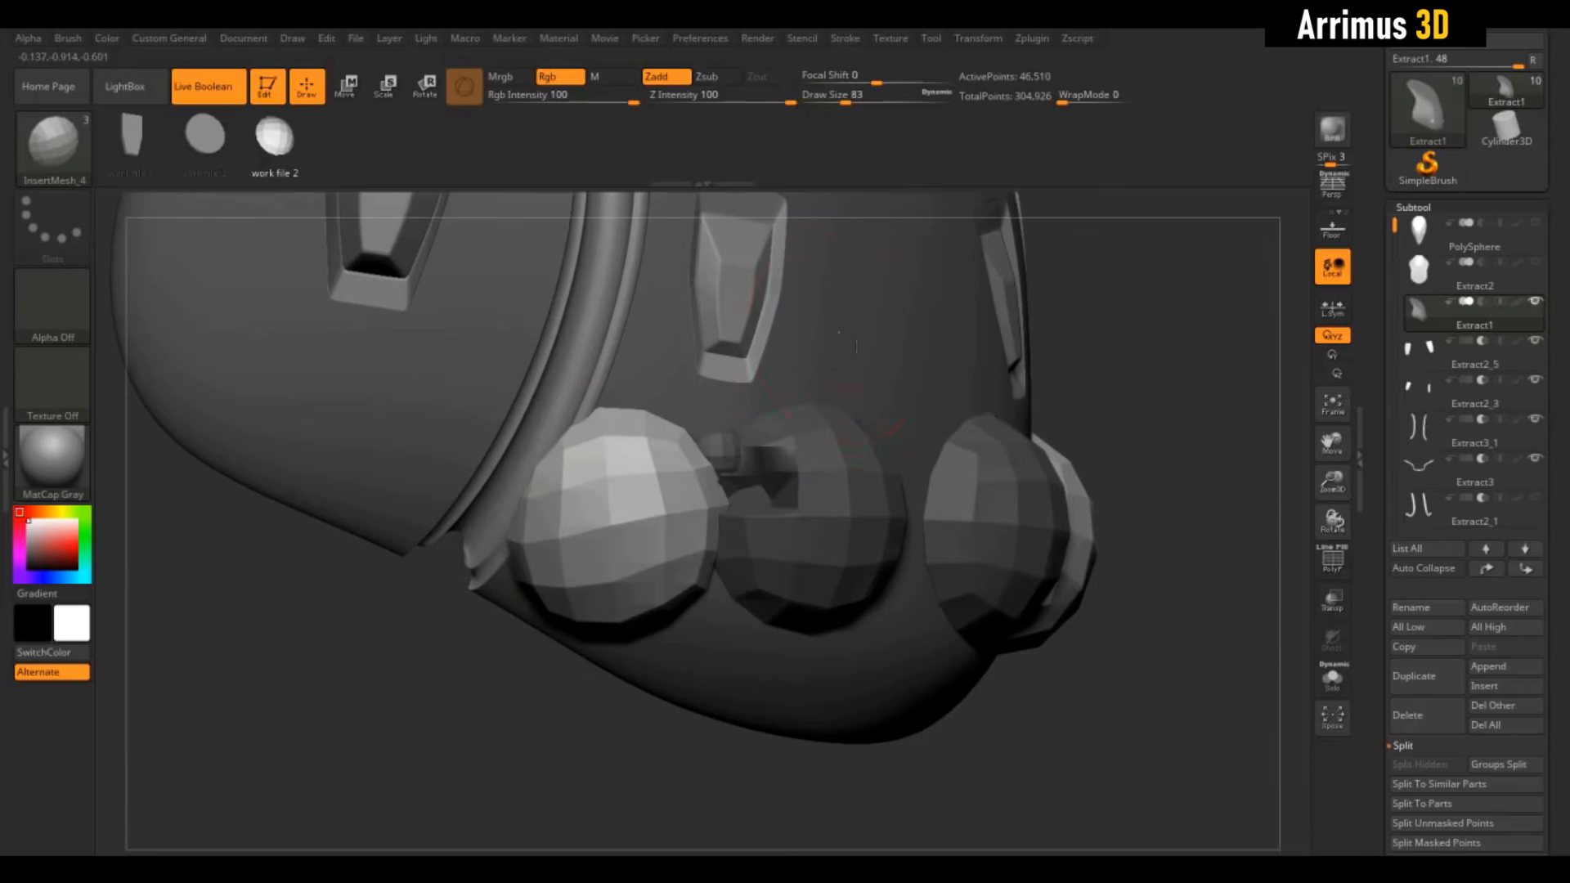
ctrl+drag(841, 323, 848, 371)
key(ctrl+z)
key(ctrl+z)
key(ctrl+z)
key(ctrl+z)
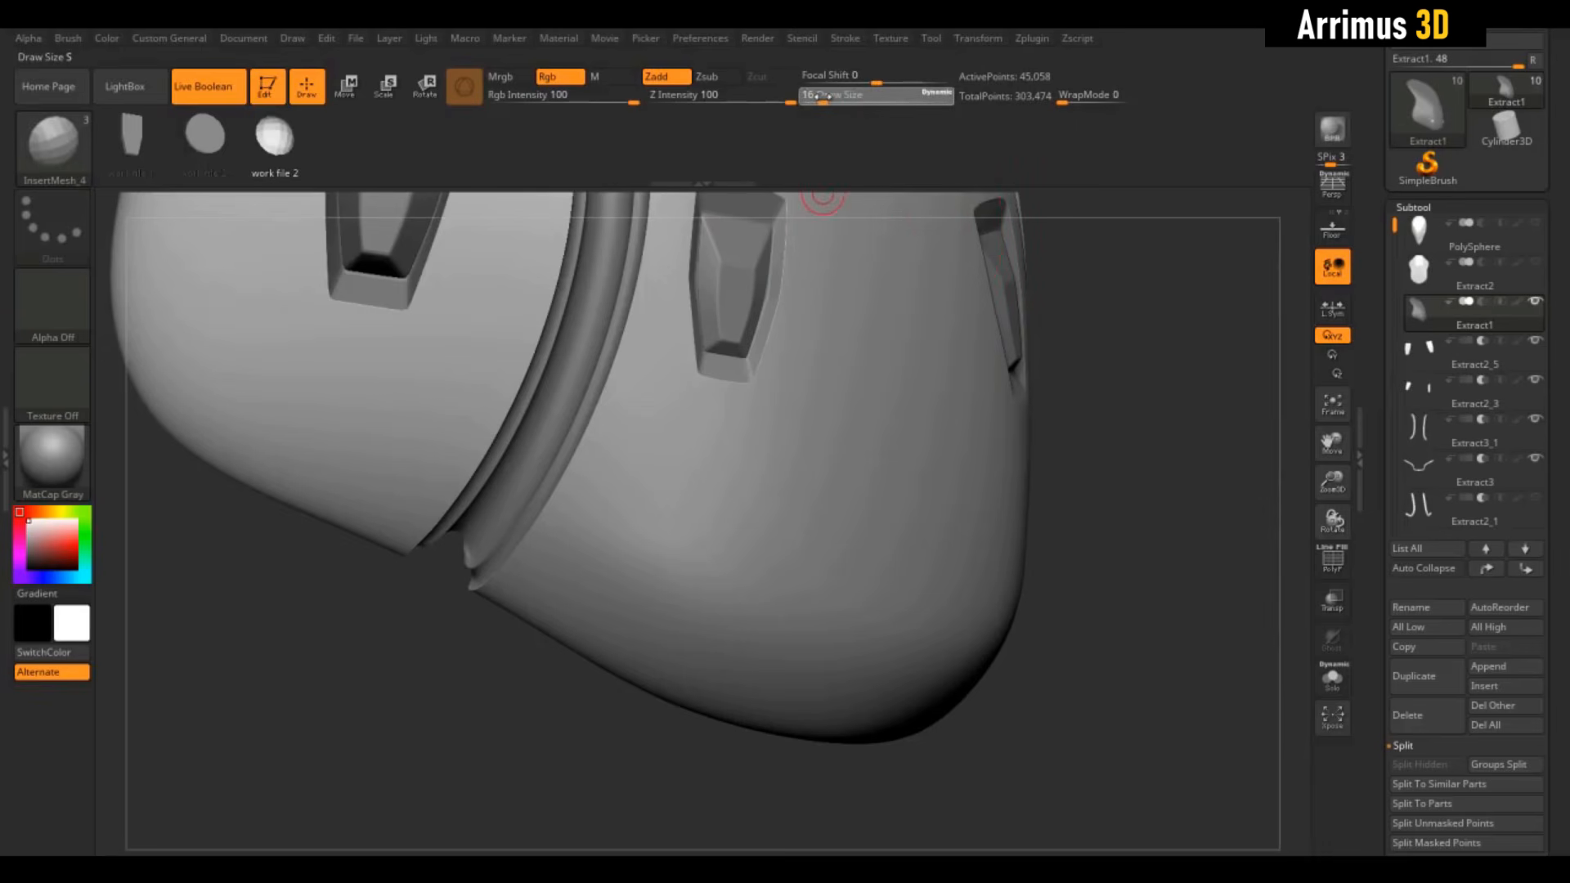
Insert three small mirrored spheres in a triangle below the pocket and clear the mask
ctrl+drag(717, 453, 717, 454)
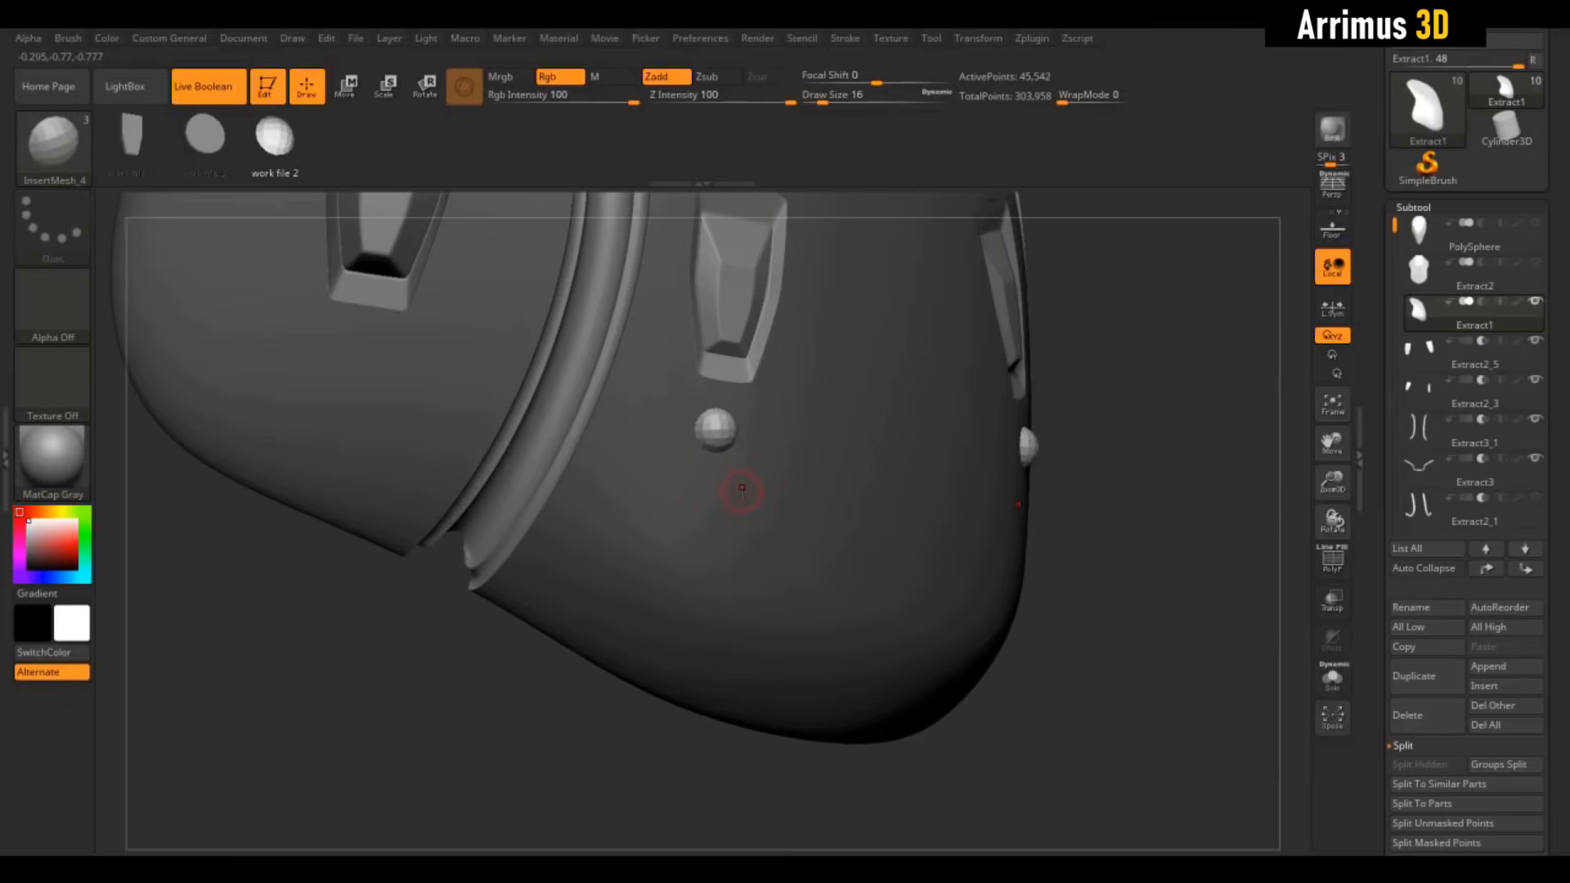
ctrl+drag(749, 517, 747, 521)
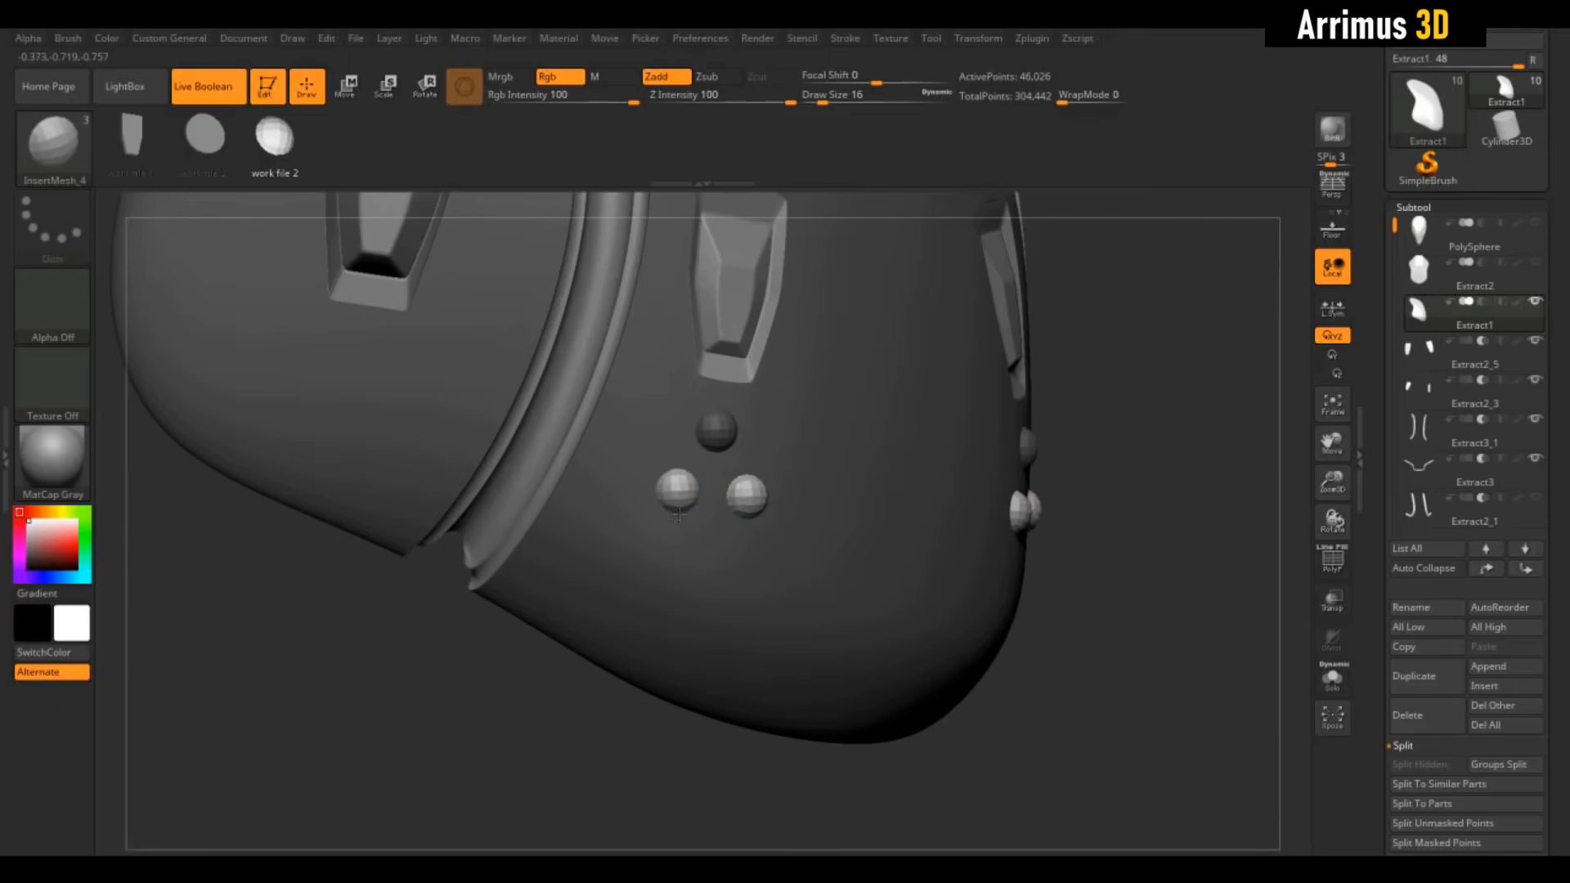
ctrl+drag(678, 514, 679, 515)
mouse_move(1079, 438)
mouse_down()
mouse_move(1114, 449)
mouse_move(1080, 441)
mouse_up()
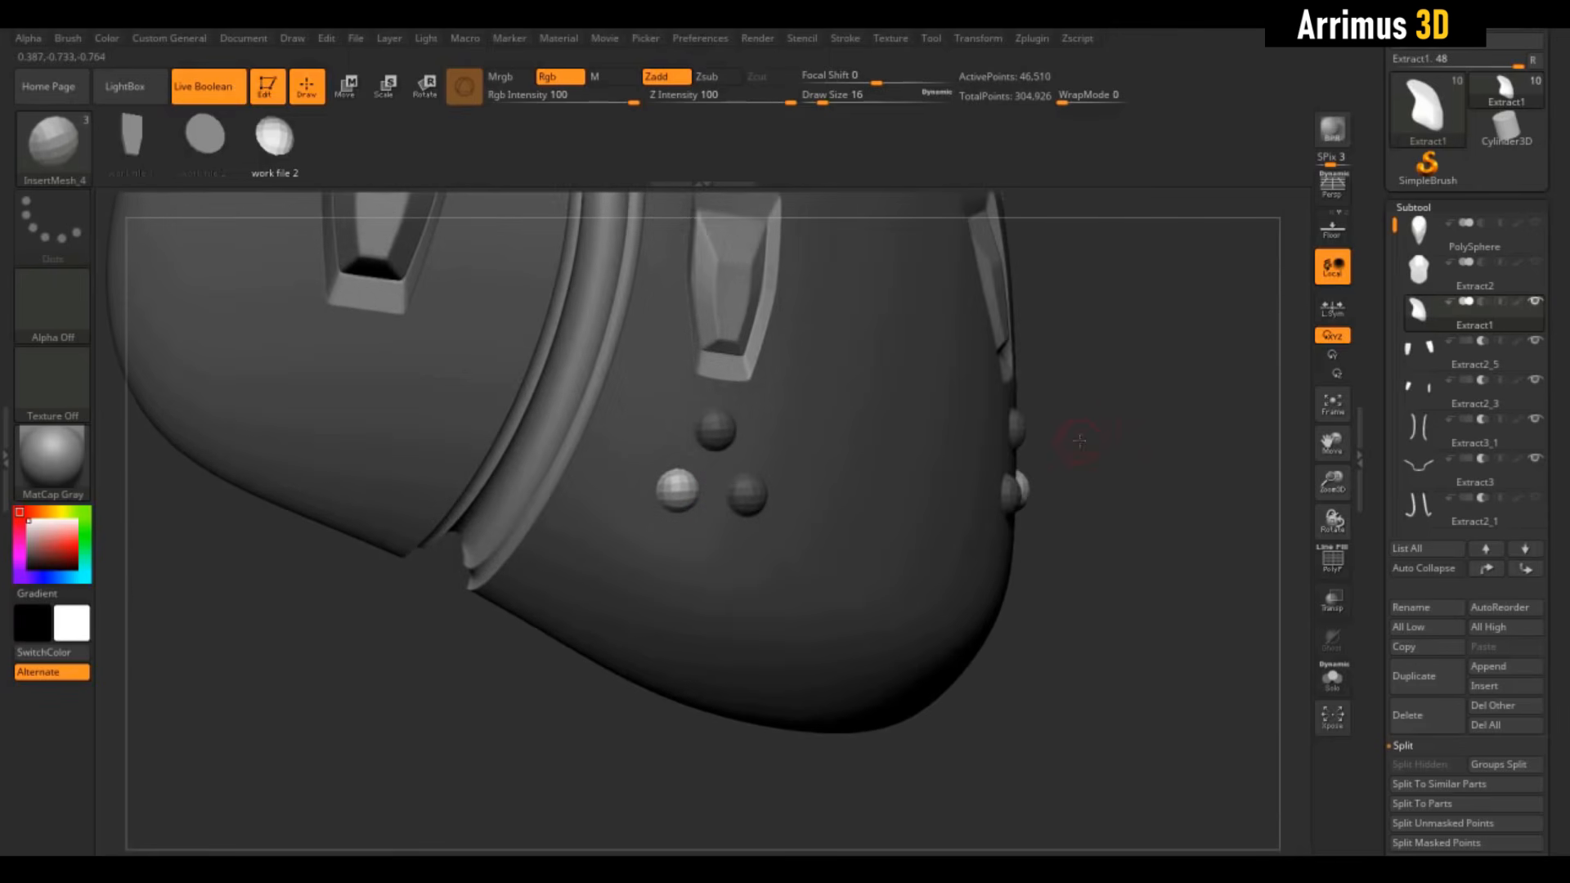
ctrl+drag(1111, 301, 1226, 486)
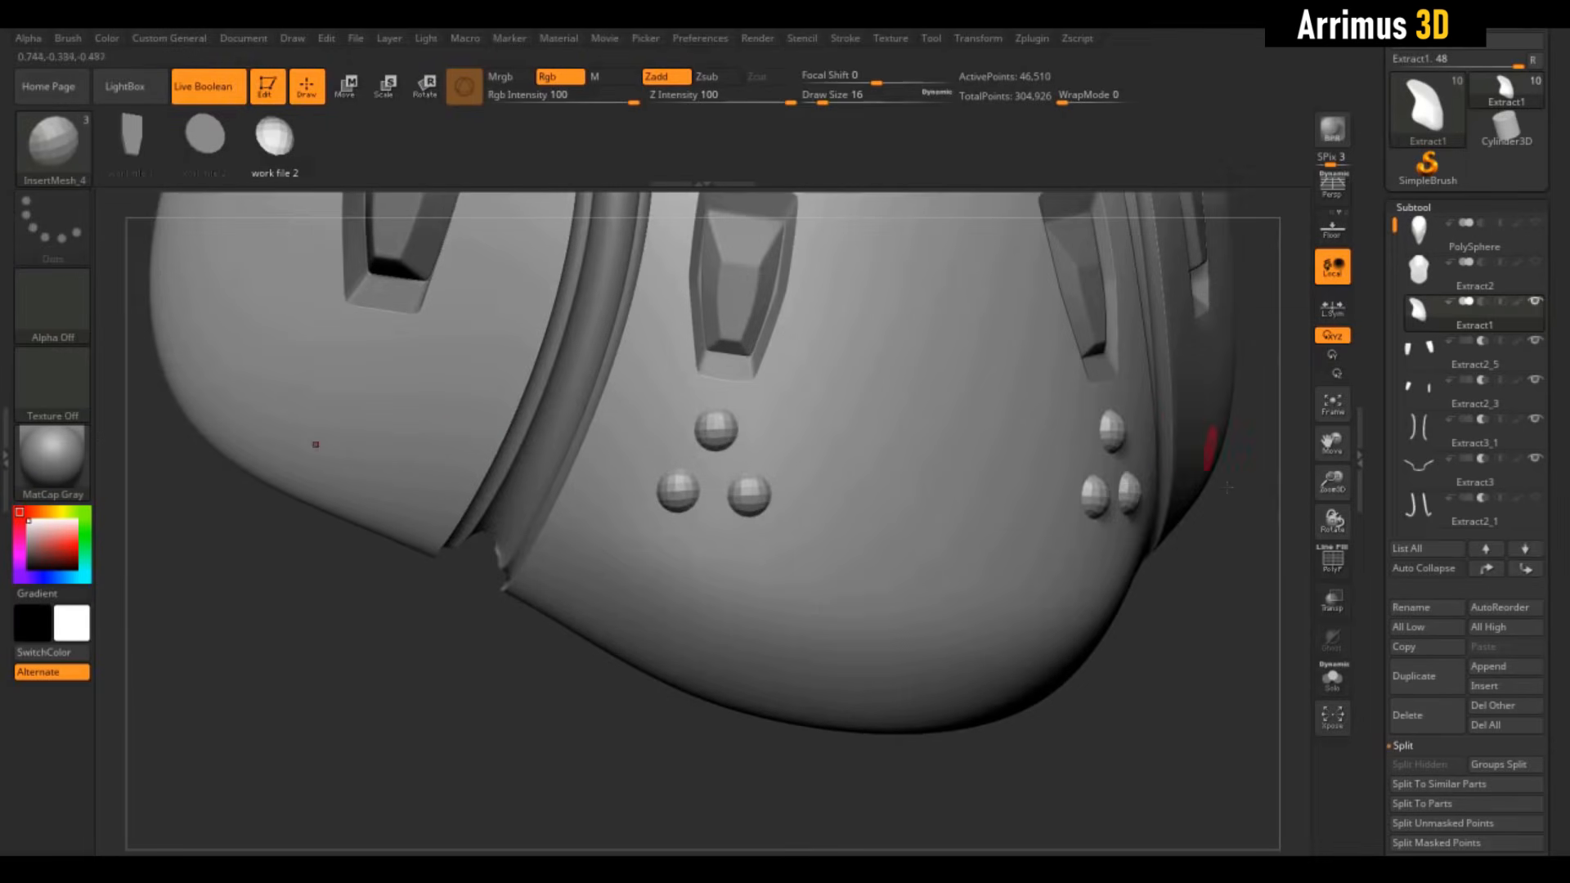
key(shift+f)
key(shift+f)
Isolate the strap, hide all but the three spheres, and split them into their own subtool
click(1332, 678)
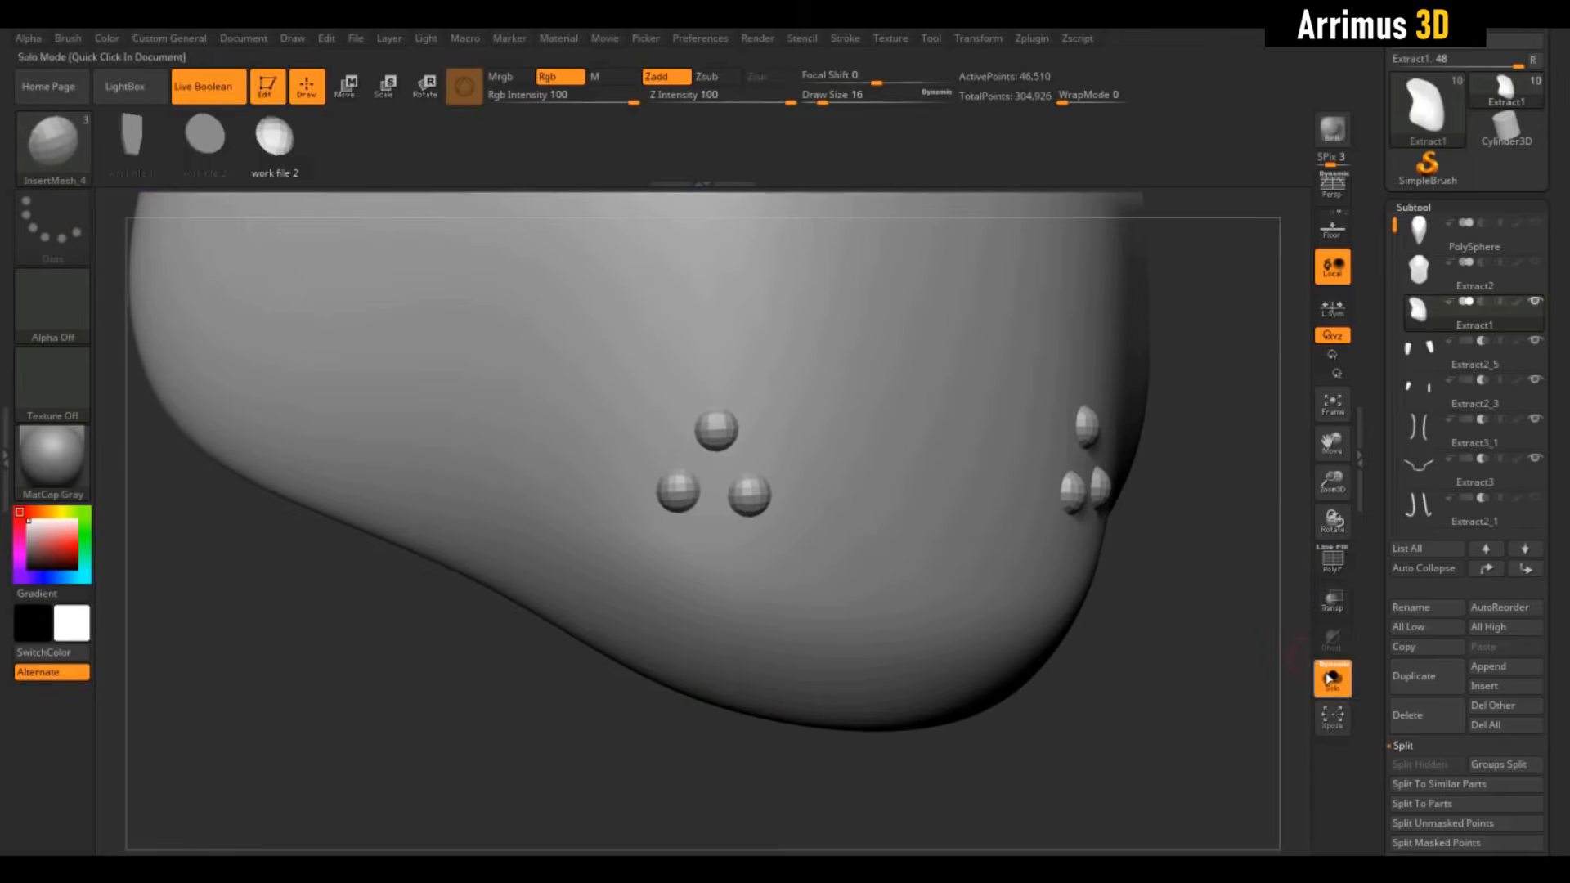
key(shift+f)
mouse_move(1212, 480)
mouse_down()
mouse_move(1211, 458)
mouse_move(1211, 487)
mouse_up()
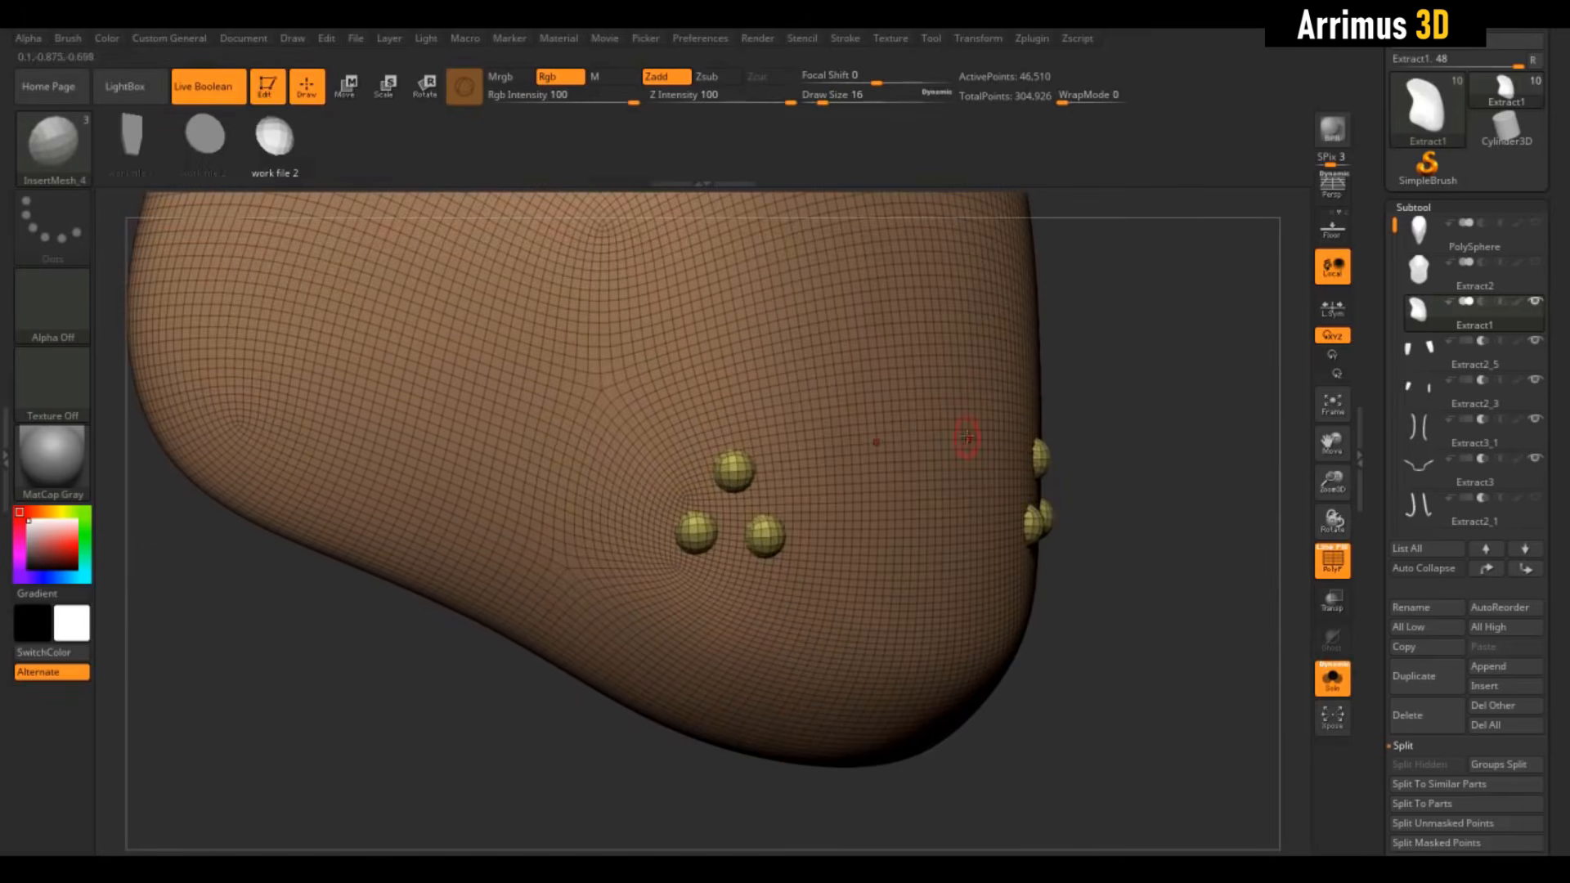
alt+drag(1145, 388, 1151, 466)
ctrl+shift+click(770, 399)
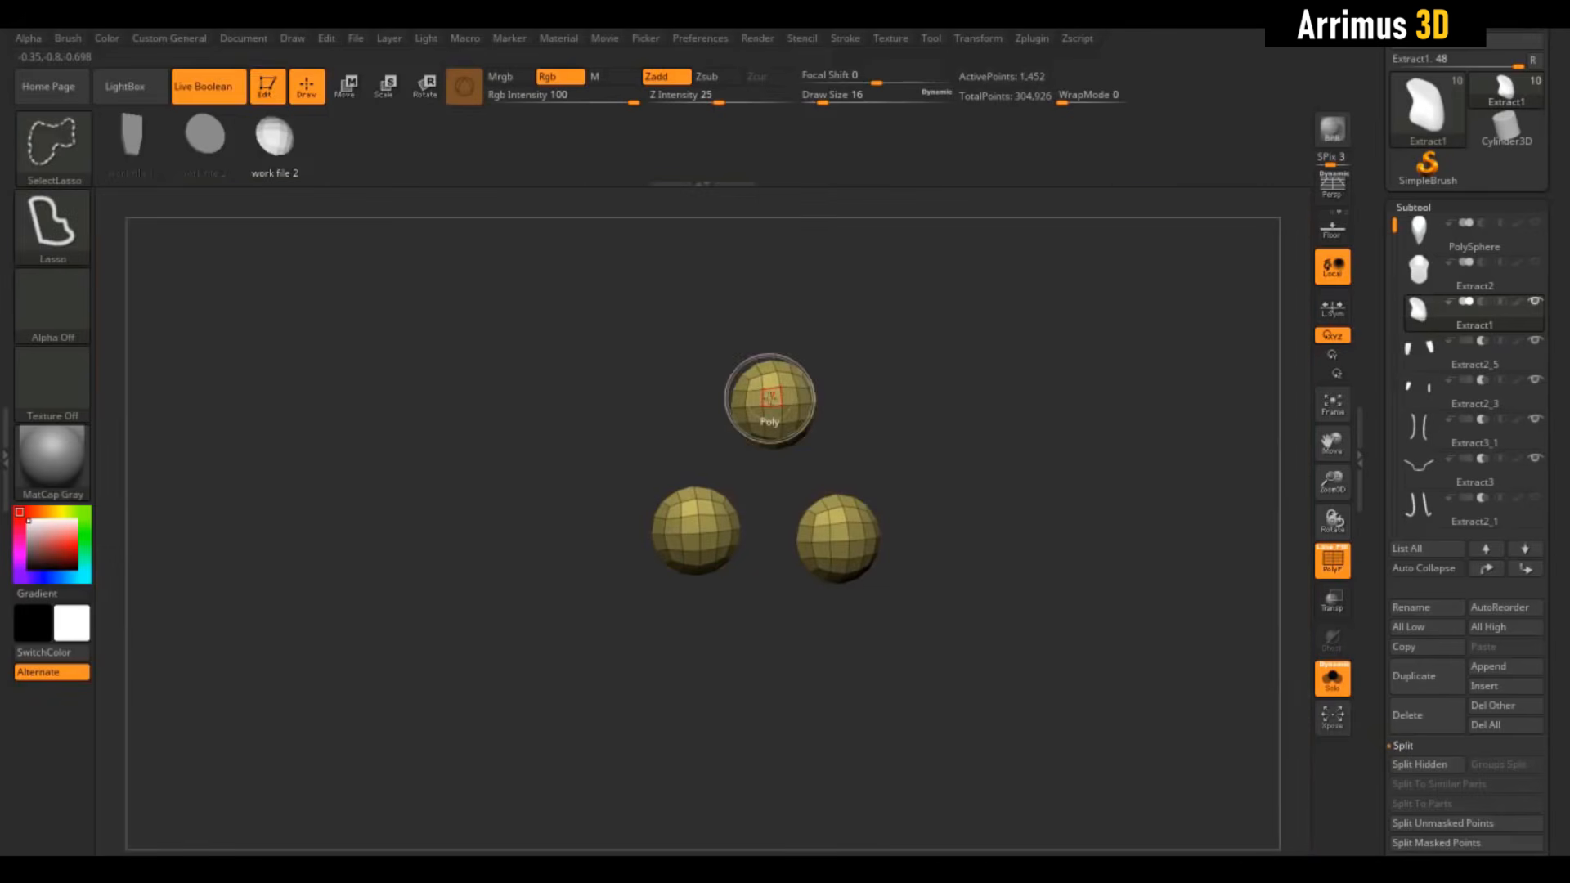
ctrl+shift+click(1060, 400)
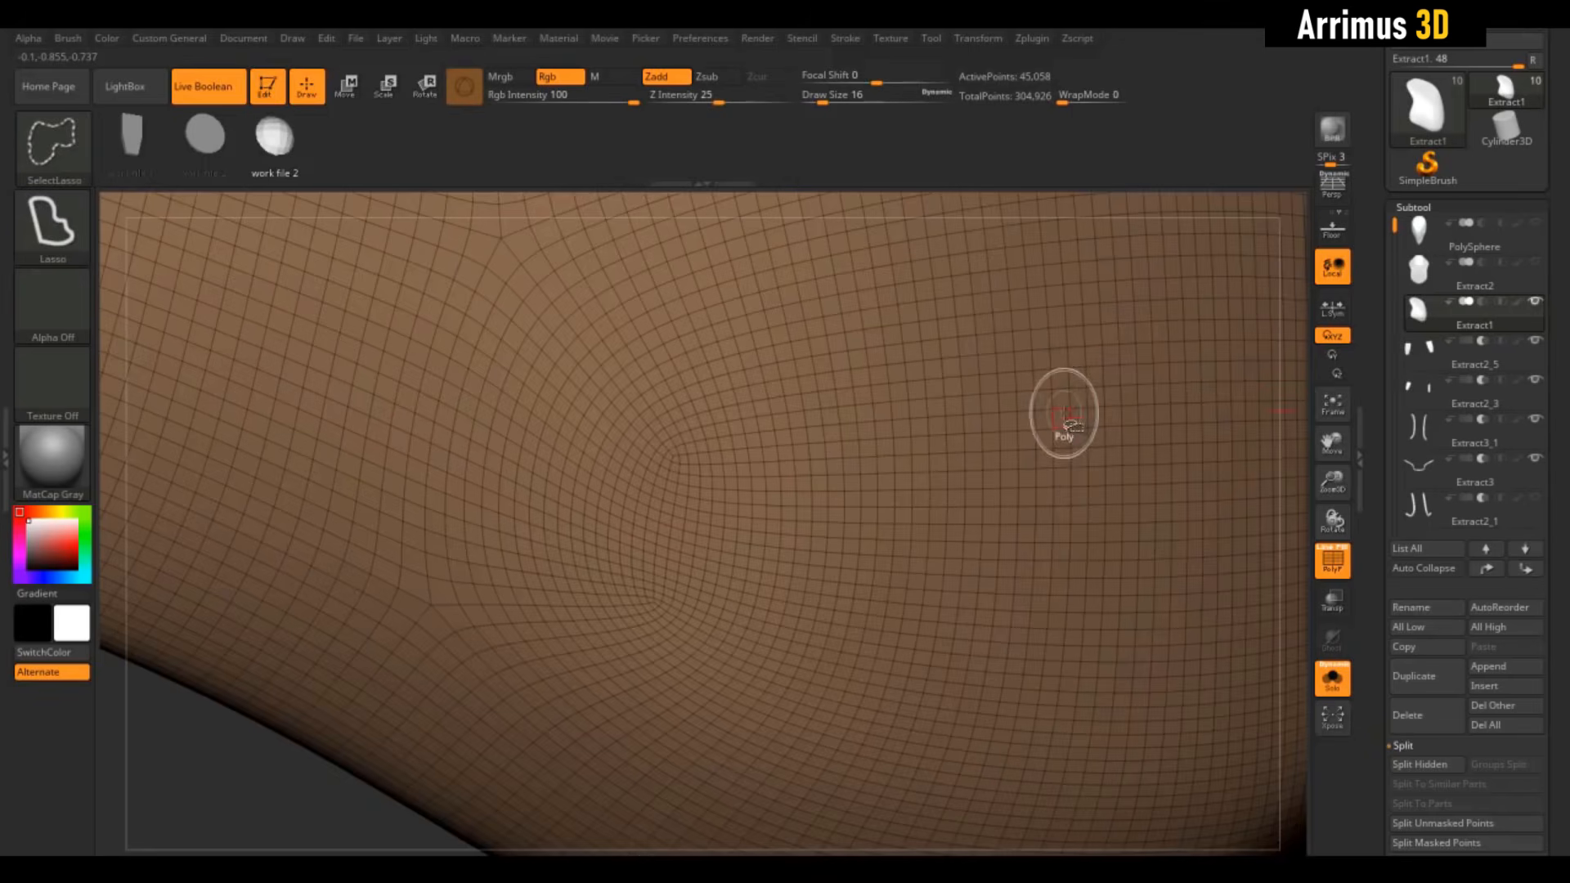
key(g)
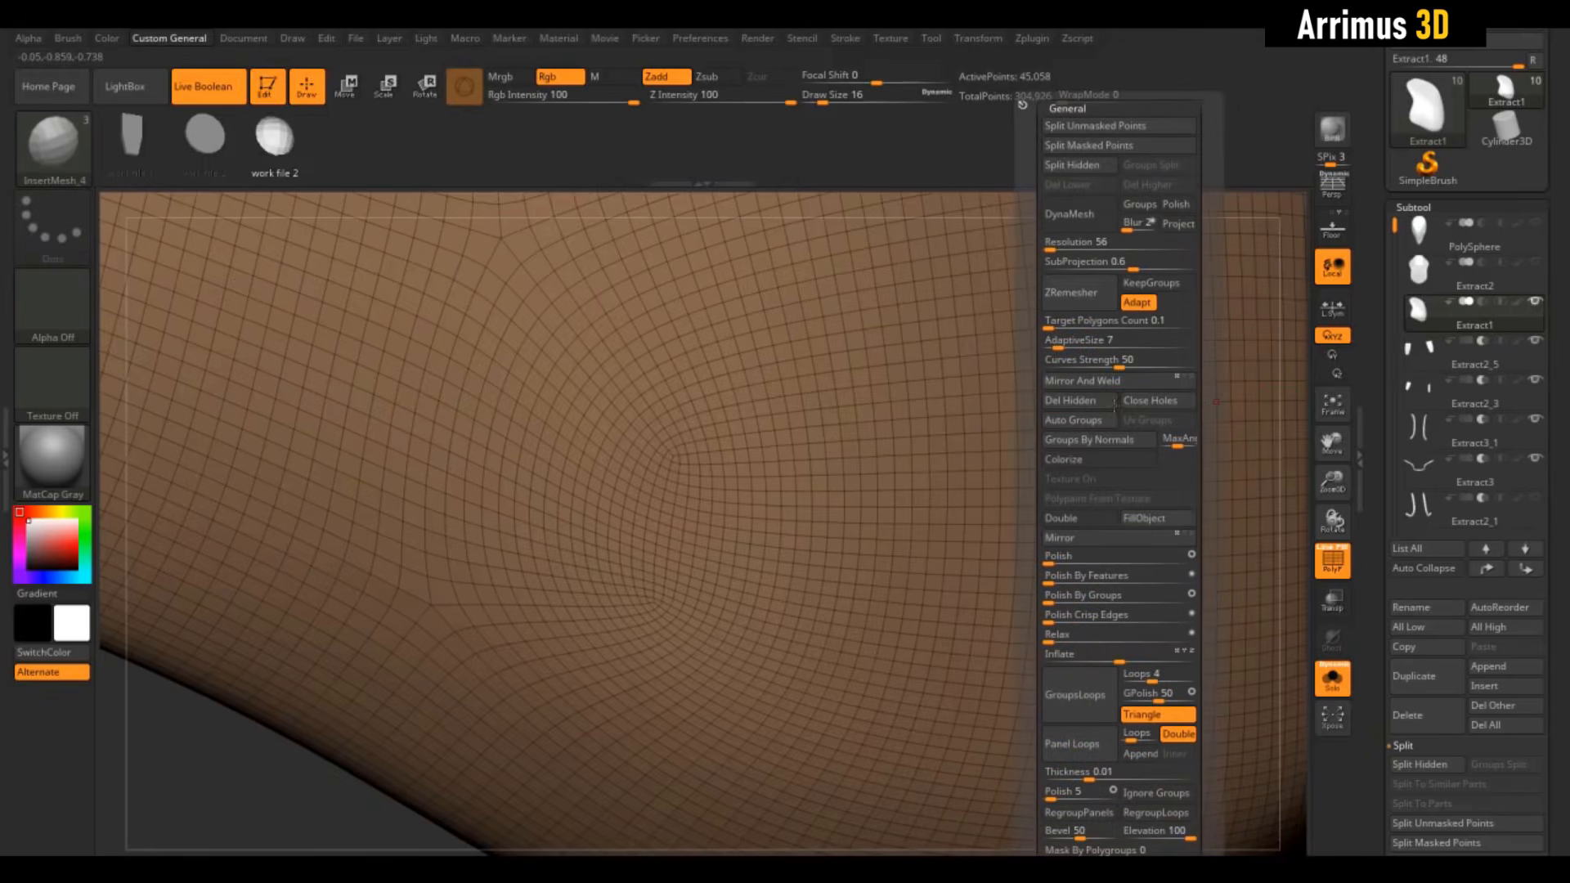
click(1063, 165)
Show all subtools, turn off wireframe, and select Extract2_6 to view the pockets
click(1350, 669)
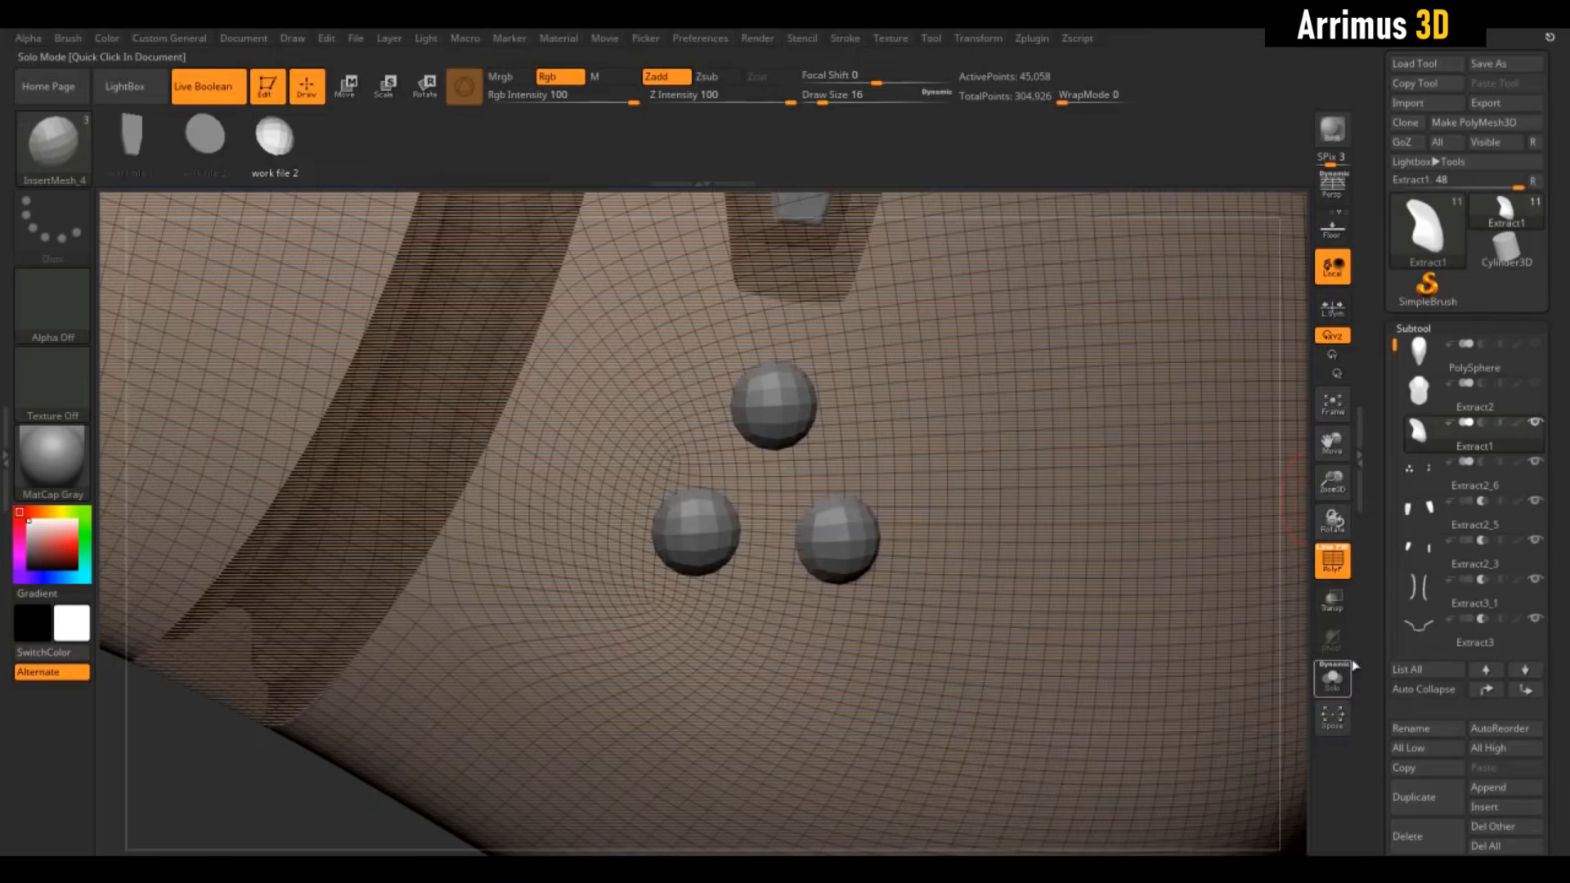
click(1331, 564)
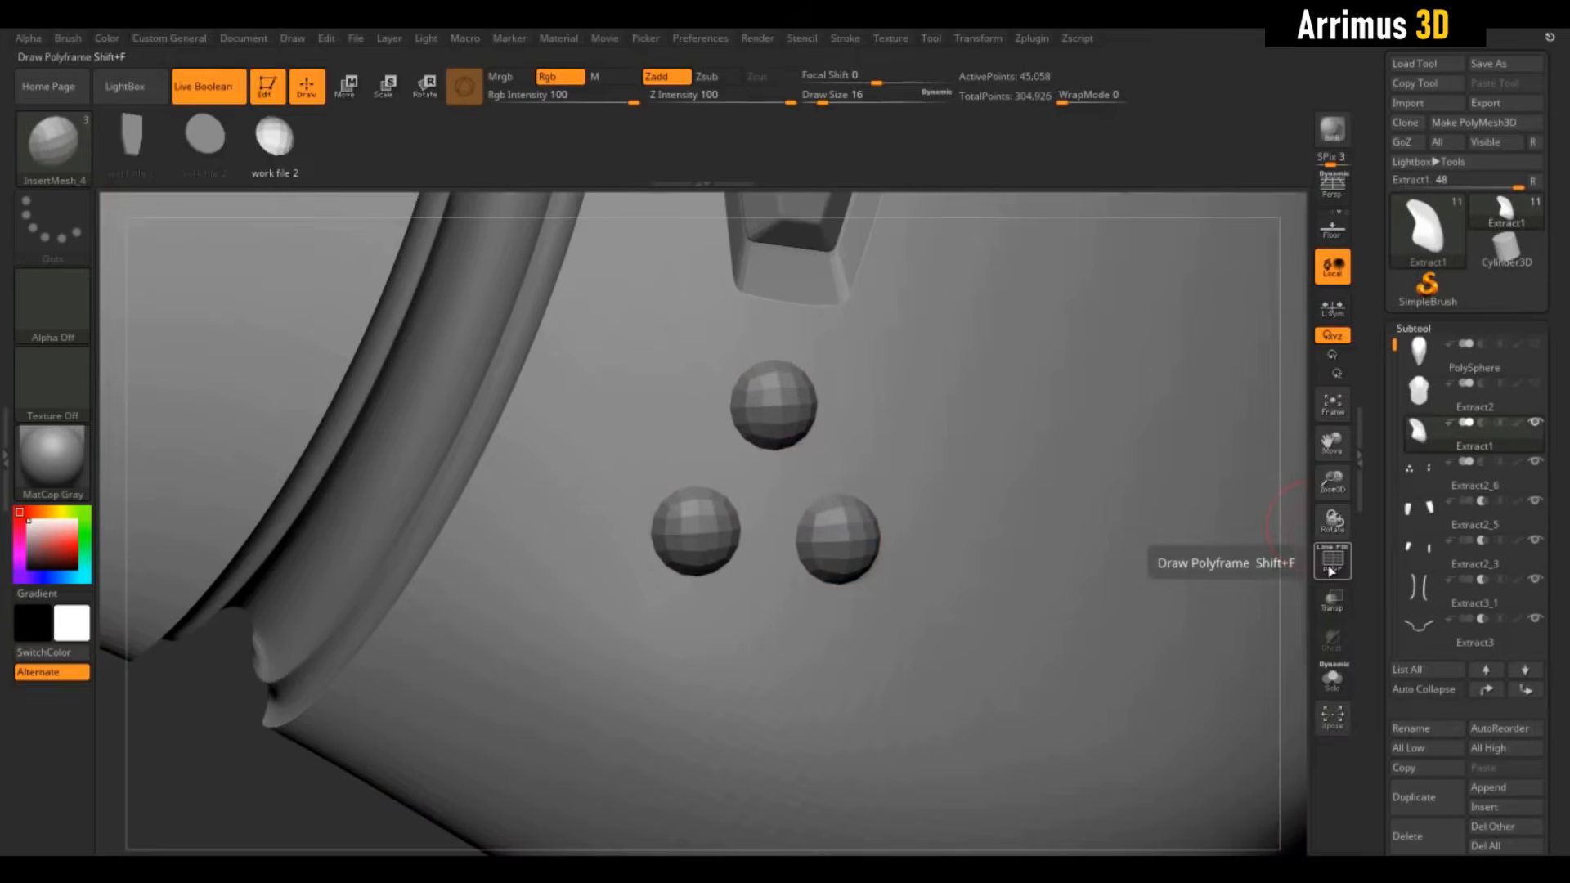
click(1486, 470)
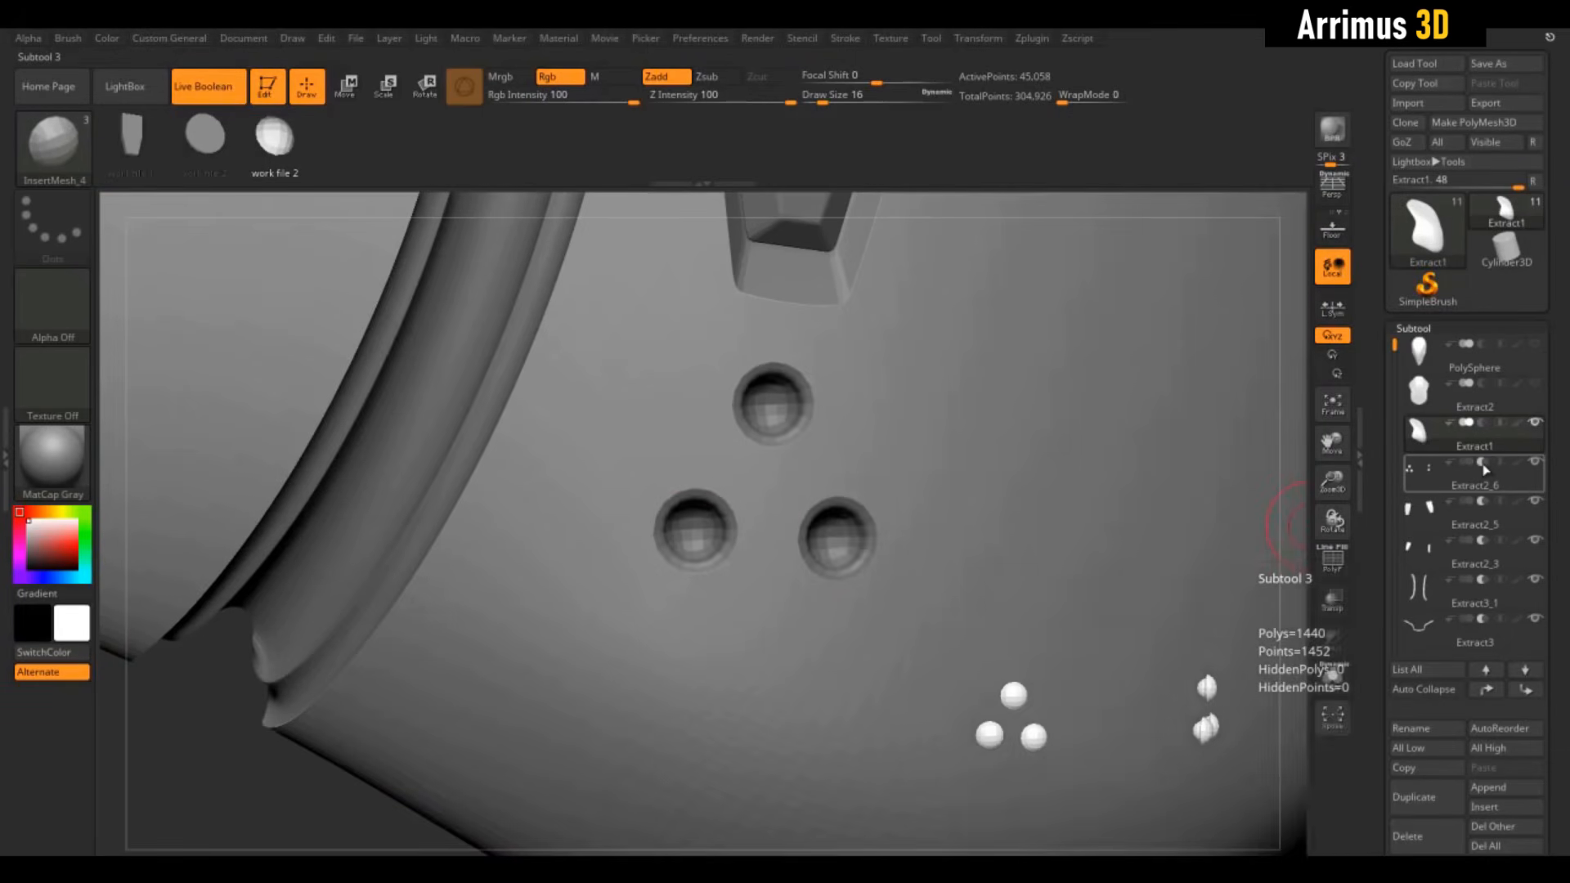
drag(1293, 456, 1225, 537)
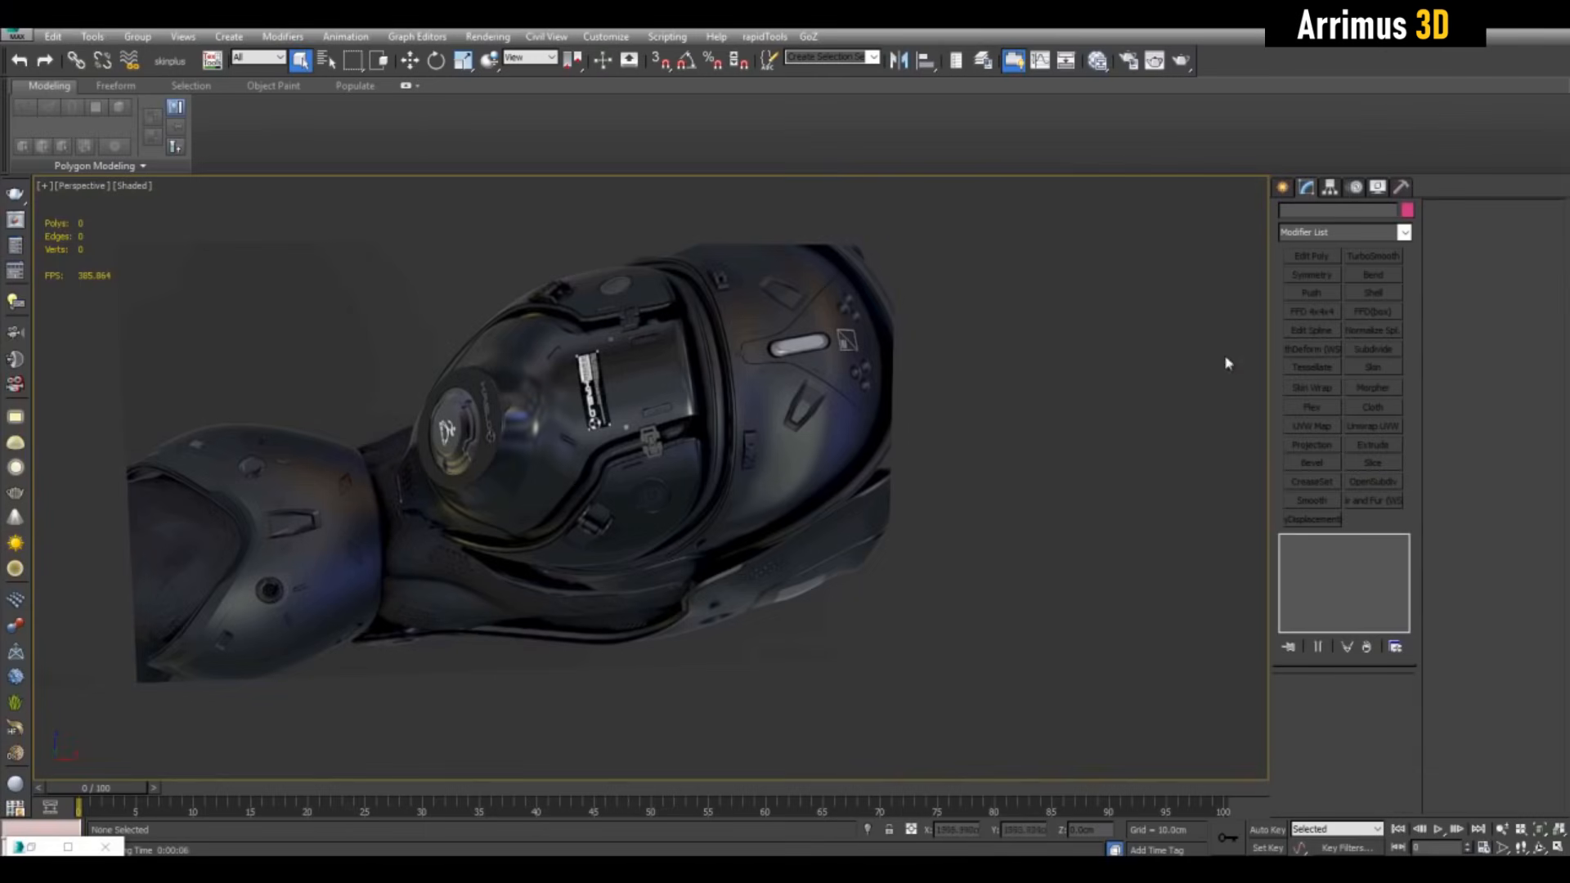
Pan and zoom to recentre the suit model and study the helmet clip reference
middle_drag(1125, 469, 849, 484)
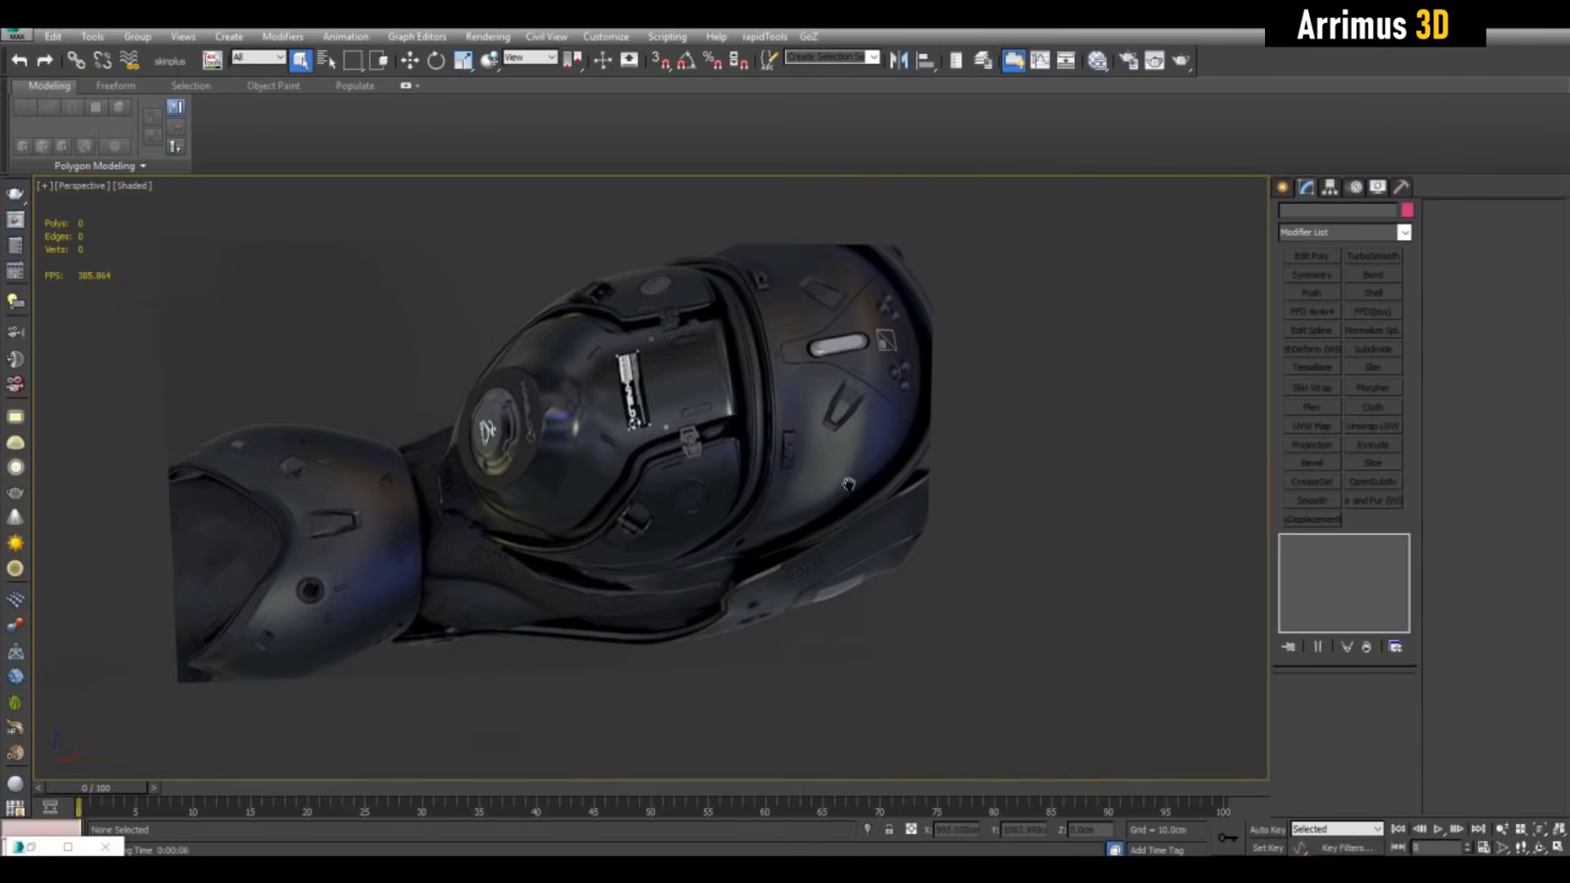
scroll(849, 484, up, 5)
middle_drag(761, 396, 798, 365)
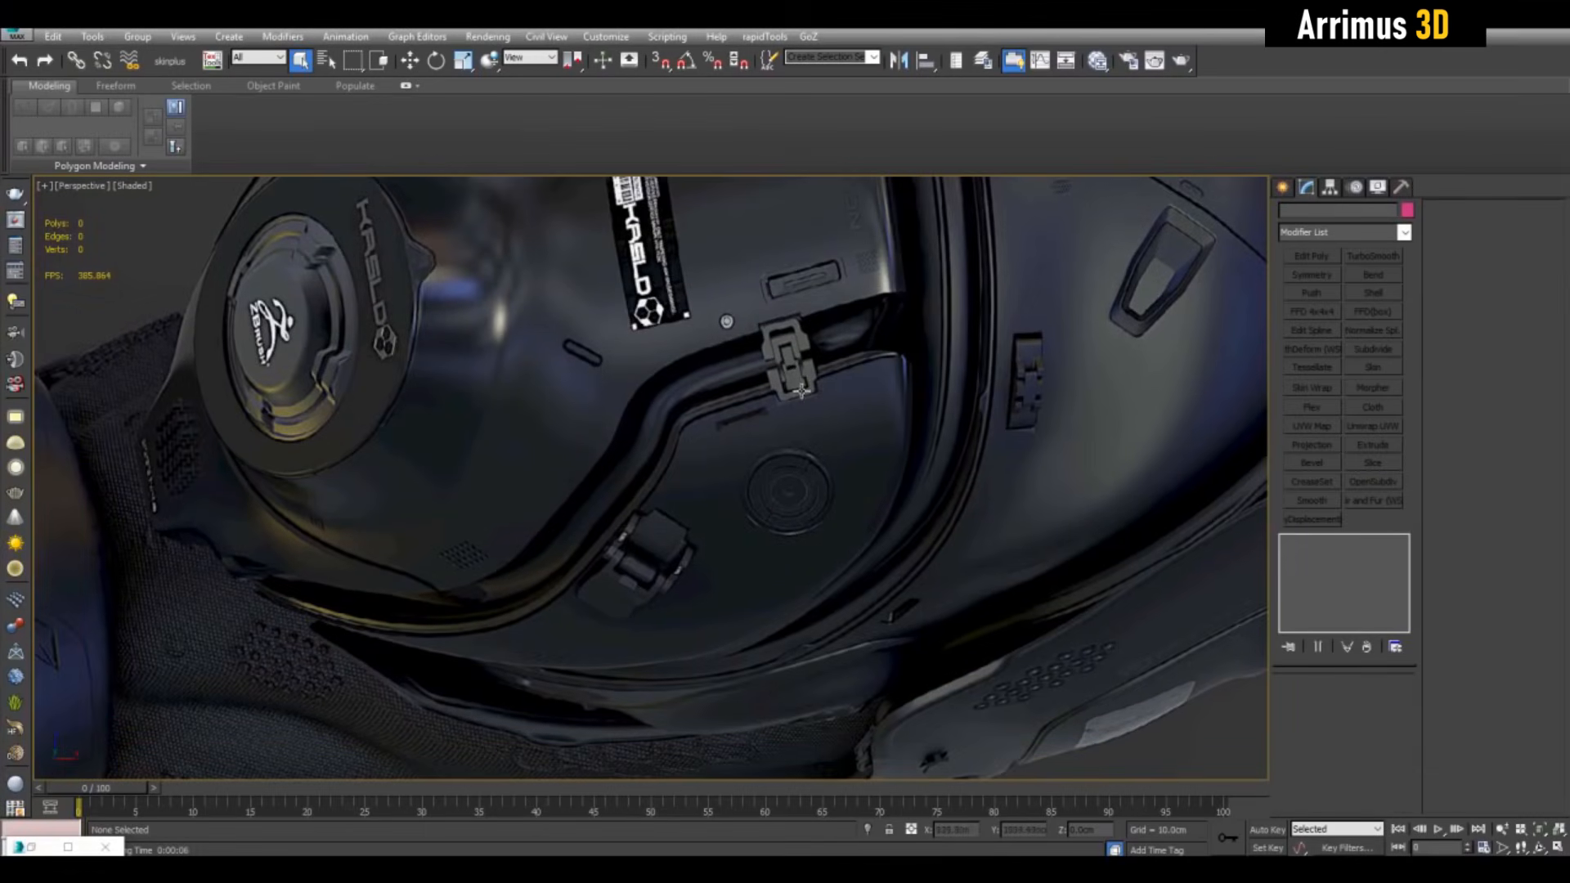
scroll(801, 391, up, 5)
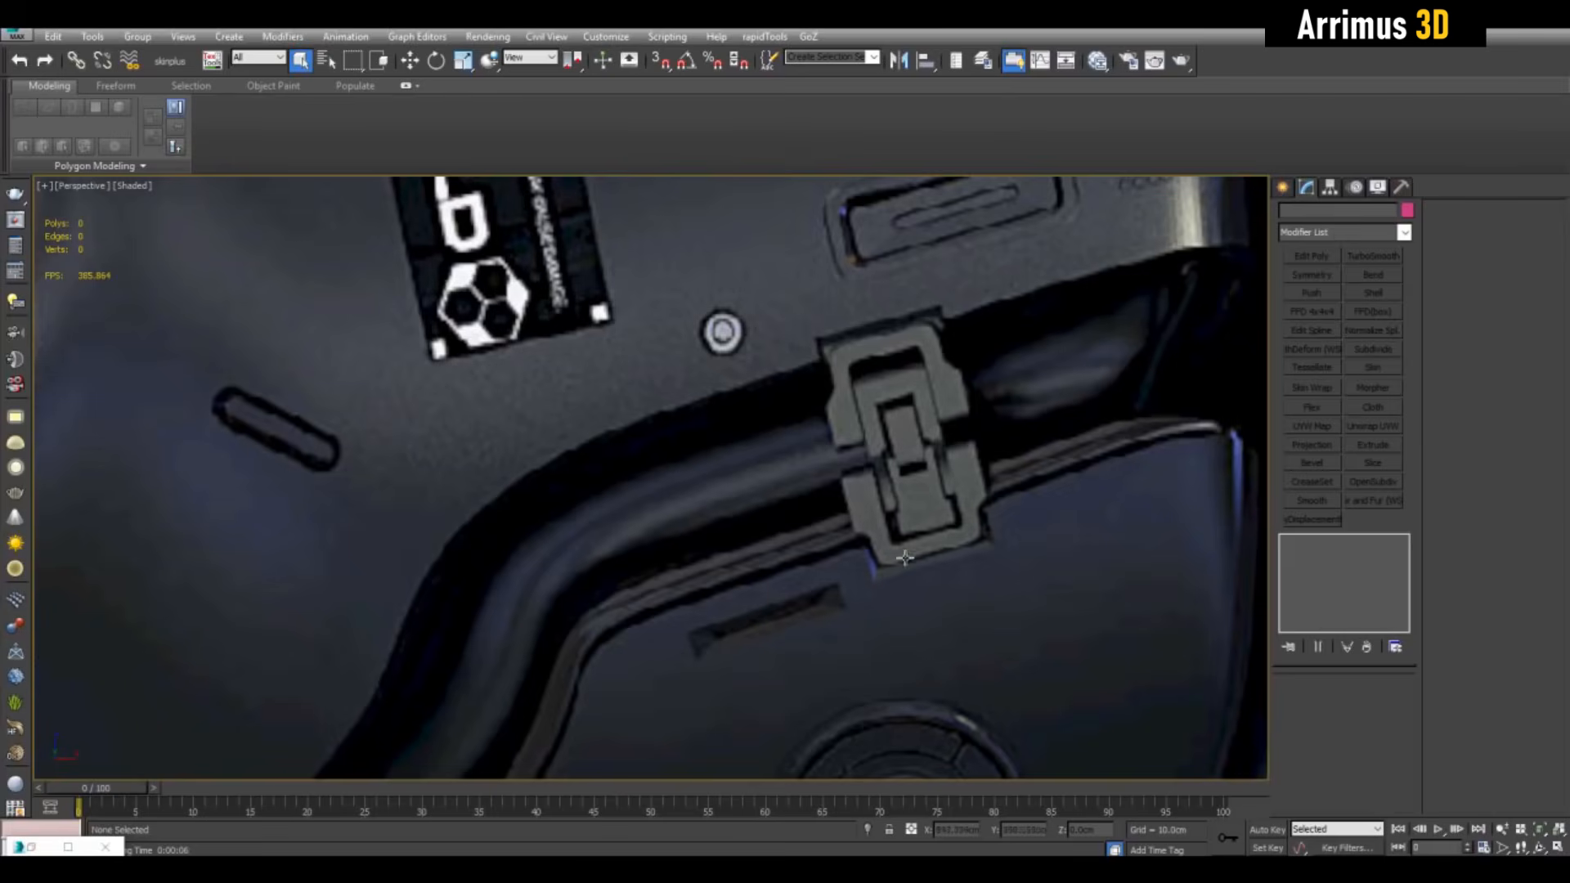
scroll(876, 373, down, 10)
middle_drag(288, 524, 848, 484)
middle_drag(327, 490, 867, 491)
scroll(695, 511, up, 6)
scroll(990, 552, up, 3)
Bring the chest latch reference into view and zoom in on its clip
middle_drag(990, 553, 458, 515)
scroll(1054, 498, down, 8)
middle_drag(1009, 515, 1079, 572)
scroll(1079, 572, up, 5)
middle_drag(728, 572, 897, 396)
scroll(897, 396, up, 6)
scroll(897, 396, down, 6)
Return to and centre the view on the helmet reference
middle_drag(1006, 496, 352, 409)
scroll(720, 409, up, 2)
middle_drag(720, 409, 666, 491)
scroll(666, 495, up, 3)
middle_drag(1014, 442, 524, 524)
In Front view, draw a plane over the latch reference
key(f)
click(1282, 188)
click(1375, 360)
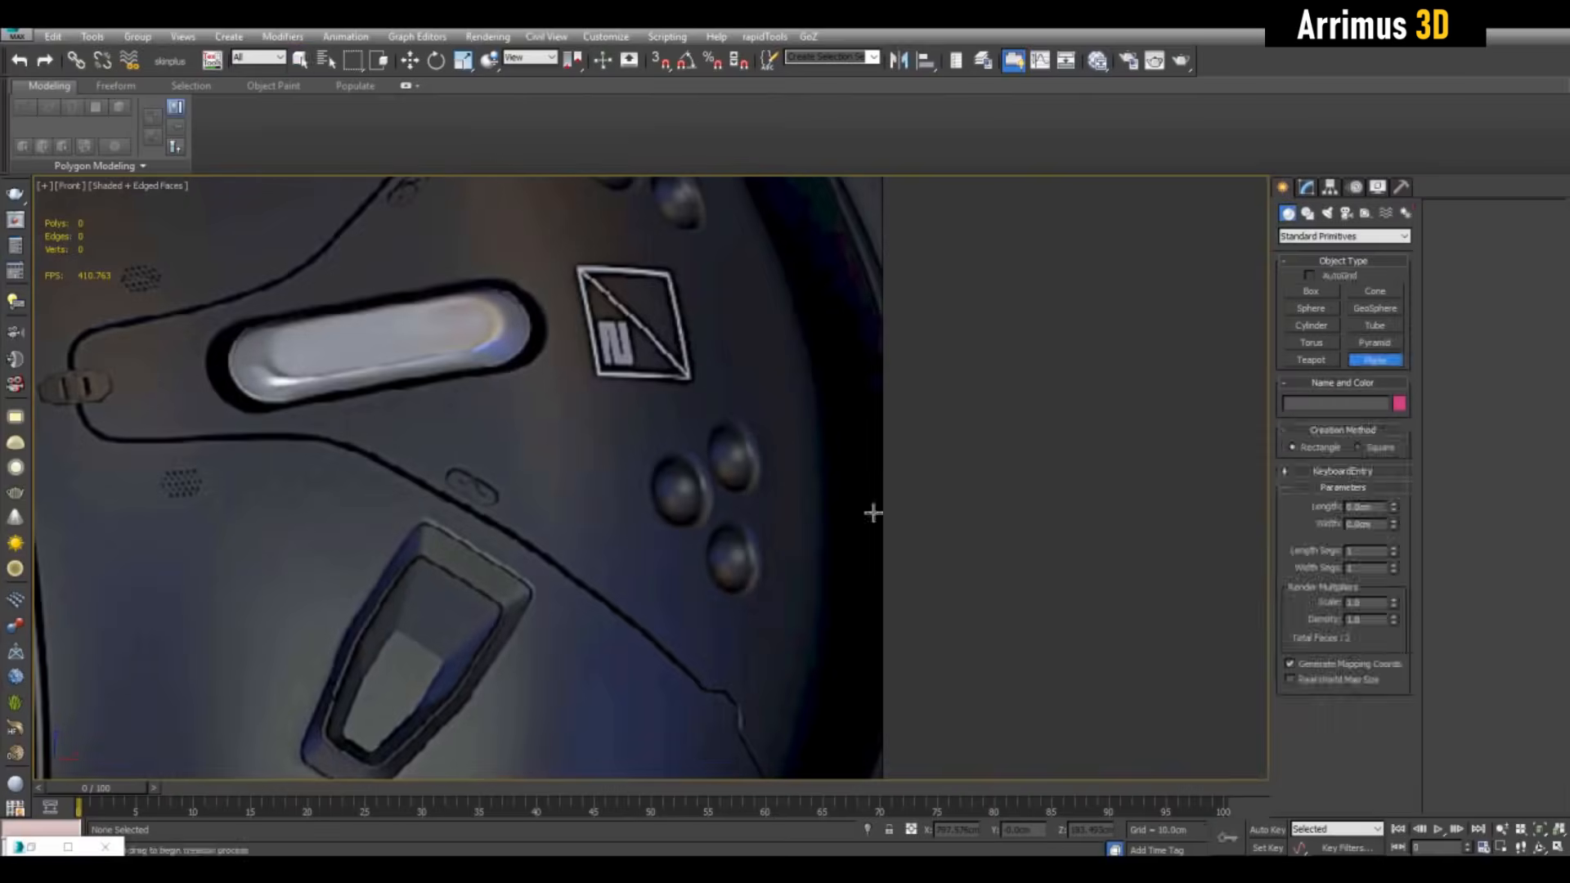
middle_drag(246, 458, 817, 389)
drag(729, 329, 847, 520)
Give the plane Edit Poly, Symmetry and Edit Poly modifiers, then collapse the stack
click(1306, 188)
click(1302, 256)
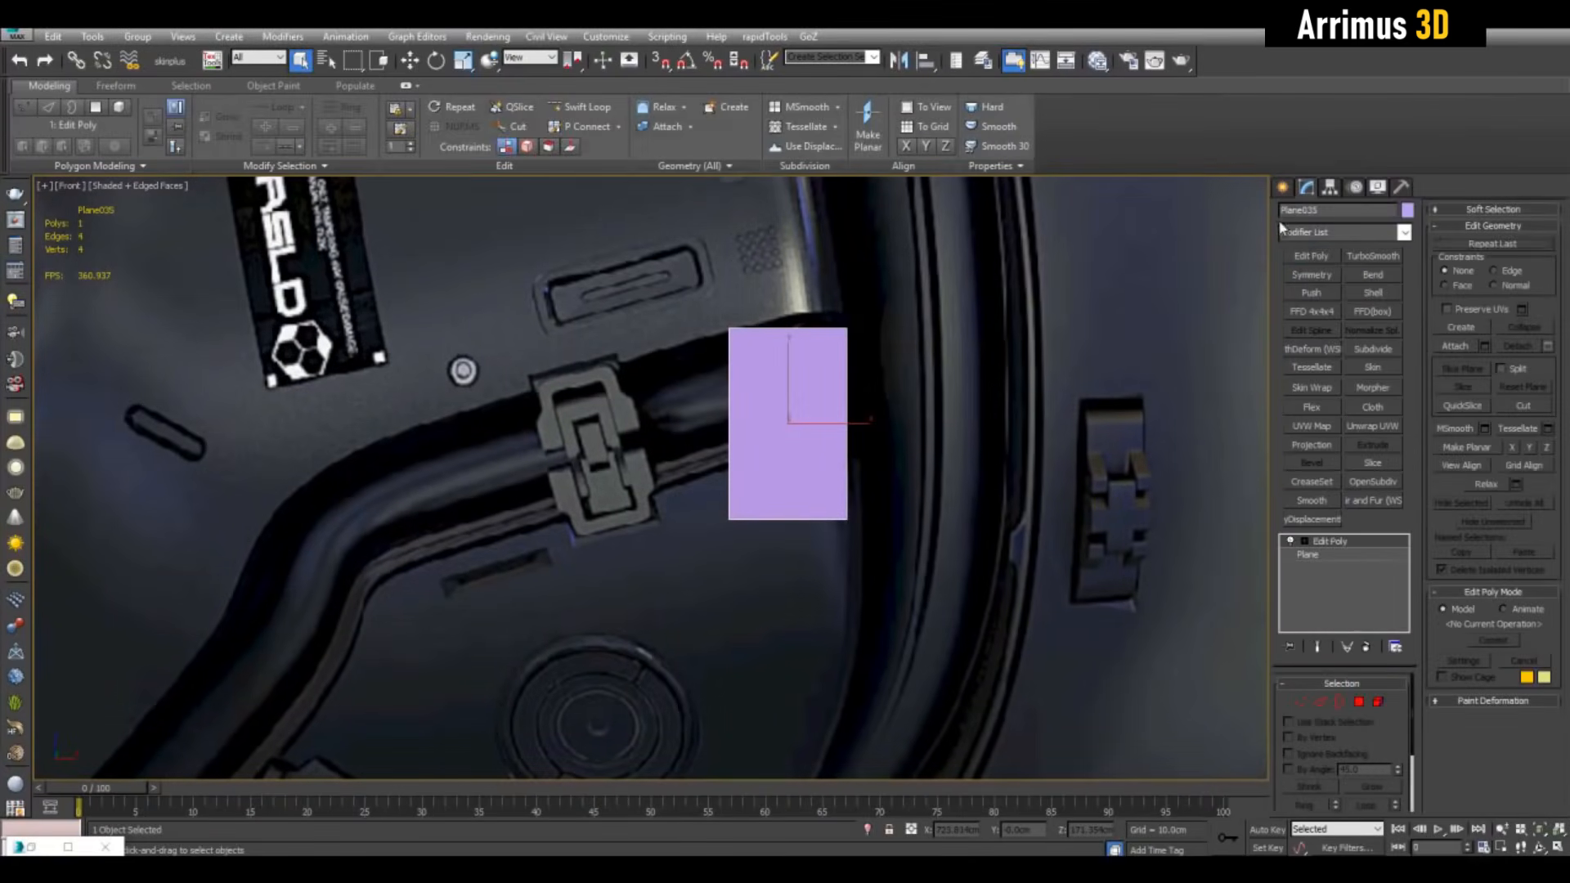
middle_drag(818, 408, 756, 426)
click(1311, 275)
scroll(648, 280, up, 2)
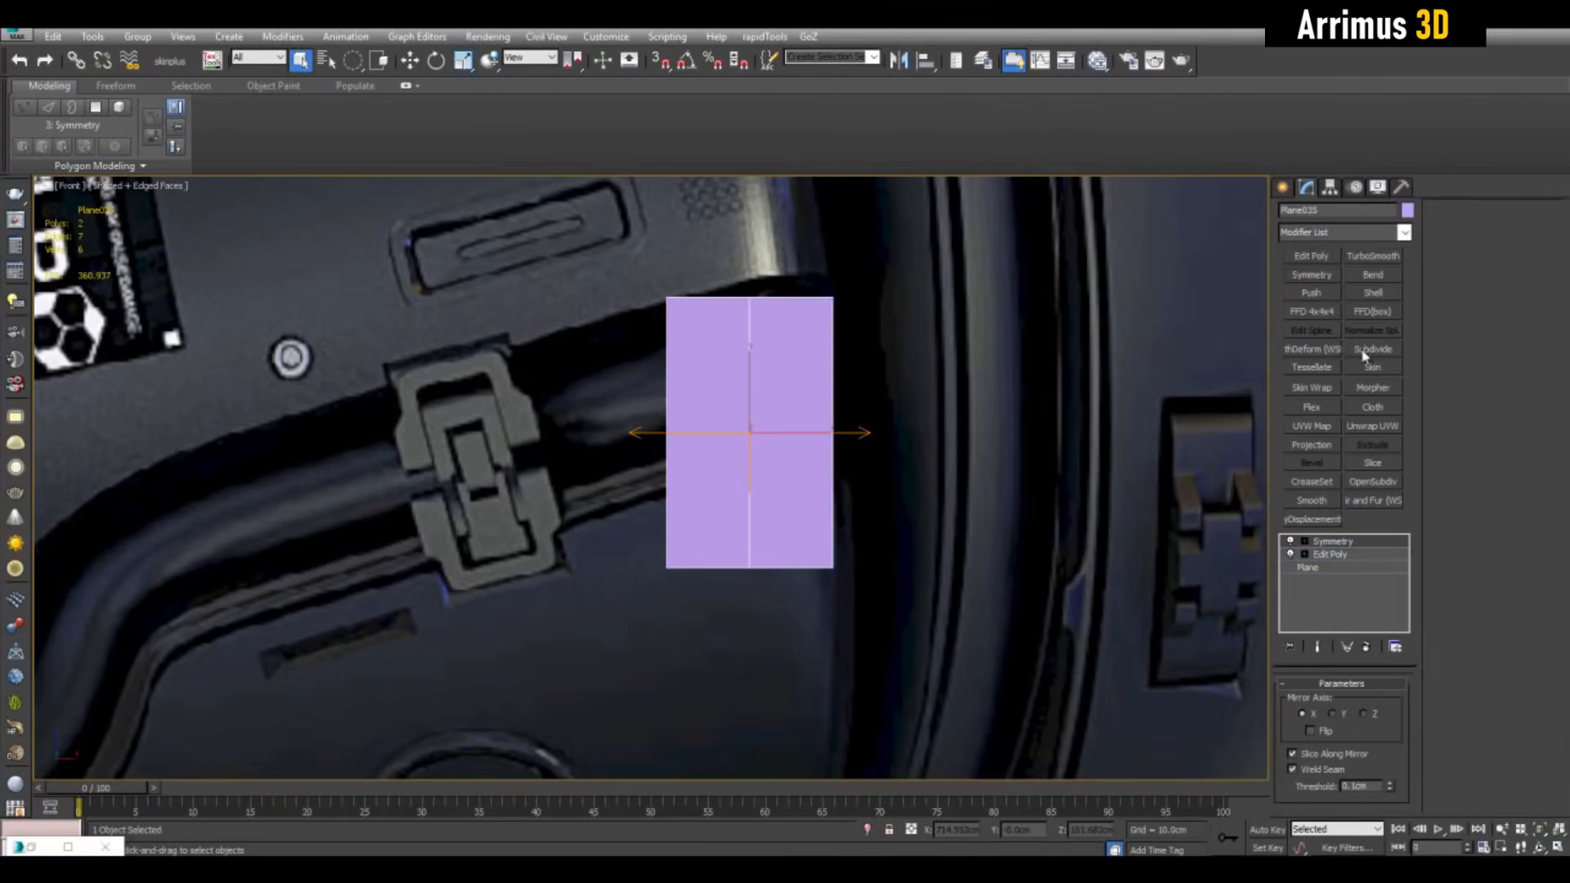
click(1323, 259)
right_click(1333, 542)
click(1382, 677)
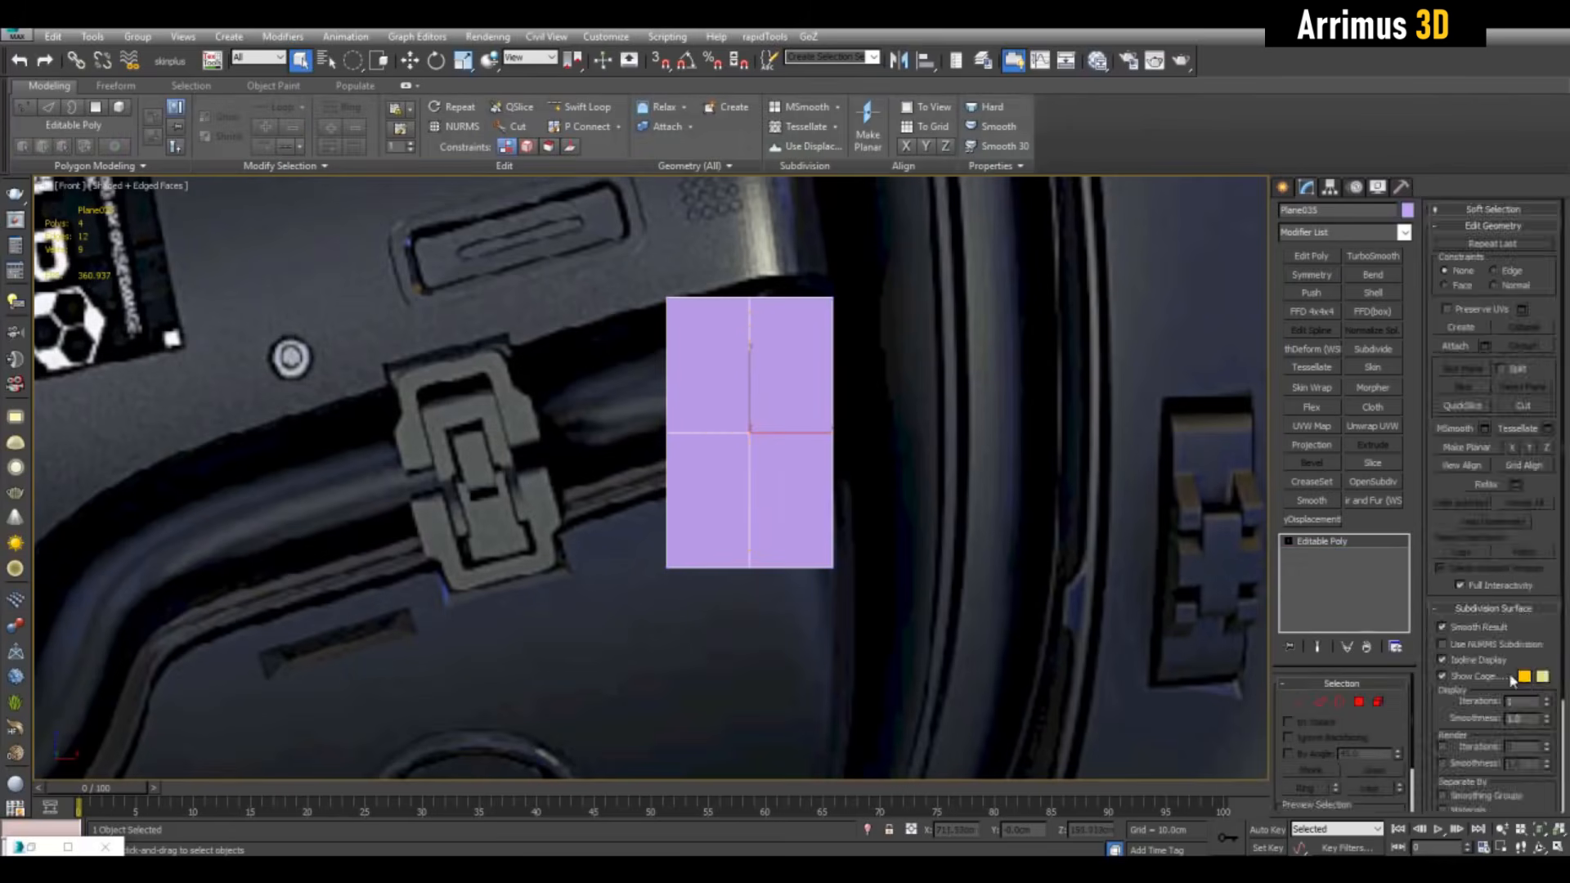
Add Edit Poly again and insert three edge loops across the plane
key(1)
scroll(666, 457, up, 2)
click(1312, 257)
key(1)
scroll(981, 491, up, 2)
key(alt+c)
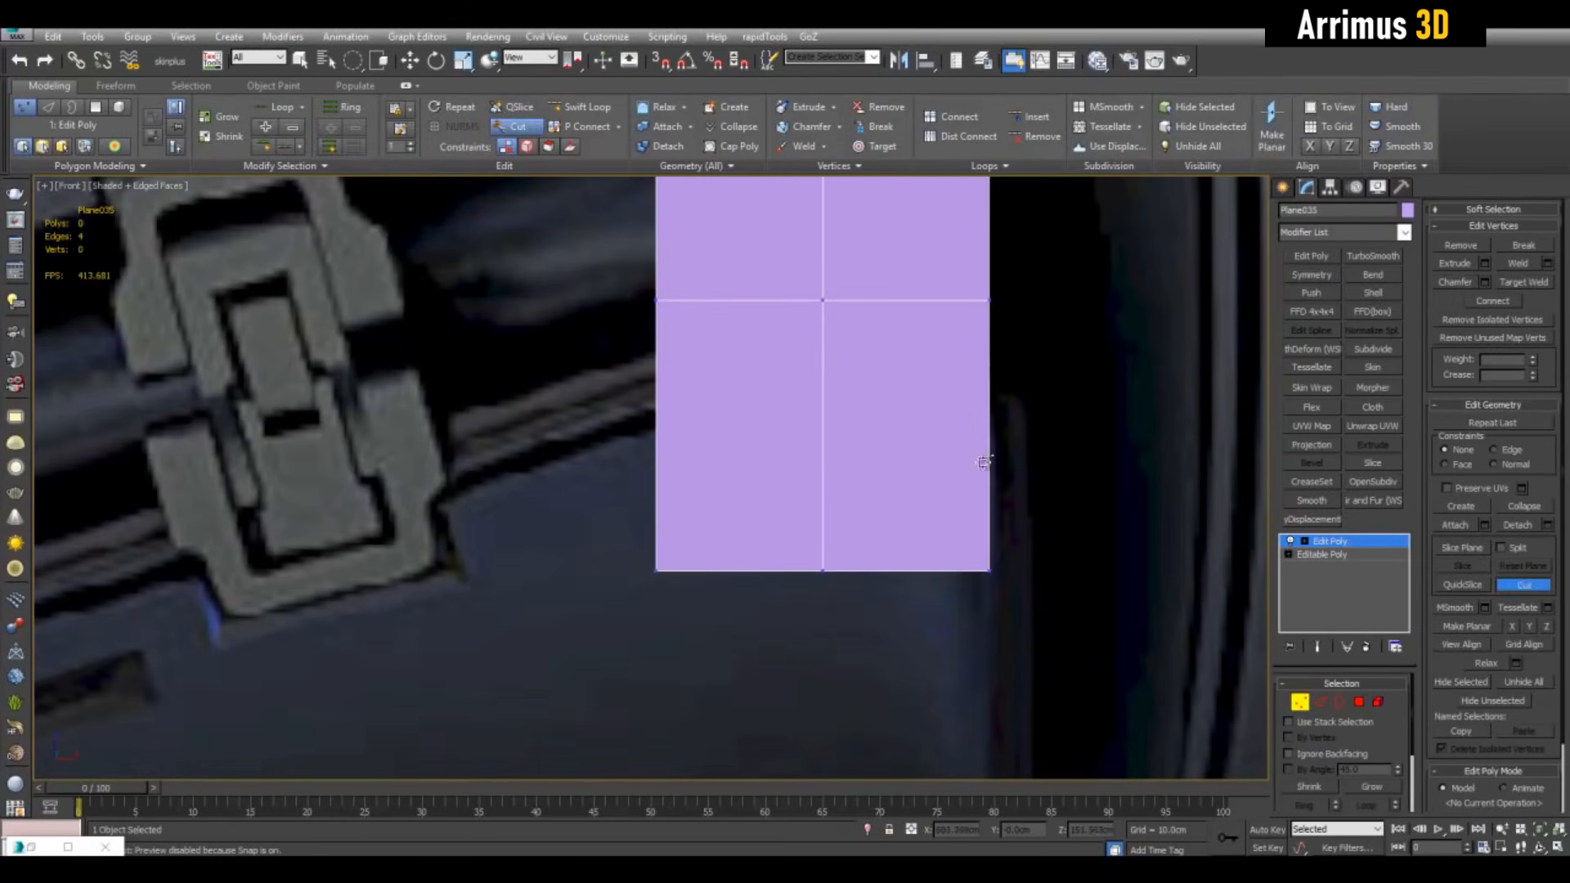
click(853, 346)
key(1)
key(alt+s)
click(940, 565)
click(973, 464)
key(w)
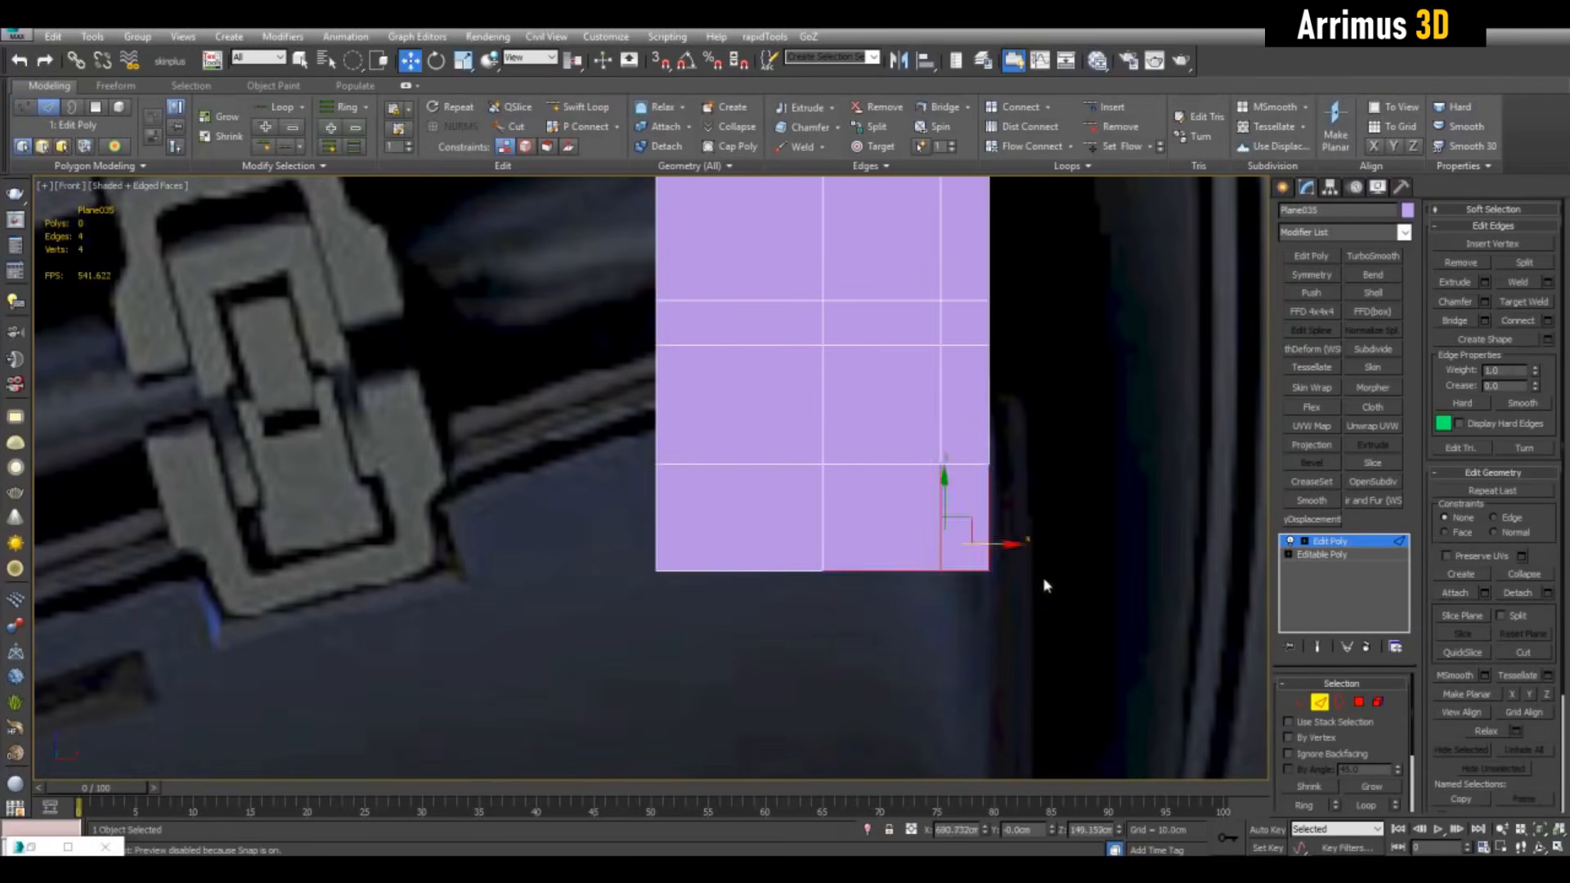
Delete the corner polygon and drag two vertices down to angle the edge
key(alt+c)
key(Delete)
key(1)
drag(793, 501, 877, 457)
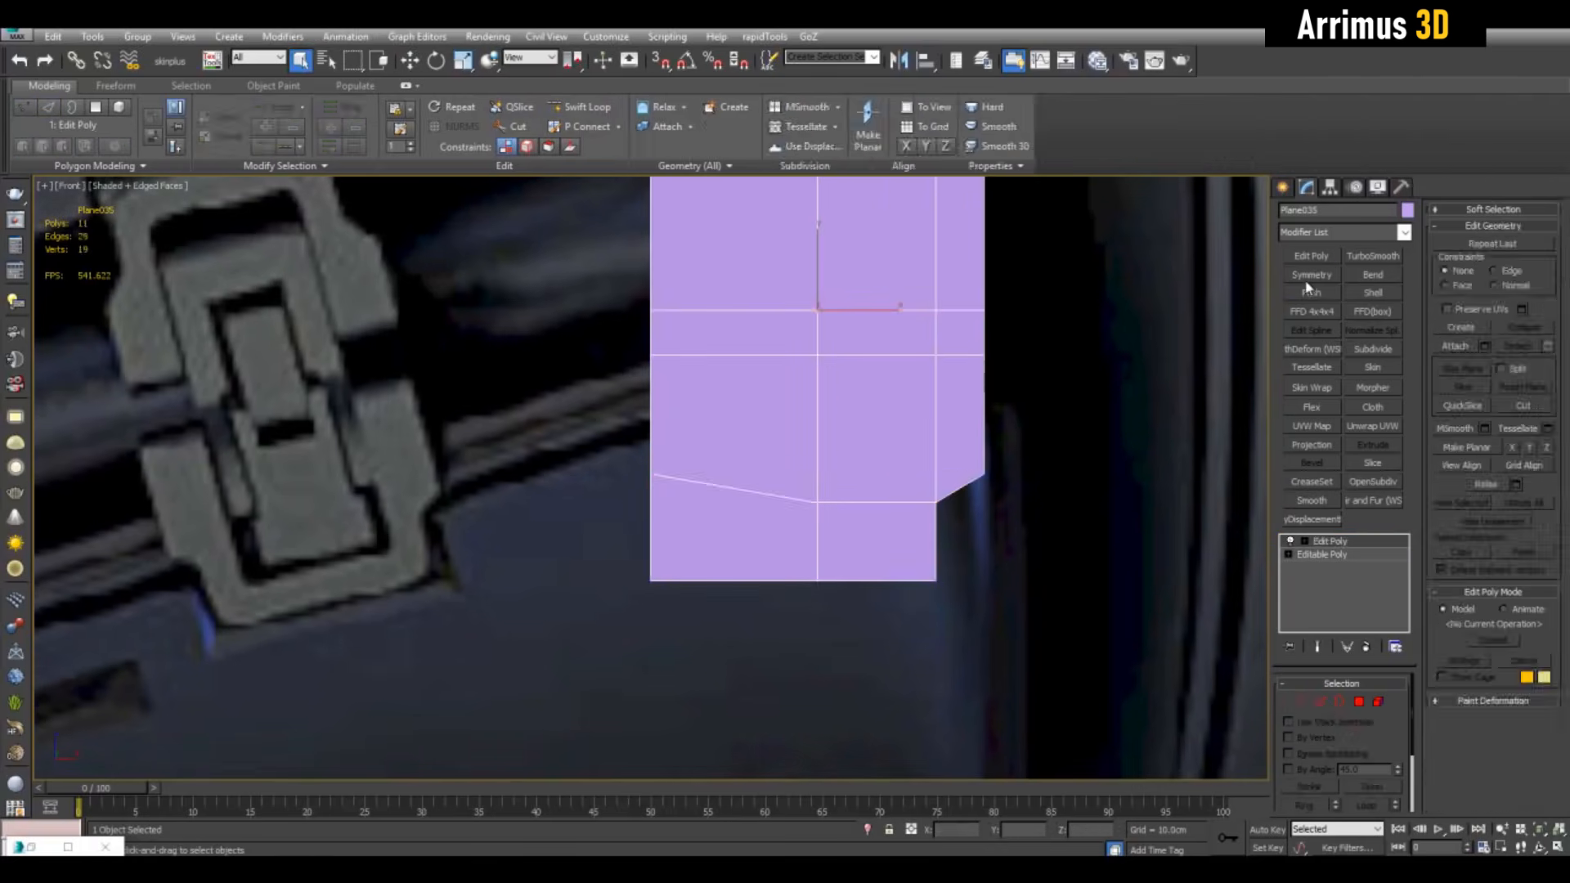
Mirror the outline side to side and top to bottom, then add Edit Poly
click(1312, 275)
click(1312, 276)
click(1364, 714)
click(1311, 731)
click(1331, 568)
Insert two vertical edge loops on the outline and select polygons to remove
key(1)
middle_drag(836, 559, 846, 499)
middle_drag(894, 550, 911, 497)
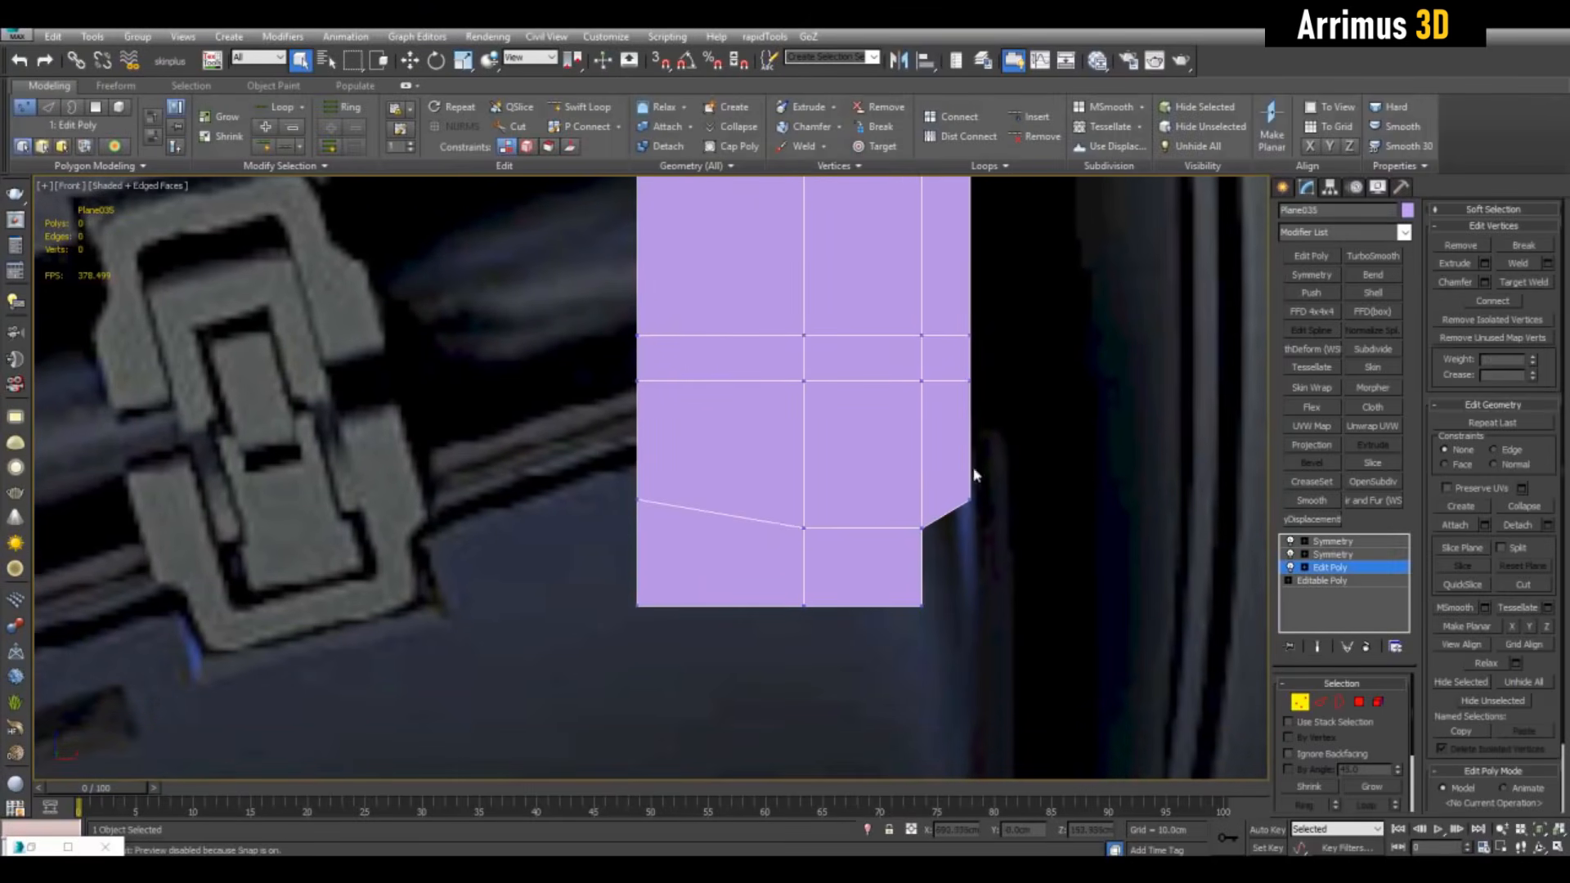
key(alt+s)
click(897, 530)
click(885, 532)
key(4)
click(848, 539)
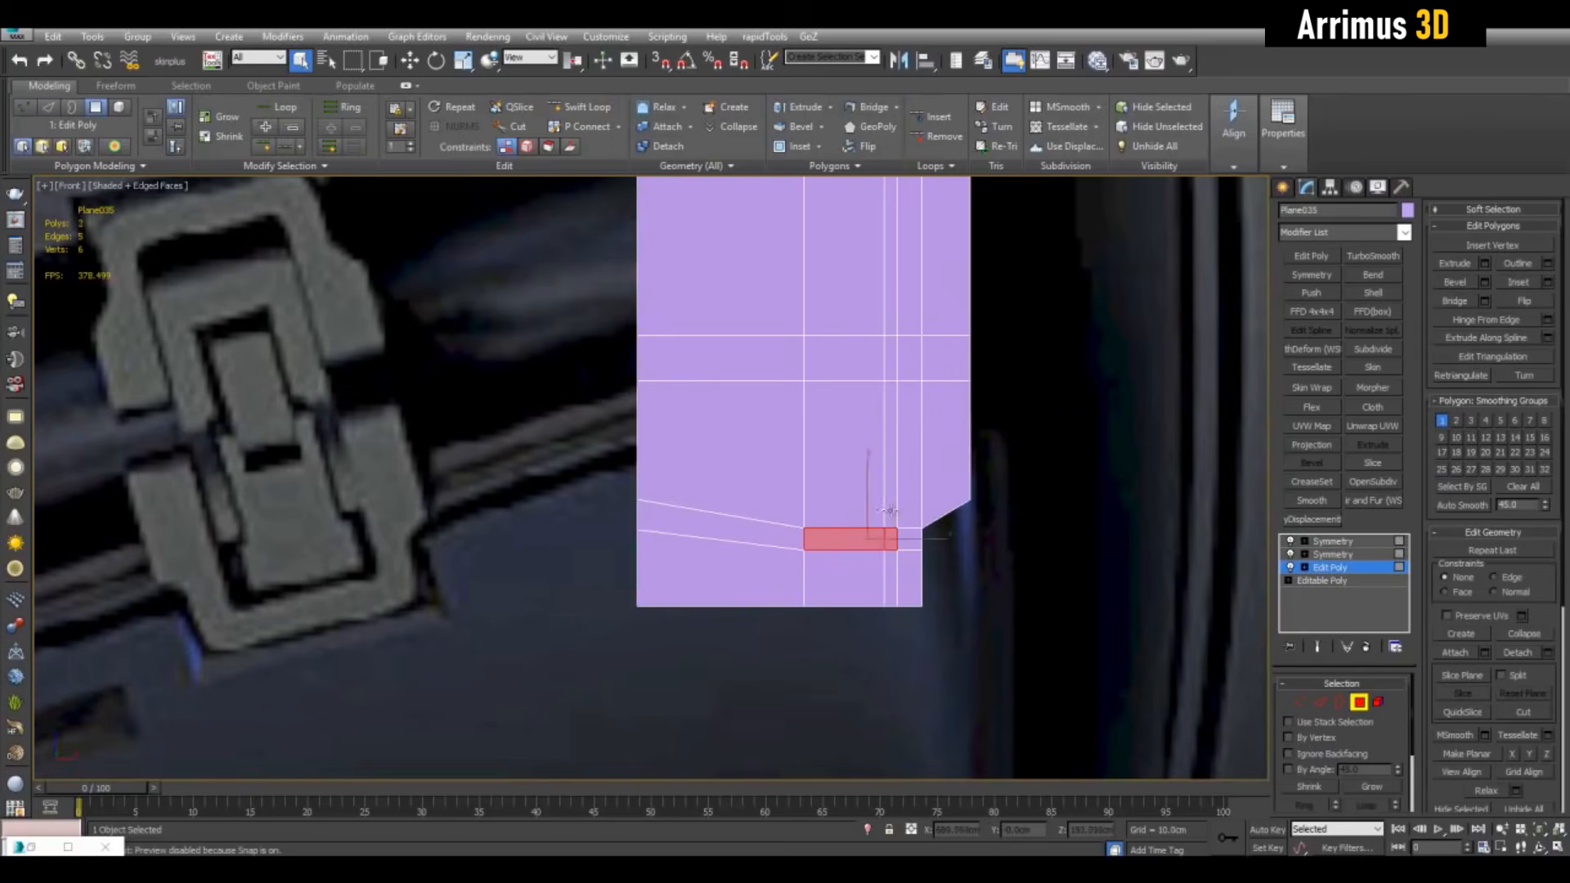
Select a row of vertices and lower it slightly
ctrl+click(890, 512)
key(Delete)
scroll(957, 490, up, 3)
key(1)
drag(955, 471, 955, 477)
scroll(955, 477, down, 2)
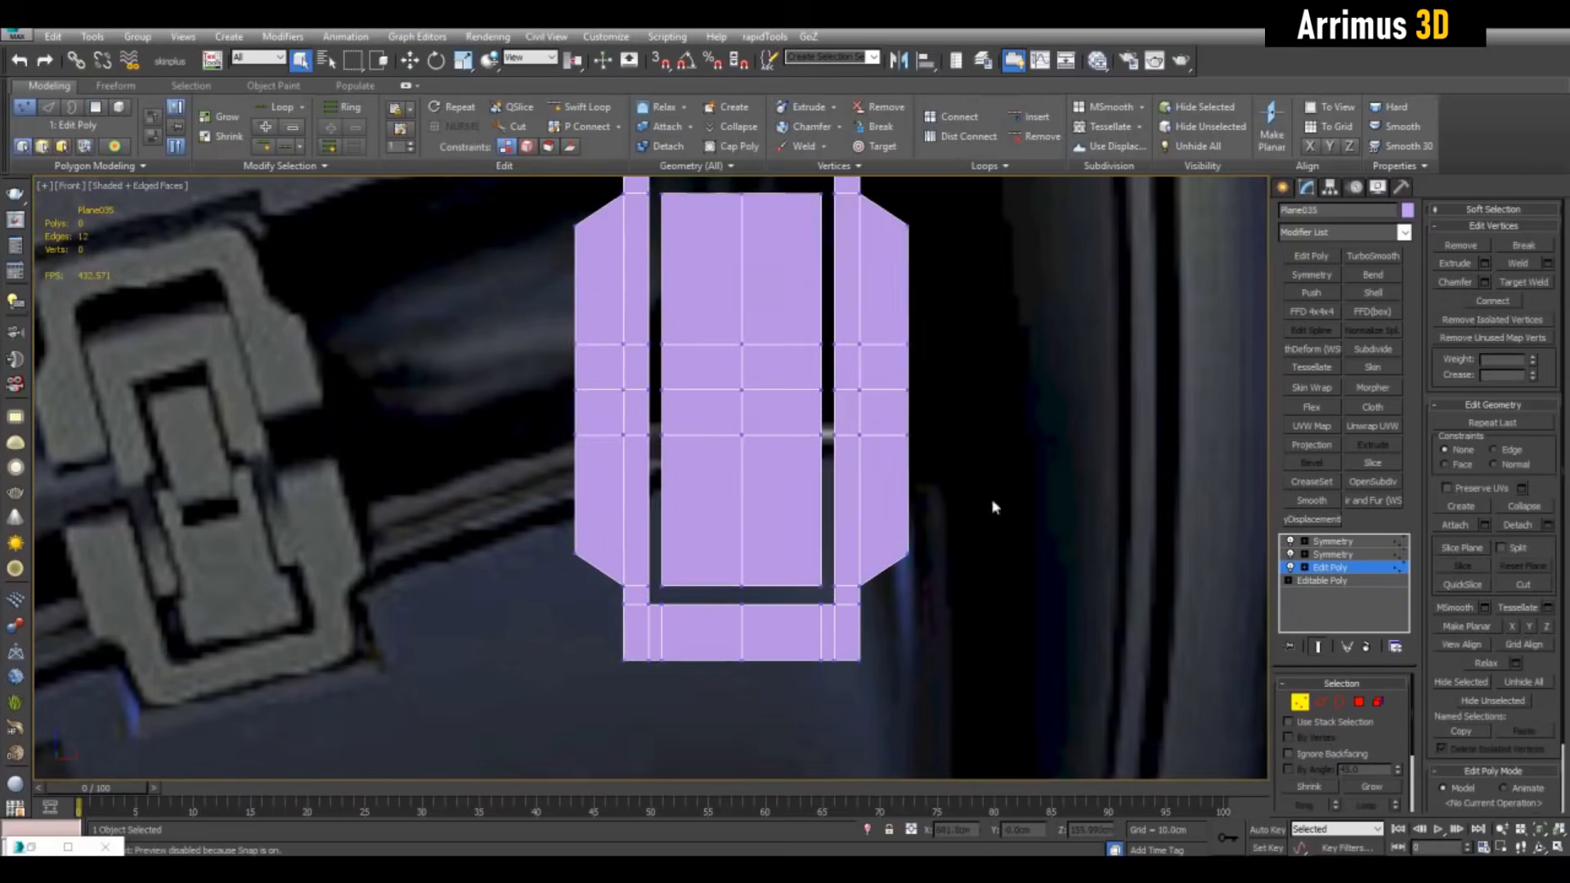
Add vertical and horizontal edge loops, then delete the side polygons
key(alt+s)
click(807, 436)
click(823, 476)
key(4)
drag(818, 409, 848, 466)
key(Delete)
key(1)
scroll(891, 479, up, 2)
Lower a row of vertices and delete the five centre-row vertices
key(q)
scroll(992, 431, down, 4)
scroll(940, 429, up, 2)
middle_drag(924, 426, 894, 449)
drag(703, 401, 912, 435)
key(Delete)
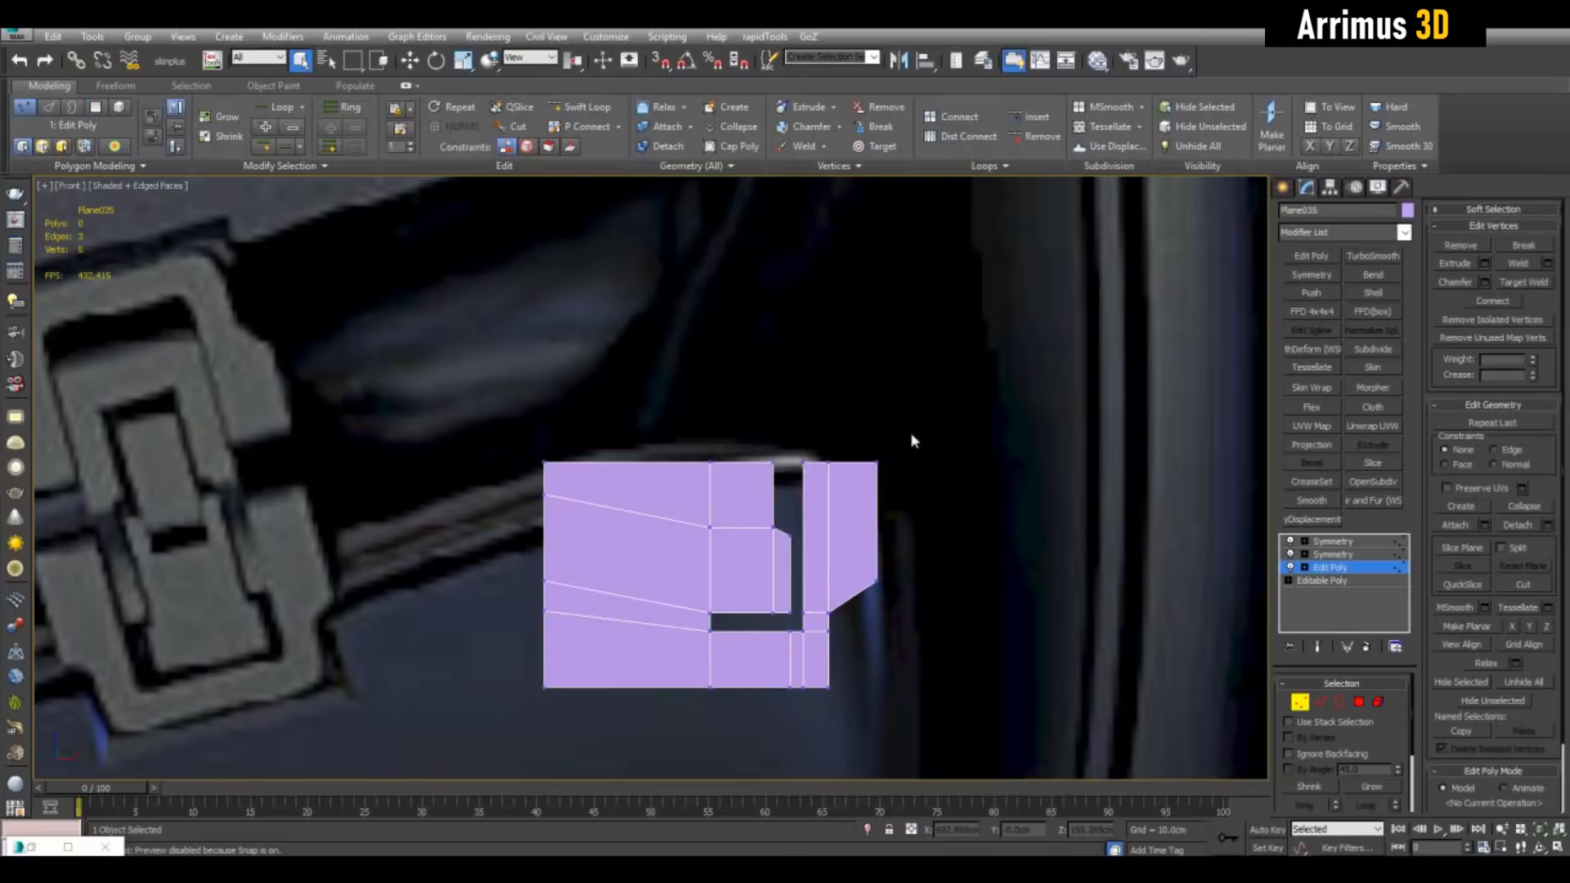
Raise the left and right top three vertices to shape the bracket frame
middle_drag(912, 435, 980, 404)
drag(601, 396, 855, 449)
key(w)
drag(744, 402, 743, 347)
key(q)
drag(854, 394, 967, 448)
key(w)
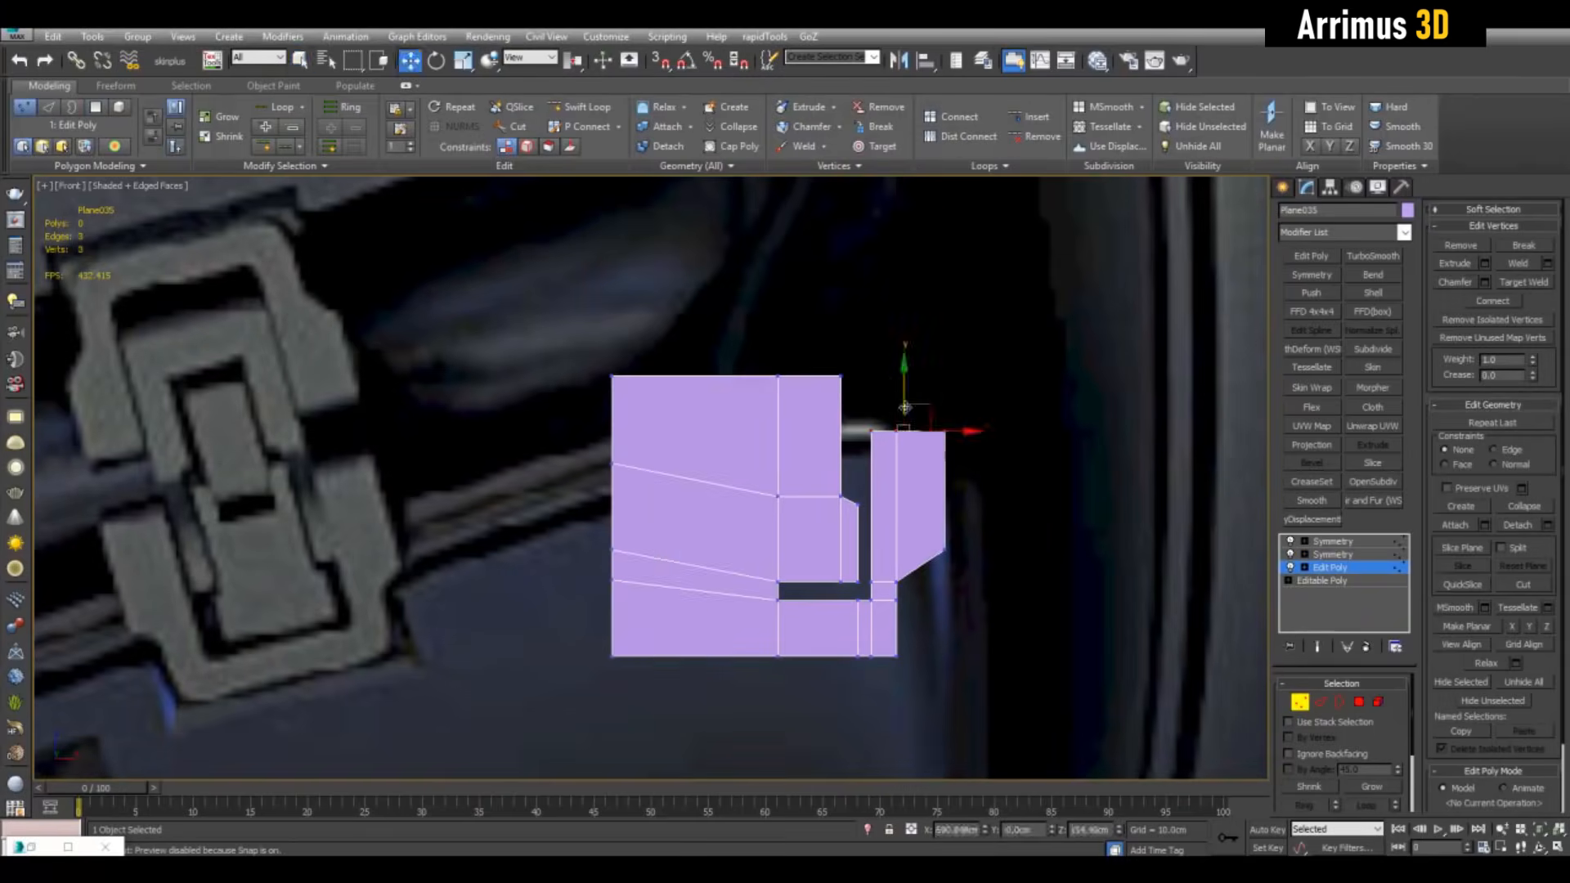
key(shift+e)
drag(904, 393, 900, 366)
Detach the three centre polygons as Object008 and give it a Symmetry modifier
key(4)
key(q)
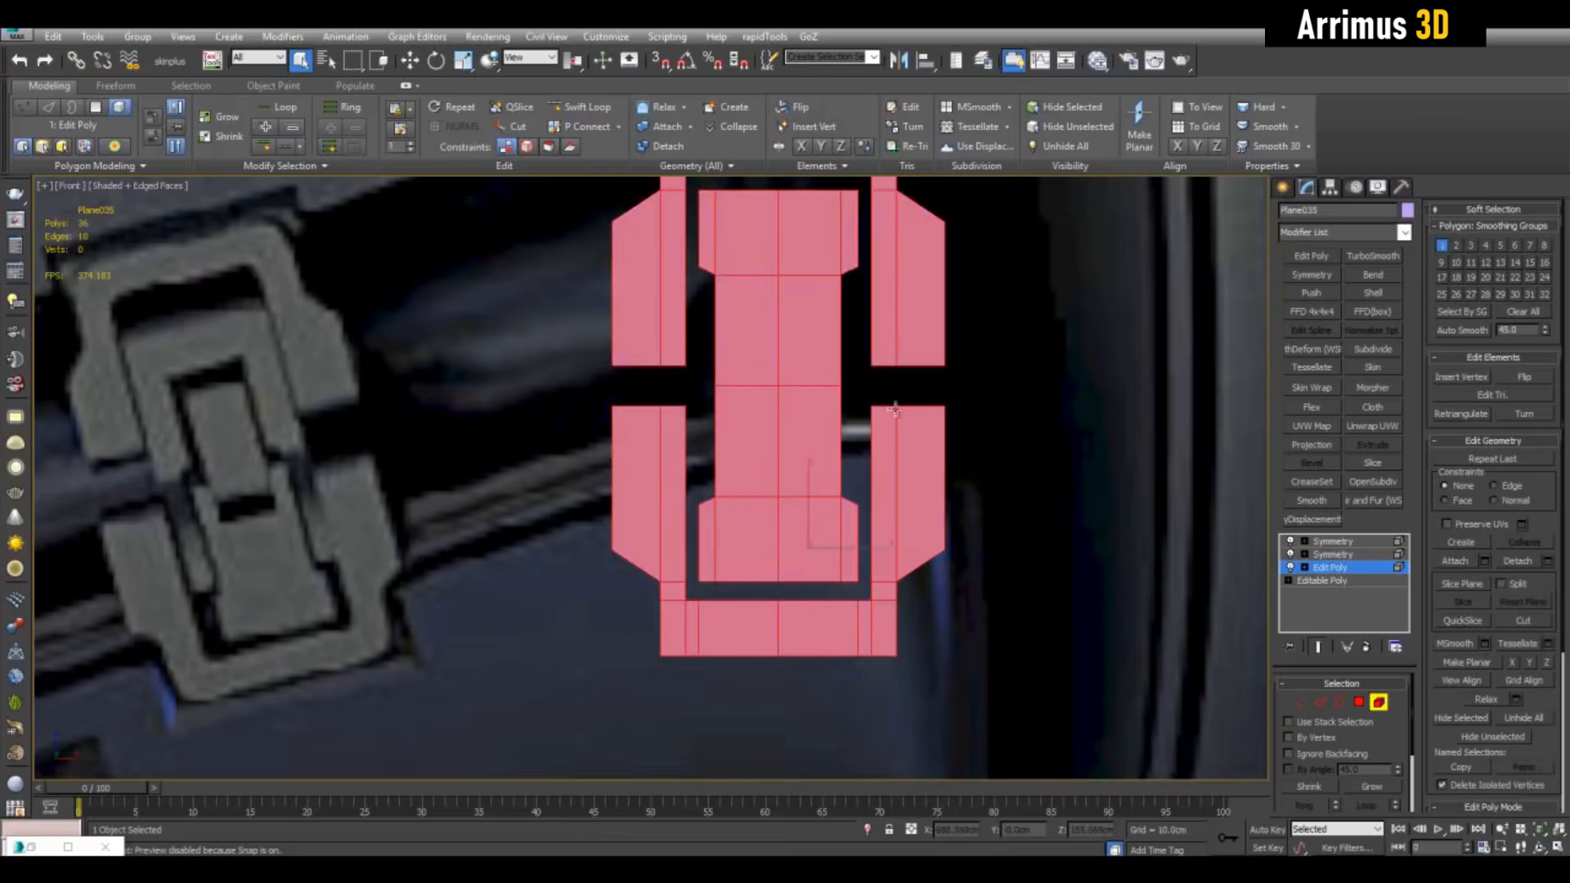
key(shift+e)
middle_drag(866, 425, 865, 423)
click(813, 458)
ctrl+drag(818, 511, 851, 535)
key(alt+d)
click(1020, 626)
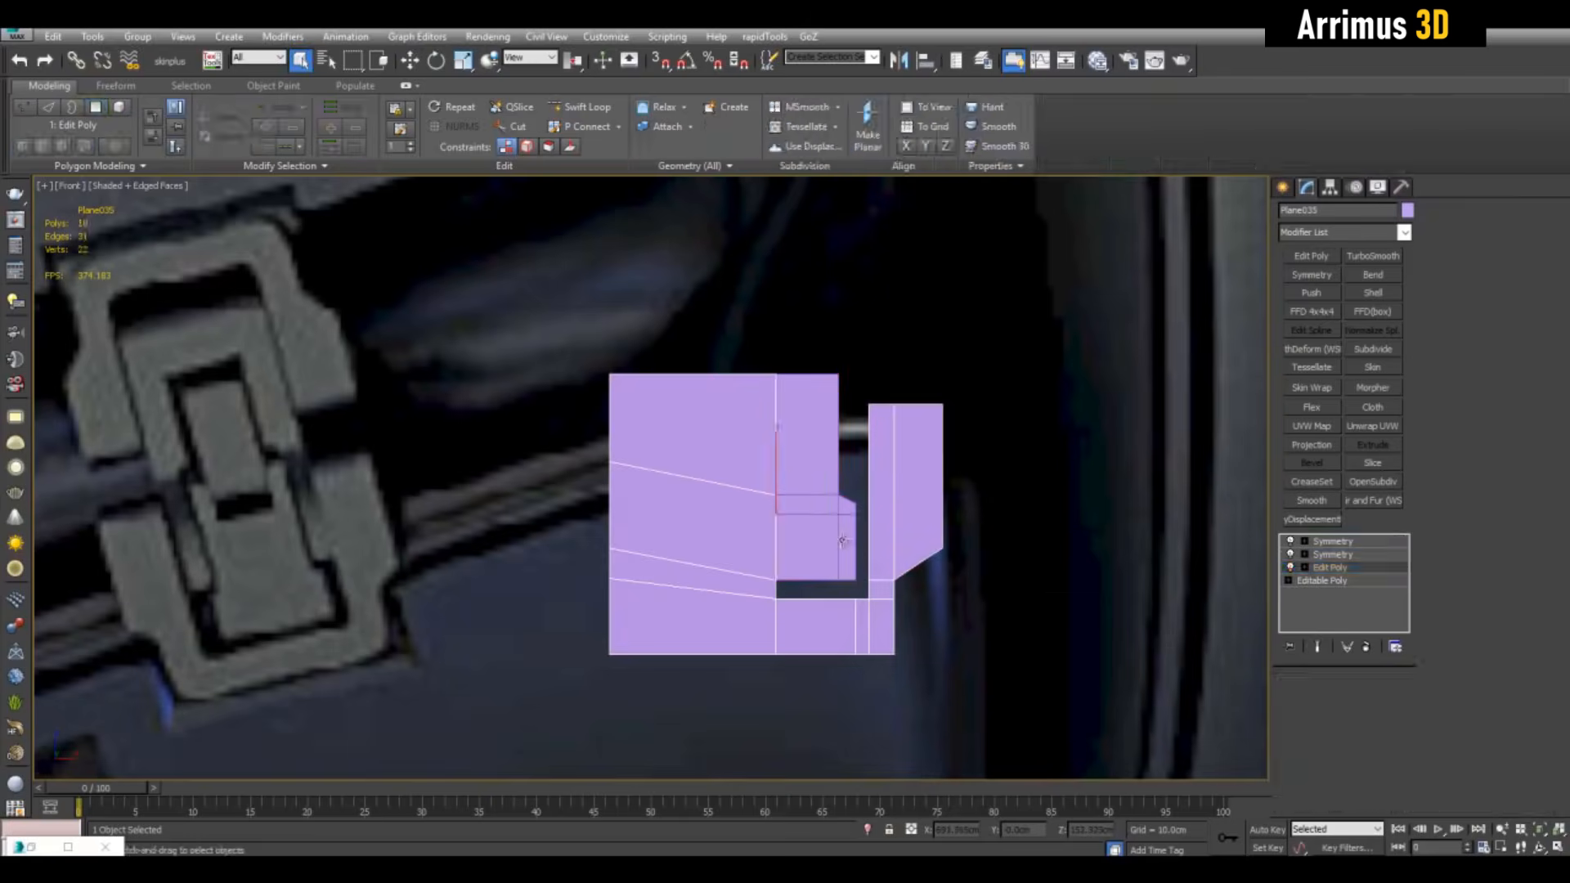
click(1311, 275)
Narrow the centre latch piece and extend the mirrored strip piece's top edge upward
click(1322, 554)
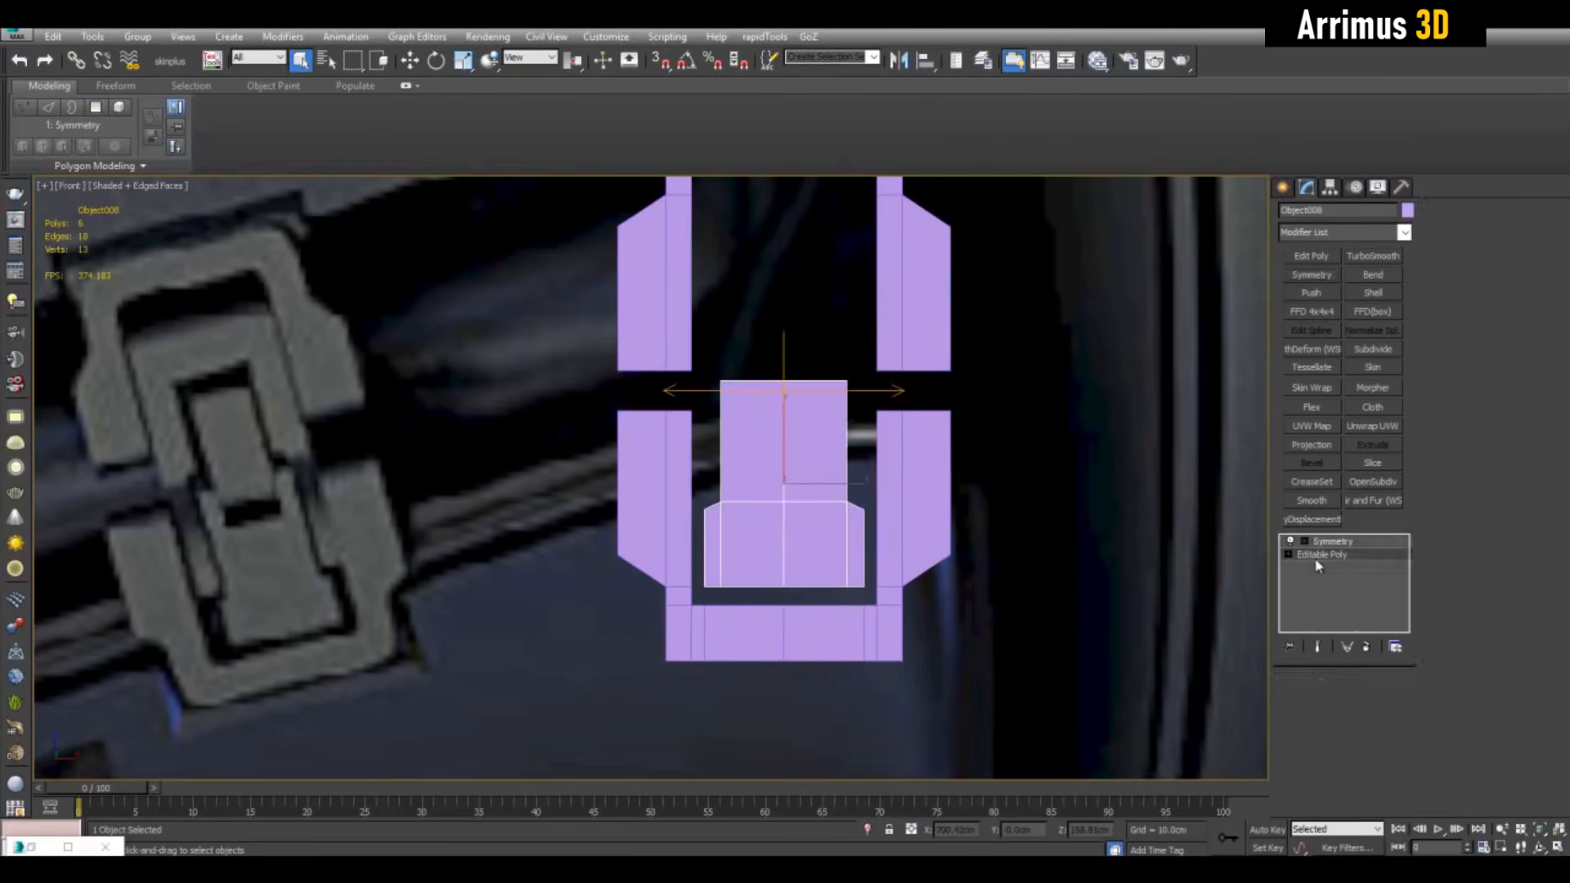
key(shift+e)
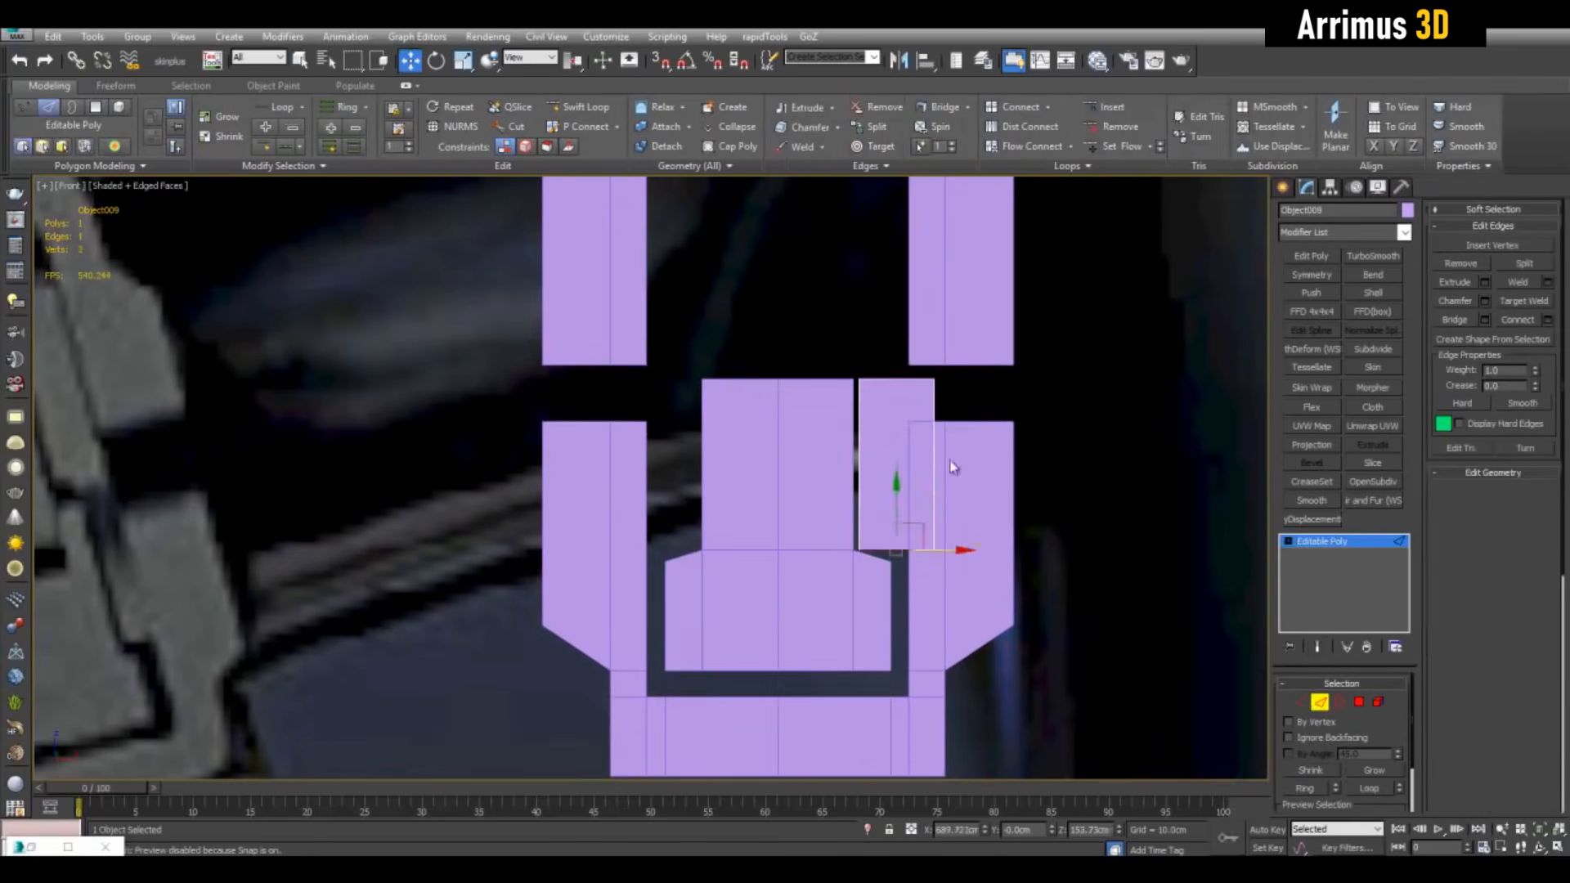
drag(953, 467, 912, 468)
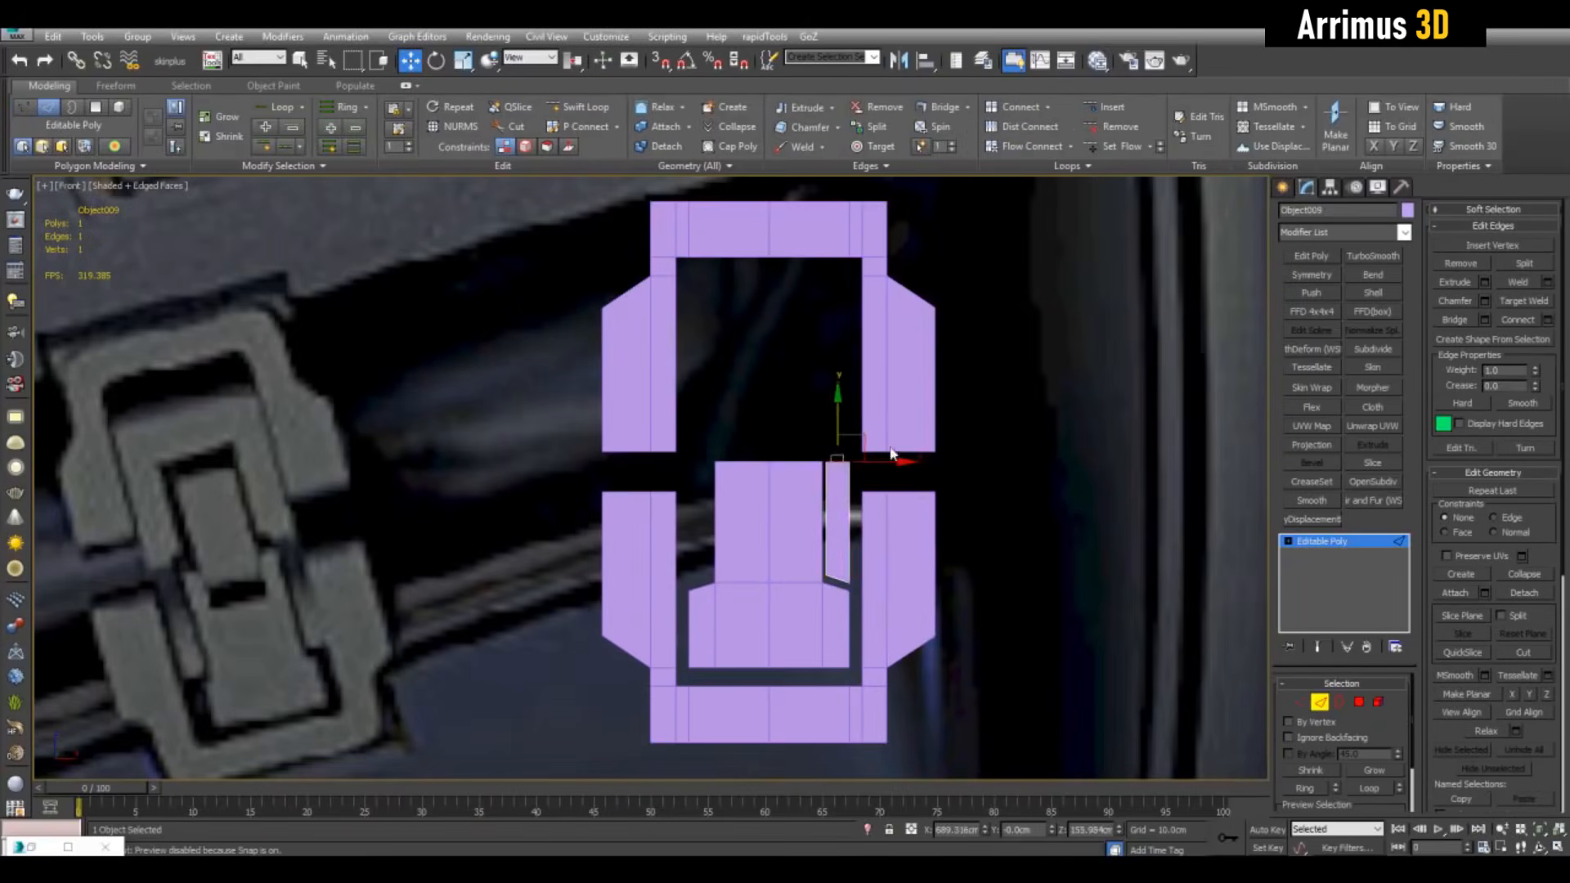
middle_drag(892, 454, 893, 455)
shift+drag(841, 413, 846, 316)
click(1309, 274)
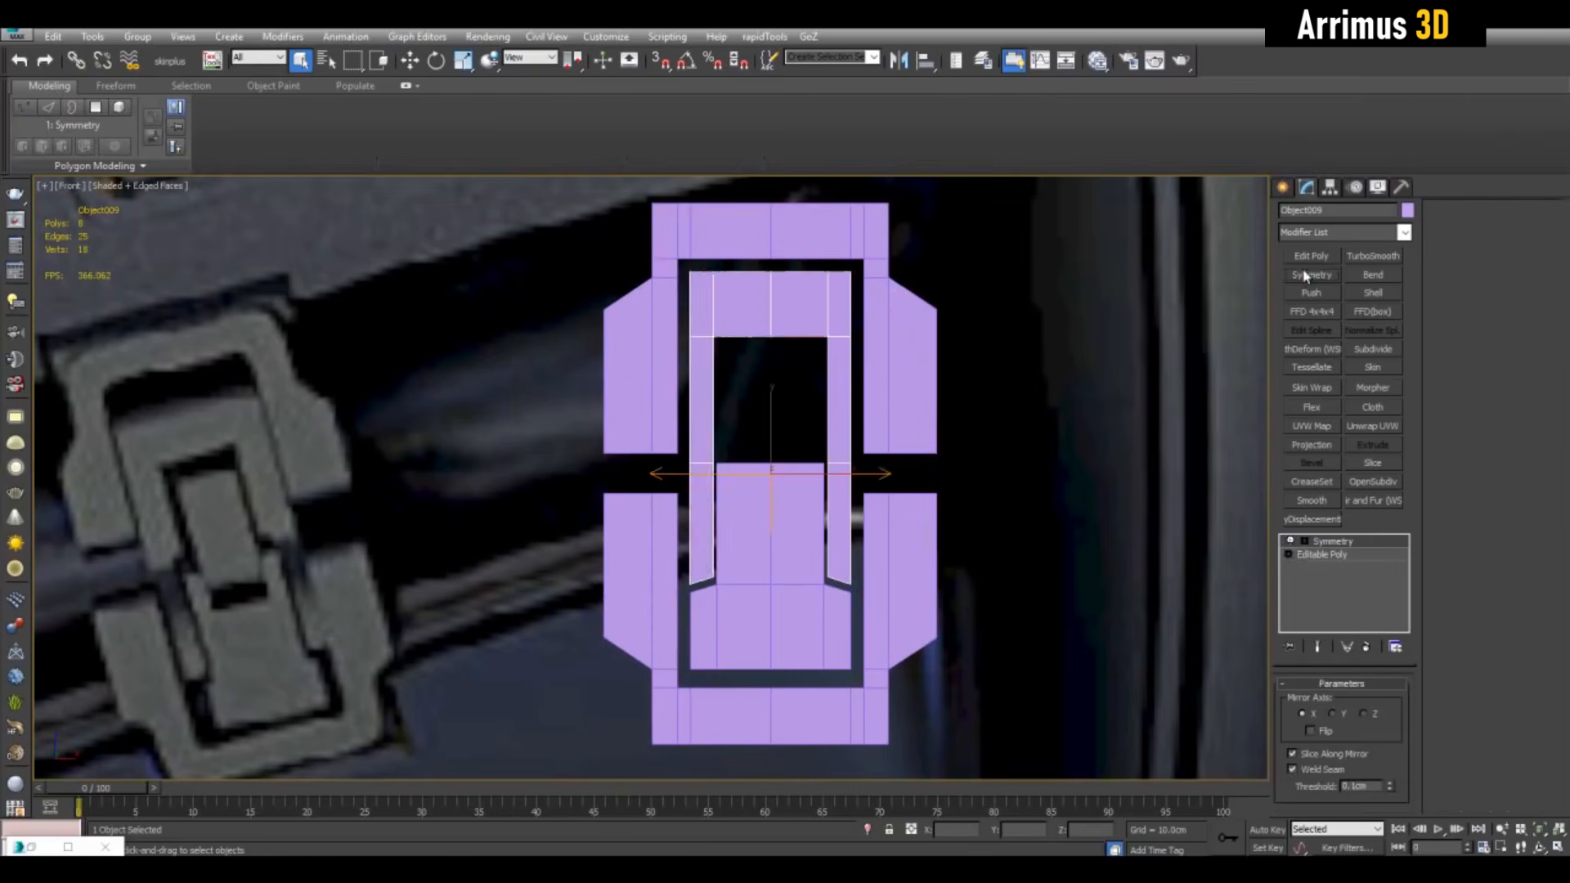
click(1344, 556)
middle_drag(1014, 488, 999, 438)
Add two Swift Loop edge loops to Object008, detach its upper polygon, and lower a vertex row
click(791, 507)
click(1325, 555)
key(1)
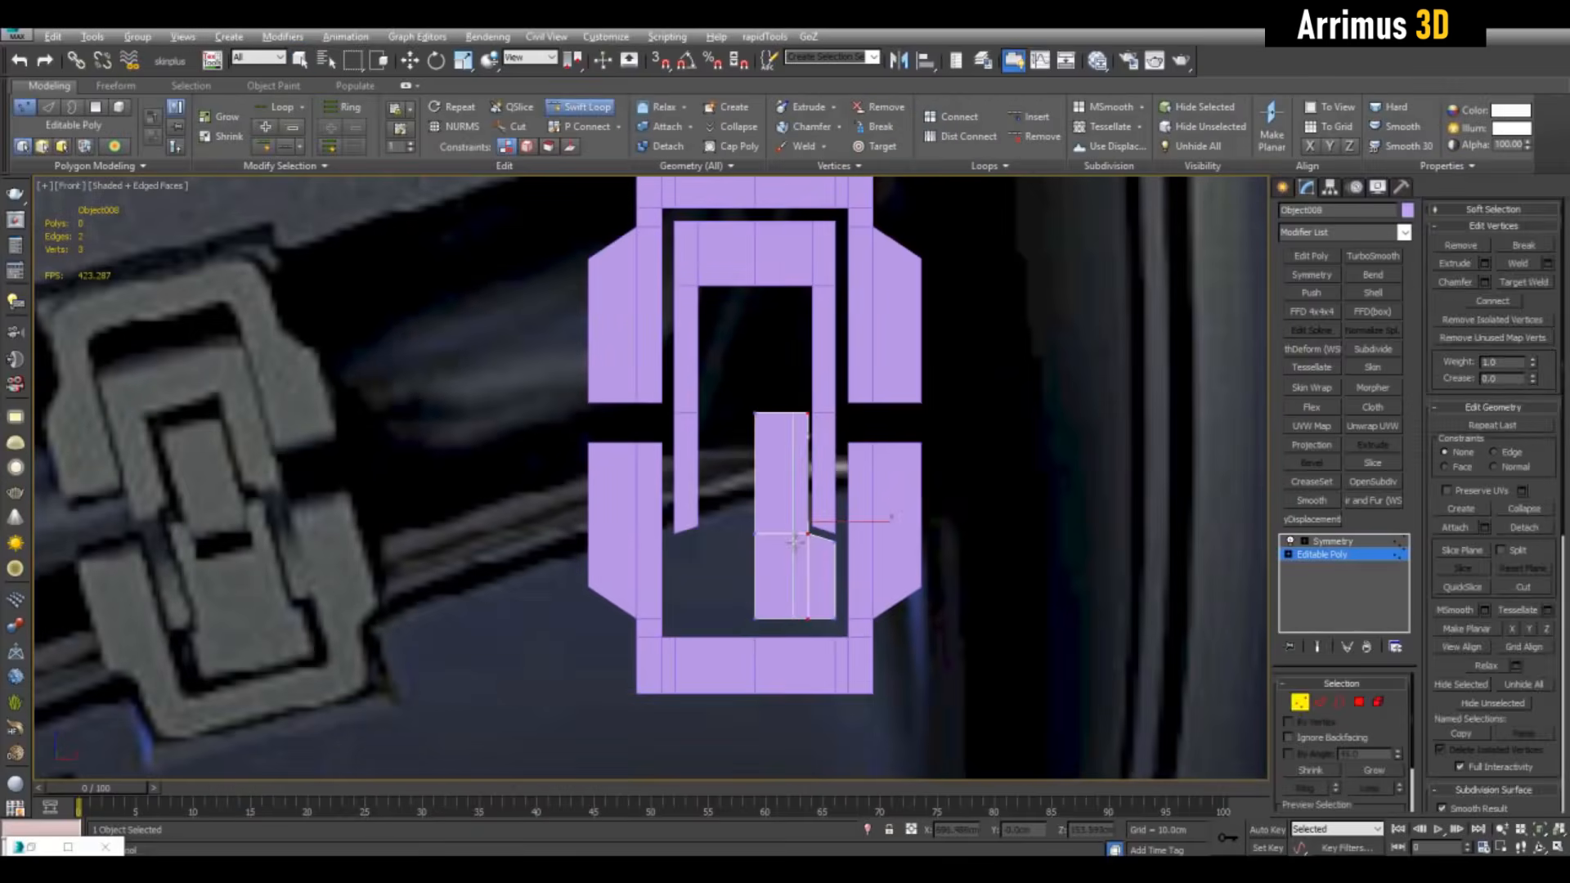
click(794, 540)
click(792, 468)
key(4)
click(774, 438)
scroll(809, 426, up, 2)
click(915, 515)
drag(690, 467, 894, 523)
scroll(817, 490, down, 4)
scroll(851, 486, up, 2)
key(1)
Mirror the detached Object010 piece, nudge its vertices and raise its top edge
click(819, 433)
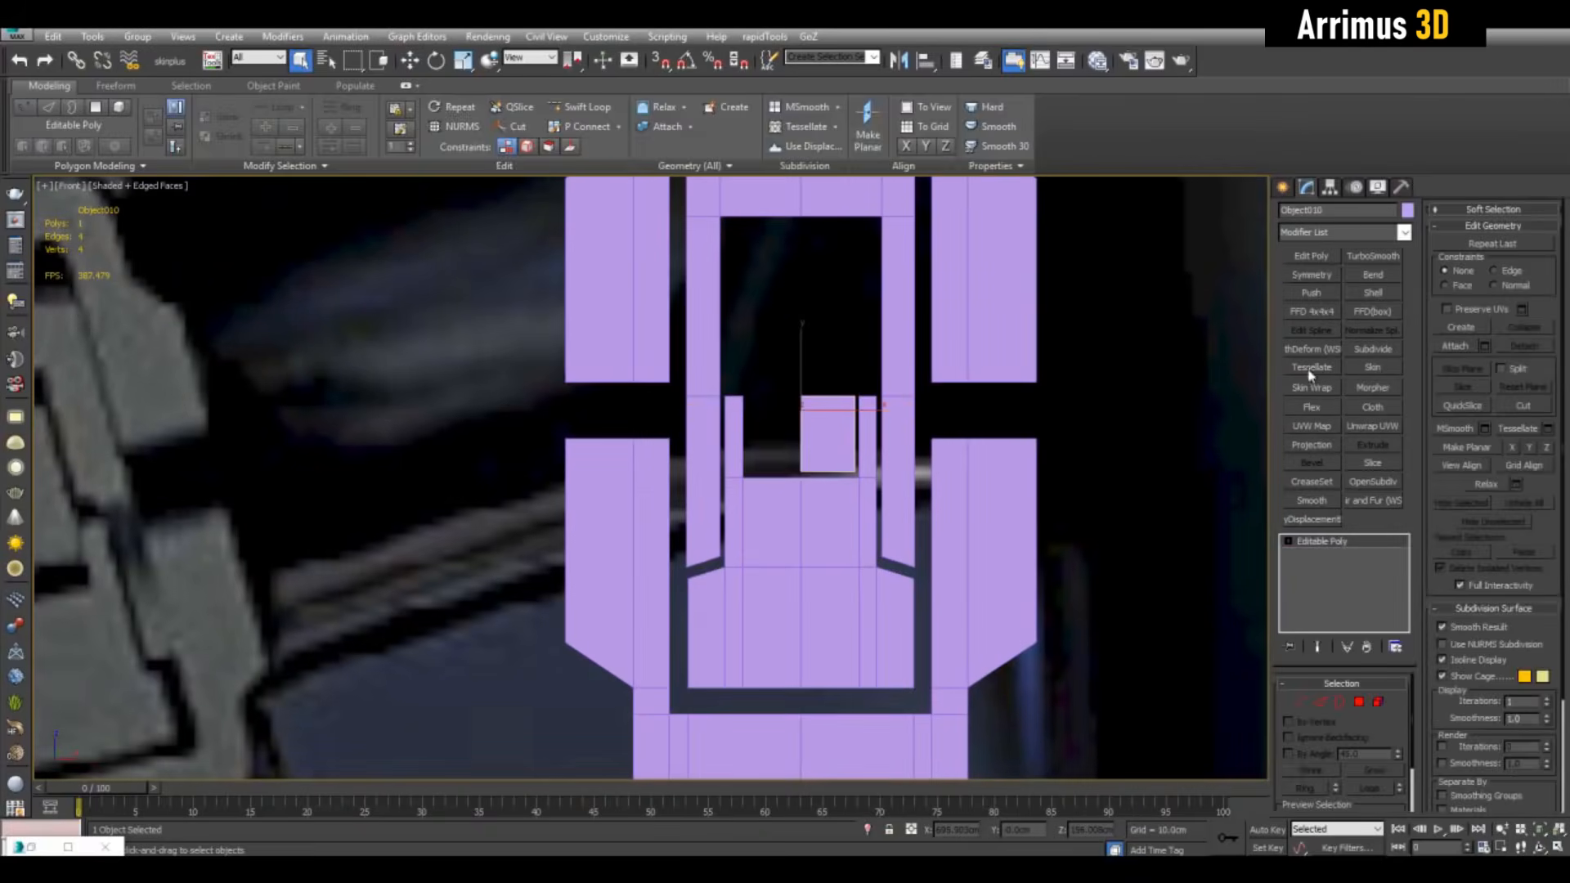
click(1315, 275)
click(1332, 556)
key(2)
scroll(863, 368, down, 3)
middle_drag(863, 368, 856, 407)
drag(816, 384, 824, 270)
key(2)
middle_drag(885, 397, 974, 420)
Adjust Object009's vertices and edge loops, then deselect the latch pieces
click(866, 401)
click(1322, 554)
scroll(937, 397, up, 2)
key(1)
key(alt+1)
key(w)
scroll(965, 415, down, 2)
key(1)
key(q)
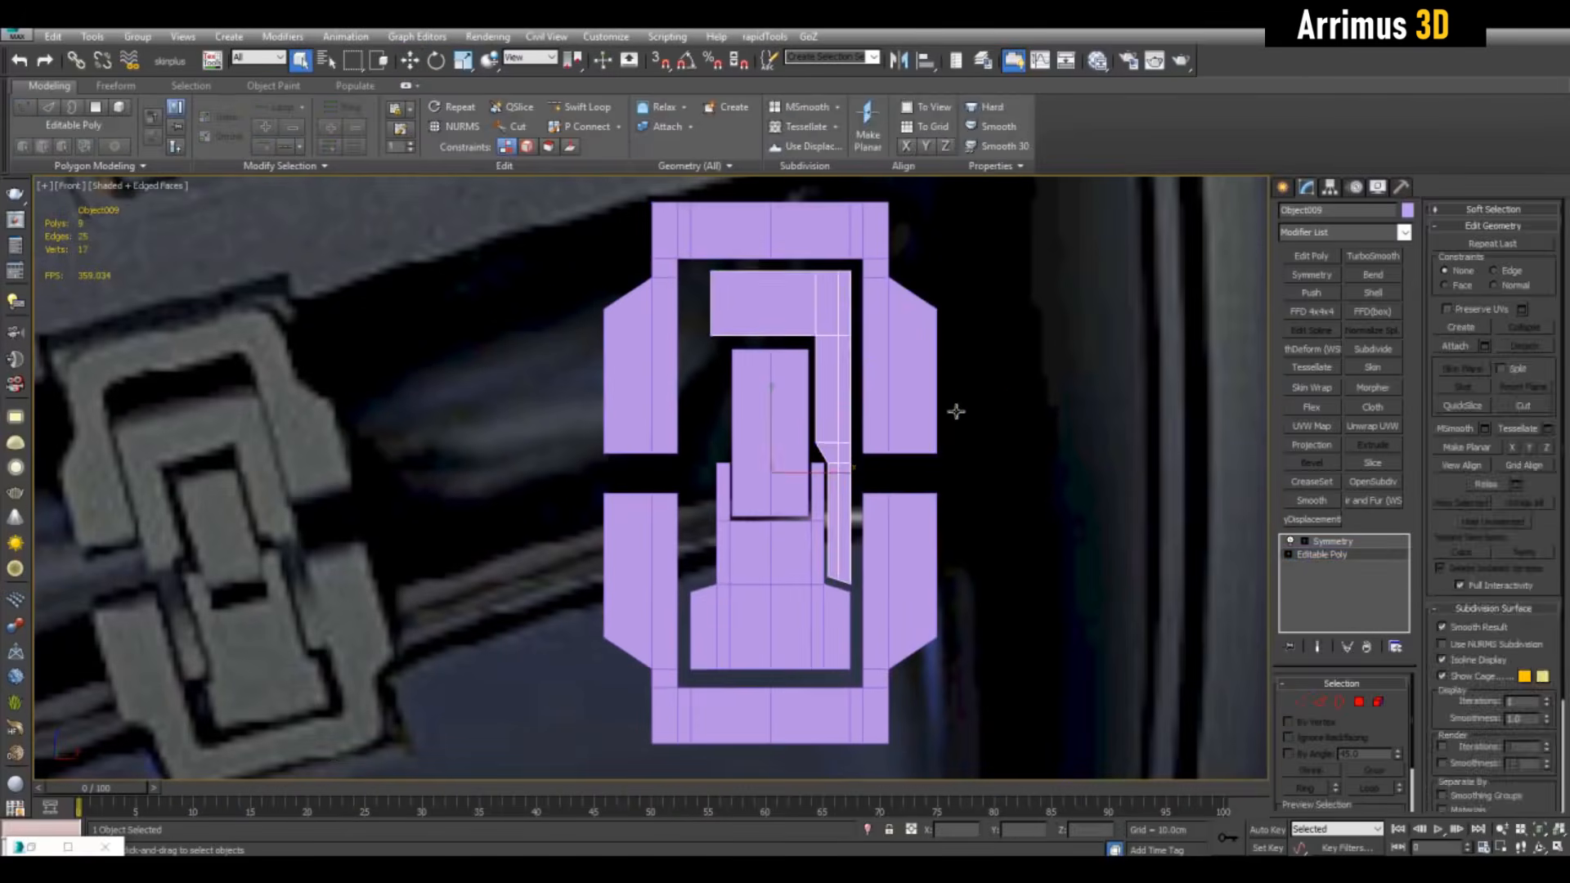
click(949, 410)
scroll(932, 411, down, 2)
middle_drag(920, 484, 940, 443)
Select all four latch pieces in the maximized perspective view and apply Shell with Outer 1.6cm
key(alt+w)
middle_click(1043, 578)
key(alt+w)
click(941, 607)
key(z)
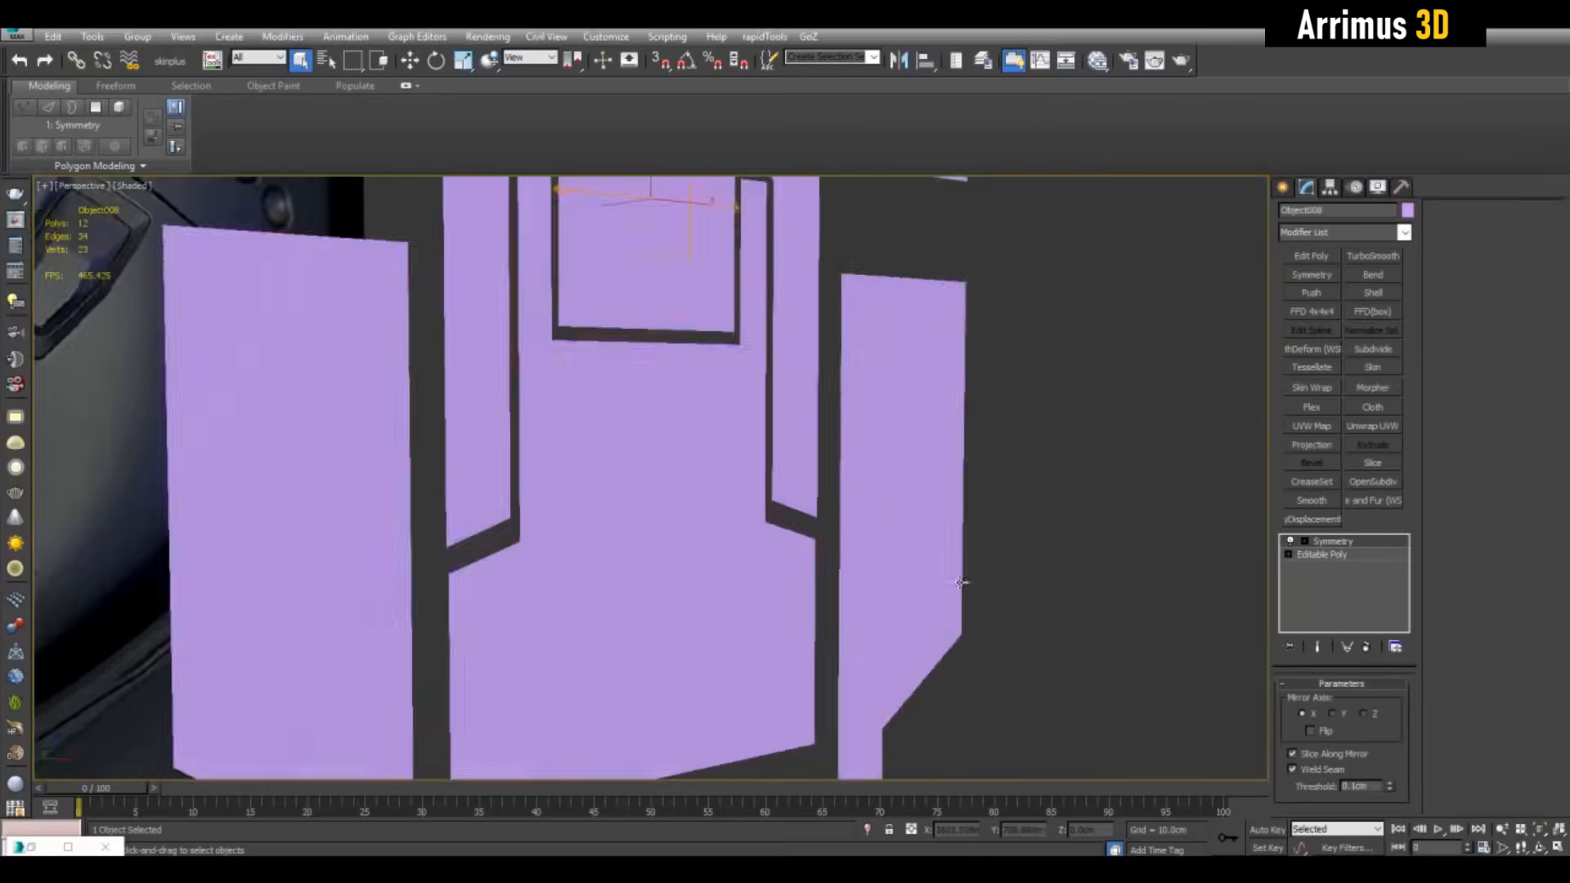
scroll(832, 403, down, 5)
key(ctrl+a)
click(1373, 294)
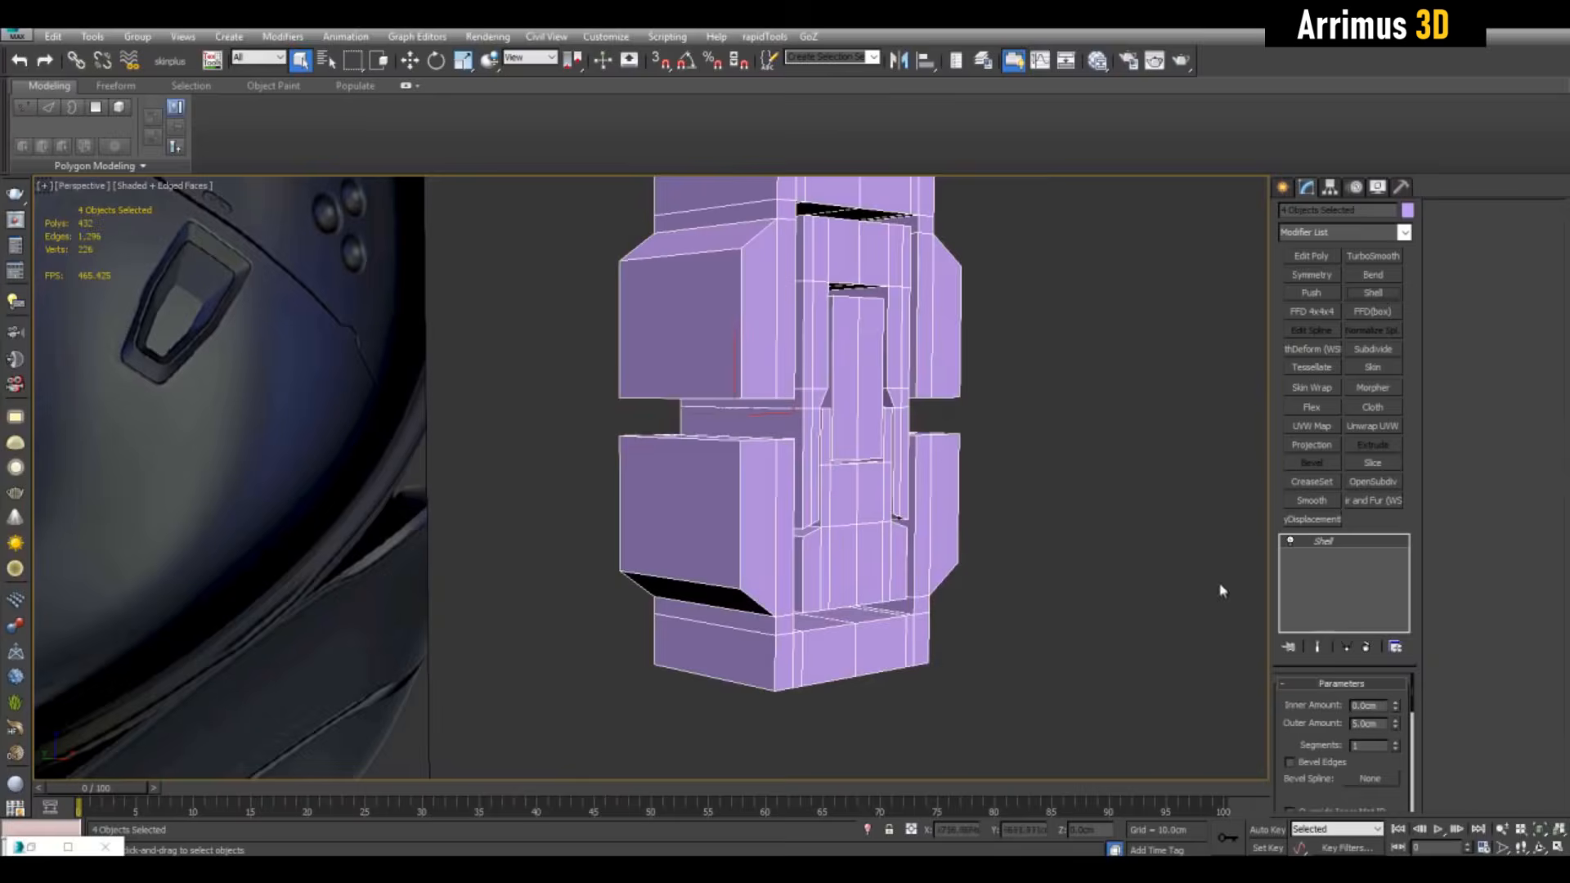
drag(1396, 726, 1396, 739)
Convert the shelled latch pieces to Editable Poly and deselect them
middle_drag(947, 395, 1004, 409)
right_click(857, 373)
mouse_move(891, 541)
click(1092, 556)
click(993, 474)
alt+middle_drag(981, 462, 923, 447)
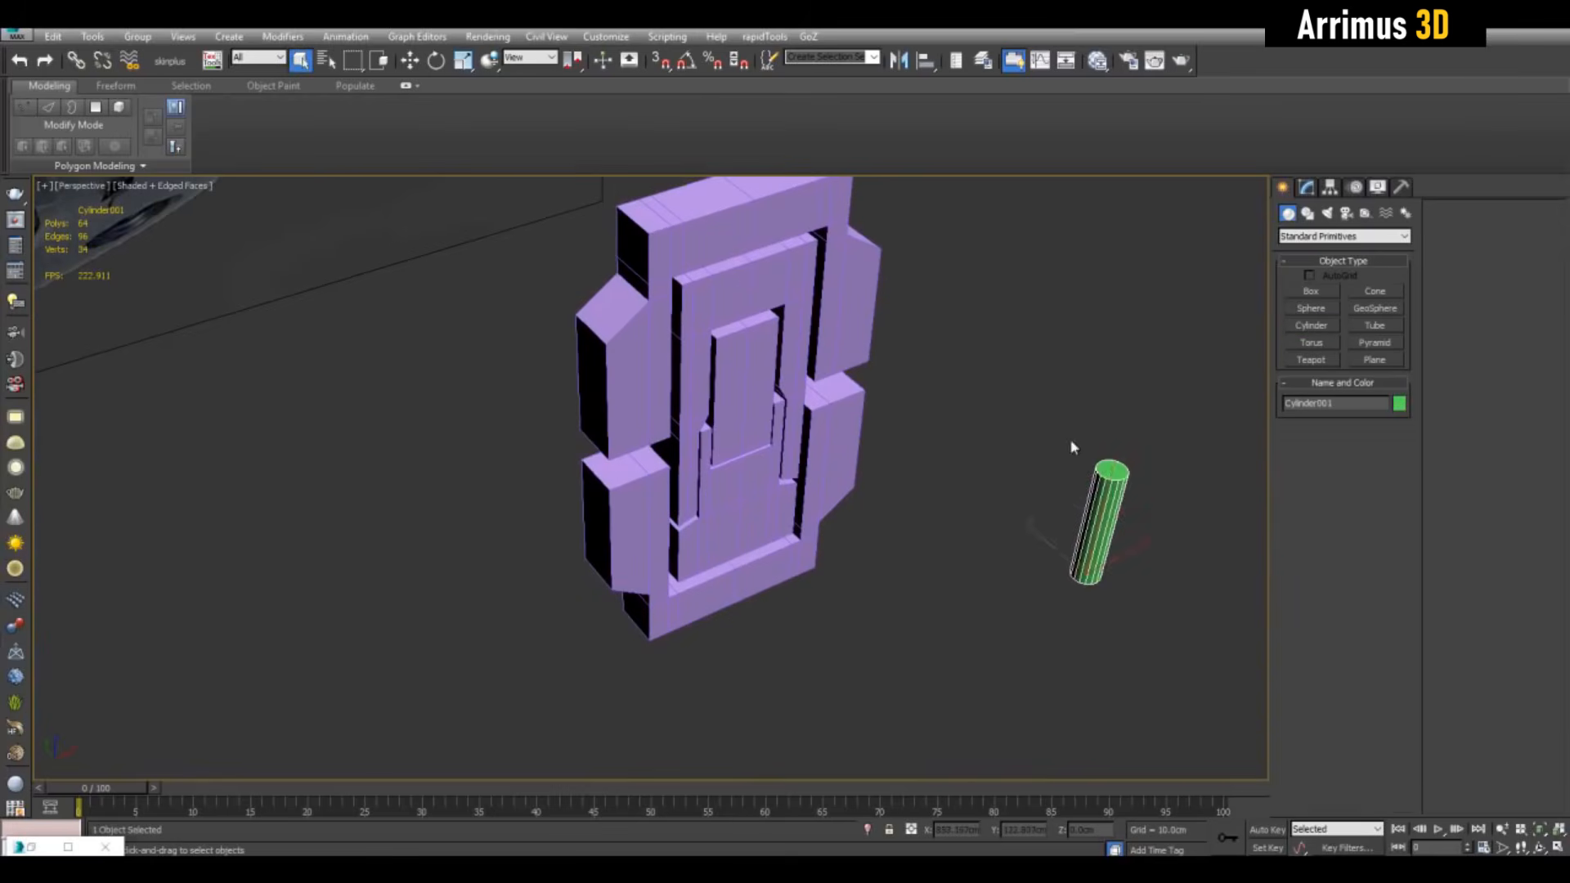
Rotate Cylinder001 90° to lie across the latch insert
key(e)
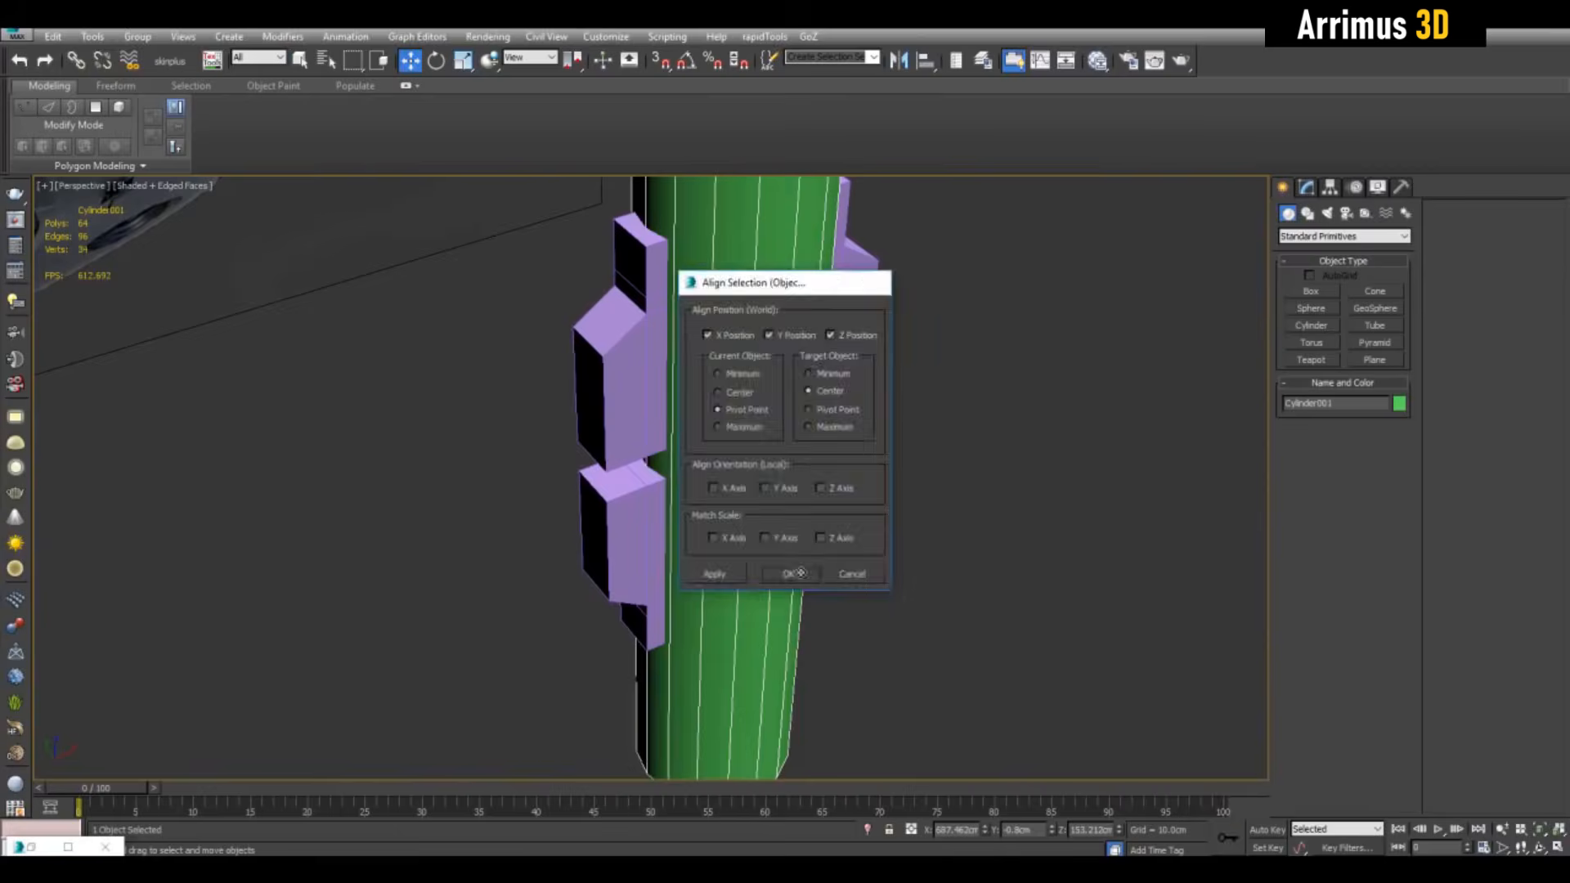
drag(736, 491, 736, 448)
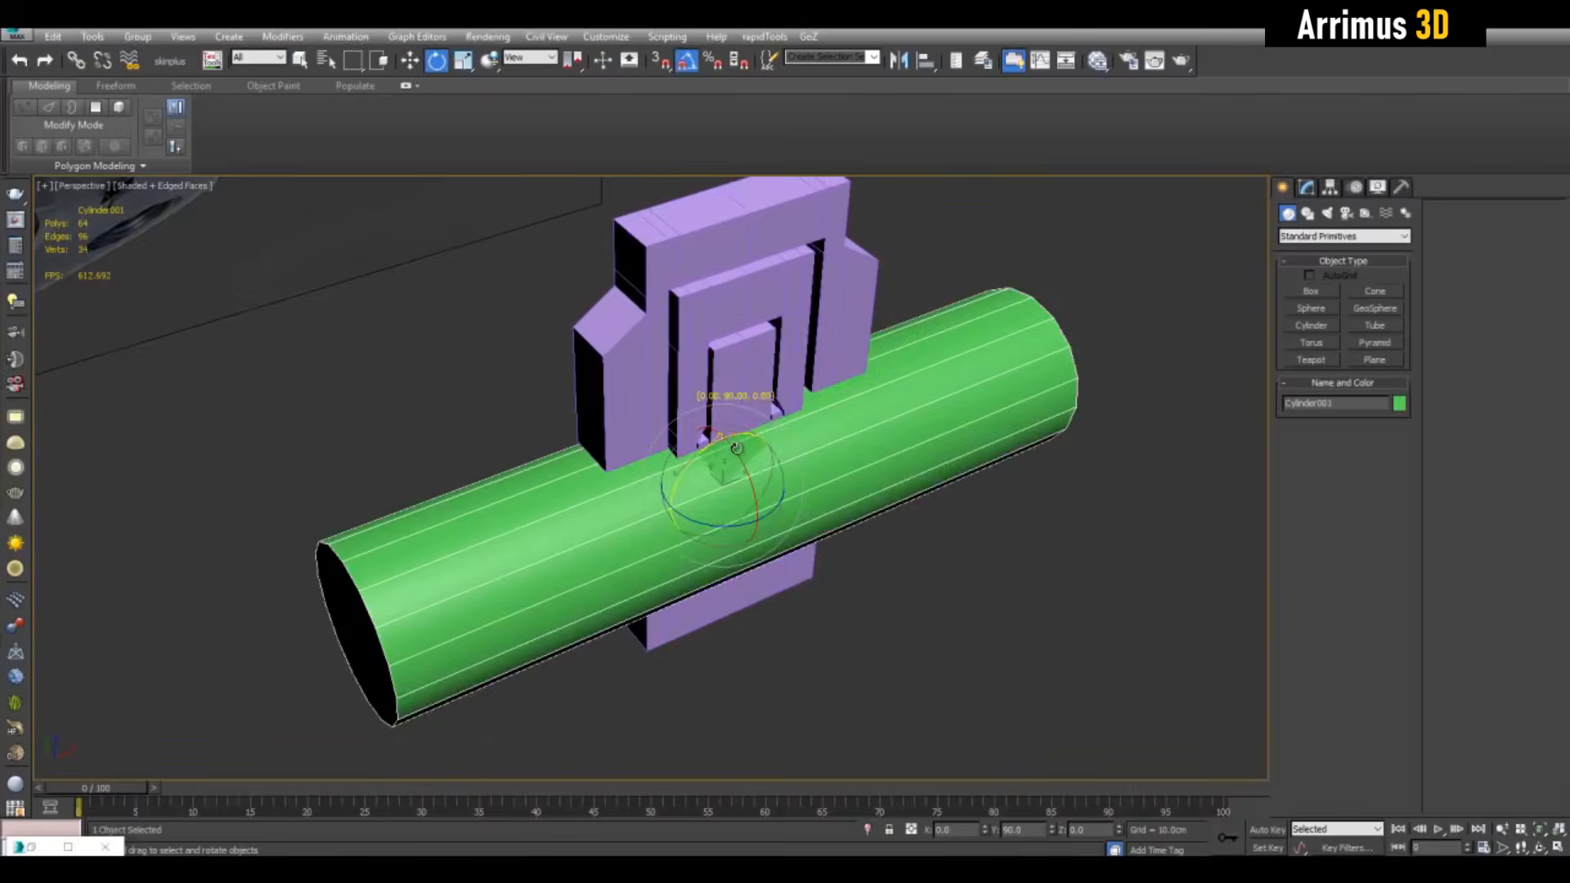
alt+middle_drag(736, 448, 744, 523)
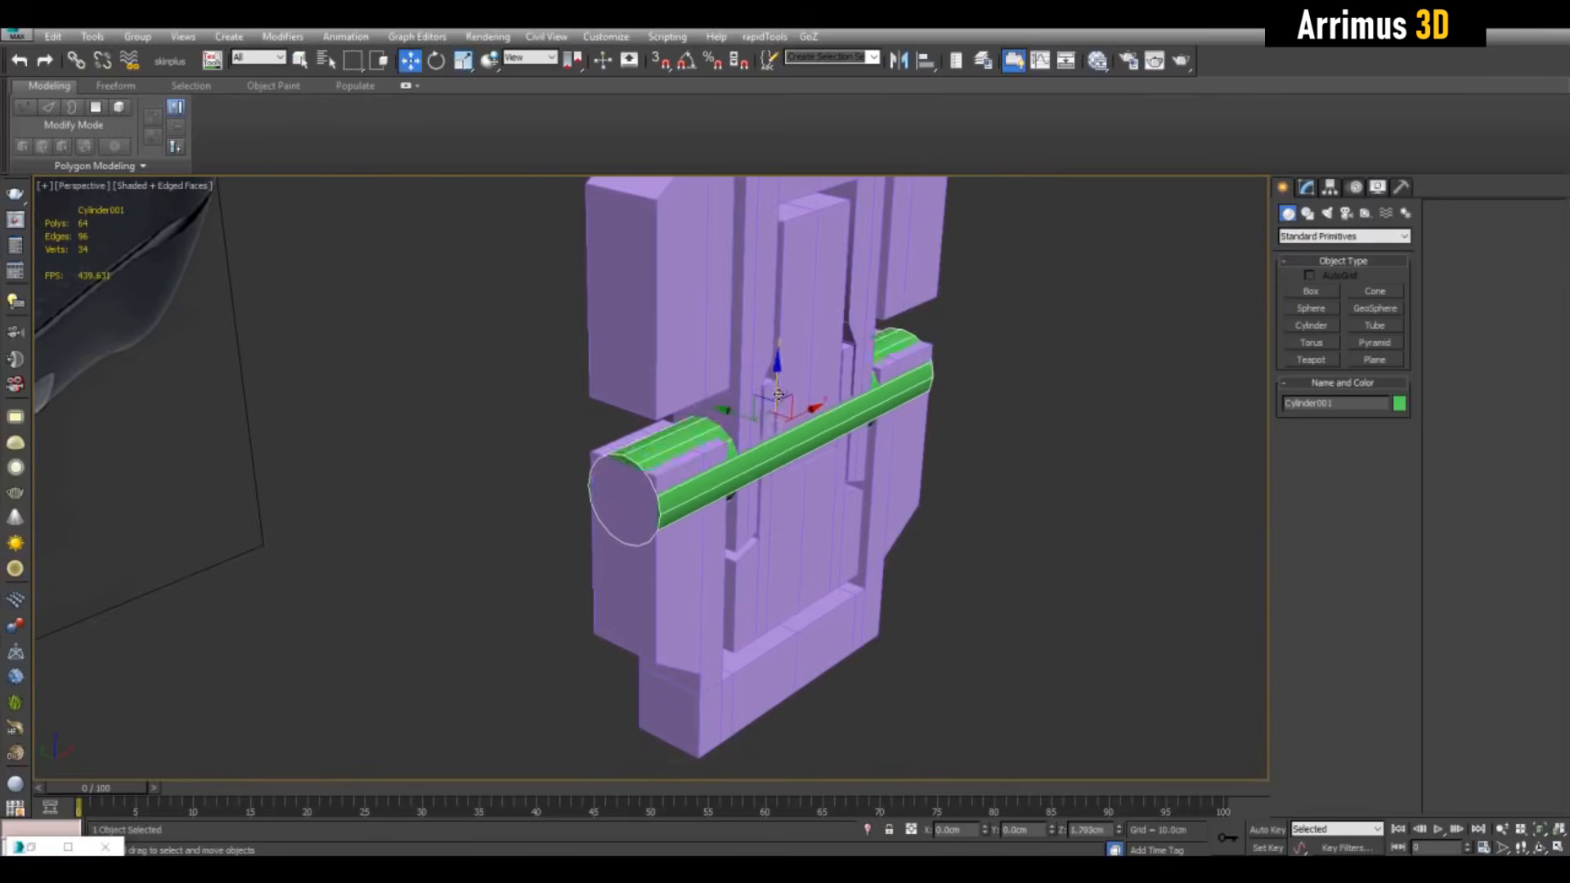
alt+middle_drag(778, 395, 779, 470)
key(r)
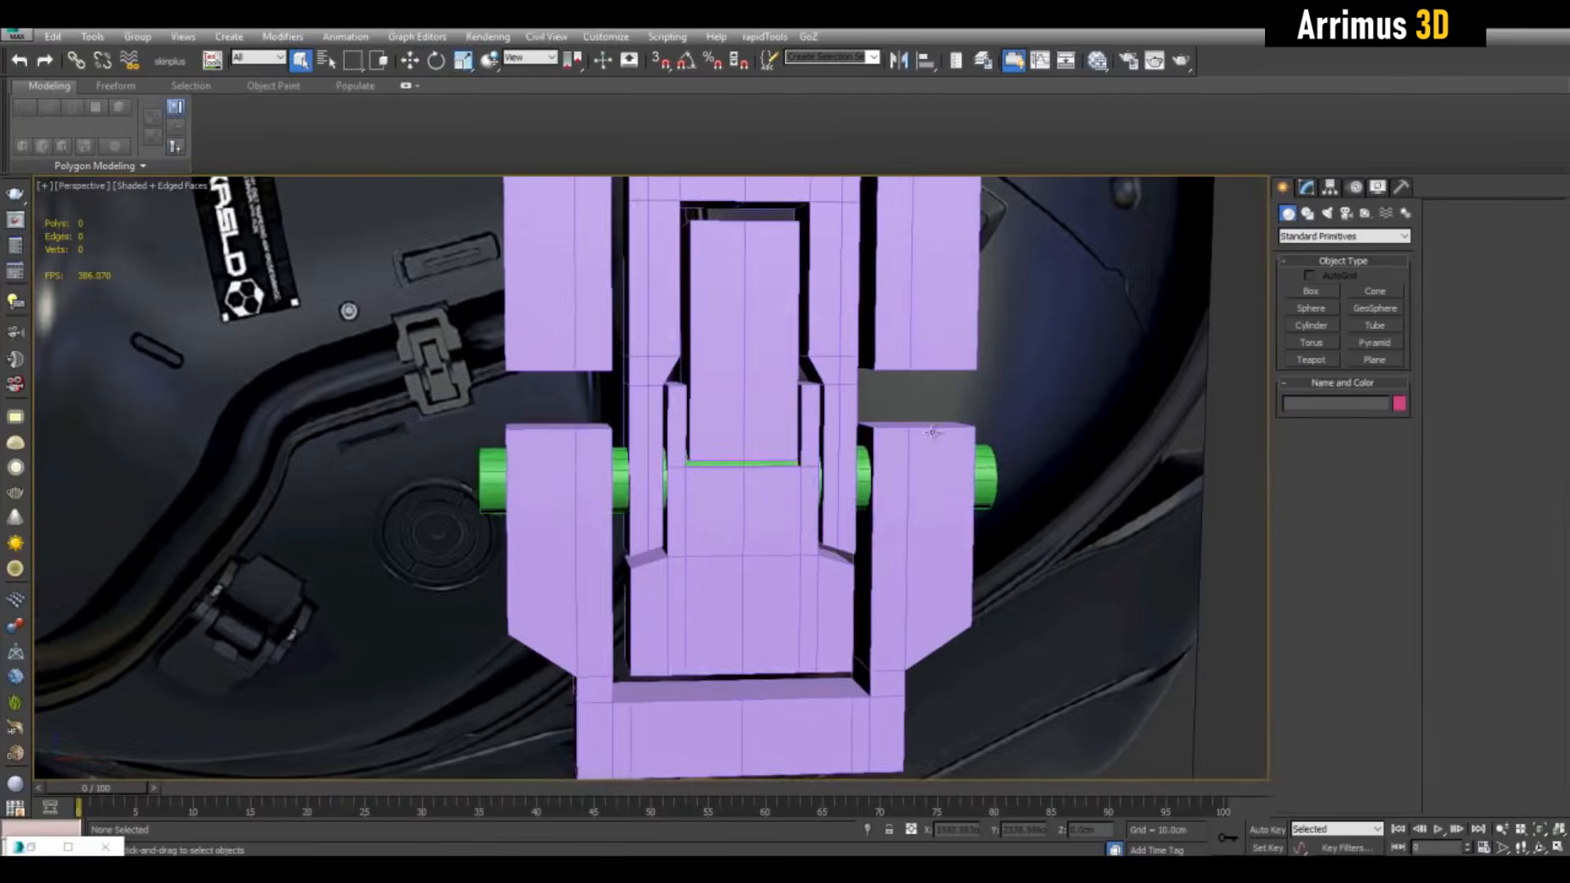
middle_drag(1048, 434, 890, 435)
scroll(891, 434, down, 5)
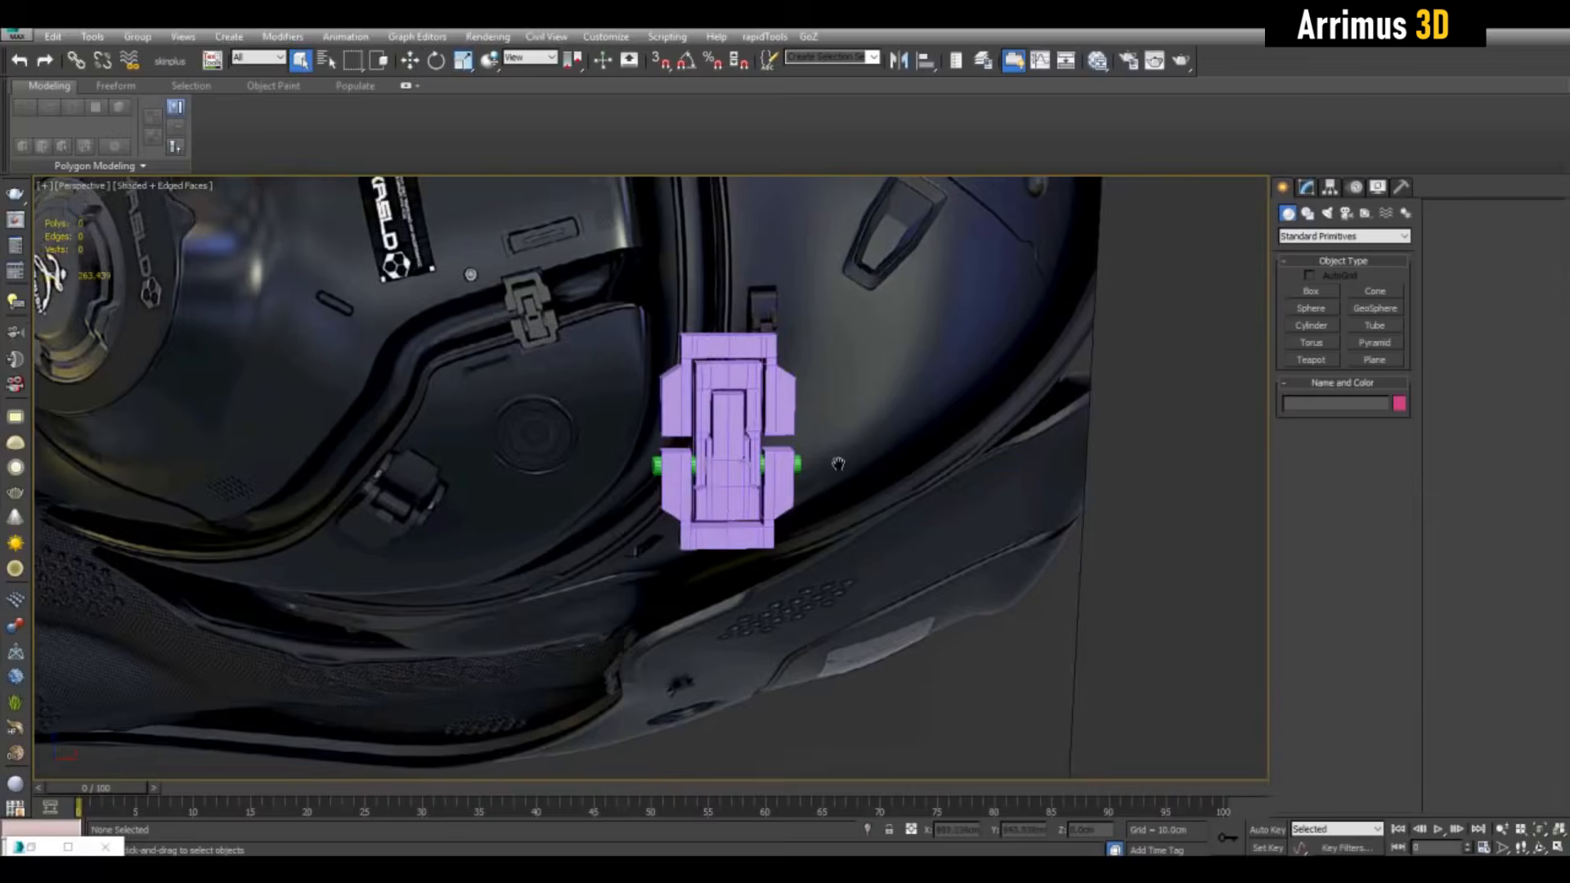
scroll(838, 464, up, 3)
On Plane035, extrude the right block's top face and raise it upward
click(838, 464)
click(1306, 188)
scroll(1079, 474, up, 3)
alt+middle_drag(1080, 473, 851, 437)
scroll(895, 441, up, 5)
key(4)
click(853, 462)
key(shift+e)
key(w)
drag(841, 413, 851, 314)
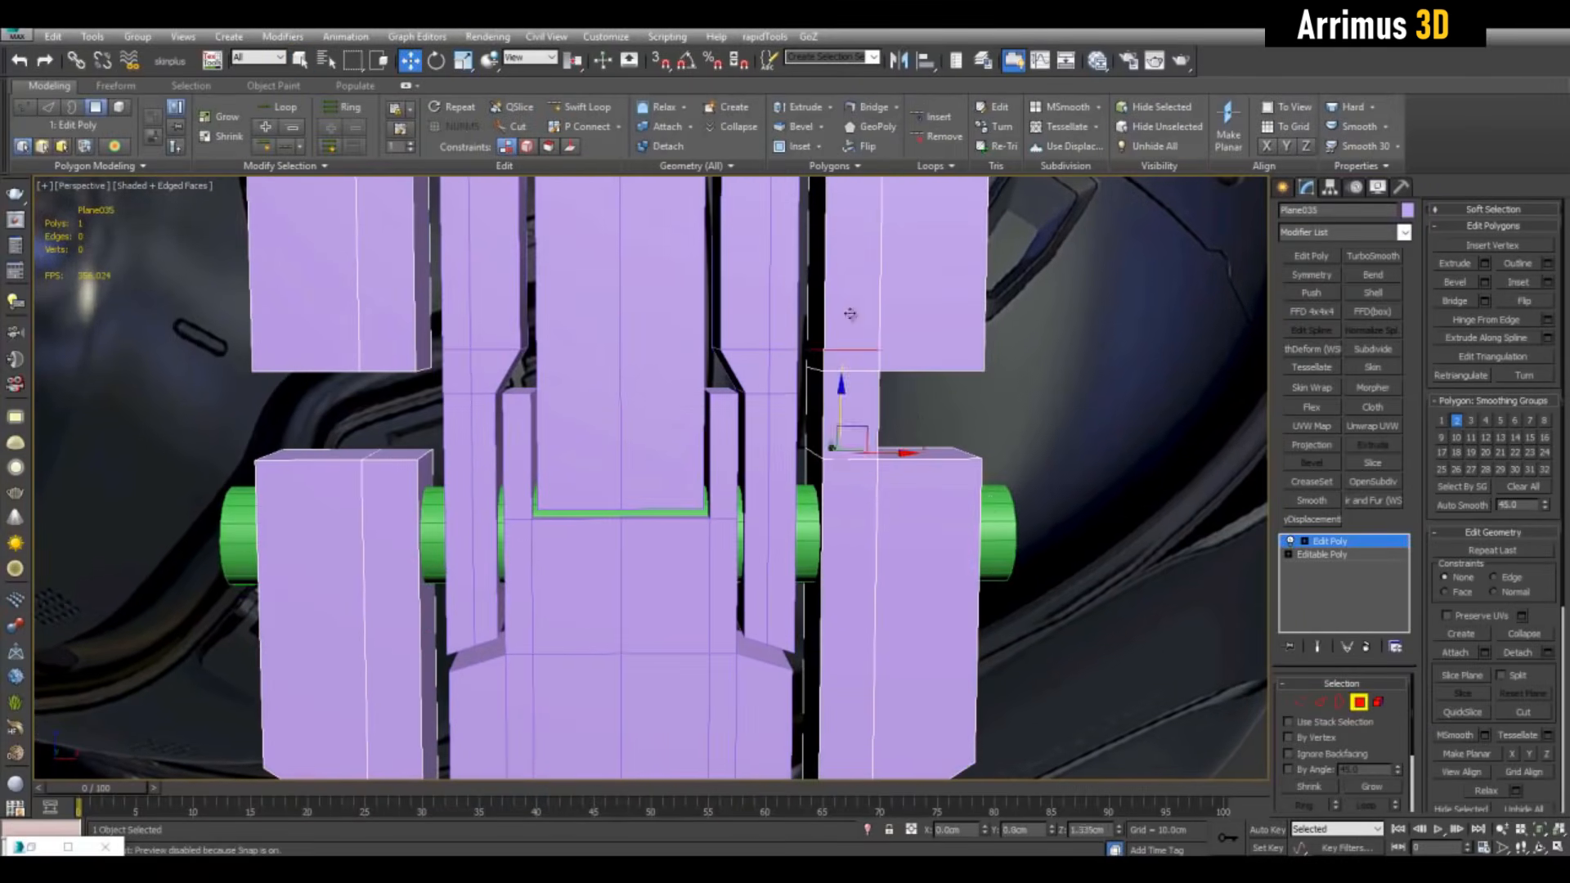
Raise the green Cylinder001 slightly and scale it to 76% thickness
key(4)
click(808, 528)
alt+middle_drag(808, 527, 736, 507)
drag(591, 482, 591, 360)
alt+middle_drag(695, 393, 573, 392)
key(r)
drag(612, 369, 613, 409)
alt+middle_drag(614, 409, 747, 412)
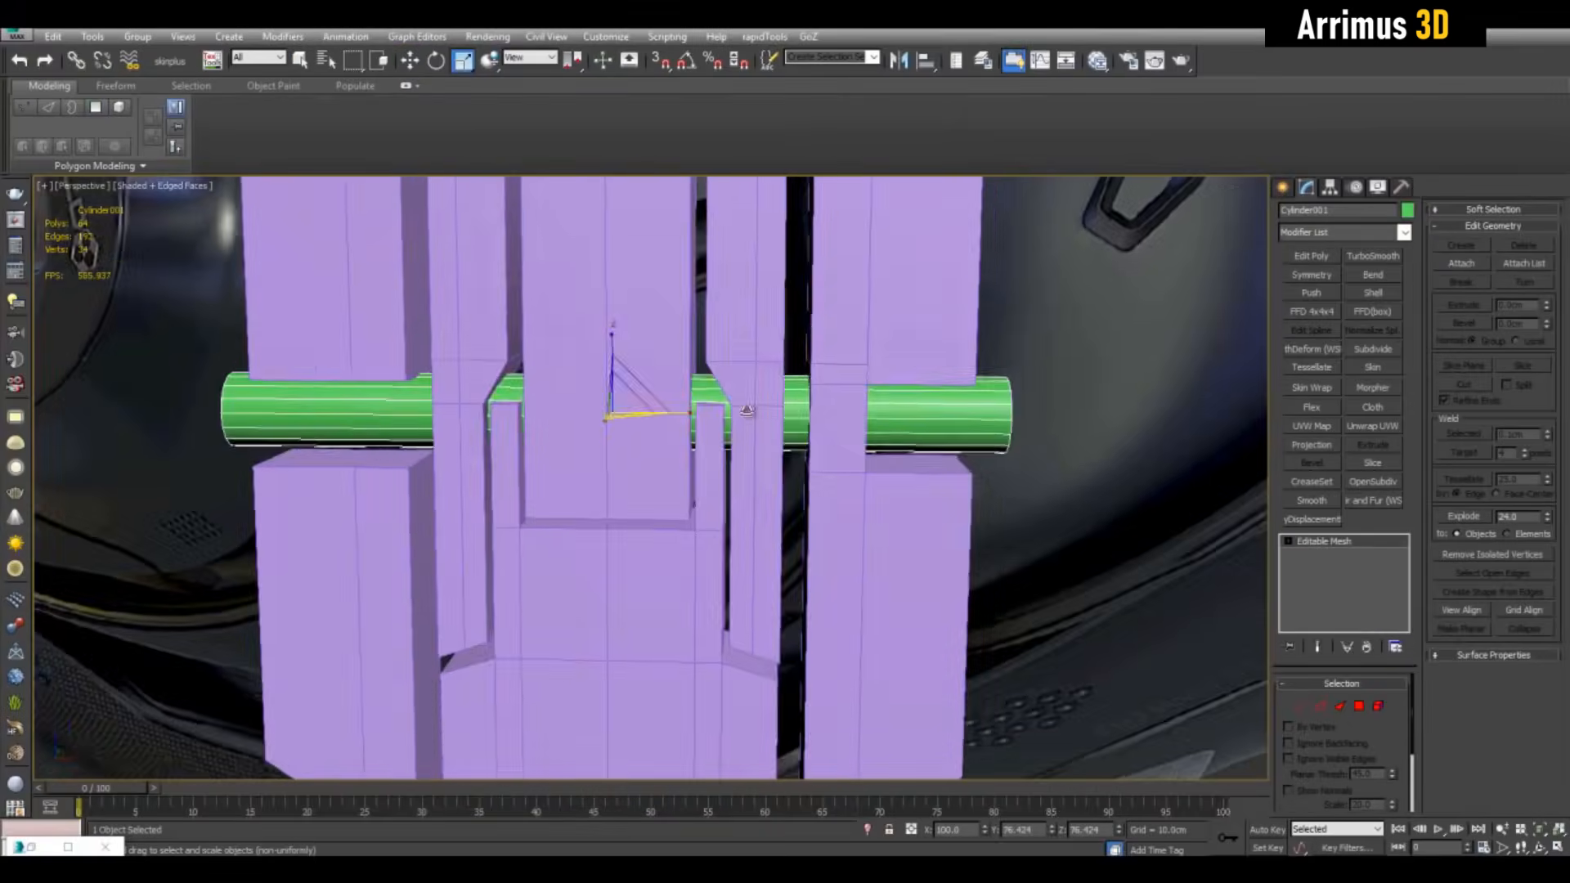
Reselect the latch insert and briefly toggle its see-through display to check the pin's fit
click(900, 343)
key(q)
middle_drag(899, 344, 851, 403)
scroll(757, 358, down, 5)
scroll(869, 431, up, 5)
scroll(831, 428, up, 2)
key(4)
key(alt+x)
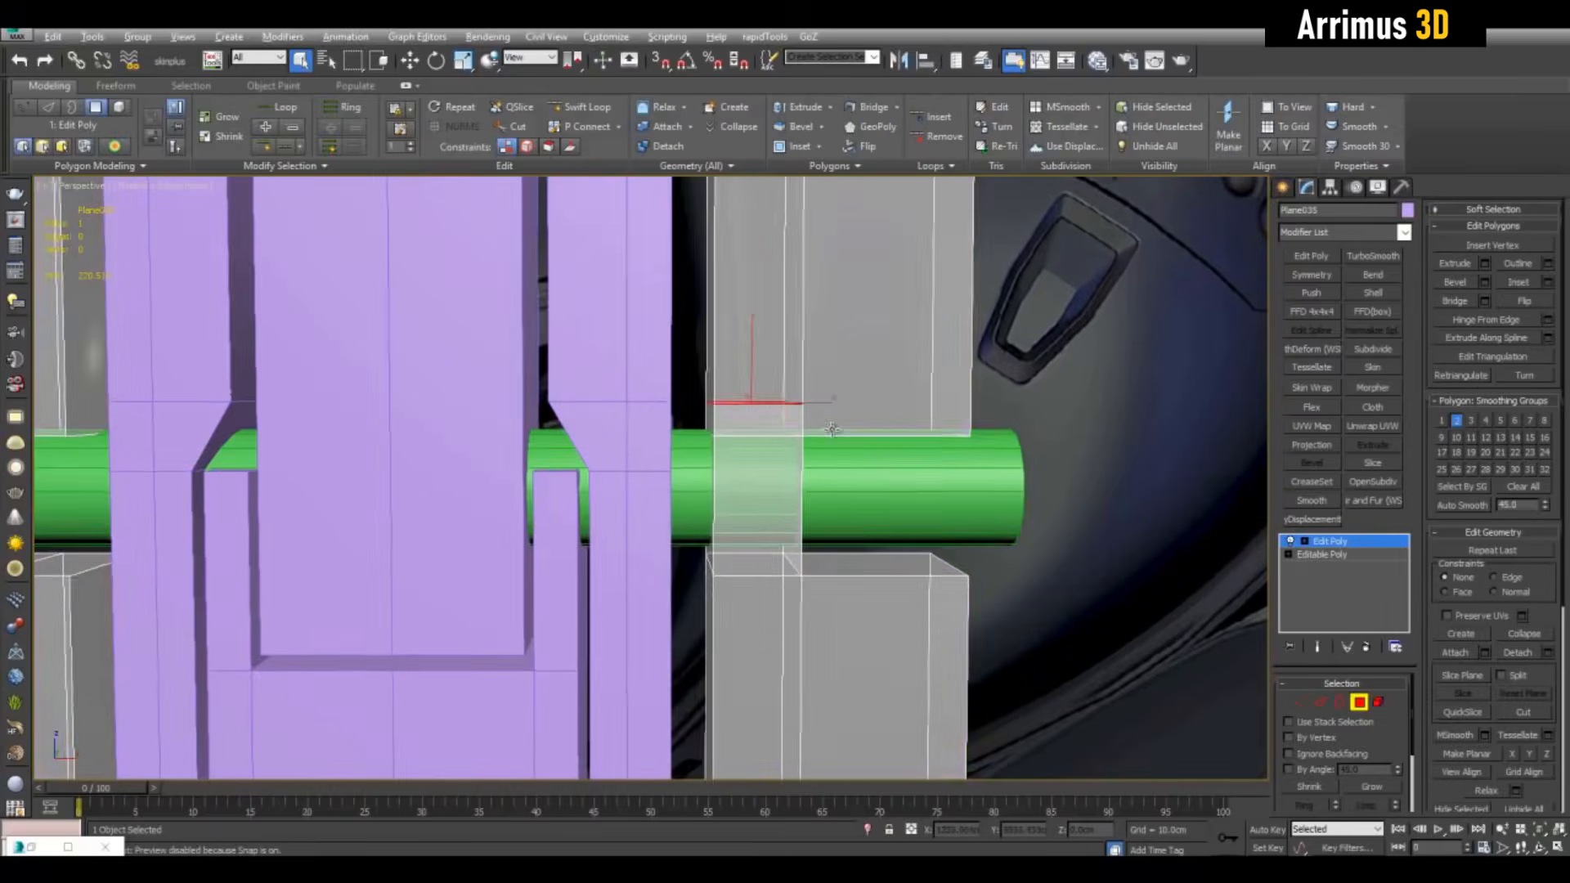
key(alt+x)
scroll(832, 428, down, 6)
key(w)
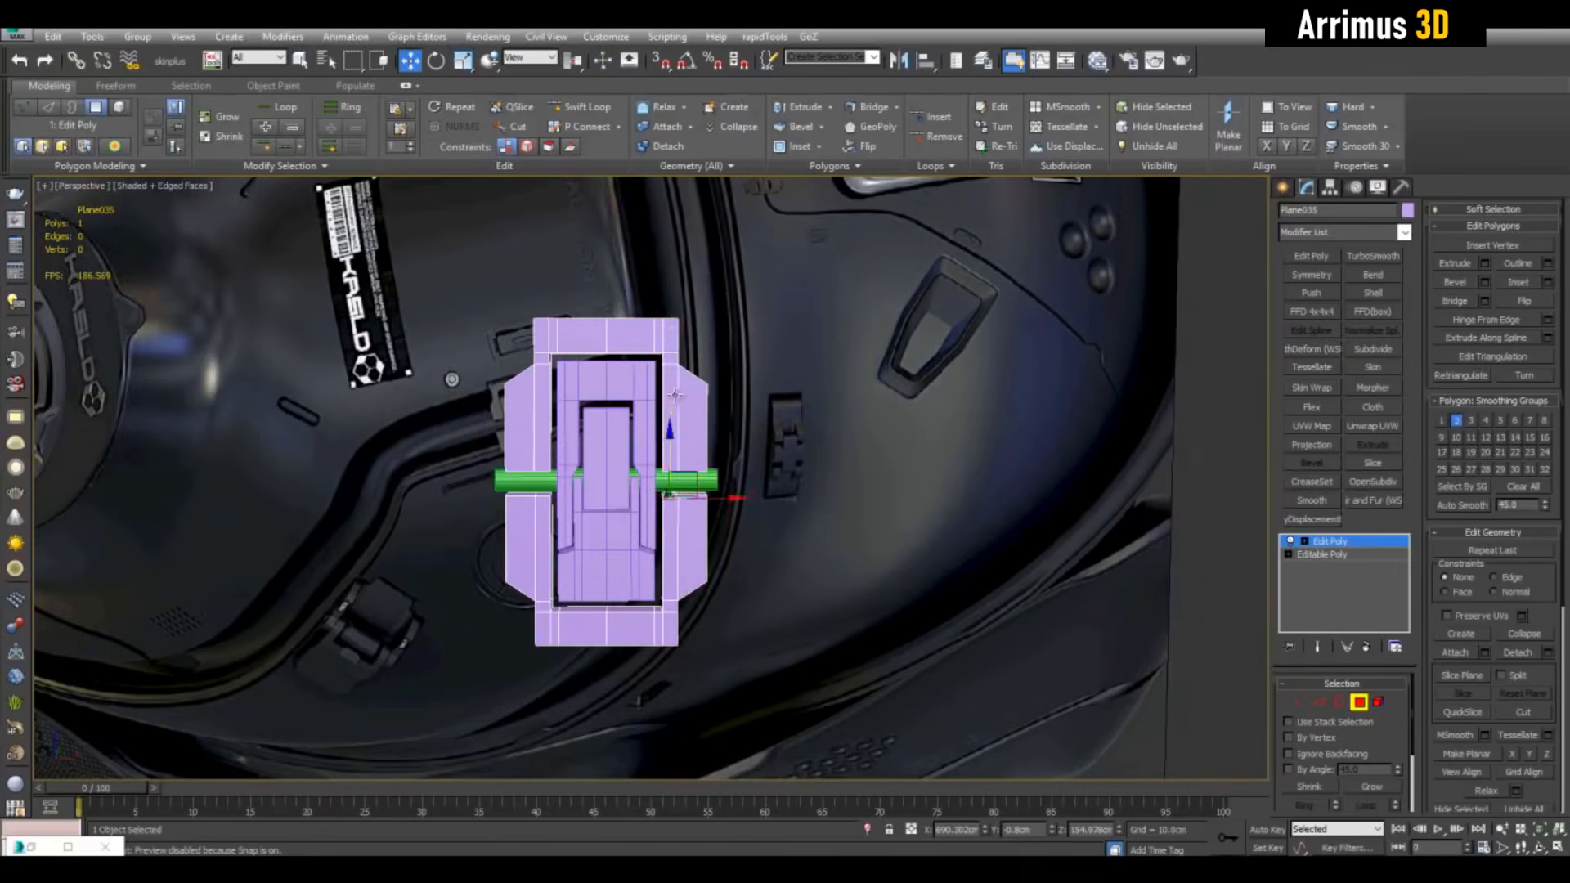
scroll(675, 395, up, 8)
Add an edge loop across the block, delete its lower-left face, and bridge the gap edges
key(1)
key(q)
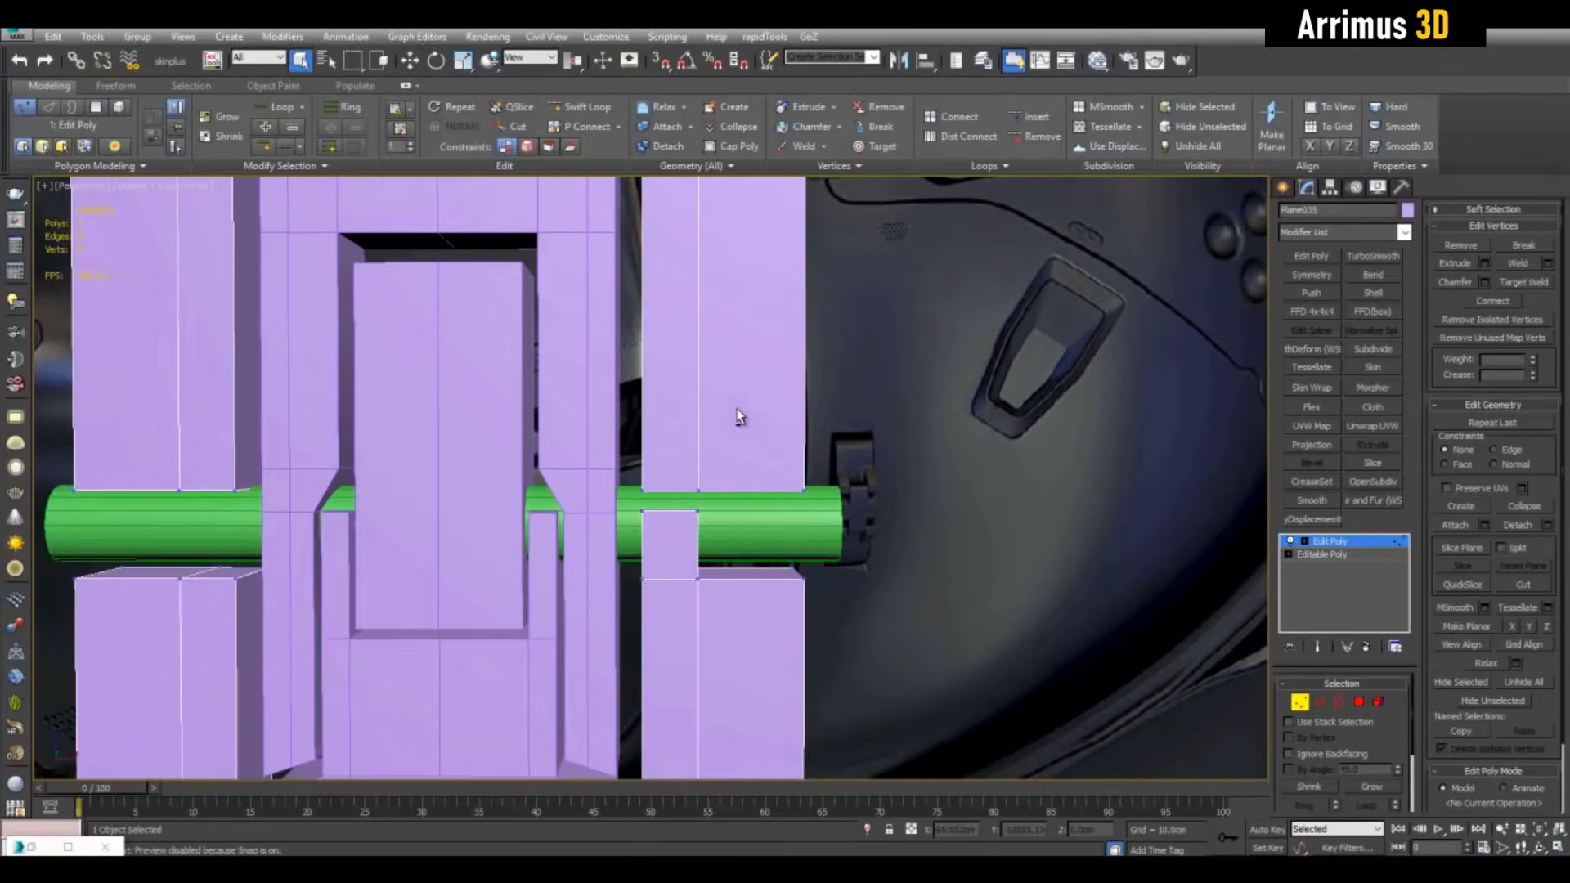
key(2)
key(ctrl+shift+e)
key(w)
middle_drag(736, 393, 788, 373)
scroll(720, 479, up, 4)
key(Delete)
key(q)
right_click(815, 463)
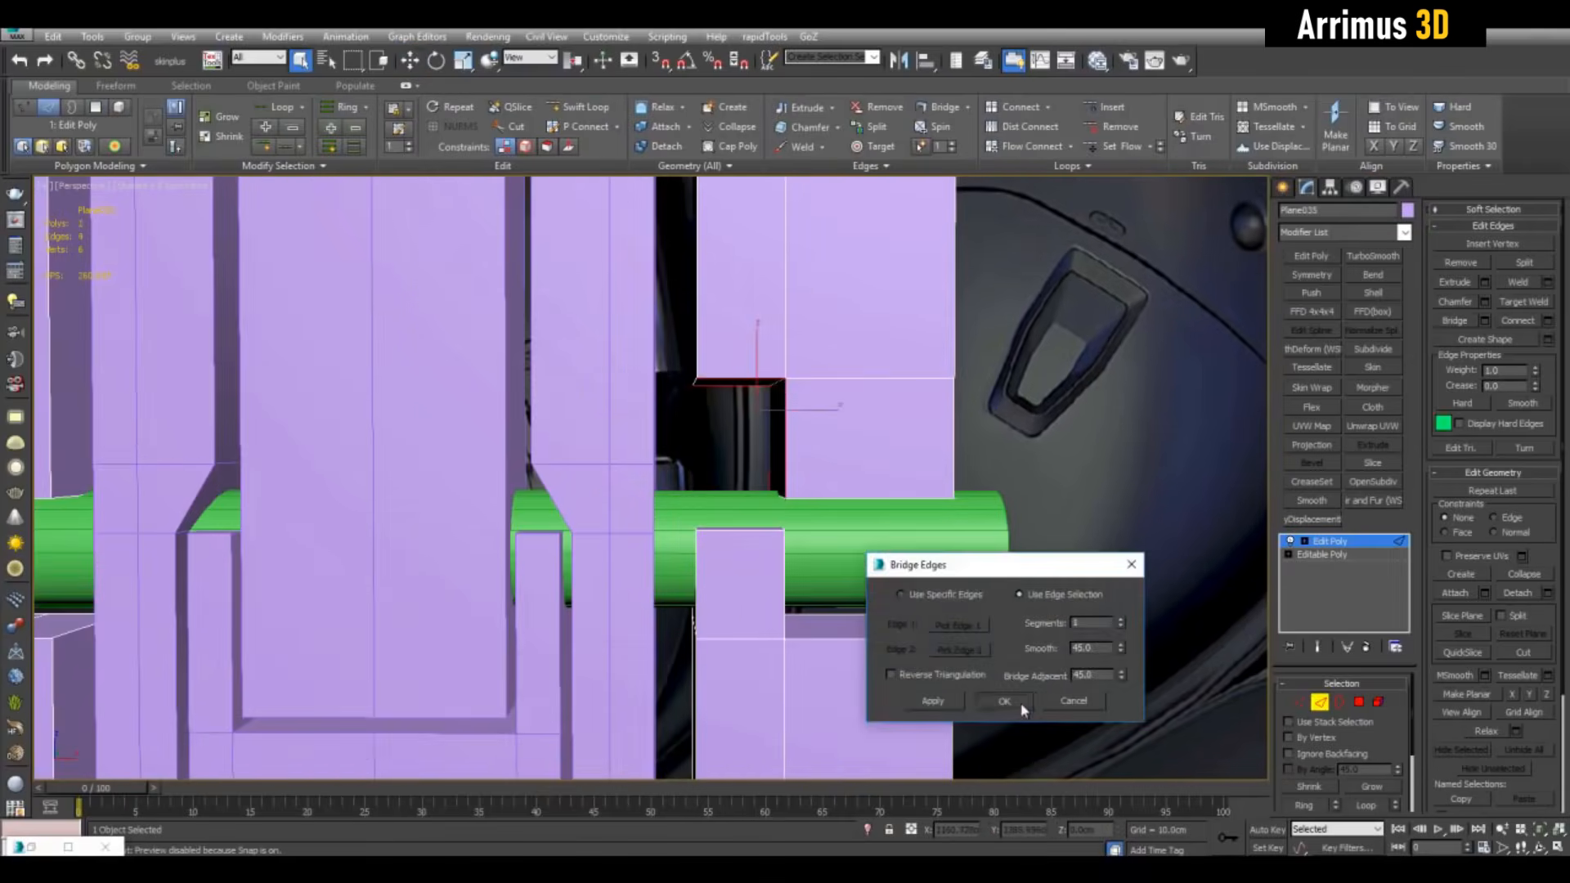
click(1022, 706)
scroll(720, 566, down, 5)
Extrude the outer side faces of the right block
key(1)
scroll(696, 426, up, 2)
drag(600, 372, 694, 426)
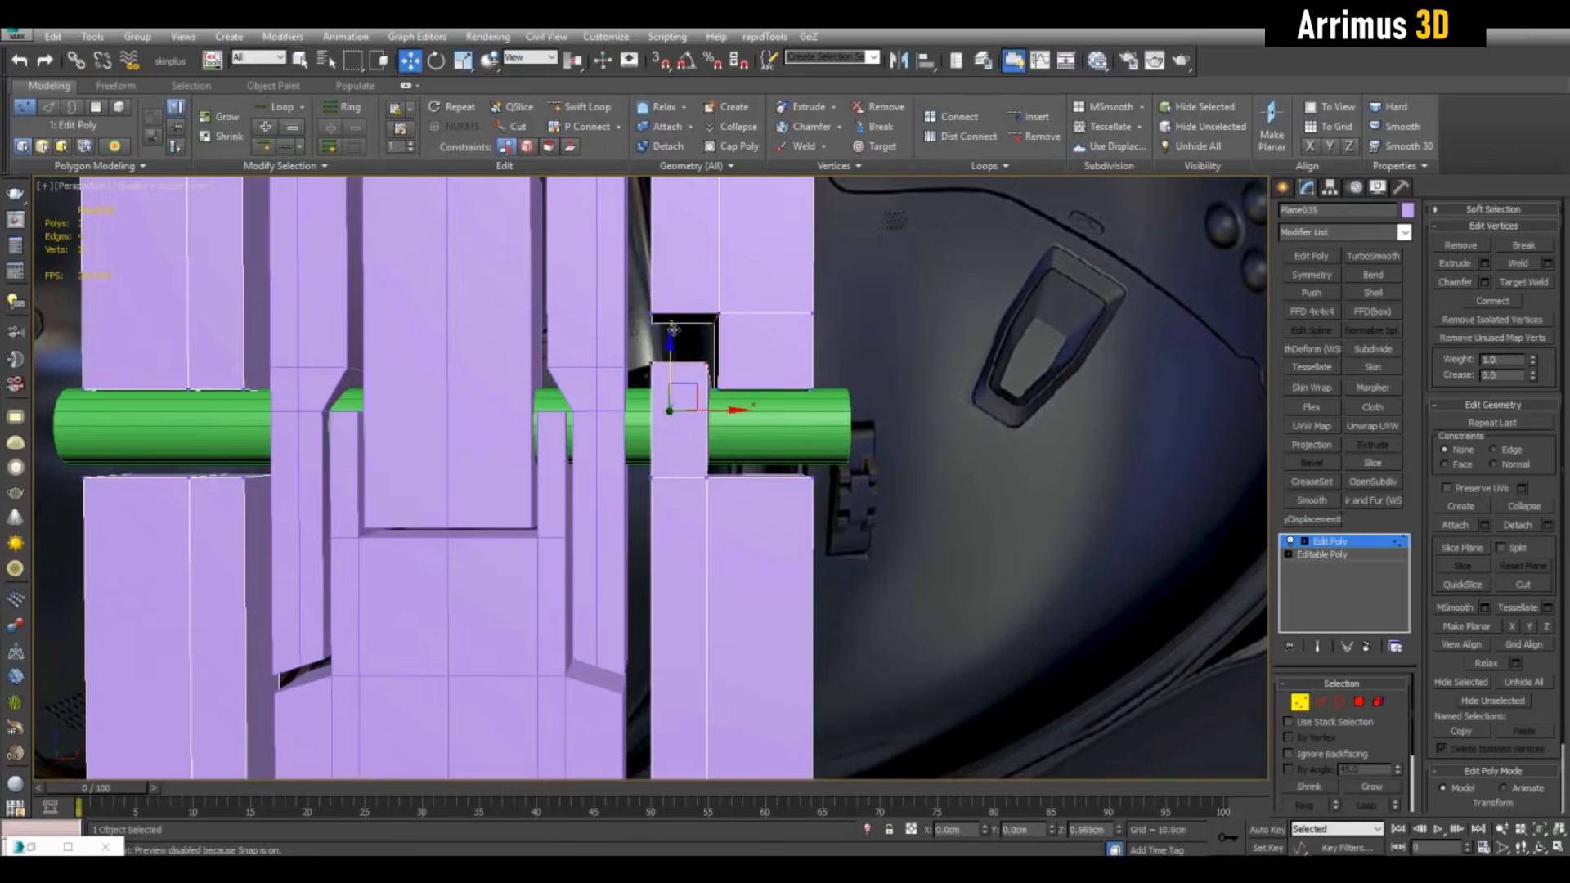
key(4)
scroll(725, 452, down, 3)
alt+middle_drag(678, 368, 750, 466)
click(701, 491)
drag(750, 466, 785, 595)
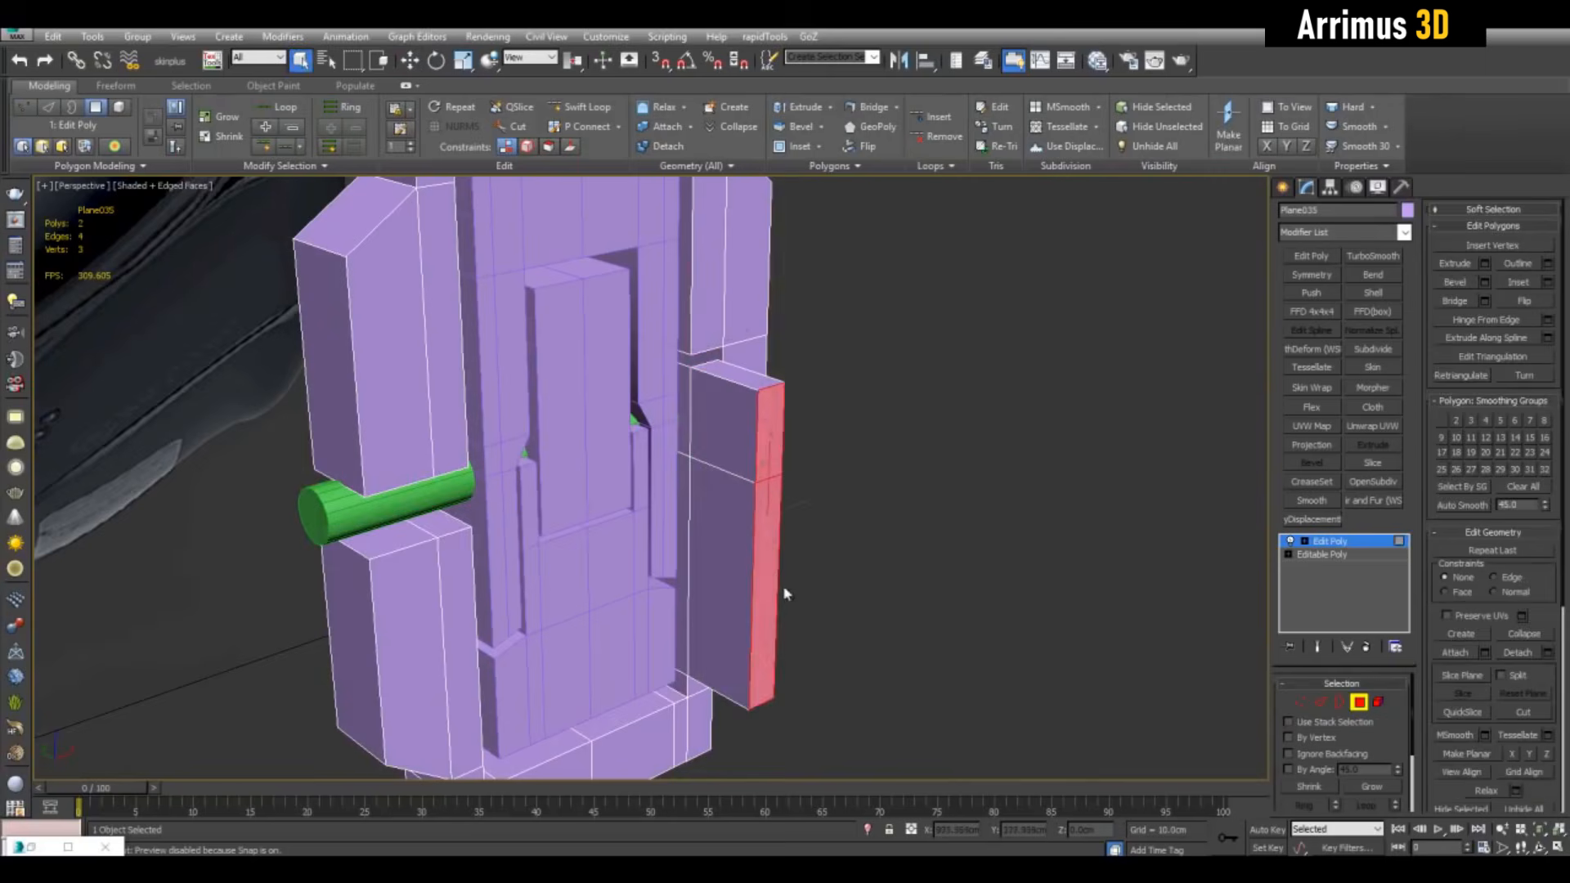
Taper the side block by pulling its bottom edge inward
key(2)
click(762, 702)
key(w)
drag(743, 687, 710, 671)
alt+middle_drag(710, 671, 760, 629)
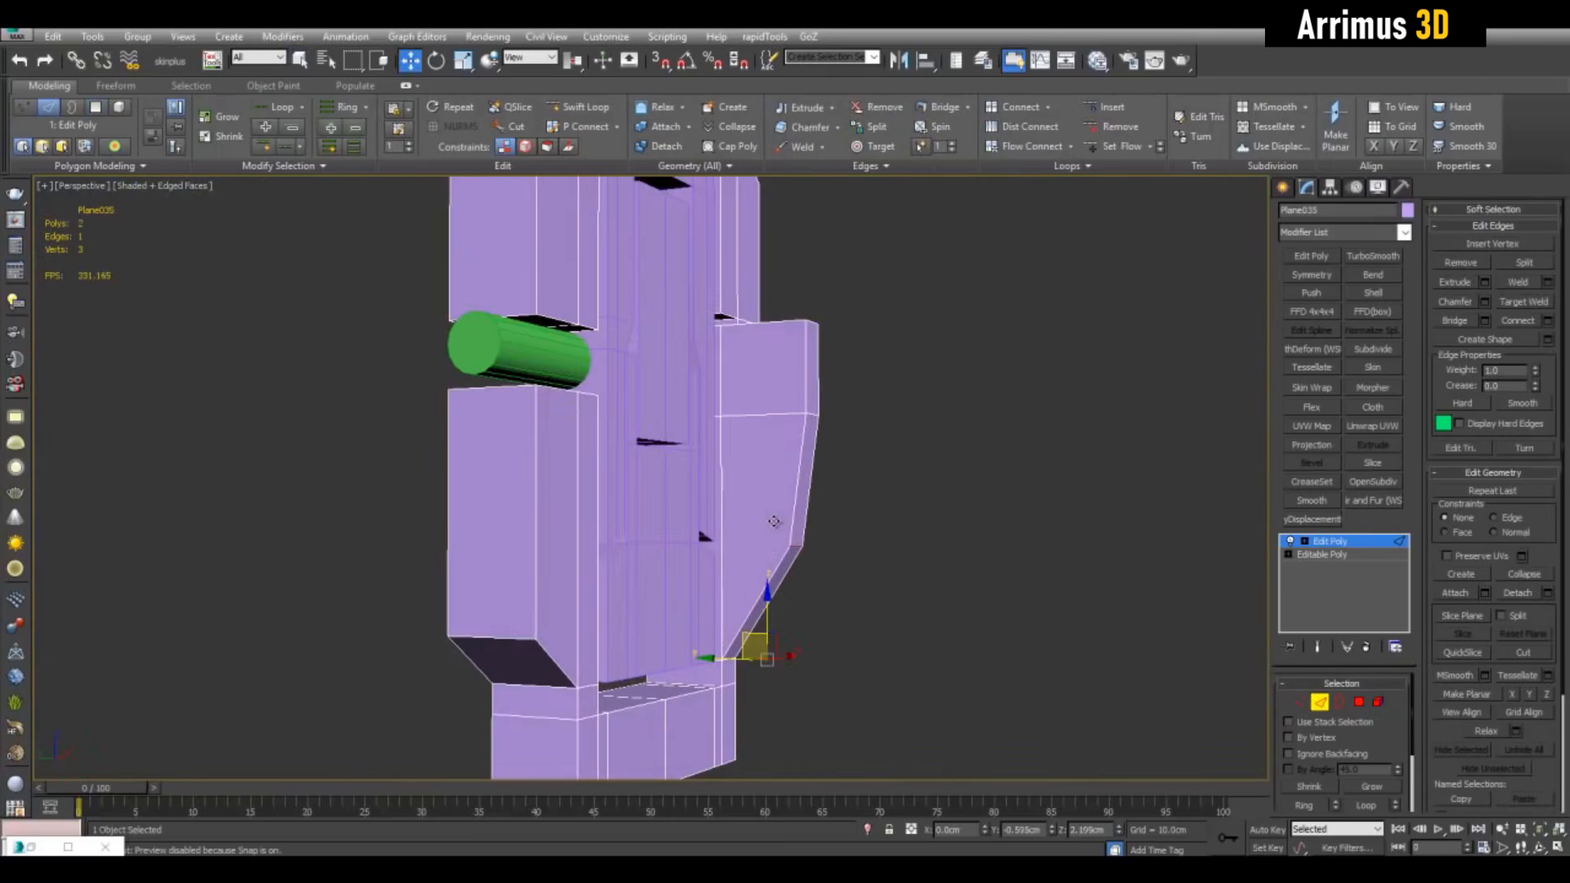
drag(818, 468, 818, 467)
key(1)
alt+middle_drag(834, 445, 768, 526)
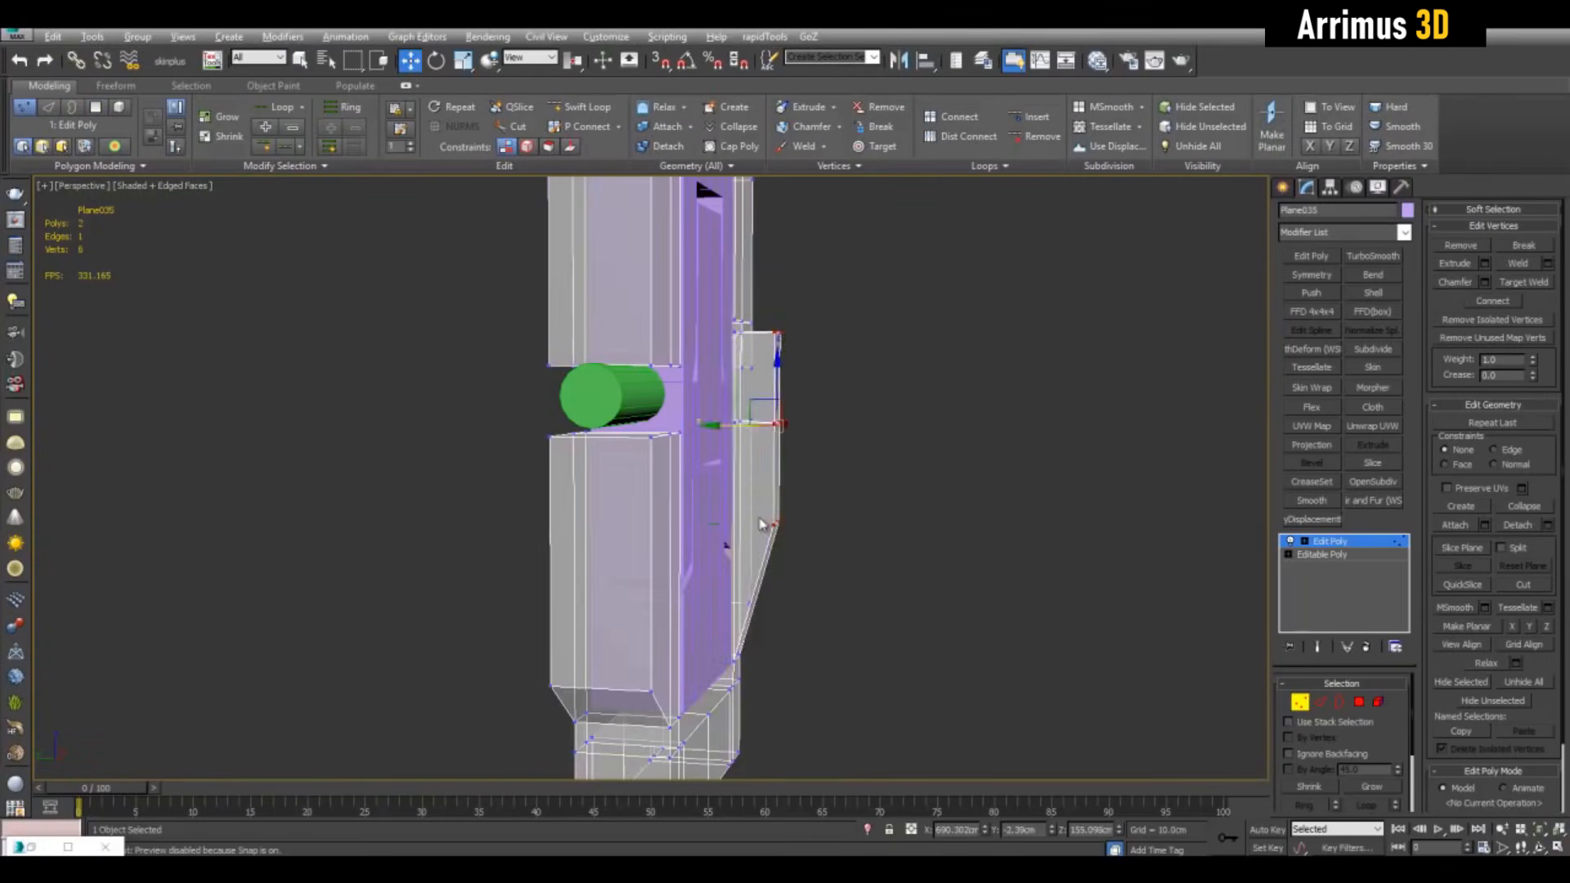
Add a Symmetry modifier to mirror the insert's side detail
key(1)
click(1312, 275)
key(q)
alt+middle_drag(1145, 368, 875, 385)
scroll(875, 384, up, 3)
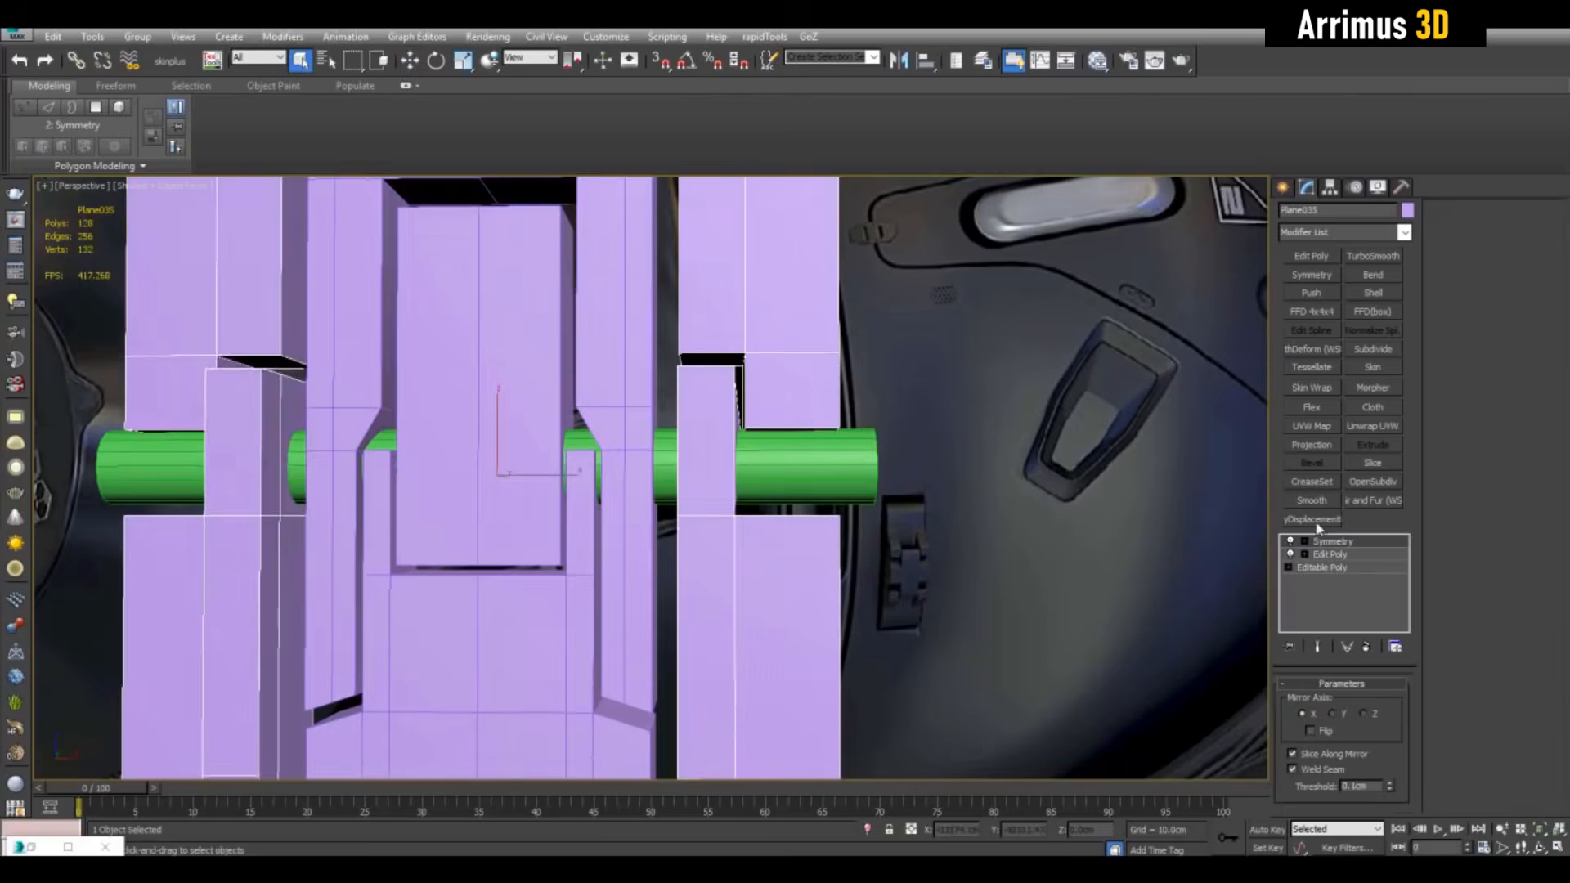
In the Edit Poly layer below Symmetry, move the block's bottom edge down
click(1330, 554)
key(2)
click(790, 428)
key(w)
drag(790, 368, 798, 448)
Nudge the green hinge cylinder Cylinder001 slightly upward
key(2)
click(861, 465)
alt+middle_drag(861, 465, 785, 499)
drag(481, 407, 481, 398)
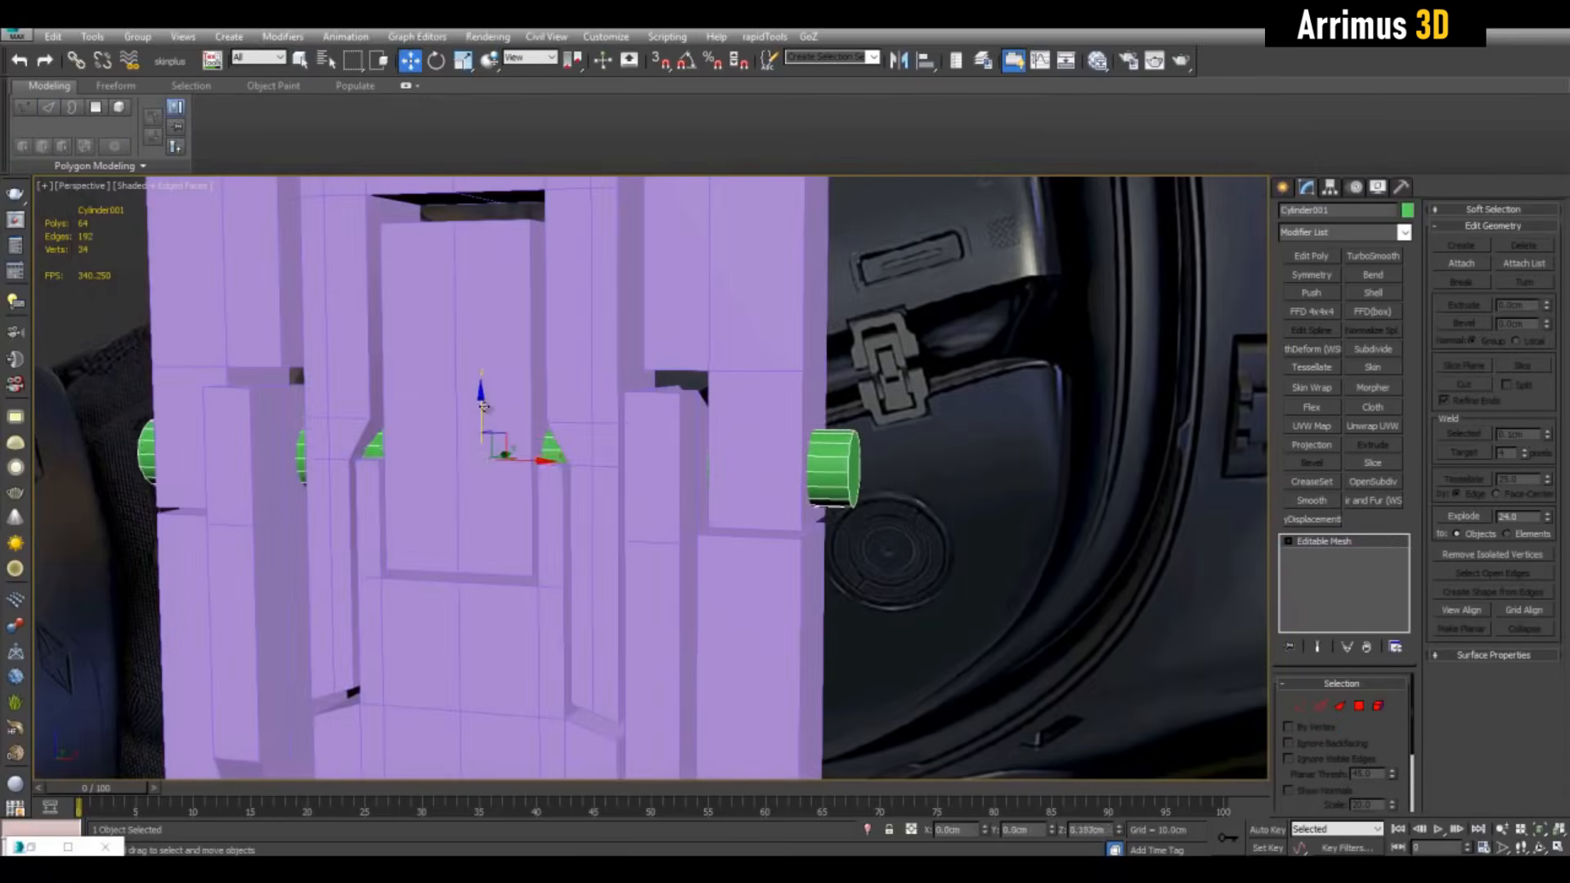
alt+middle_drag(703, 458, 805, 446)
On the purple insert, select the block's top faces using see-through display
click(788, 456)
click(1329, 555)
key(alt+x)
scroll(837, 467, up, 3)
key(4)
click(507, 494)
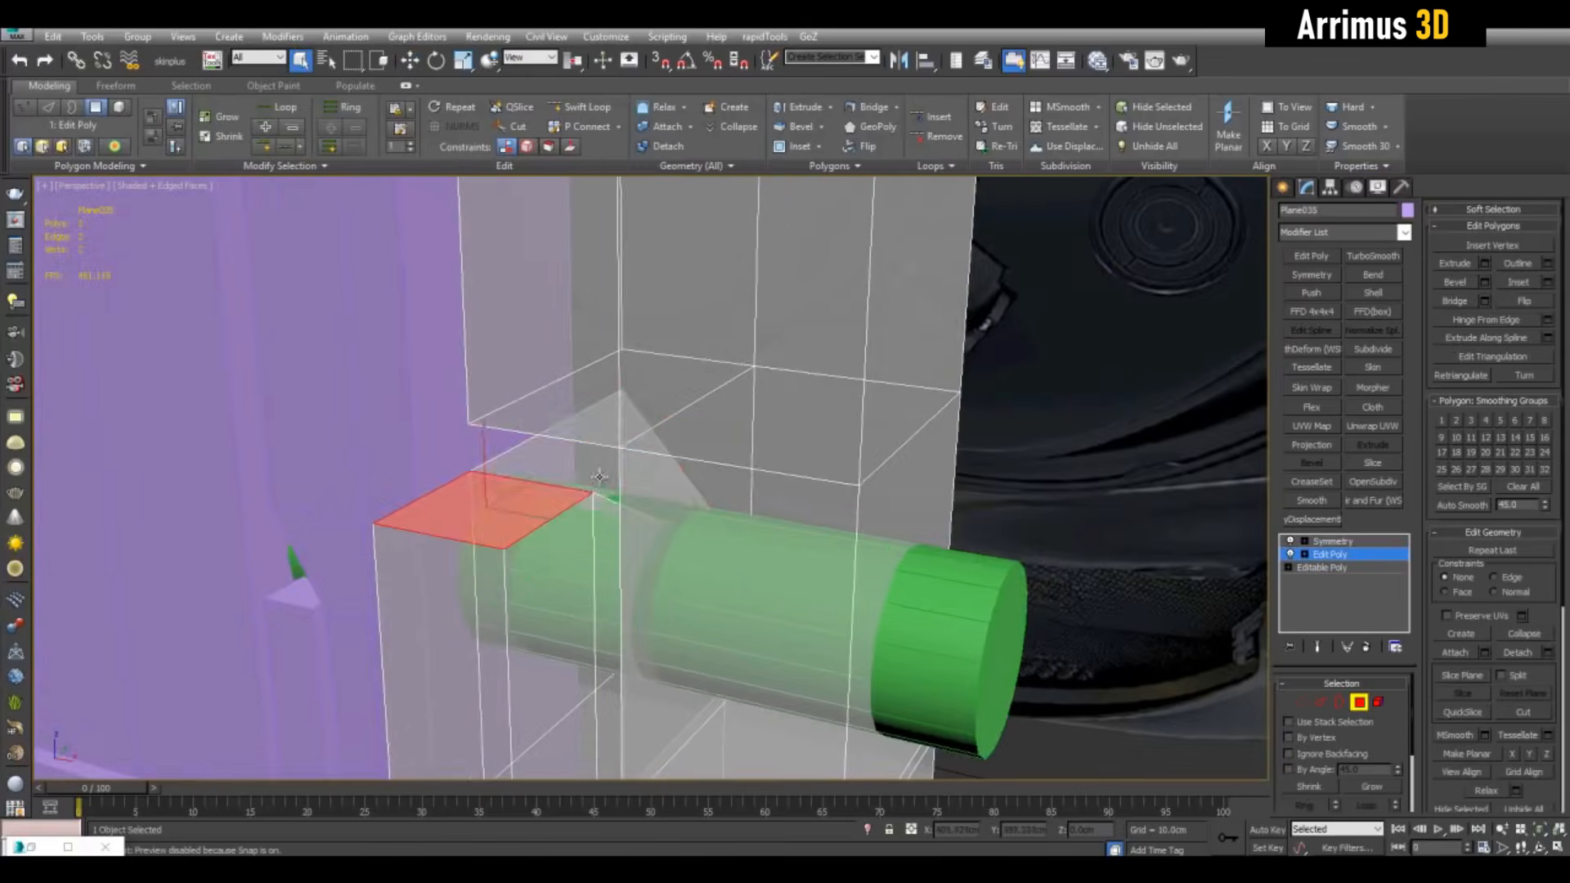
key(alt+x)
alt+middle_drag(601, 495, 770, 337)
Select the block's inner side faces in see-through mode and inspect the insert
key(alt+x)
click(702, 509)
key(w)
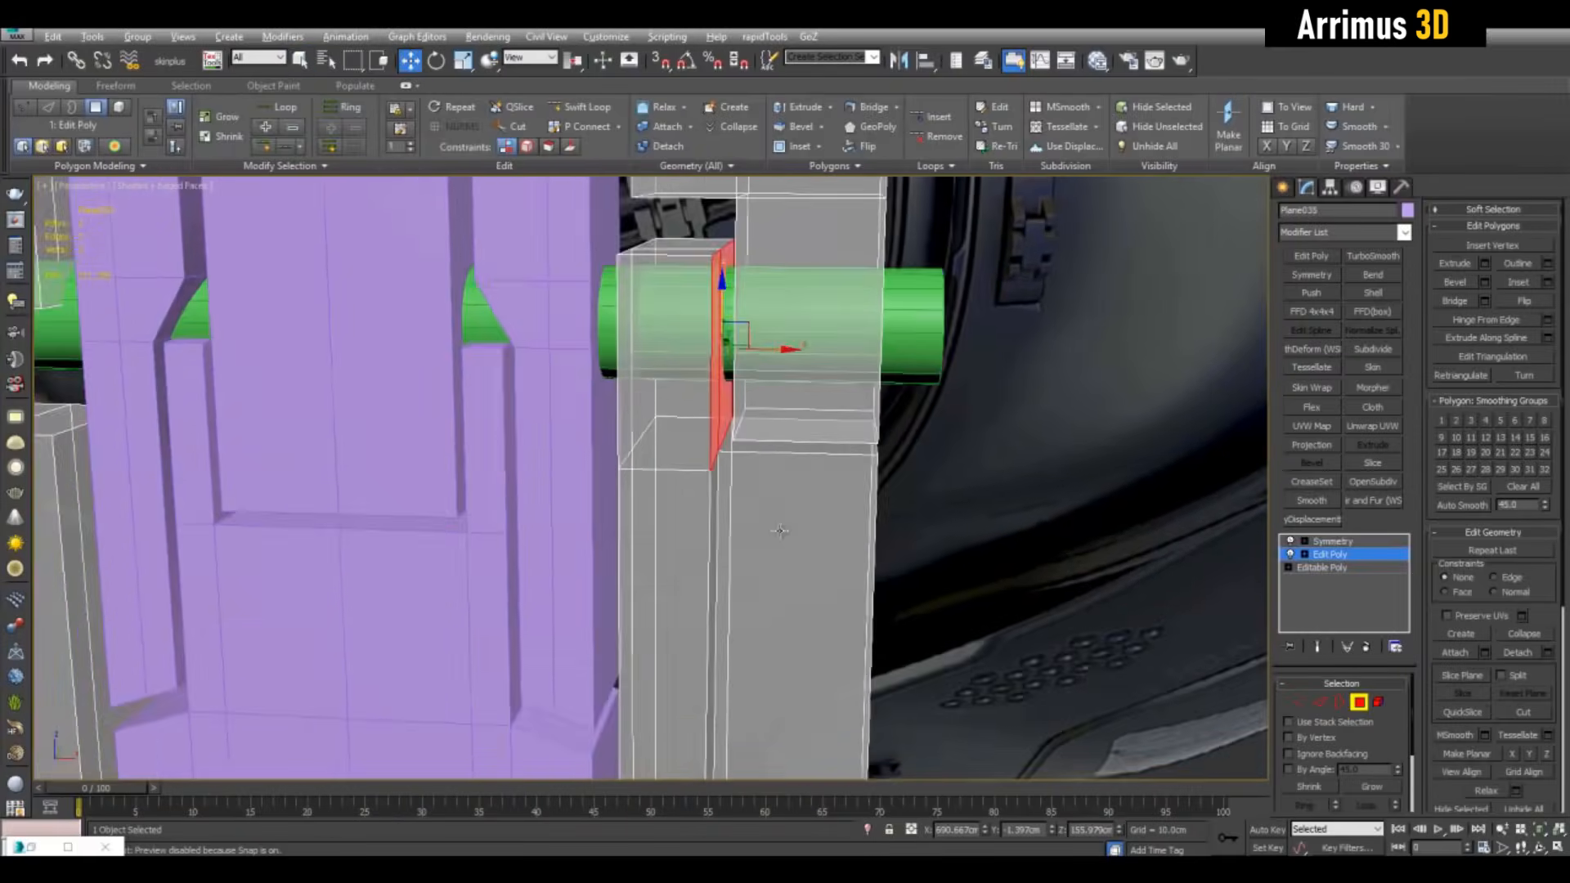
key(alt+x)
alt+middle_drag(770, 393, 719, 335)
click(684, 358)
alt+middle_drag(916, 426, 858, 415)
scroll(869, 420, up, 3)
Select and inspect the hinge cylinder, then clear the selection
key(4)
scroll(857, 416, down, 3)
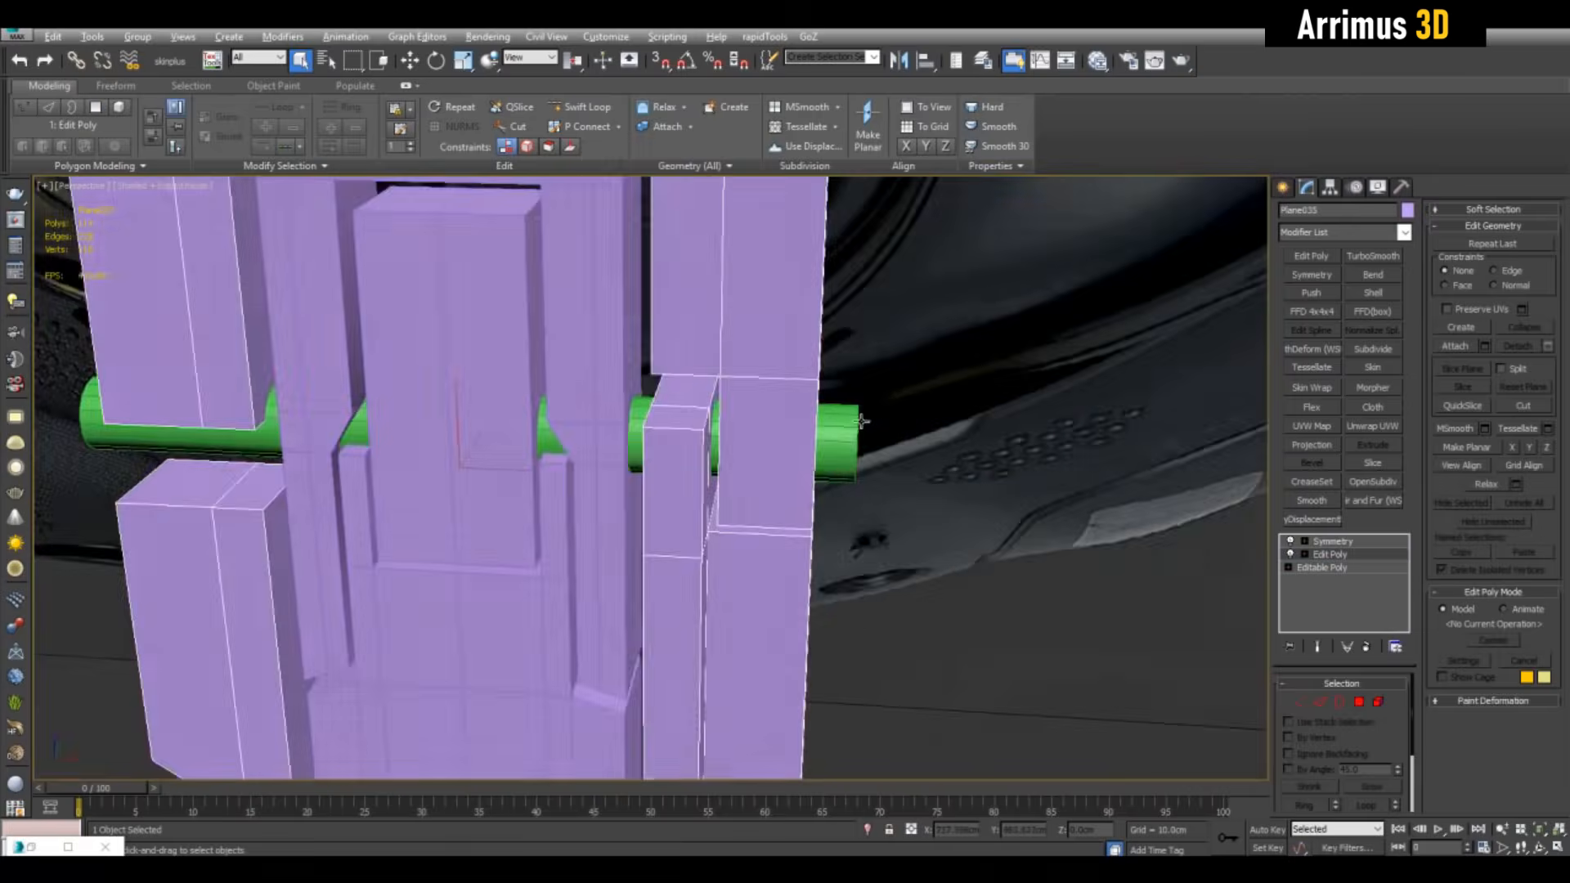
click(844, 424)
scroll(866, 491, down, 4)
alt+middle_drag(924, 564, 1068, 438)
scroll(901, 578, up, 3)
click(1069, 439)
scroll(1068, 439, down, 4)
scroll(1027, 471, up, 4)
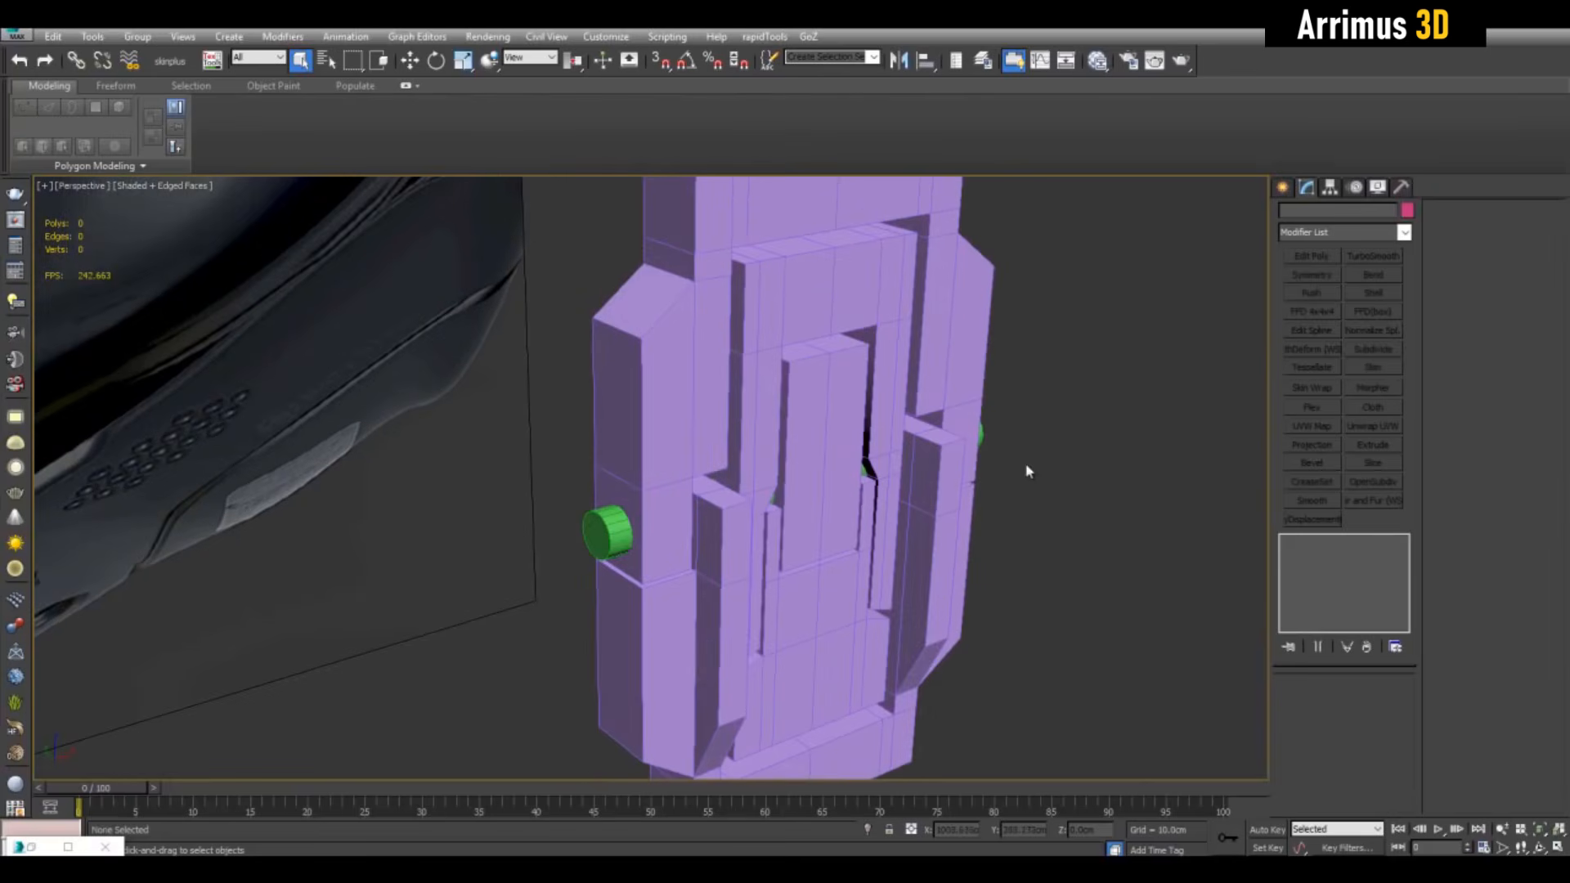
Select latch insert Plane035 and orbit to inspect it from the front and left
click(951, 336)
alt+middle_drag(992, 491, 913, 360)
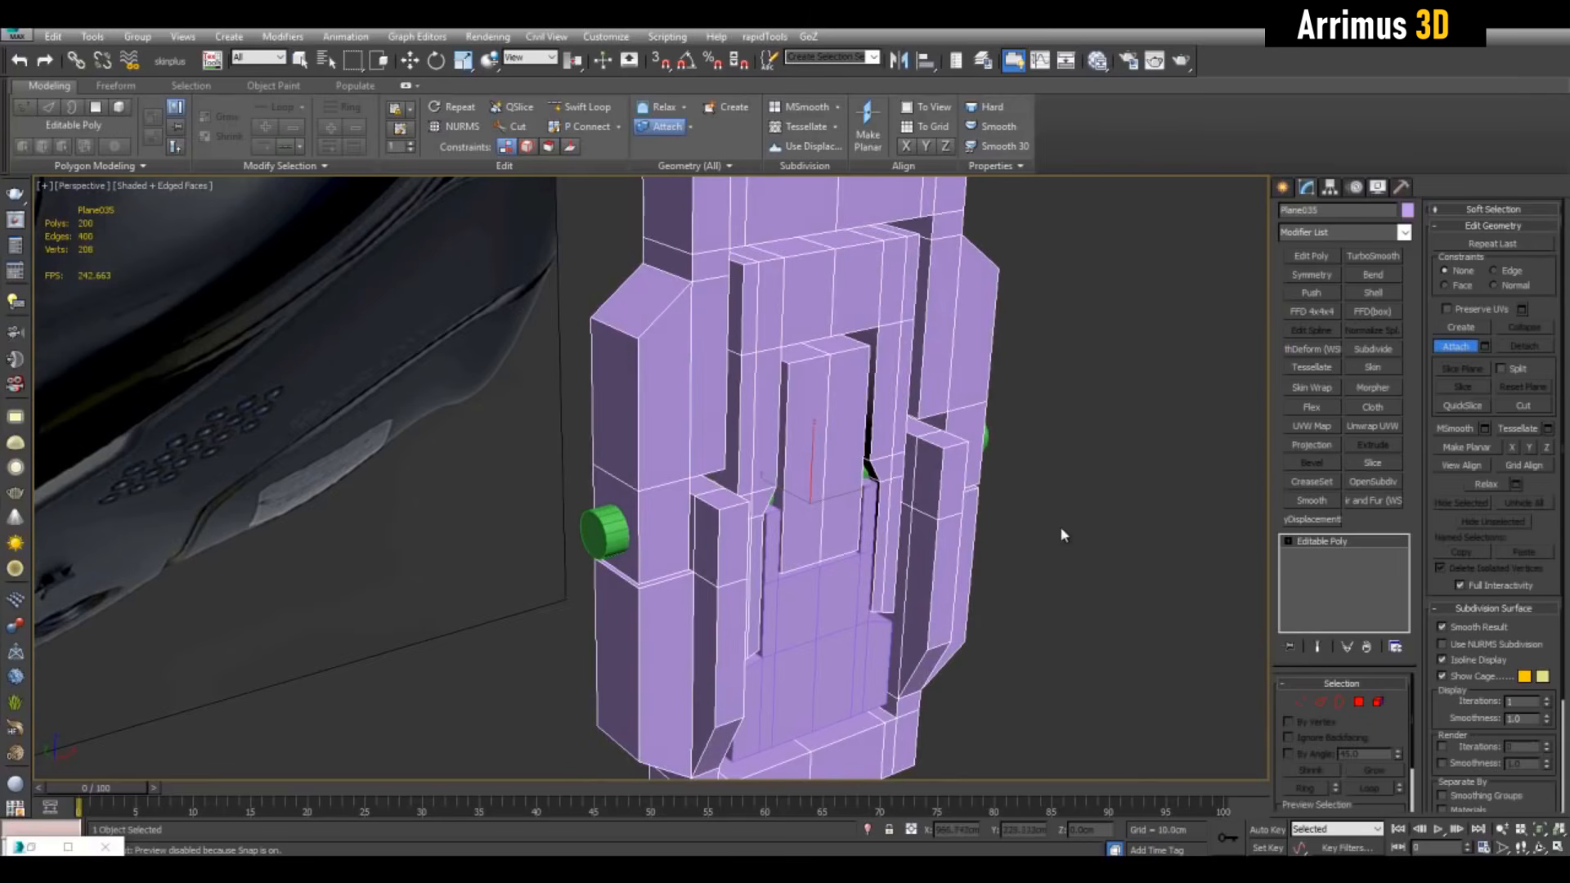
mouse_move(1060, 535)
alt+middle_down()
mouse_move(1076, 540)
mouse_move(1038, 513)
alt+middle_up()
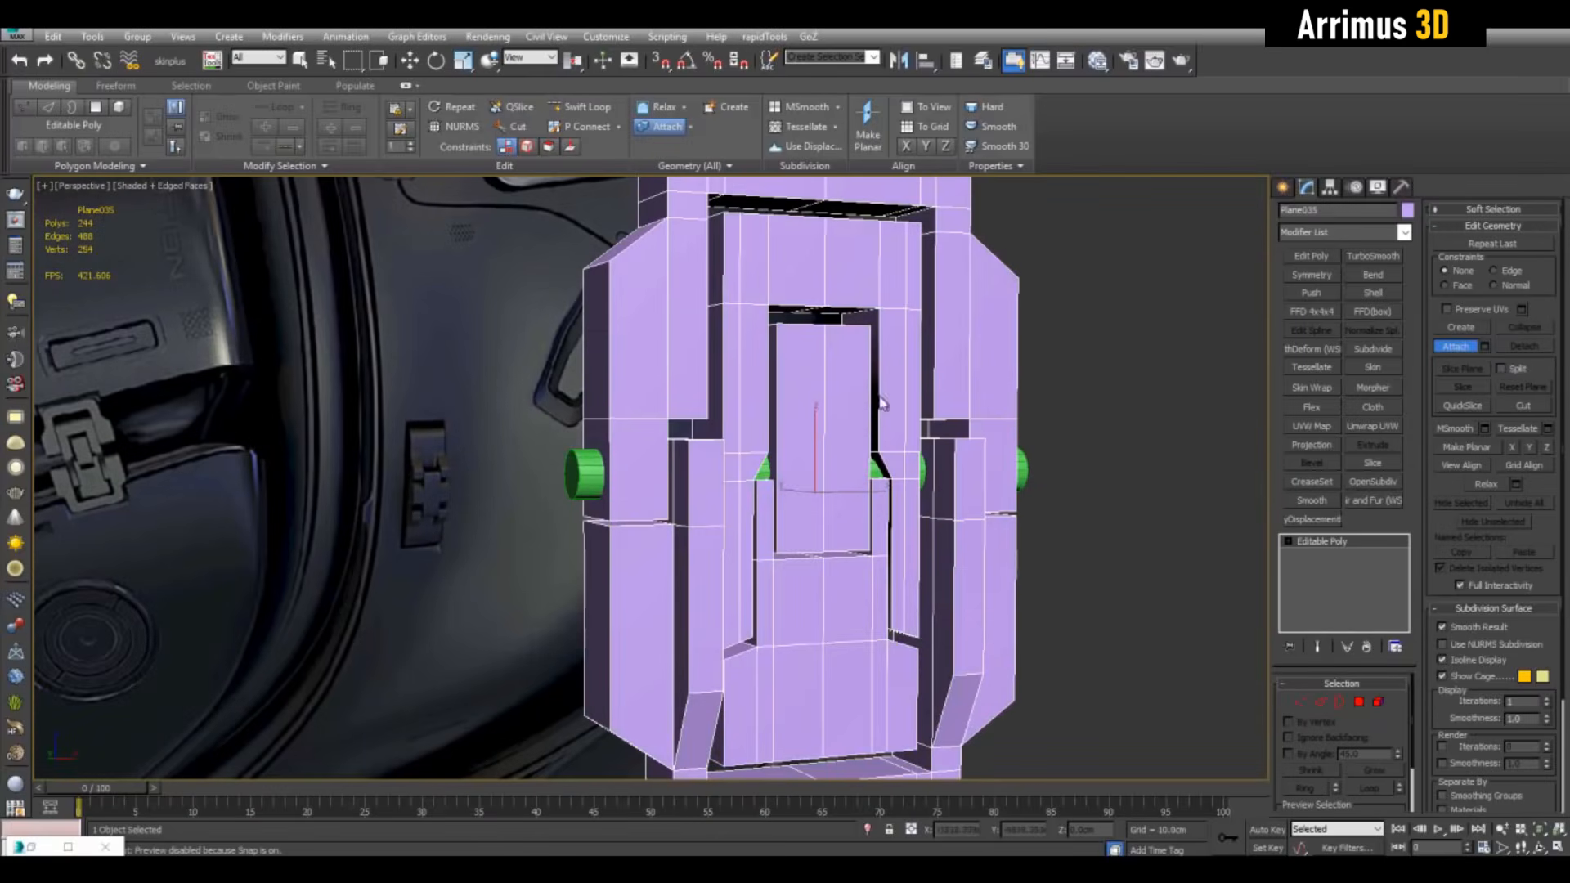
scroll(881, 403, down, 5)
alt+middle_drag(810, 368, 812, 429)
middle_drag(813, 428, 769, 472)
scroll(860, 416, up, 2)
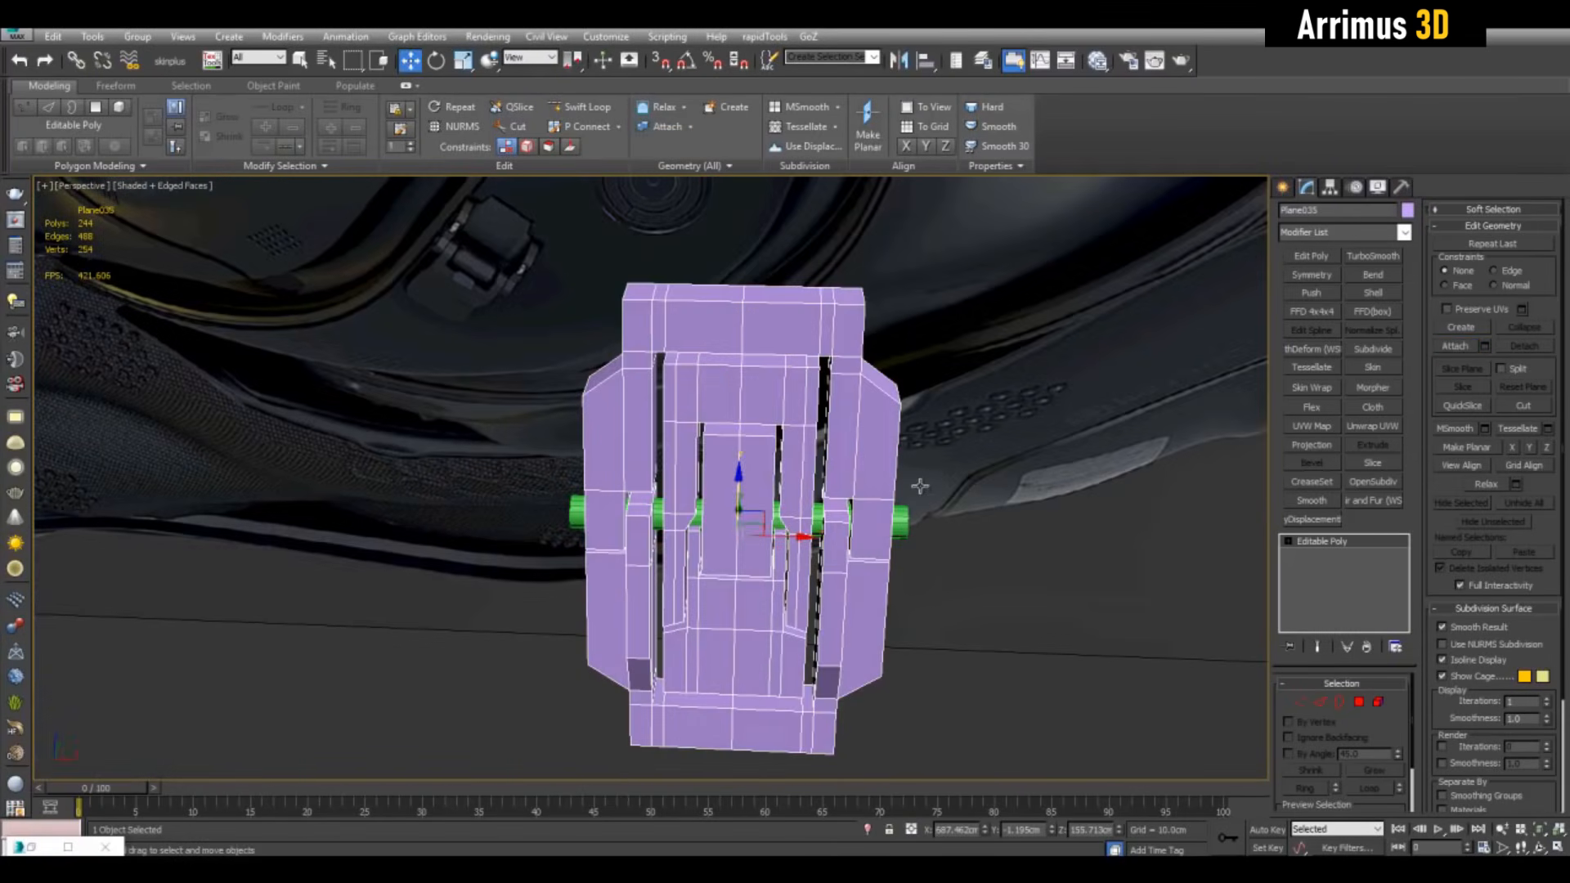
View the insert from above and at an angle, then enter Polygon mode
alt+middle_drag(920, 486, 718, 427)
scroll(522, 406, up, 2)
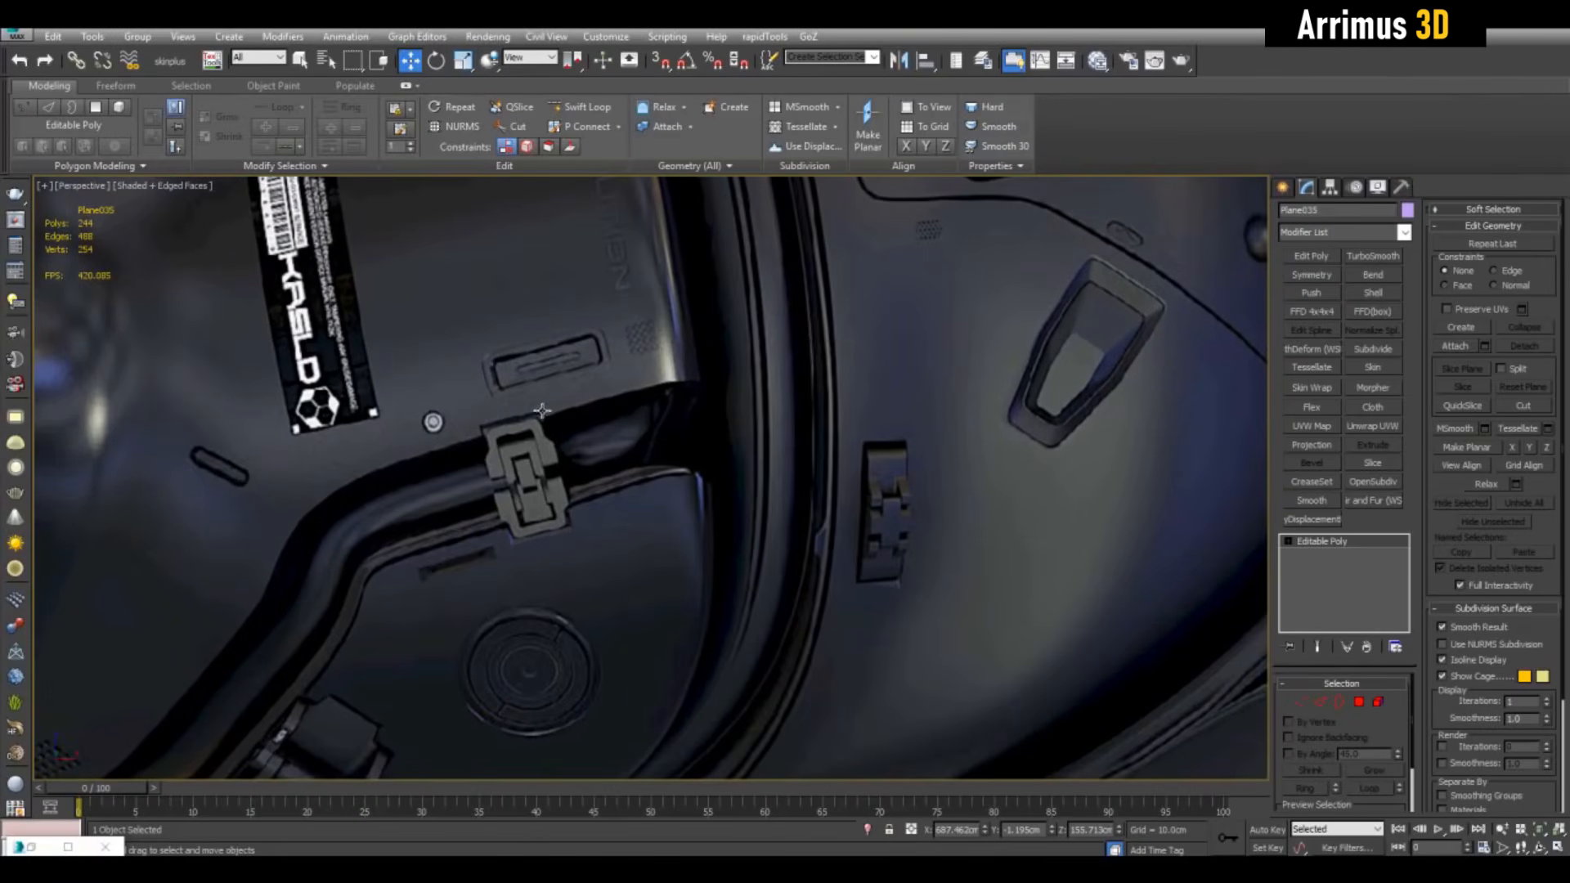
scroll(866, 483, down, 5)
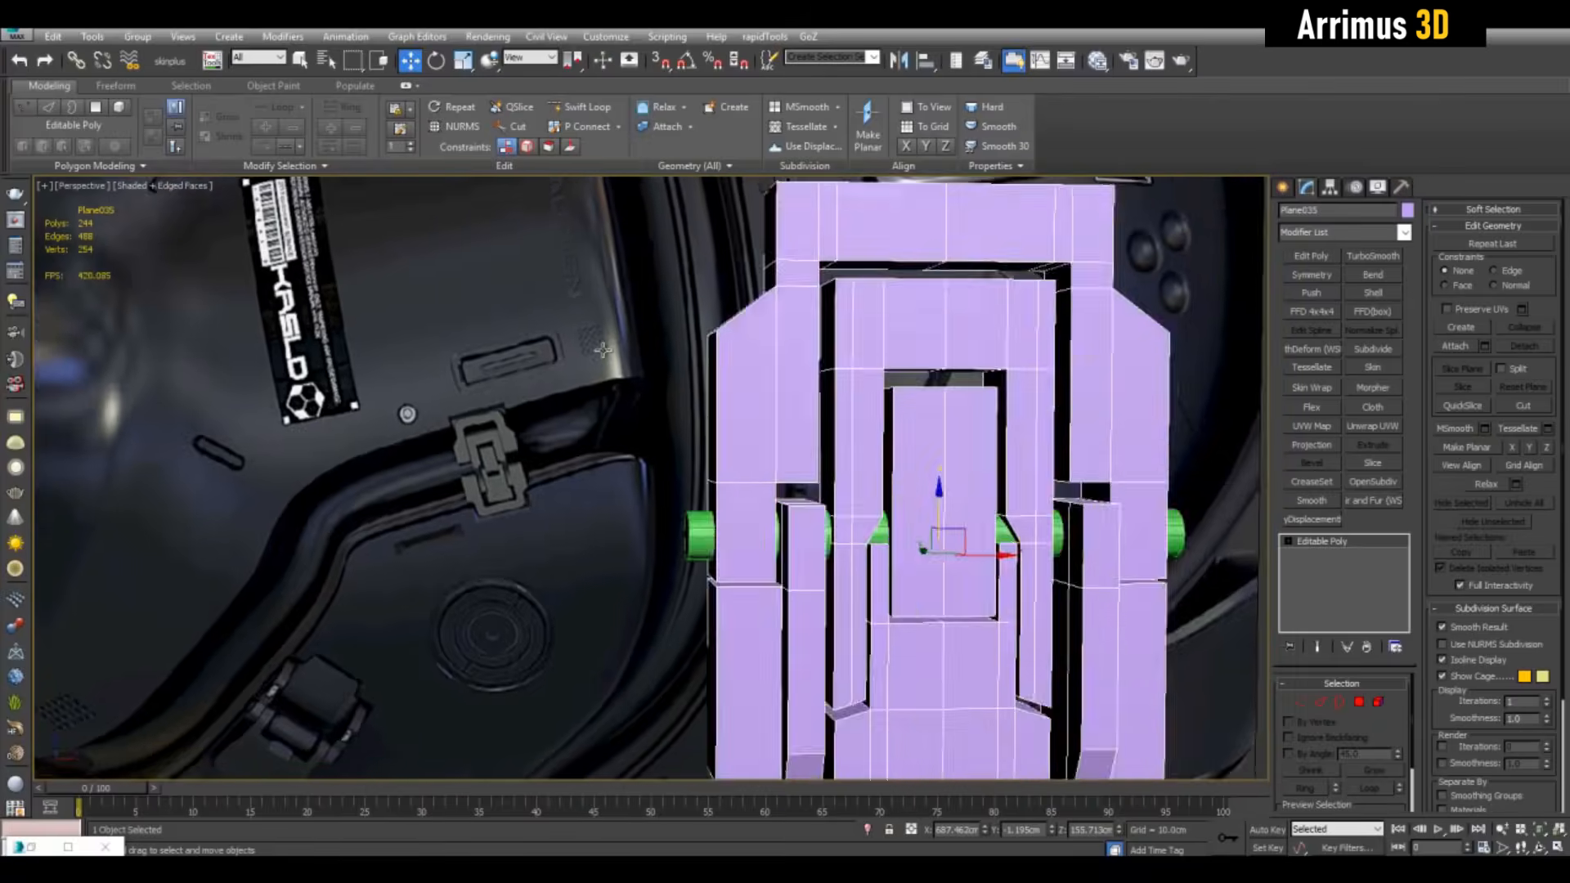
alt+middle_drag(868, 458, 795, 444)
scroll(793, 442, up, 2)
click(1359, 702)
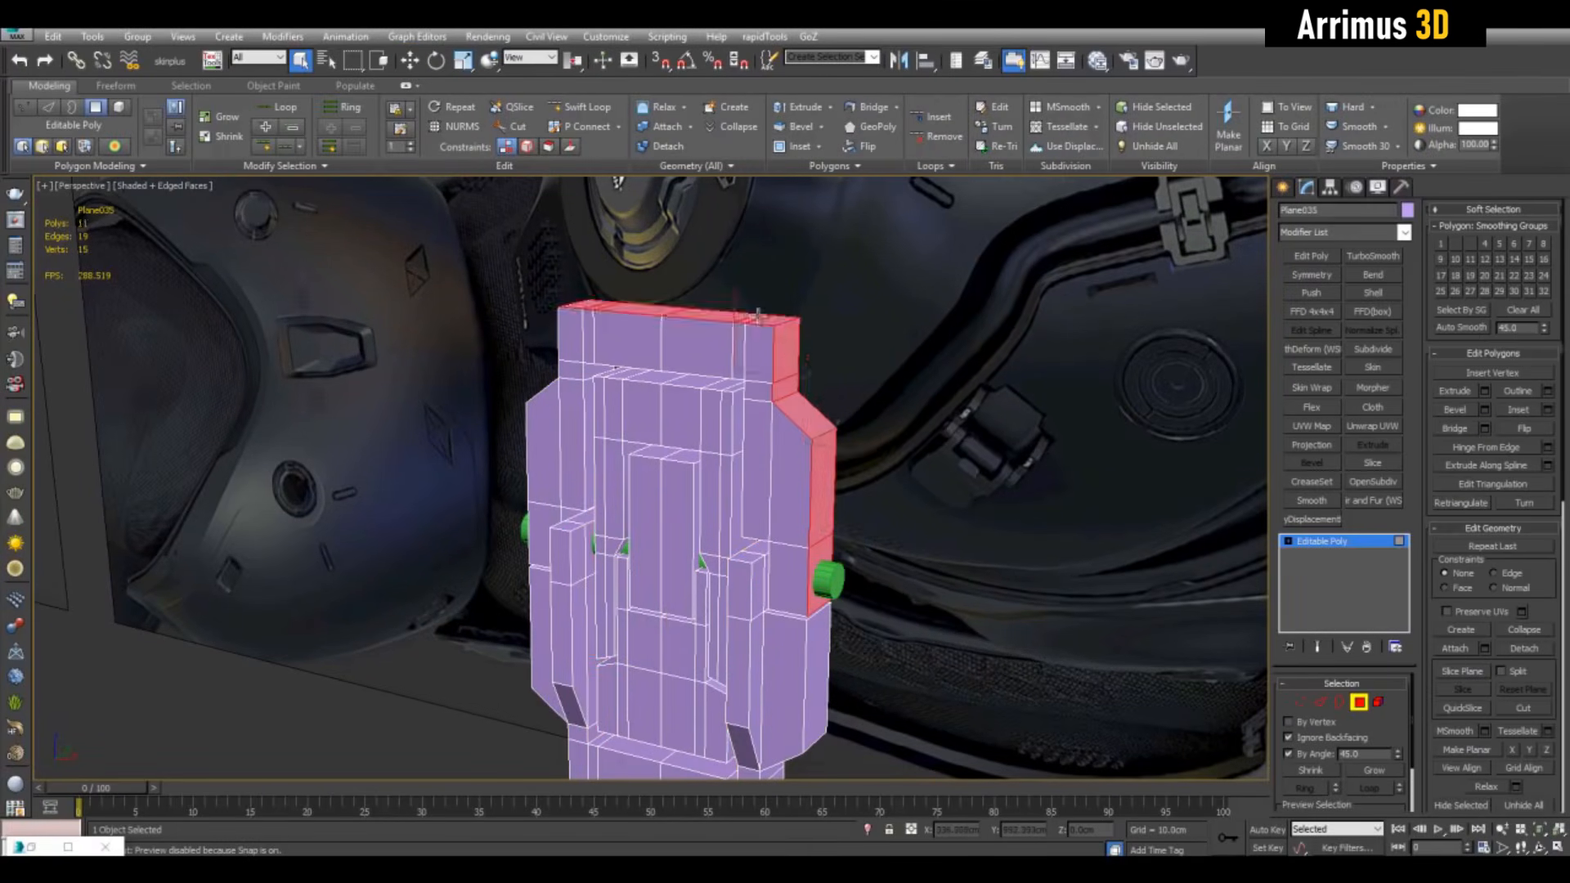
alt+middle_drag(759, 316, 764, 597)
Add the bottom faces to the rim selection and detach them as Object008
ctrl+click(744, 663)
key(d)
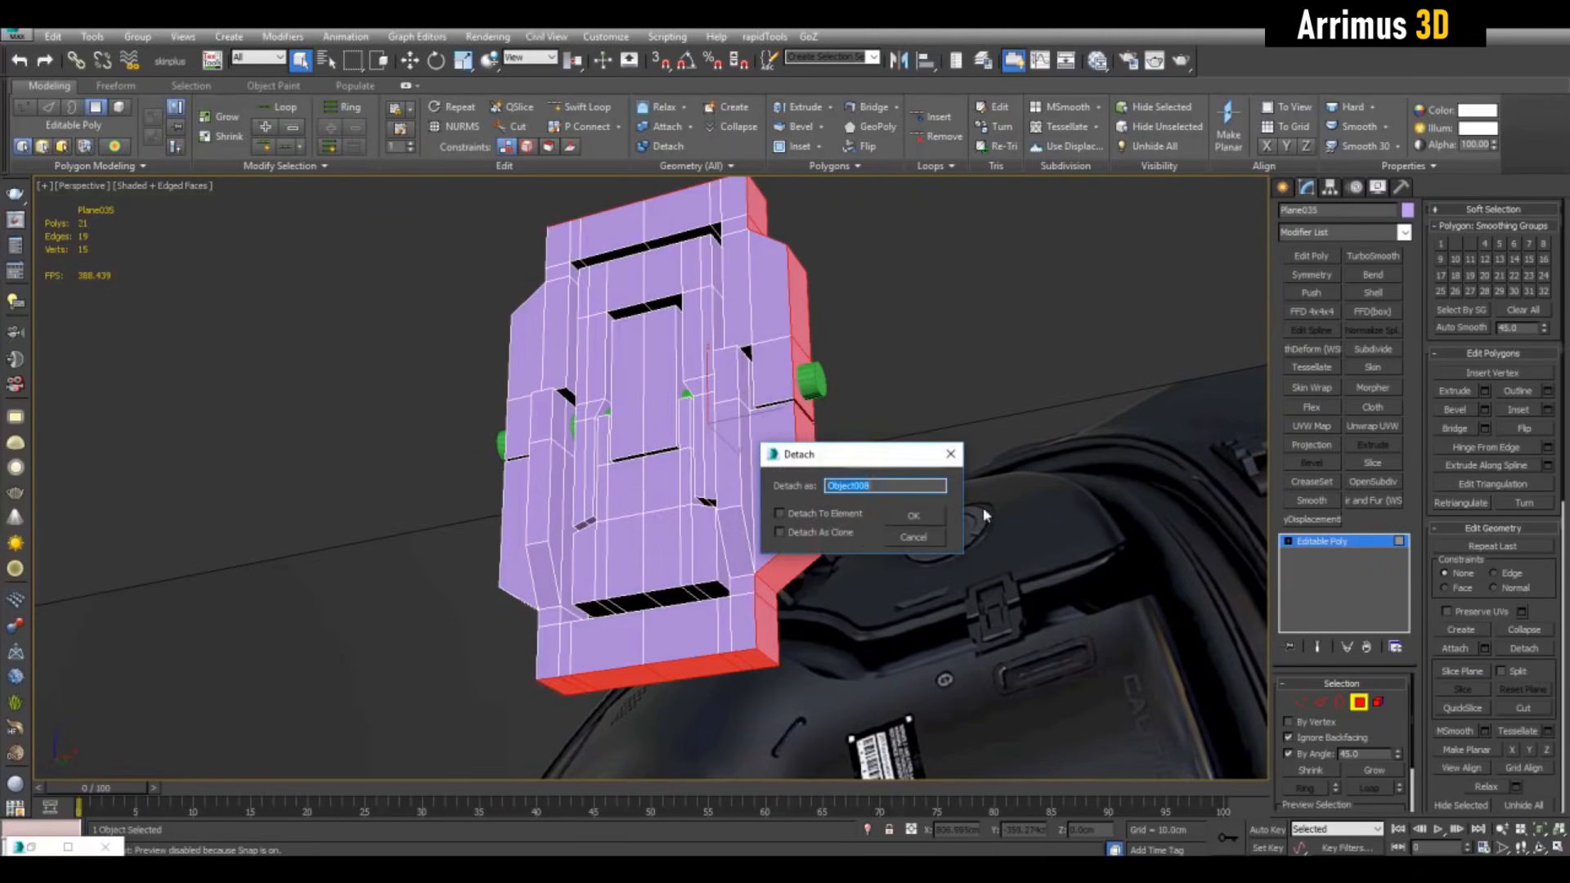
click(908, 516)
key(4)
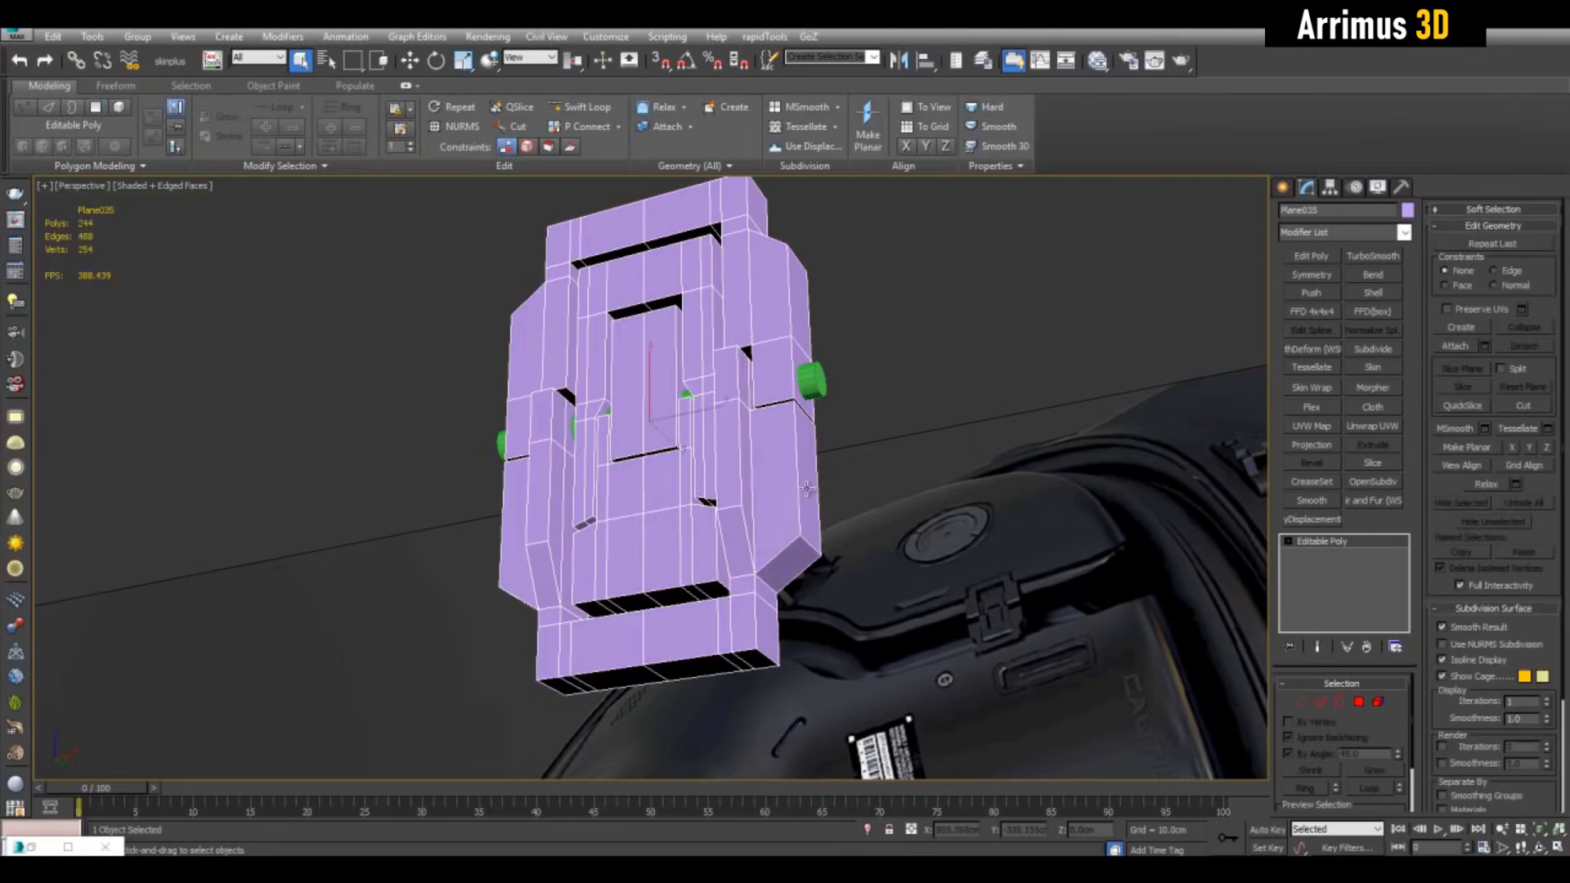
Give the detached Object008 frame a Push modifier of 0.24cm
click(806, 460)
alt+middle_drag(944, 470, 961, 492)
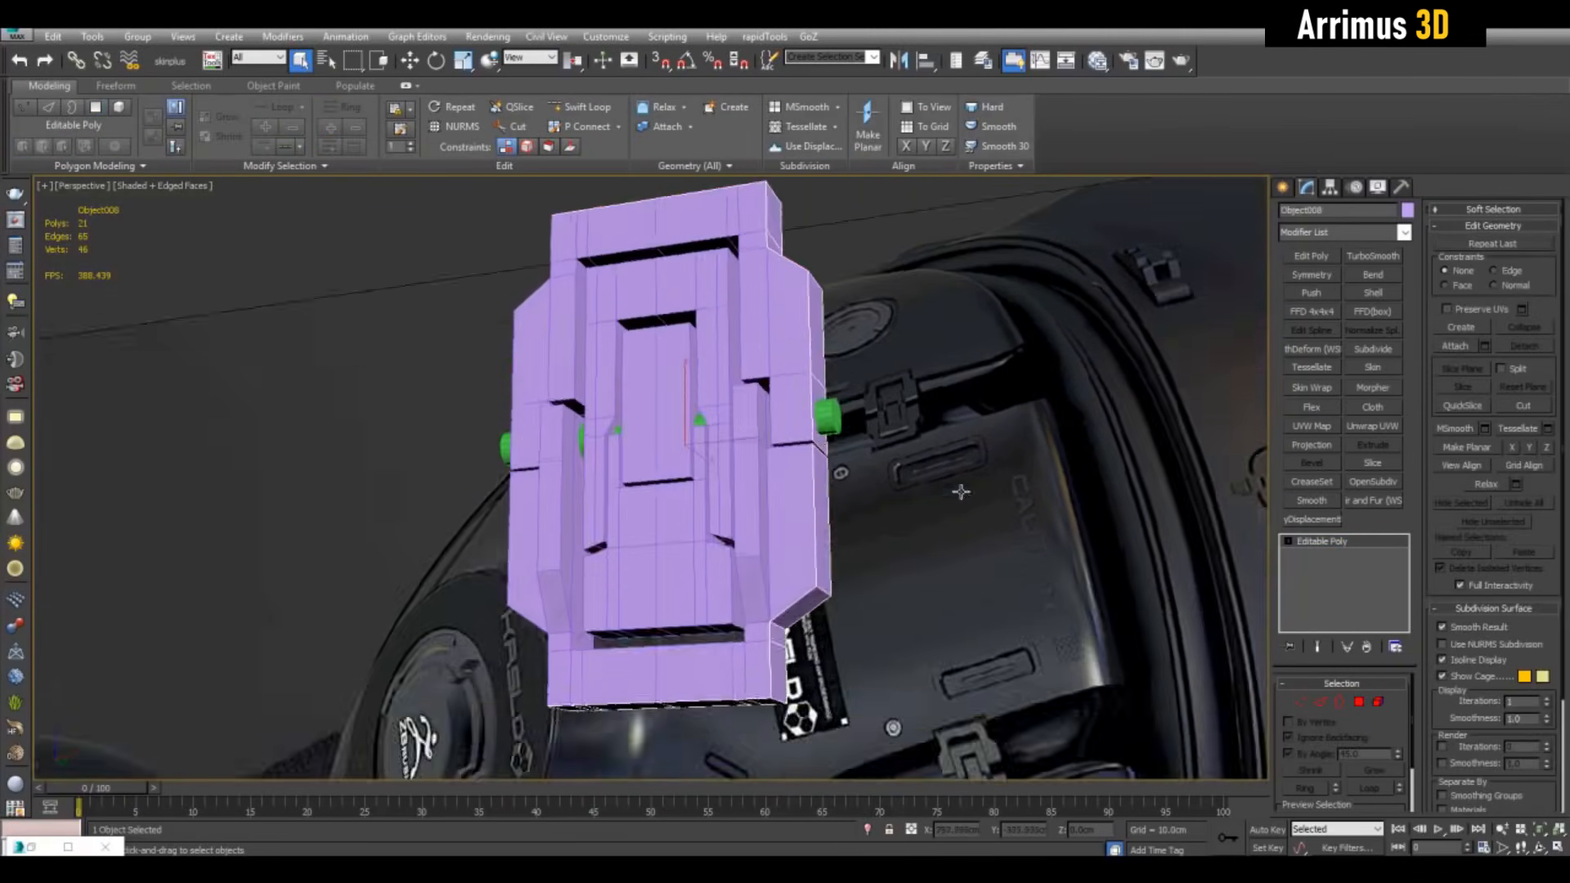
click(1337, 294)
drag(1400, 704, 1398, 682)
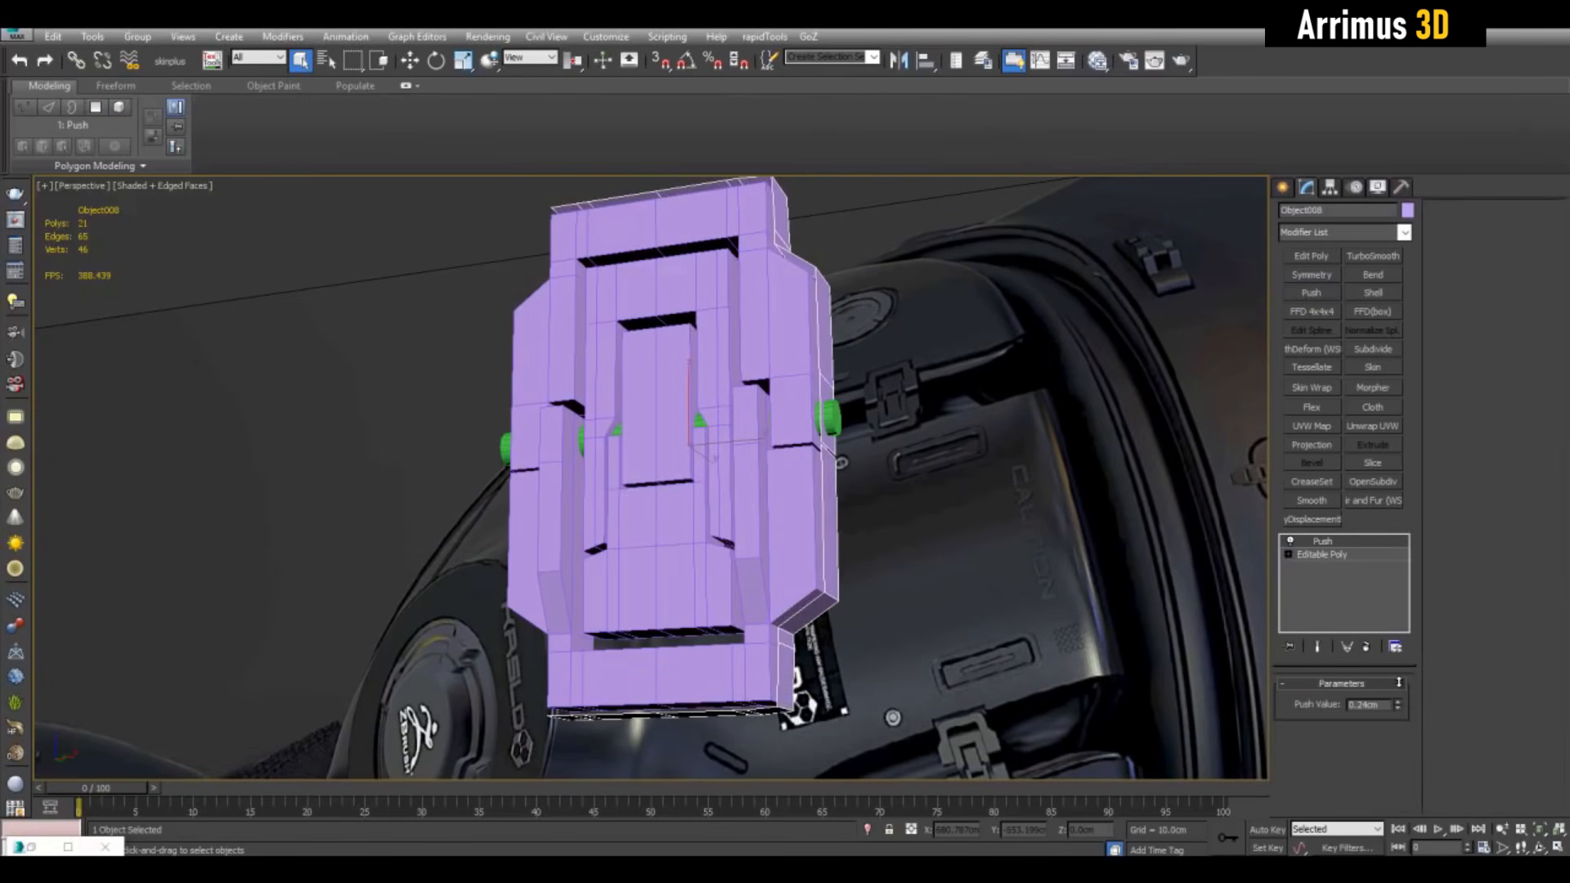
alt+middle_drag(1100, 524, 1143, 487)
Add an Edit Poly modifier on the frame and select its bottom vertices
click(1310, 258)
middle_drag(949, 552, 948, 307)
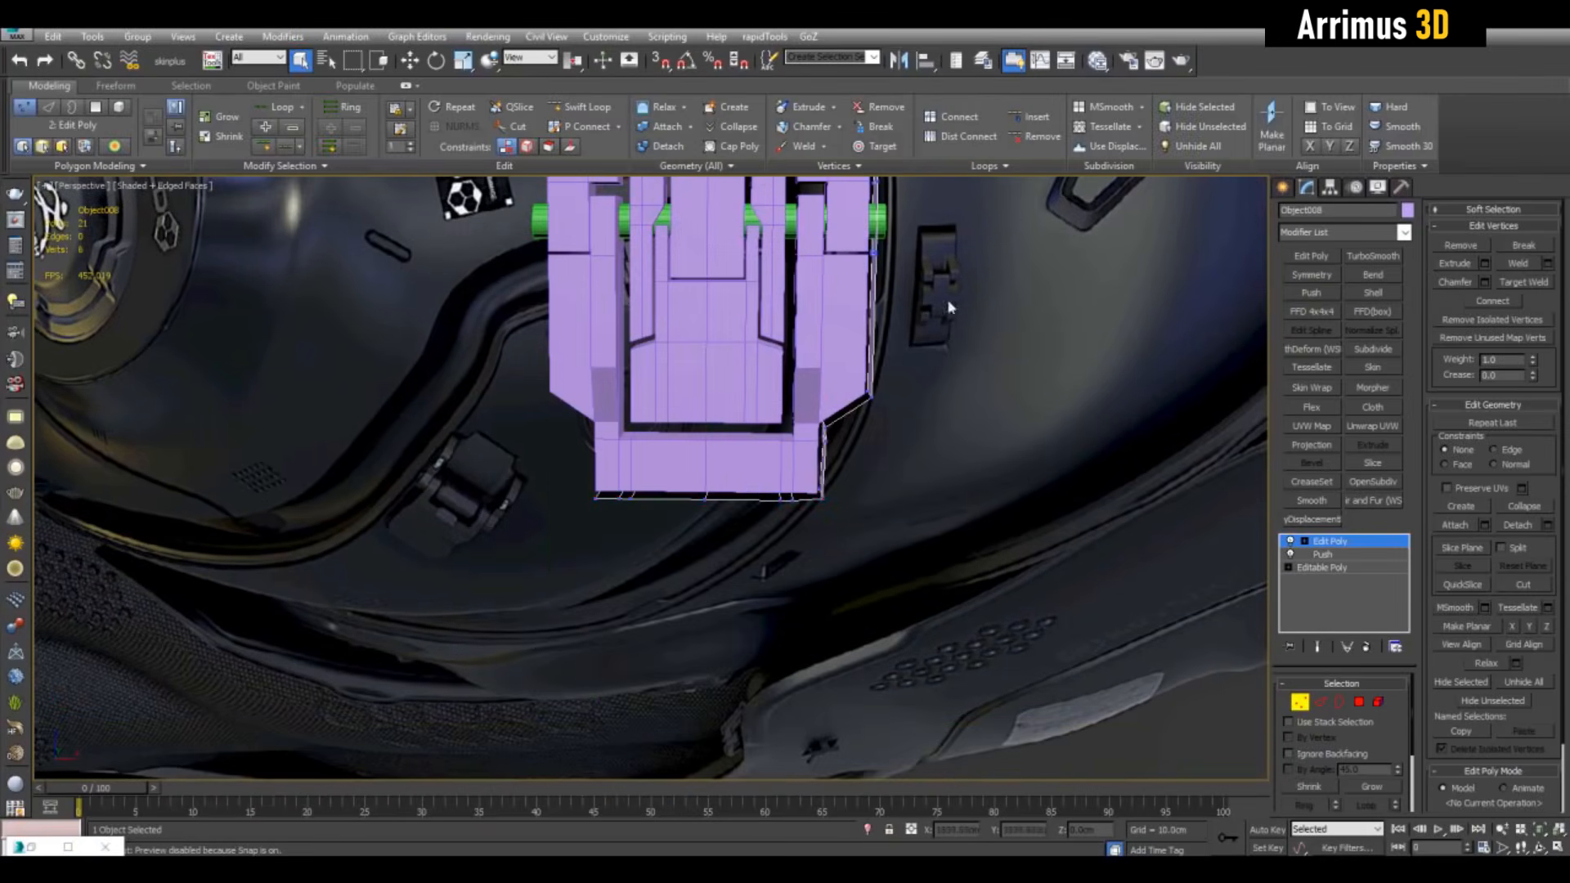
drag(854, 544, 855, 545)
alt+middle_drag(855, 545, 836, 286)
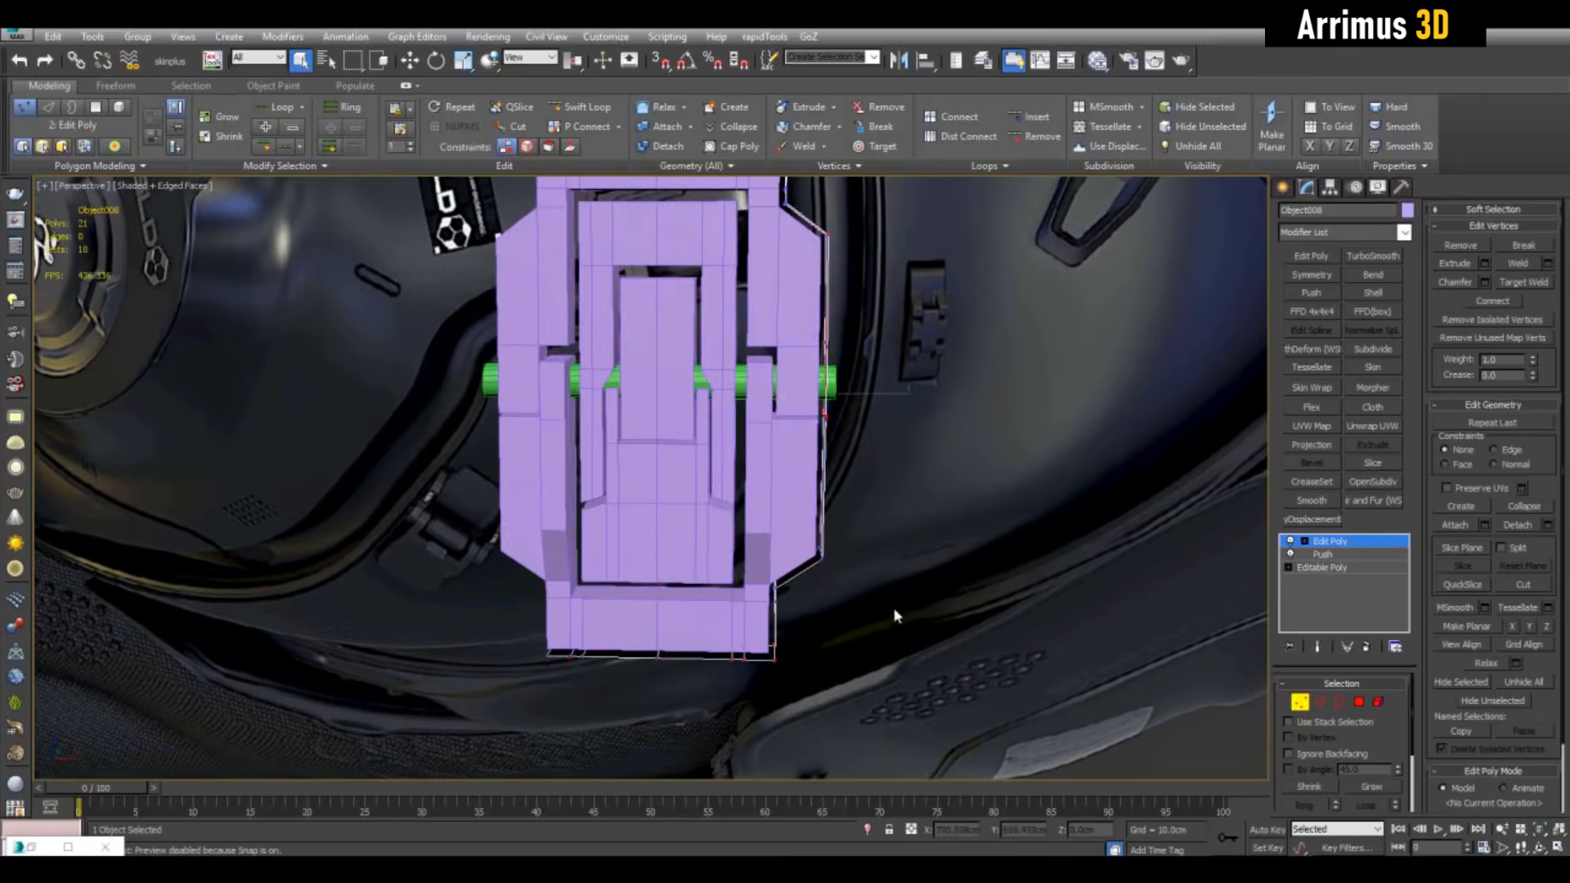
alt+middle_drag(893, 609, 699, 473)
Remove a horizontal side edge and shift the remaining edge loop sideways by 0.7cm
key(2)
key(w)
scroll(728, 470, up, 2)
click(726, 435)
key(ctrl+BackSpace)
double_click(705, 459)
scroll(705, 459, down, 3)
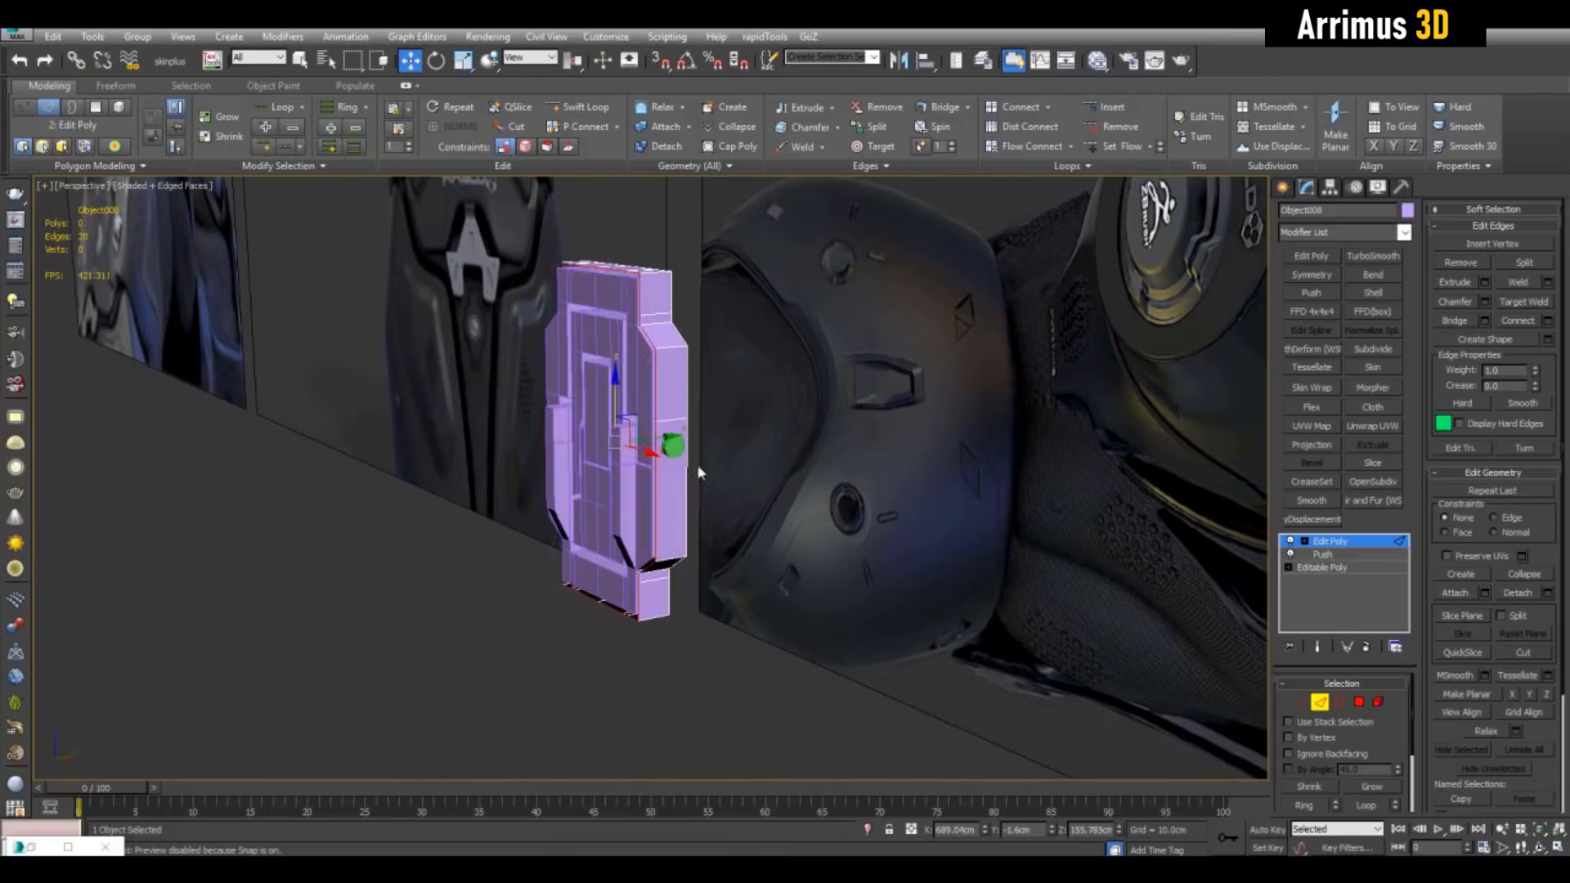
drag(647, 442, 646, 438)
alt+middle_drag(645, 438, 1019, 466)
scroll(1014, 465, up, 3)
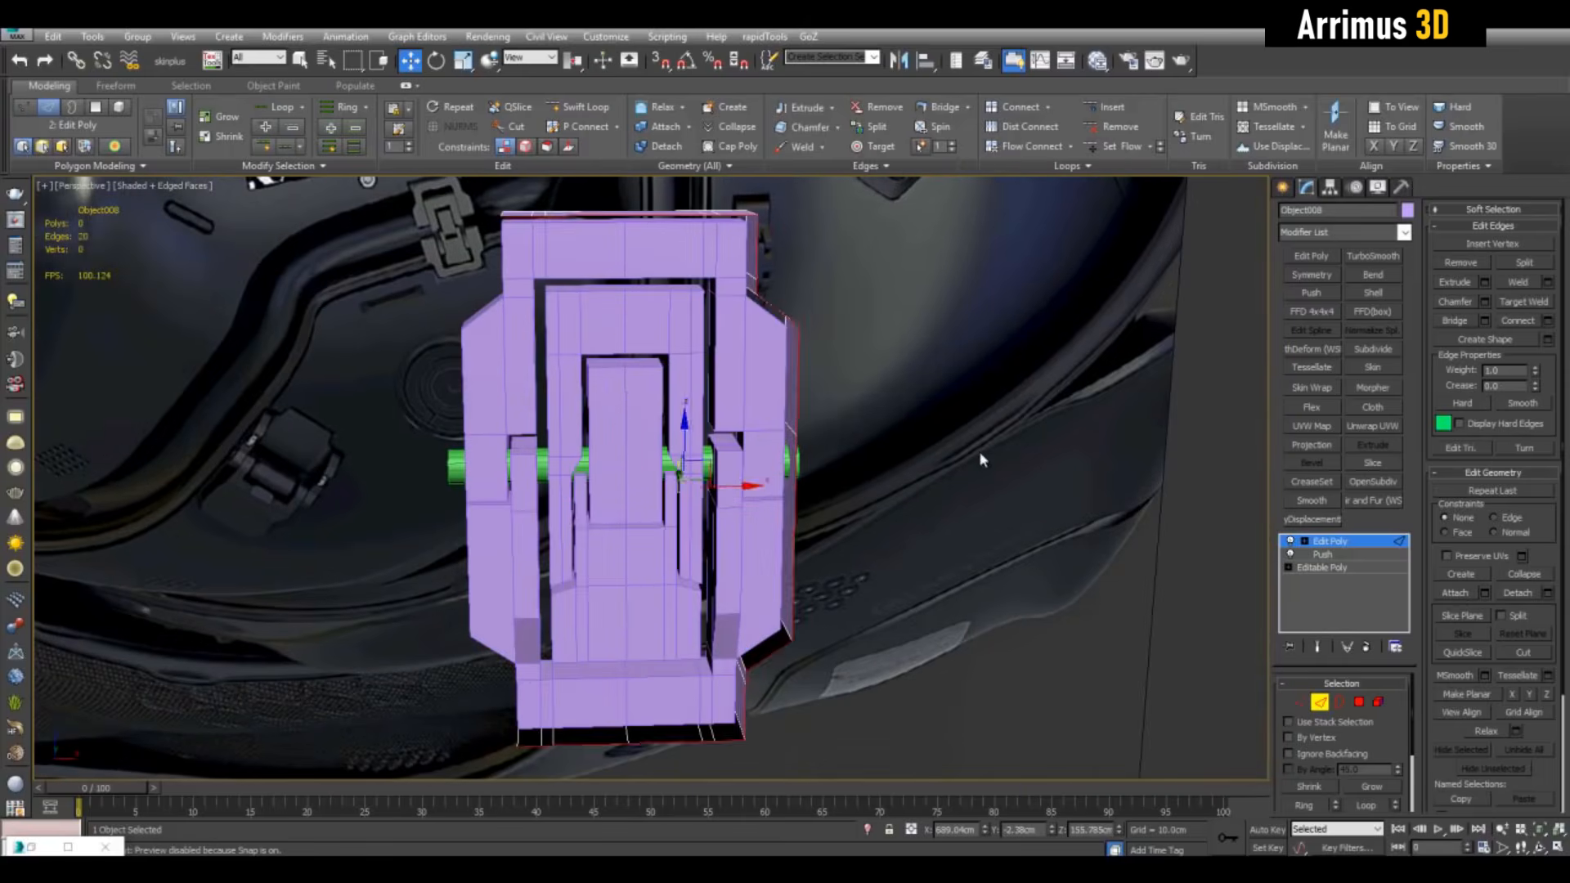
Mirror the frame with Symmetry and collapse the modifier stack into the mesh
key(q)
click(1363, 541)
click(1313, 275)
right_click(1347, 549)
click(1384, 357)
alt+middle_drag(985, 386, 1051, 433)
alt+middle_drag(909, 409, 823, 425)
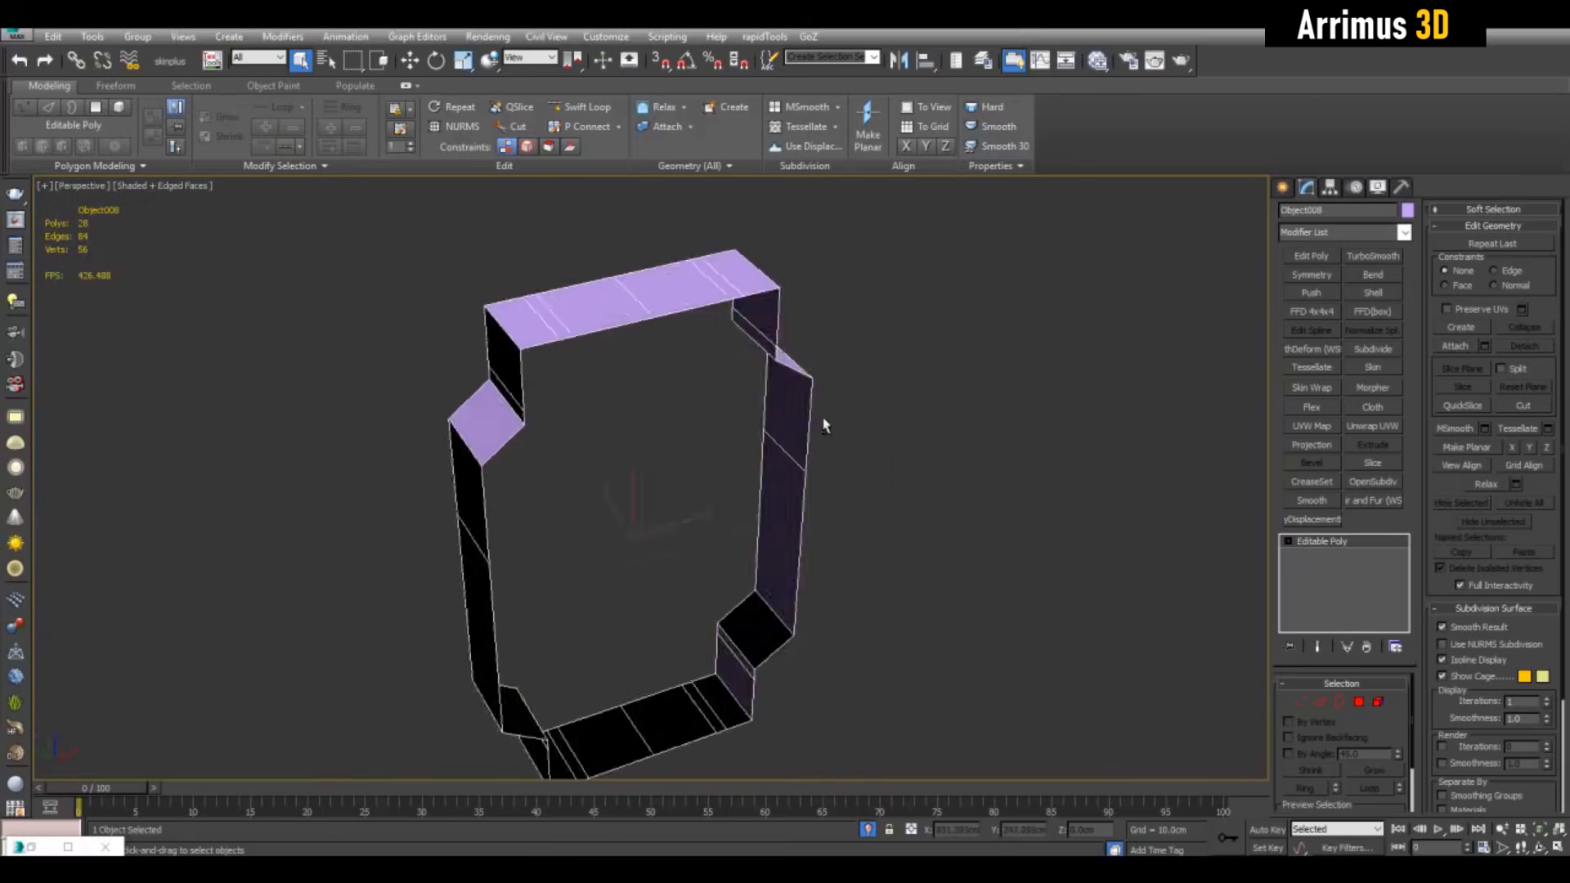
scroll(823, 424, up, 2)
Select three edges along the frame's top strip and apply Bridge Edges
key(1)
key(2)
click(401, 298)
ctrl+click(420, 301)
ctrl+click(551, 308)
alt+middle_drag(657, 329, 878, 340)
key(1)
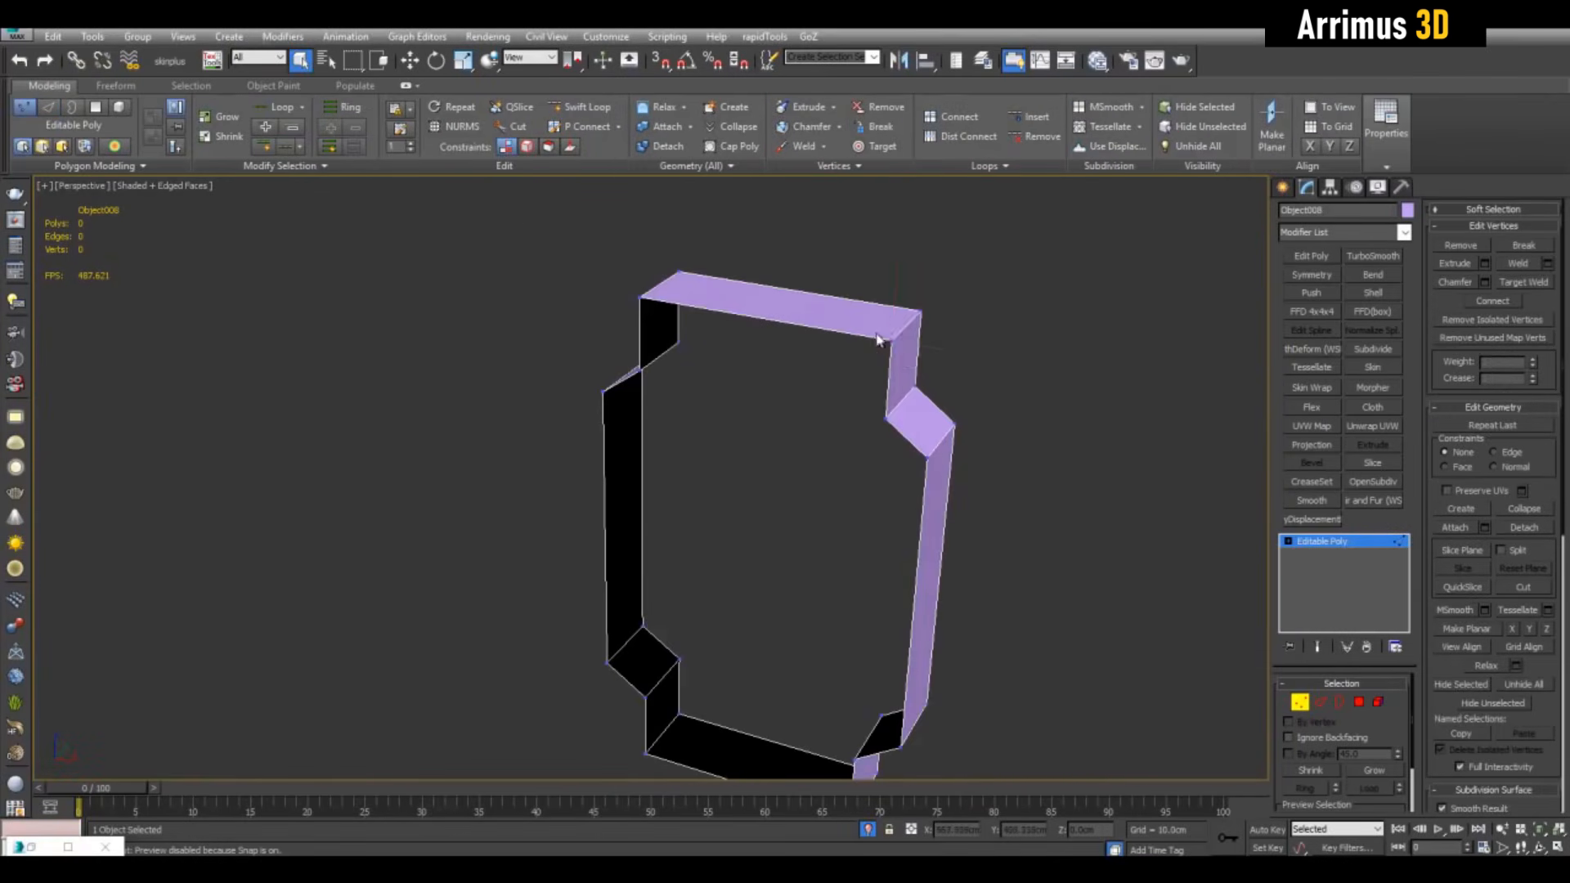
key(2)
alt+middle_drag(824, 470, 834, 409)
click(1485, 320)
Confirm the bridge across the frame and select the open border edges
click(897, 589)
alt+middle_drag(897, 588, 723, 604)
double_click(621, 340)
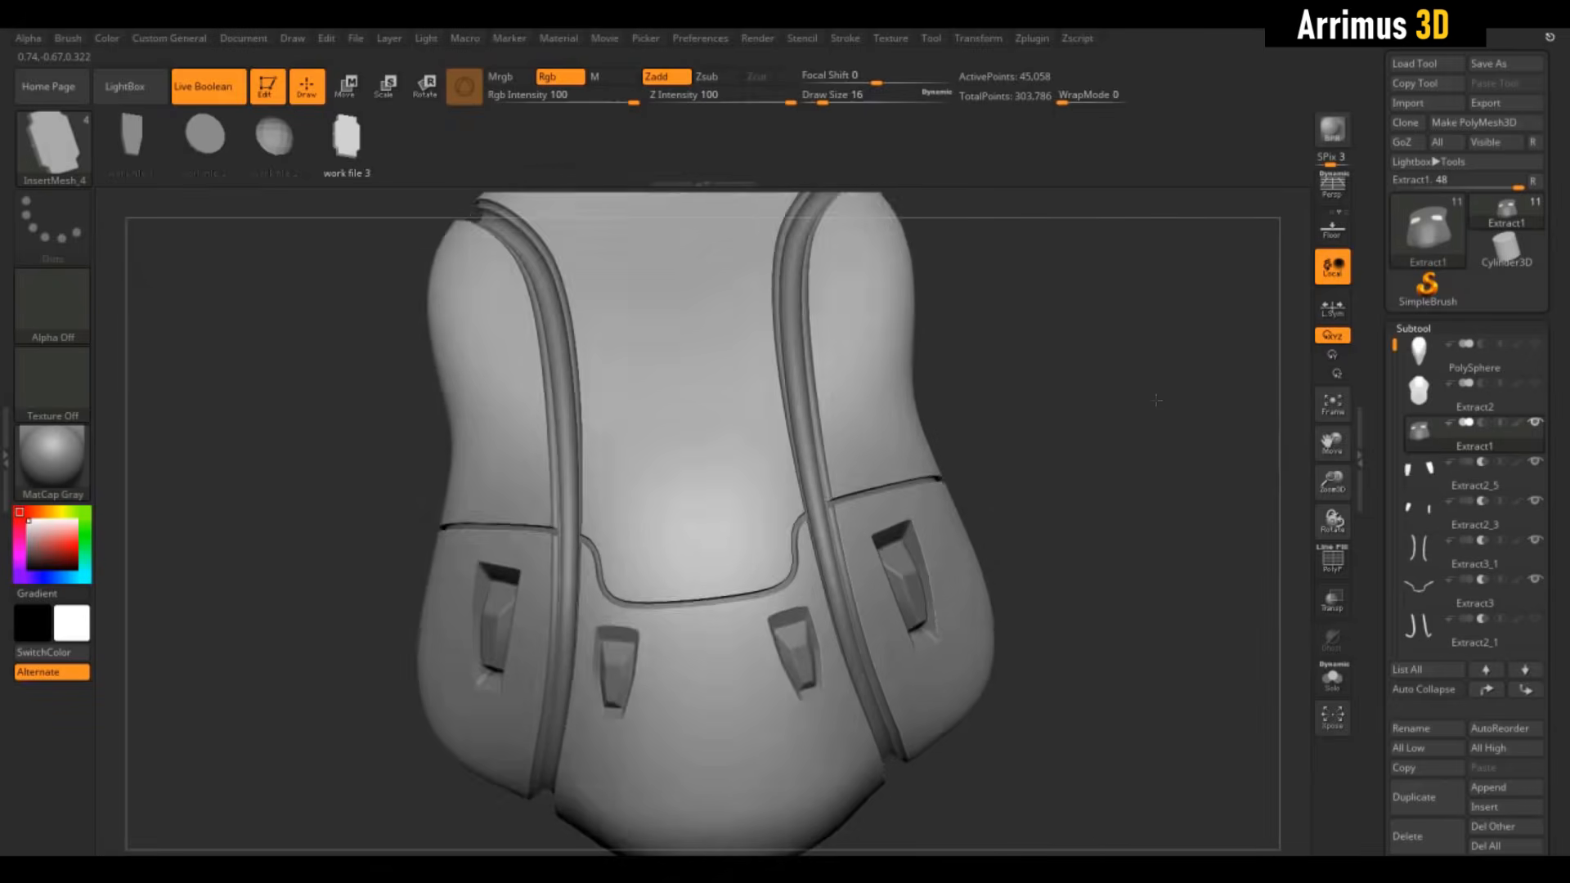
scroll(1135, 426, up, 5)
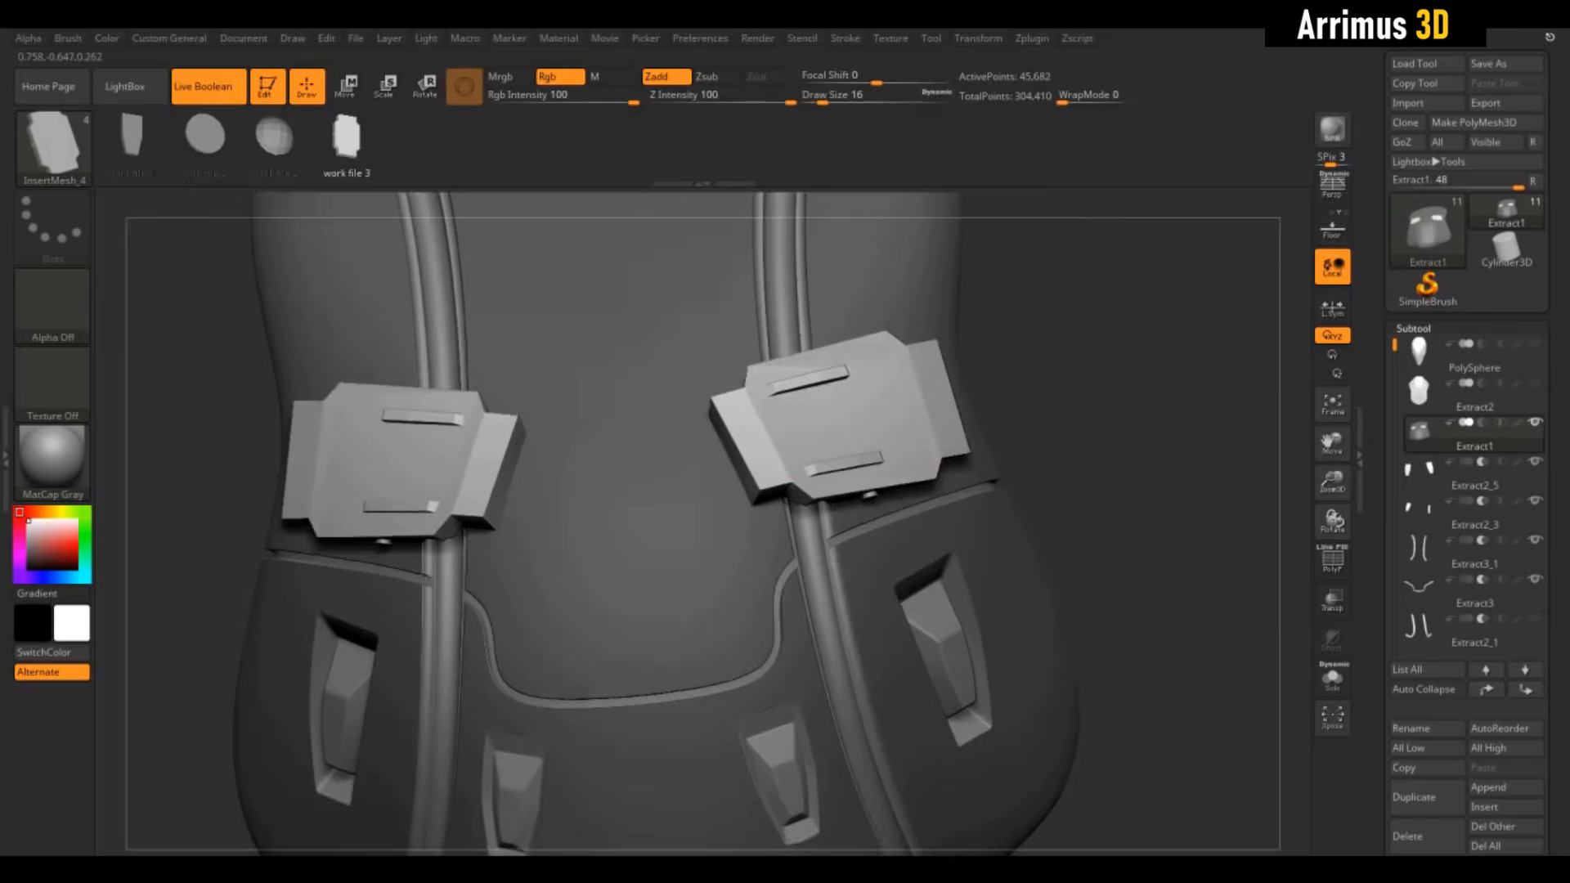
mouse_move(1161, 427)
mouse_down()
mouse_move(1128, 368)
mouse_move(1161, 428)
mouse_up()
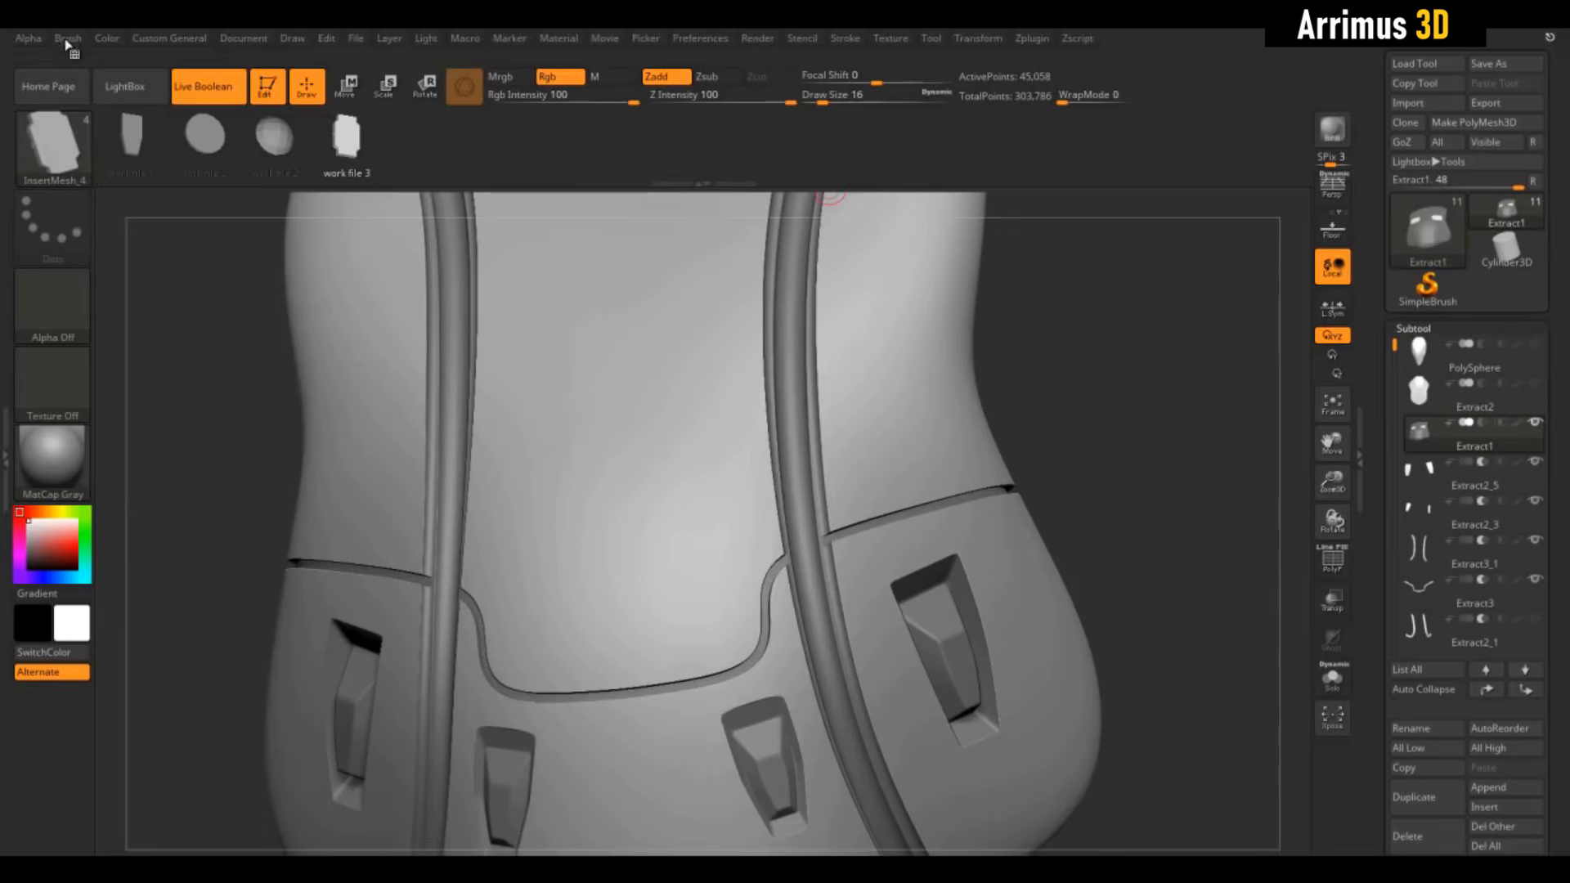
In ZBrush, set Projection Strength to 64 and drag the InsertMesh block onto the strap
click(67, 39)
drag(212, 840, 244, 613)
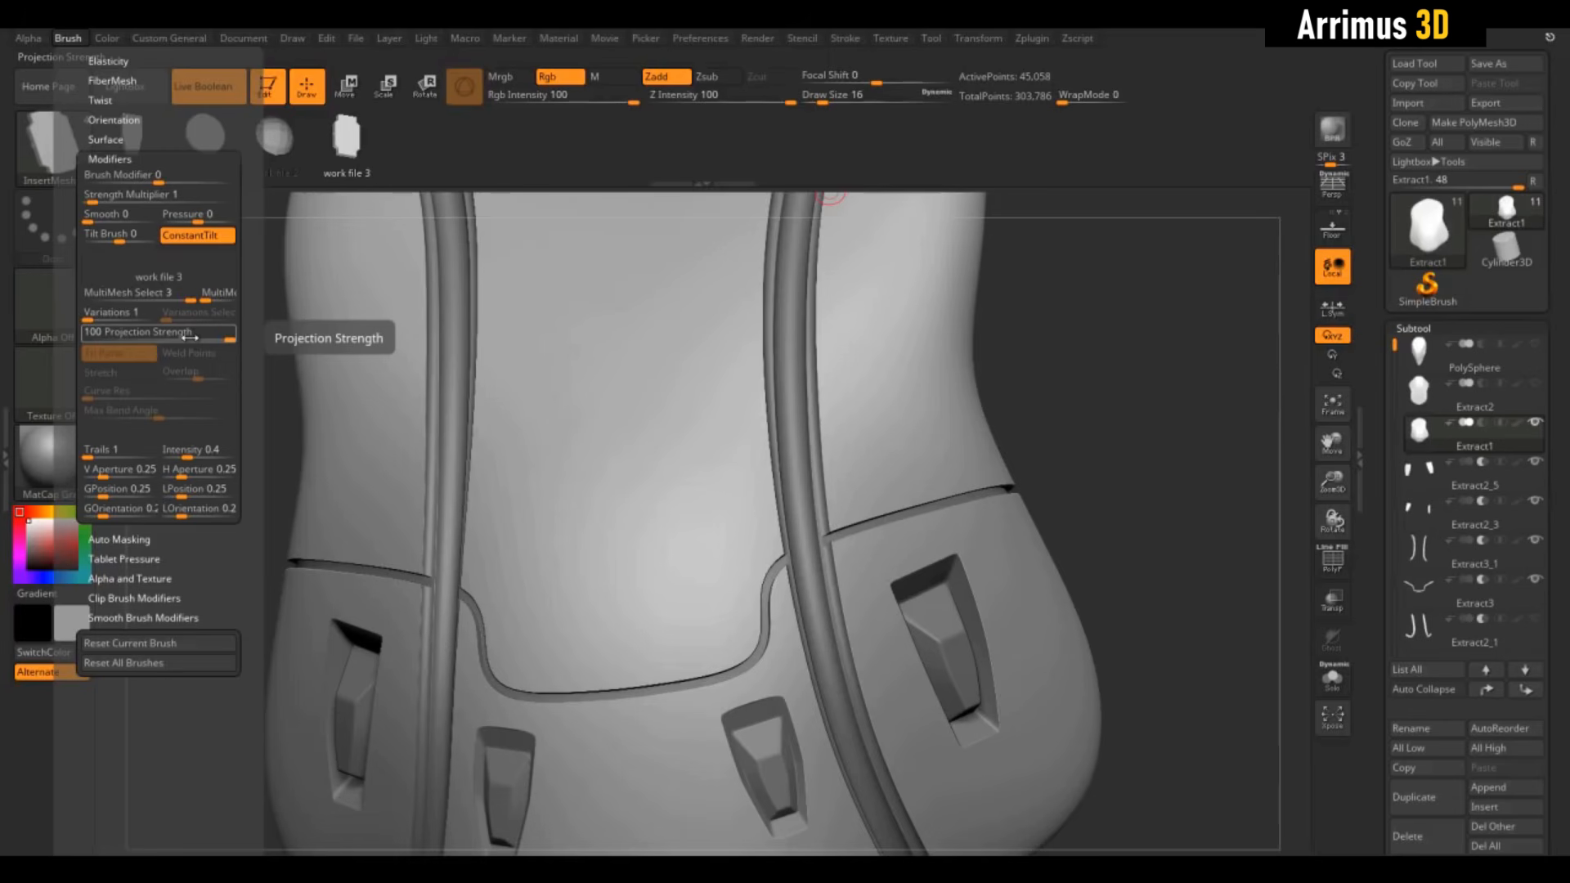
drag(188, 336, 163, 337)
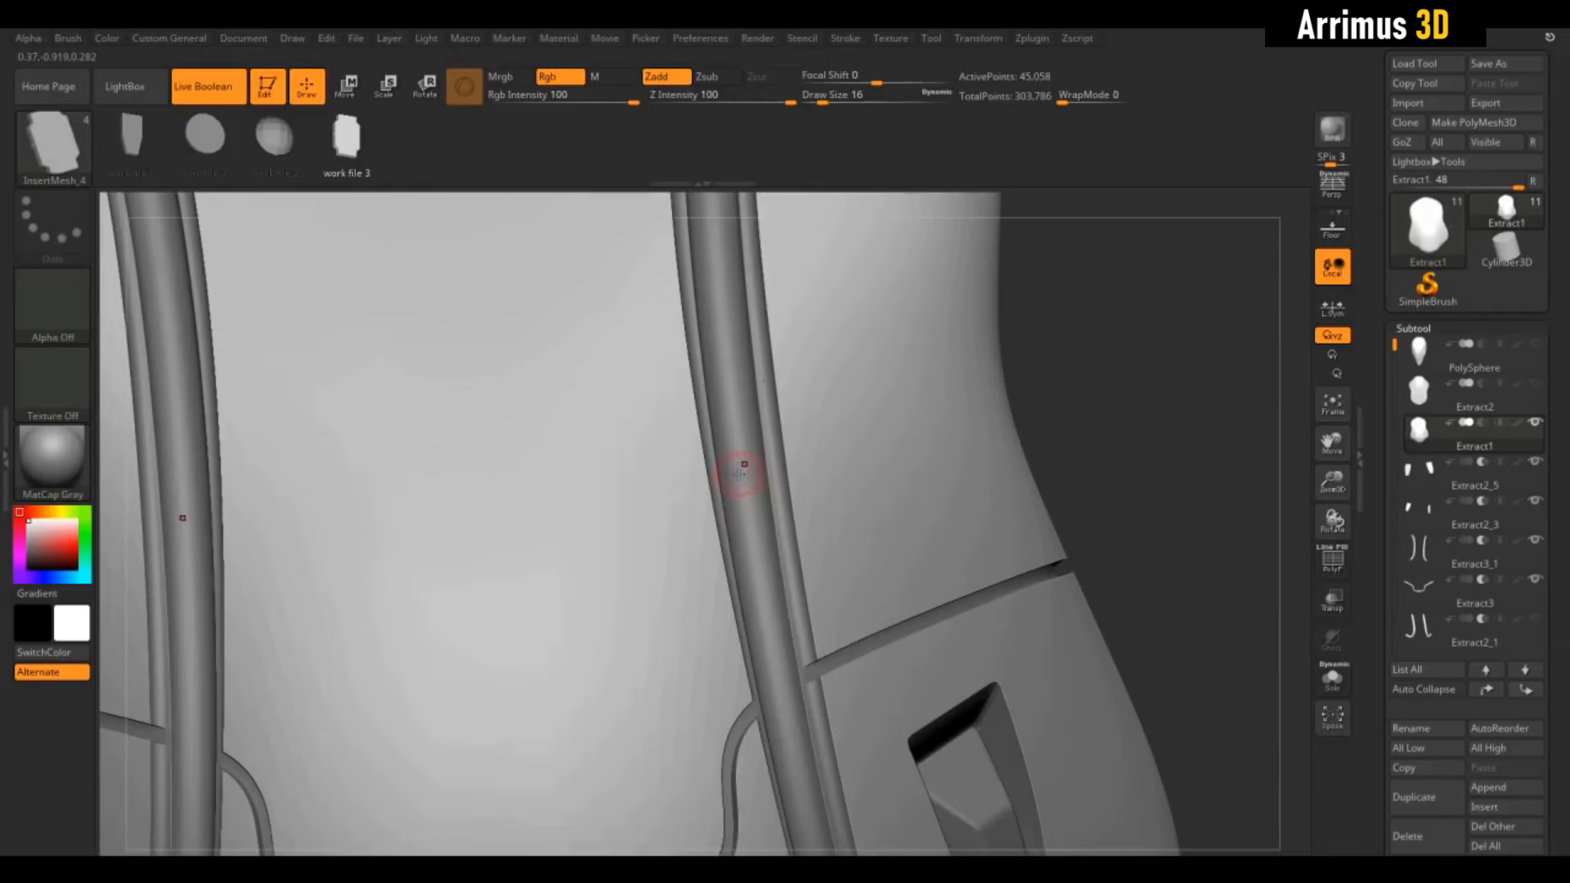
drag(661, 499, 631, 509)
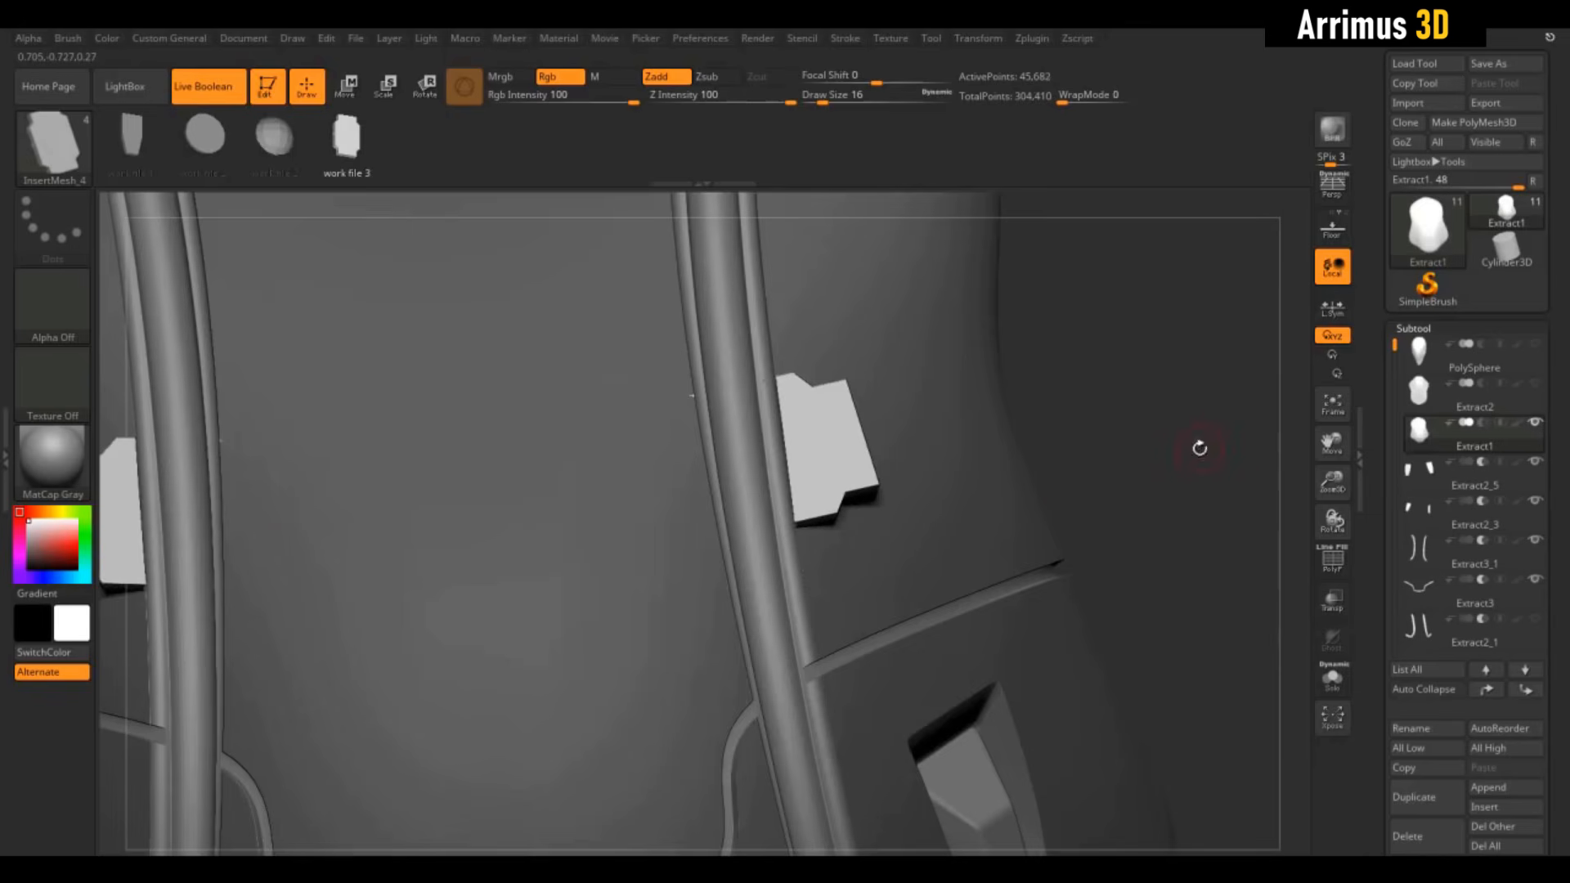
mouse_move(1222, 425)
mouse_down()
mouse_move(1215, 284)
mouse_move(1191, 399)
mouse_move(1212, 401)
mouse_up()
Rotate the inserted latch block slightly about X and Y with the Transpose gizmo
key(e)
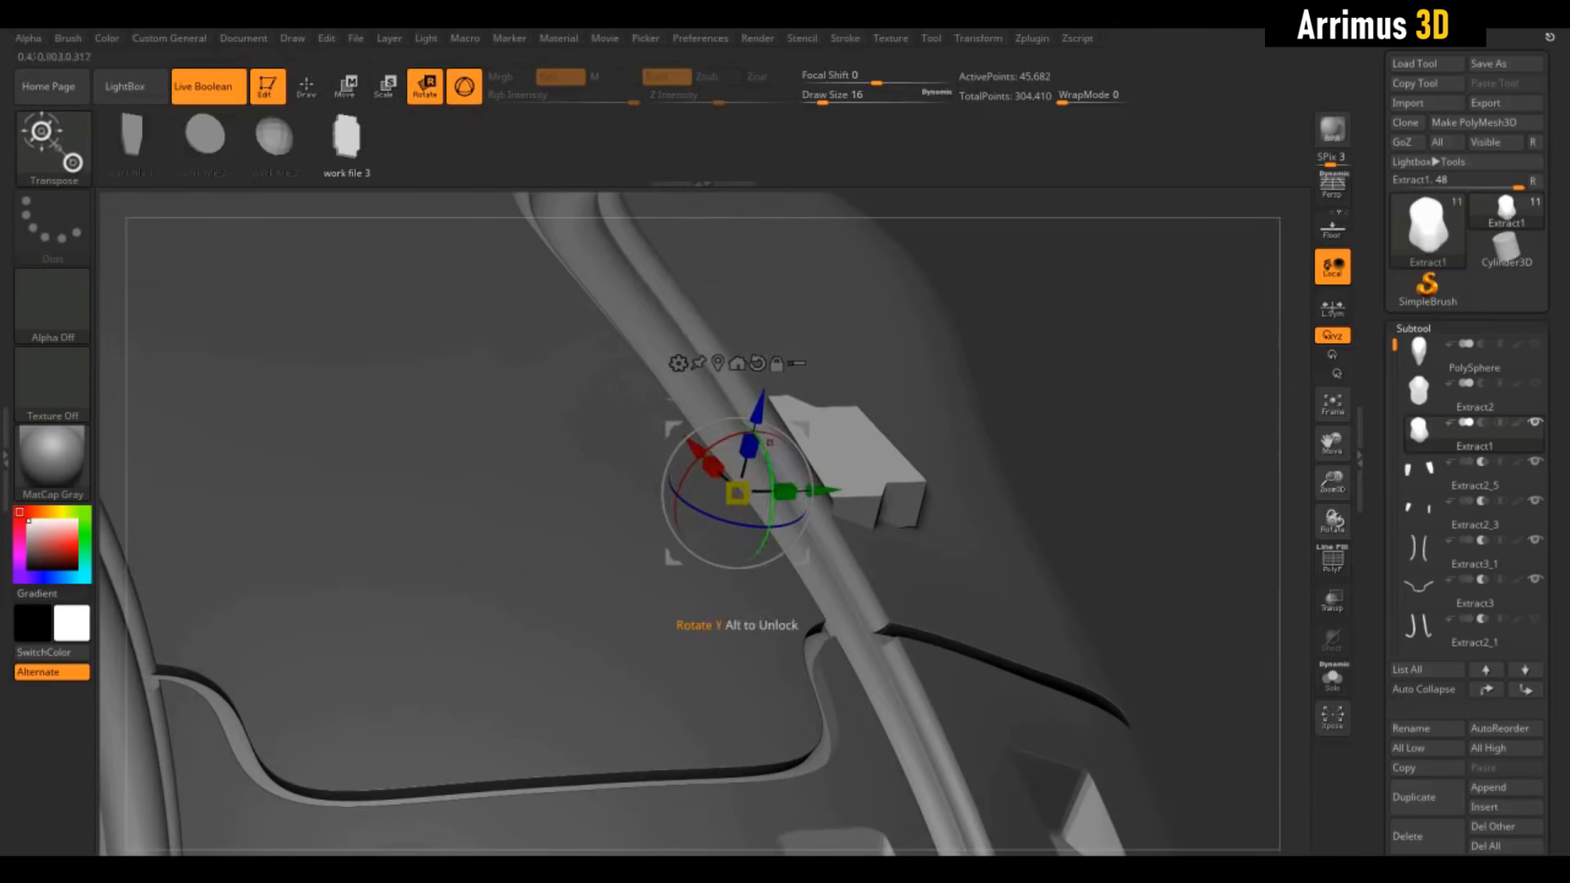
drag(683, 474, 770, 401)
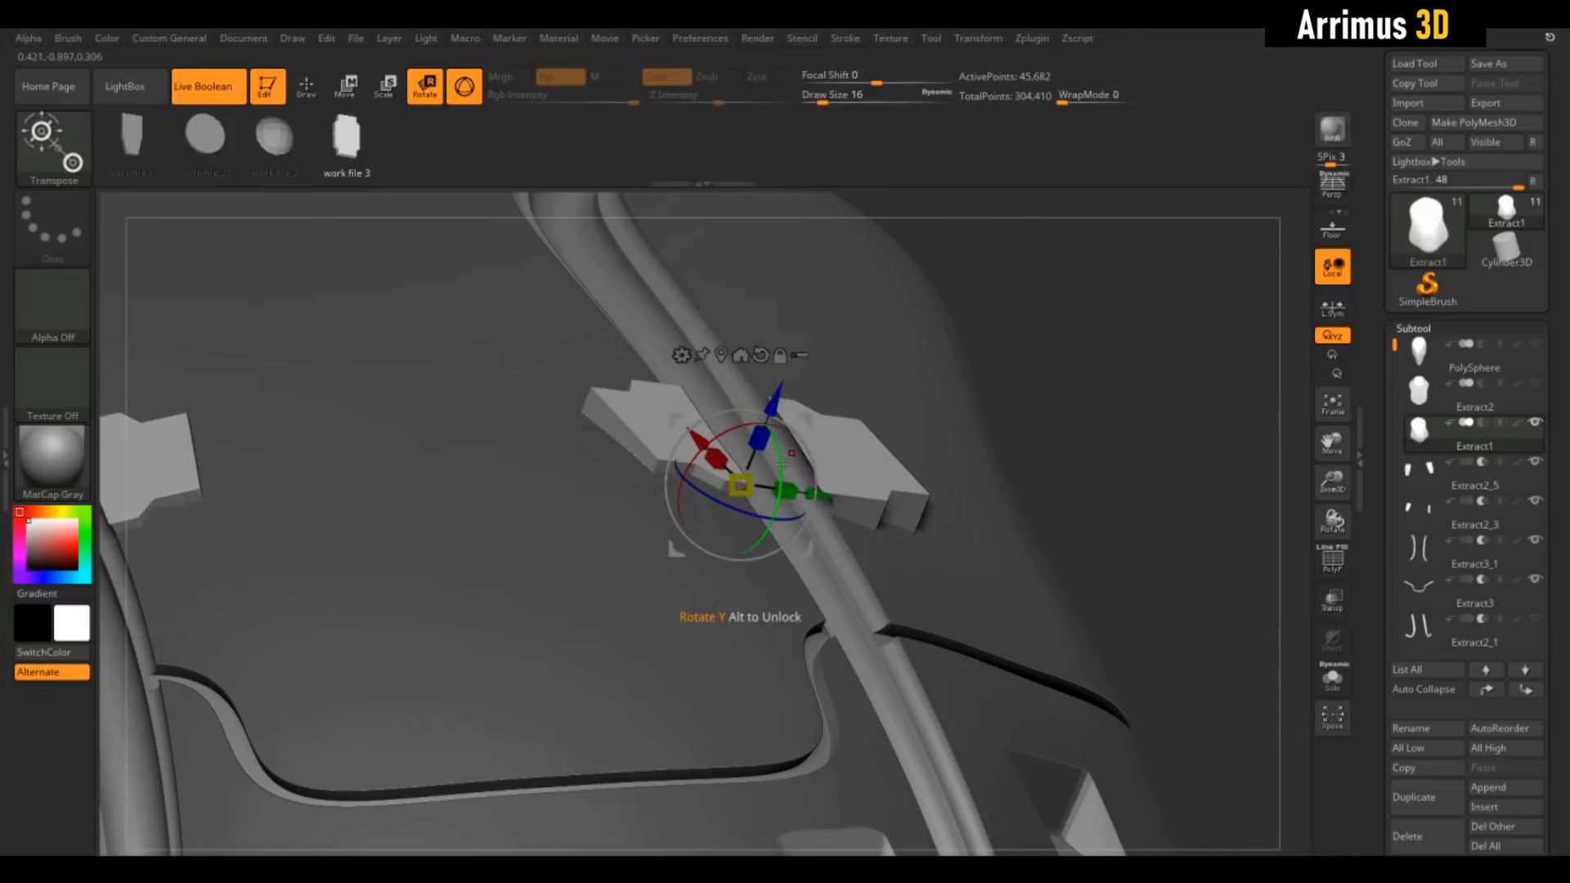
drag(783, 464, 781, 475)
drag(1174, 409, 1182, 556)
key(q)
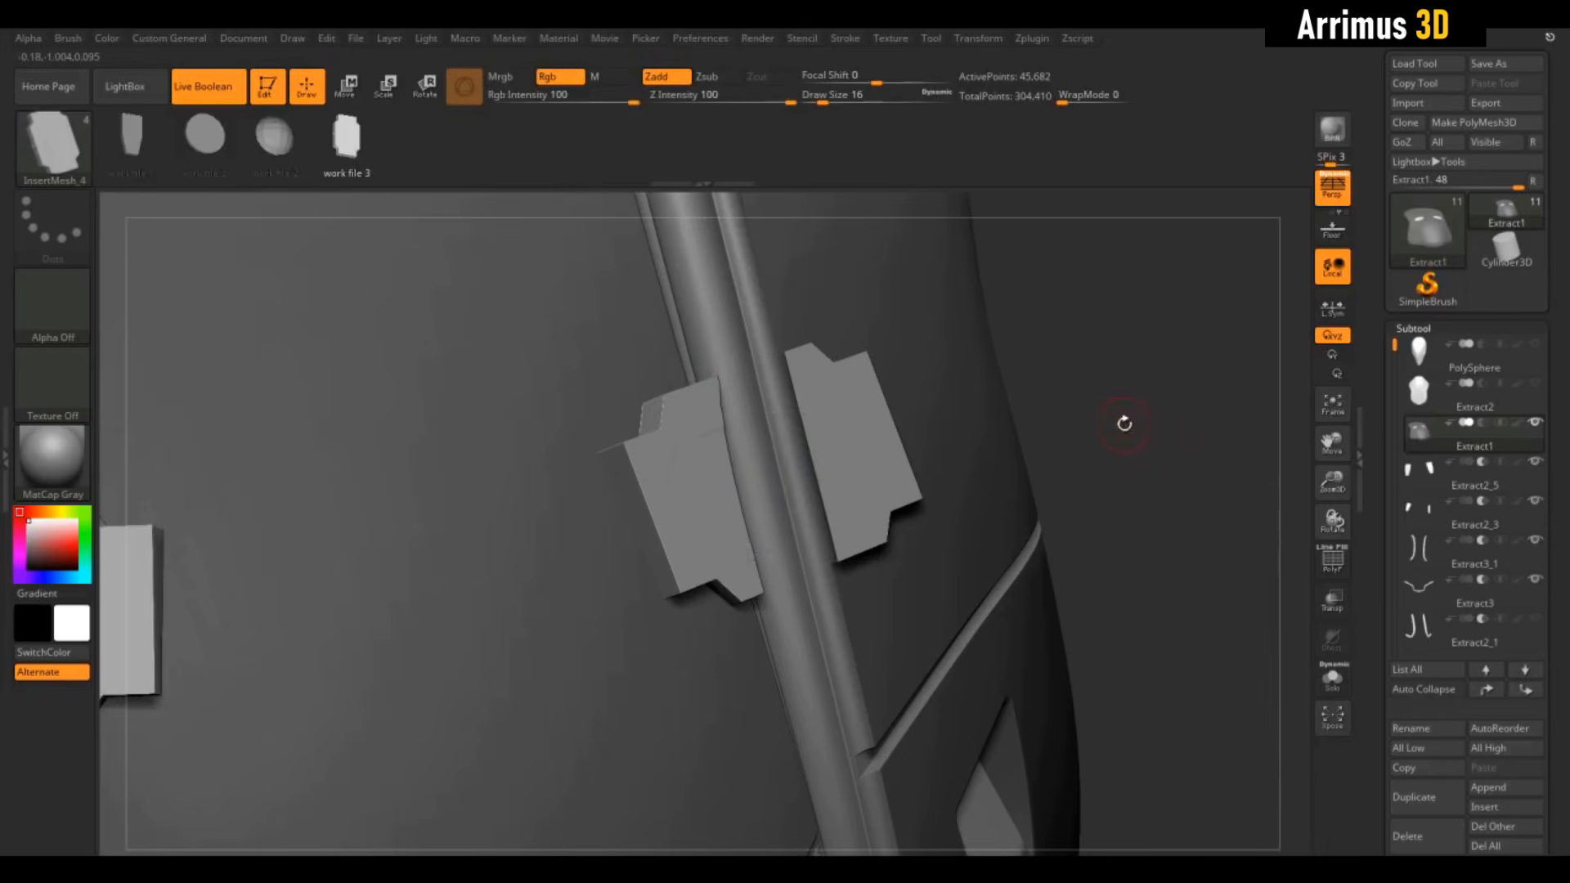
drag(1124, 423, 1115, 395)
Split the unmasked latch into its own subtool, then split that subtool by polygroups
key(space)
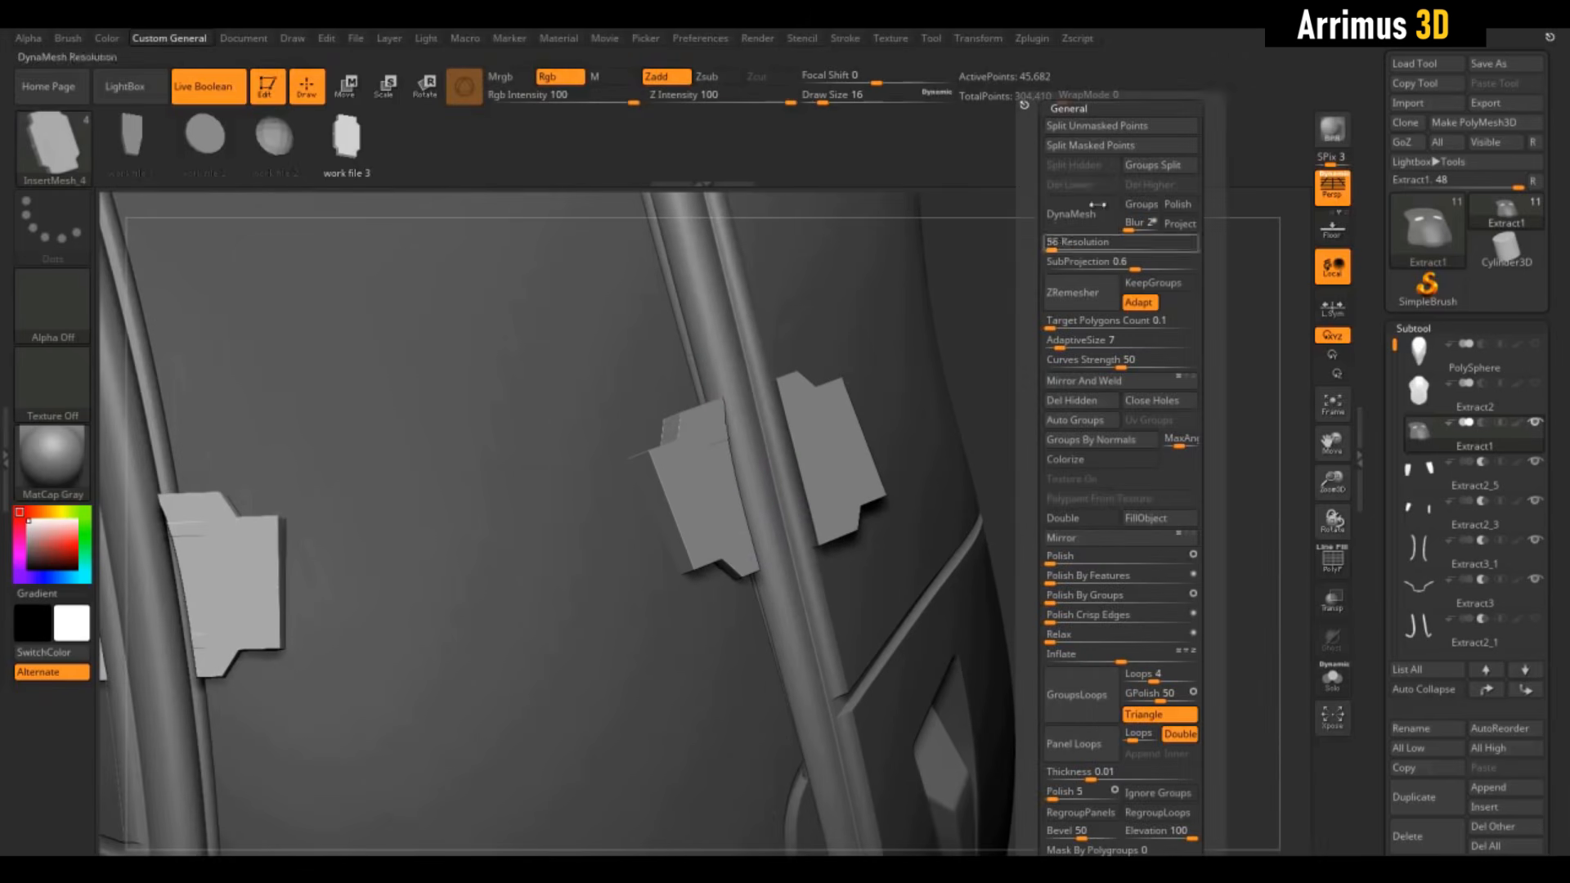
click(1102, 131)
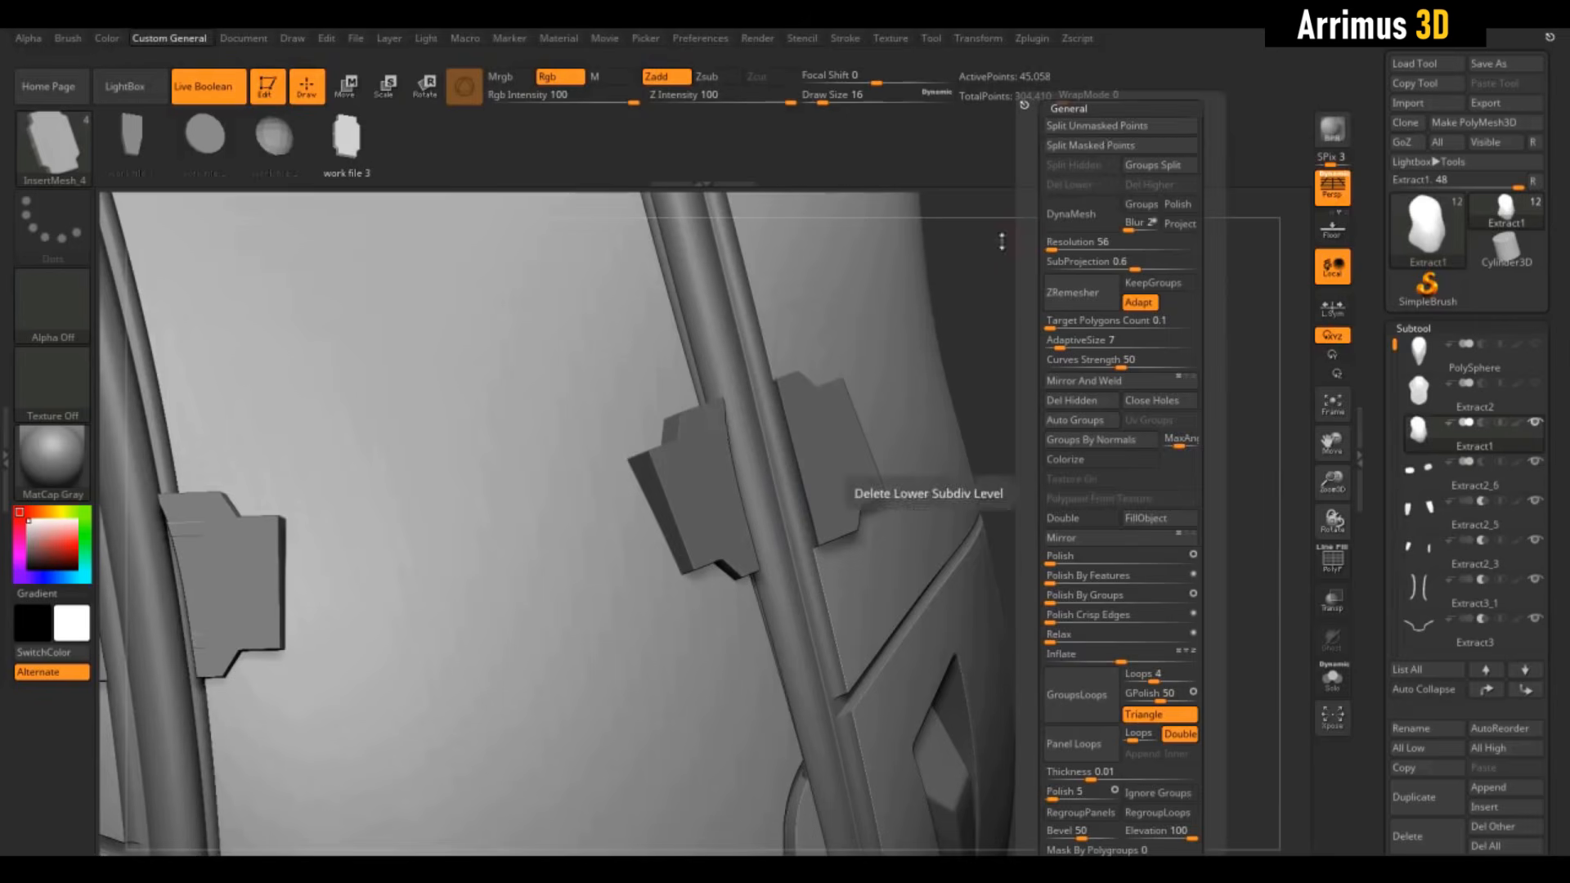
click(1434, 472)
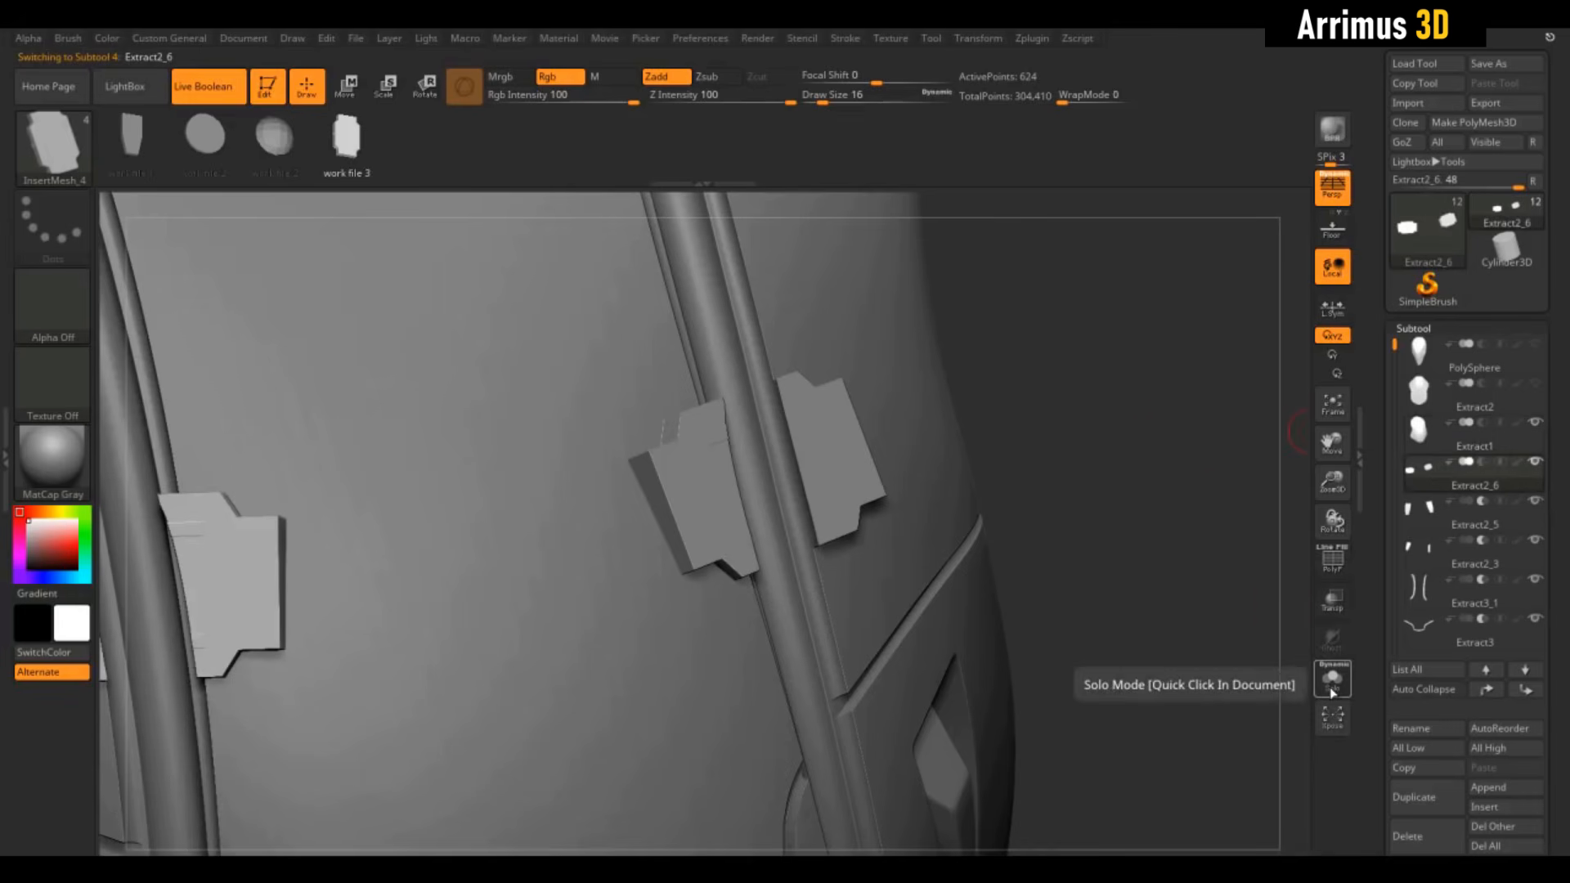
key(space)
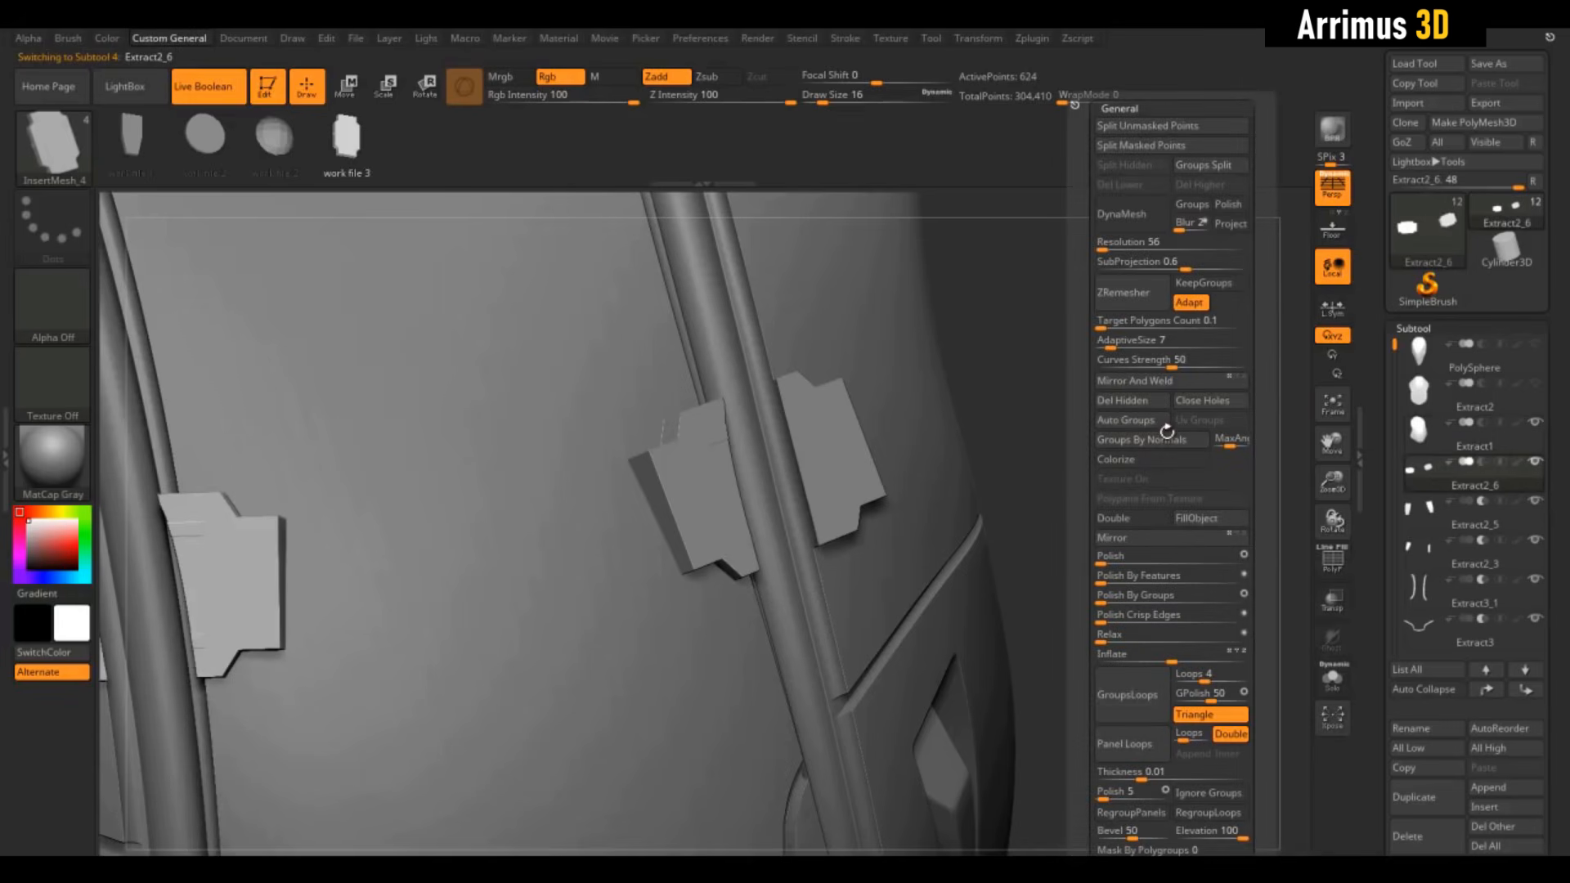
click(1220, 168)
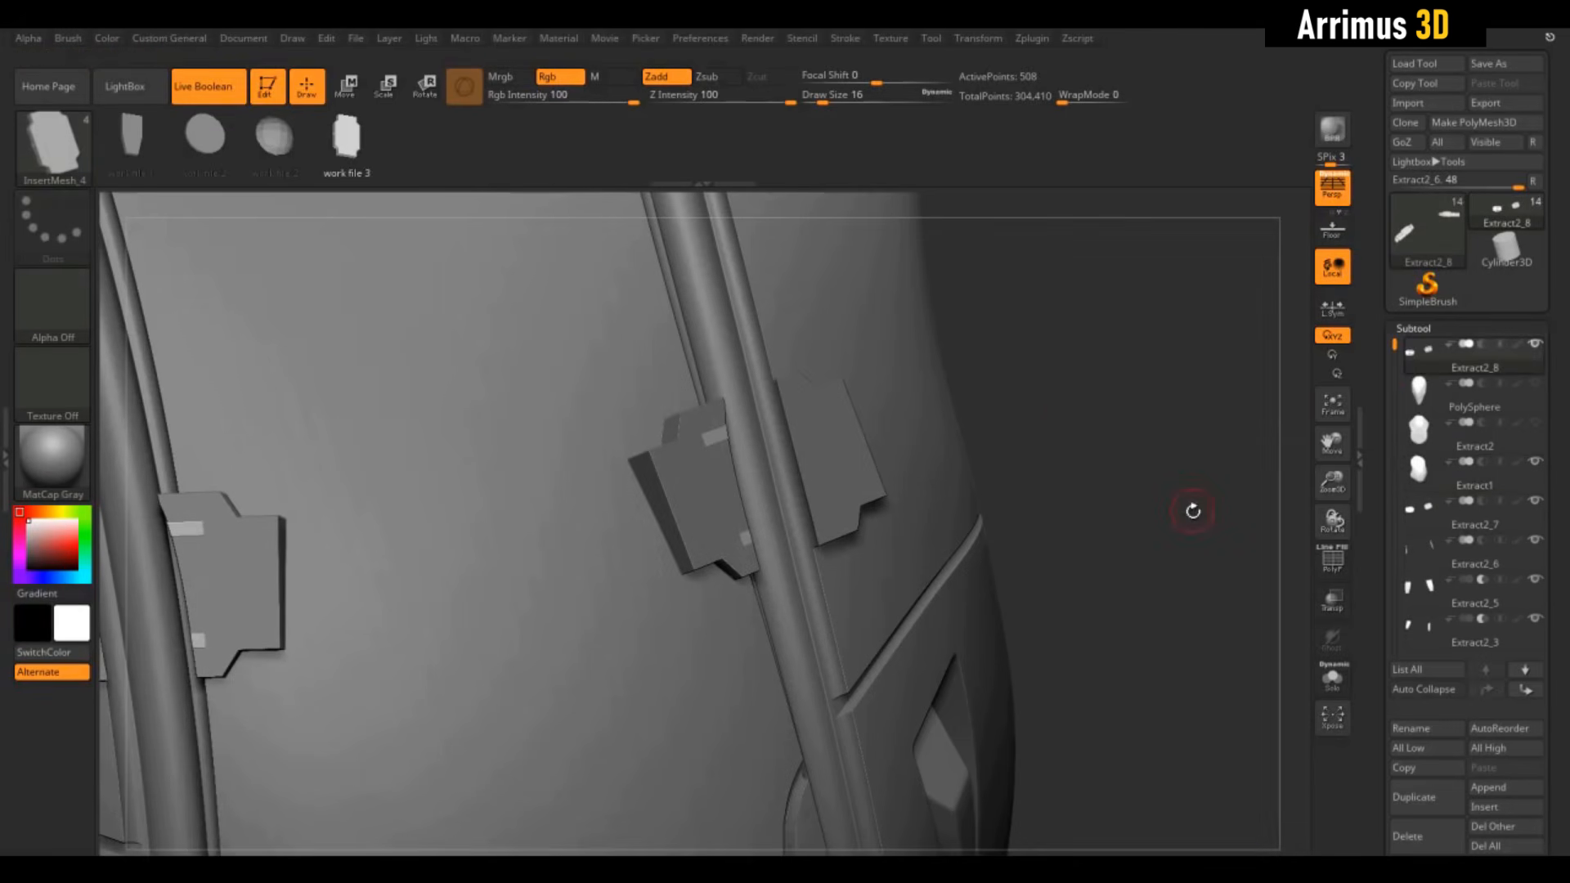
Move Extract2_8 to the bottom of the subtool list and set it to START a boolean group
shift+click(1531, 694)
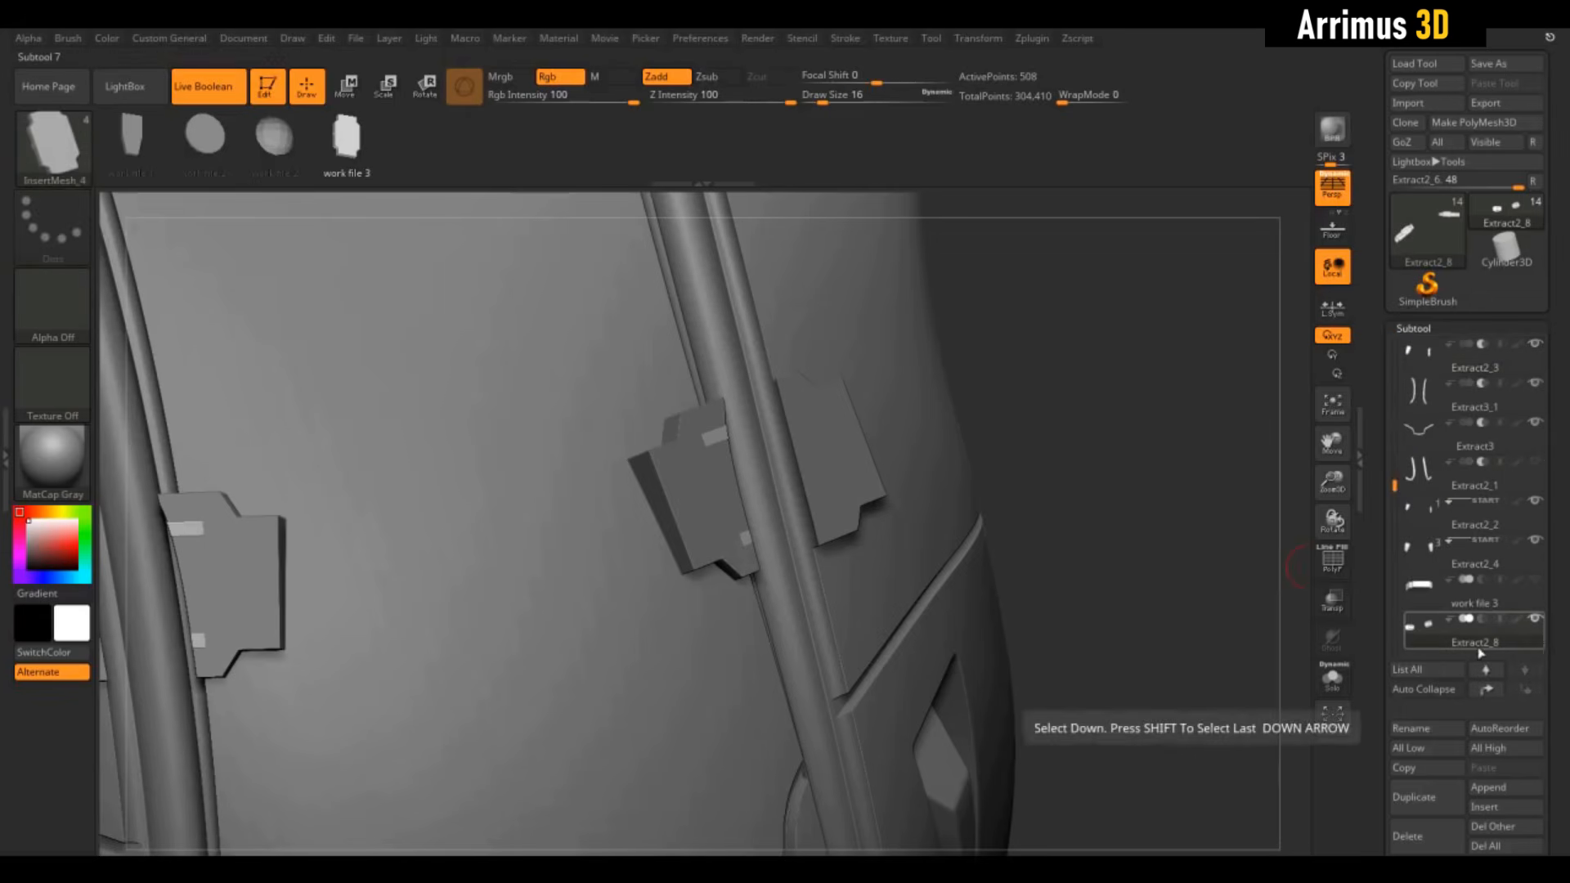
click(1449, 626)
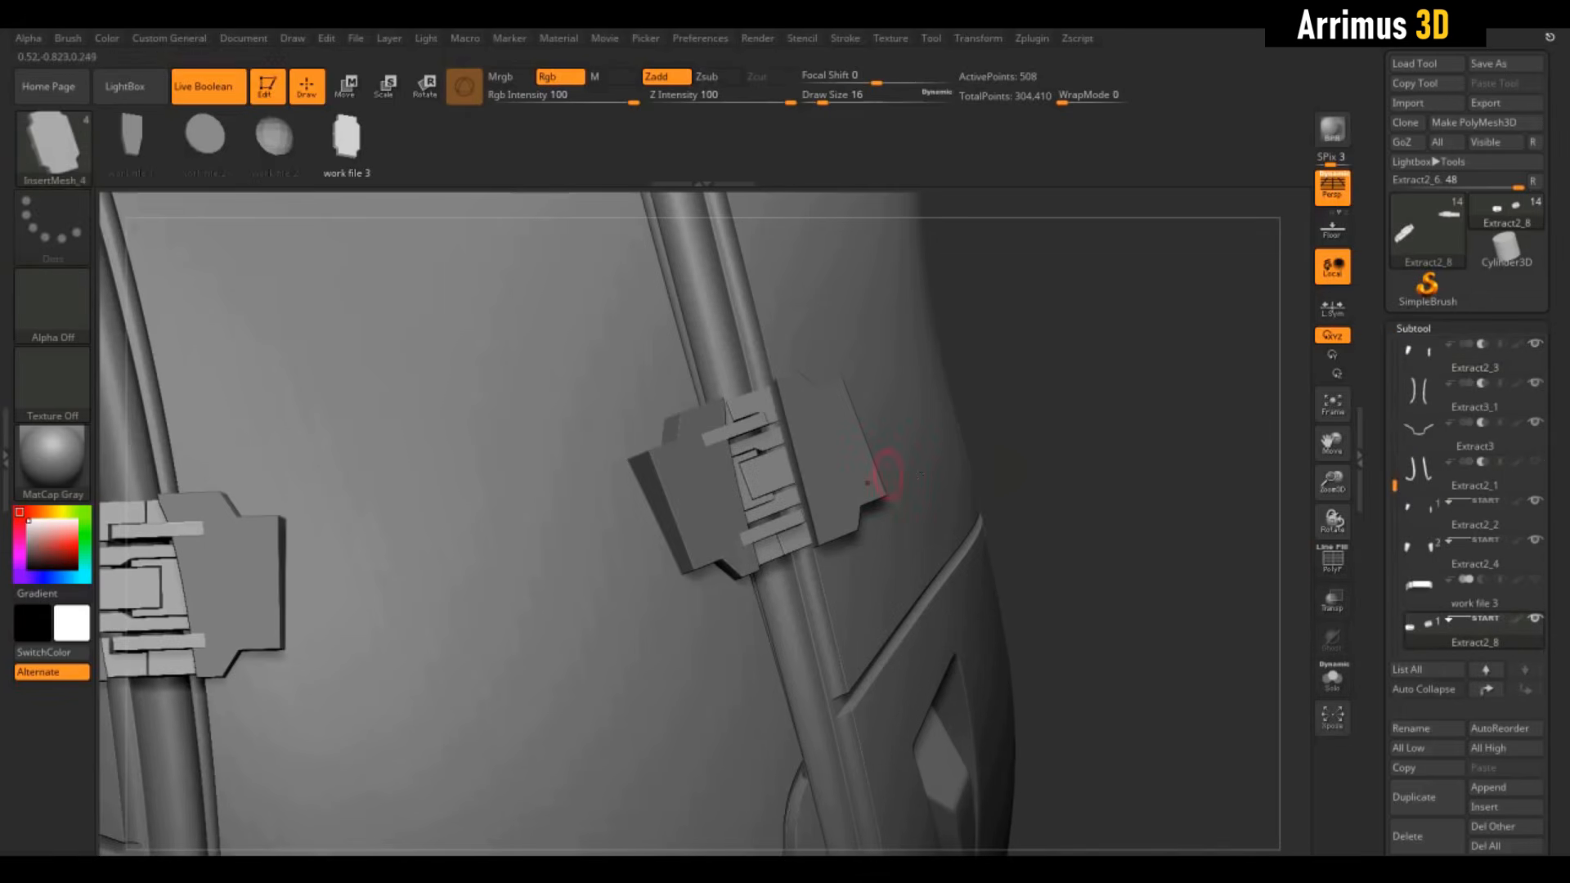
alt+drag(1083, 383, 1084, 436)
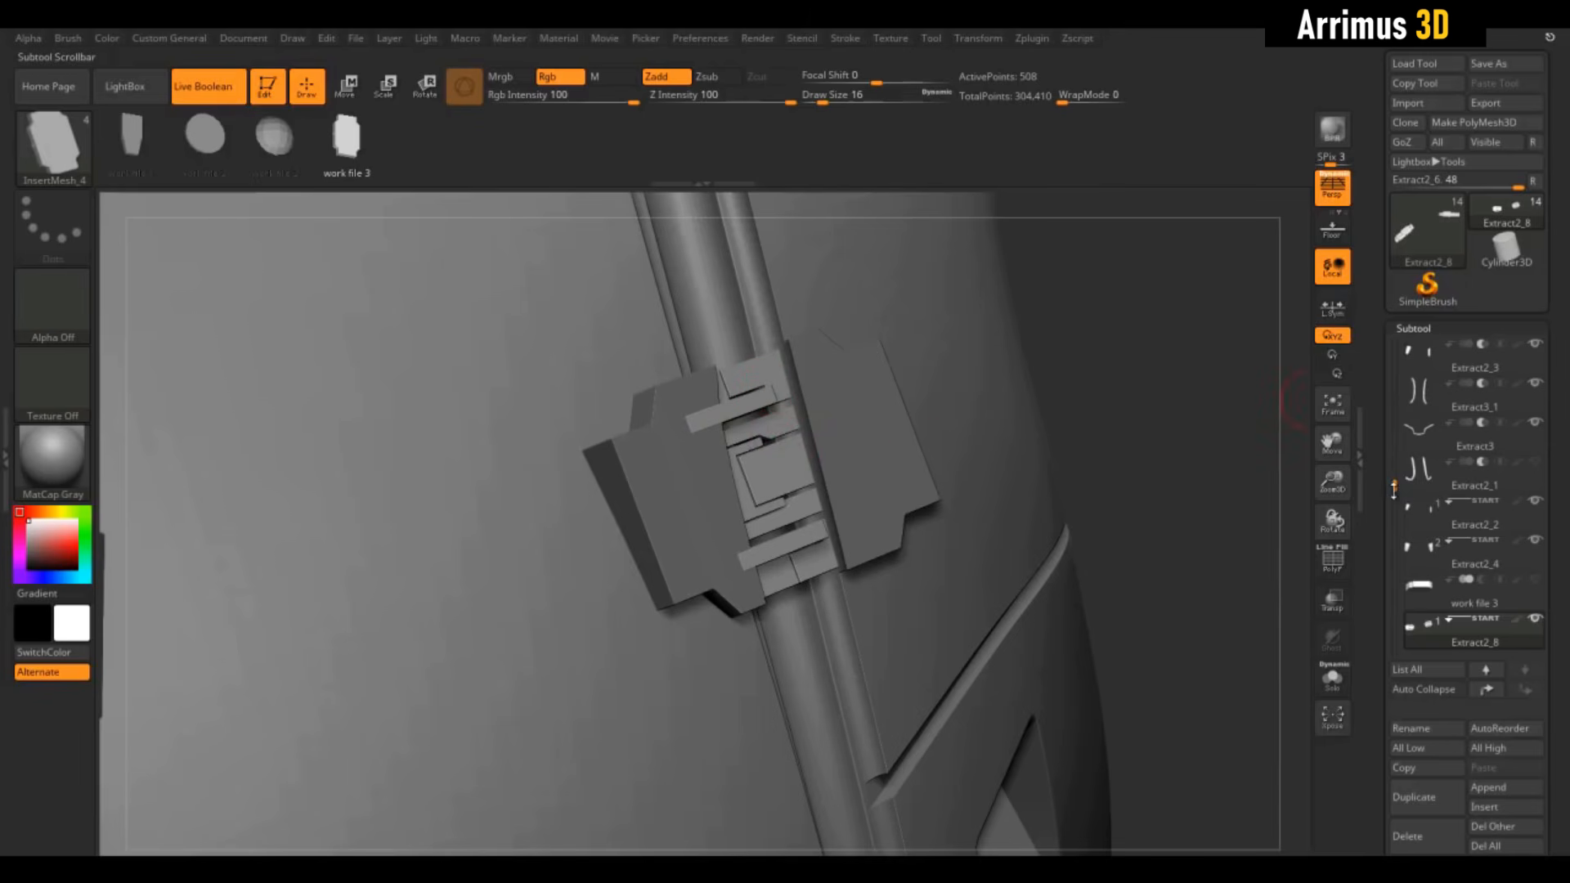
drag(1394, 489, 1390, 381)
click(1421, 432)
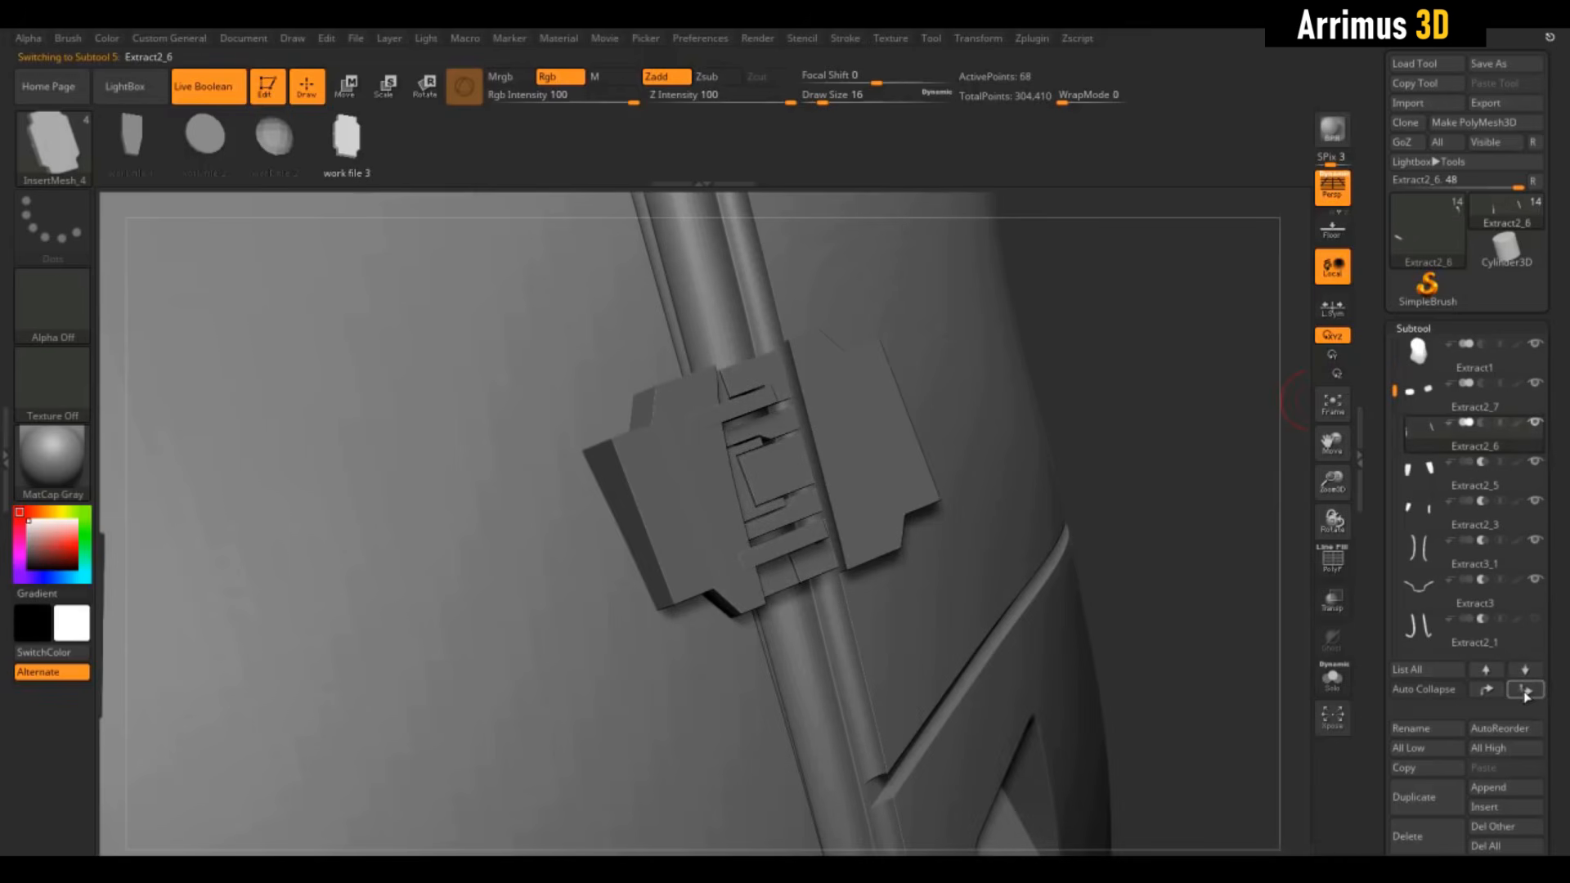
Move Extract2_6 to the bottom of the subtool stack and select Extract2_7
shift+click(1525, 691)
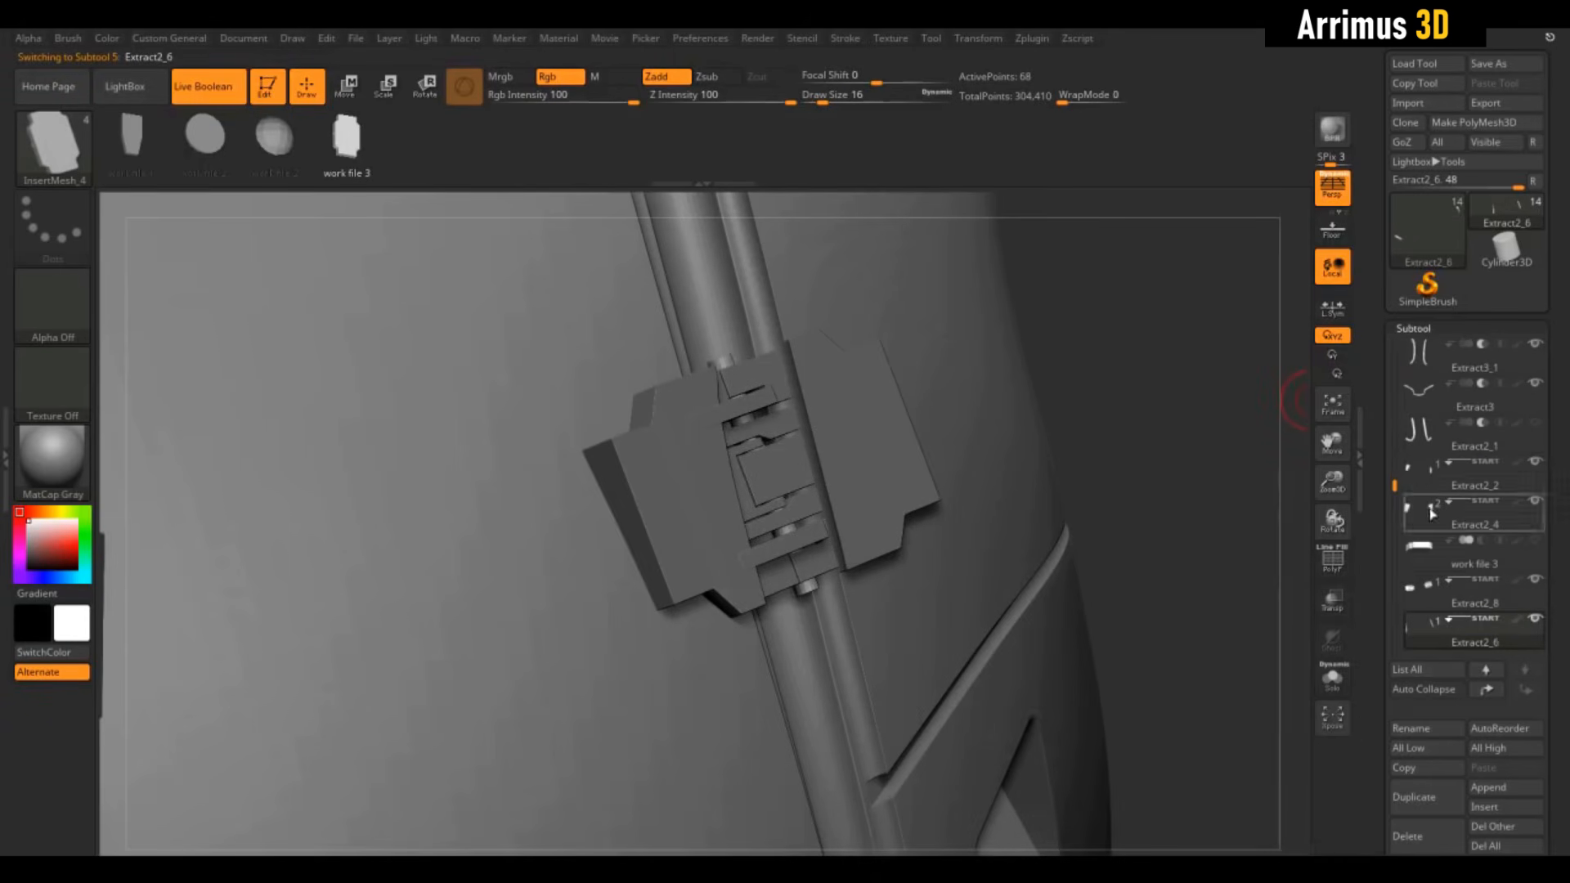
drag(1395, 489, 1392, 376)
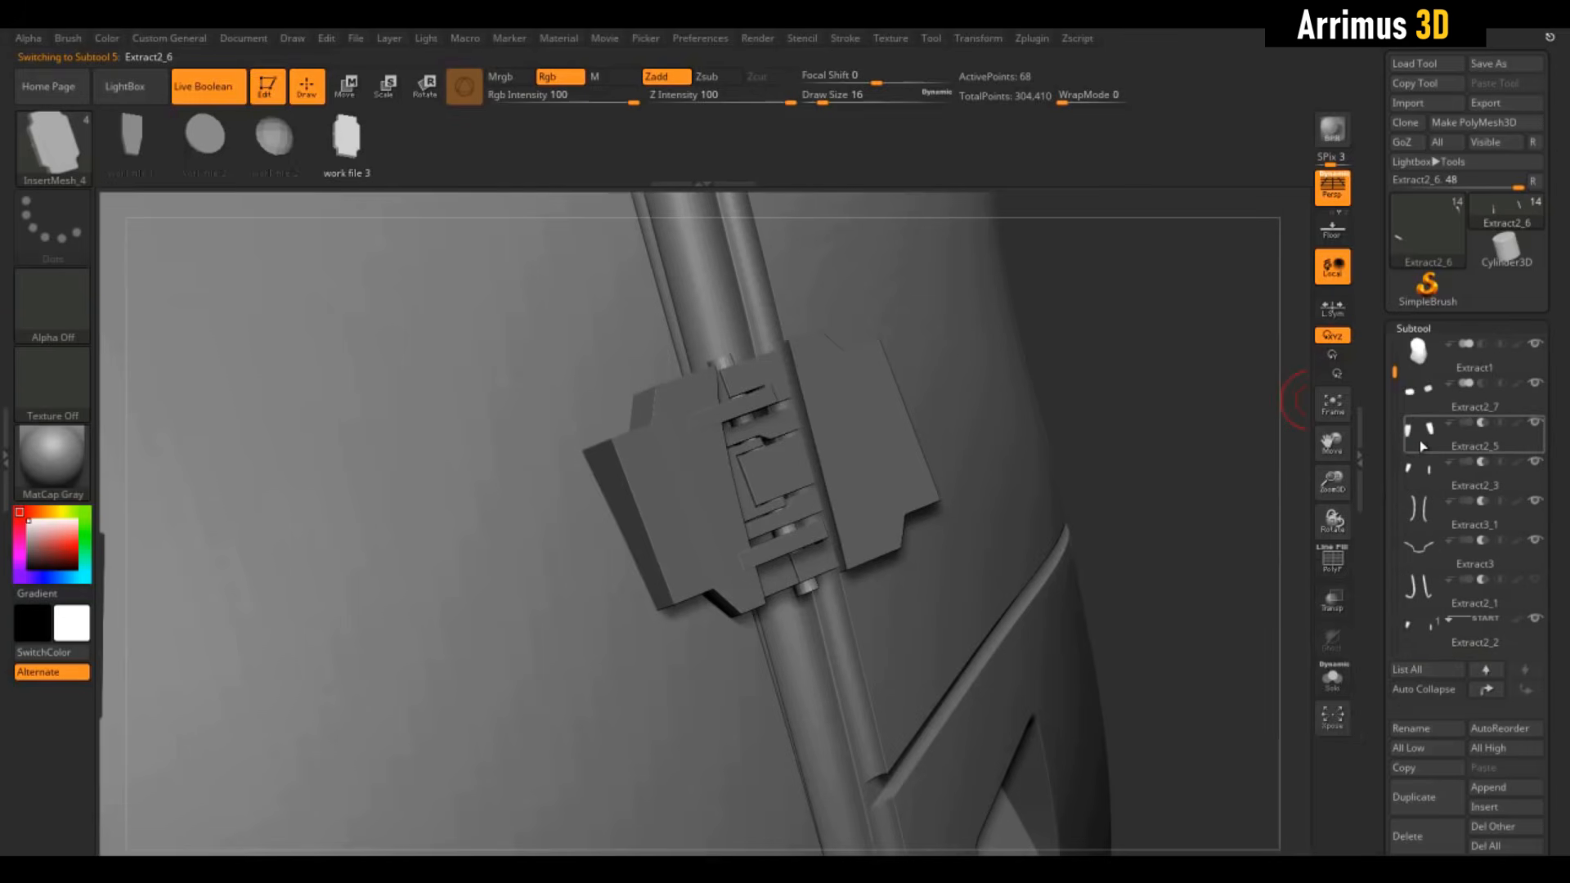
click(1429, 393)
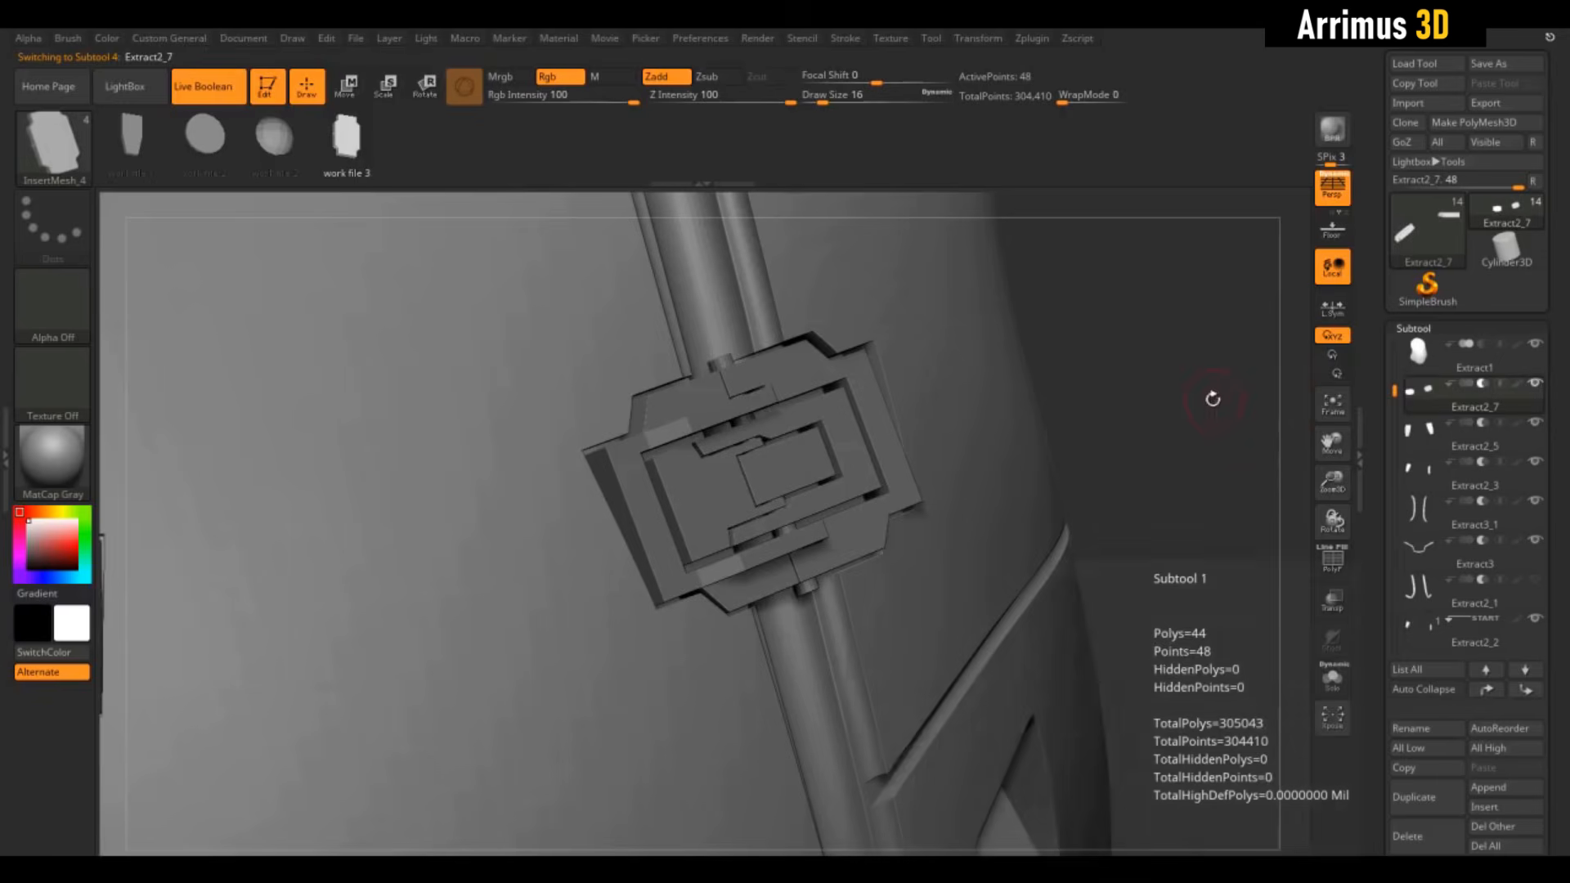
Inspect the layered buckle from edge-on and face-on views, then bring up the Transpose gizmo
mouse_move(1210, 396)
mouse_down()
mouse_move(1174, 364)
mouse_move(1192, 403)
mouse_up()
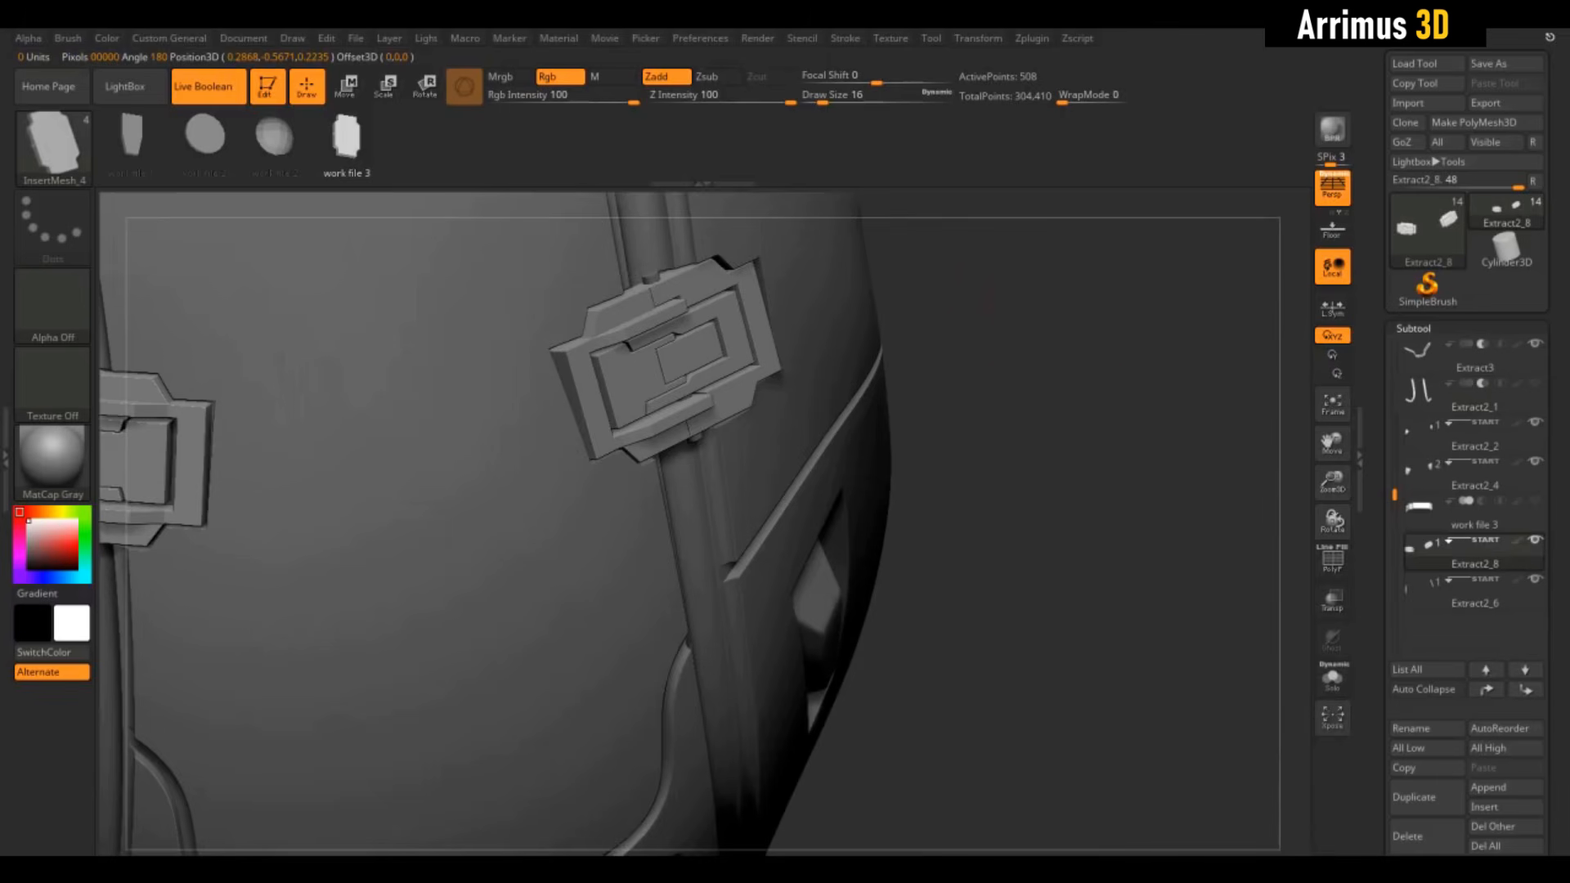
alt+drag(984, 252, 1041, 442)
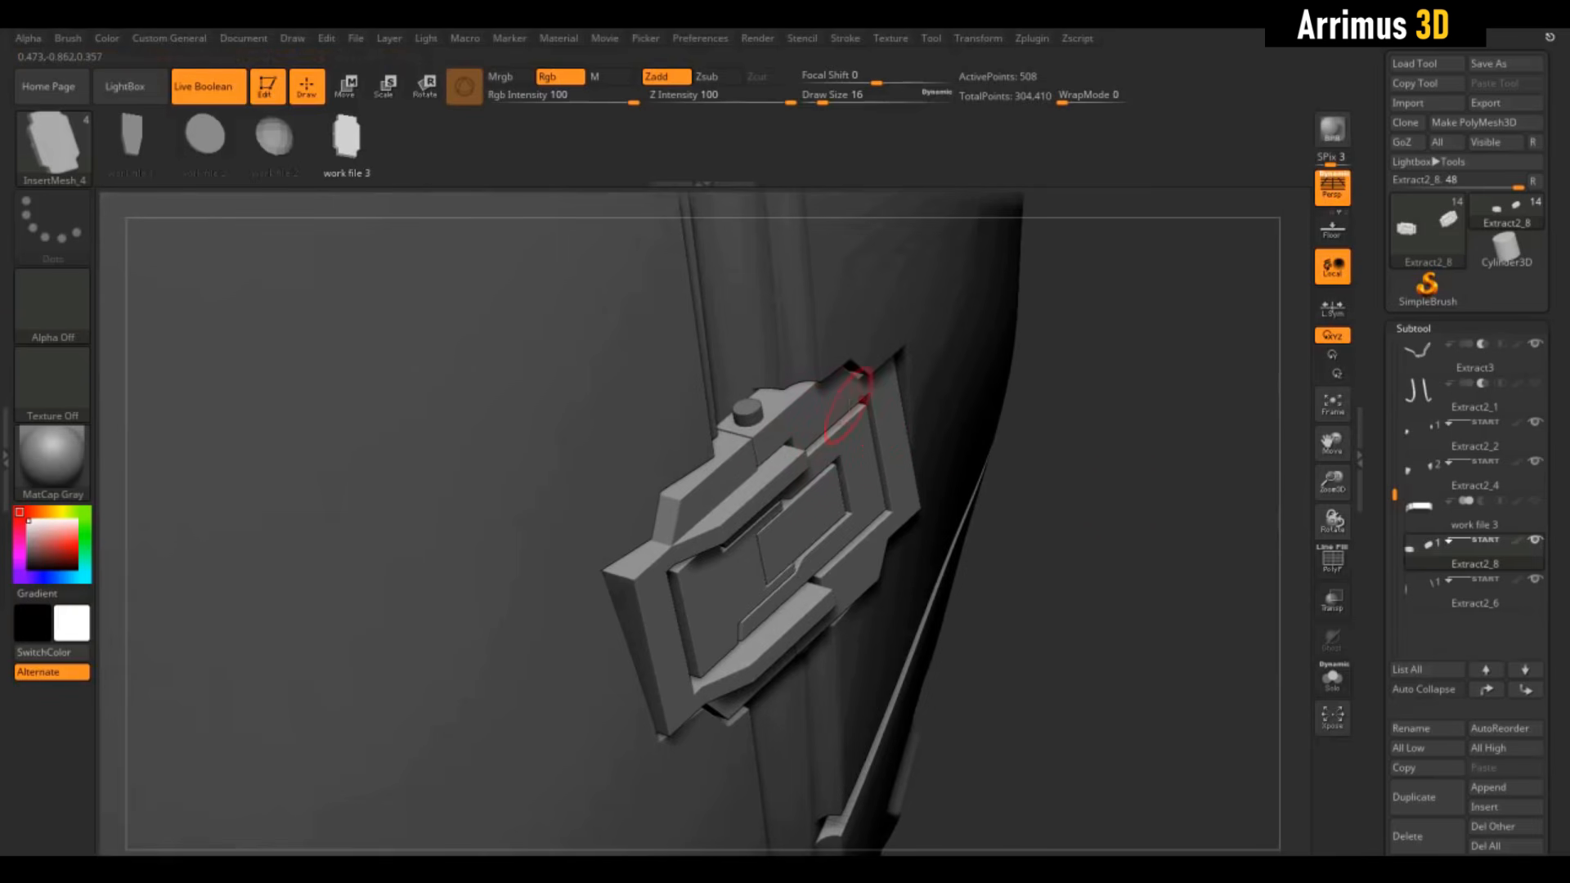
drag(1117, 502, 1158, 485)
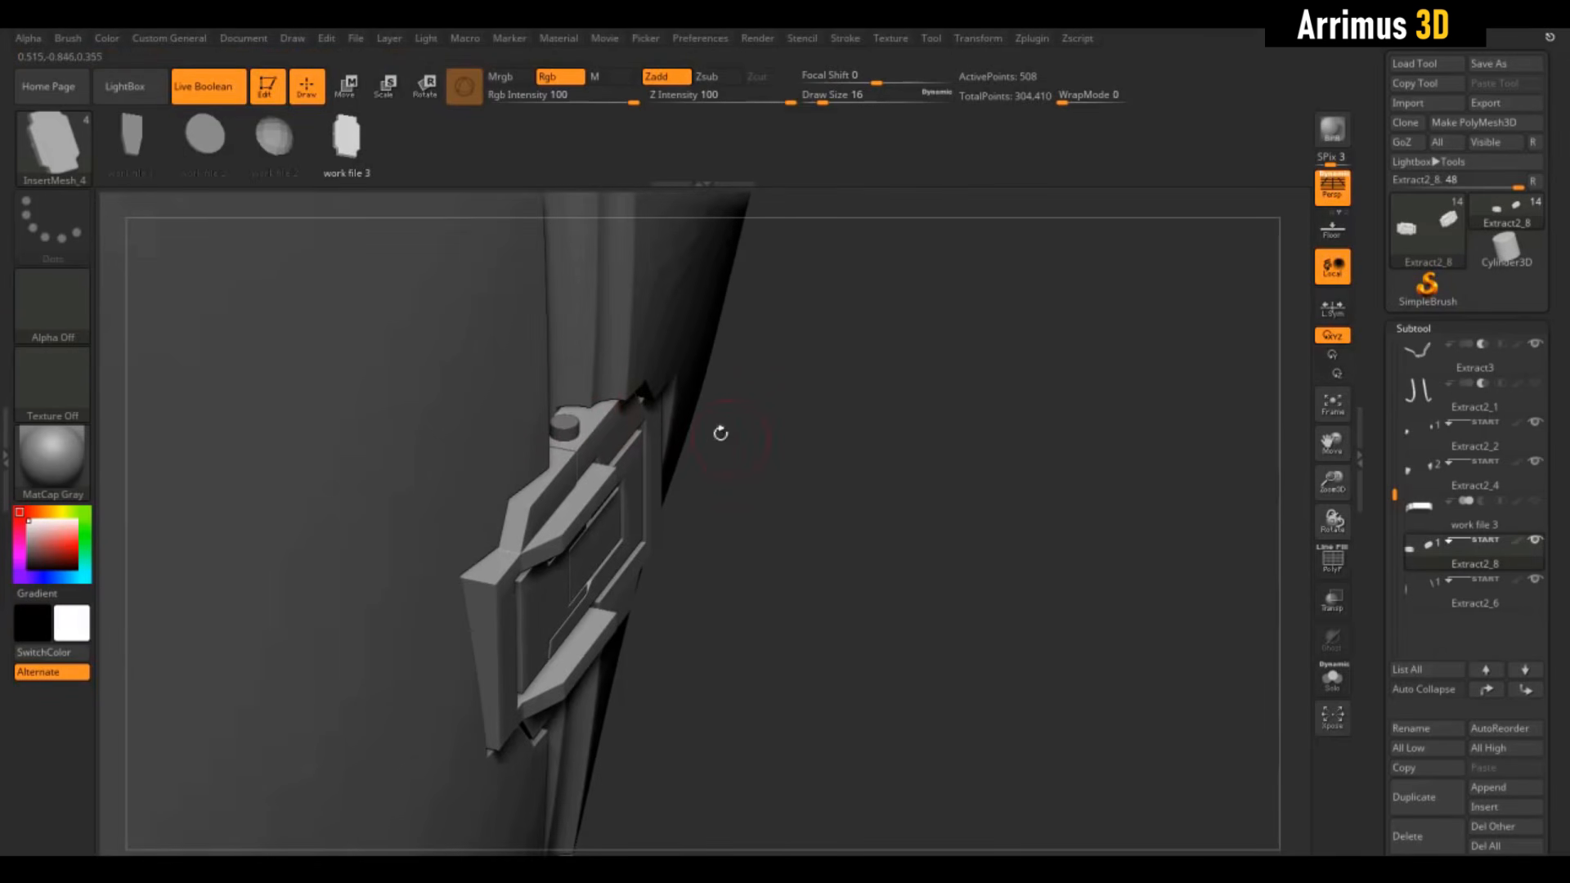
drag(720, 433, 982, 530)
drag(1231, 564, 1141, 469)
key(e)
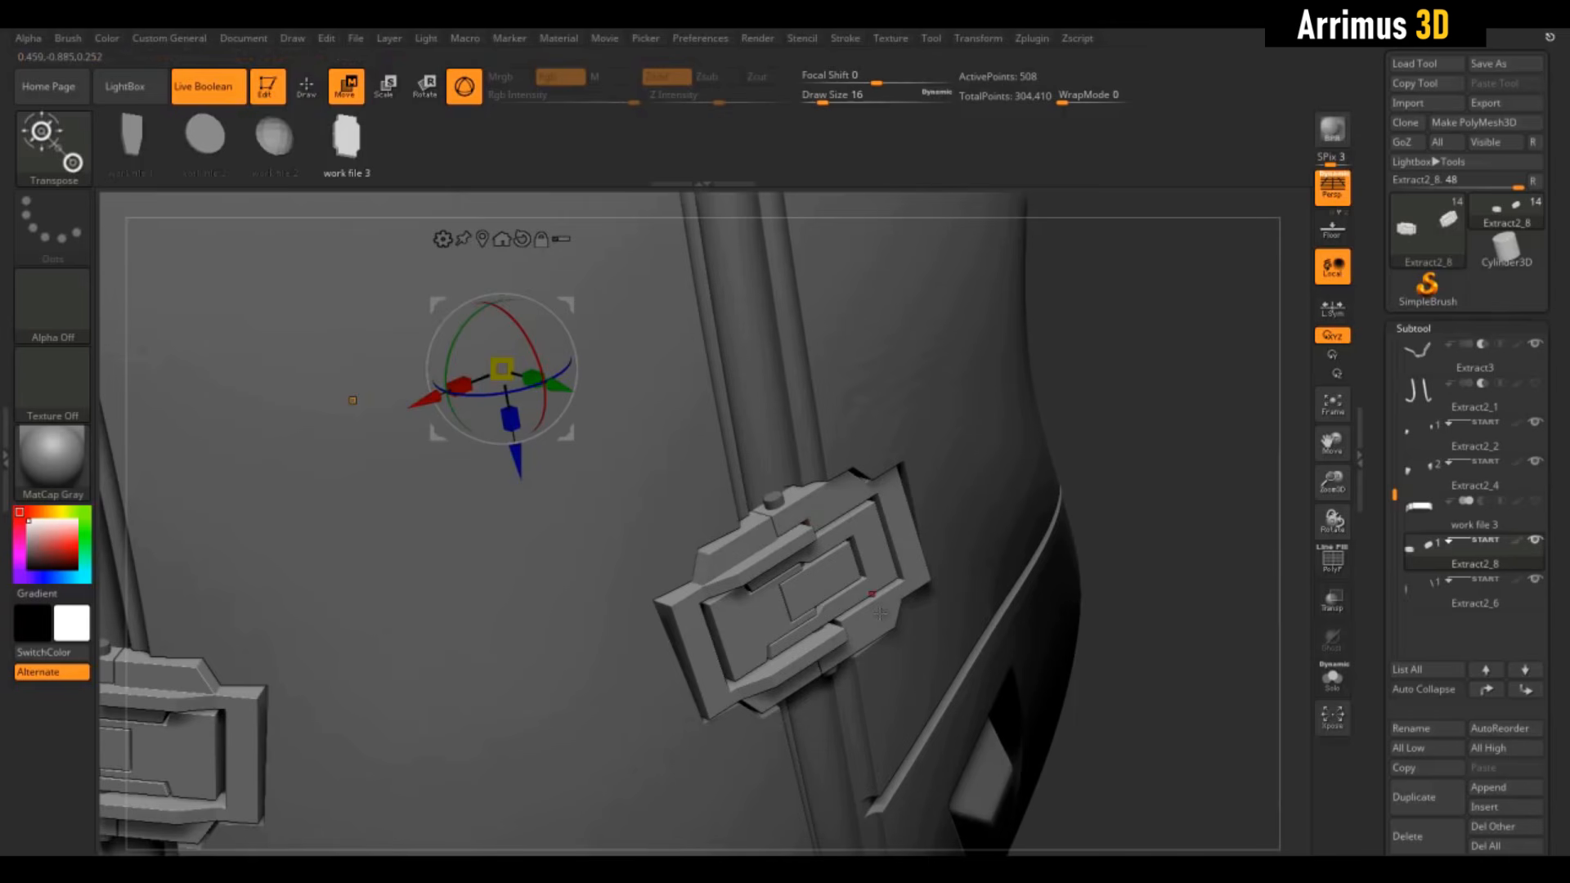
Nudge the buckle slightly higher and centre the Transpose gizmo on it
mouse_move(848, 517)
right_down()
mouse_move(907, 508)
mouse_move(854, 507)
right_up()
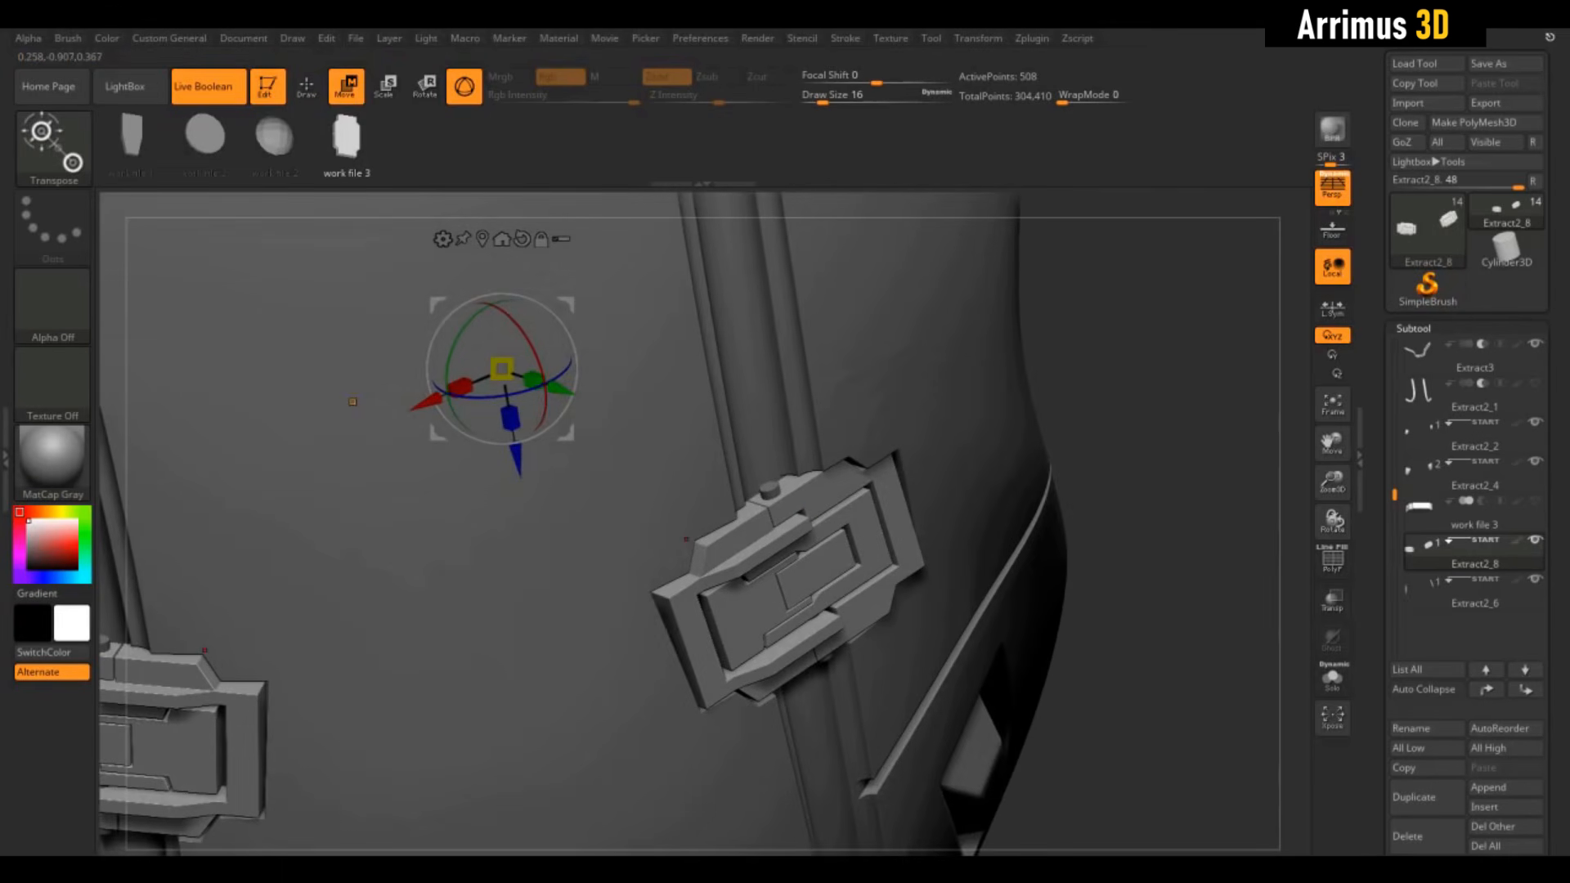
drag(1079, 372, 1014, 374)
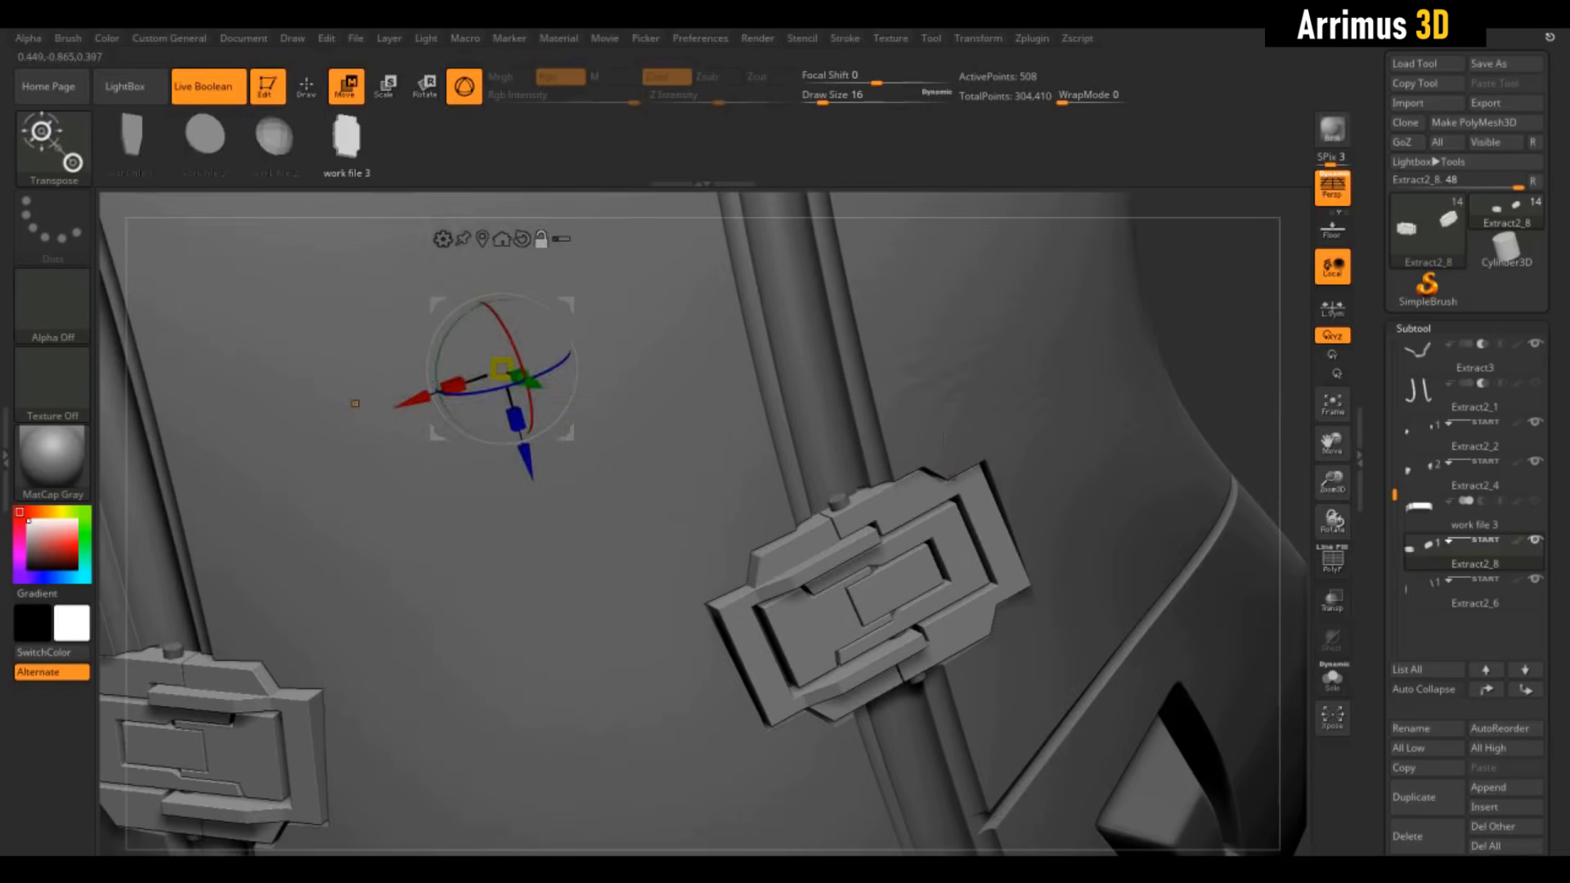
alt+click(896, 502)
alt+click(781, 559)
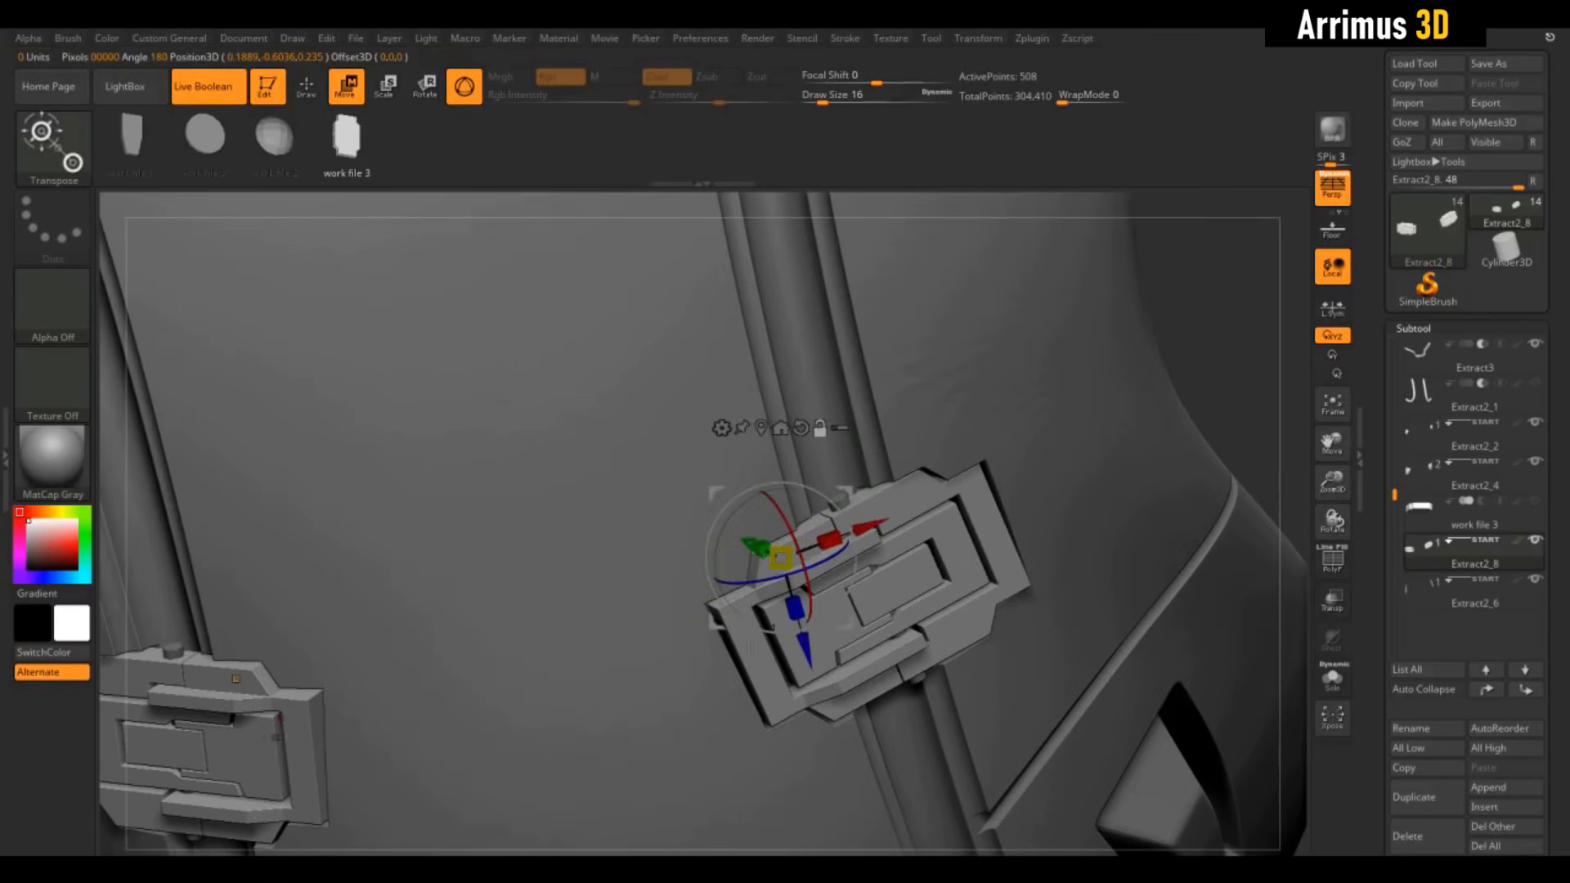
alt+click(743, 667)
drag(605, 601, 630, 566)
alt+click(787, 615)
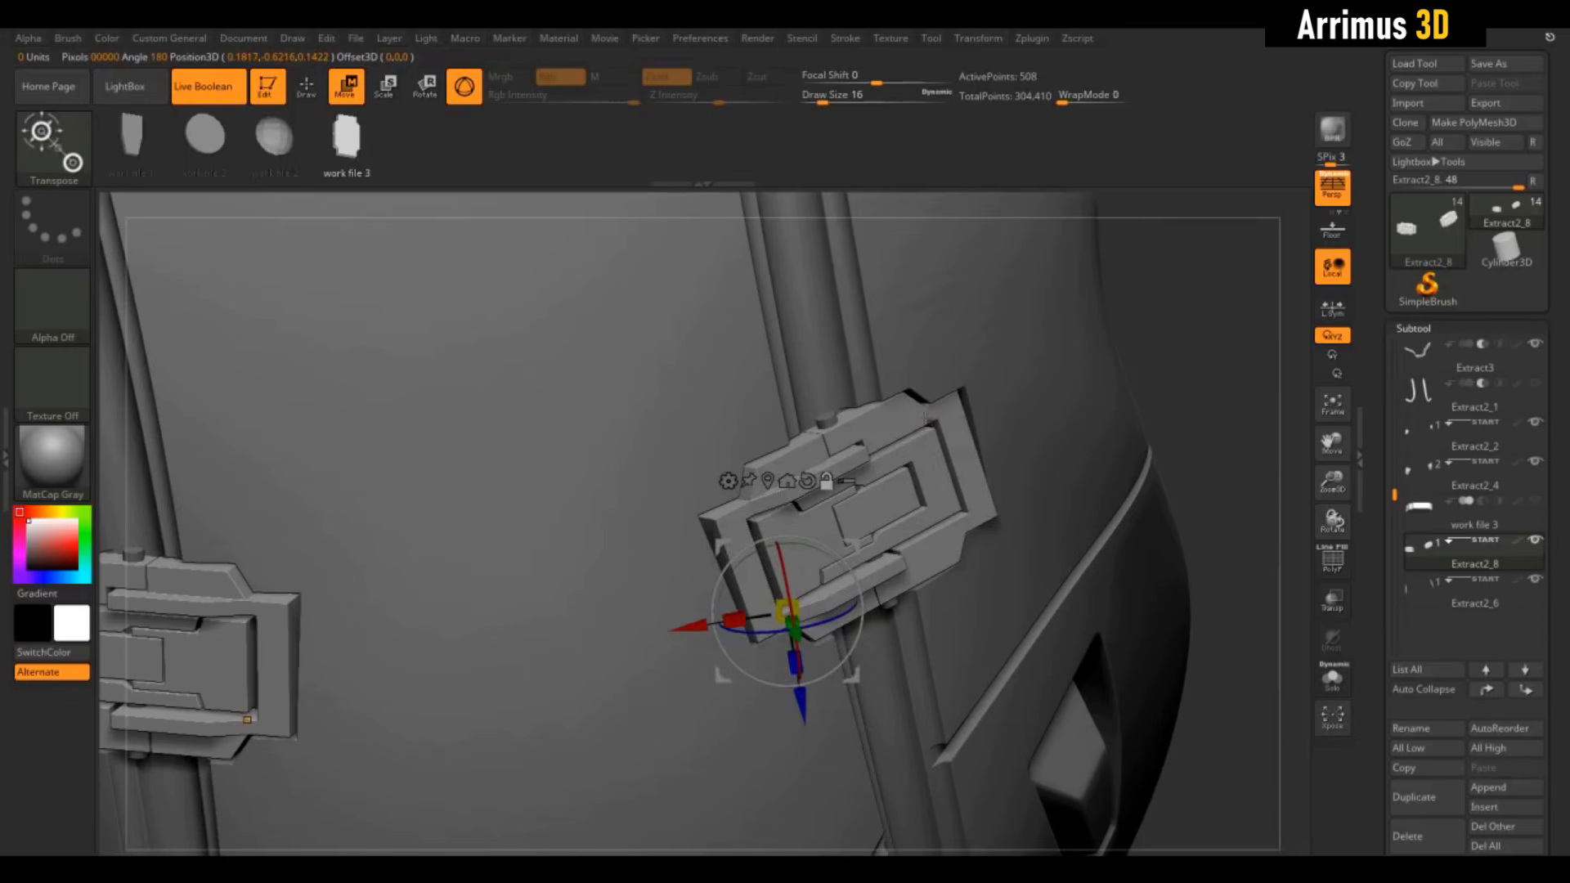
alt+click(897, 423)
alt+click(864, 499)
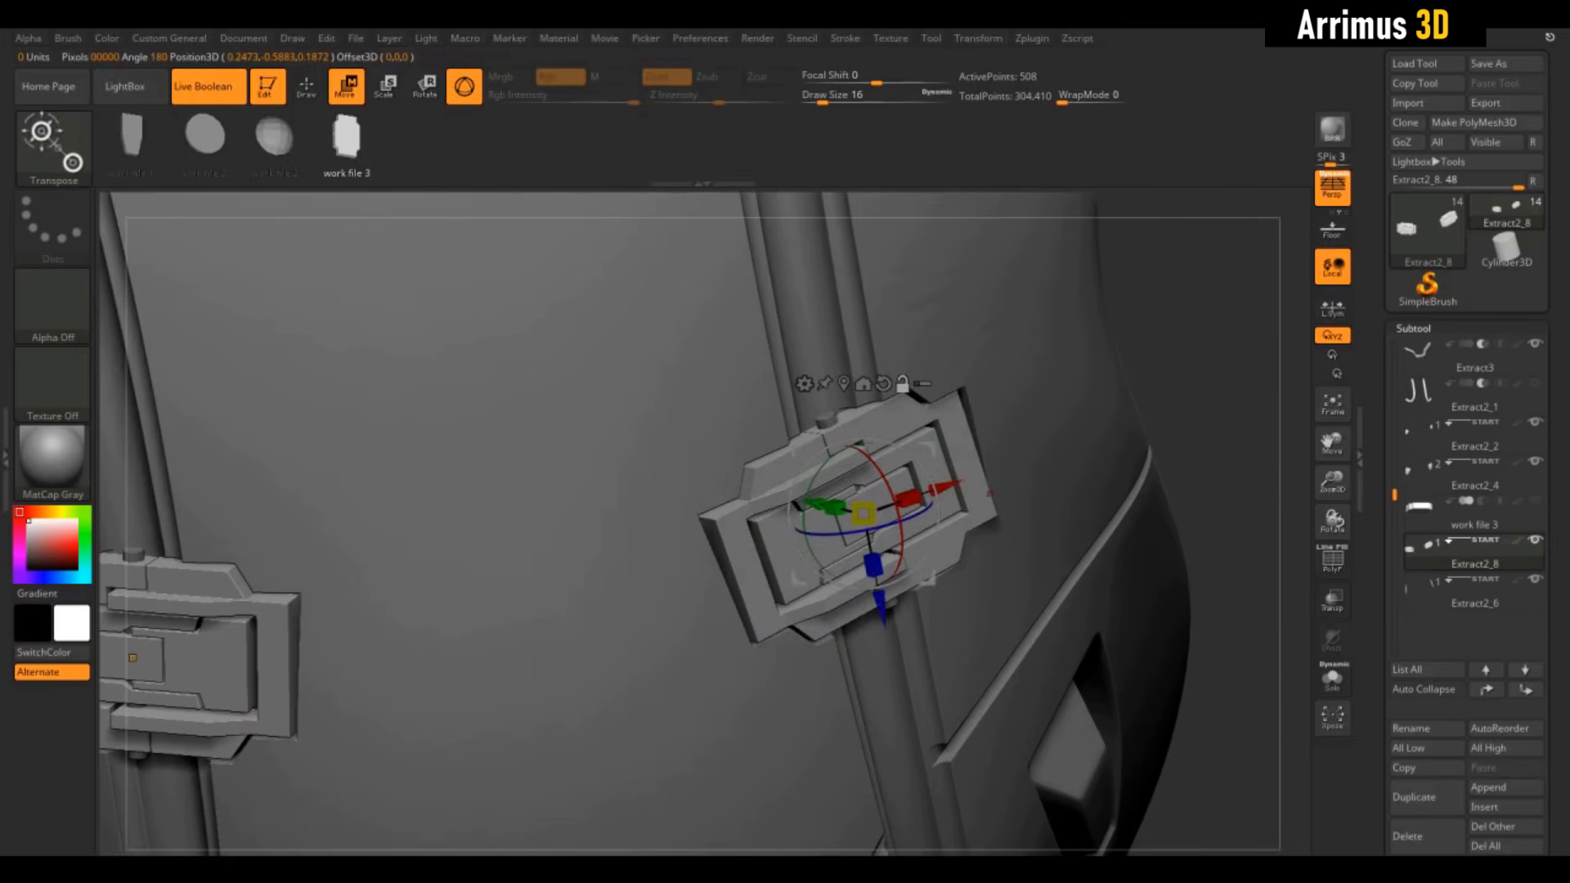
drag(1169, 341, 1008, 374)
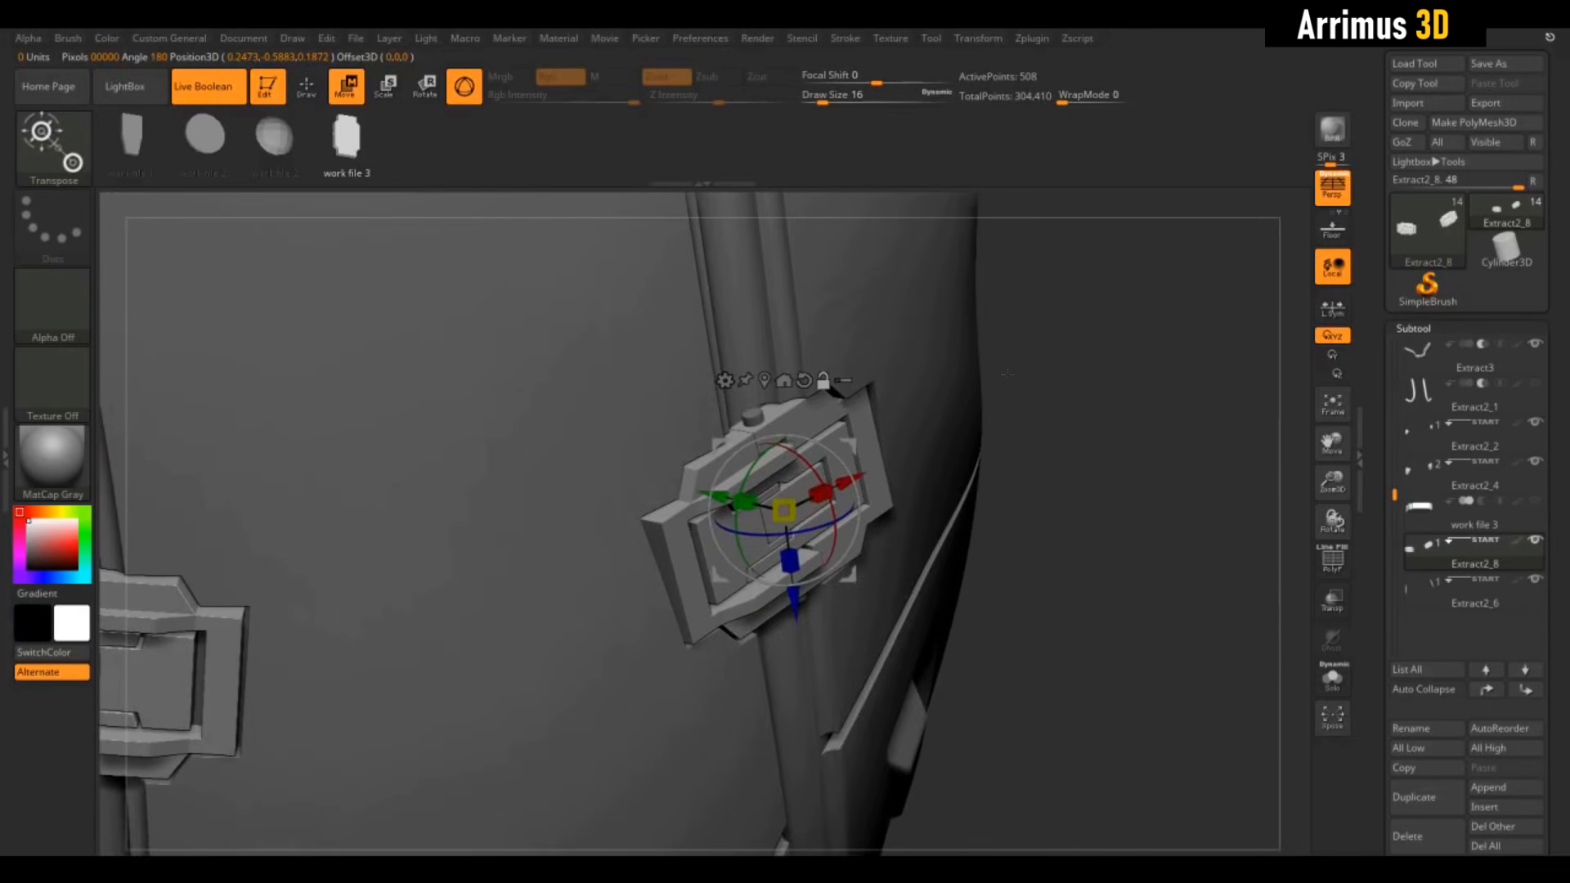
drag(1135, 466, 1129, 536)
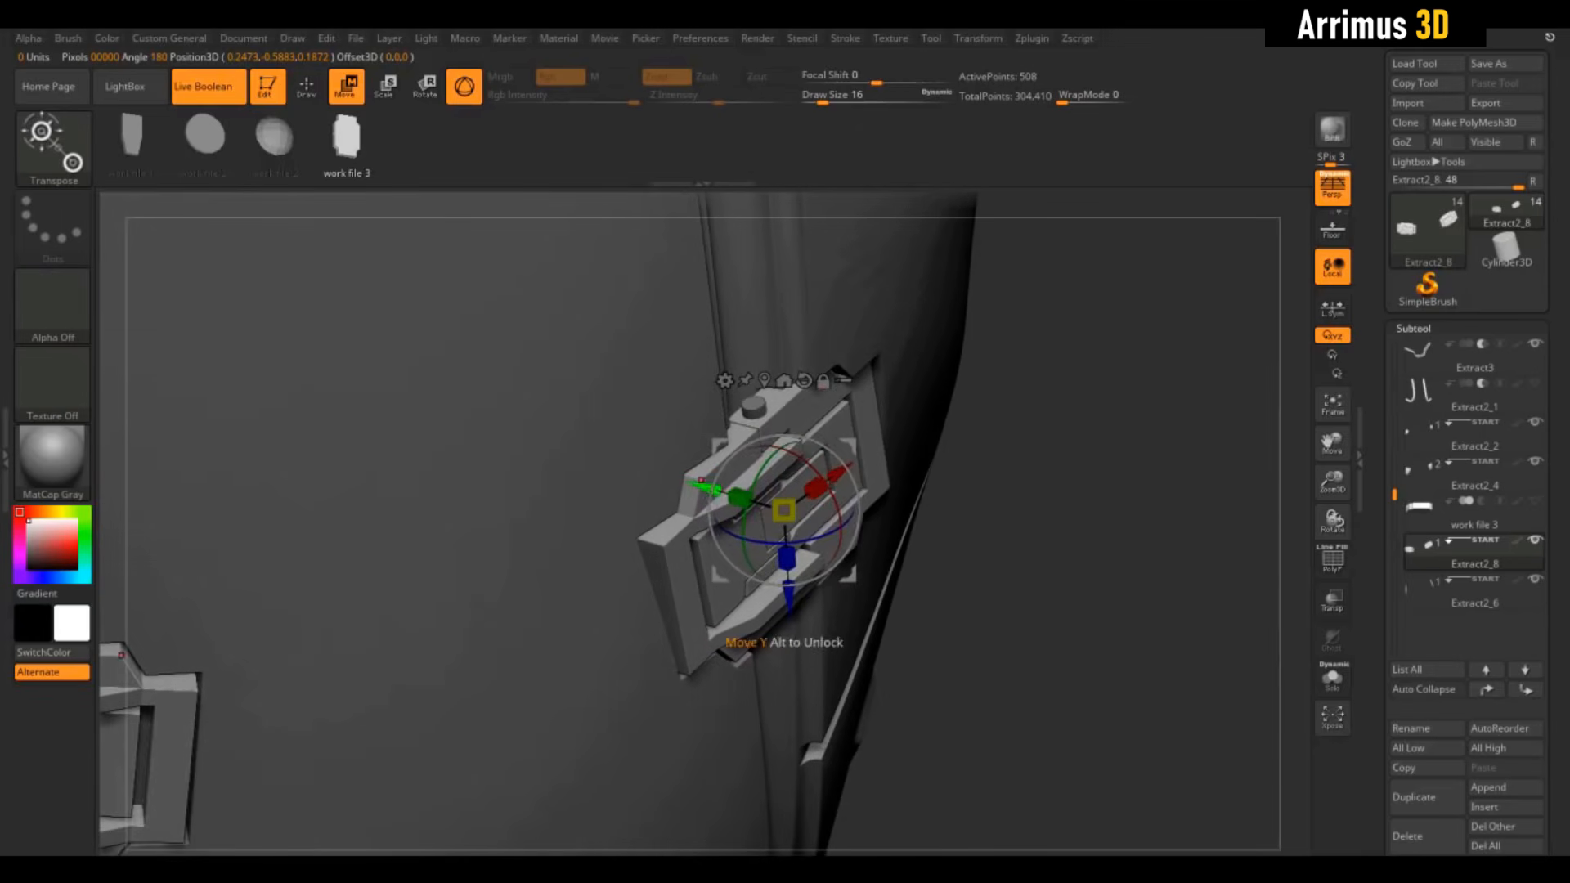
Scale the latch insert up and shift it right onto the right strap's pocket
drag(784, 510, 927, 545)
drag(1183, 343, 1154, 328)
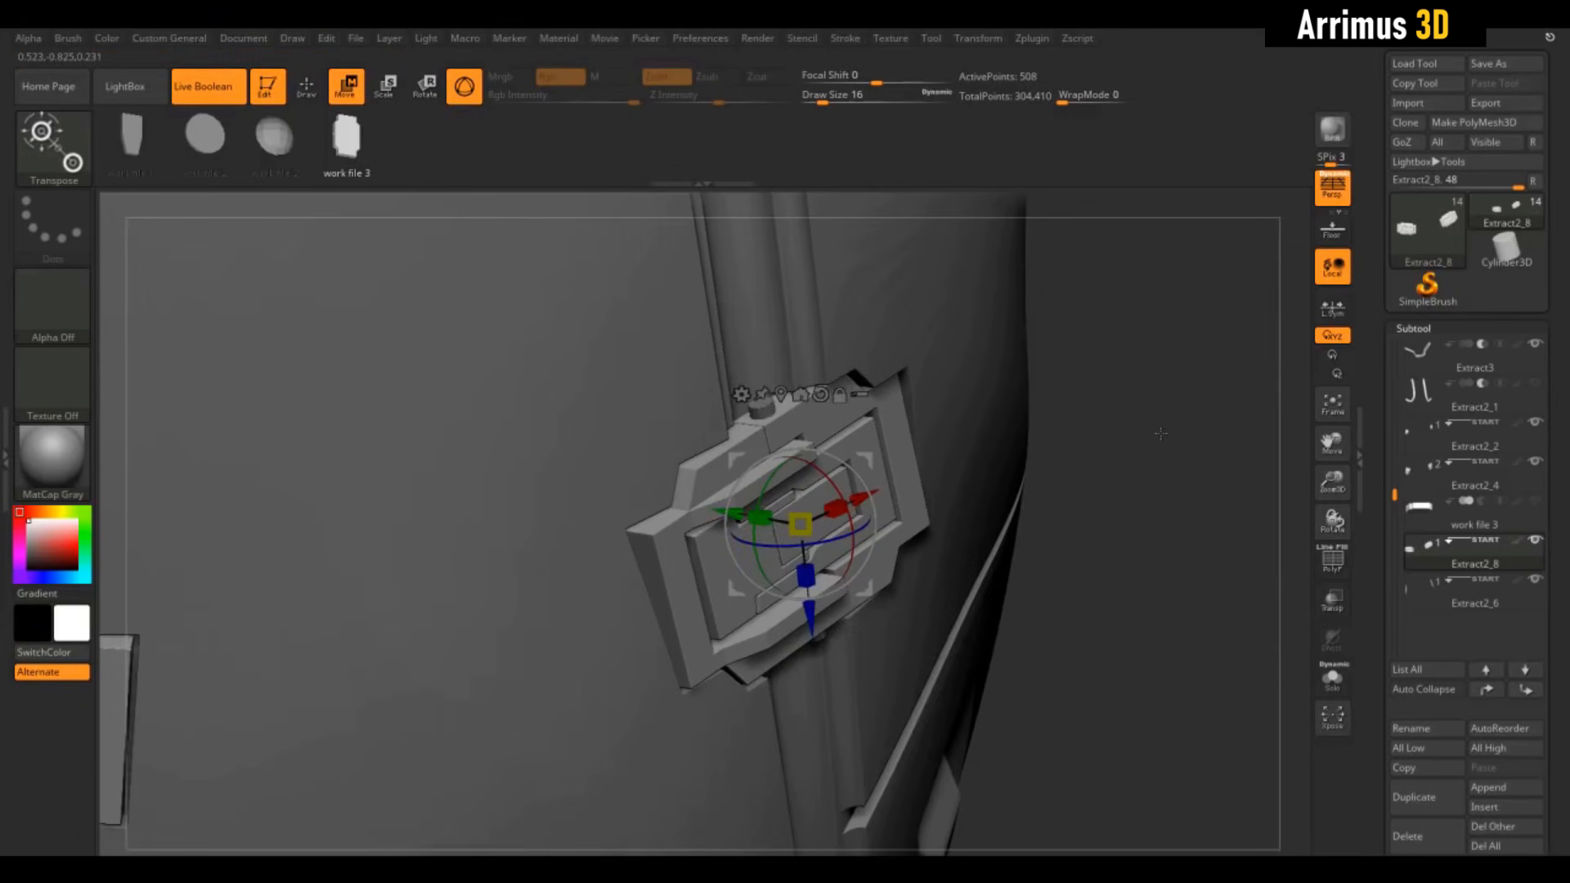
drag(1161, 434, 1164, 449)
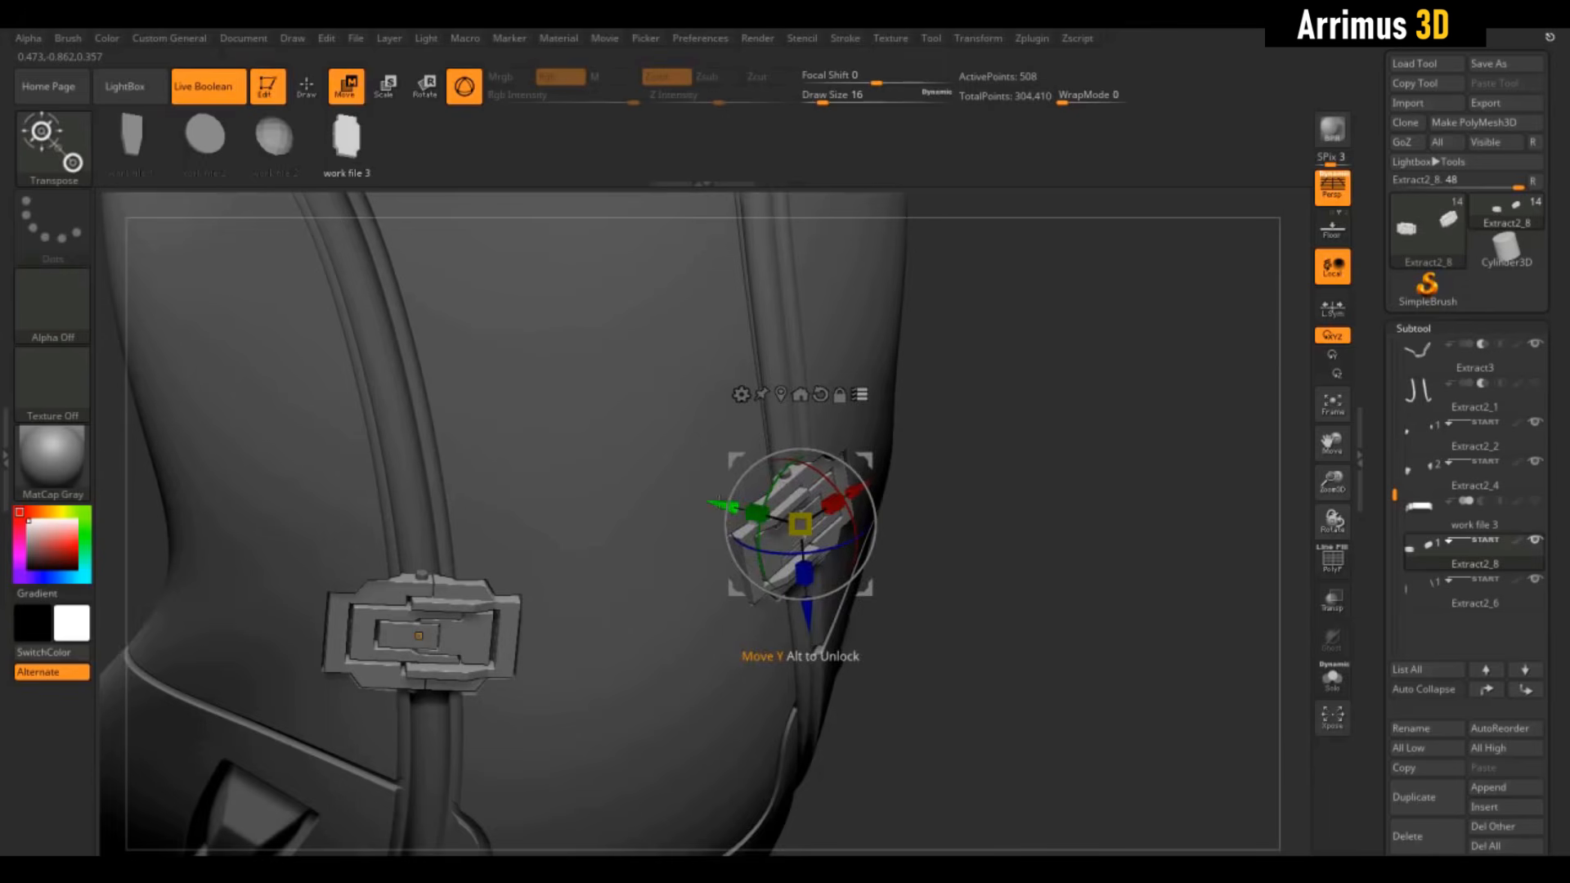
drag(723, 504, 857, 521)
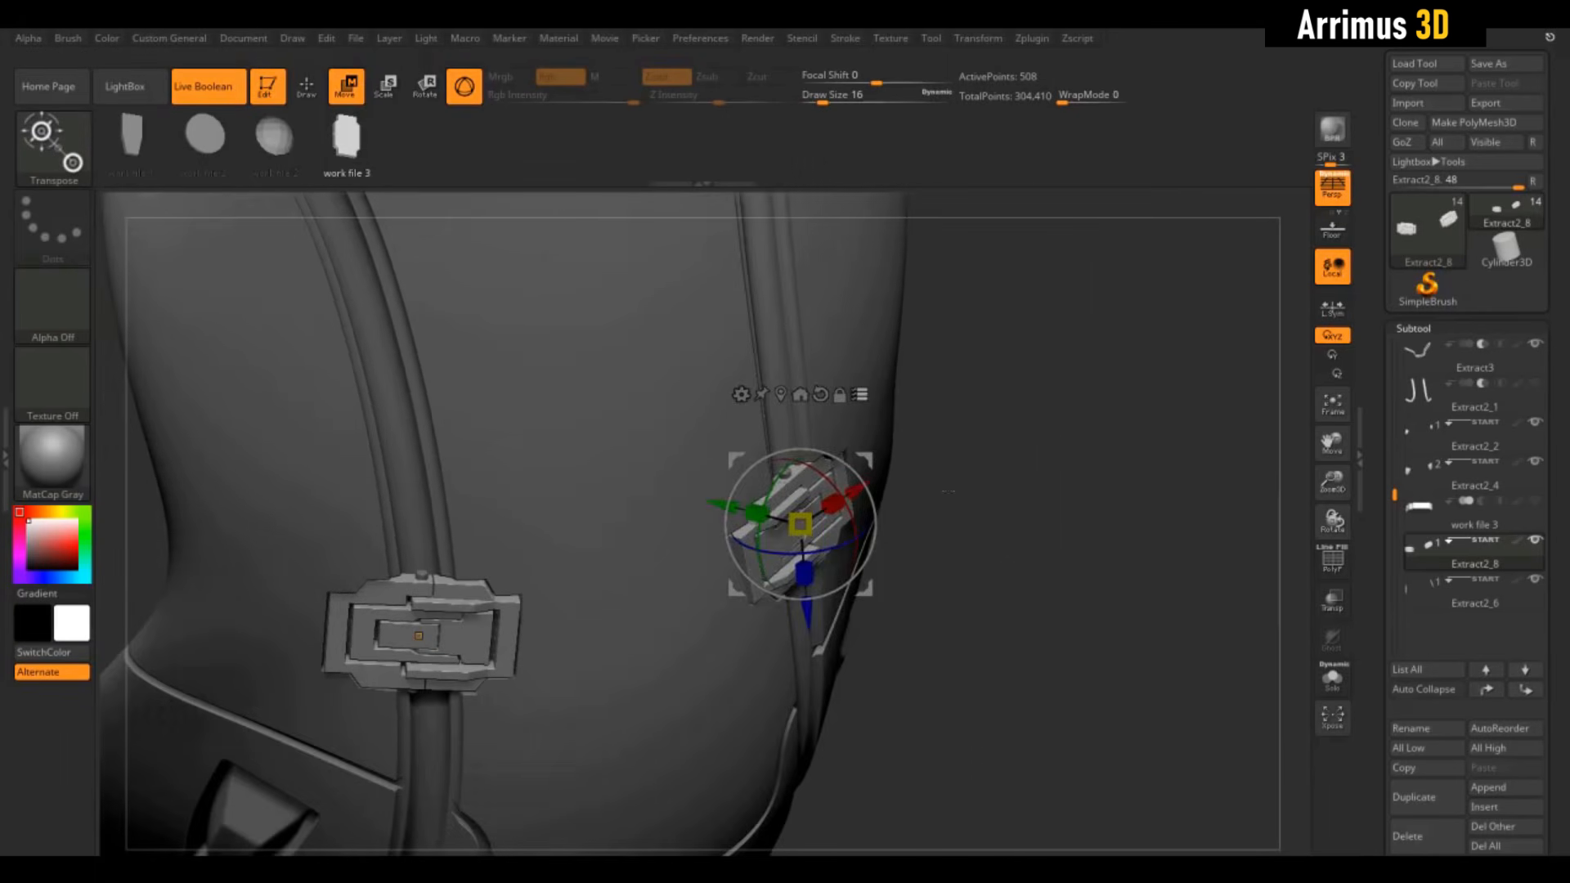
drag(949, 491, 936, 491)
mouse_move(1145, 494)
mouse_down()
mouse_move(1087, 494)
mouse_move(1086, 449)
mouse_move(1097, 507)
mouse_move(1145, 507)
mouse_move(1145, 458)
mouse_up()
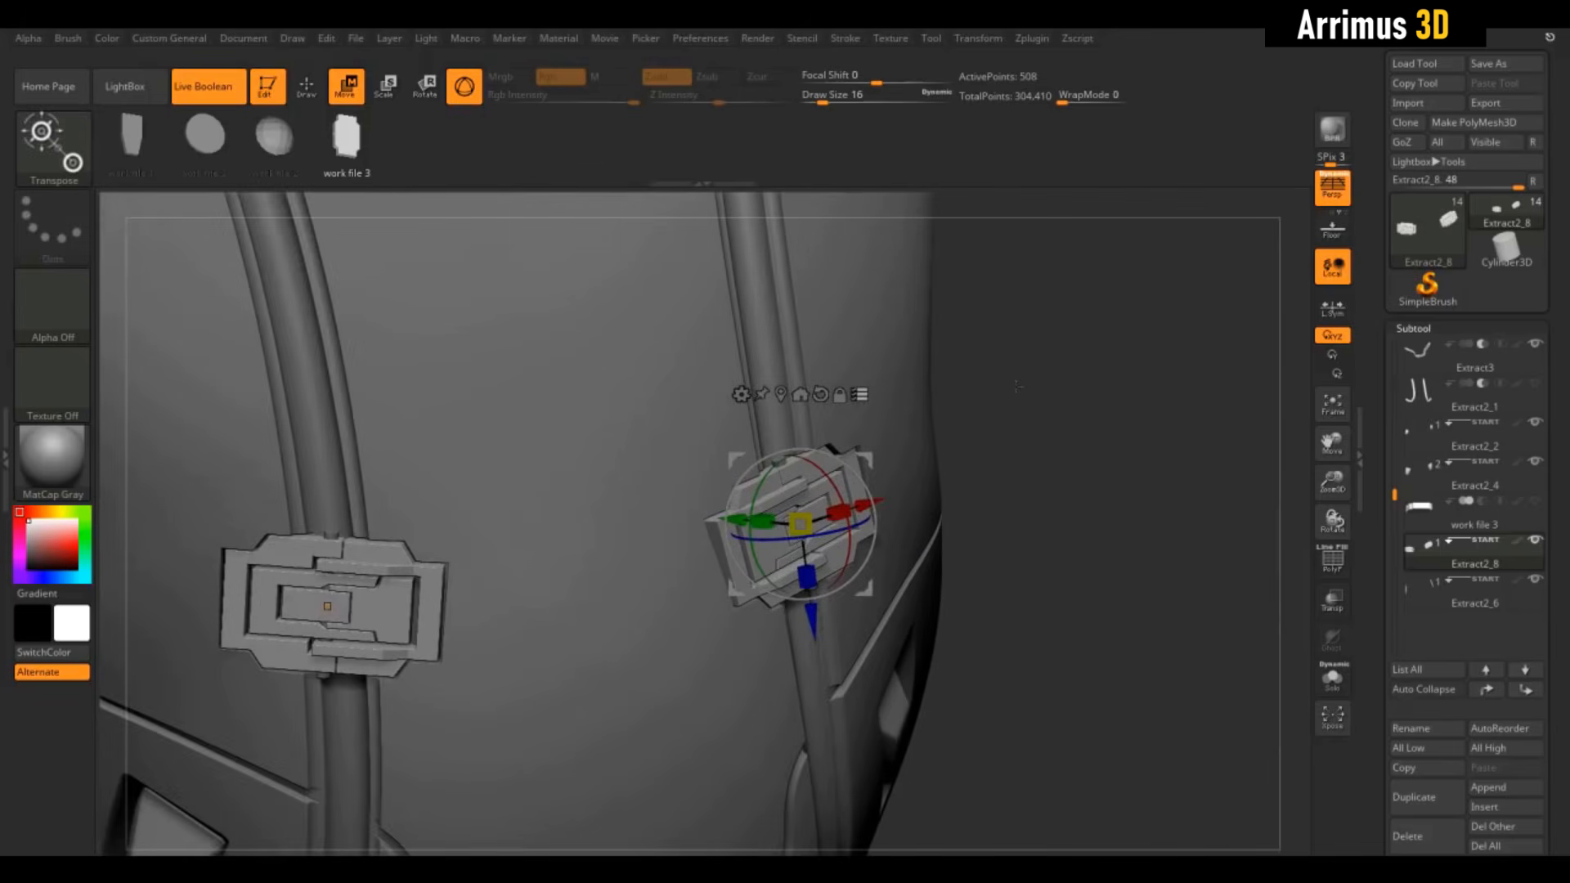
ctrl+shift+click(902, 323)
mouse_move(1023, 343)
alt+mouse_down()
mouse_move(1043, 525)
mouse_move(1043, 446)
mouse_move(986, 450)
mouse_move(985, 348)
mouse_move(985, 409)
mouse_move(1008, 378)
alt+mouse_up()
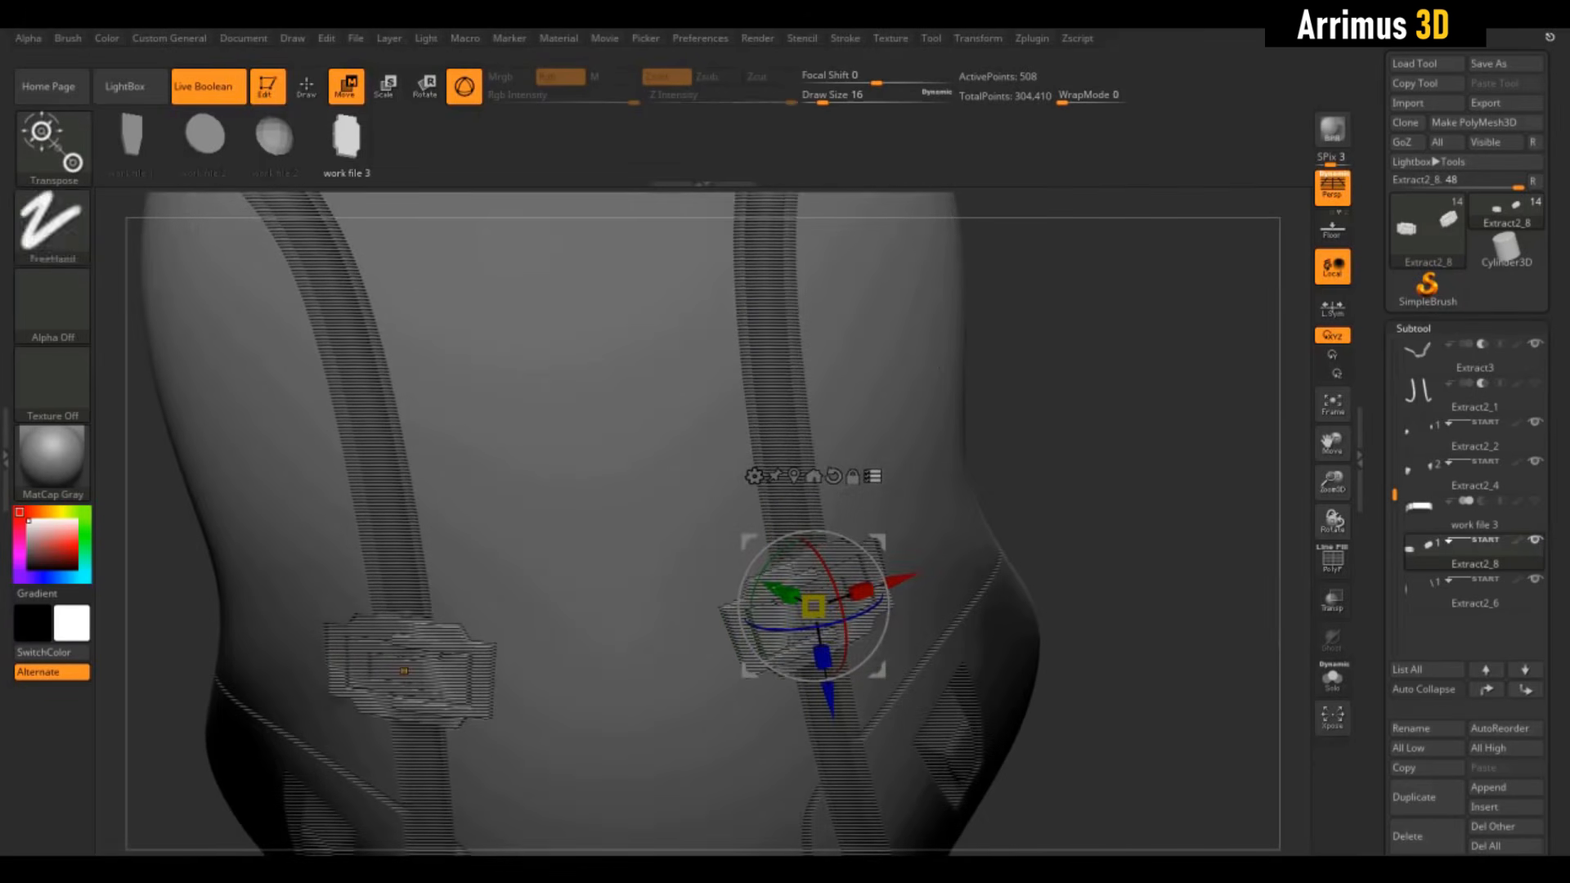
Toggle the body in and out of the subtool selection, inverting between body and straps
ctrl+shift+click(938, 361)
drag(1071, 524, 1006, 392)
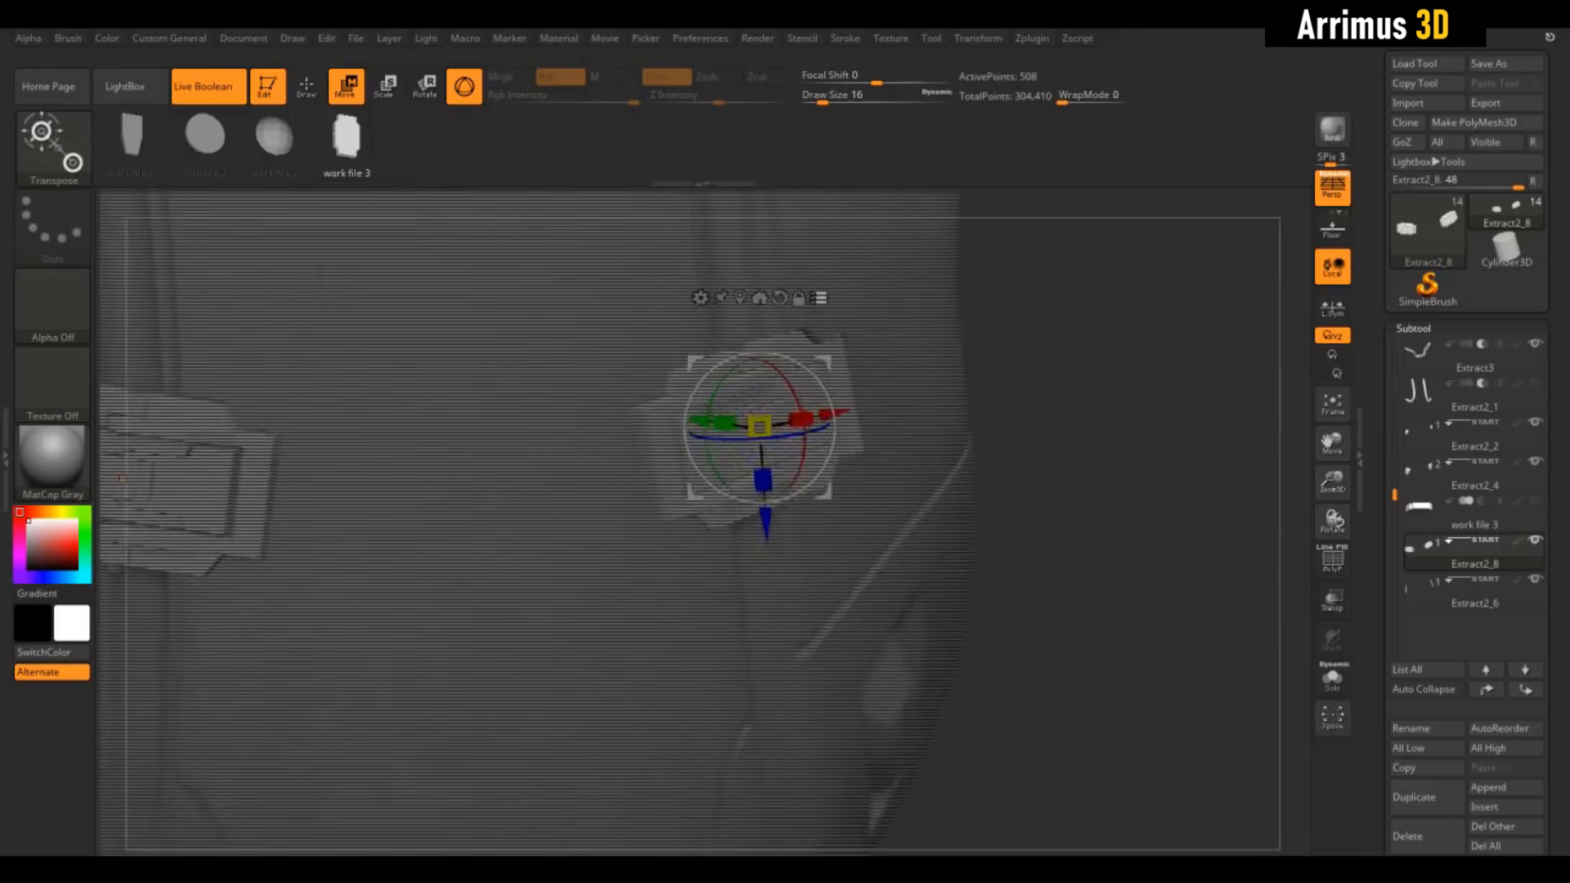
alt+drag(941, 204, 949, 399)
ctrl+shift+click(909, 391)
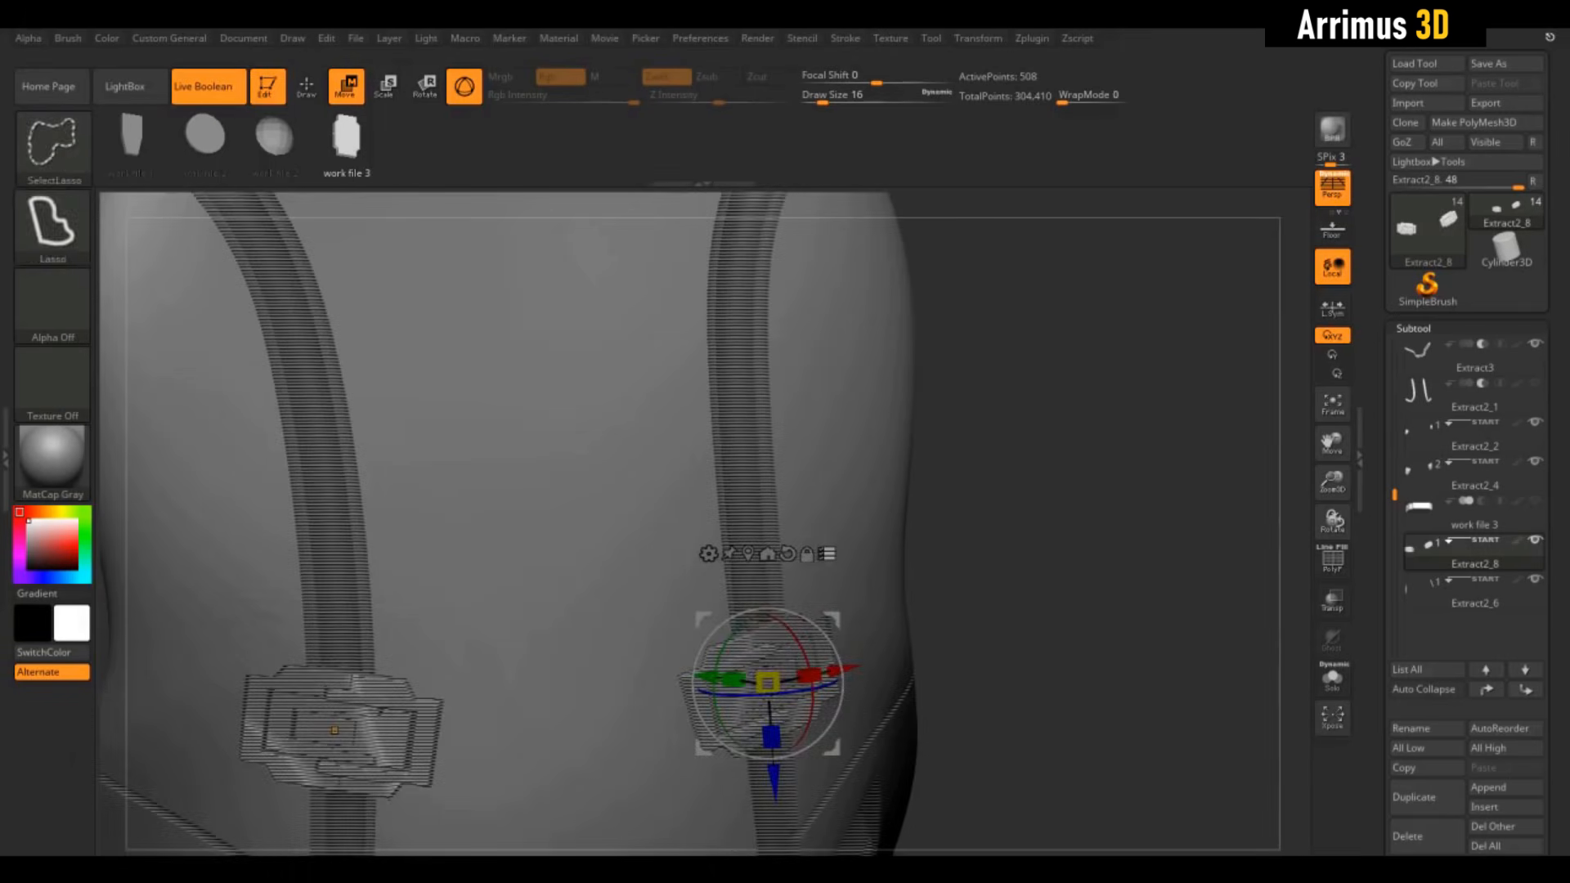
mouse_move(1051, 488)
mouse_down()
mouse_move(1015, 497)
mouse_move(1069, 483)
mouse_up()
ctrl+shift+click(1016, 496)
ctrl+shift+click(909, 450)
ctrl+shift+click(890, 430)
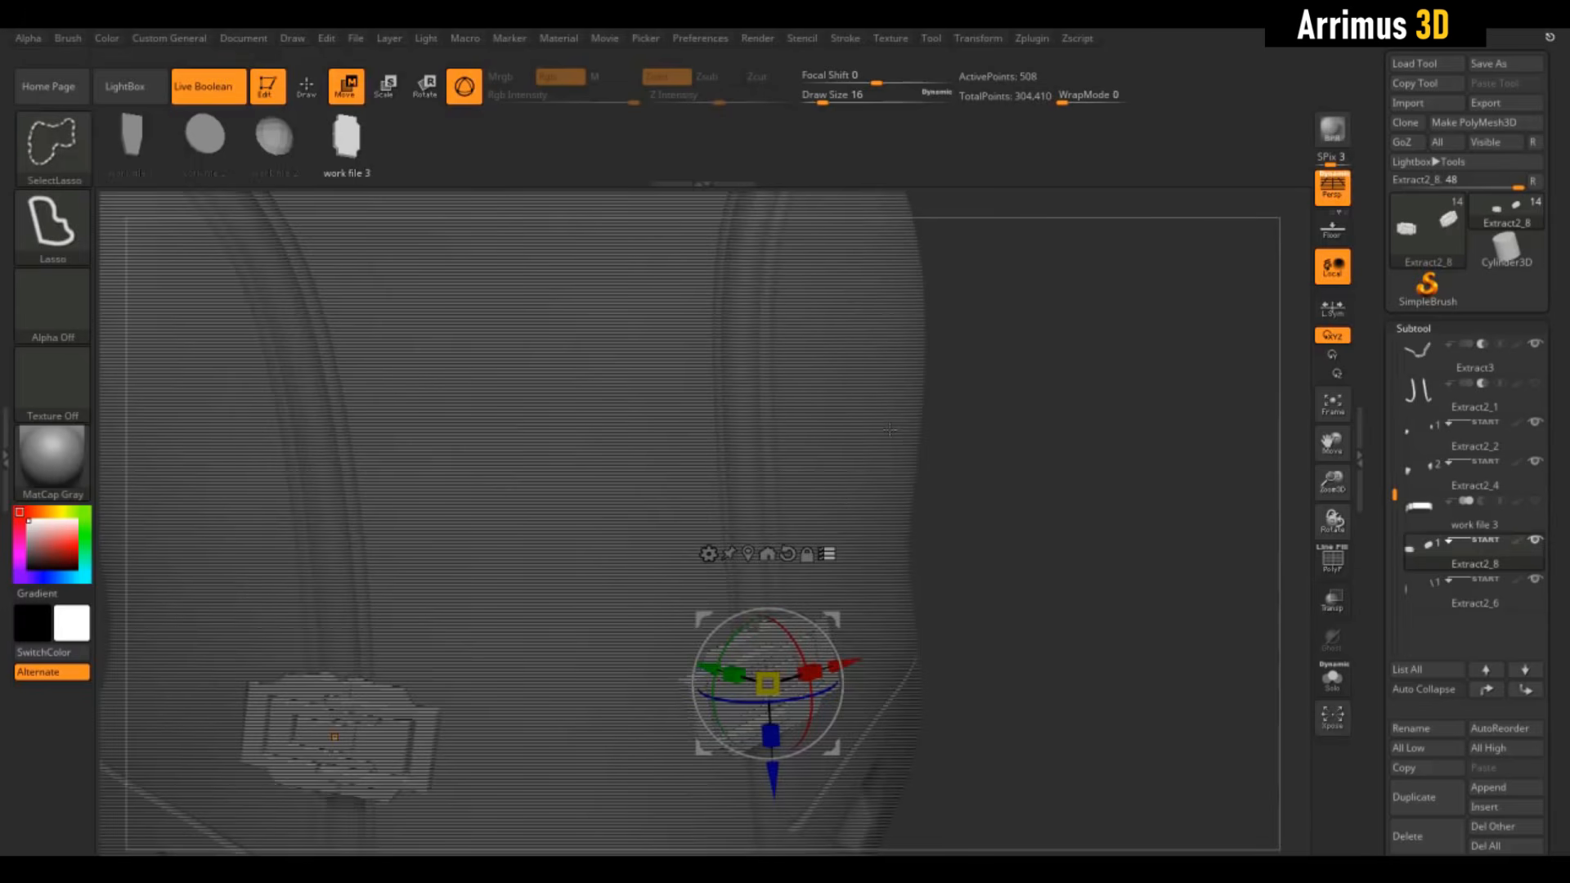
ctrl+shift+click(891, 434)
alt+drag(1040, 623, 1055, 451)
Lasso-select the straps and latch parts, then undo a stray Move Y drag of the latch
key(ctrl+shift)
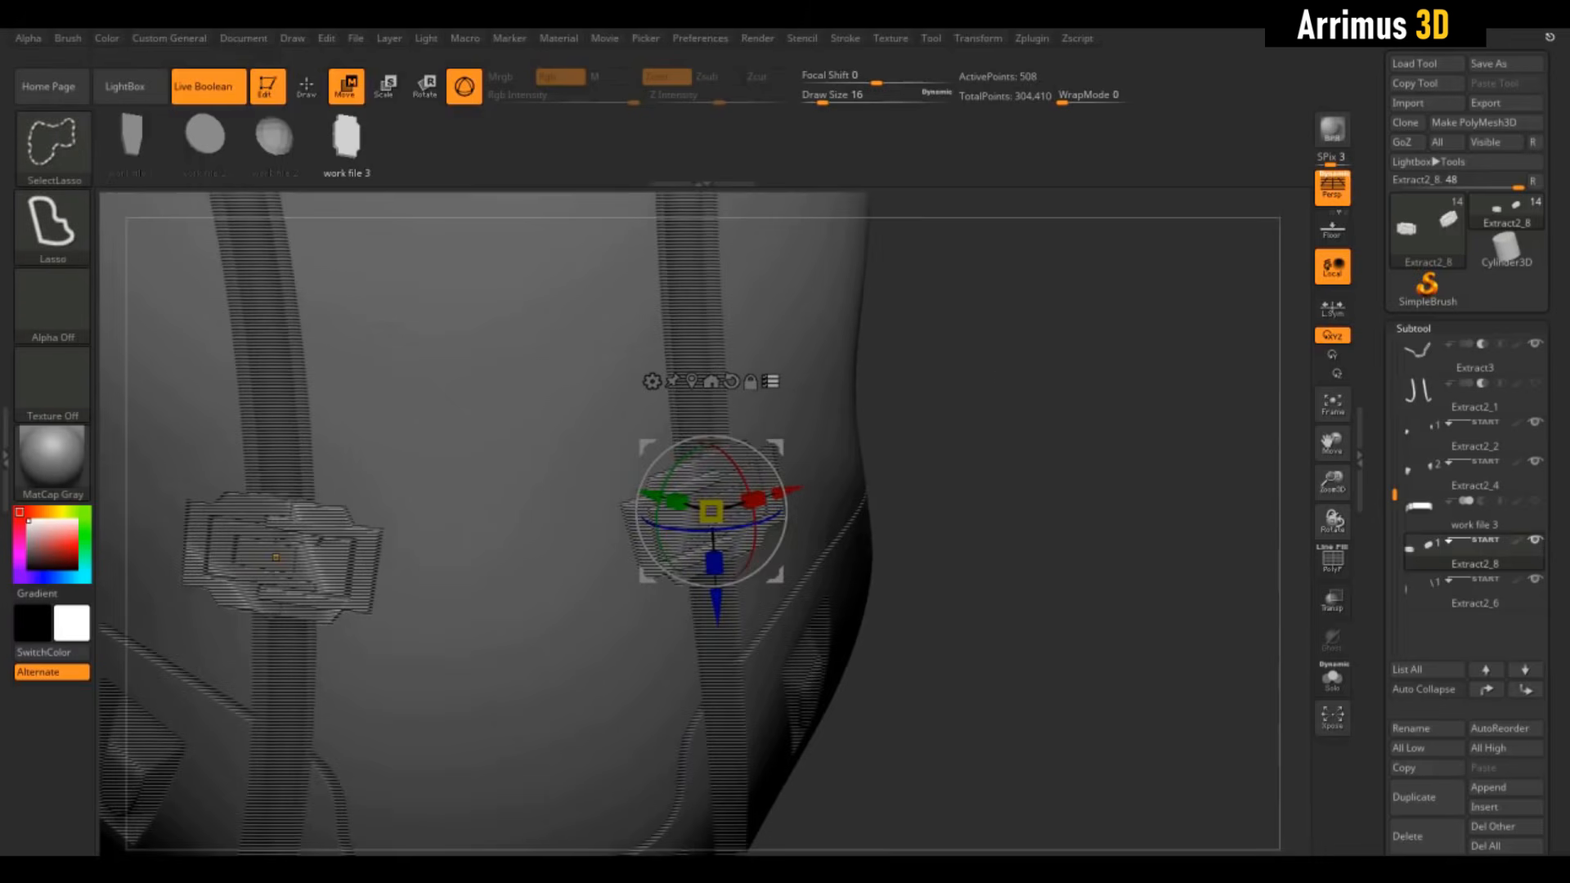
ctrl+shift+click(999, 381)
mouse_move(1014, 442)
mouse_down()
mouse_move(915, 421)
mouse_move(1026, 445)
mouse_move(1027, 459)
mouse_move(993, 409)
mouse_up()
ctrl+shift+click(1006, 386)
key(ctrl+shift)
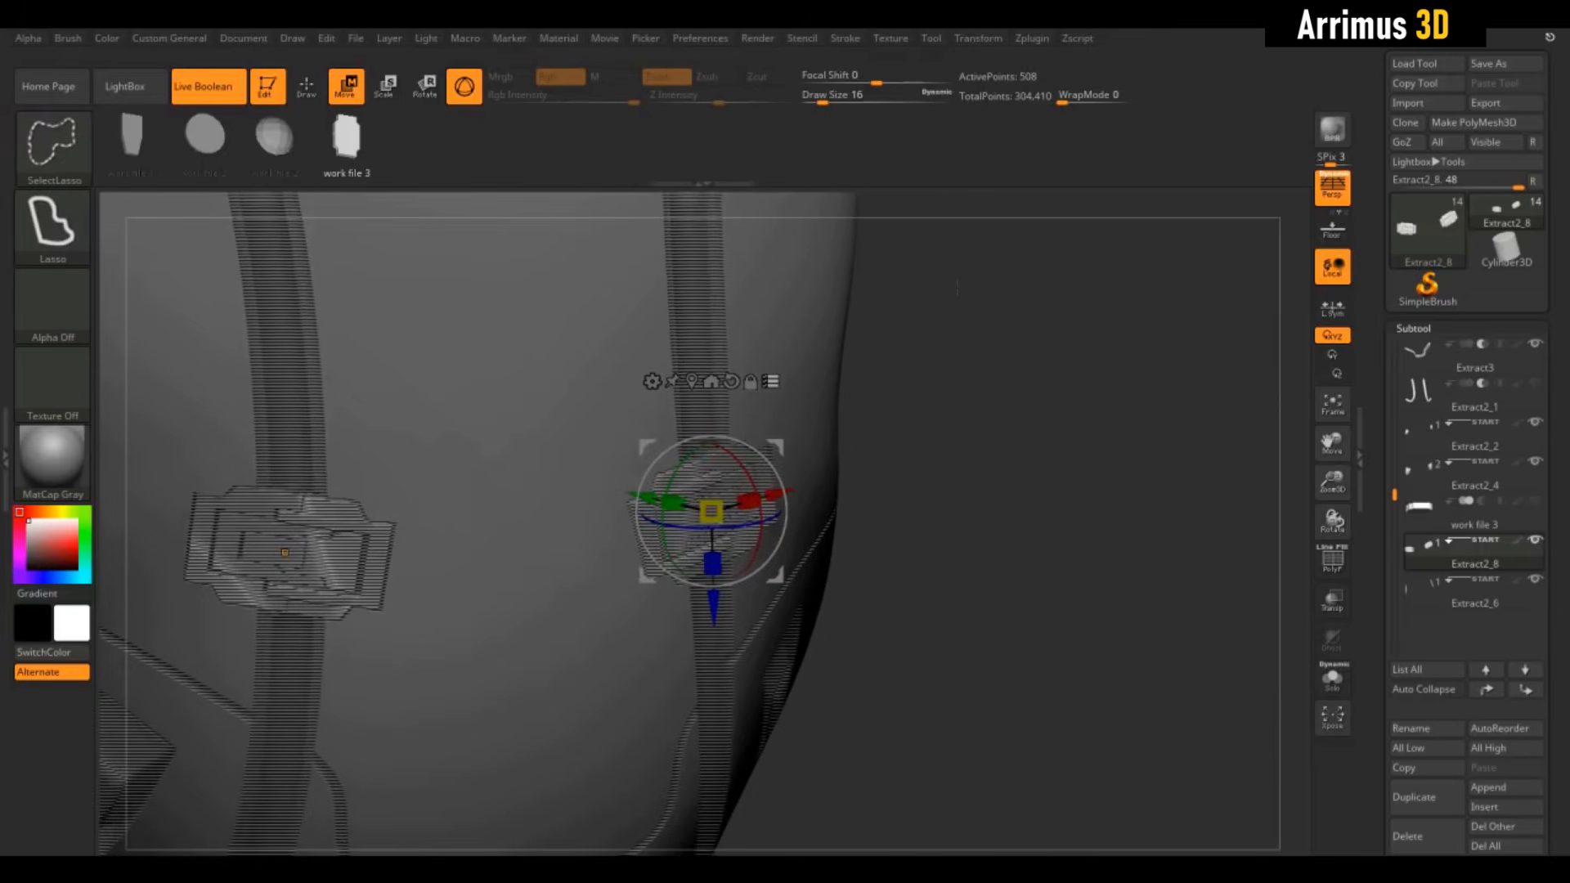
ctrl+shift+drag(1081, 500, 1084, 507)
mouse_move(990, 511)
mouse_down()
mouse_move(912, 514)
mouse_move(986, 525)
mouse_up()
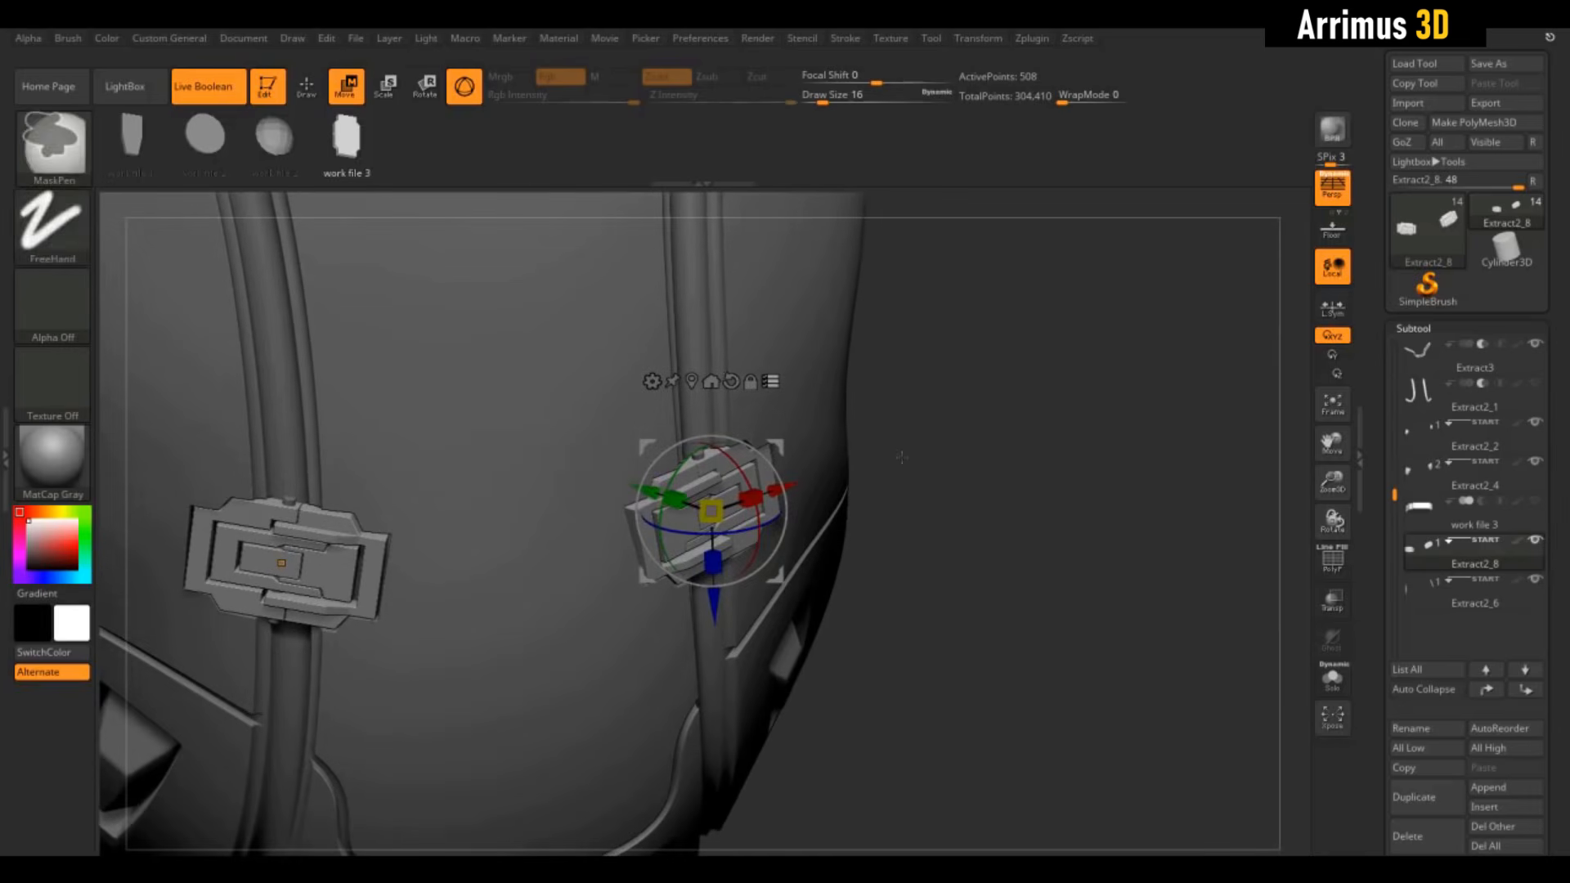
ctrl+shift+click(962, 445)
drag(965, 470, 1001, 481)
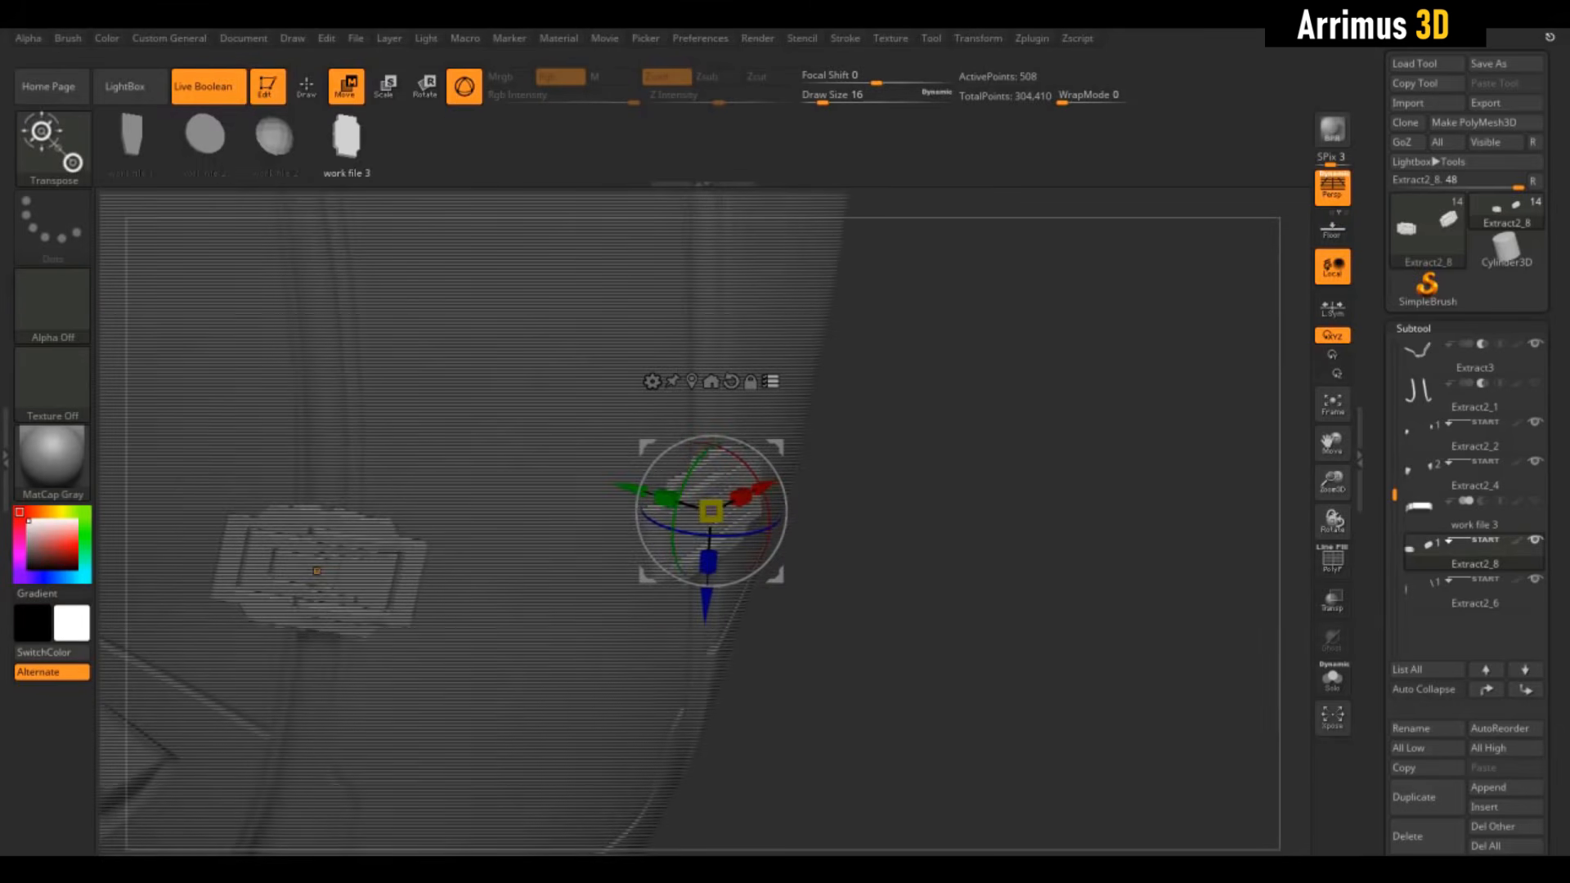
drag(636, 489, 711, 511)
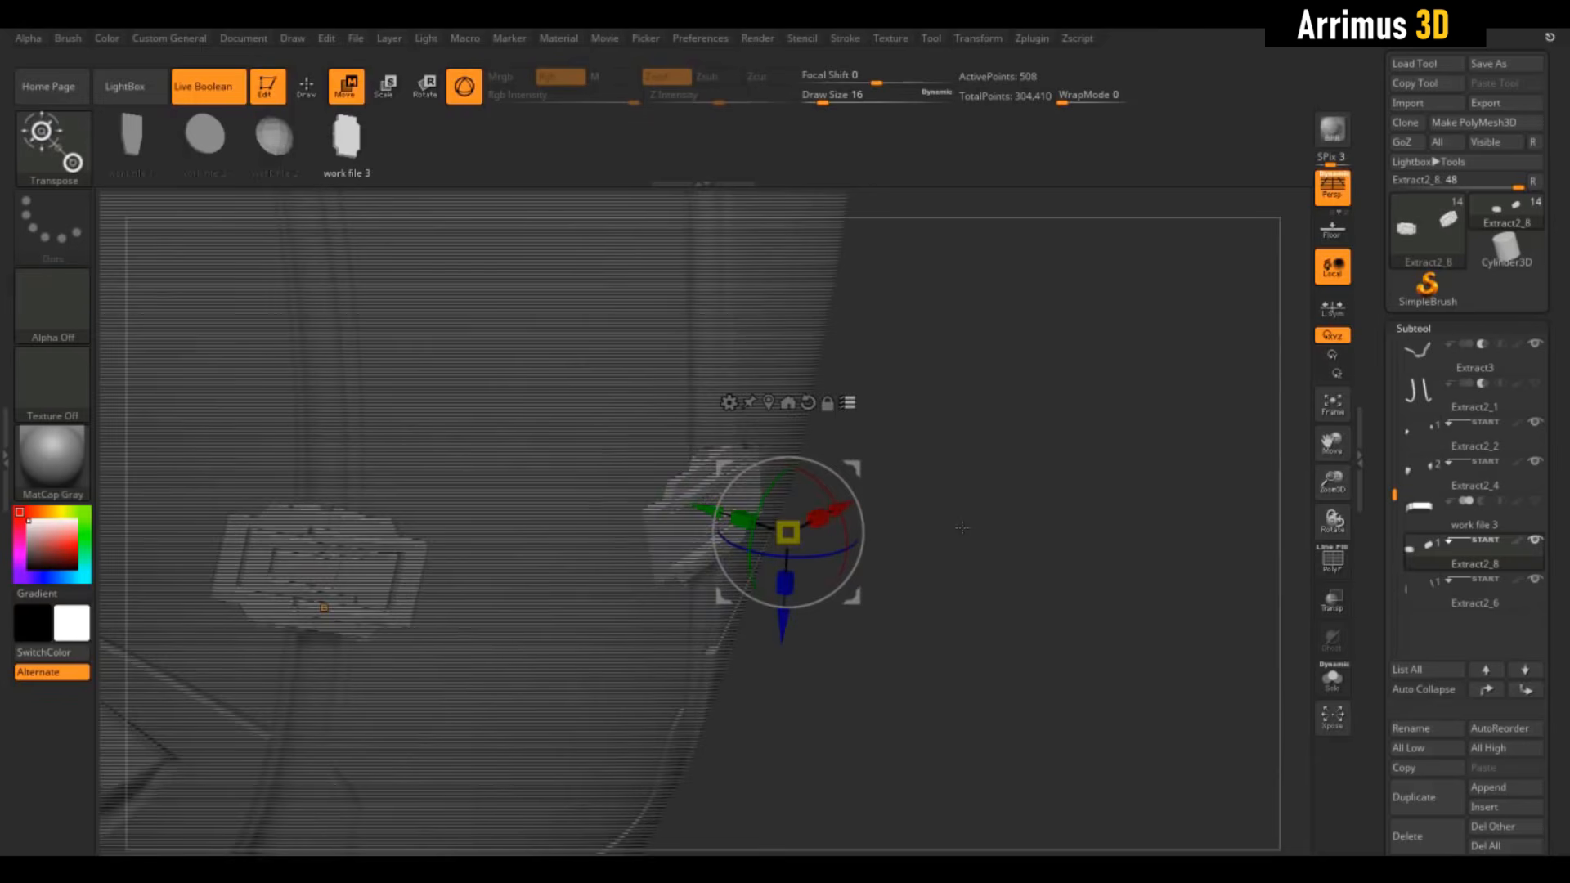
key(ctrl+z)
mouse_move(971, 527)
mouse_down()
mouse_move(937, 523)
mouse_move(1032, 588)
mouse_move(1033, 612)
mouse_move(1001, 585)
mouse_move(1032, 638)
mouse_up()
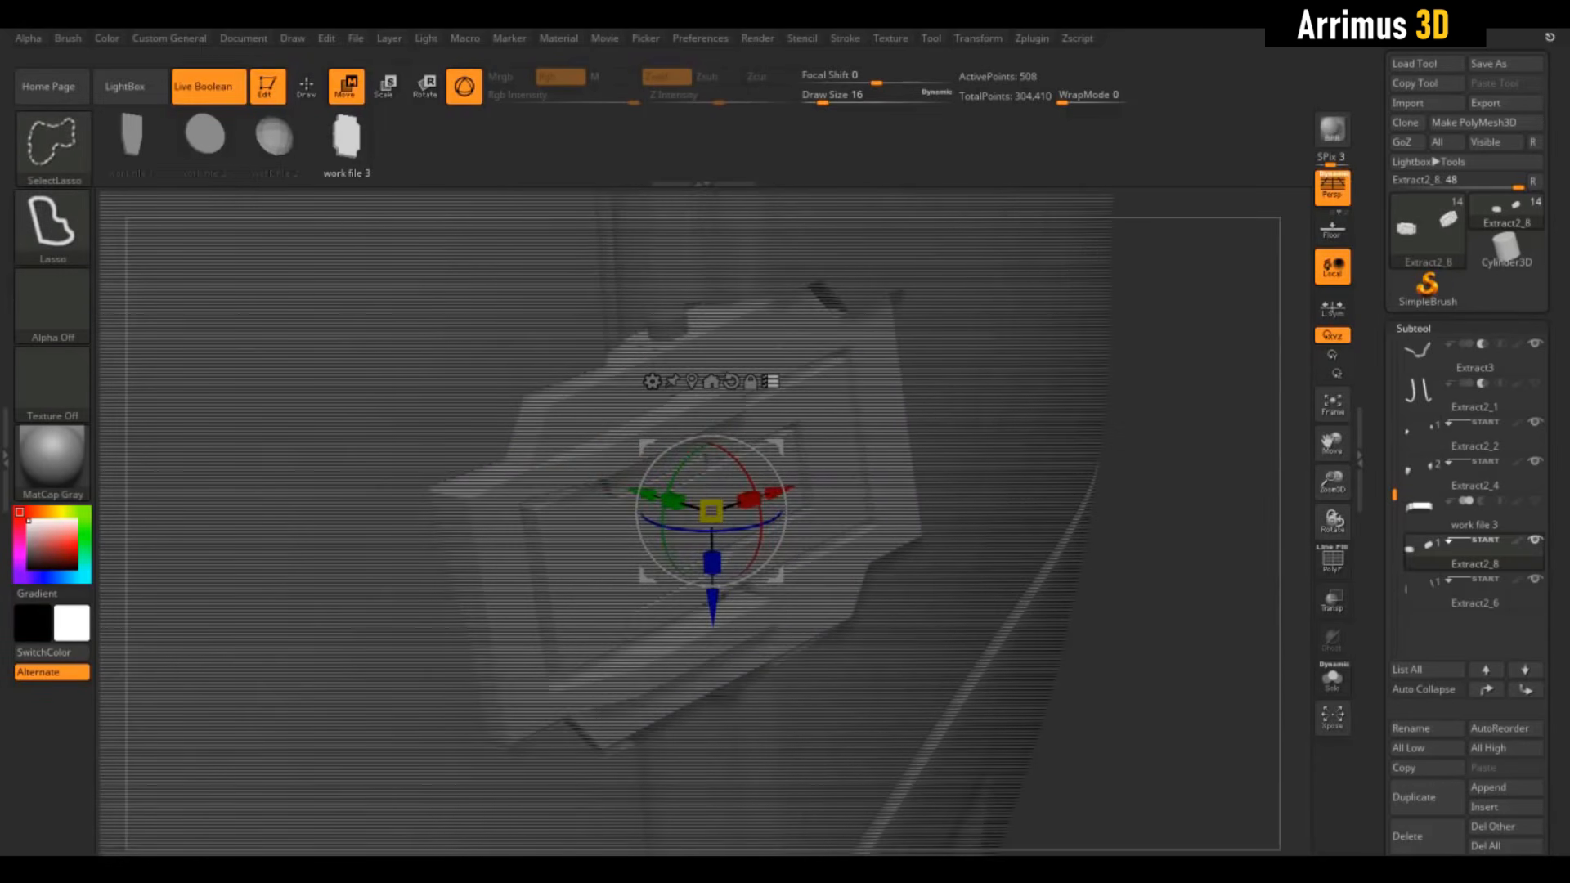
Slide the right latch insert along its axis to test the position, then undo the slide
ctrl+shift+click(826, 564)
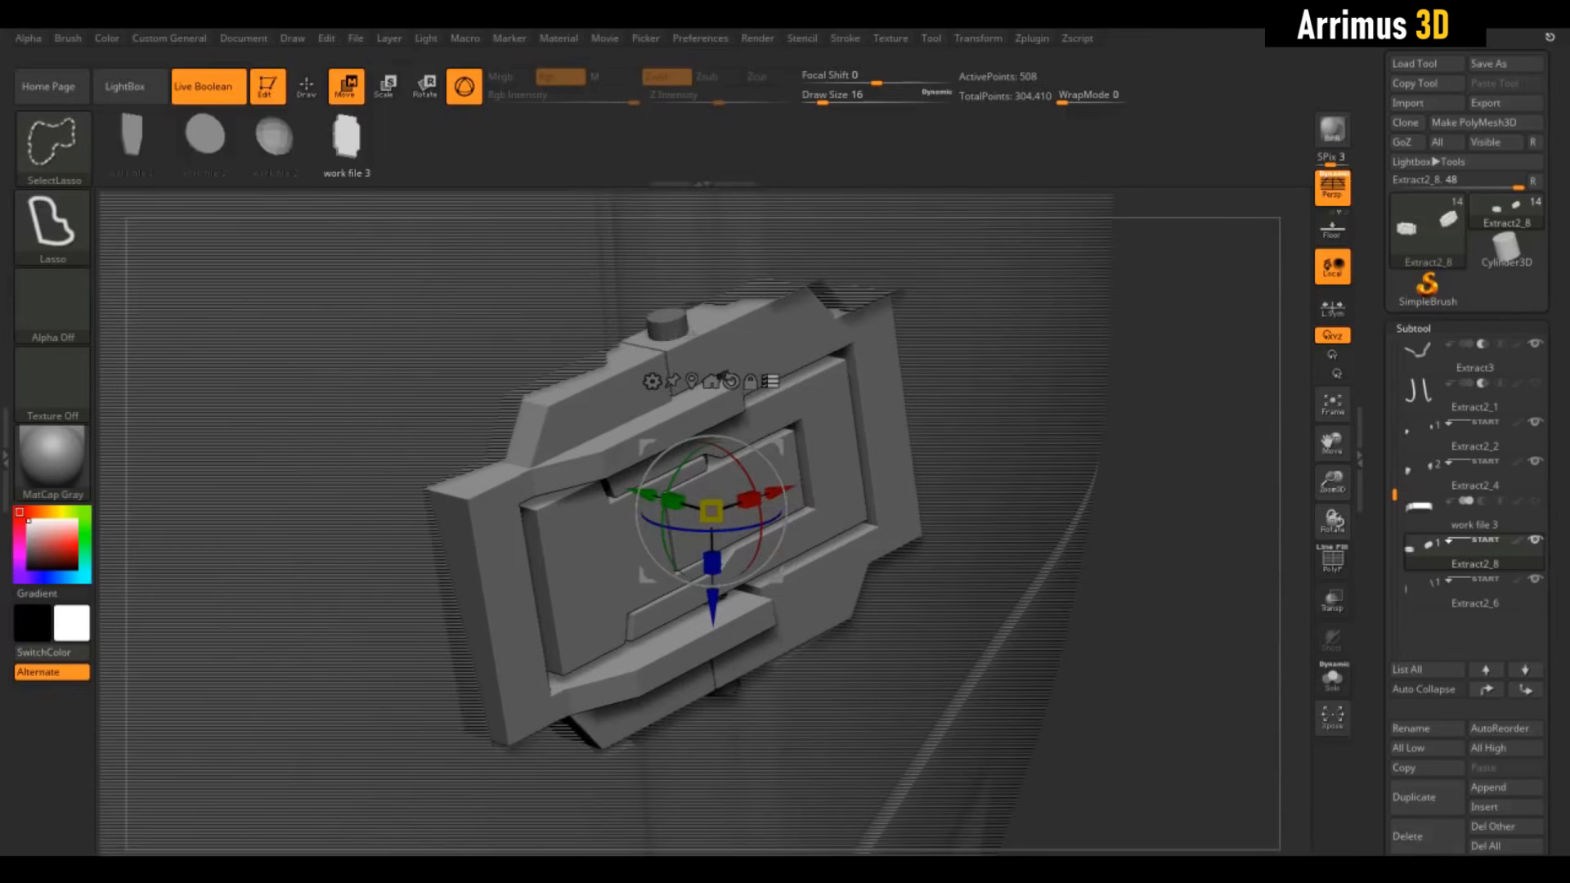
drag(1032, 588, 986, 585)
drag(634, 490, 851, 491)
drag(1145, 564, 1186, 566)
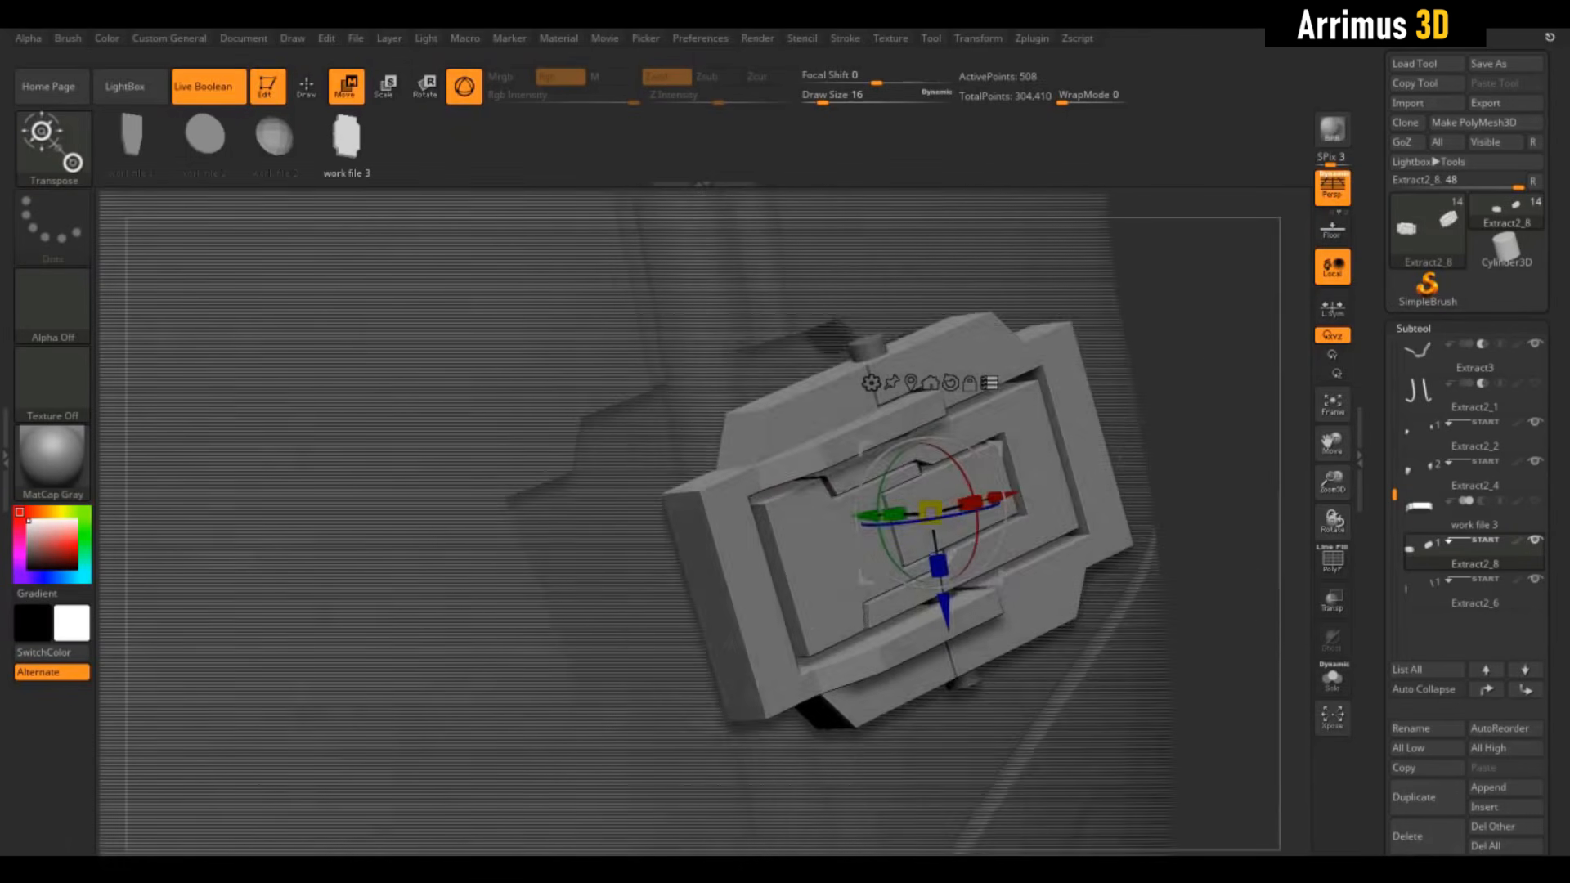
drag(1120, 461, 1071, 458)
alt+drag(1210, 458, 1070, 464)
mouse_move(1226, 327)
mouse_down()
mouse_move(1247, 323)
mouse_move(1259, 365)
mouse_move(1278, 333)
mouse_up()
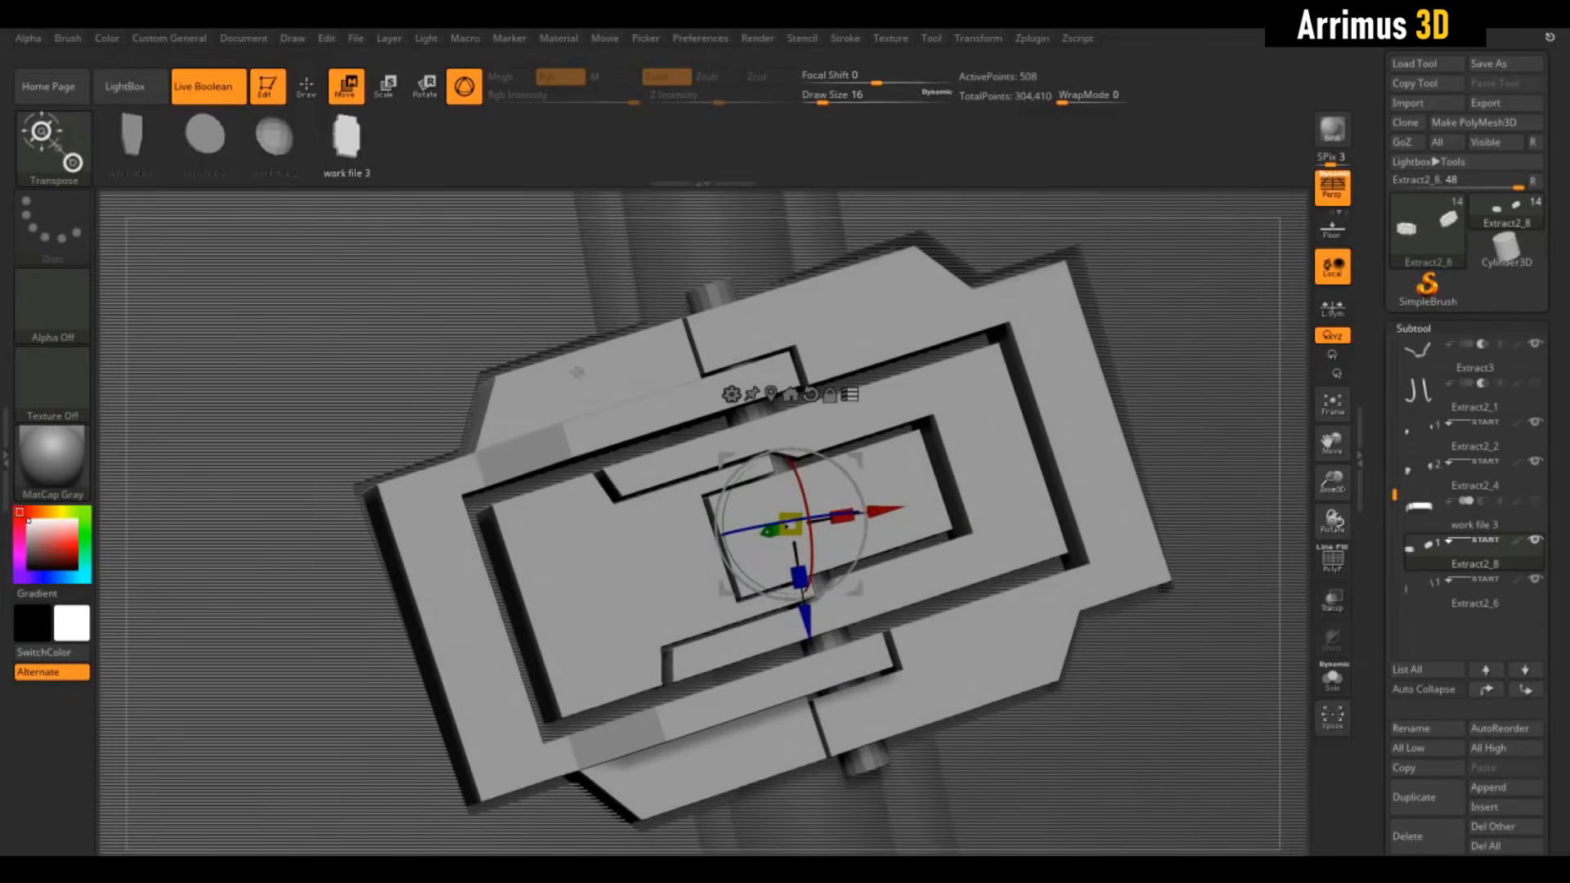
key(ctrl+shift)
drag(1304, 330, 1178, 295)
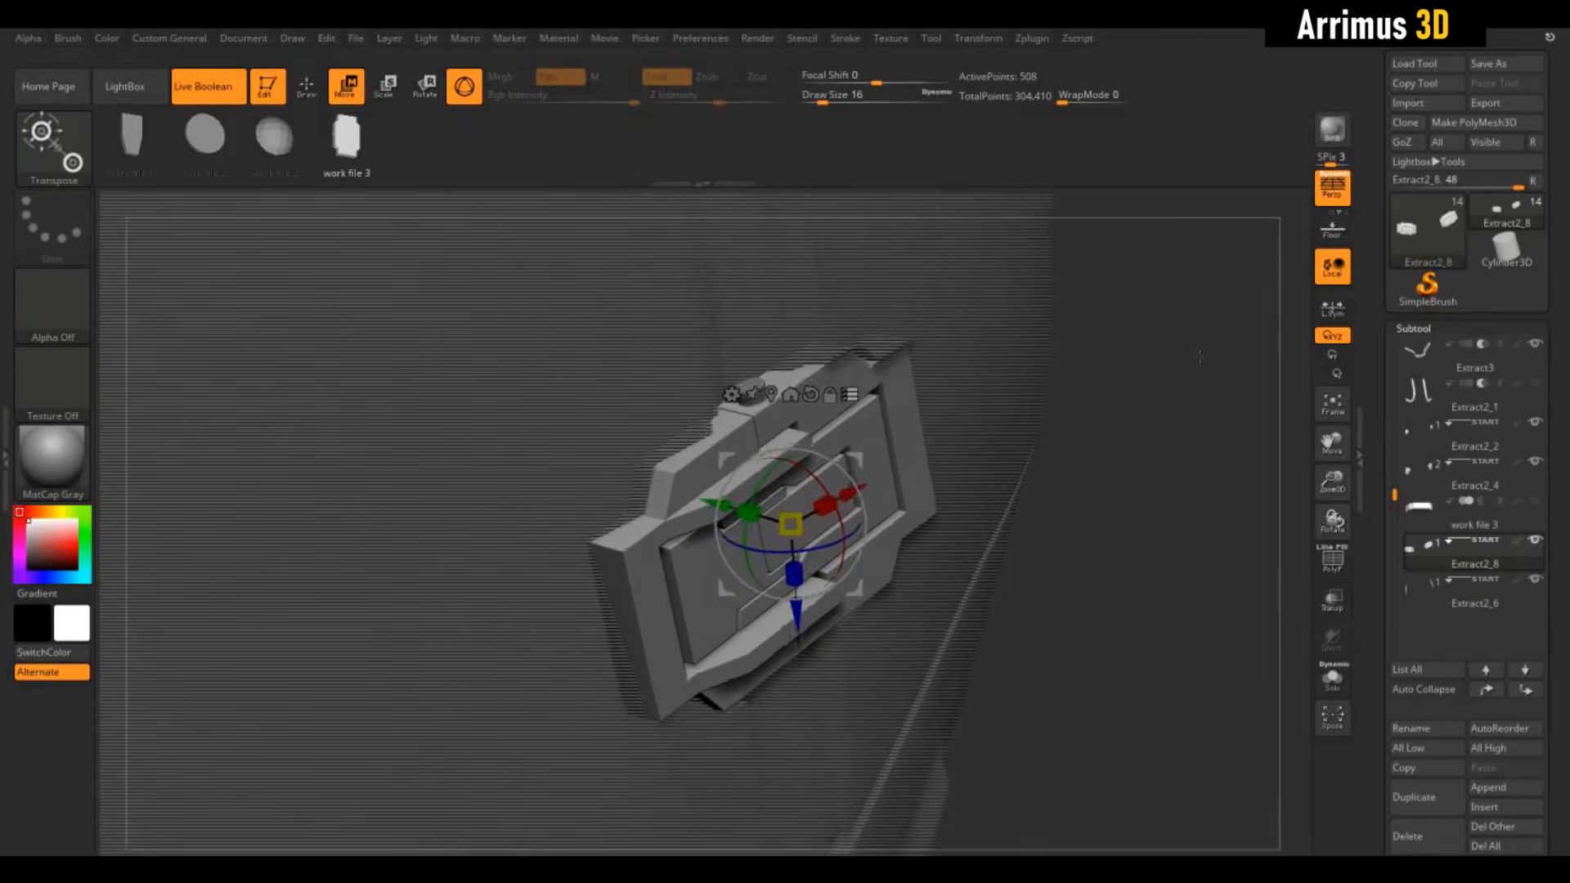
drag(727, 509, 857, 544)
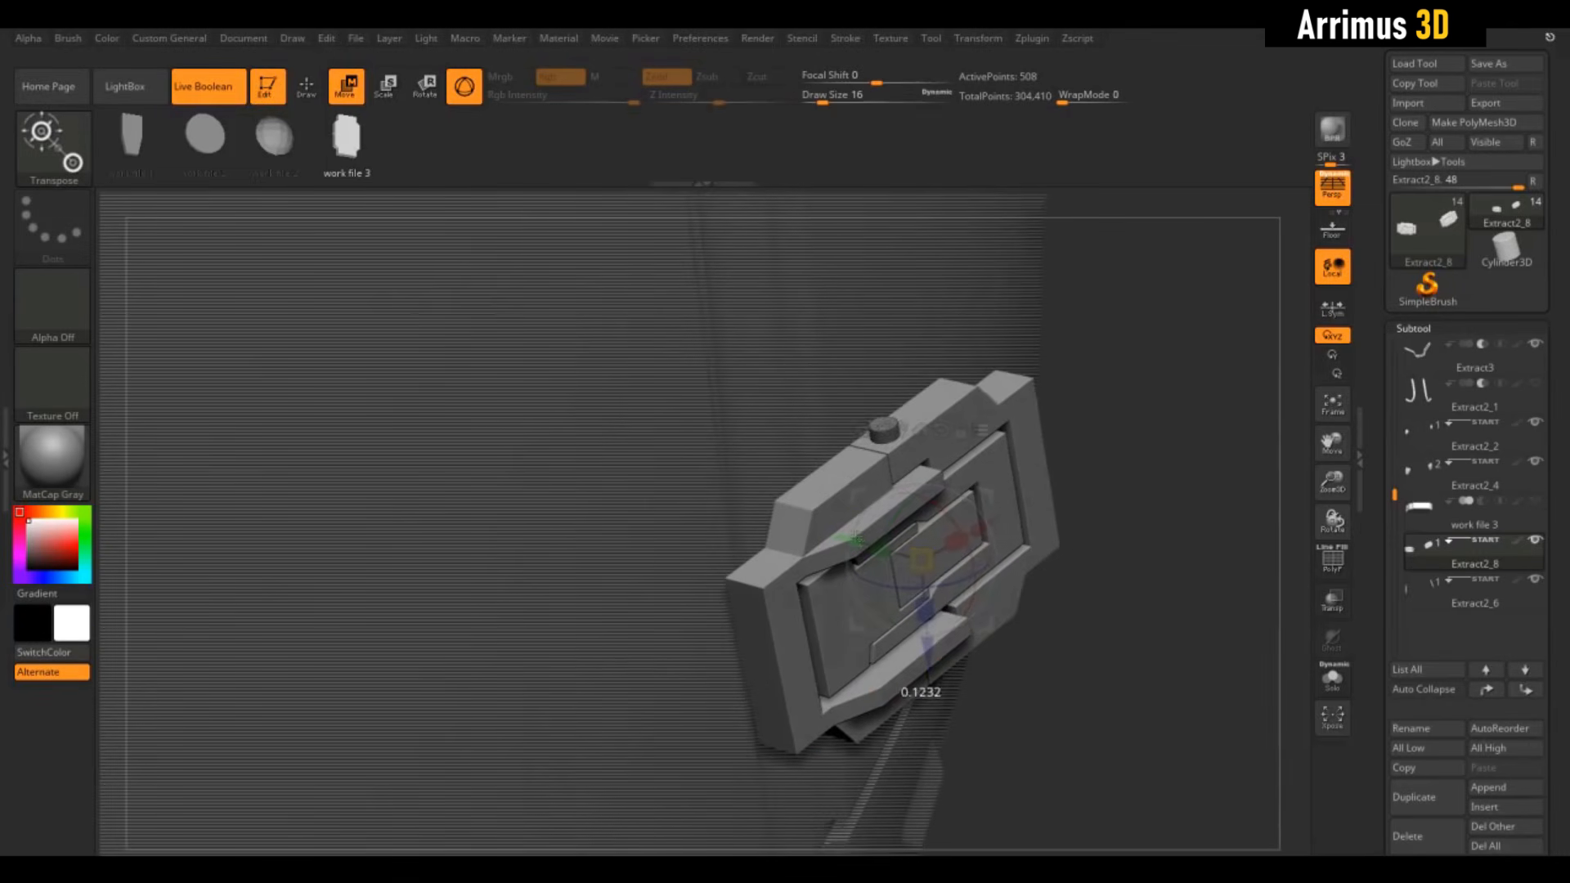
drag(1151, 605, 1129, 502)
key(ctrl+z)
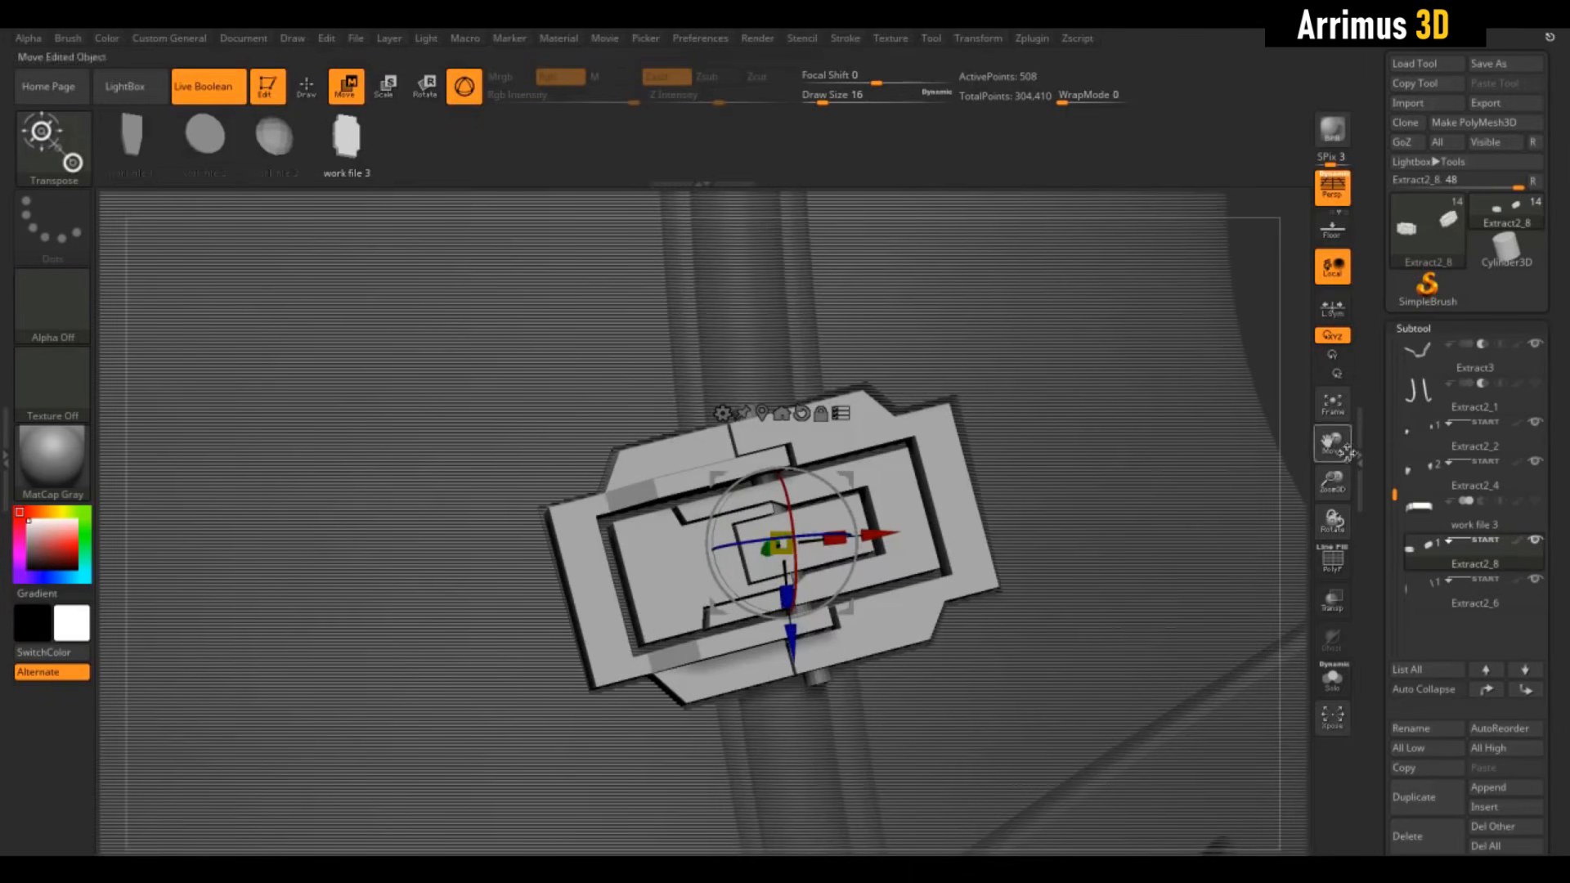
Turn off Transpose All Selected Subtools and slide the latch down into the right strap's pocket
drag(1307, 400, 1419, 446)
drag(694, 514, 736, 530)
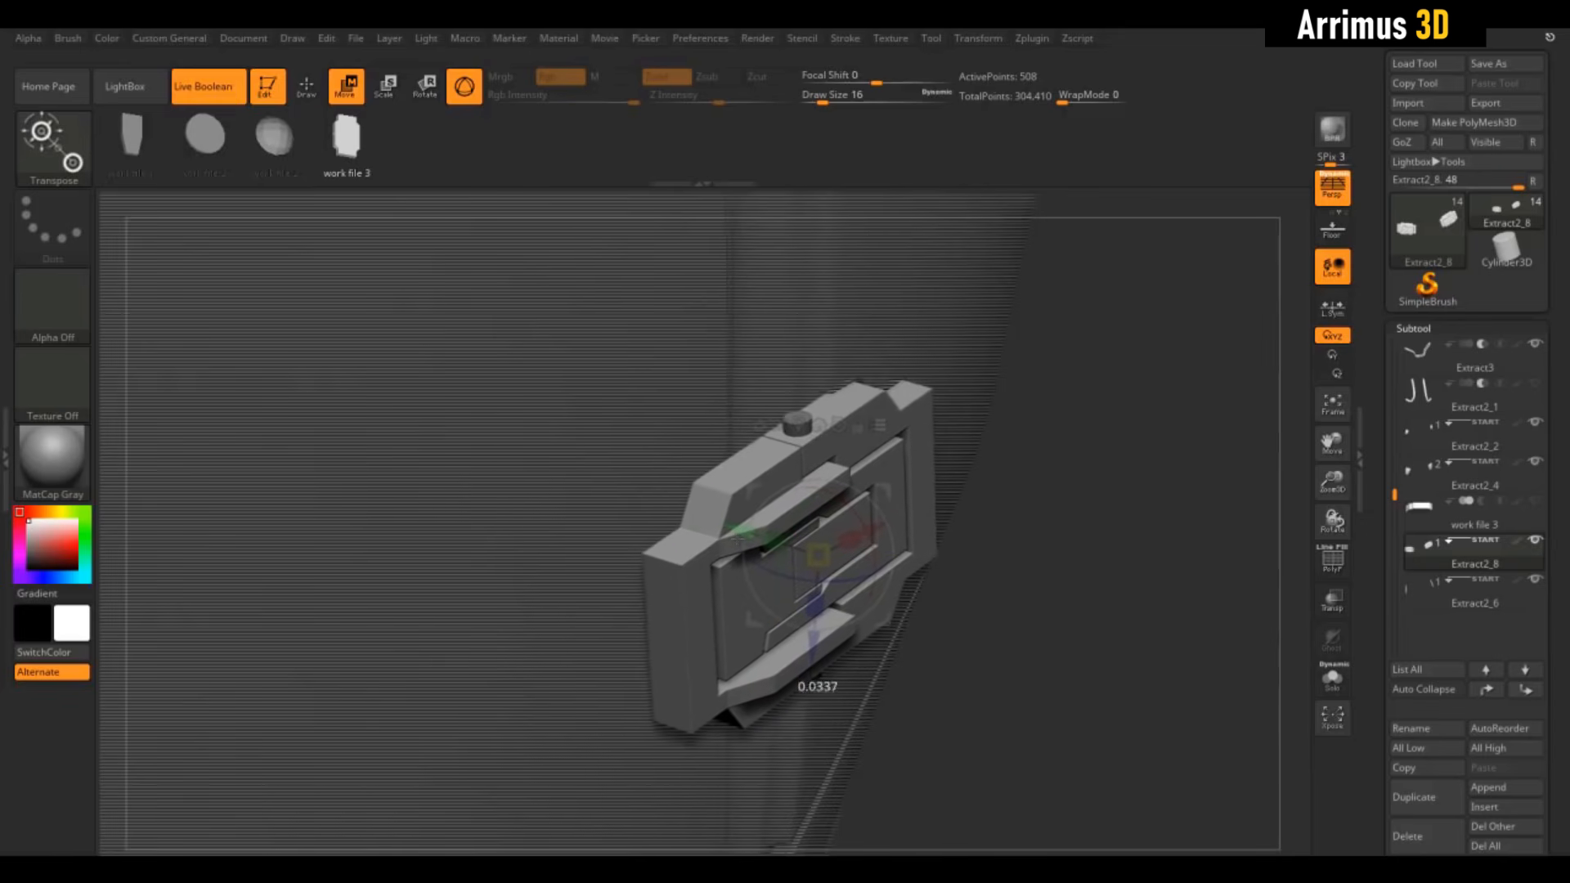
drag(1100, 531, 1053, 530)
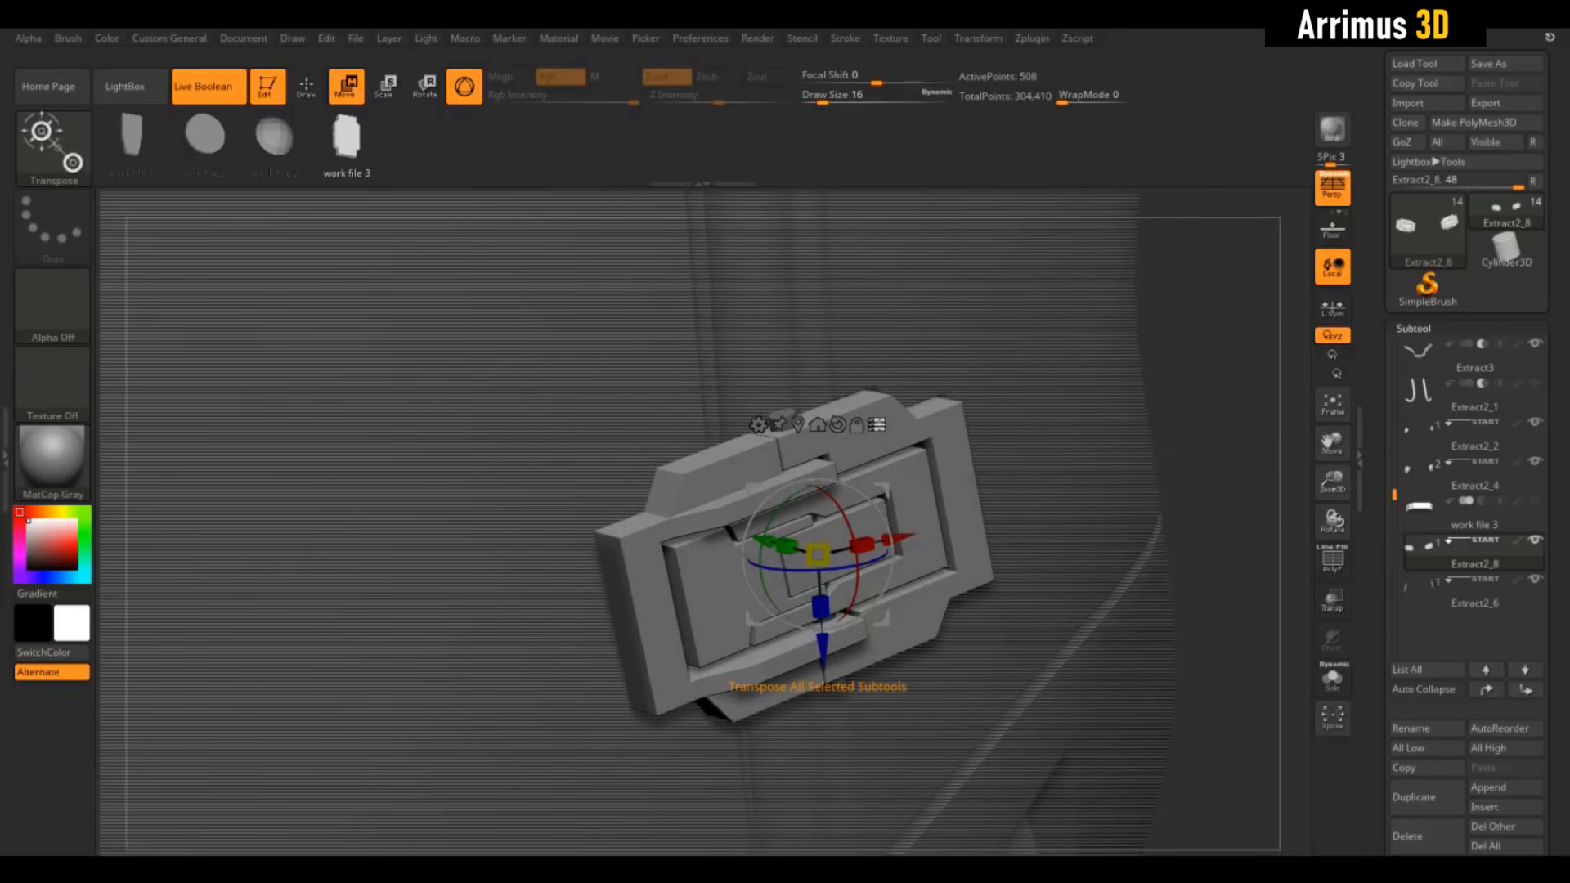
click(877, 424)
drag(1198, 499, 1233, 497)
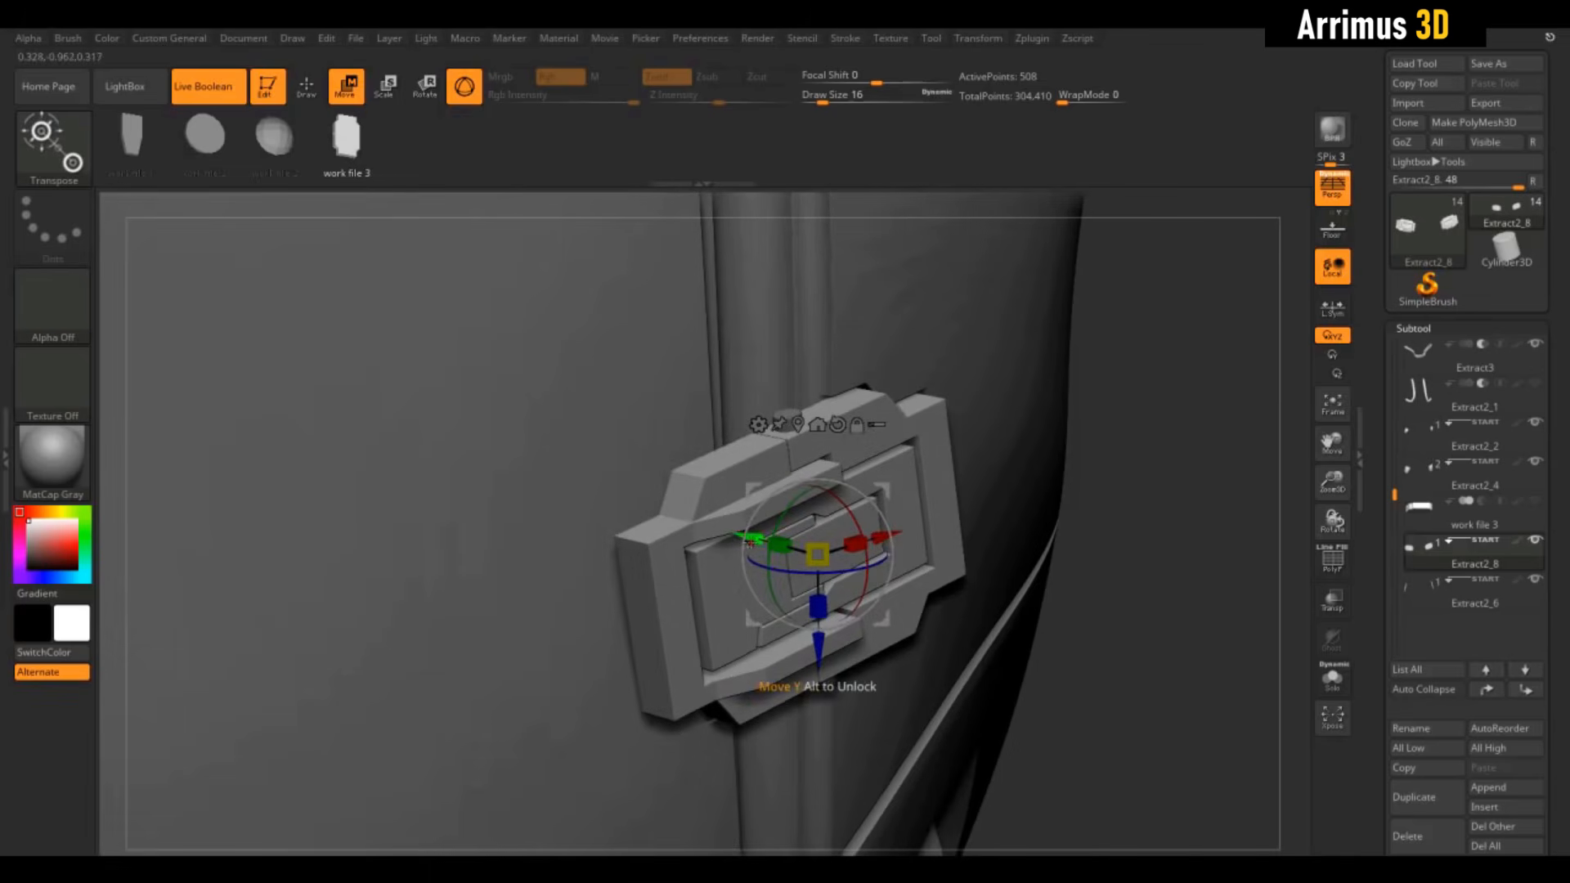
drag(751, 543, 881, 581)
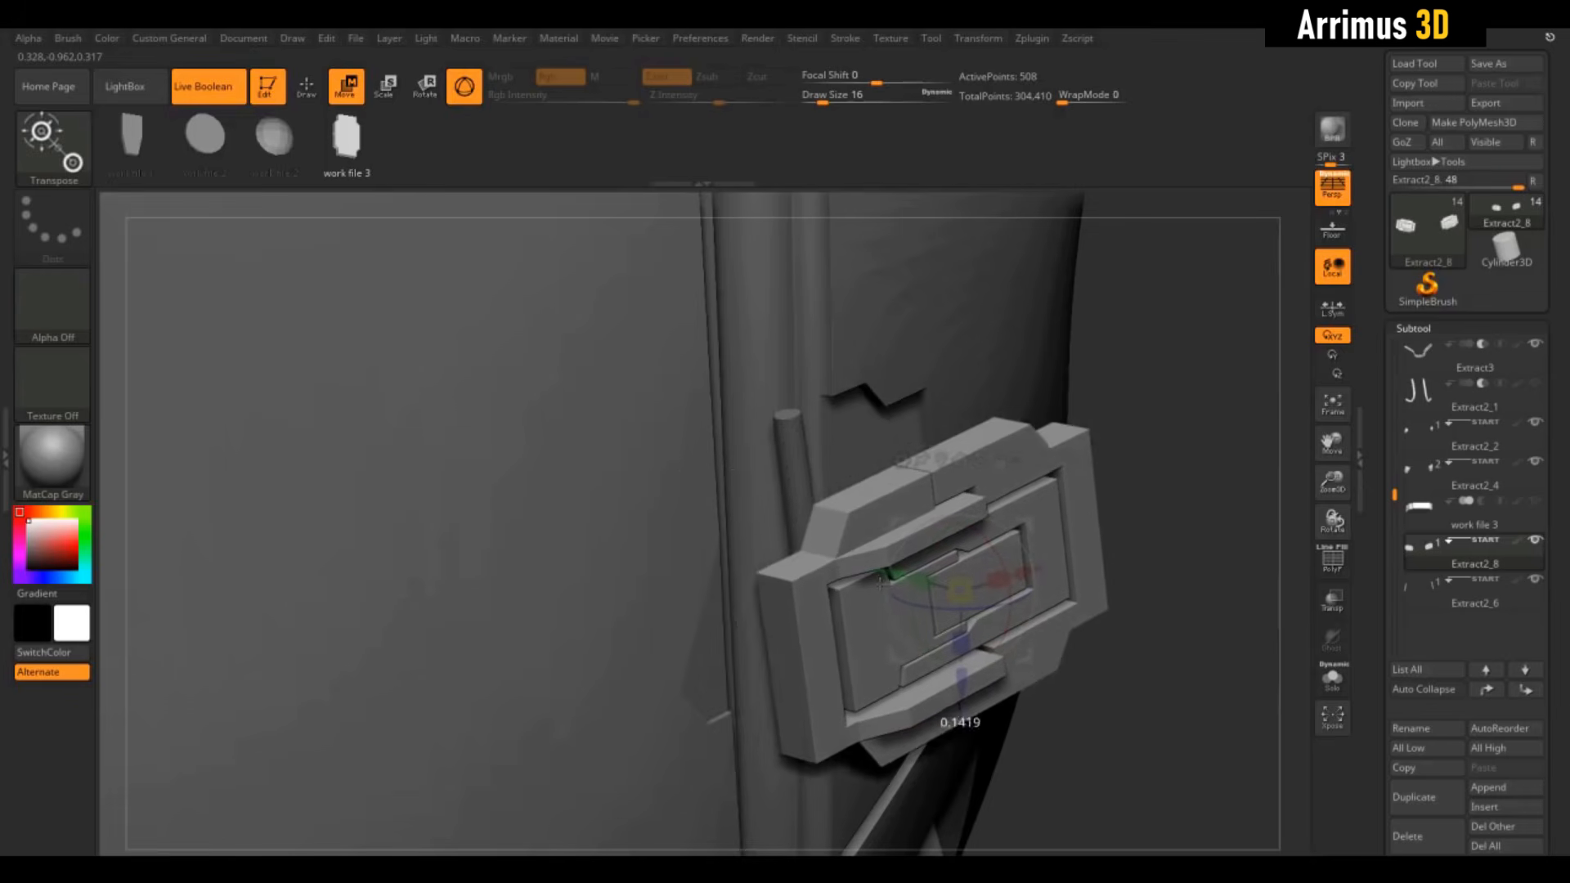